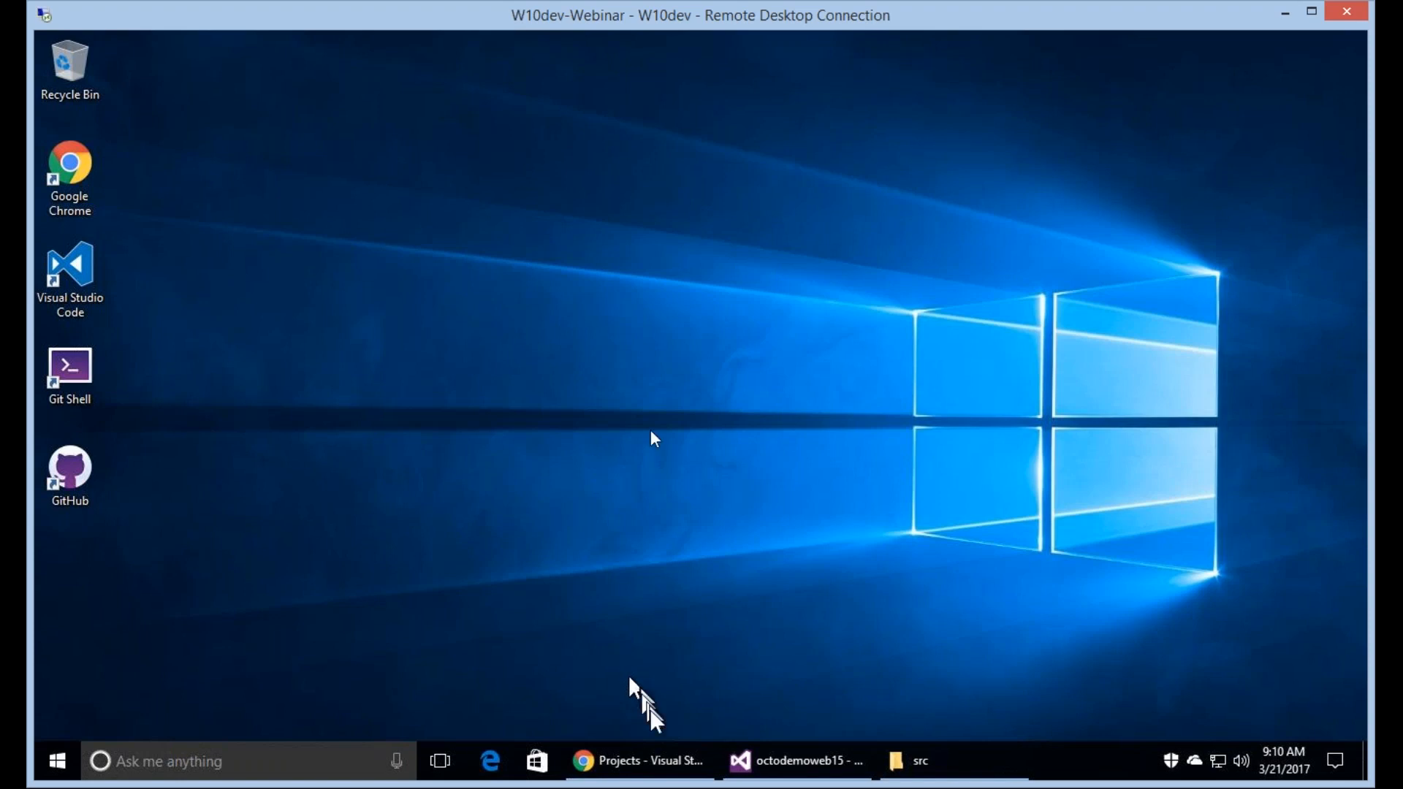
Switch to Chrome, open the octodemo project and view the files in its octodemo code repository.
click(656, 761)
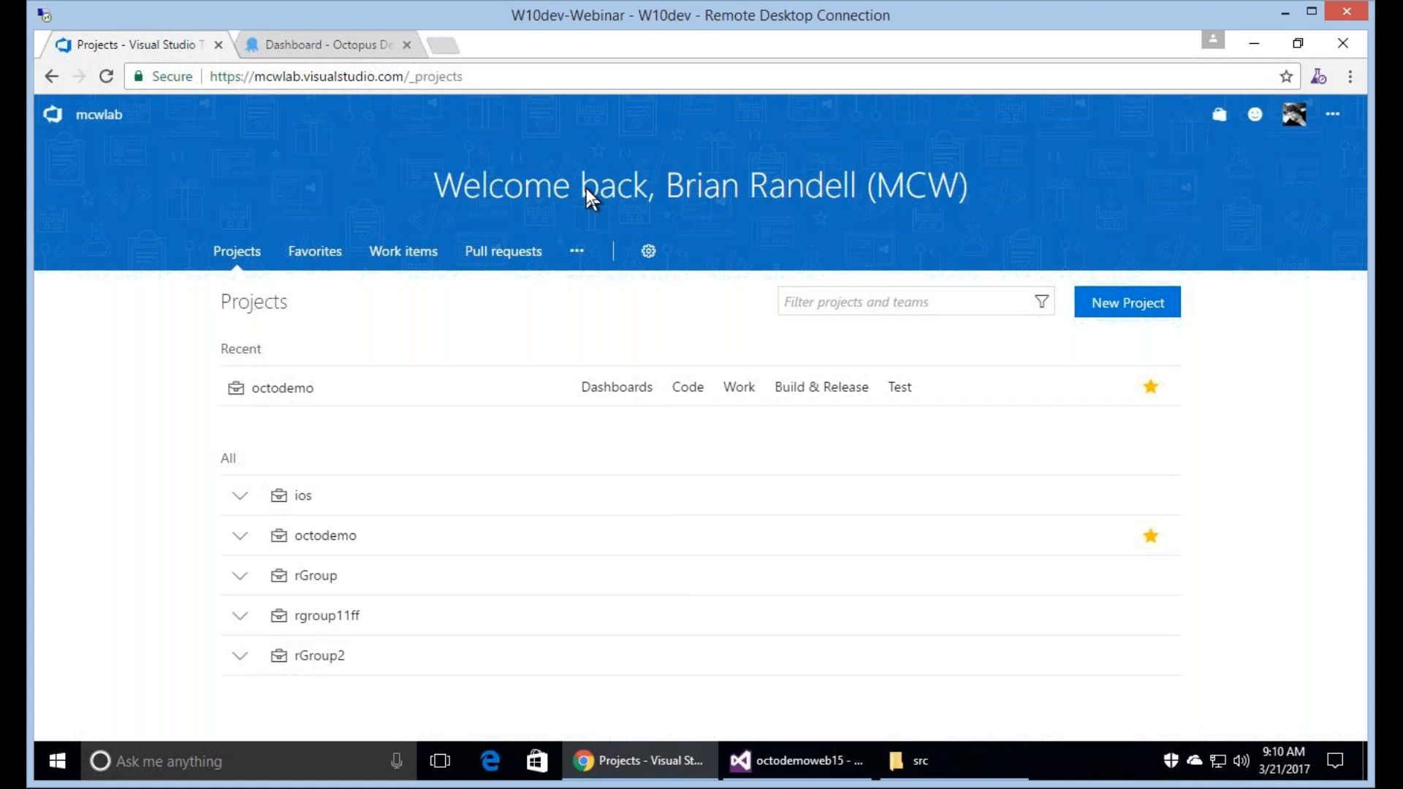
click(301, 390)
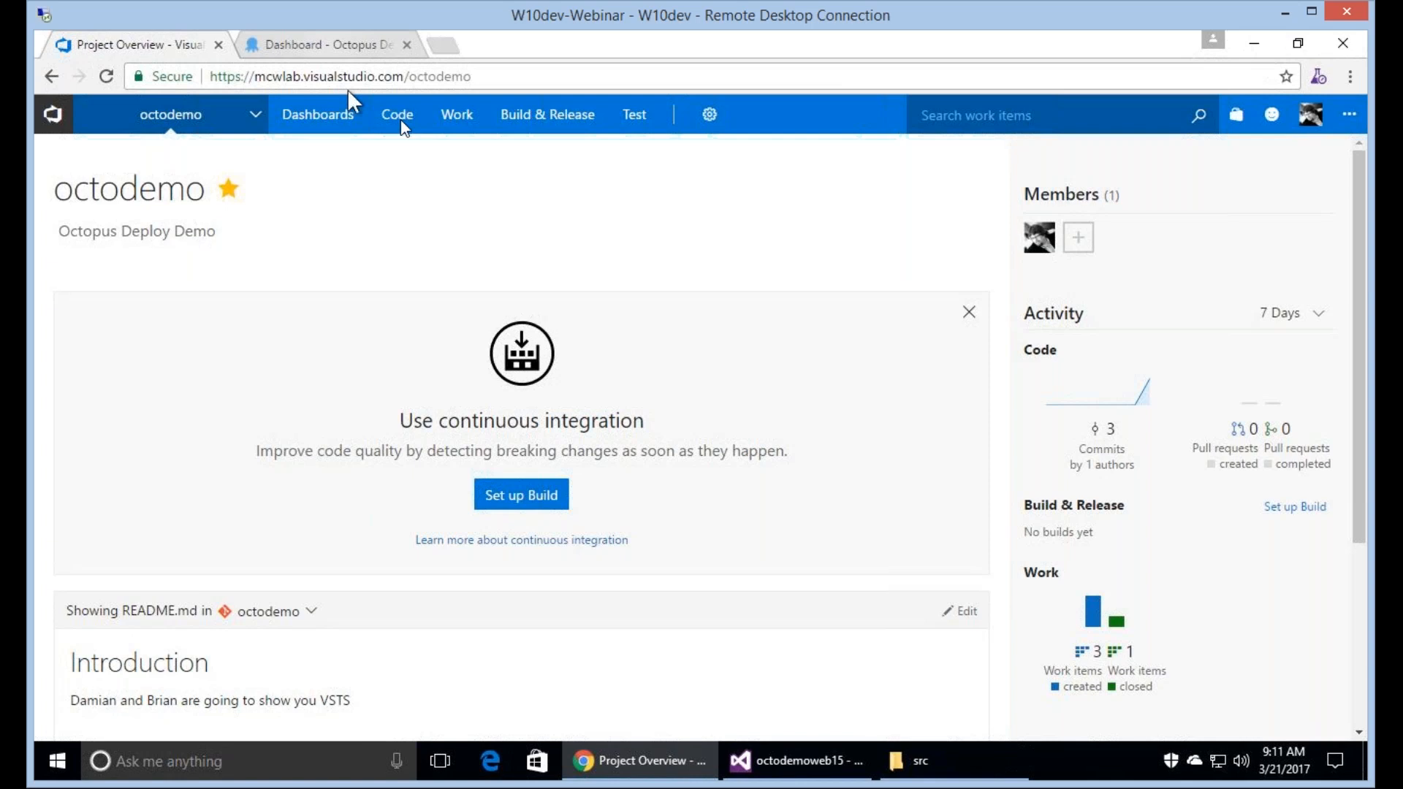
mouse_move(399, 124)
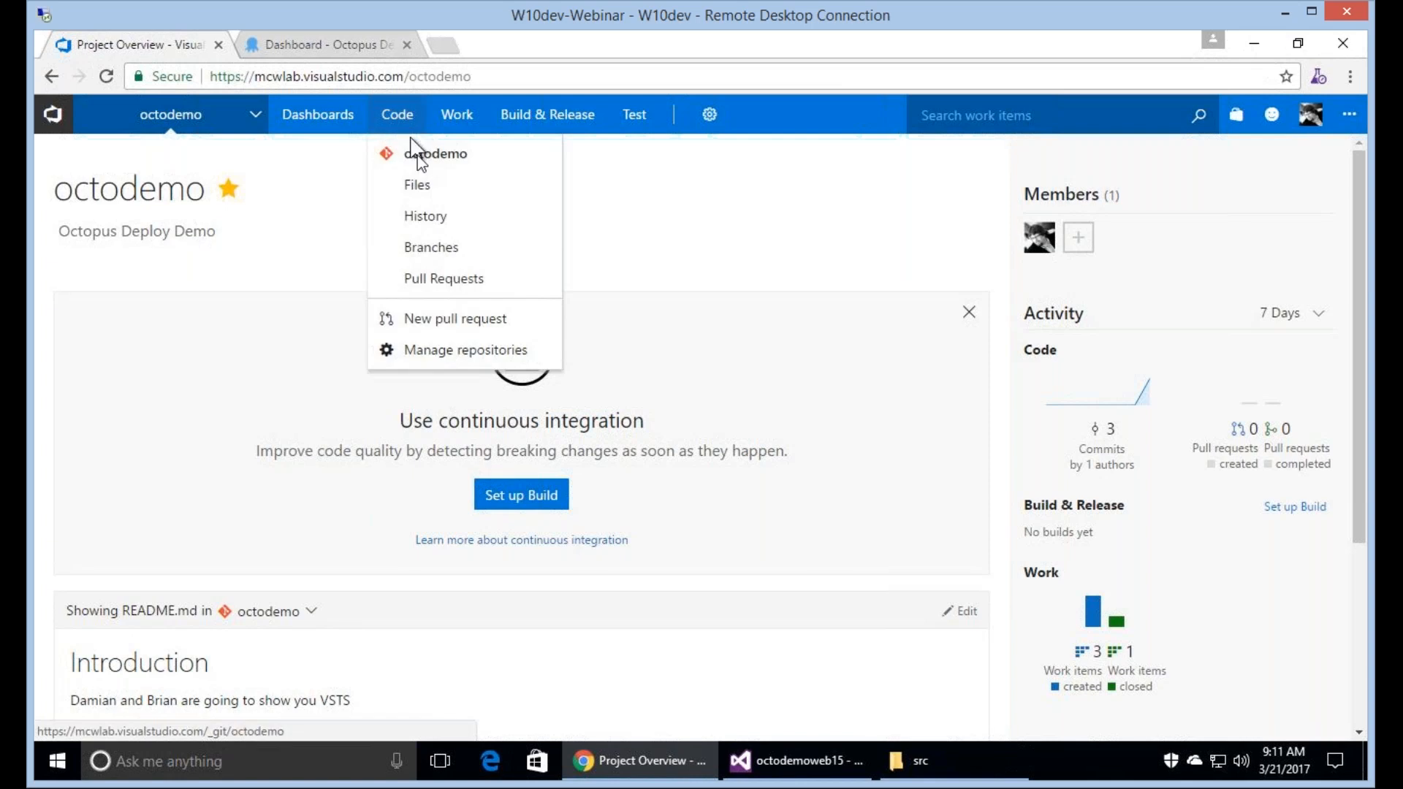
click(418, 155)
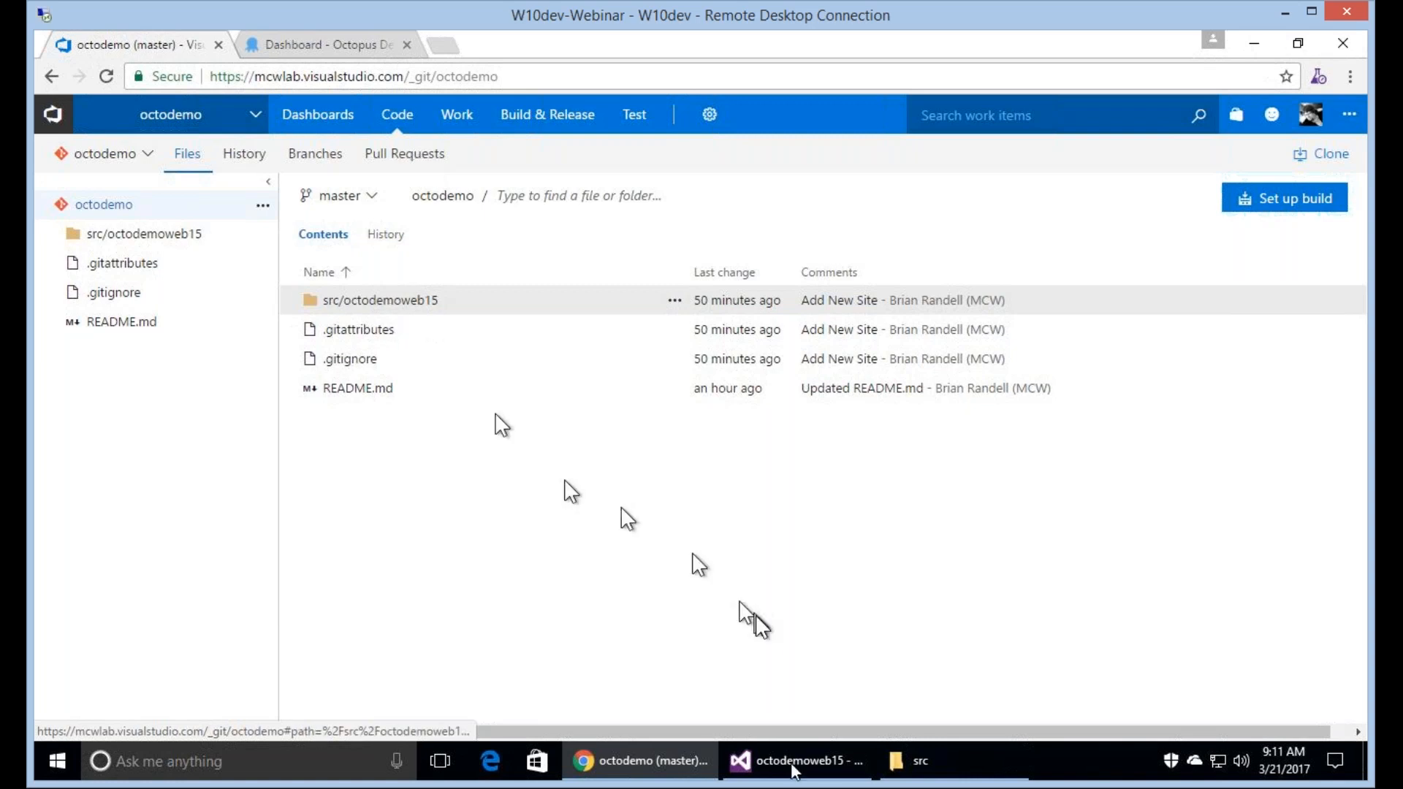
Move the "Update site" task to In progress on the octodemo Team Sprint 1 board.
click(469, 152)
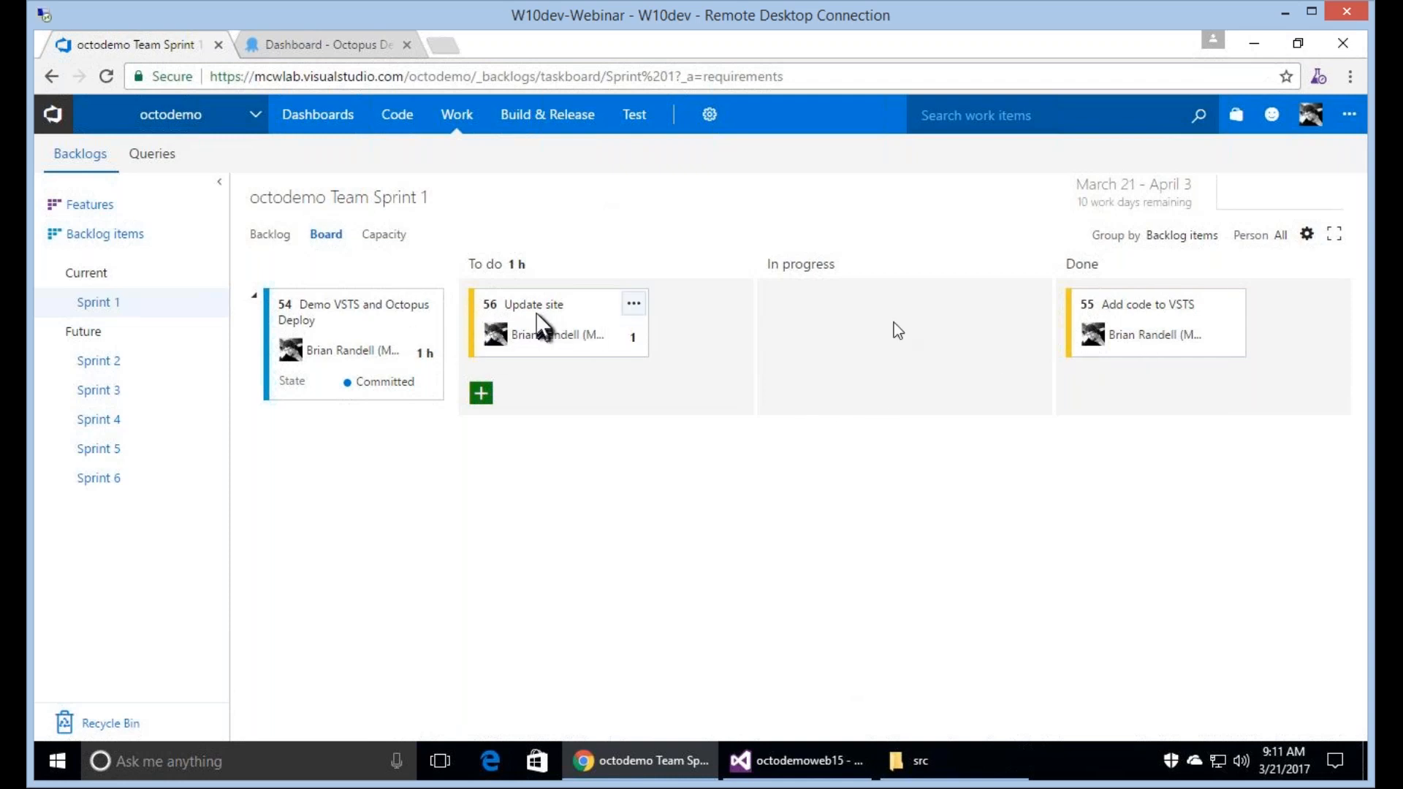
drag(541, 326, 899, 326)
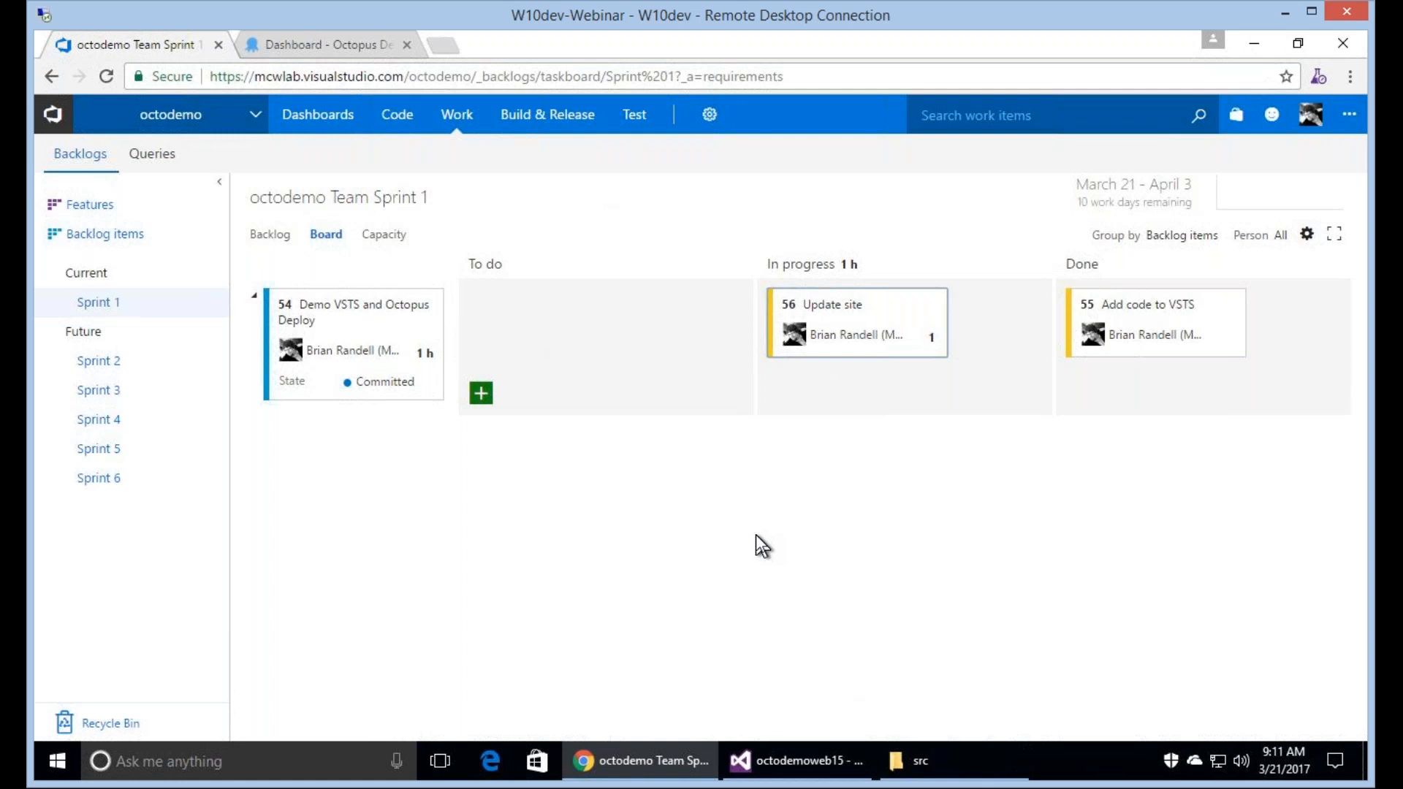
Check the Octopus Deploy dashboard and return to the octodemo project's overview page.
click(315, 50)
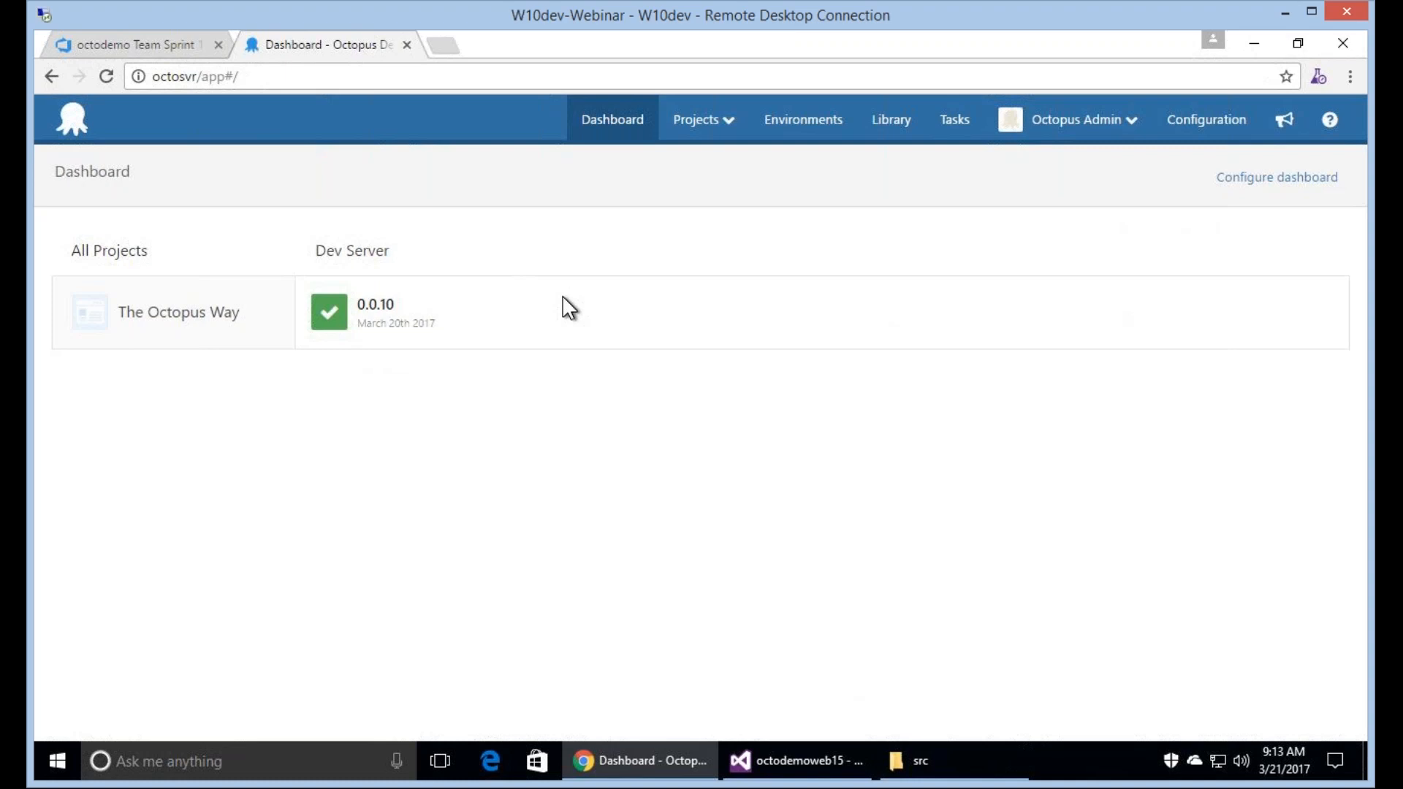
click(133, 43)
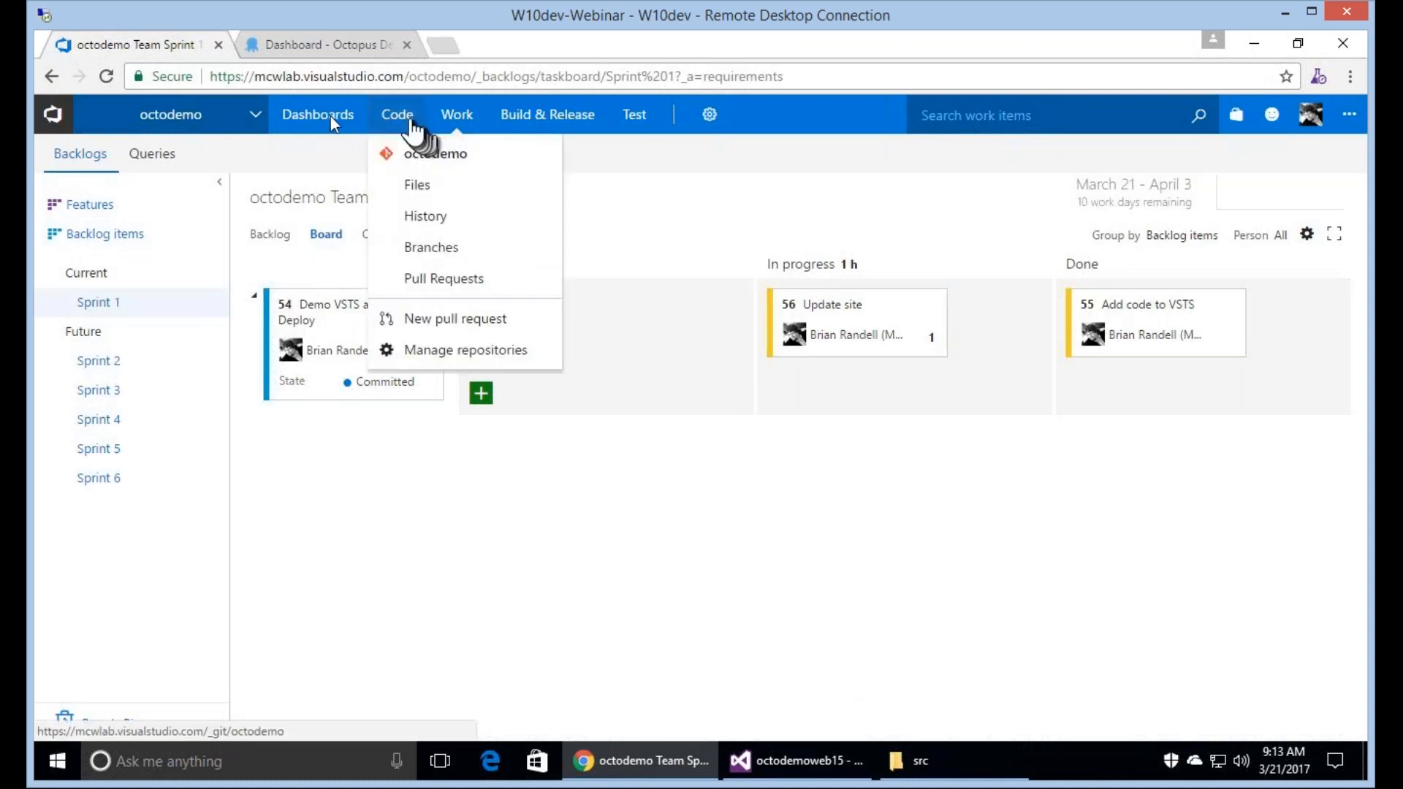
click(178, 121)
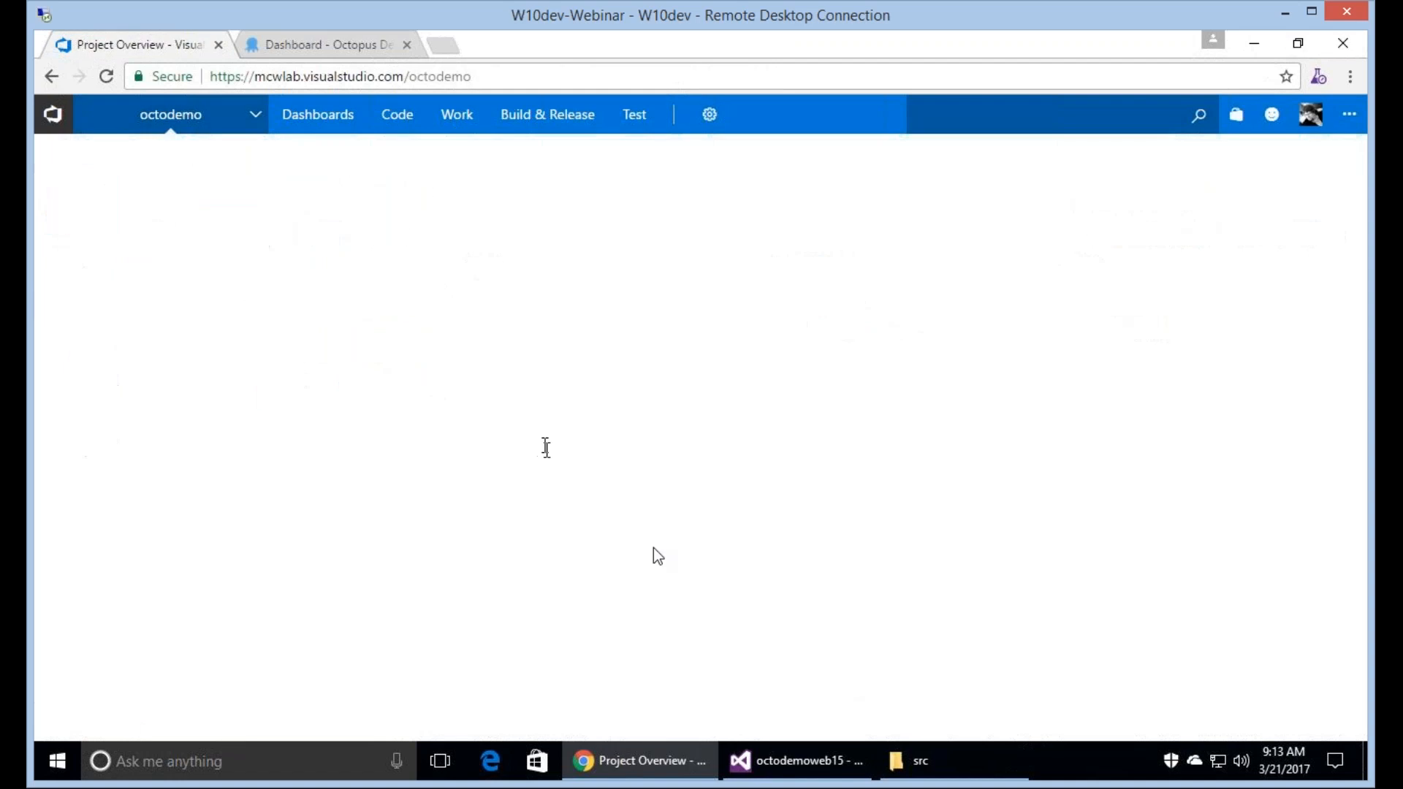
Review the Getting Started list in the project's README, highlighting the "Define a Build (VSTS)" item.
scroll(655, 557, down, 4)
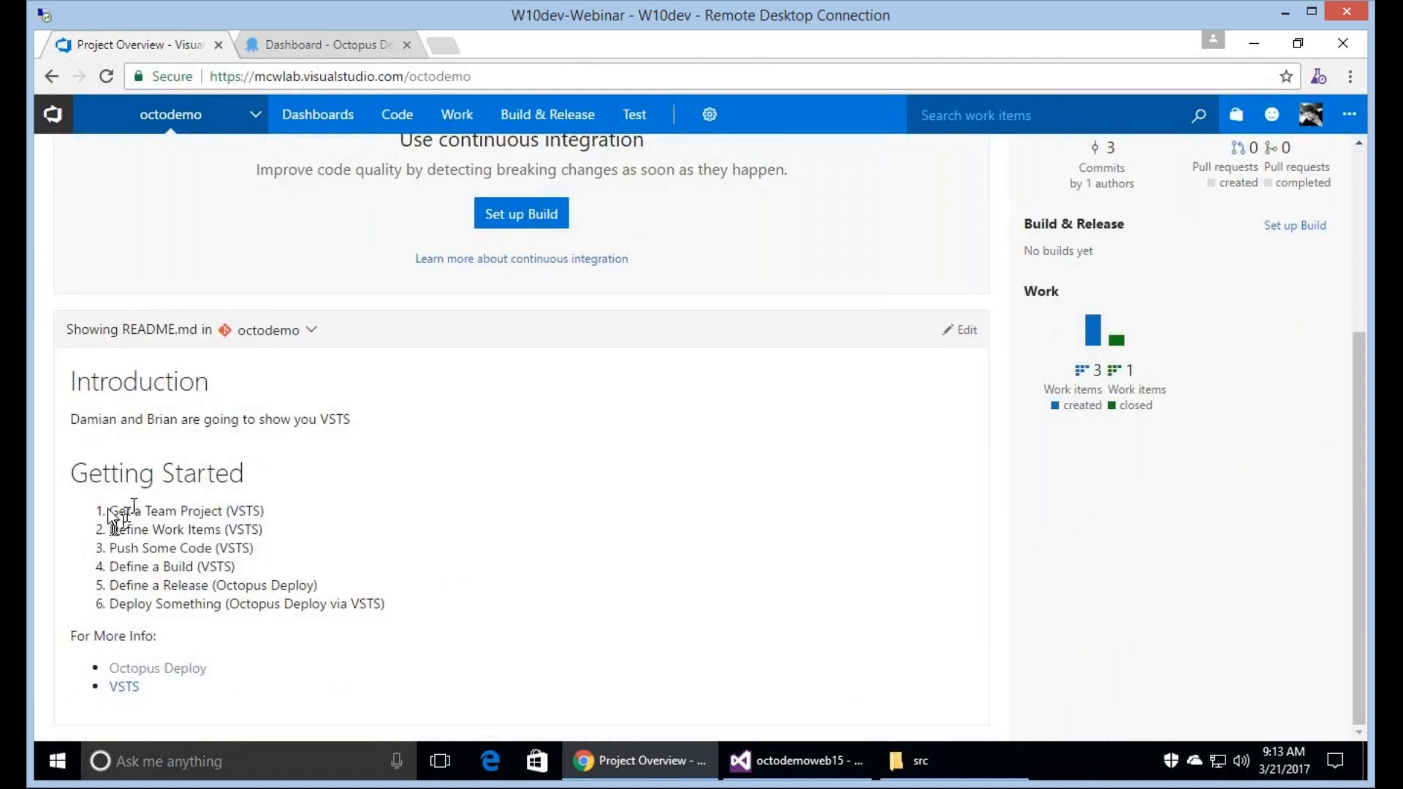
drag(108, 509, 221, 511)
click(161, 547)
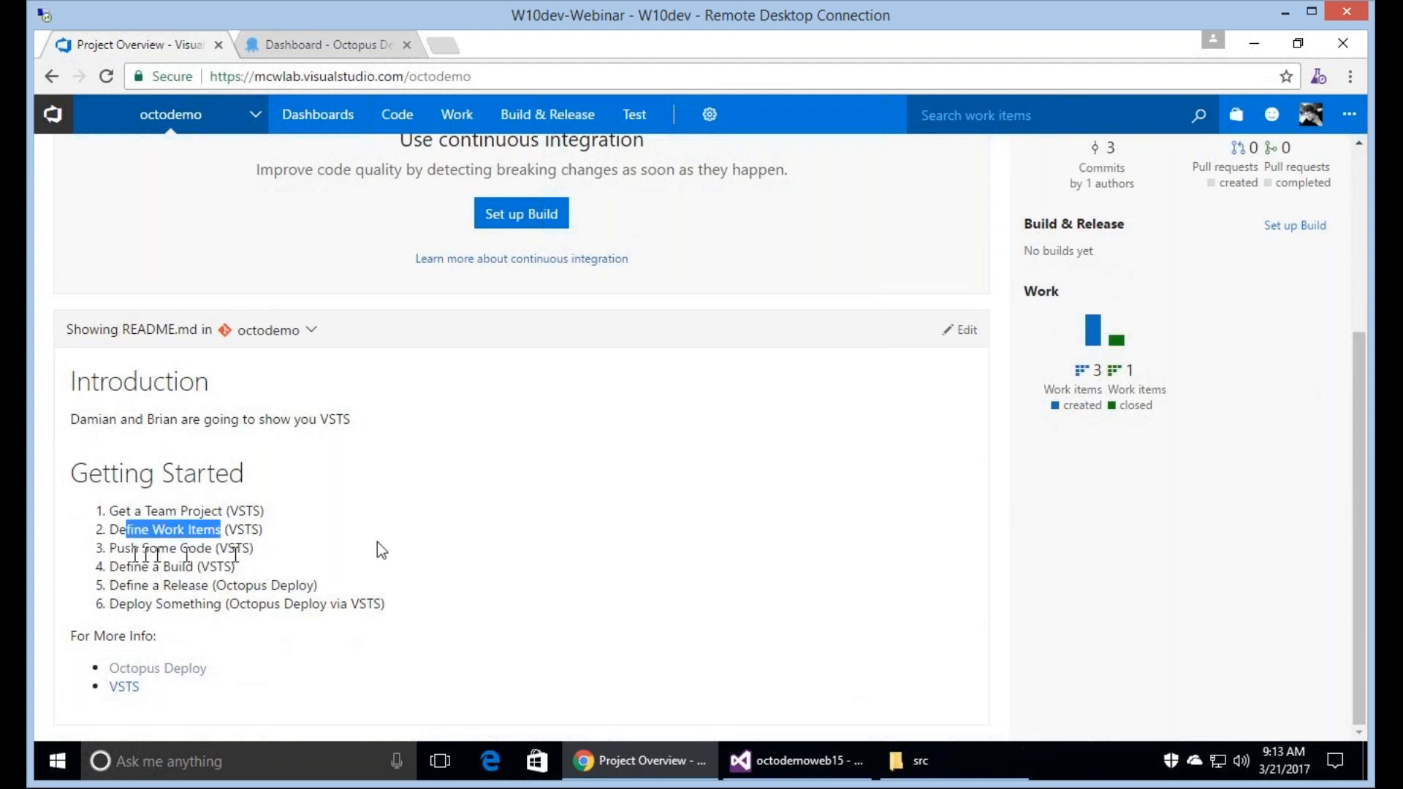
drag(126, 549, 113, 578)
click(129, 577)
drag(235, 566, 111, 567)
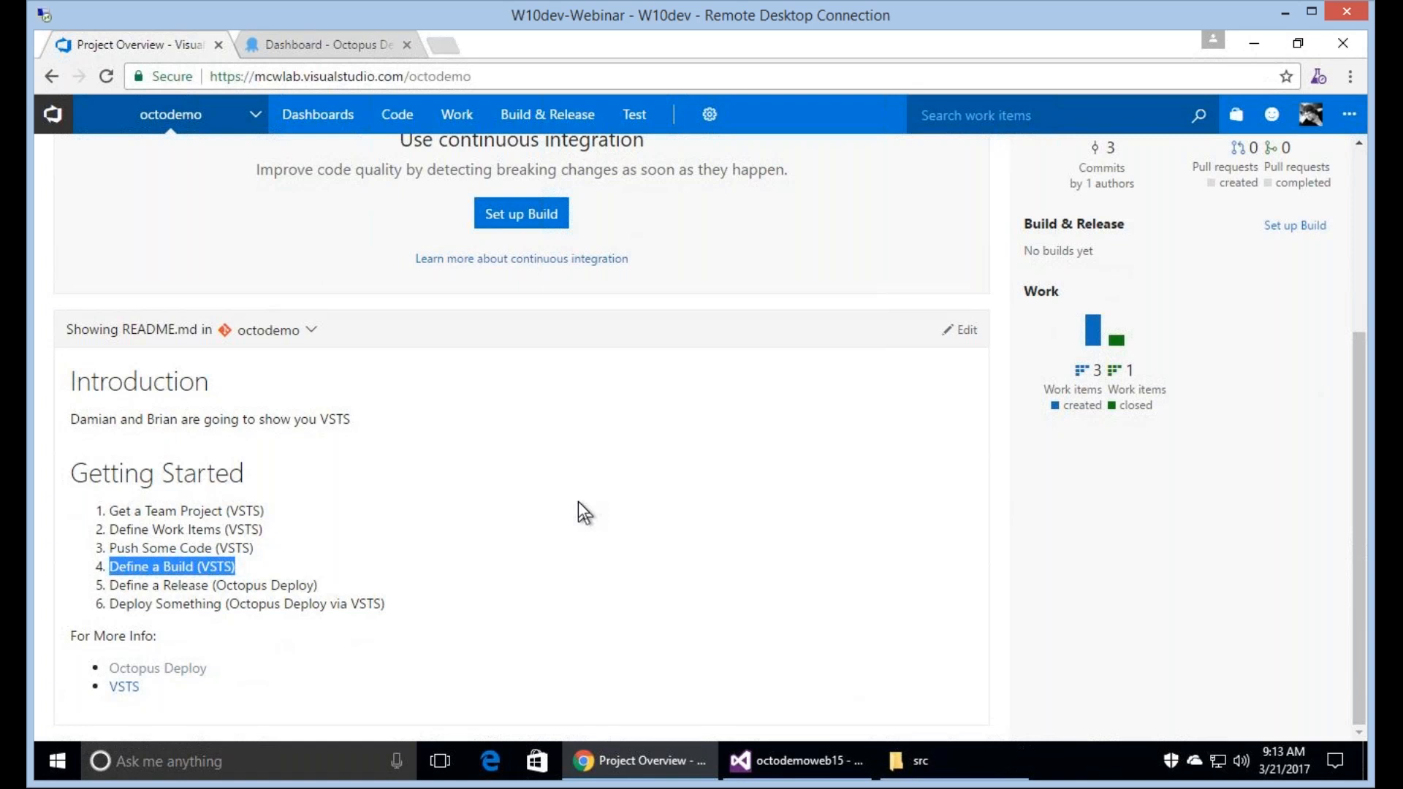
Search the Visual Studio Marketplace for "octo" and open the Octopus Deploy Integration extension's page.
click(1237, 118)
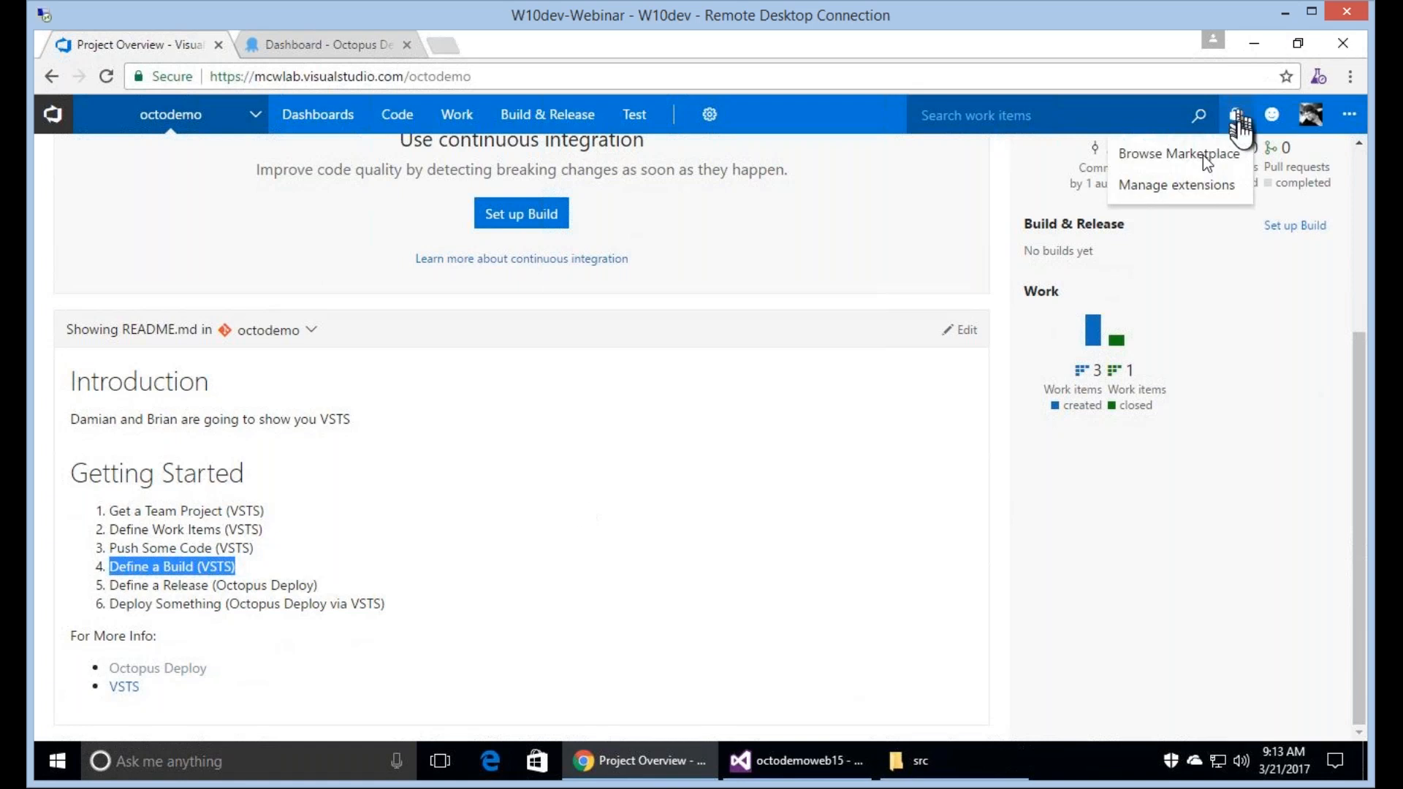
right_click(1213, 165)
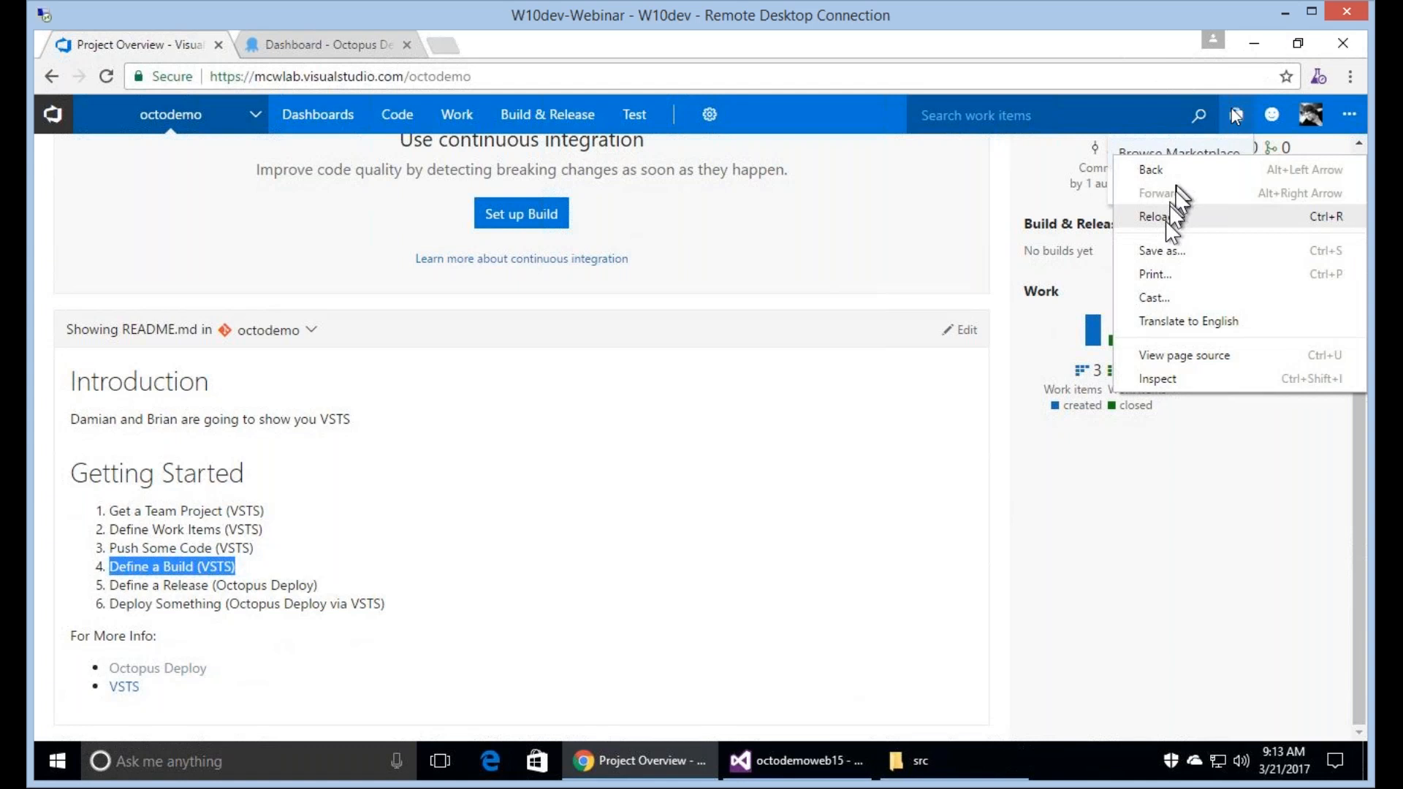
click(1000, 186)
click(1179, 155)
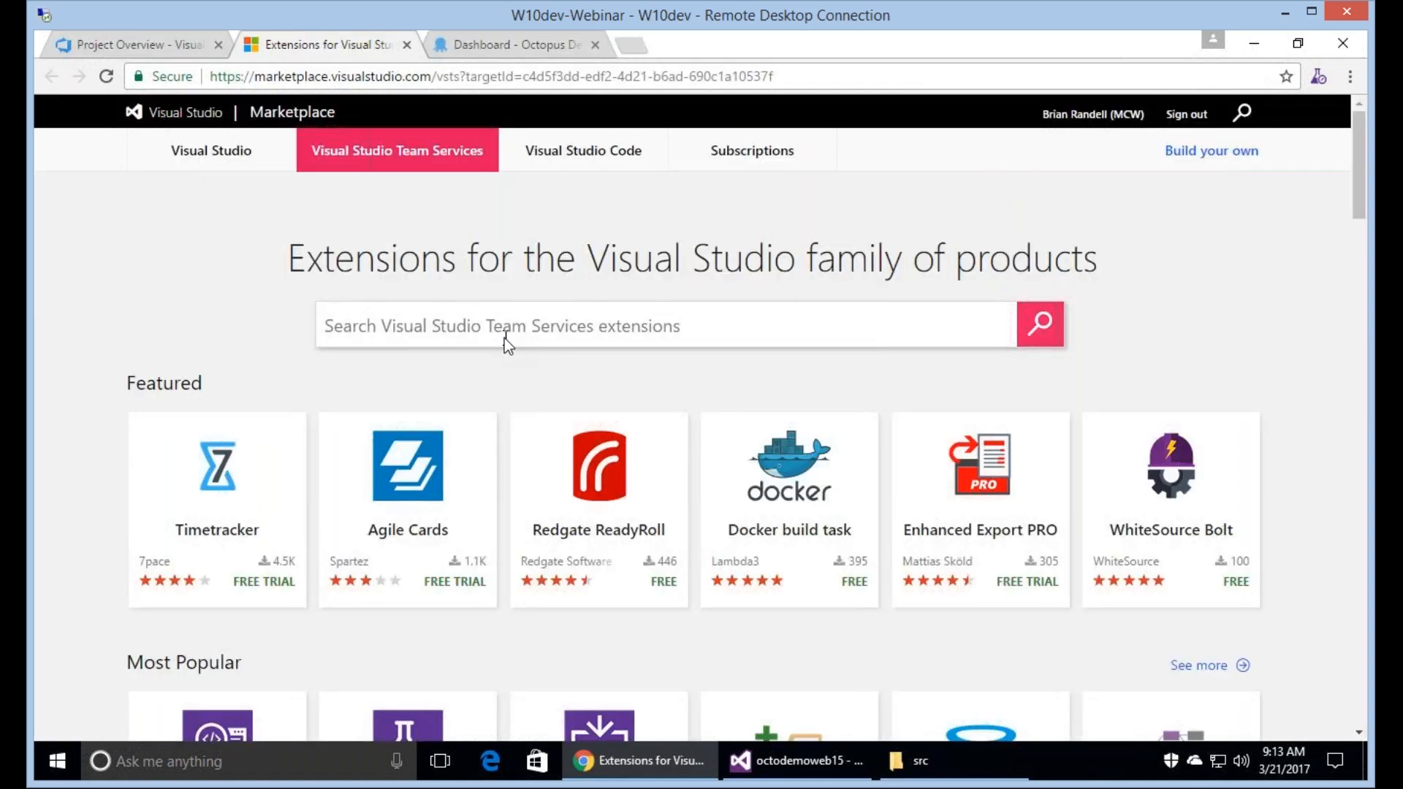
text(octo)
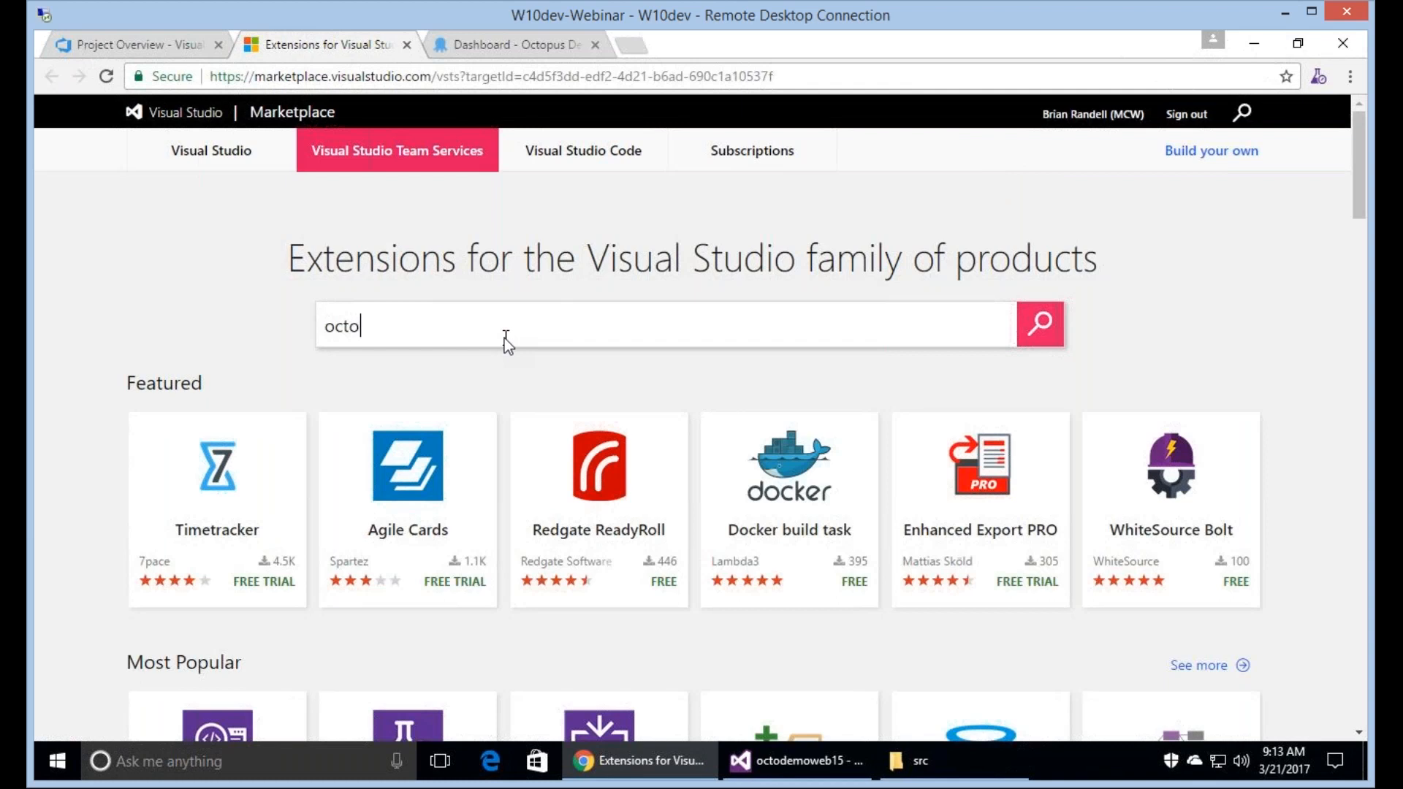
click(1037, 324)
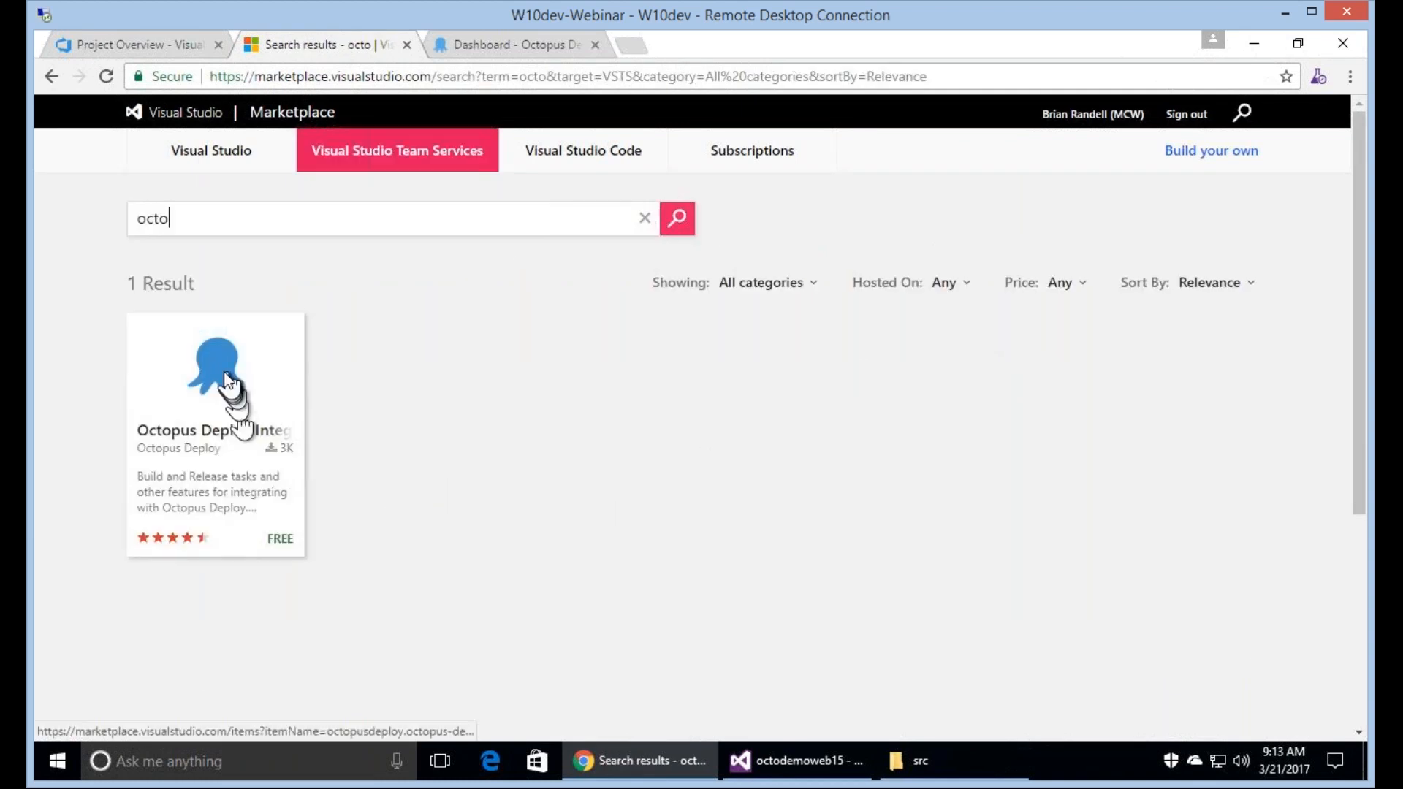
click(225, 373)
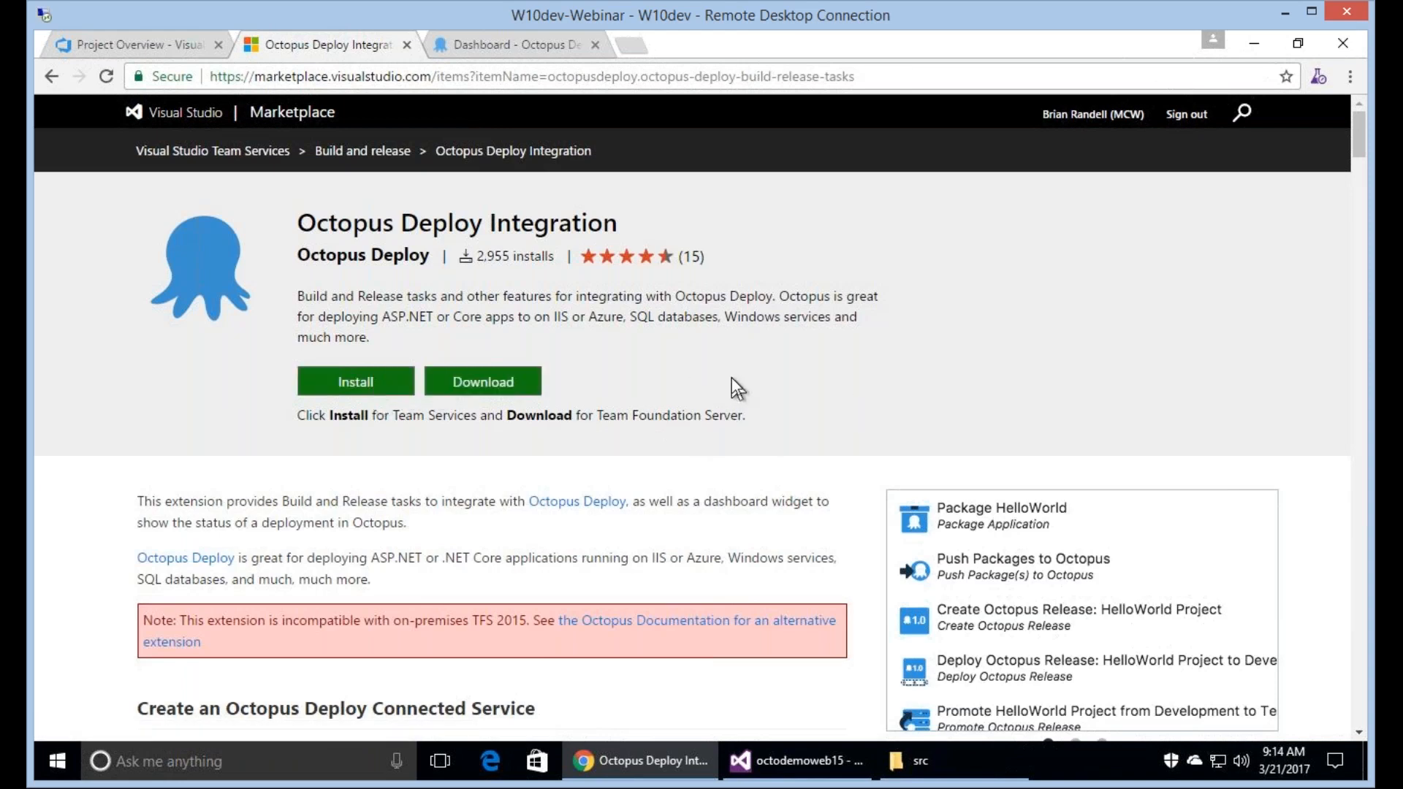
View the extension's installation dialog, cancel the installation and close the Marketplace page.
click(355, 381)
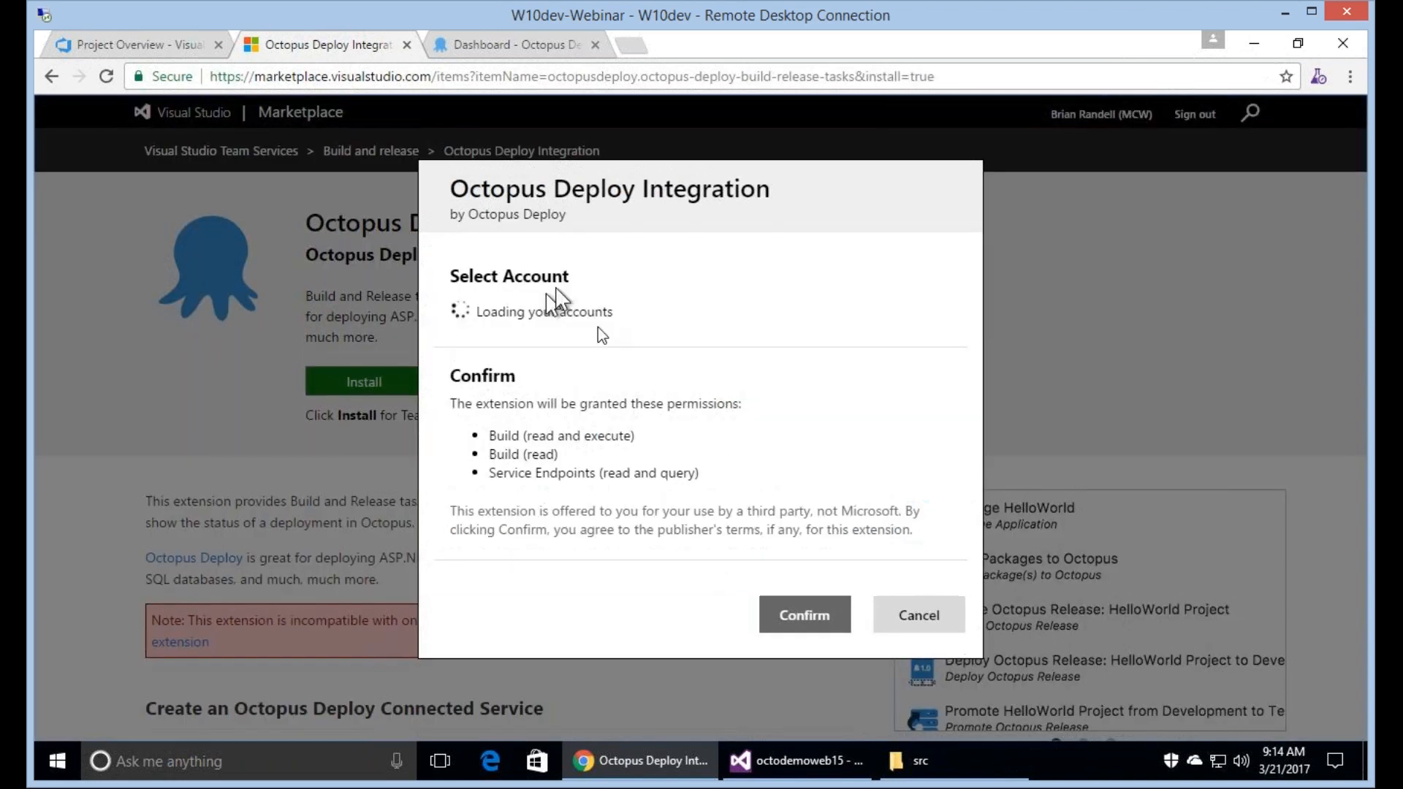
click(919, 616)
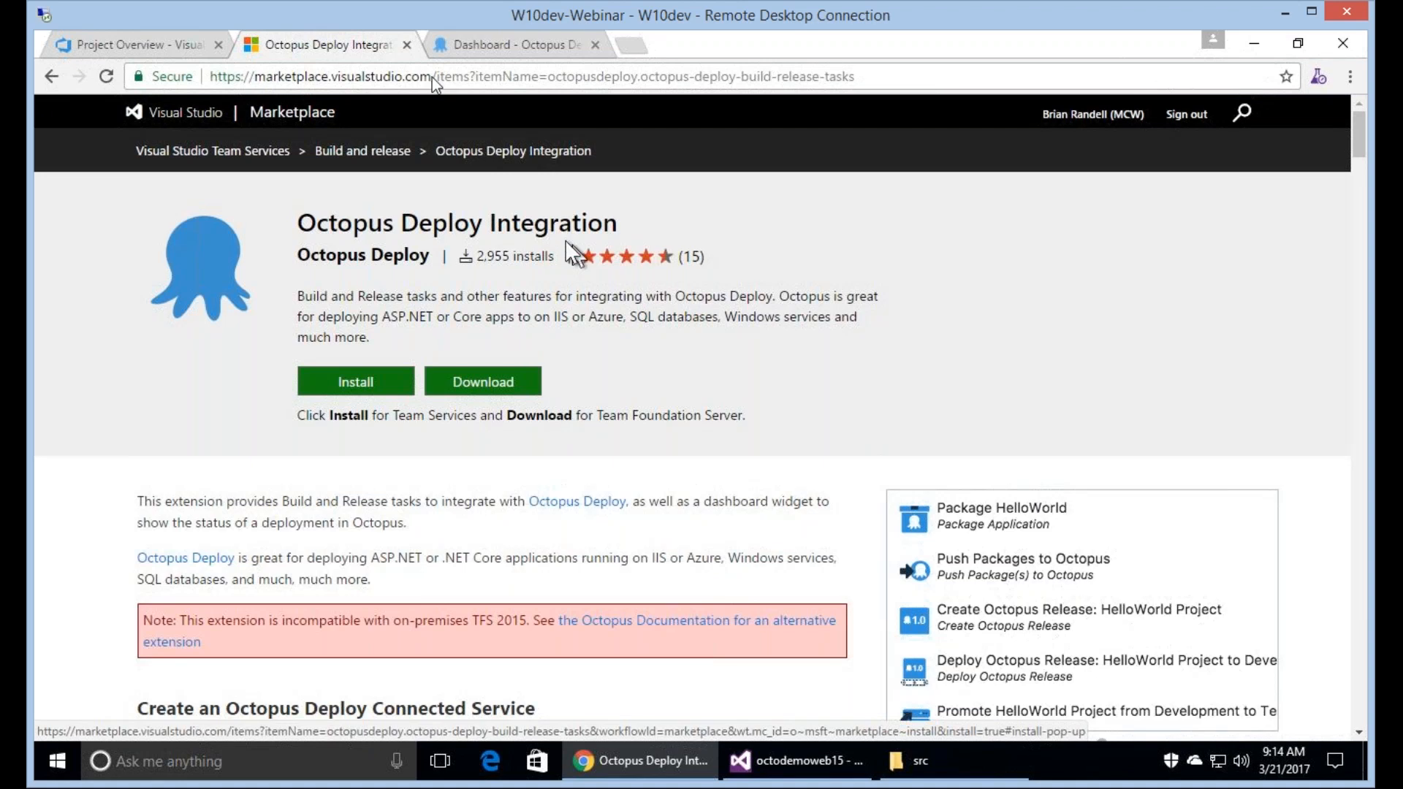
click(407, 45)
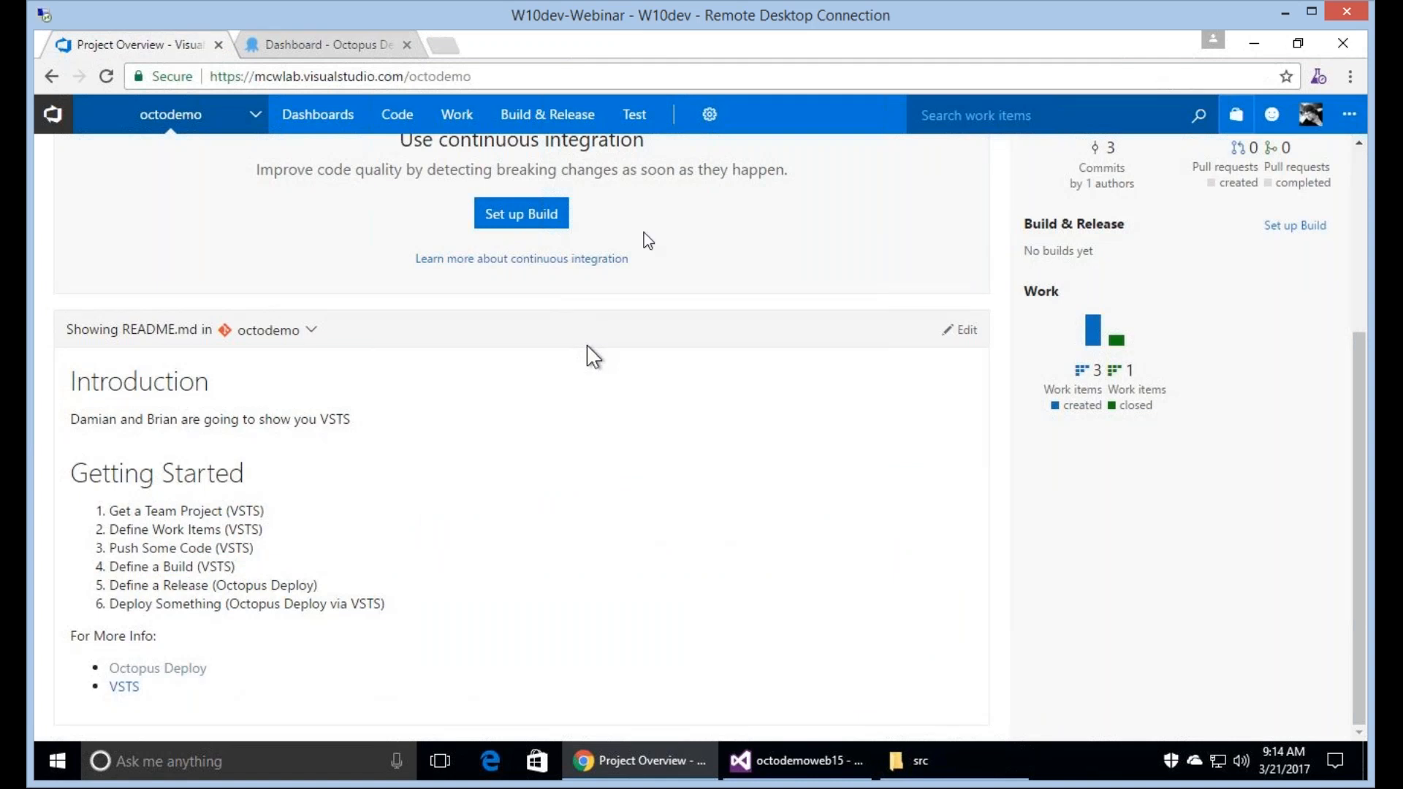
Open the project's Services settings and inspect the fields for a new Octopus Deploy endpoint, closing the form without saving.
click(710, 115)
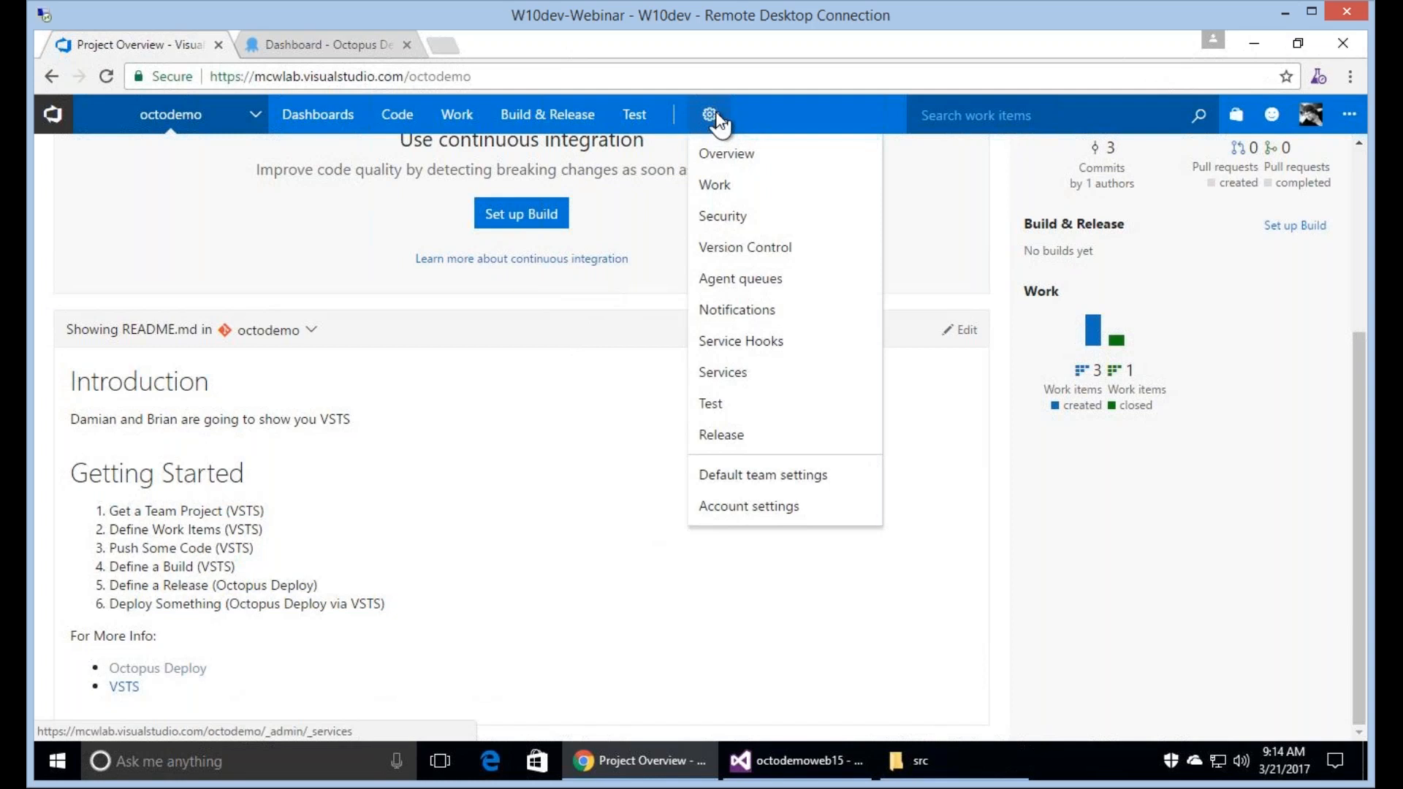
click(740, 377)
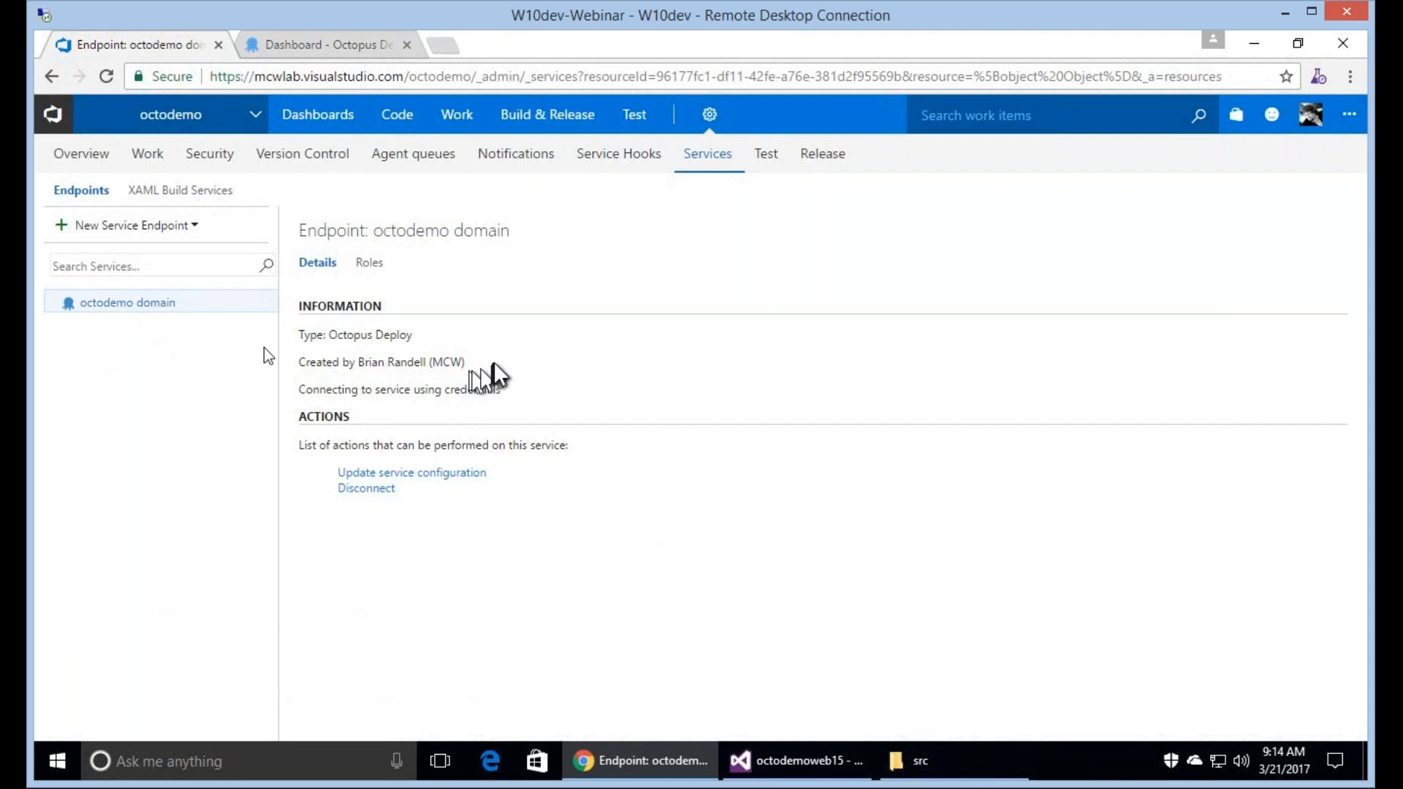
click(151, 235)
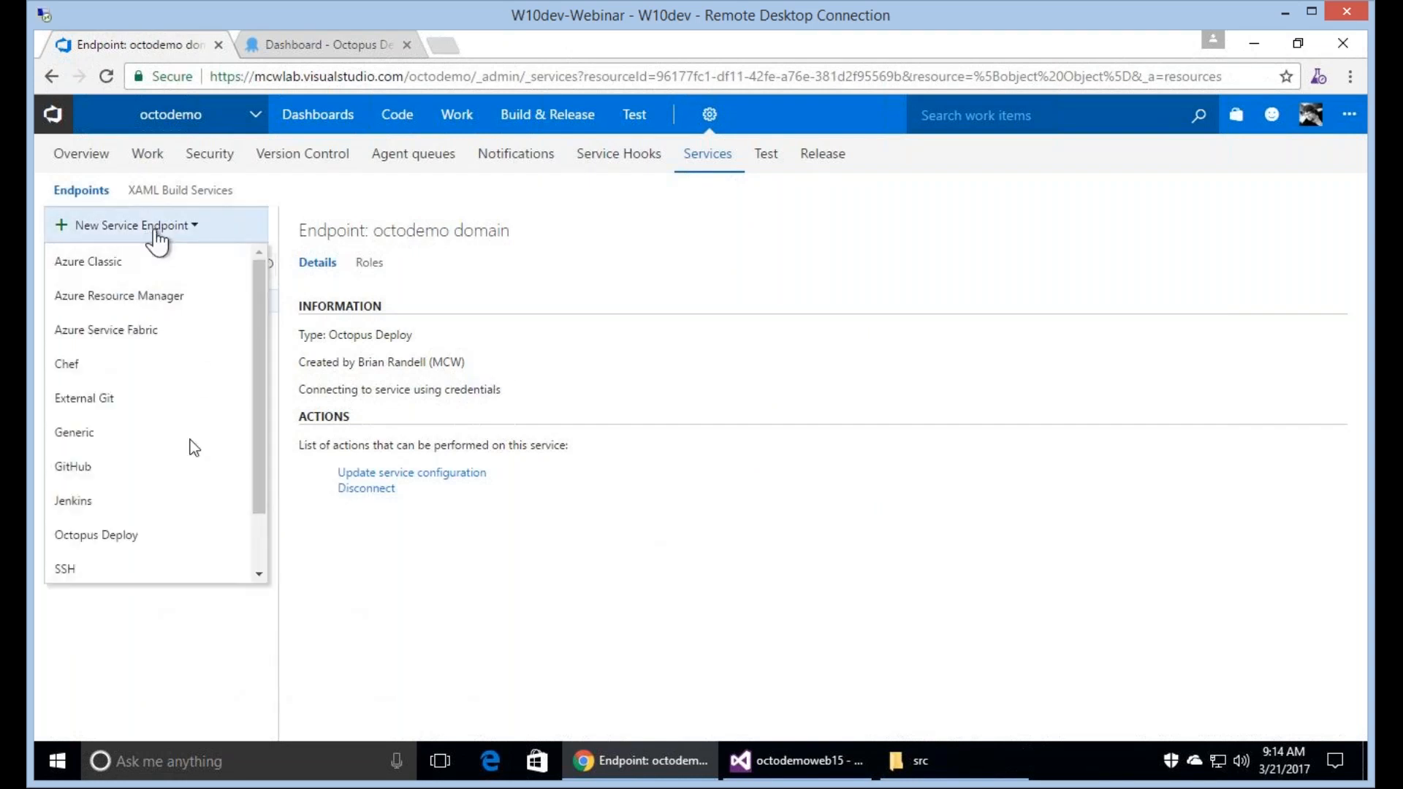
click(227, 537)
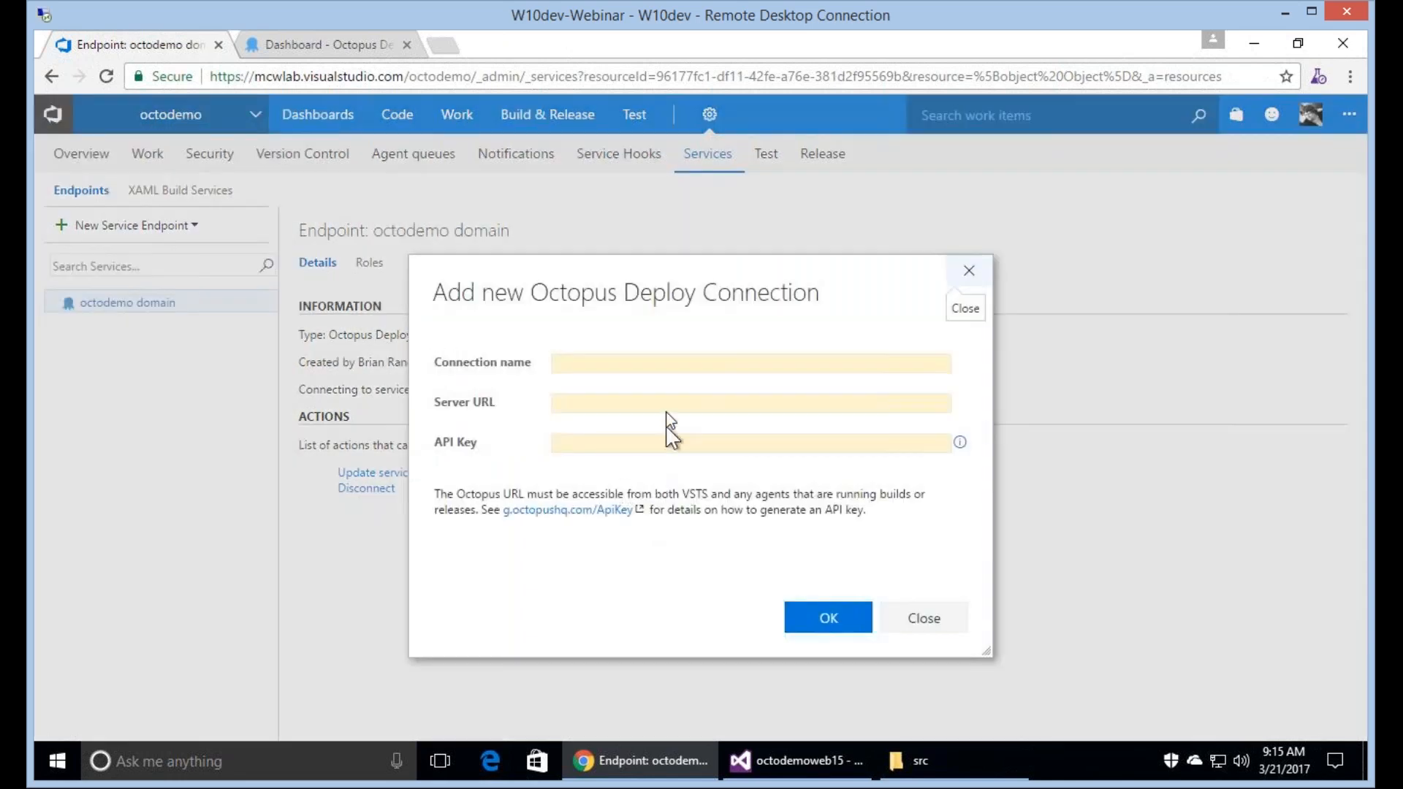
click(612, 364)
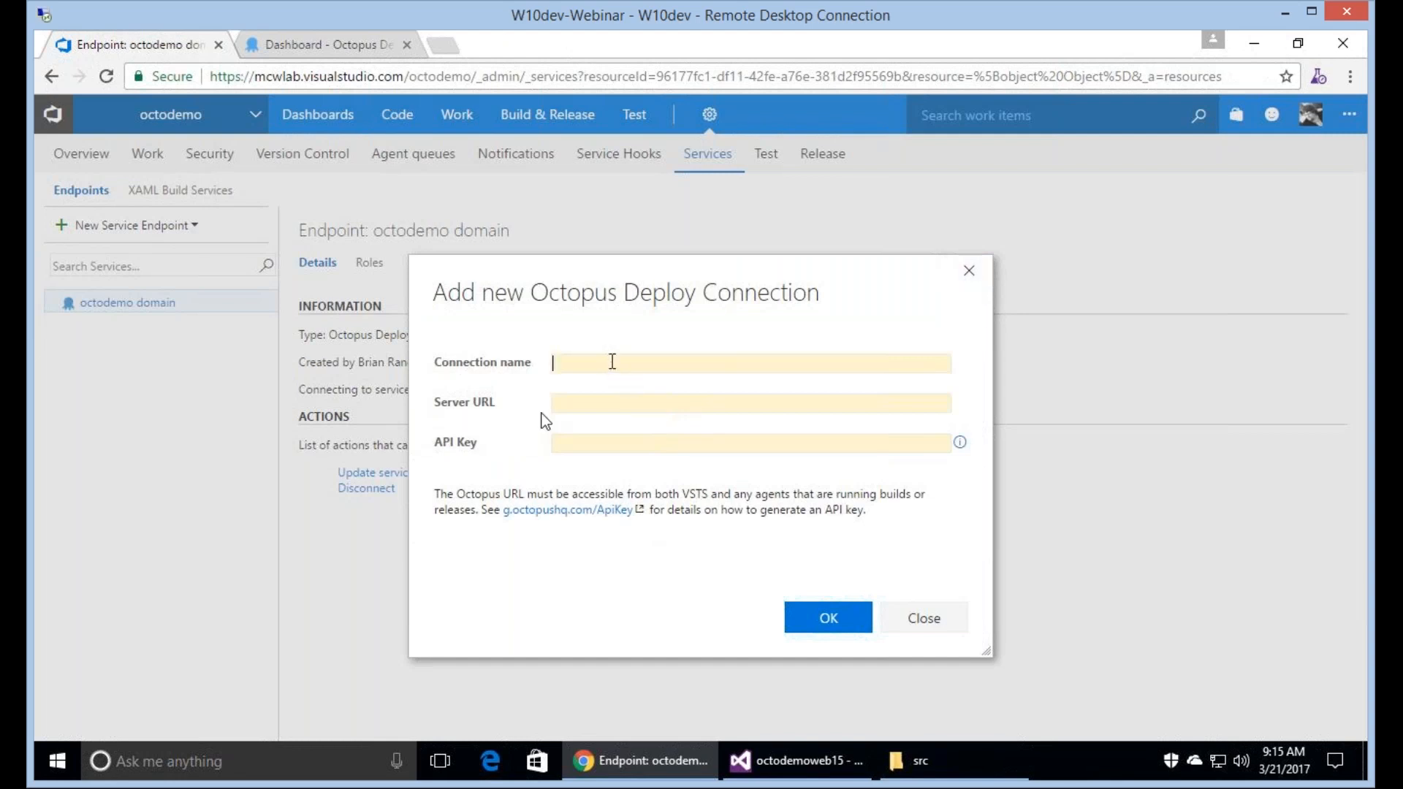
click(584, 402)
click(723, 446)
click(933, 620)
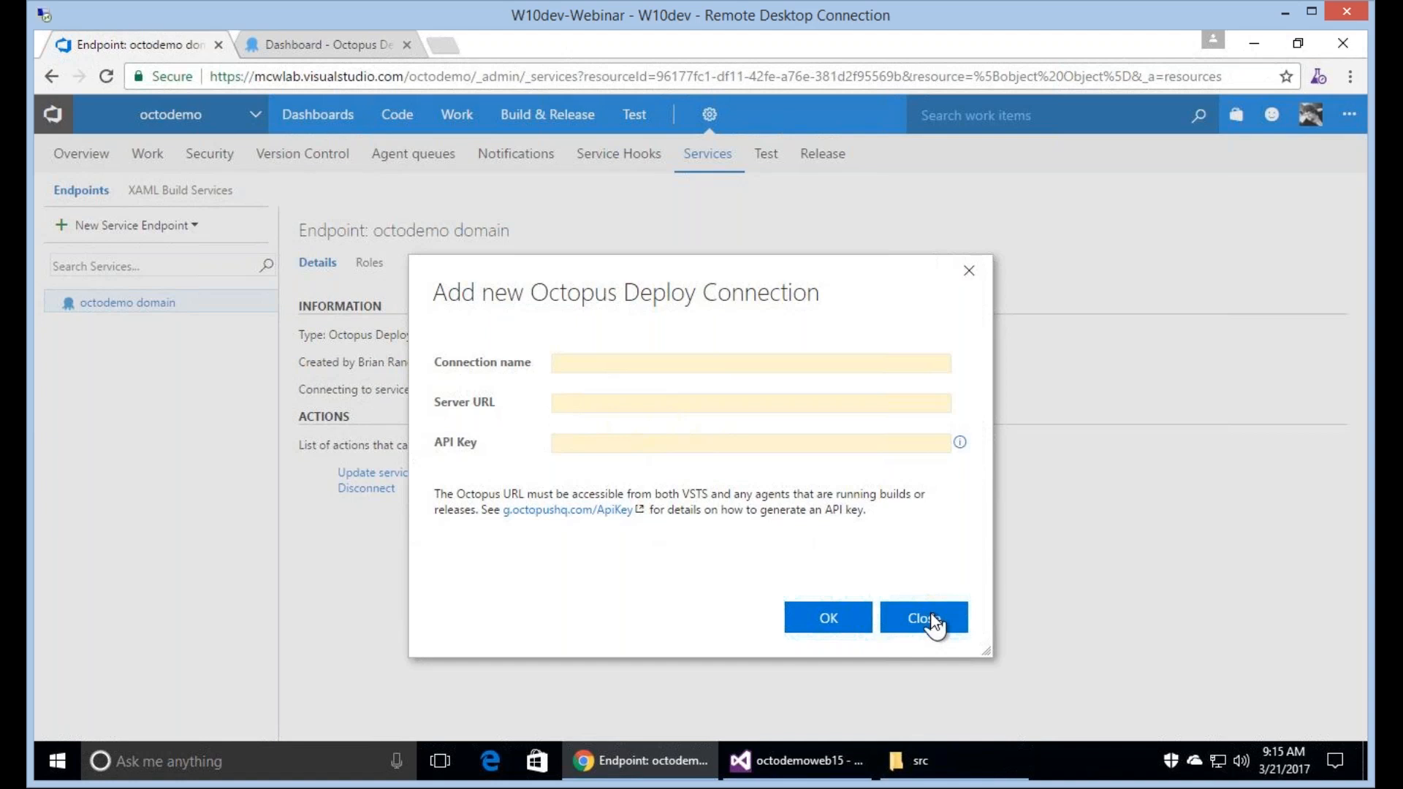
click(933, 620)
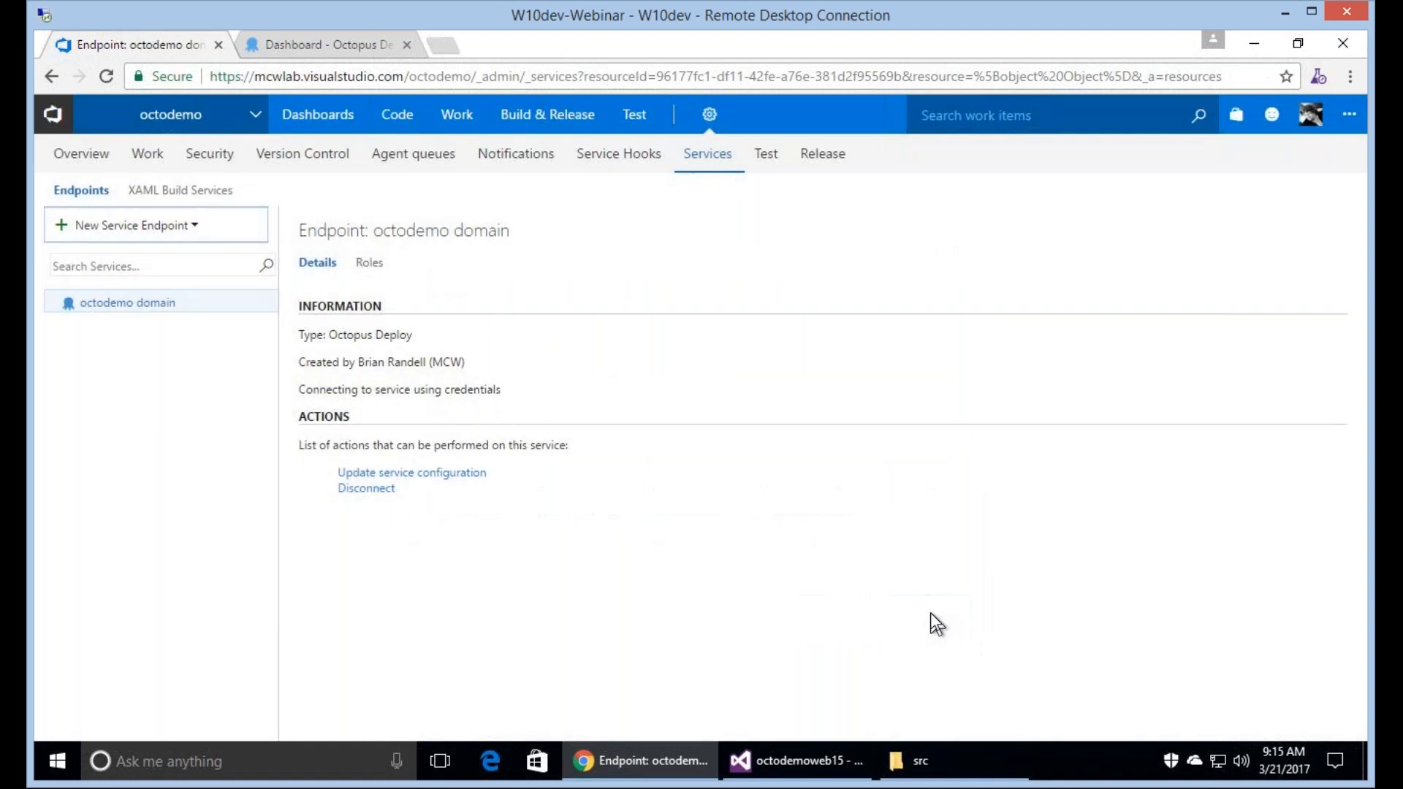
Reopen the new Octopus Deploy connection form to examine its required fields, and dismiss it without saving.
click(172, 233)
click(118, 538)
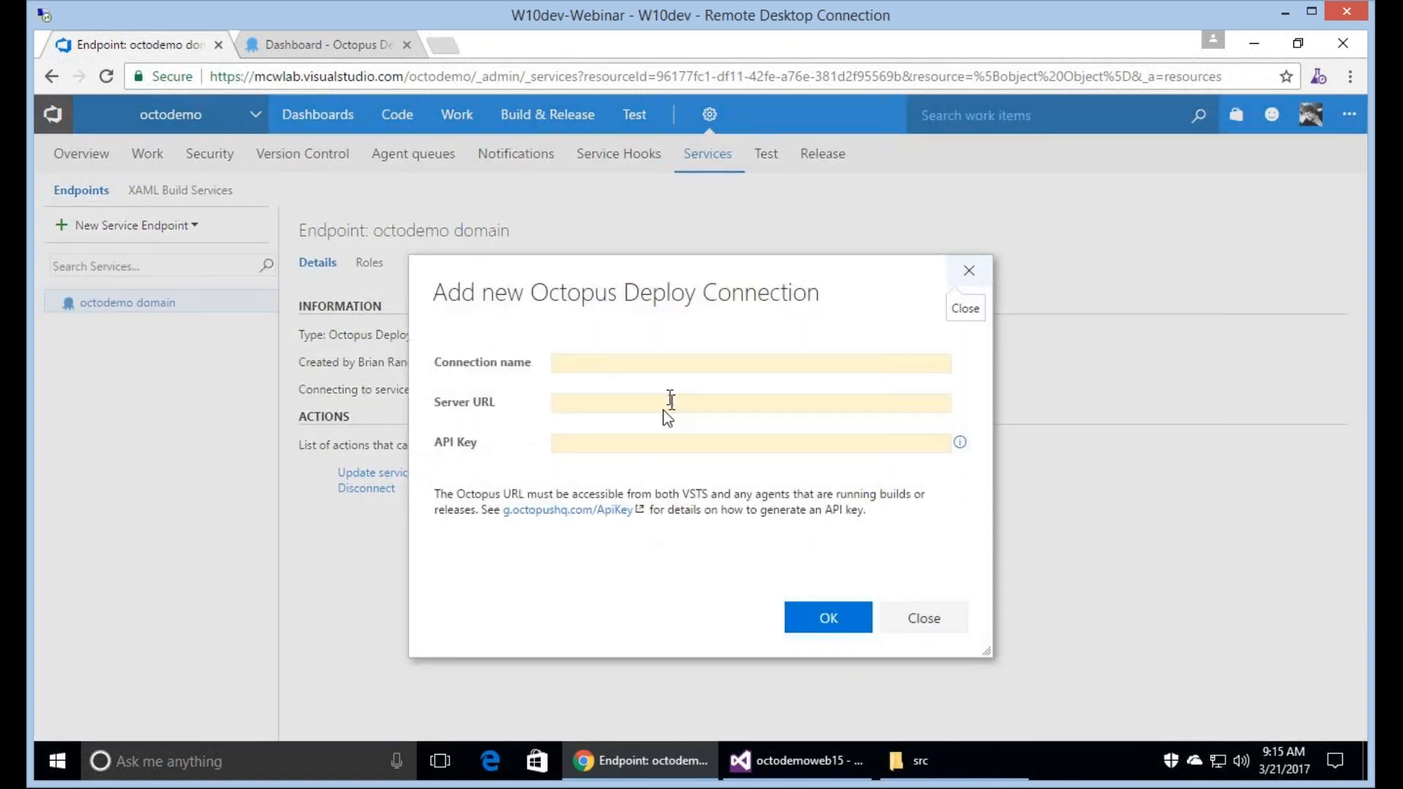
click(665, 404)
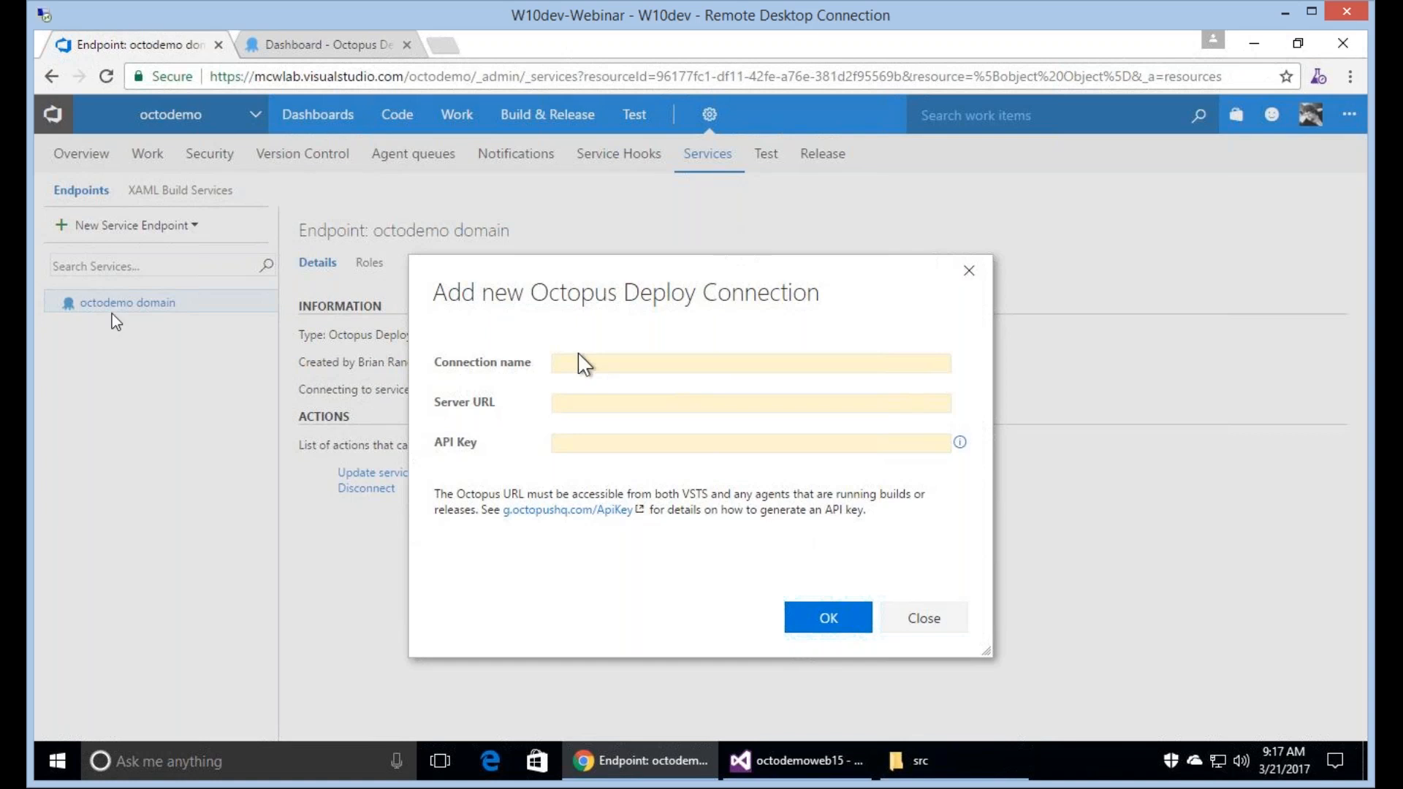
key(Escape)
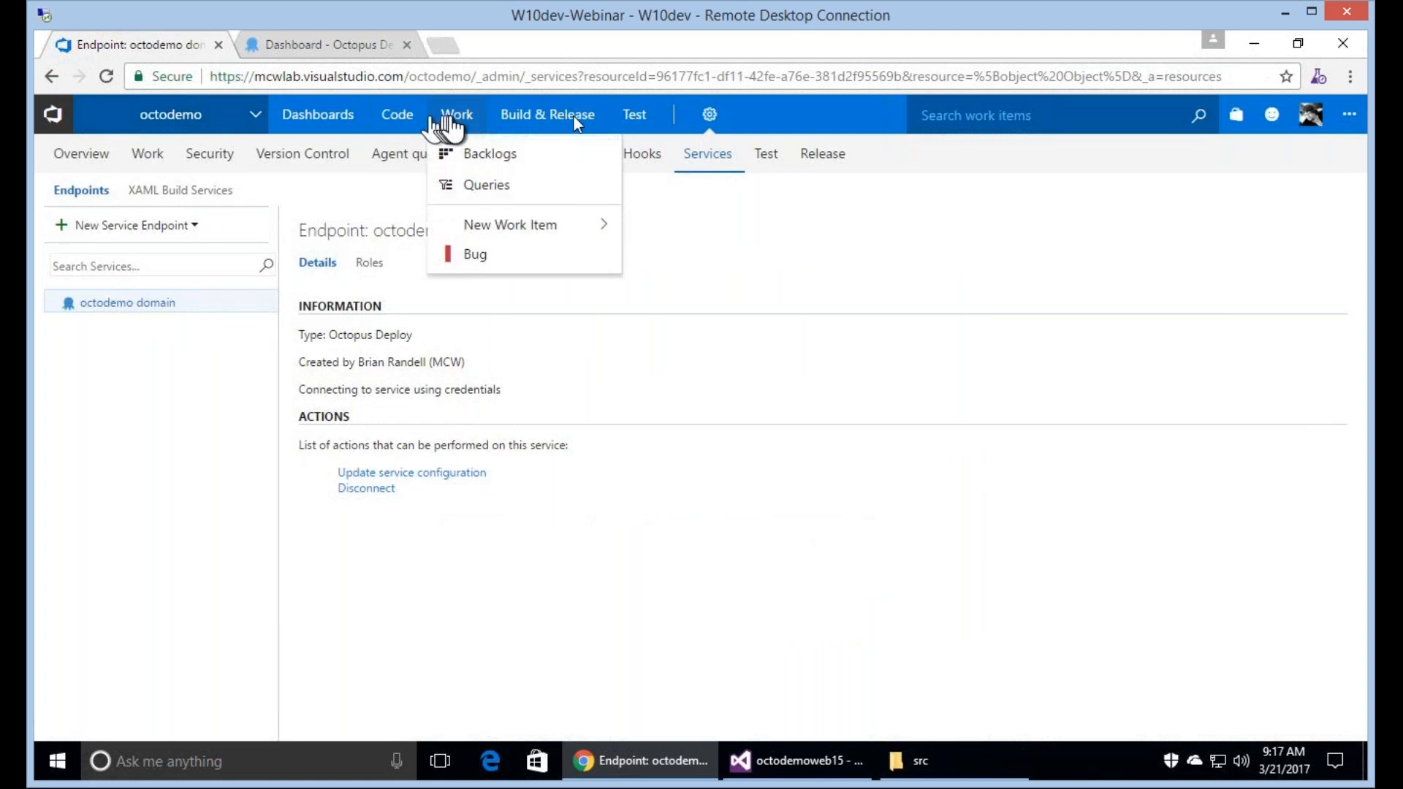
Start setting up a build from the octodemo project overview, look over the build templates and cancel the new definition.
mouse_move(574, 120)
mouse_move(169, 135)
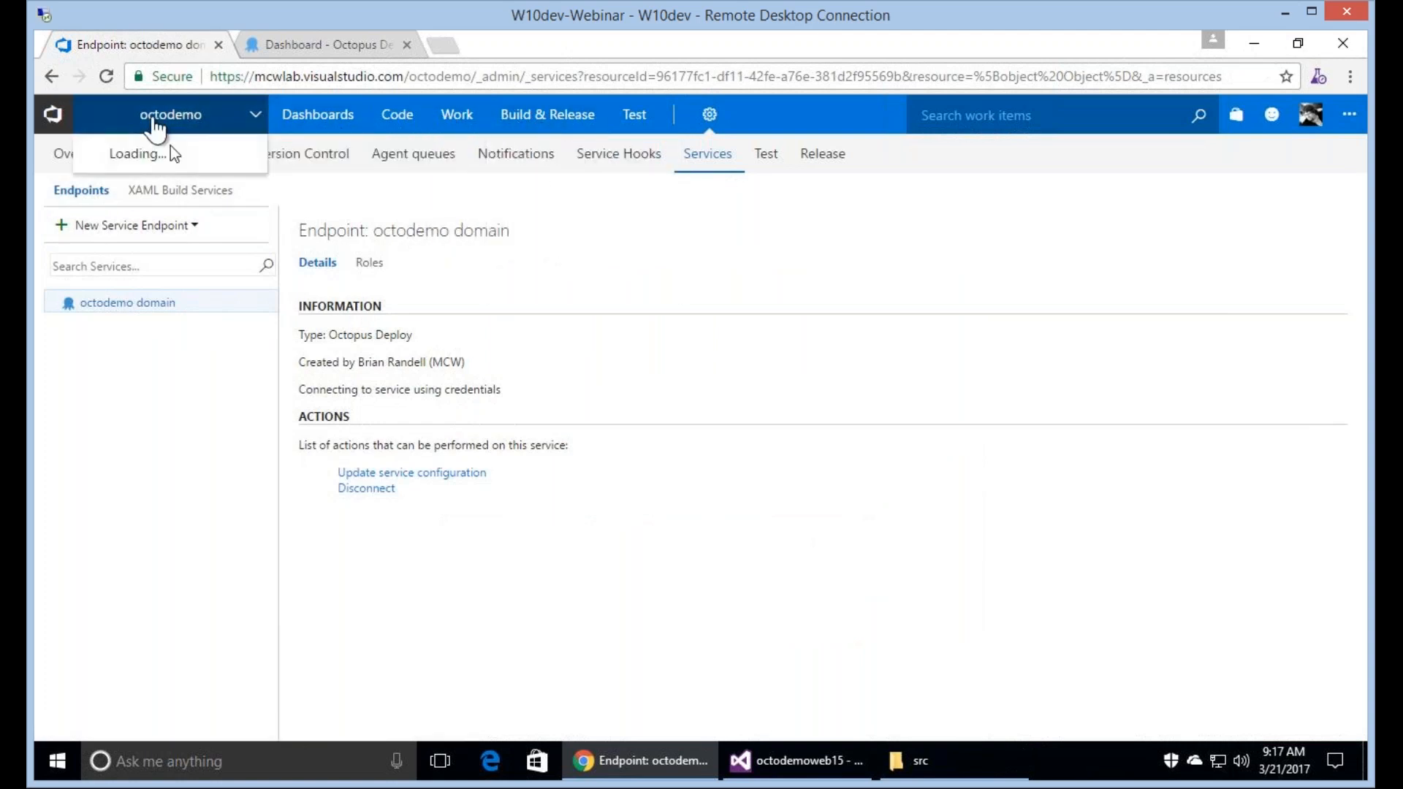
click(174, 154)
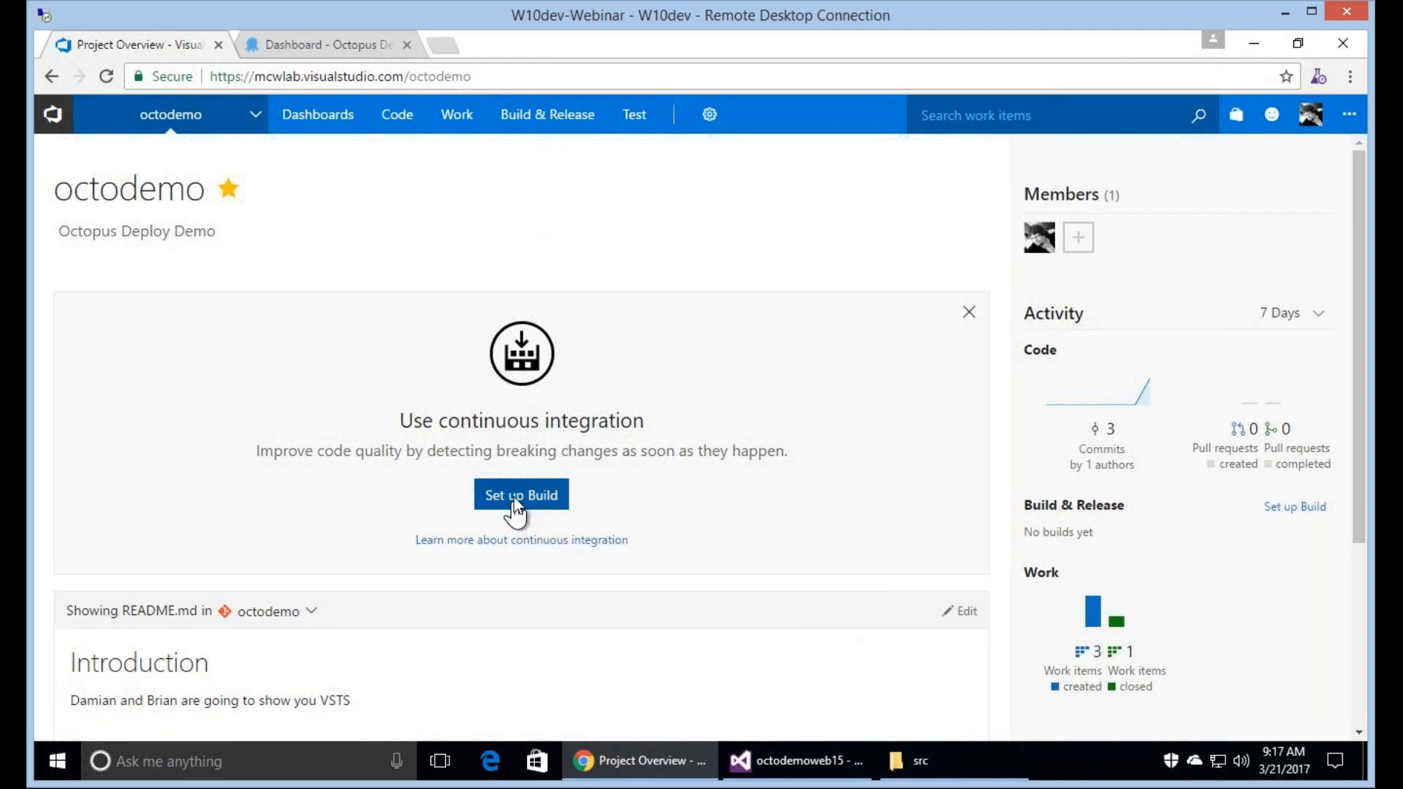
click(518, 495)
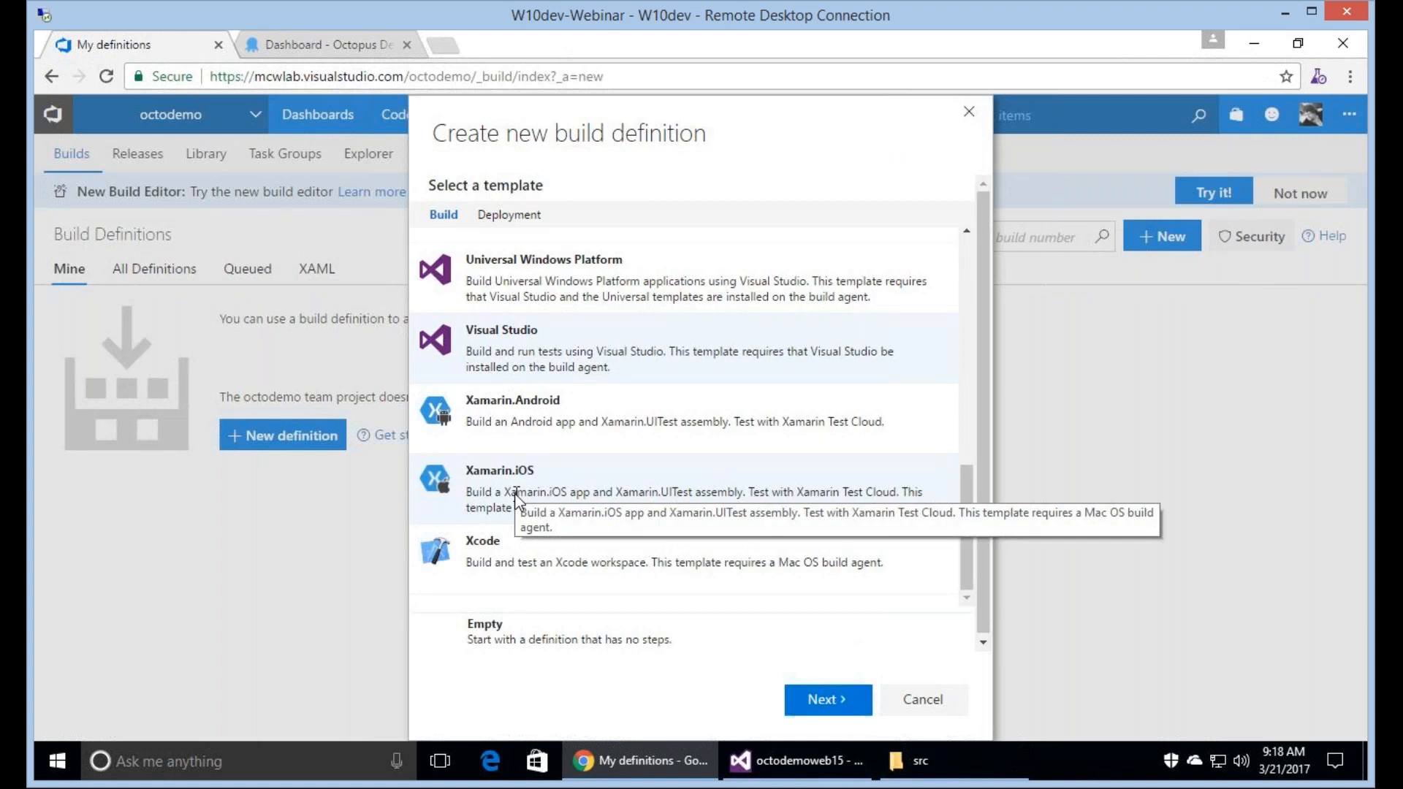
click(943, 699)
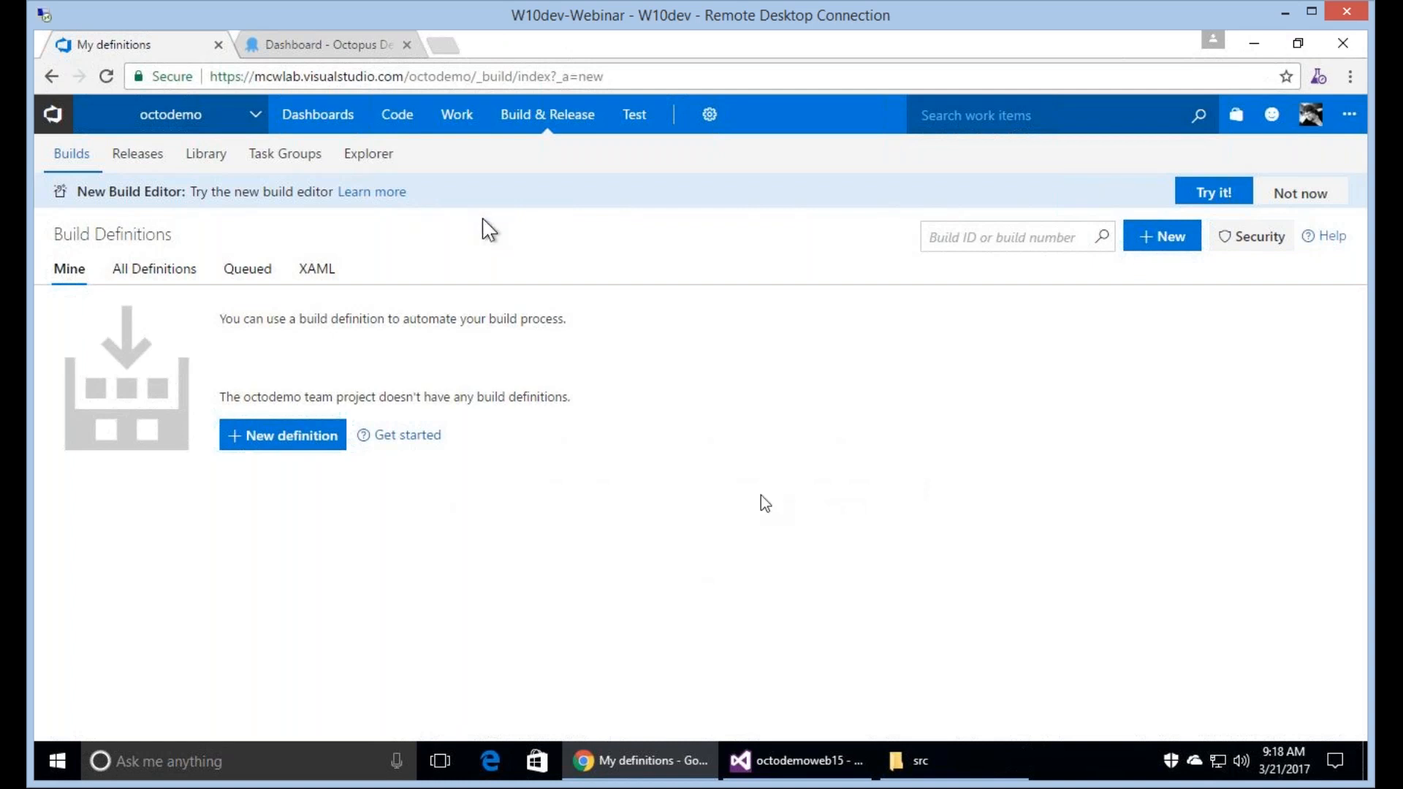
Create a build definition from the Visual Studio template for the octodemo repository's master branch, with continuous integration and the Hosted queue.
click(278, 437)
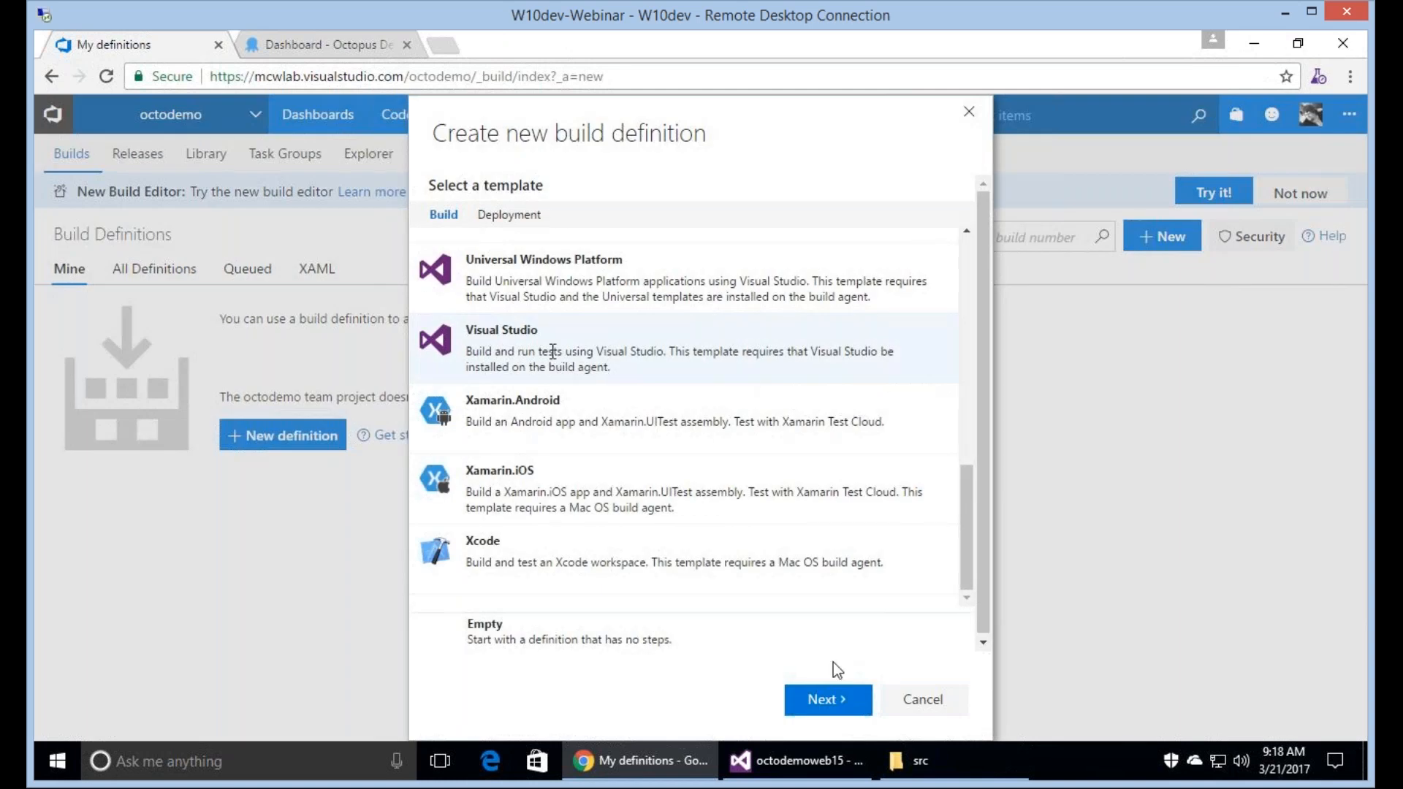
click(834, 701)
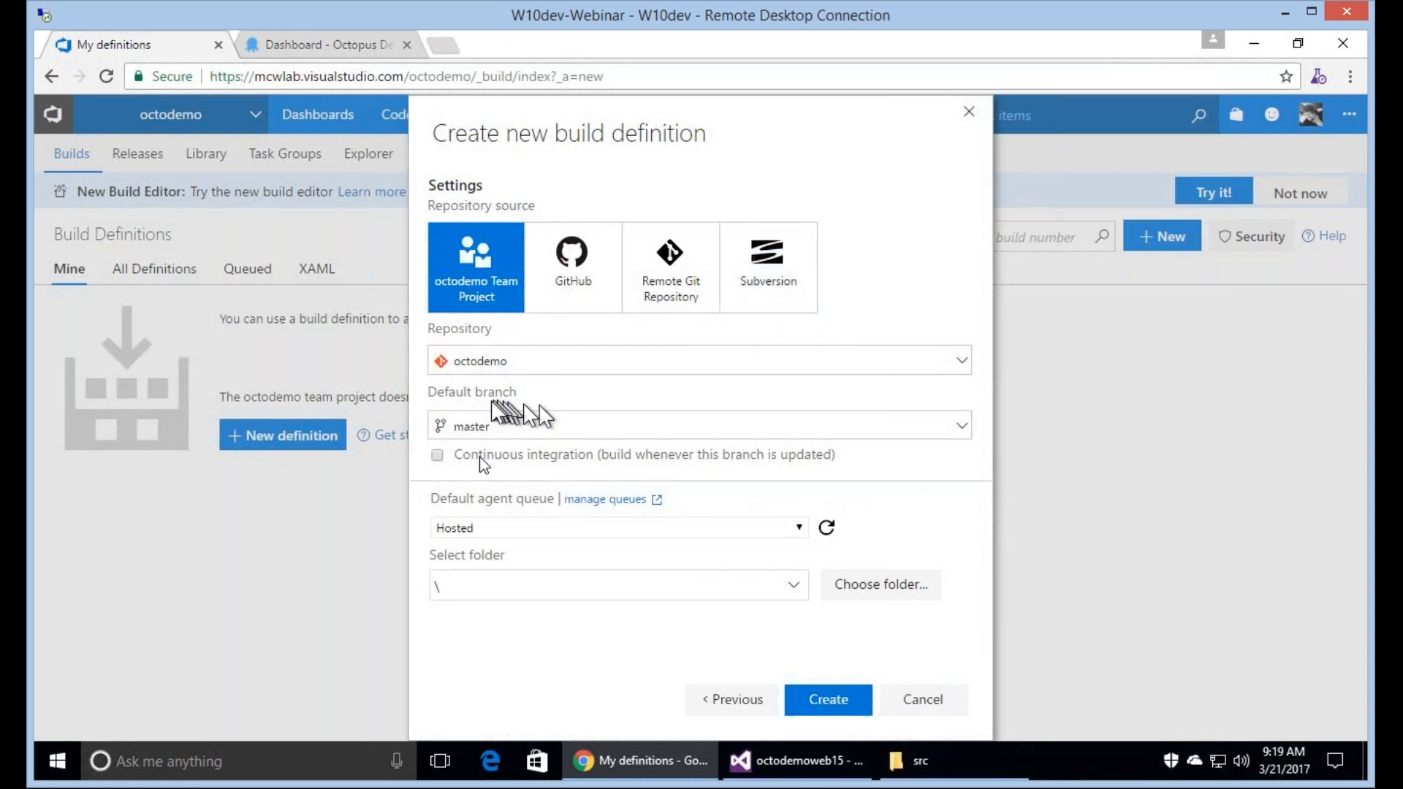
click(438, 455)
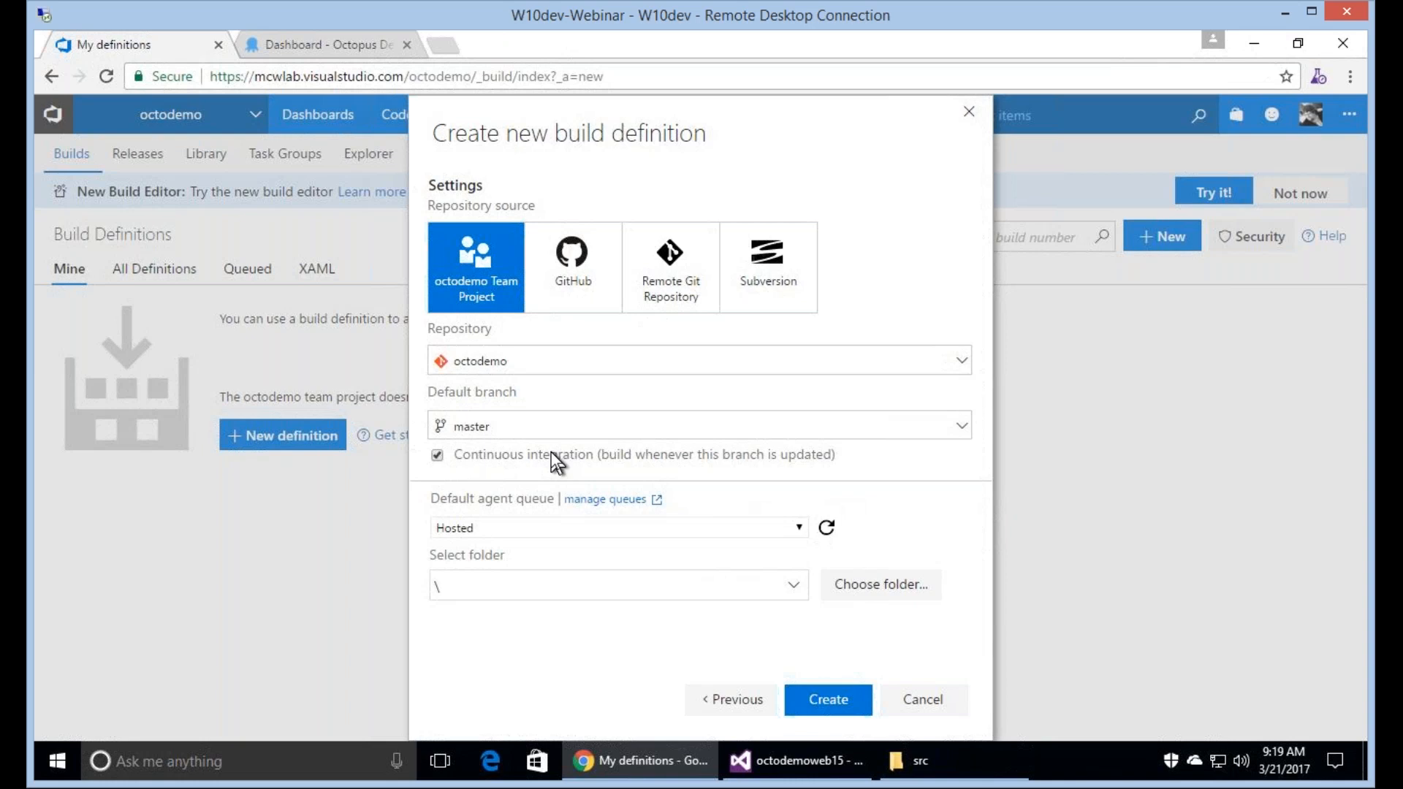
click(831, 703)
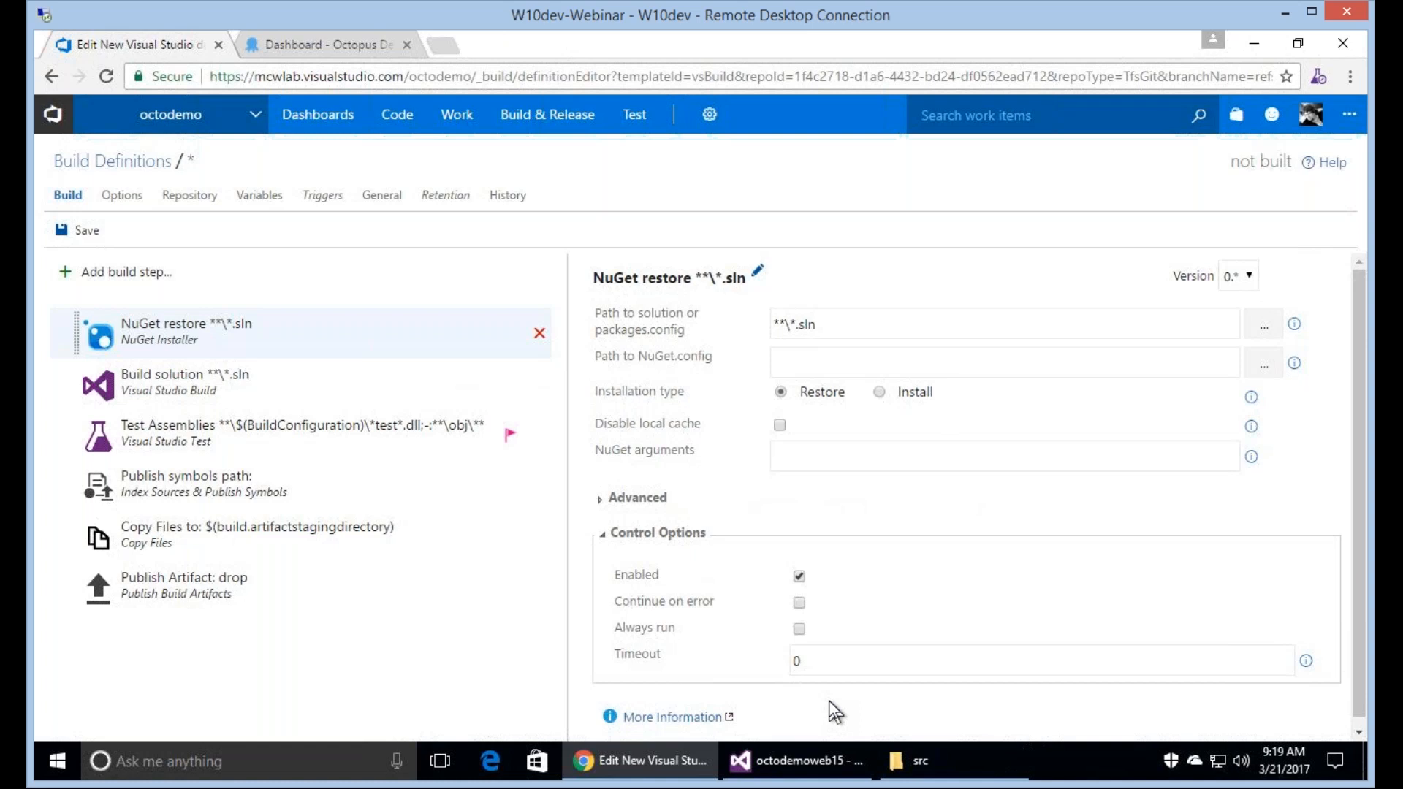
Review the template's build steps and remove the Publish Artifact, Copy Files and Publish symbols steps.
click(340, 404)
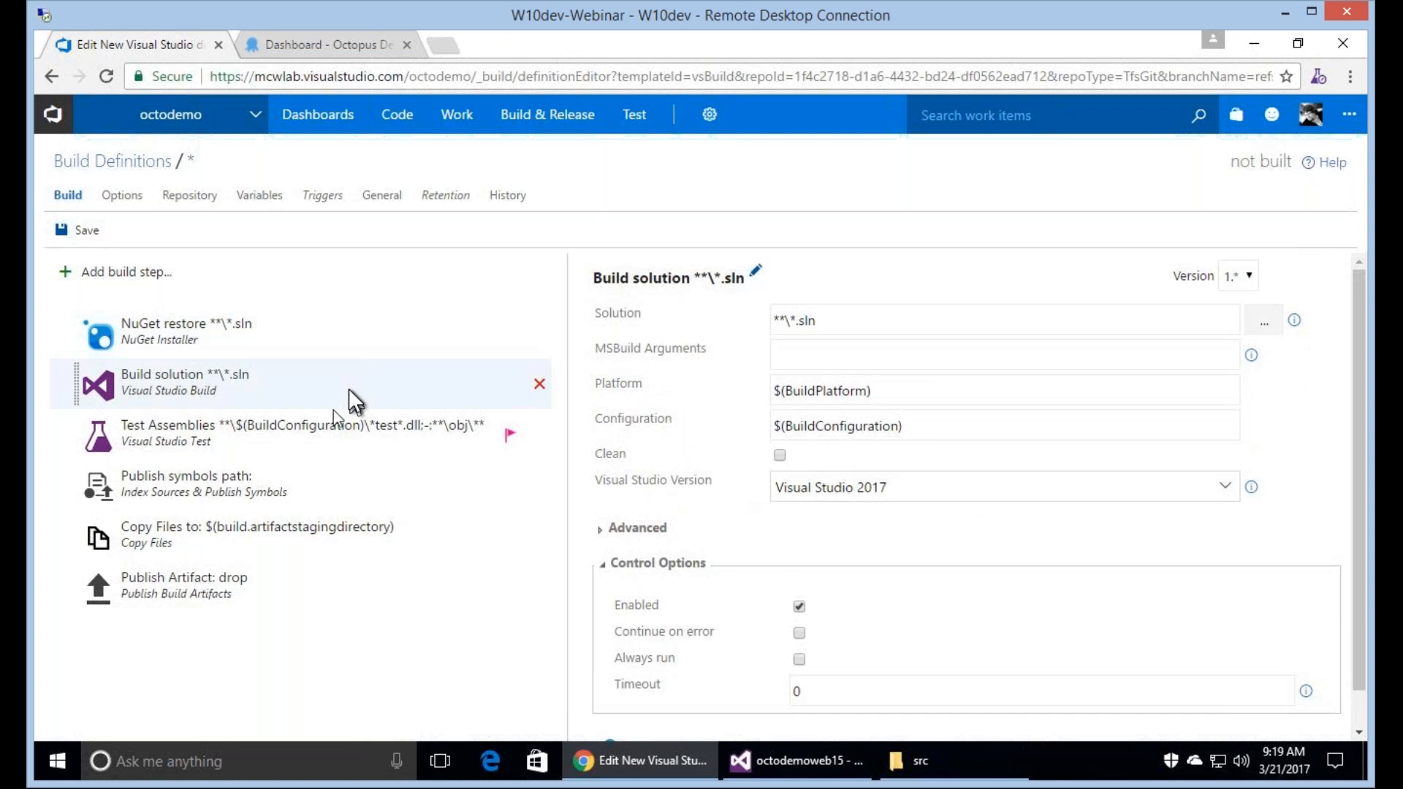
click(333, 444)
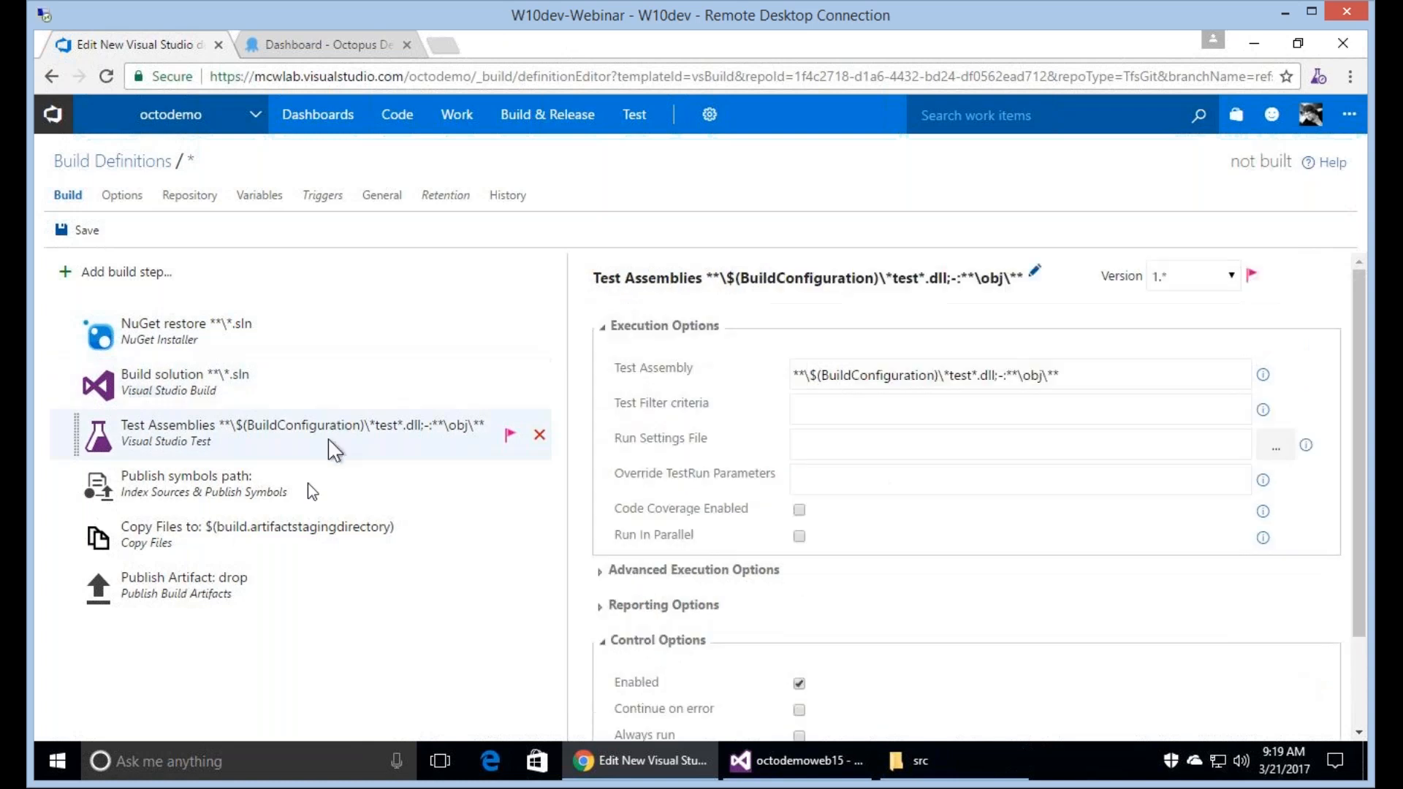
click(291, 491)
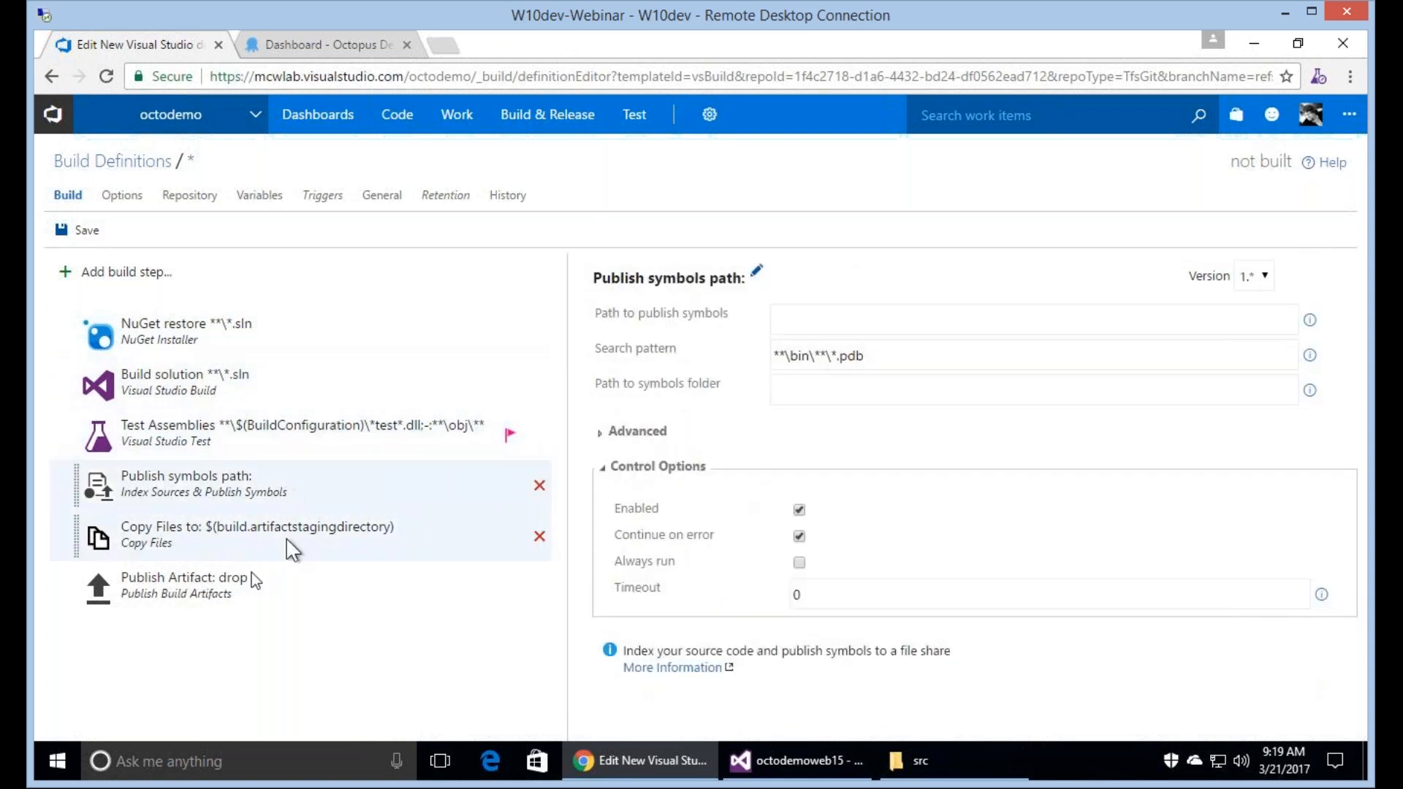
click(291, 550)
click(235, 594)
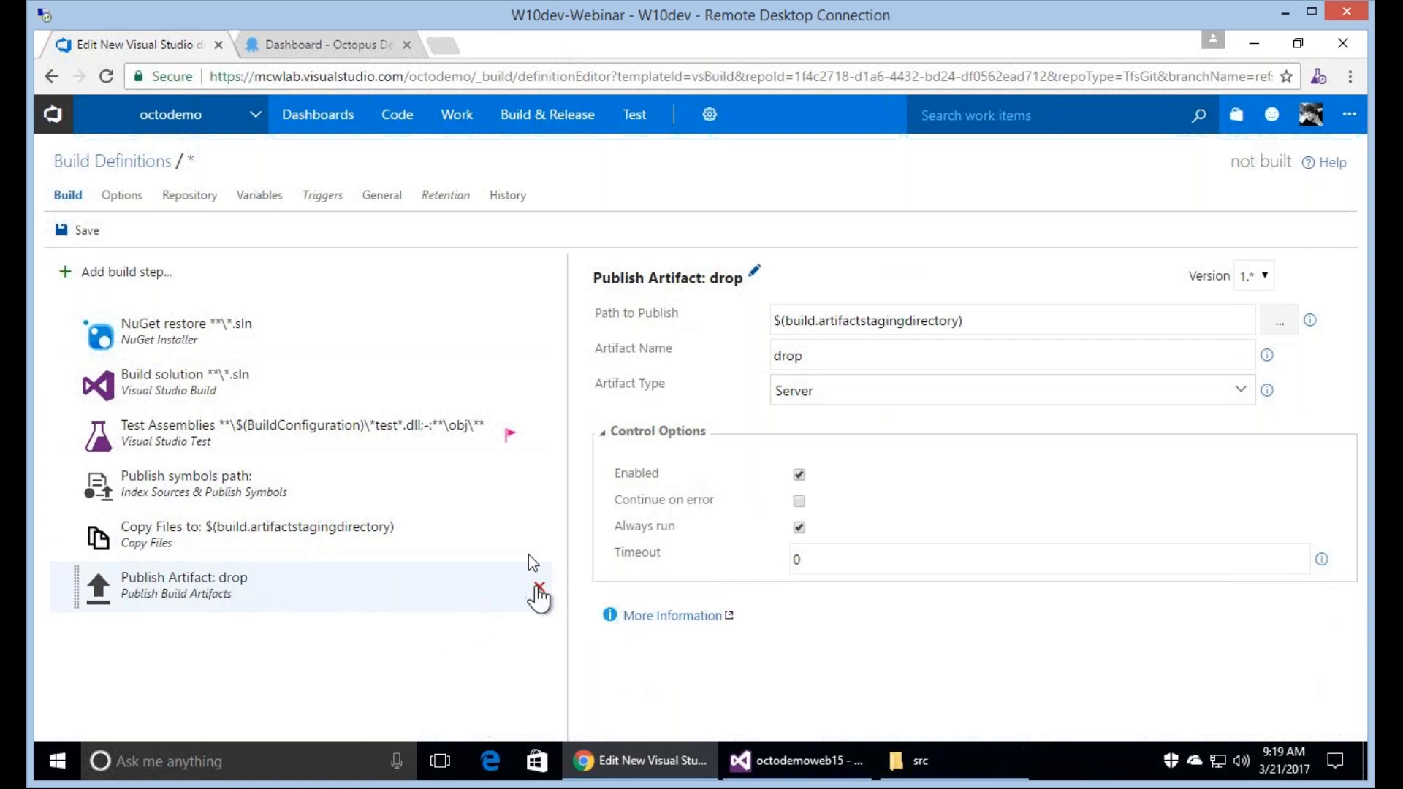
click(539, 591)
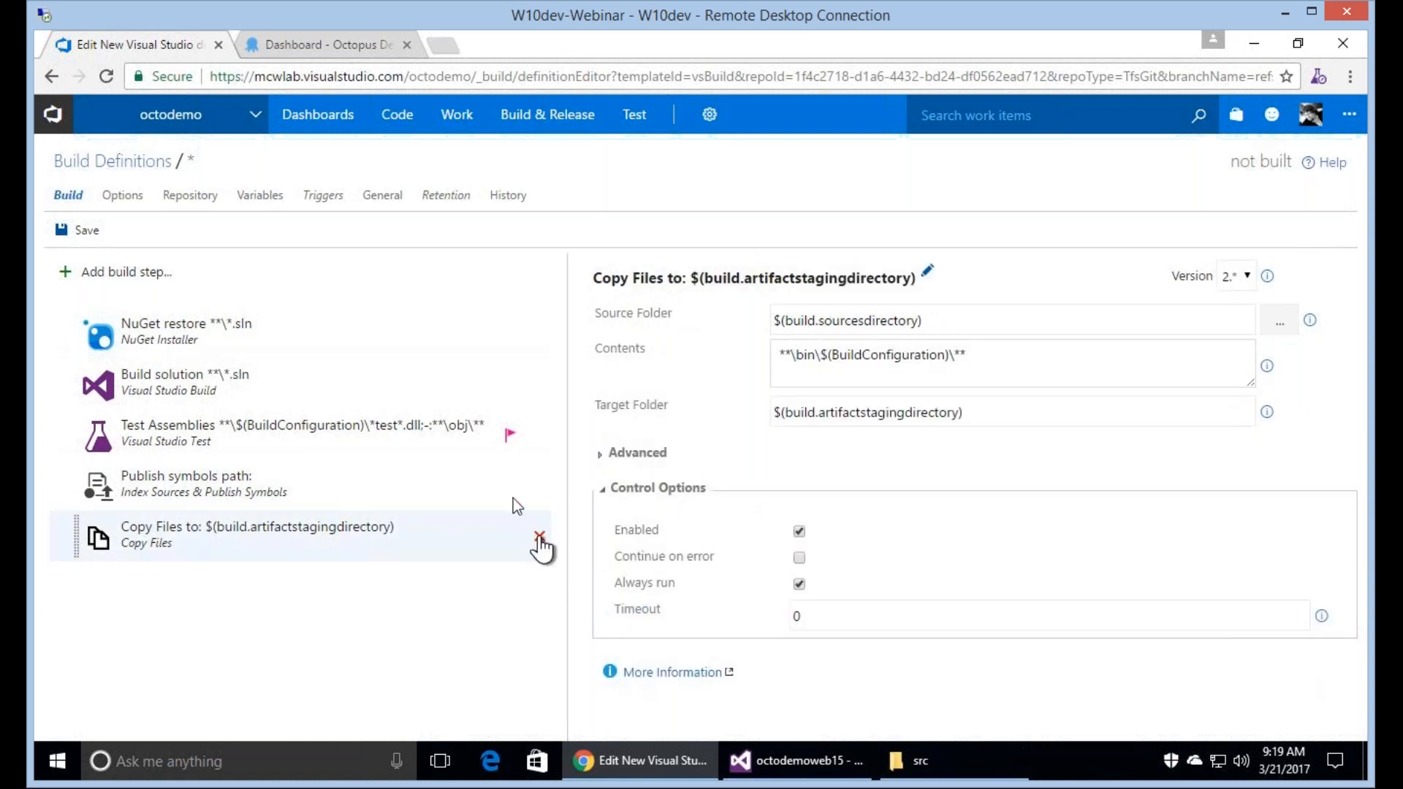
click(539, 537)
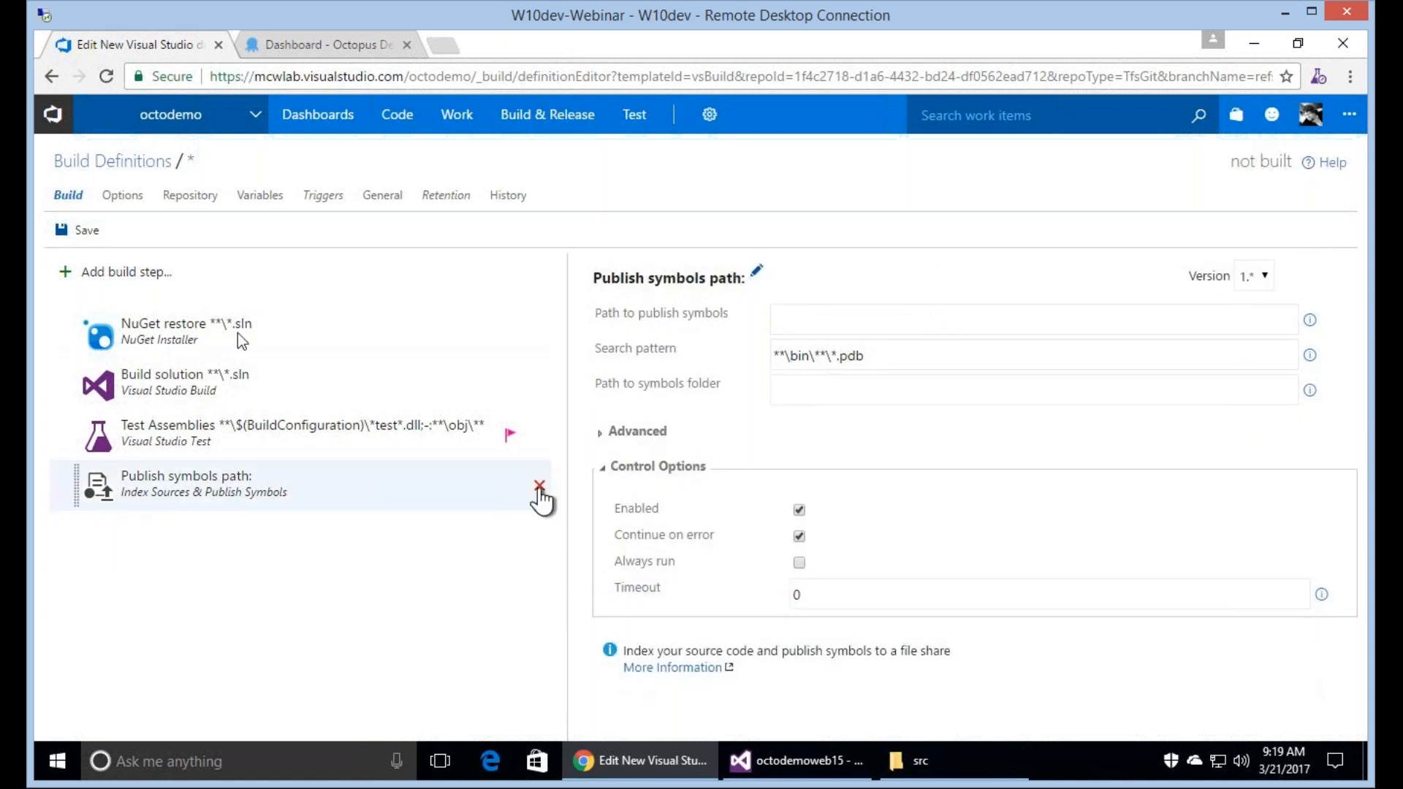
click(538, 485)
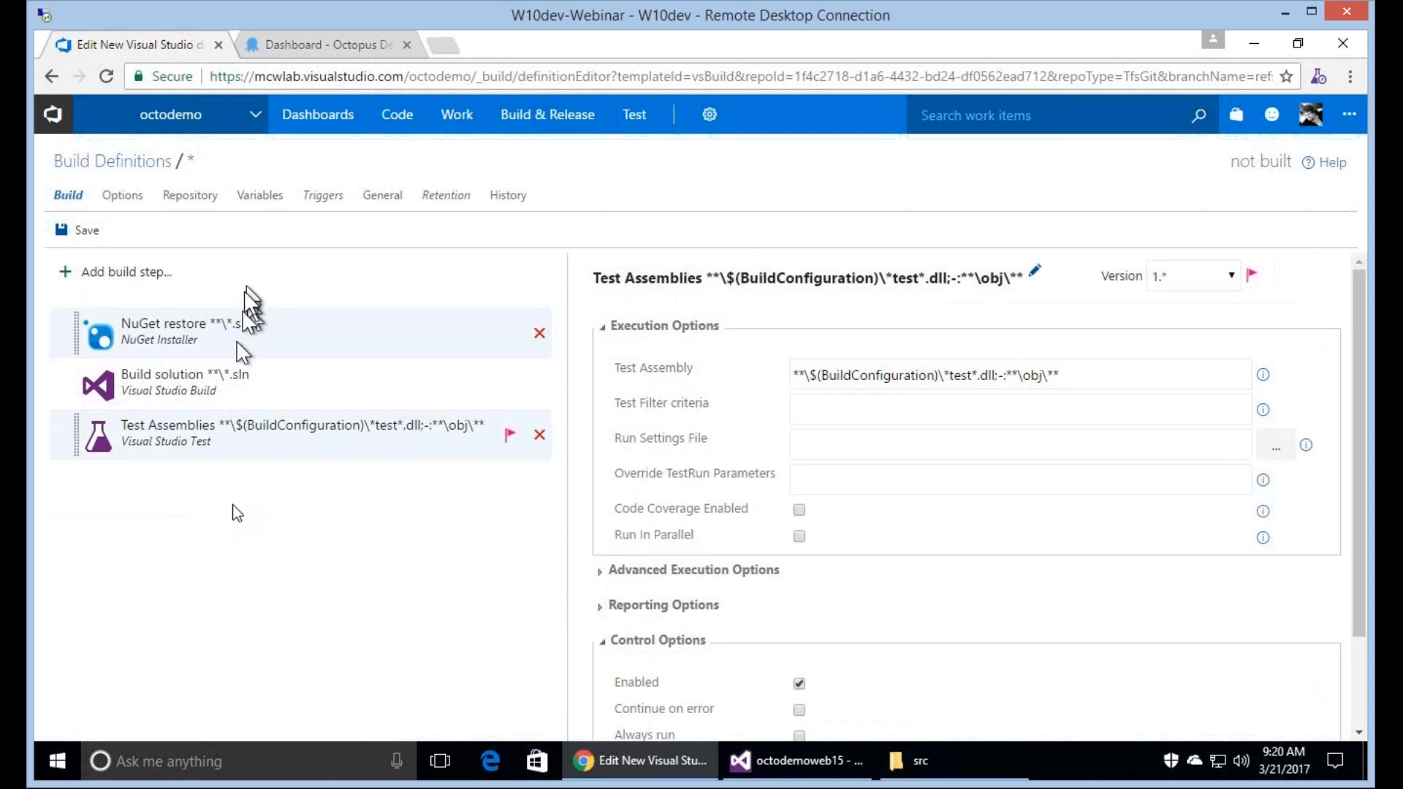
Set the NuGet restore step's solution path to src/octodemoweb15/octodemoweb15.sln from the repository.
click(320, 337)
click(1266, 330)
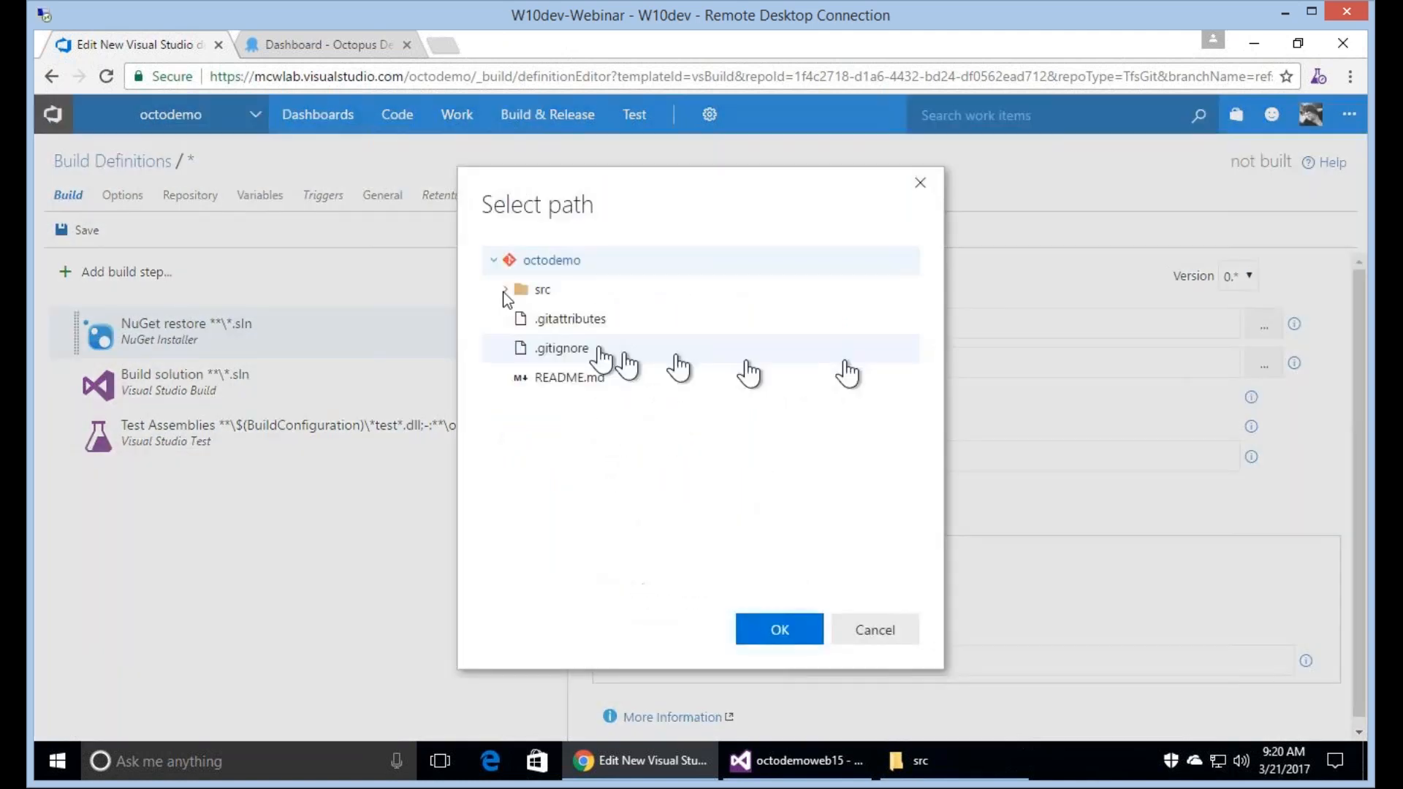
click(506, 290)
click(517, 318)
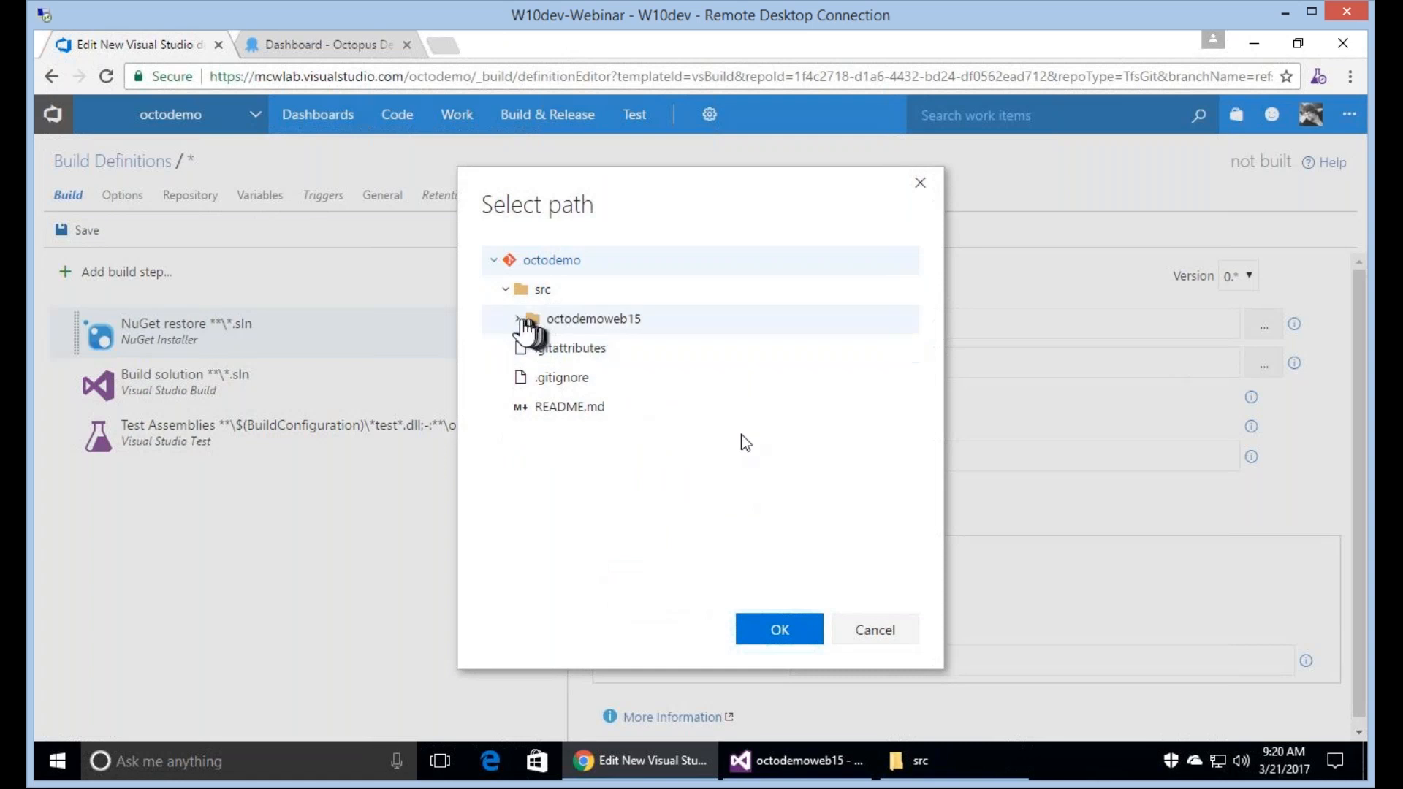
click(791, 637)
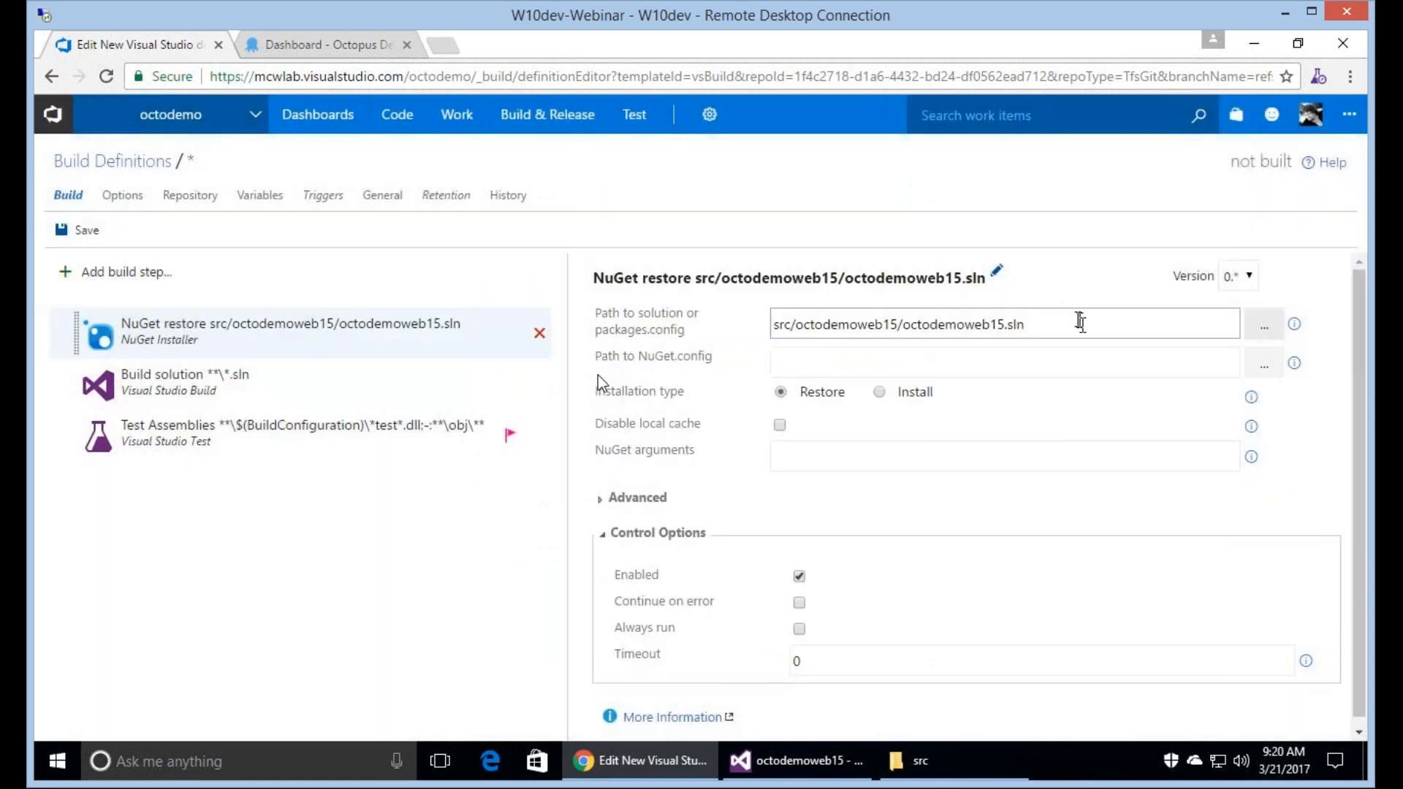
Point the Build solution step to src/octodemoweb15/octodemoweb15.sln and set its Visual Studio version to Visual Studio 2015.
click(497, 395)
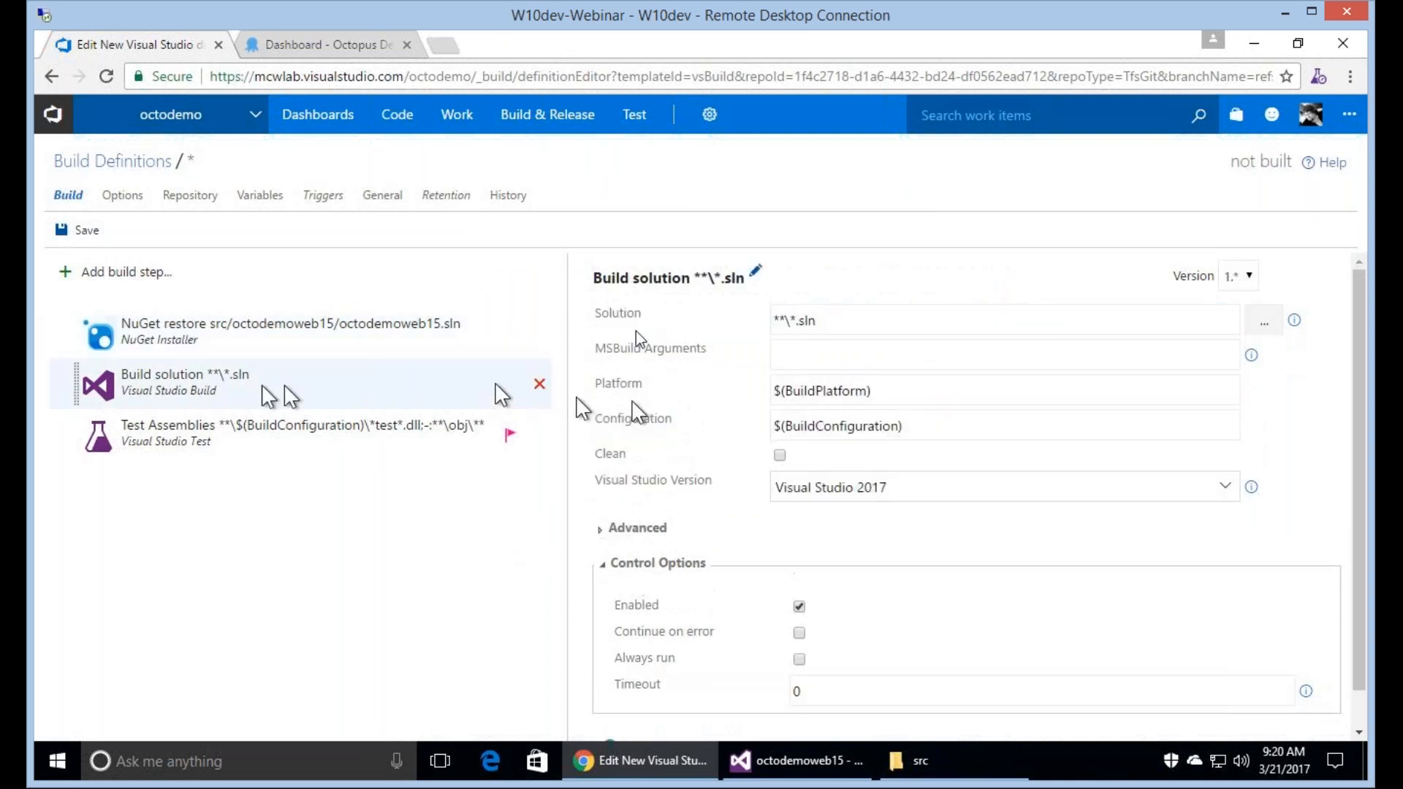
key(Tab)
text(src/octodemoweb15/octodemoweb15.sln)
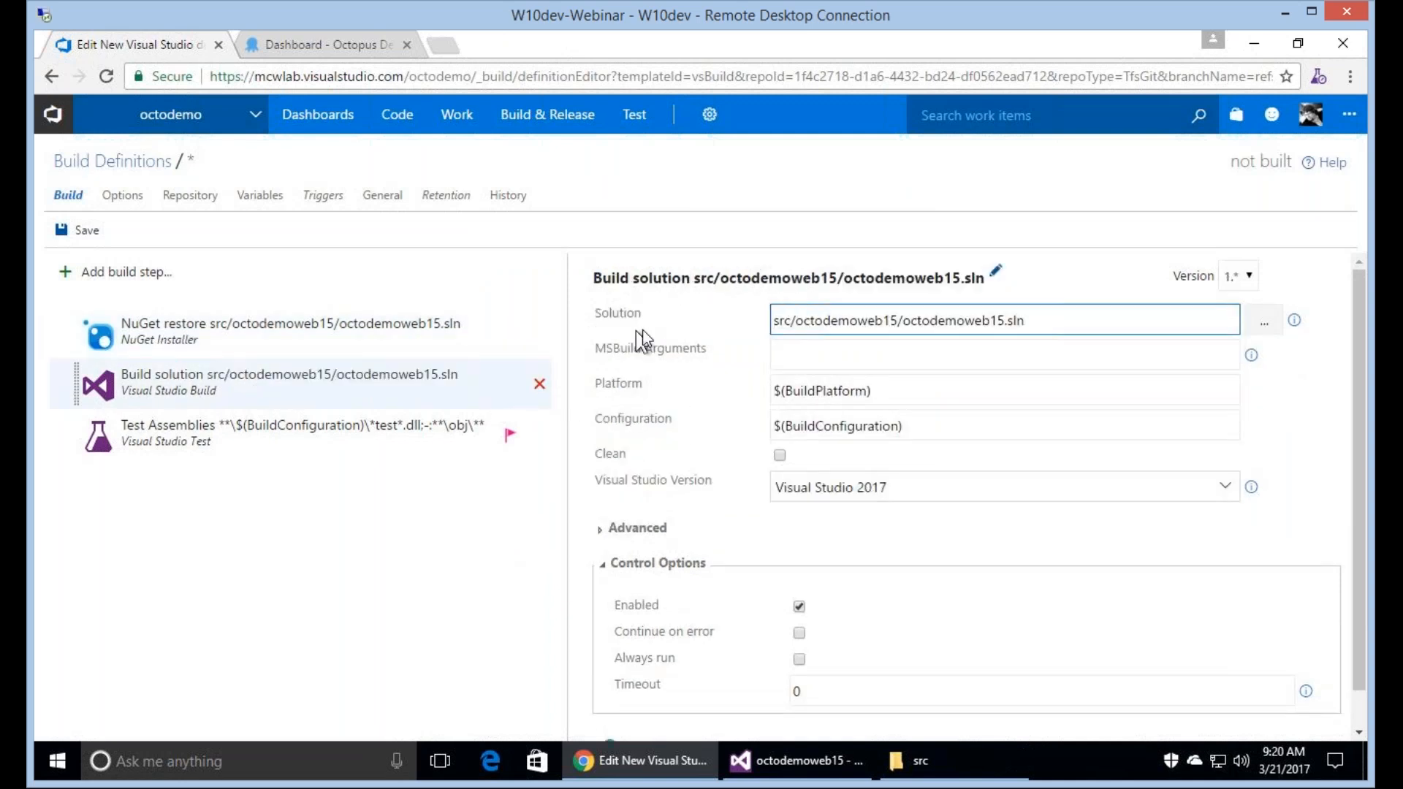
click(811, 482)
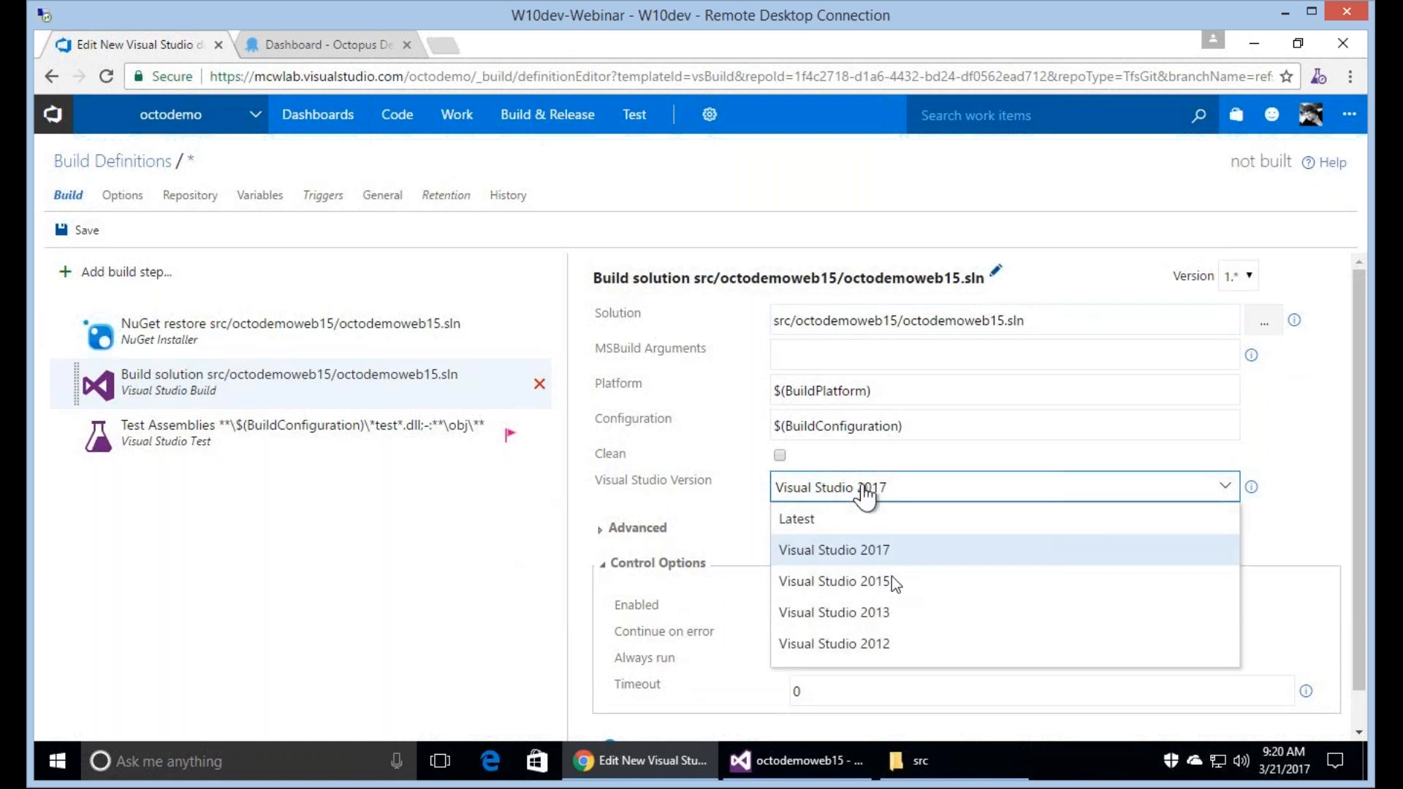
click(897, 582)
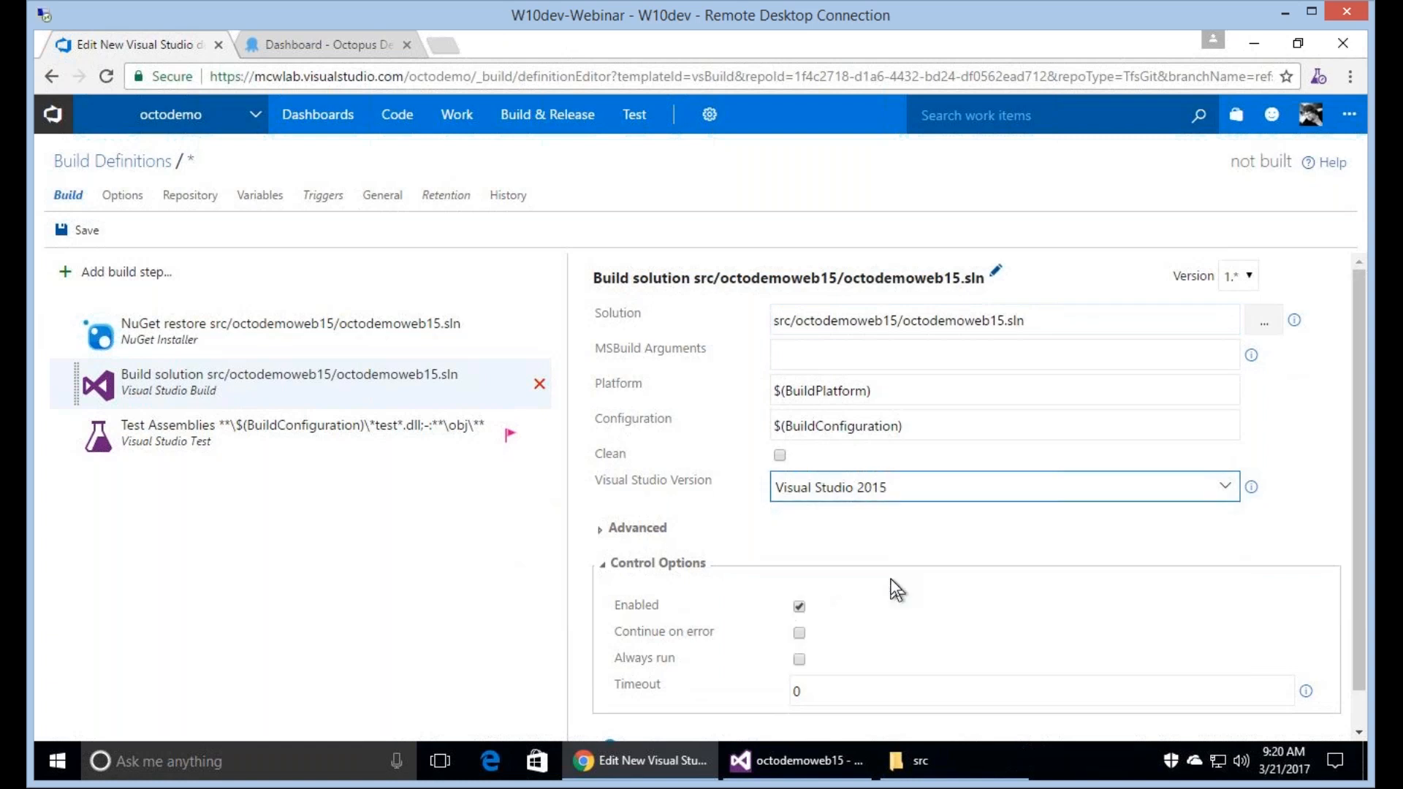
Enable code coverage in the Test Assemblies step and return to the Build solution step's MSBuild Arguments.
click(327, 451)
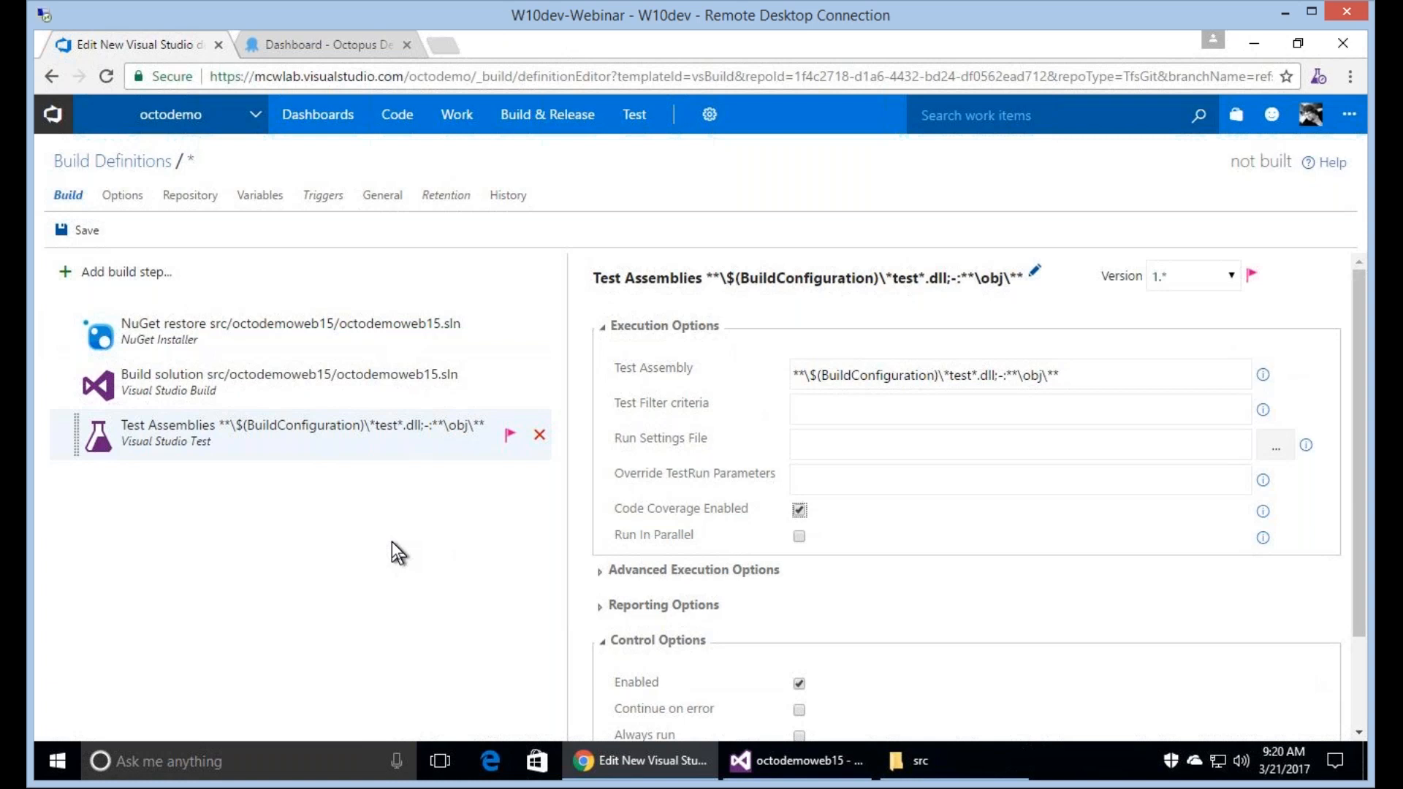
click(305, 401)
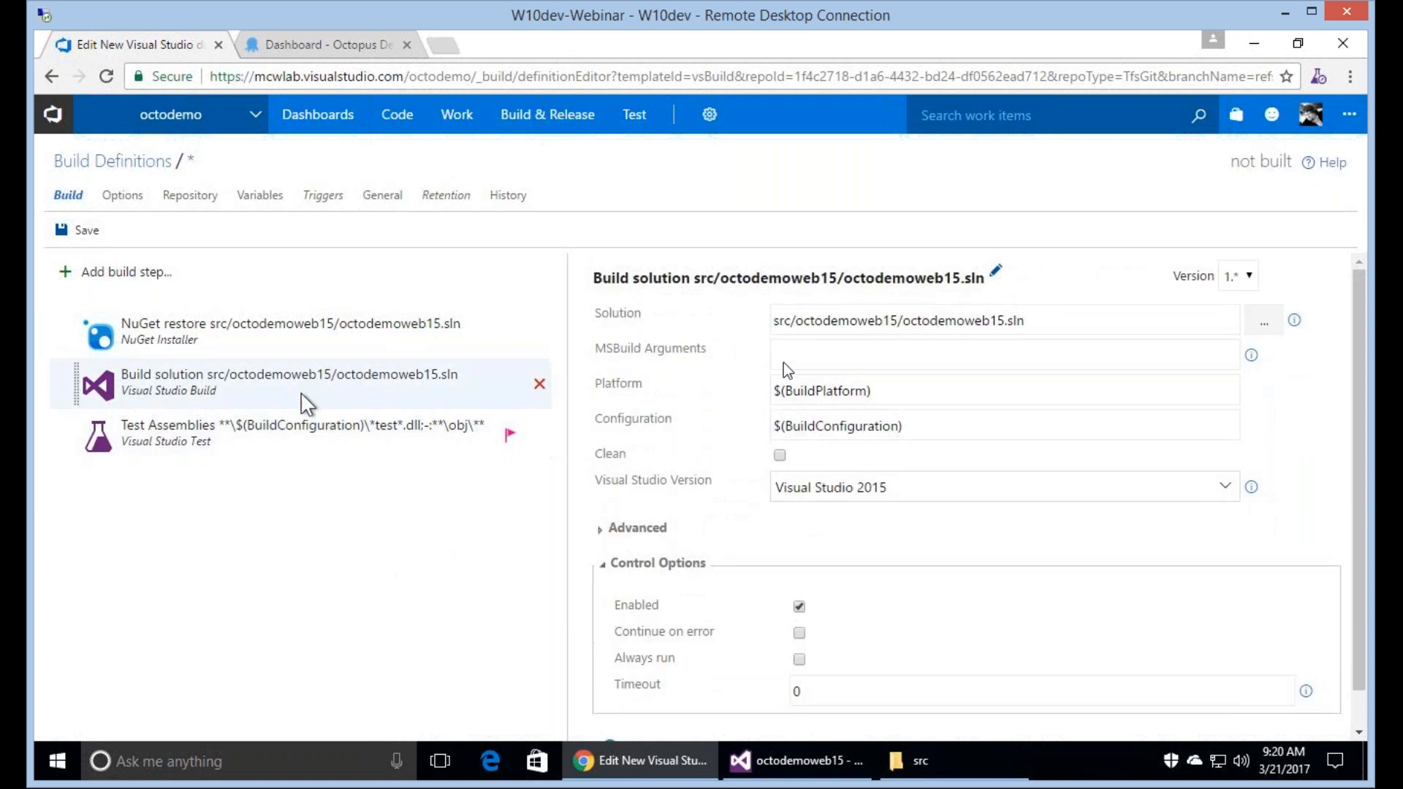
click(822, 353)
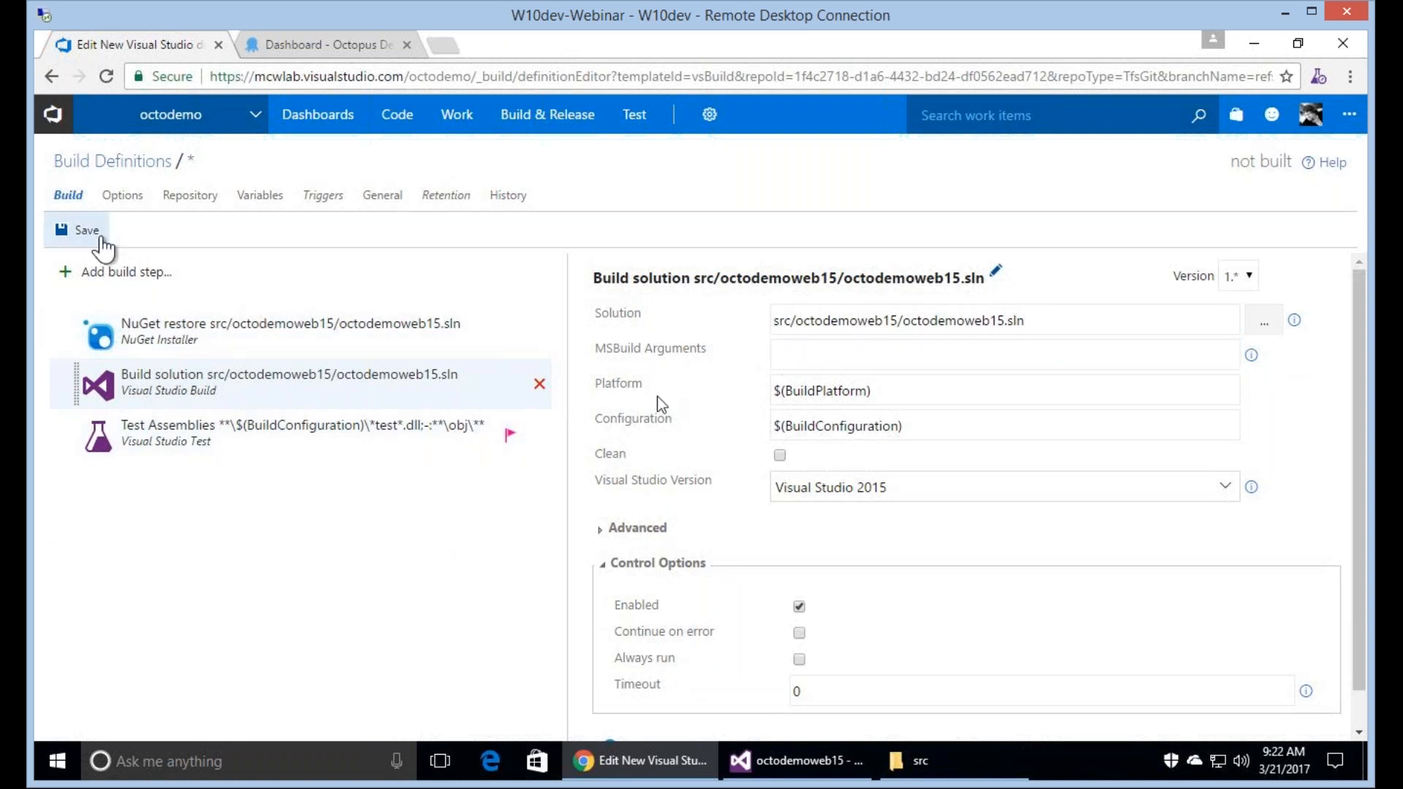
Save the build definition as CI Build with the description Baseline in the root folder.
click(101, 238)
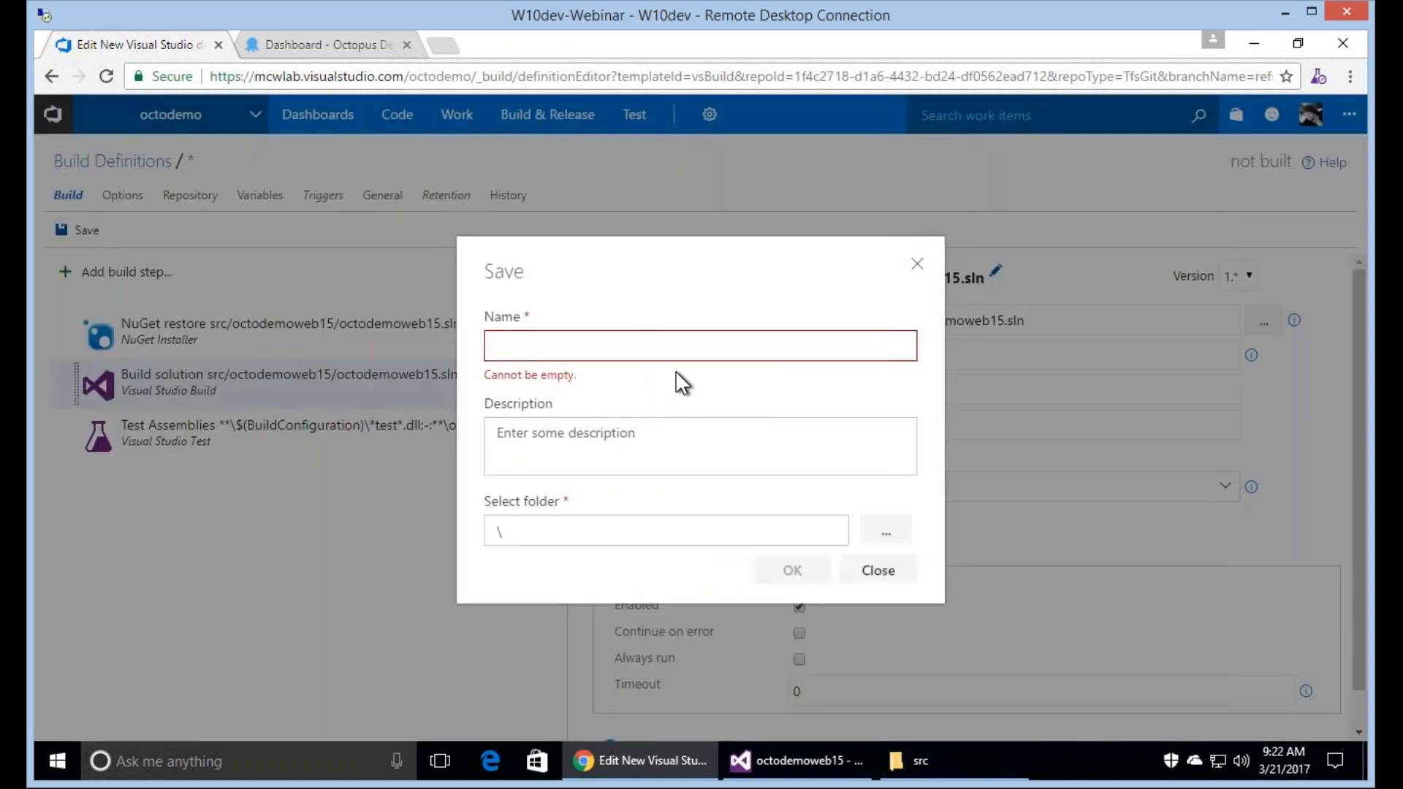
text(CI Build)
key(Tab)
text(Baseline)
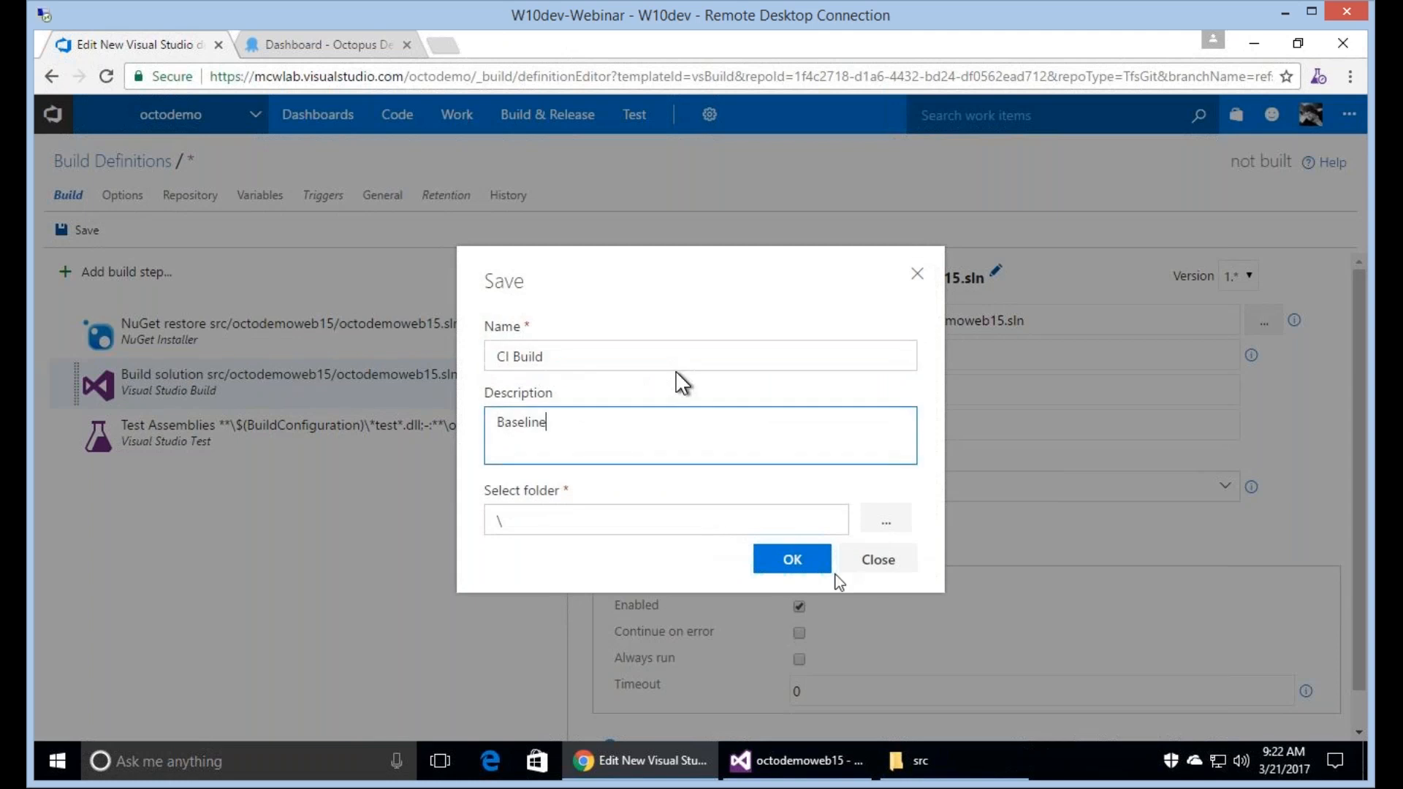
click(798, 567)
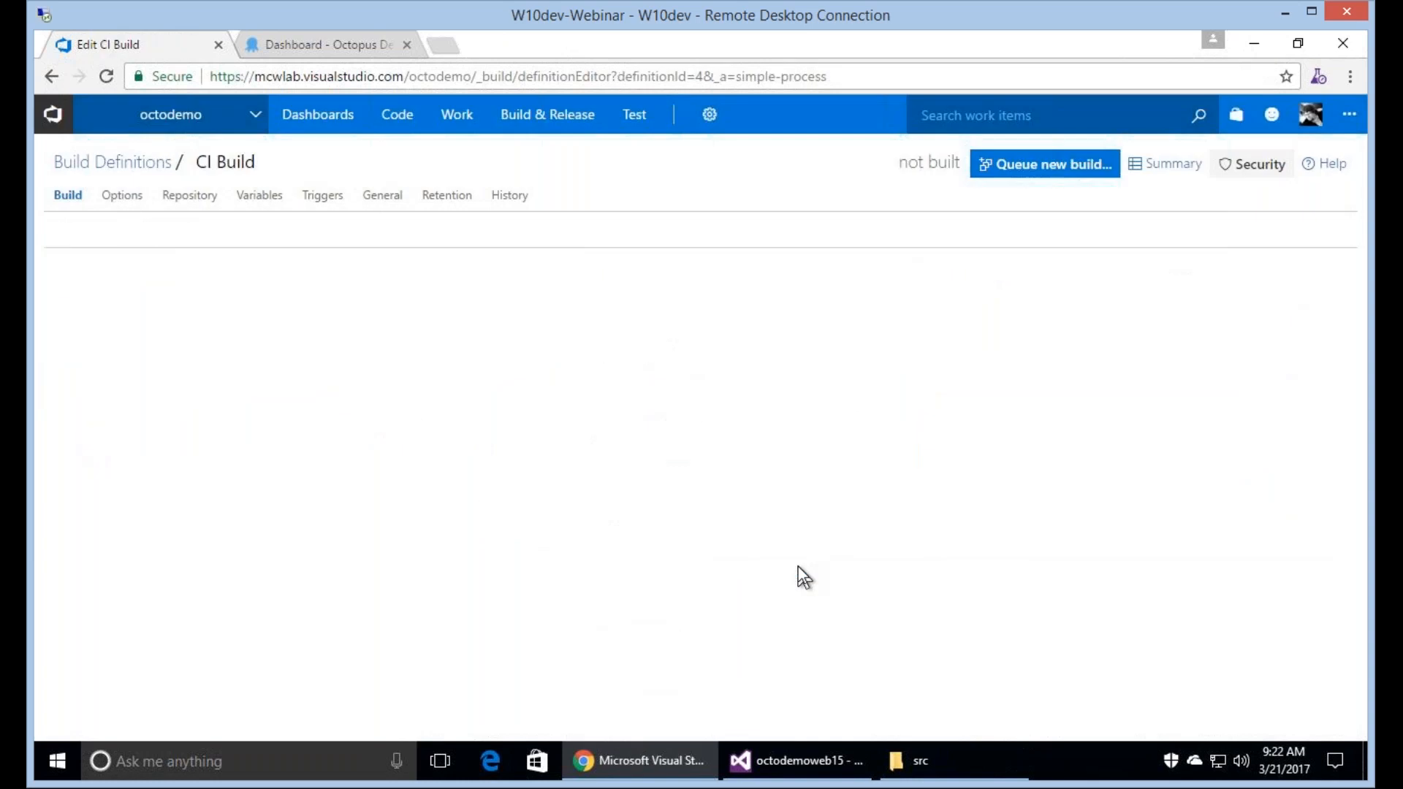
Set the CI Build definition's default agent queue to Private and check its trigger settings.
click(384, 202)
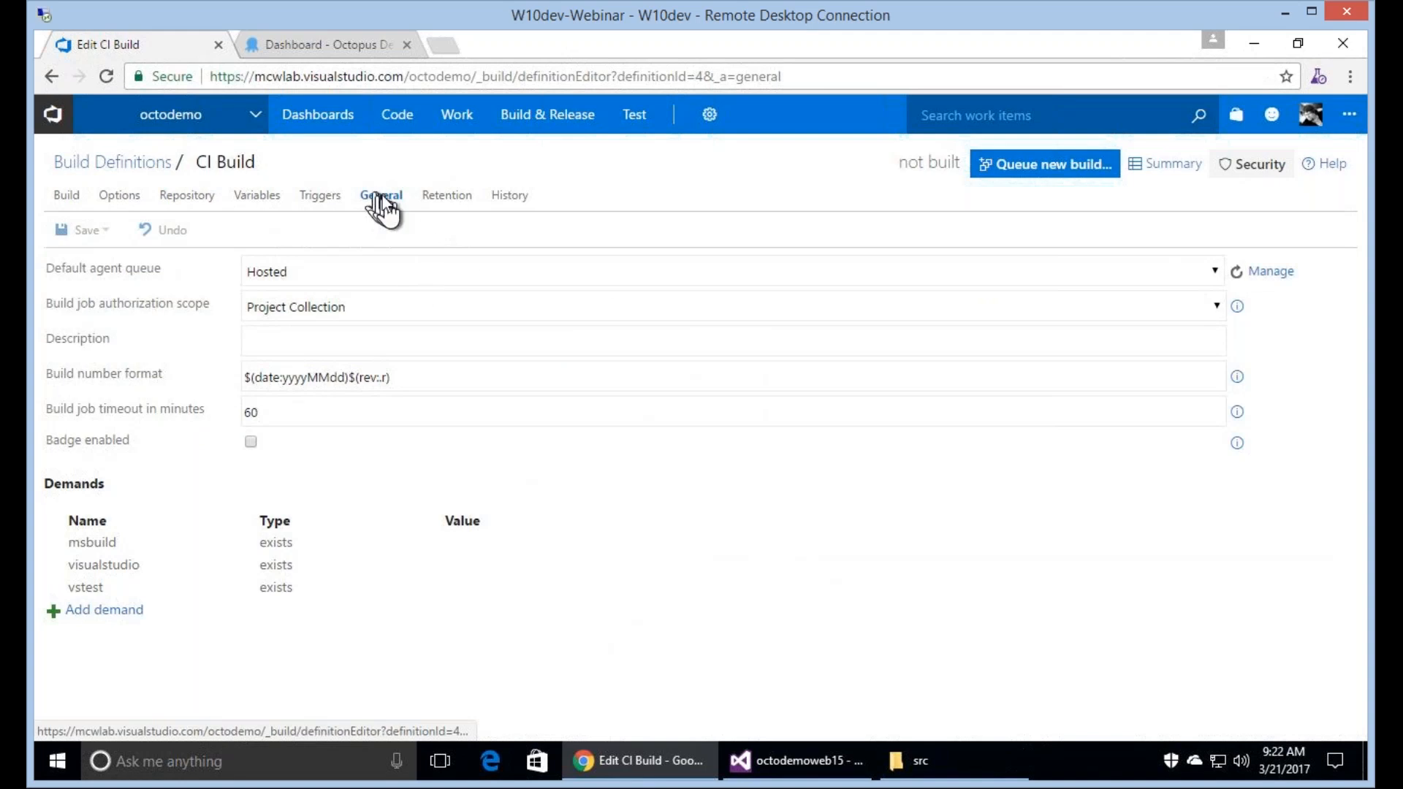
click(402, 272)
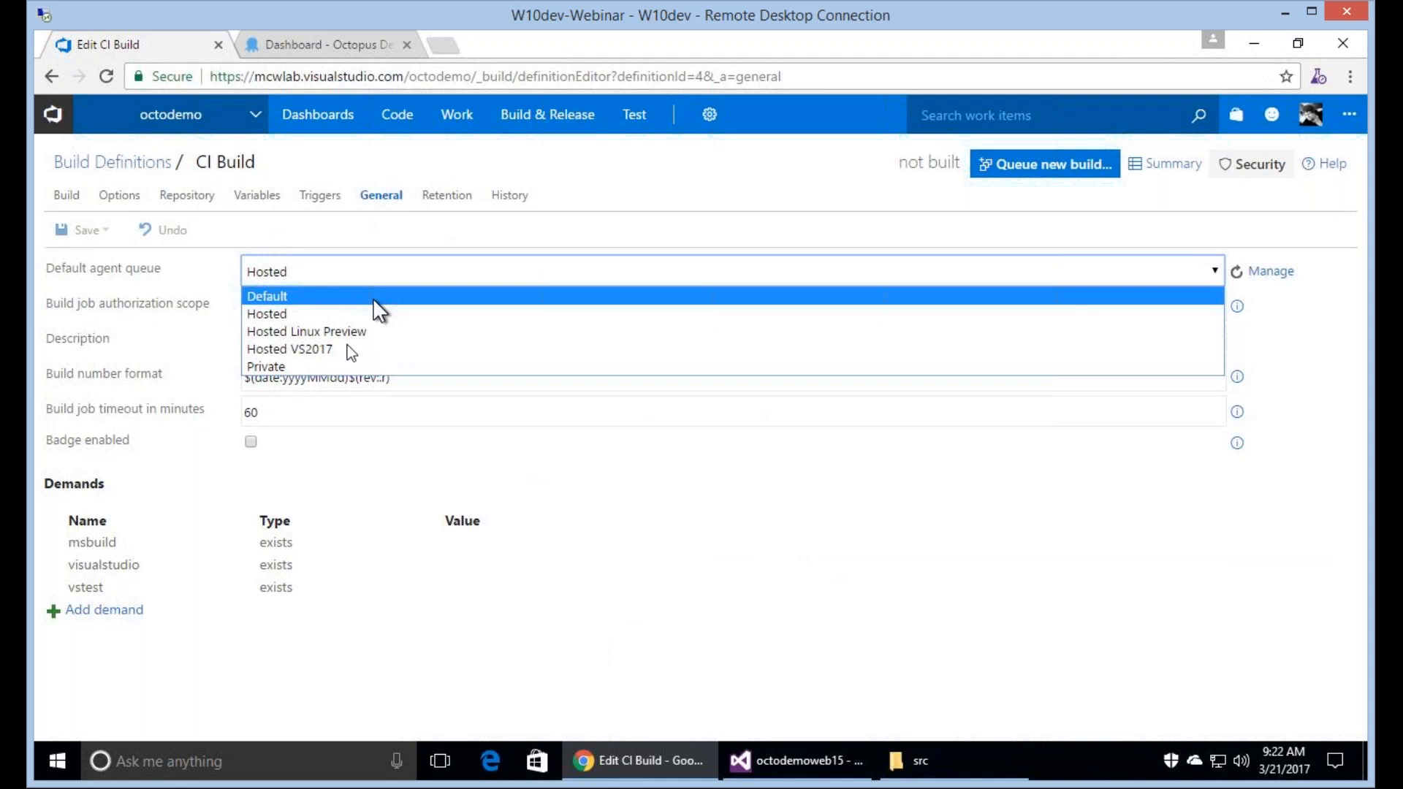
click(571, 366)
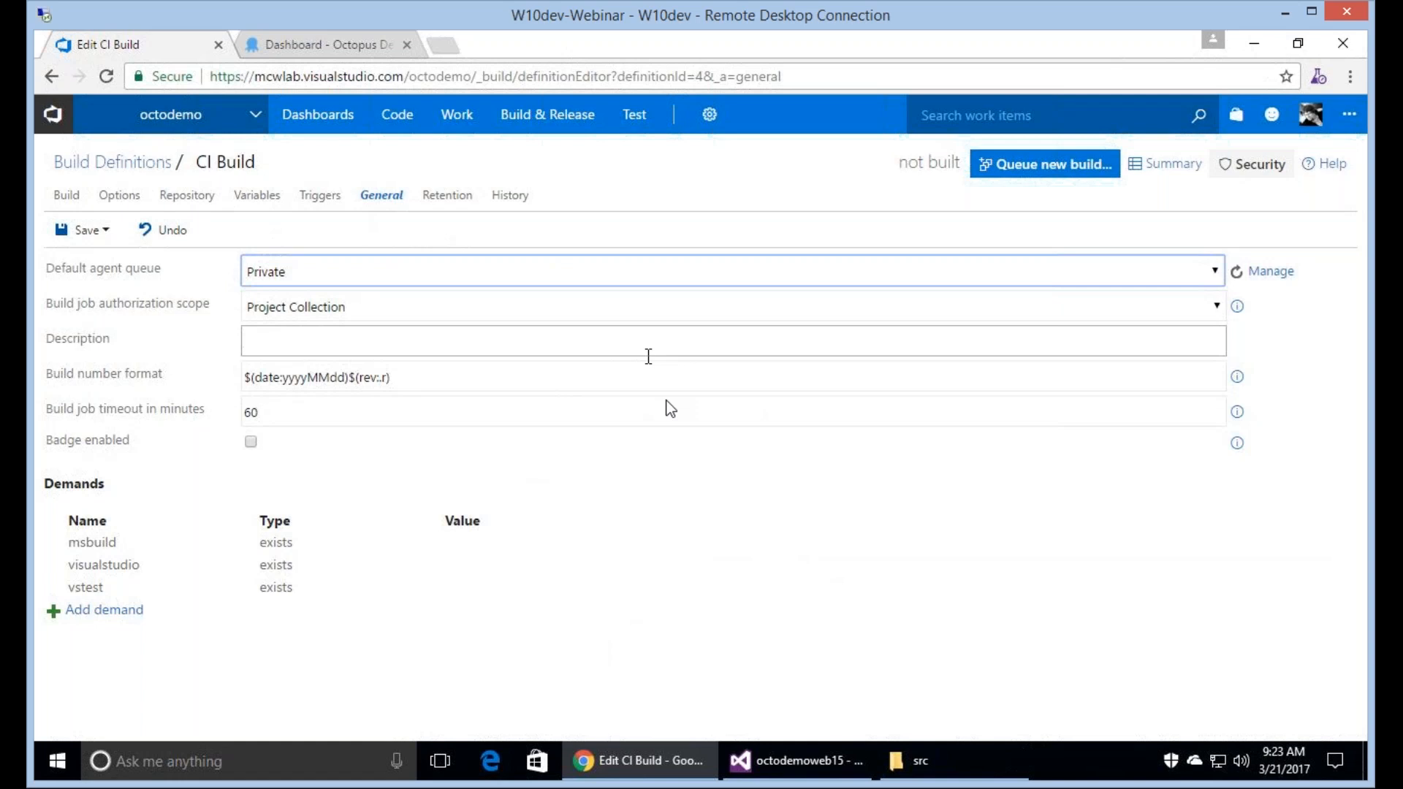
click(320, 204)
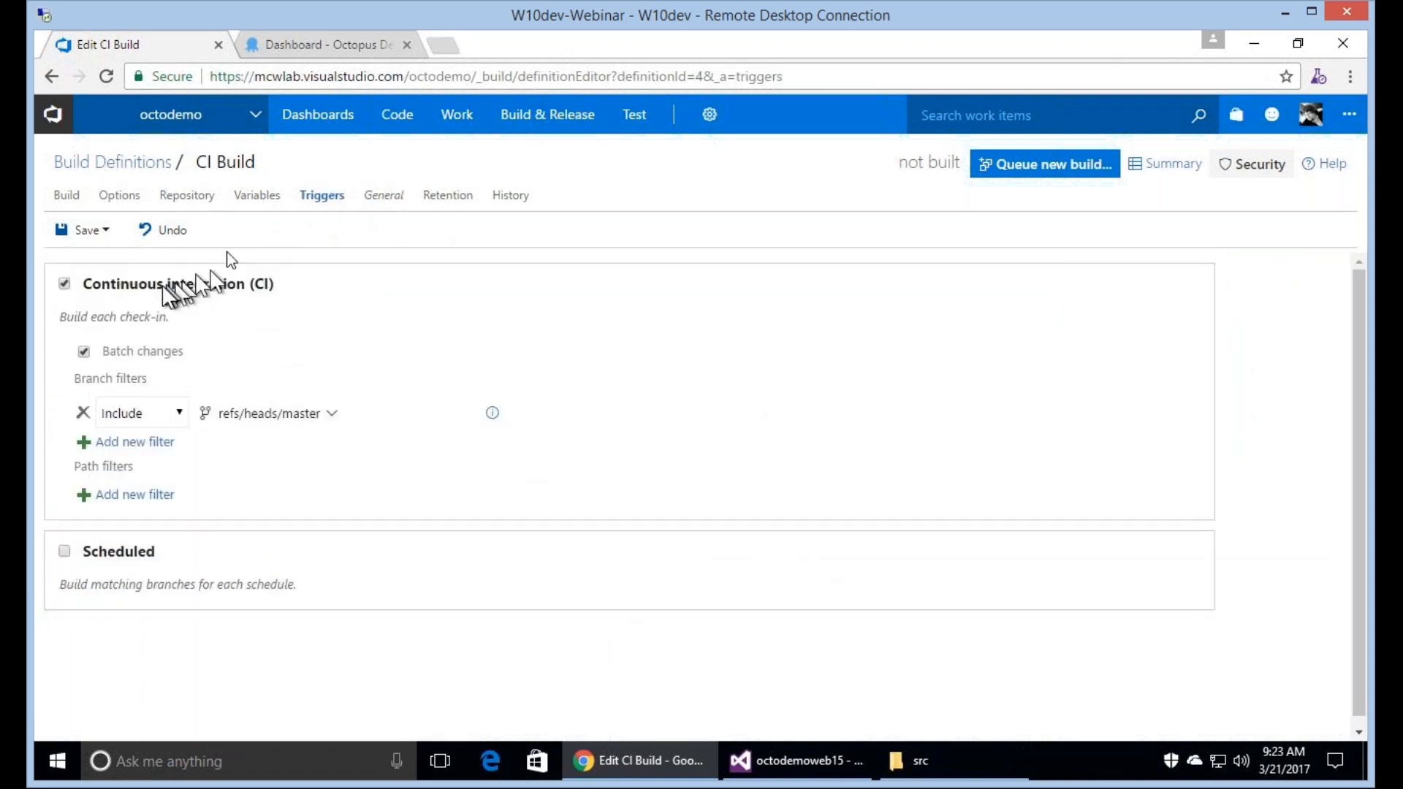
Add a build variable named OctoVersion with the value $(Build.BuildNumber).0.
click(254, 208)
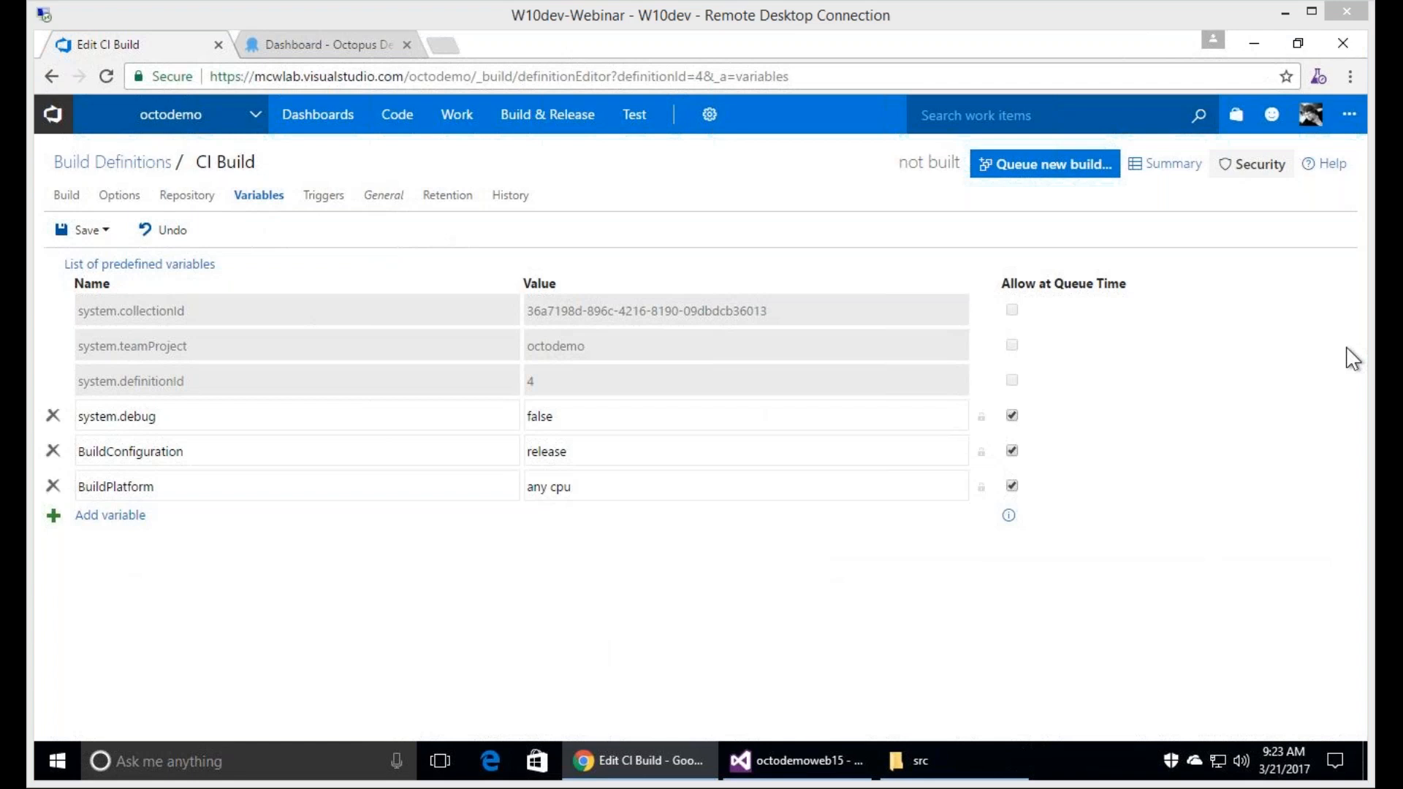
click(132, 516)
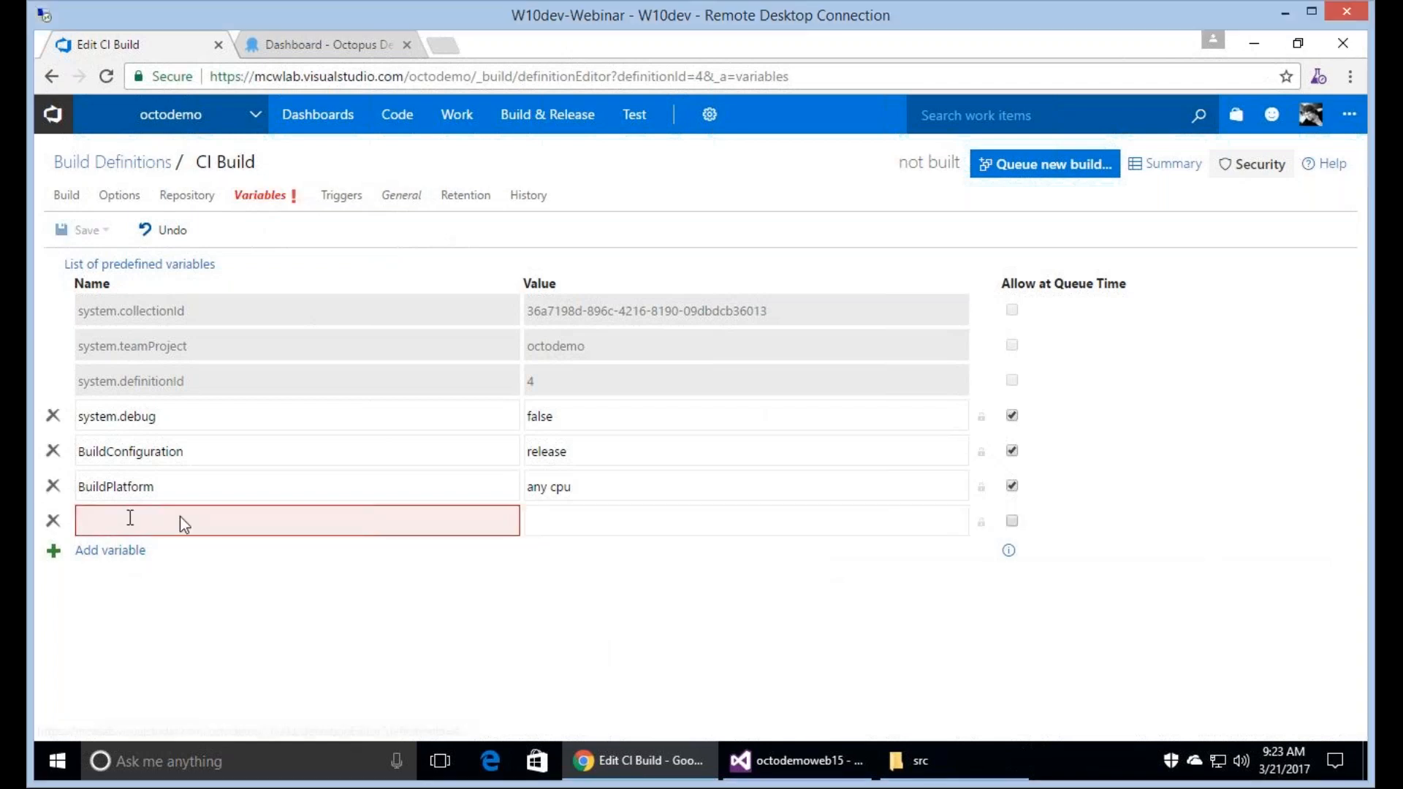
text(Octo)
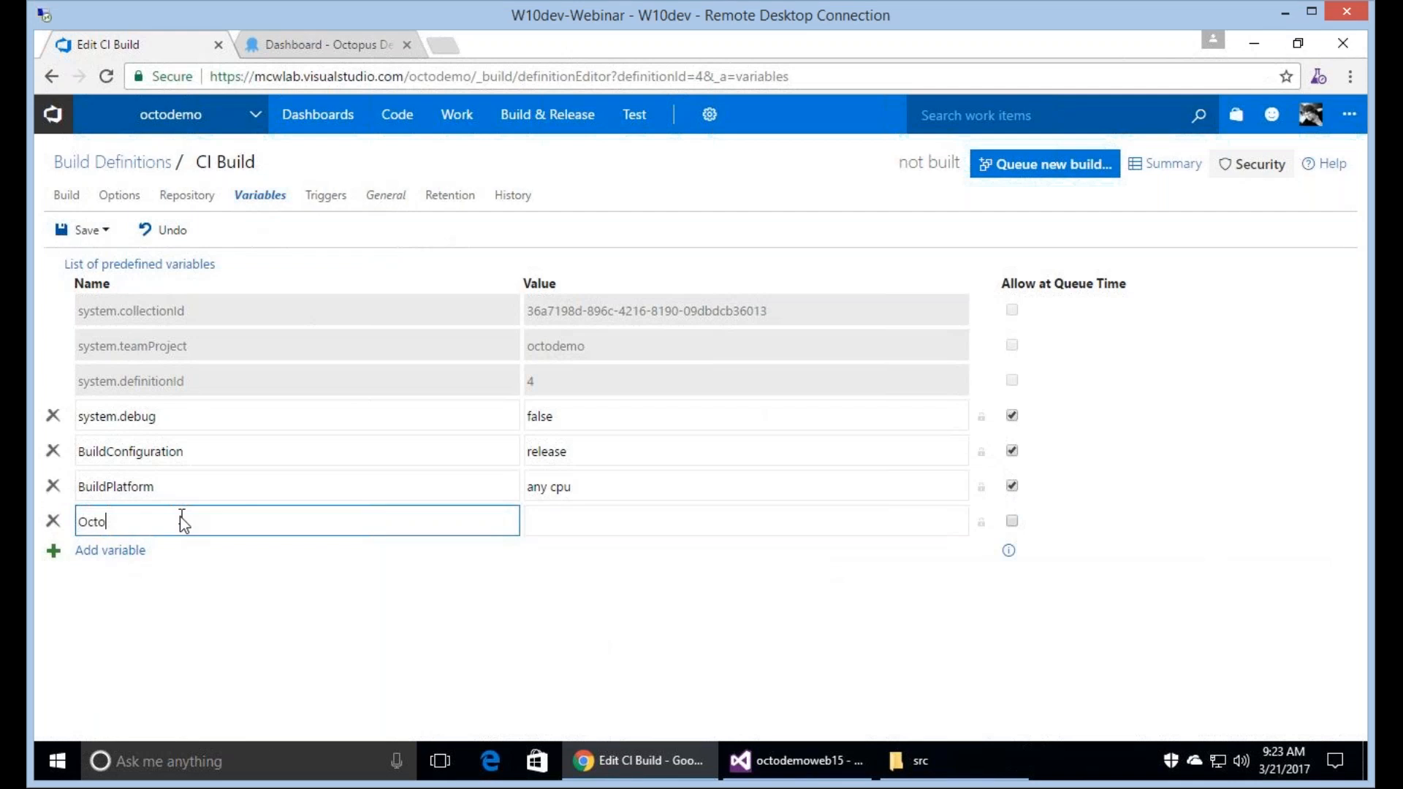
text(Version)
key(Tab)
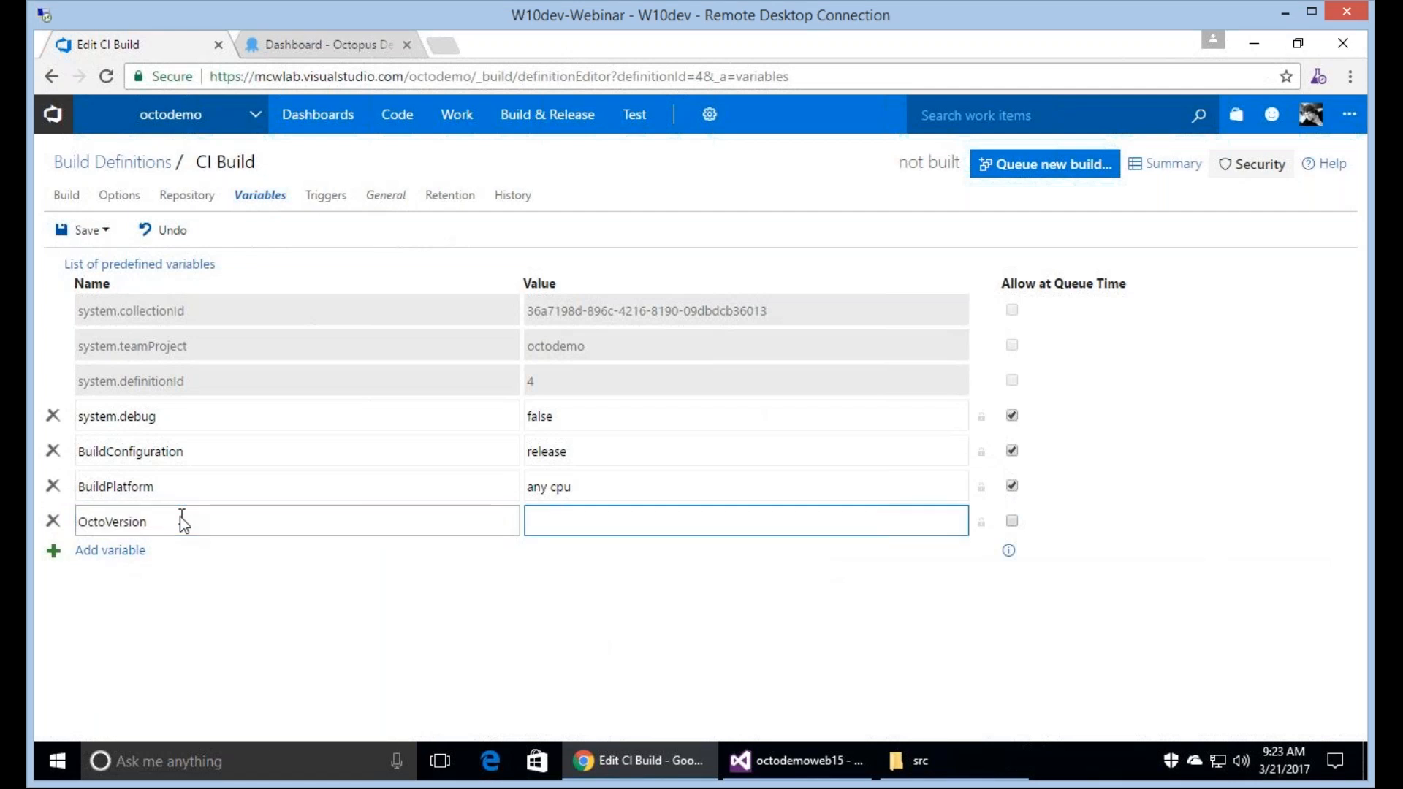
text($(Build.BuildNumber).0)
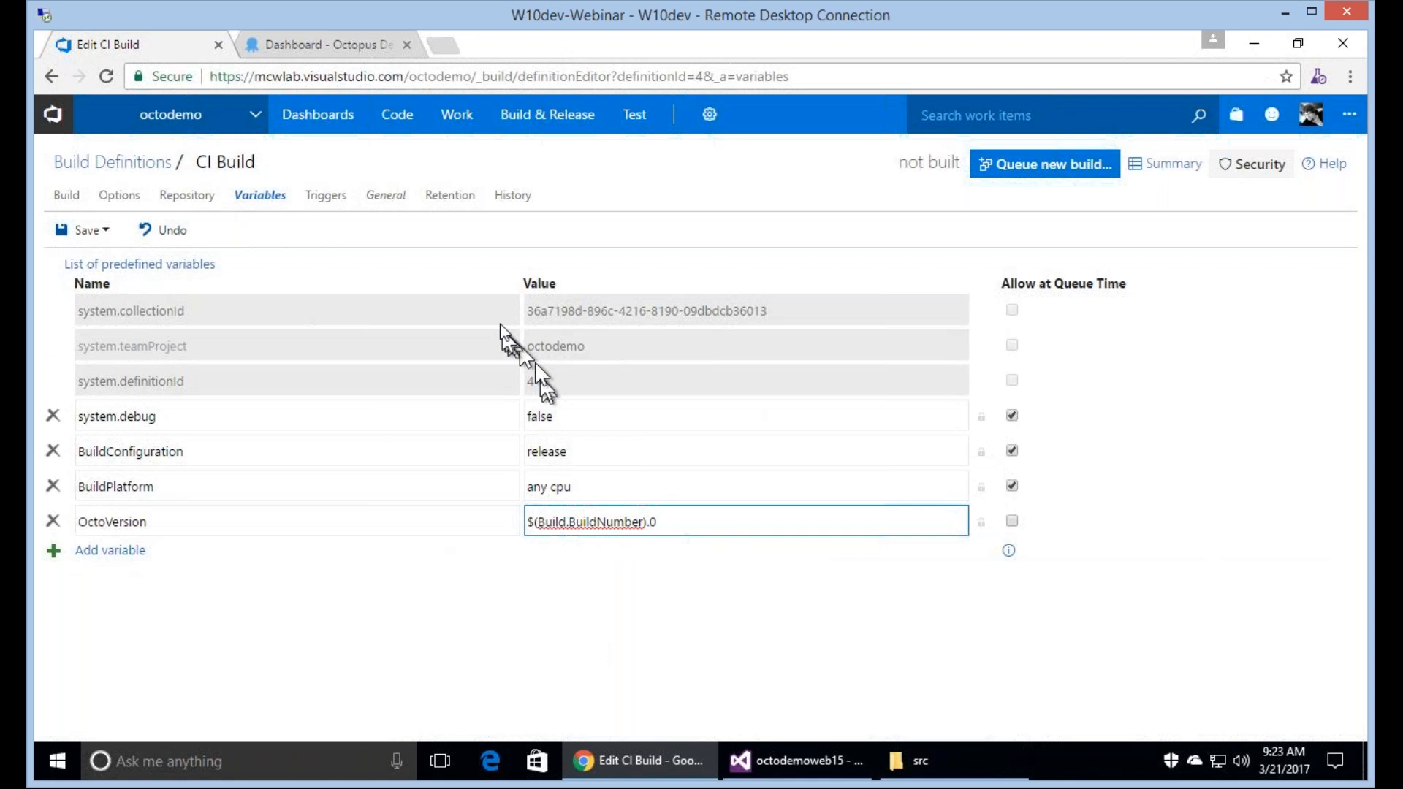
Examine the build number format in the definition's general settings and return to its variables.
click(384, 208)
click(479, 381)
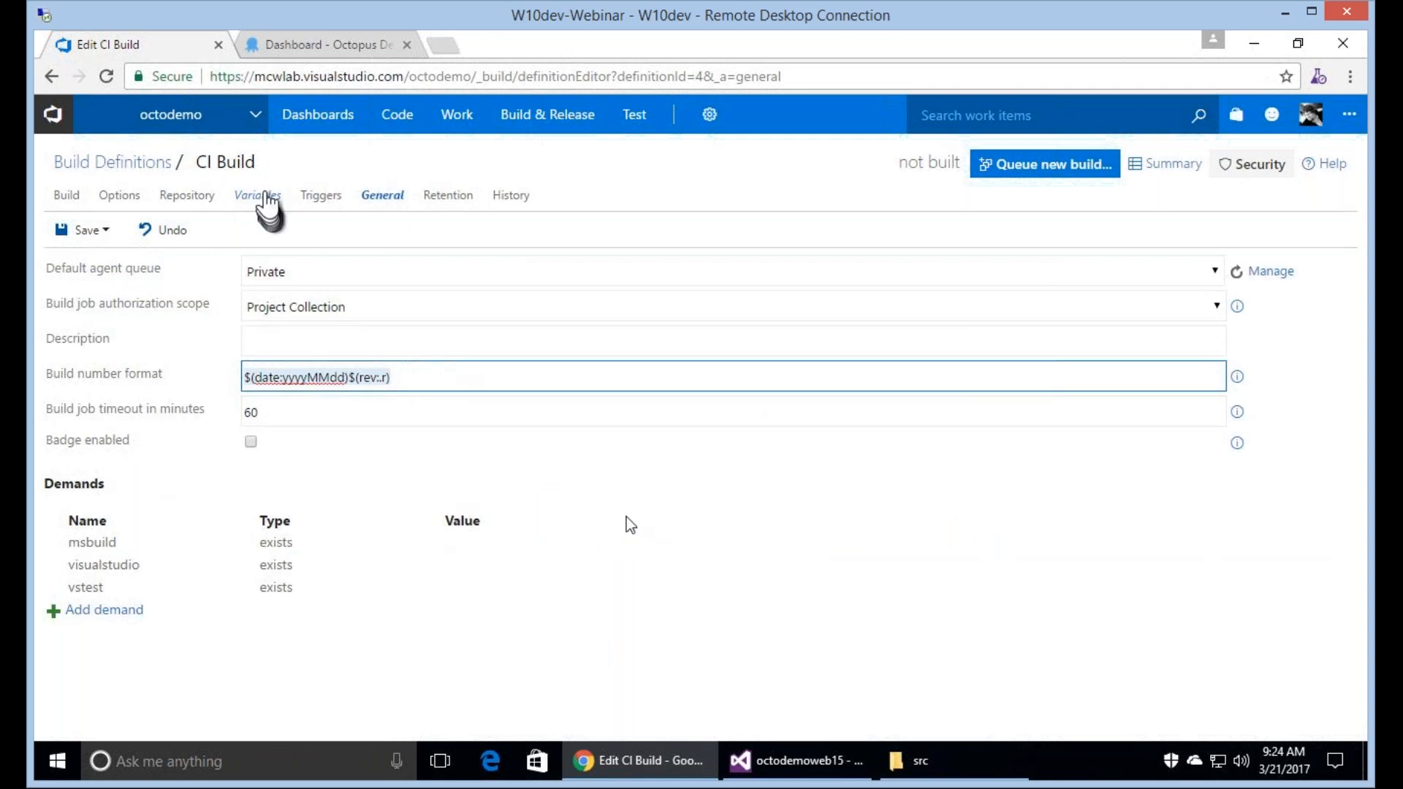
click(263, 194)
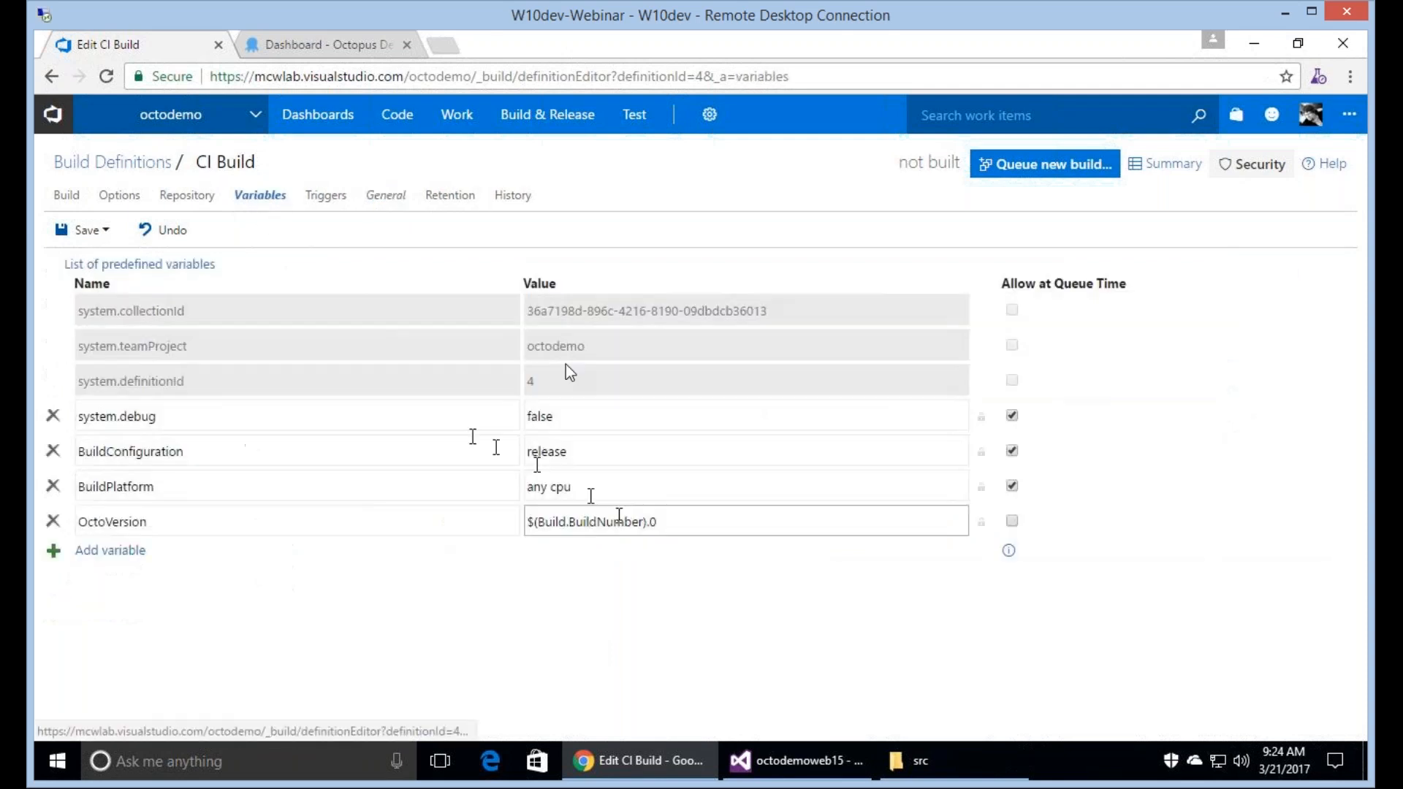
Add a Visual Studio Build task and a Copy Files task to the CI Build steps and open the new build task's settings.
click(66, 196)
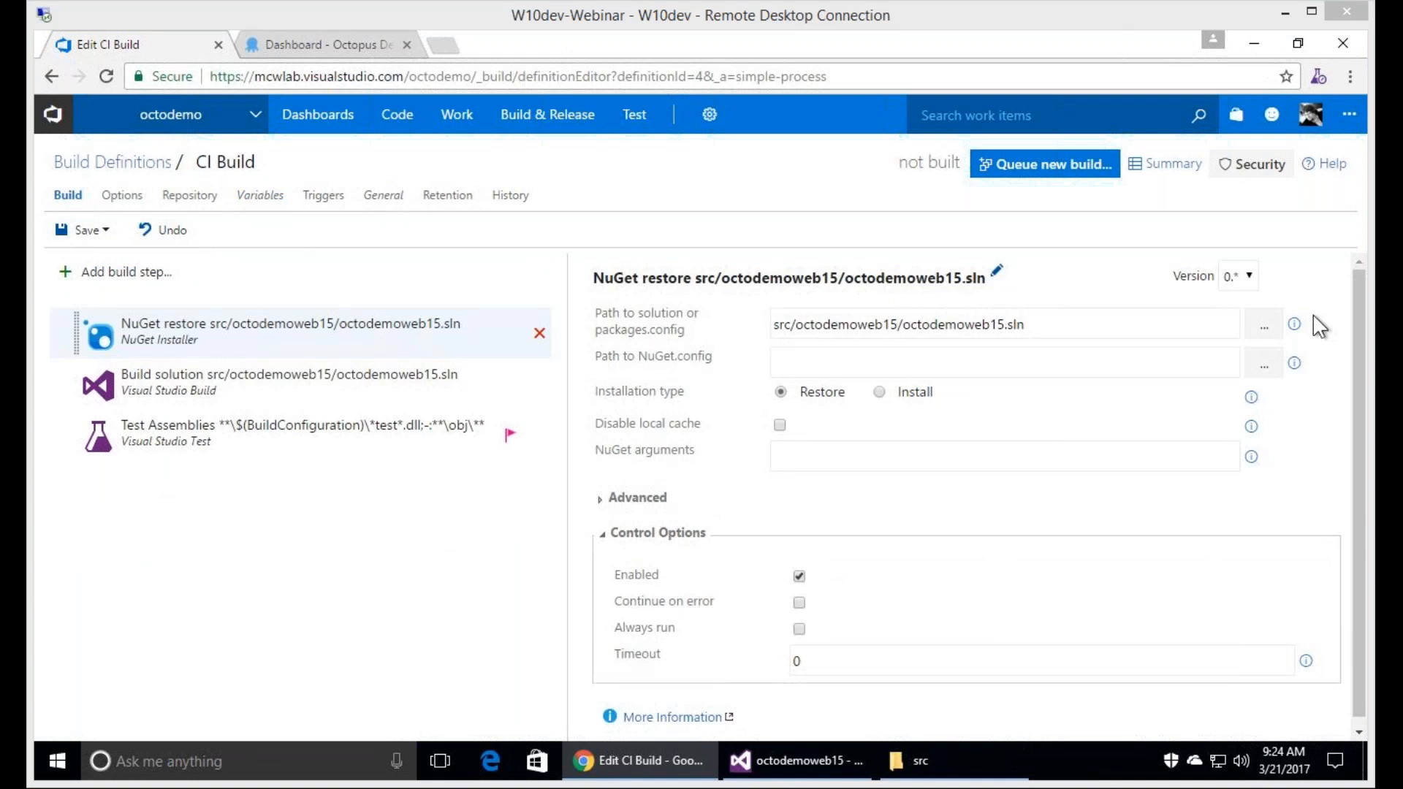
click(138, 272)
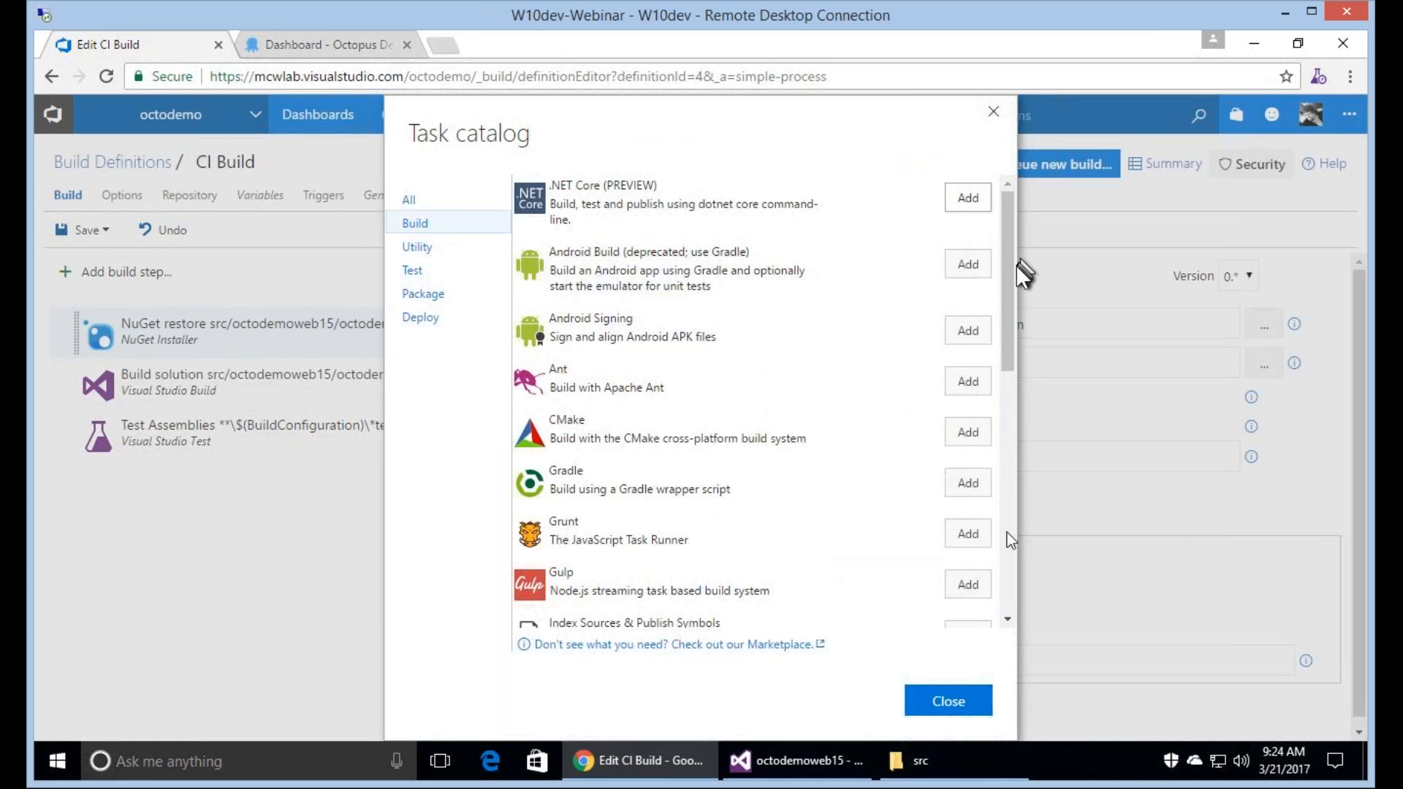
scroll(972, 475, down, 10)
click(968, 381)
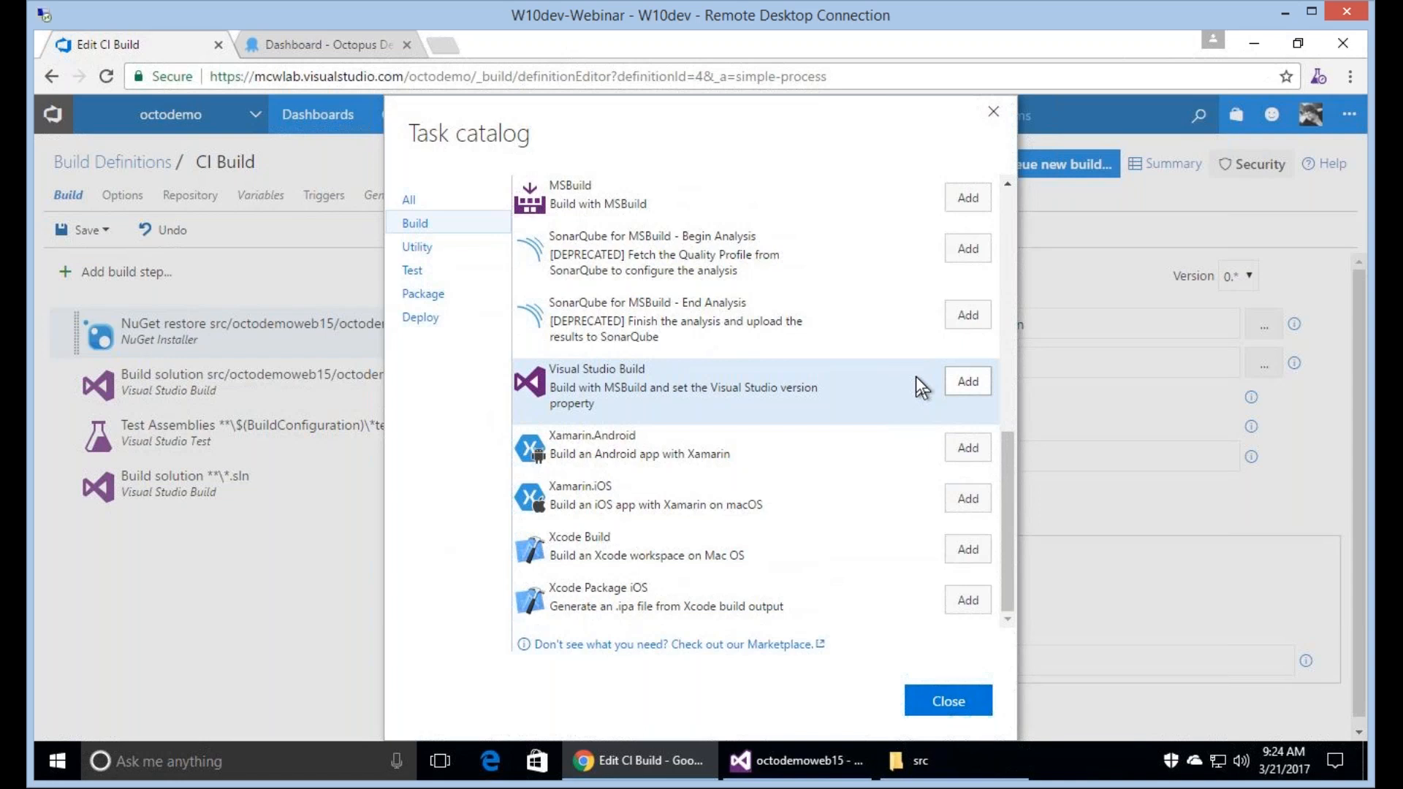
click(449, 253)
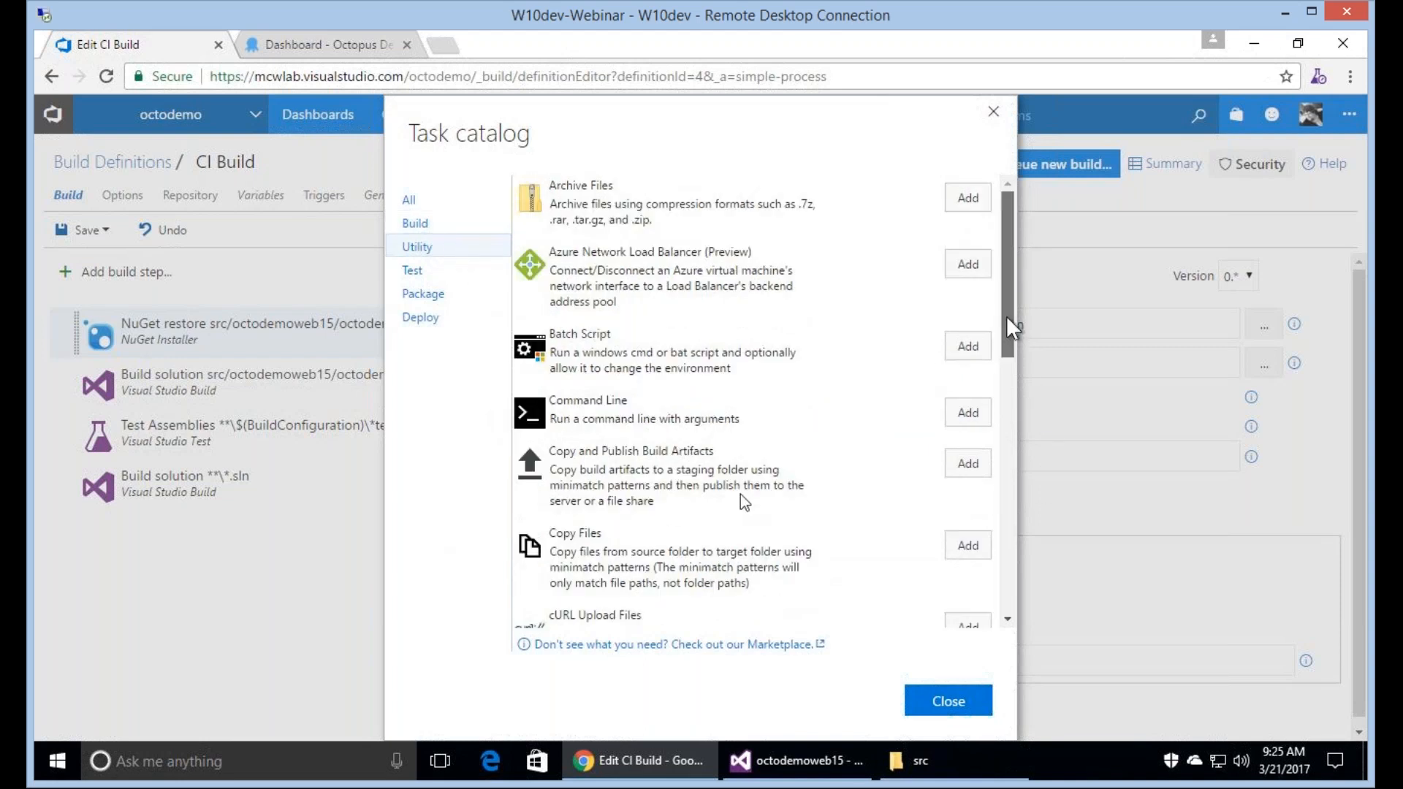
scroll(874, 494, down, 1)
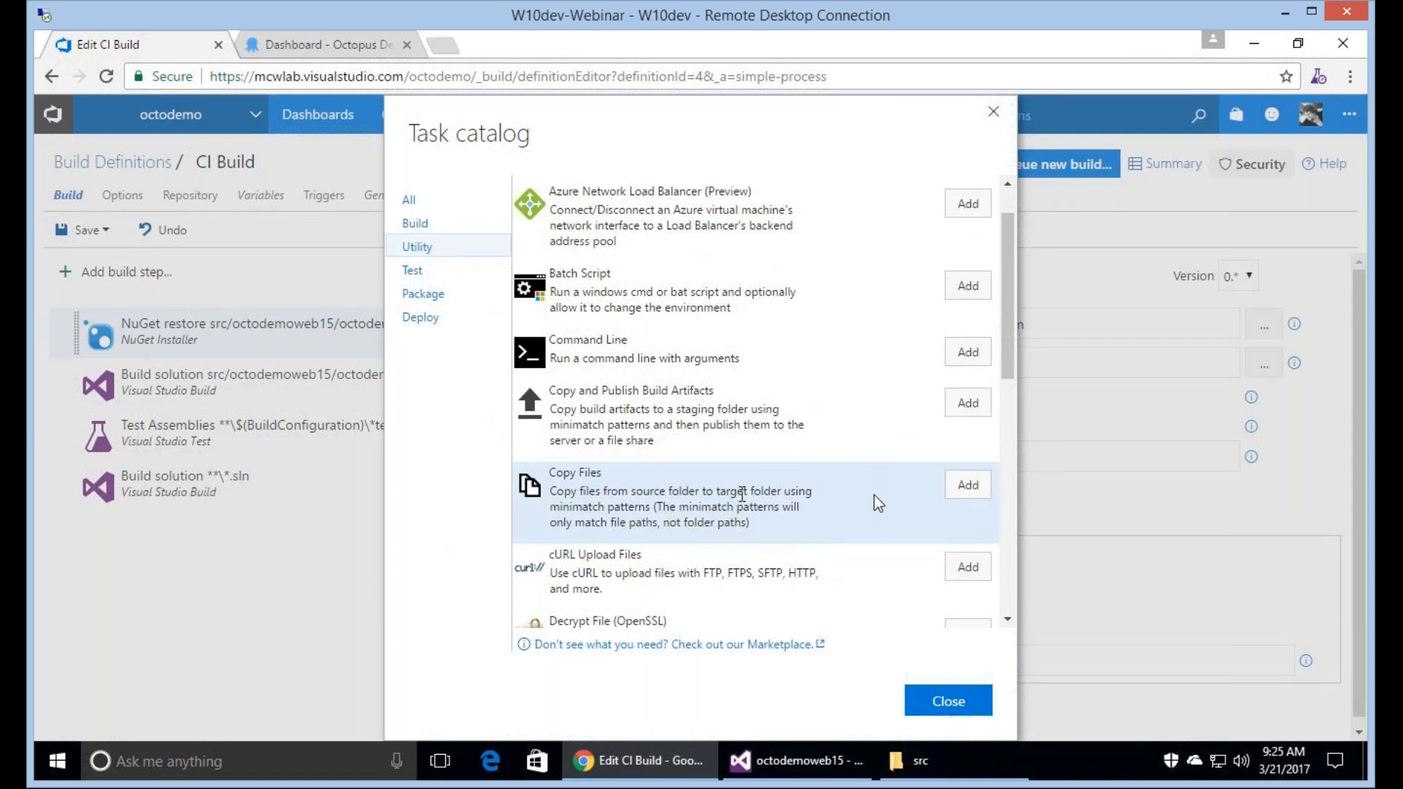
click(969, 485)
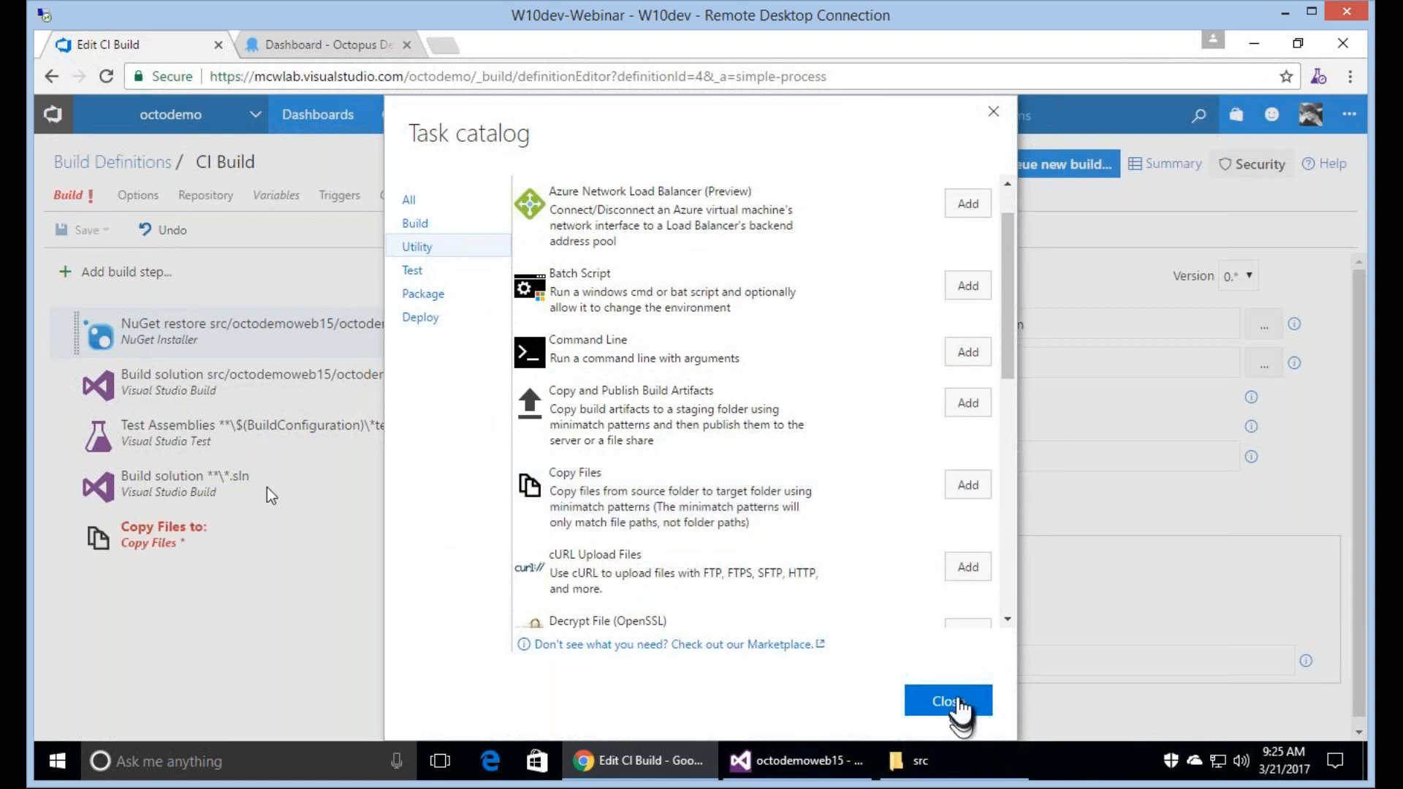
click(950, 701)
click(329, 498)
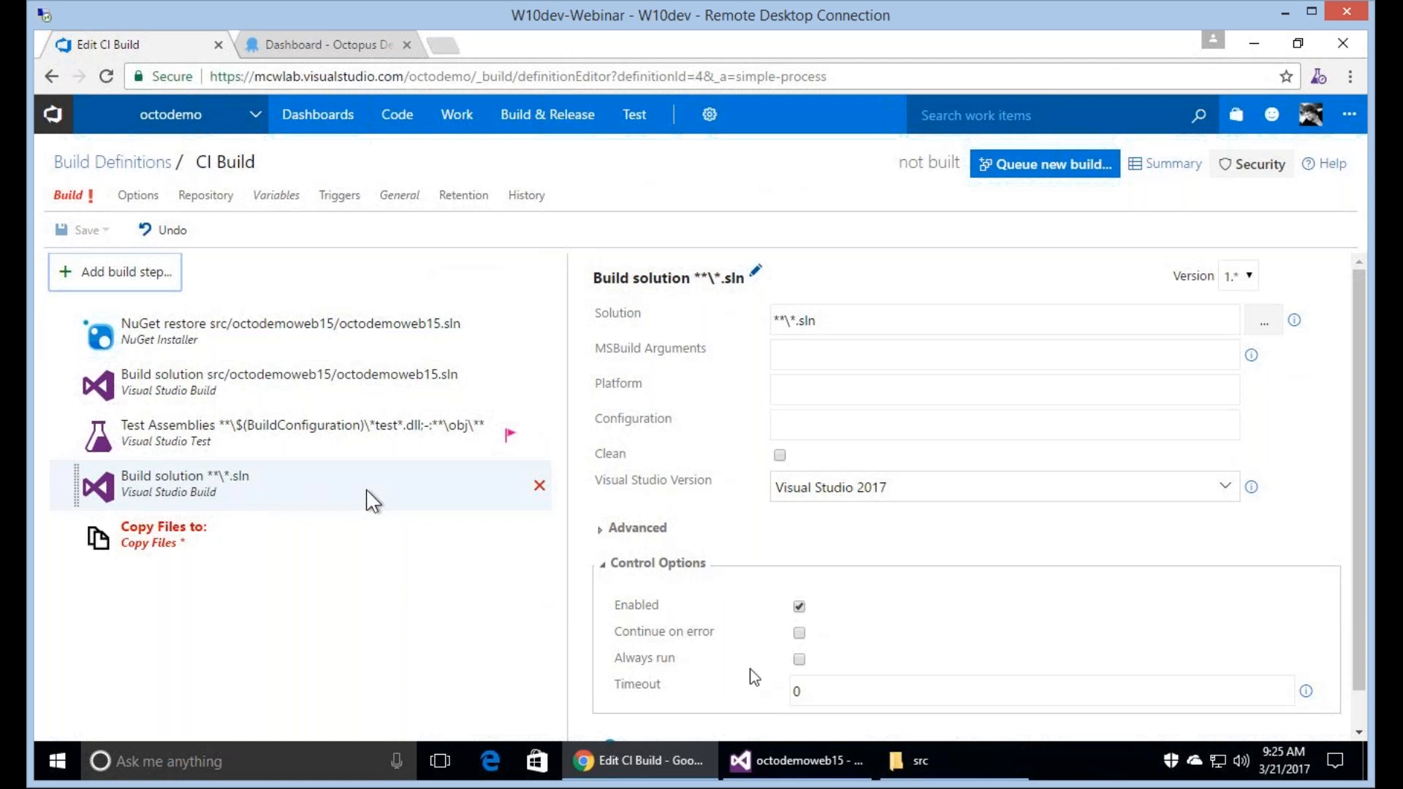
Switch to Visual Studio, examine the Visual C# Web project templates for a new project without creating one, and return to the build definition.
click(804, 761)
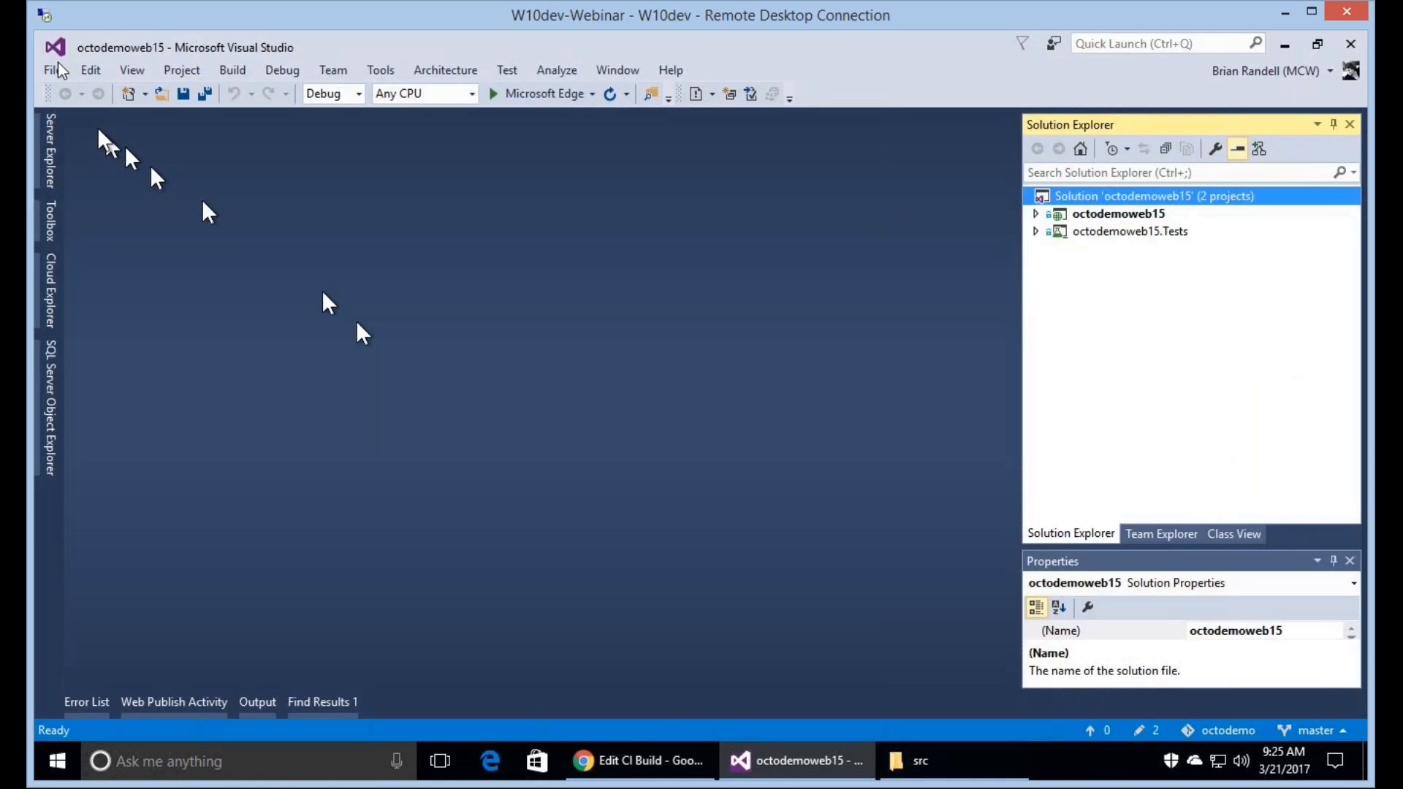
click(55, 69)
mouse_move(64, 90)
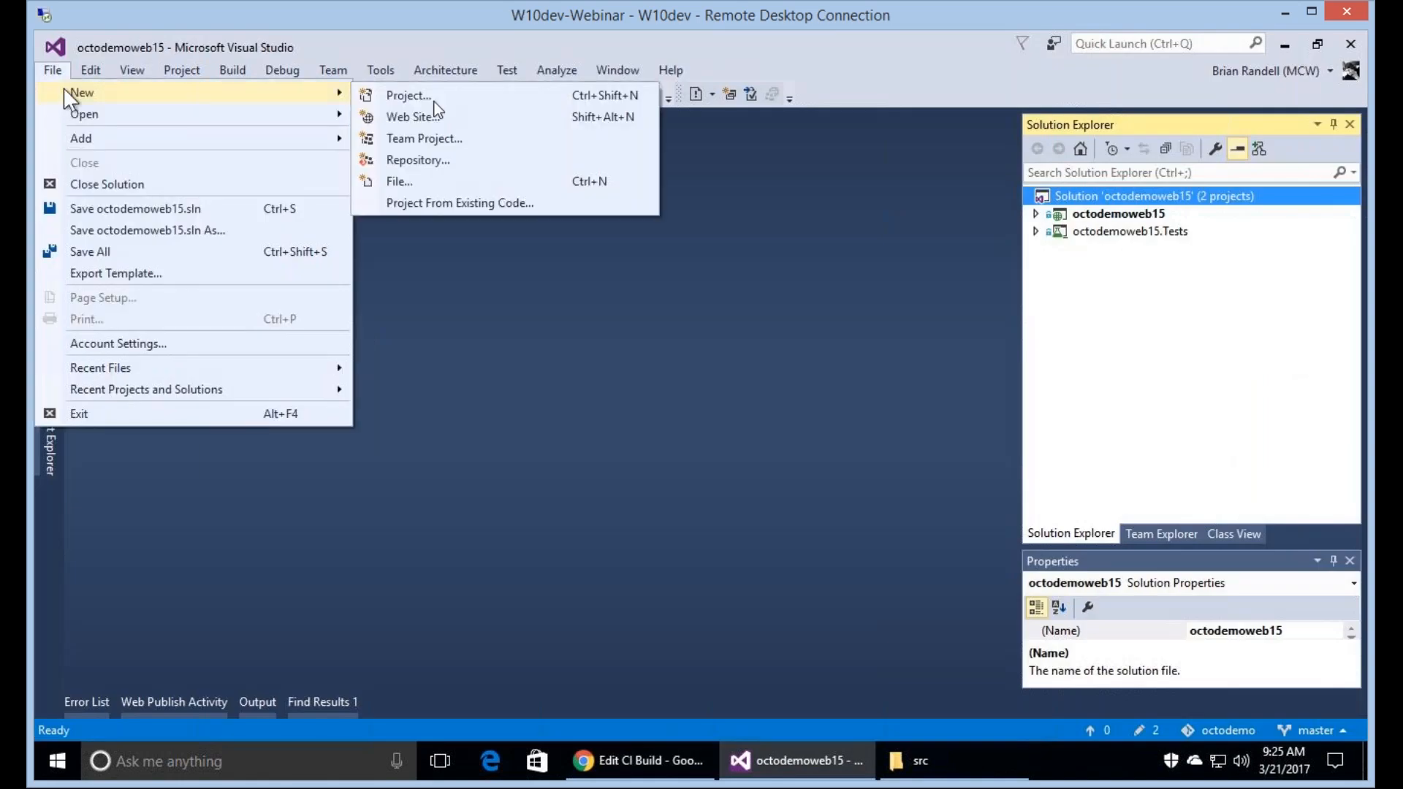
click(433, 98)
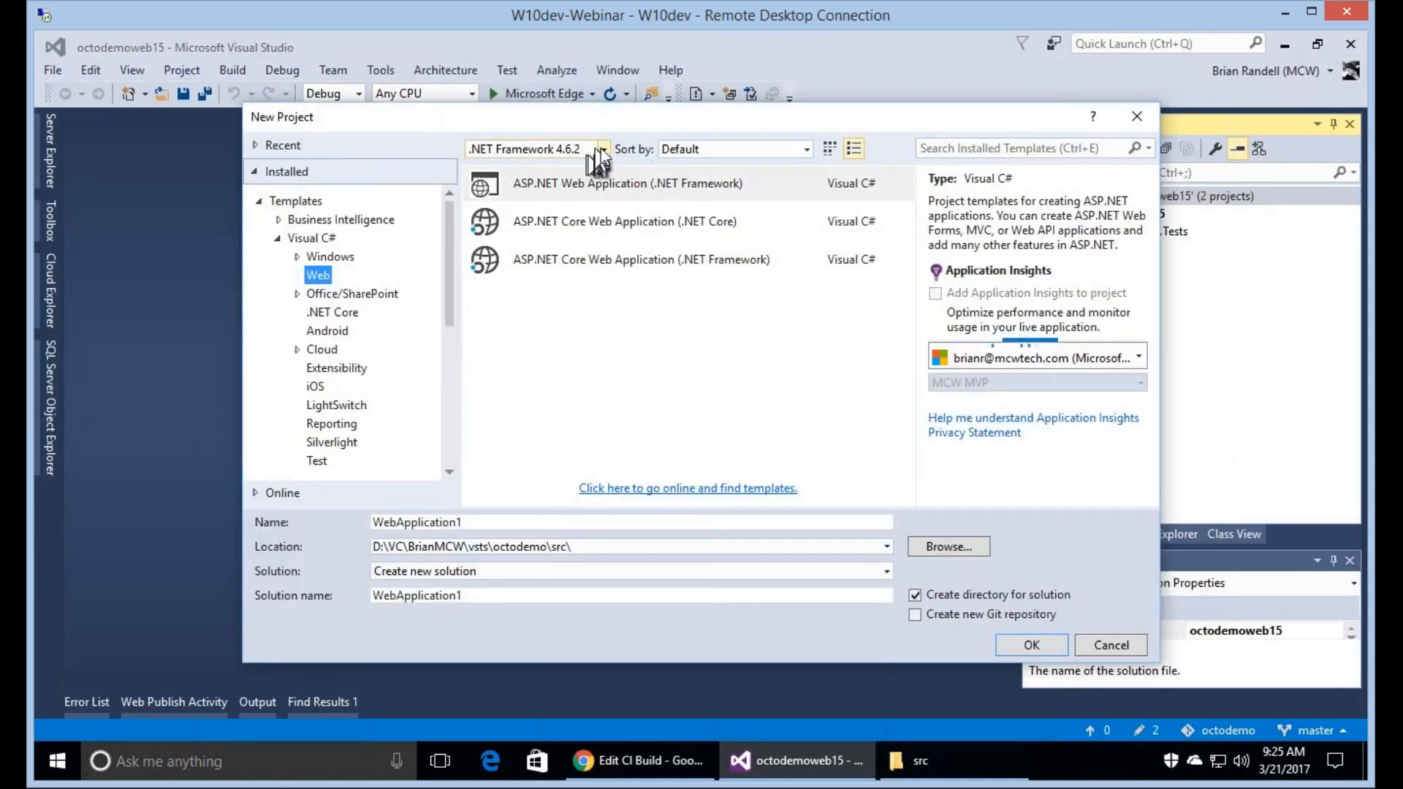
click(598, 184)
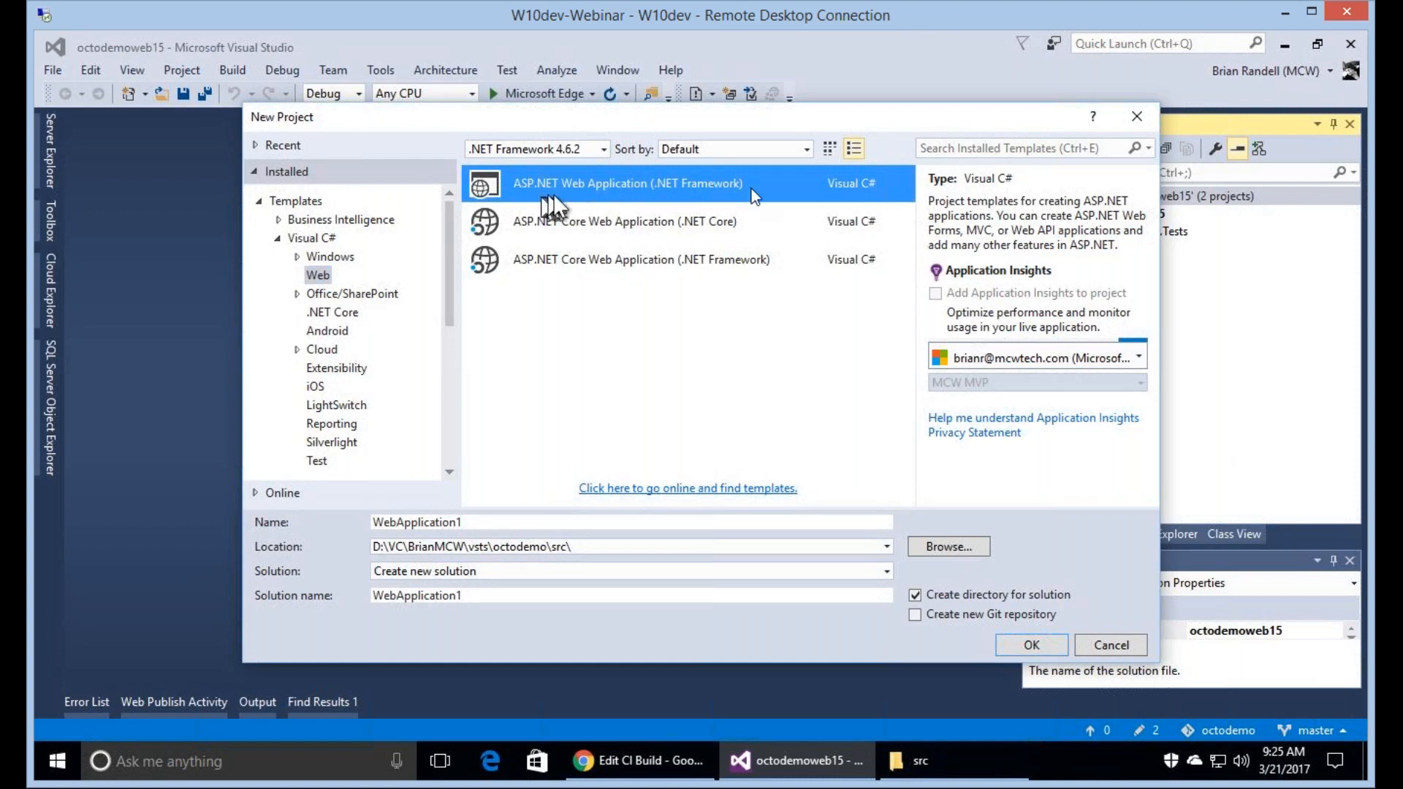
key(Down)
key(Down)
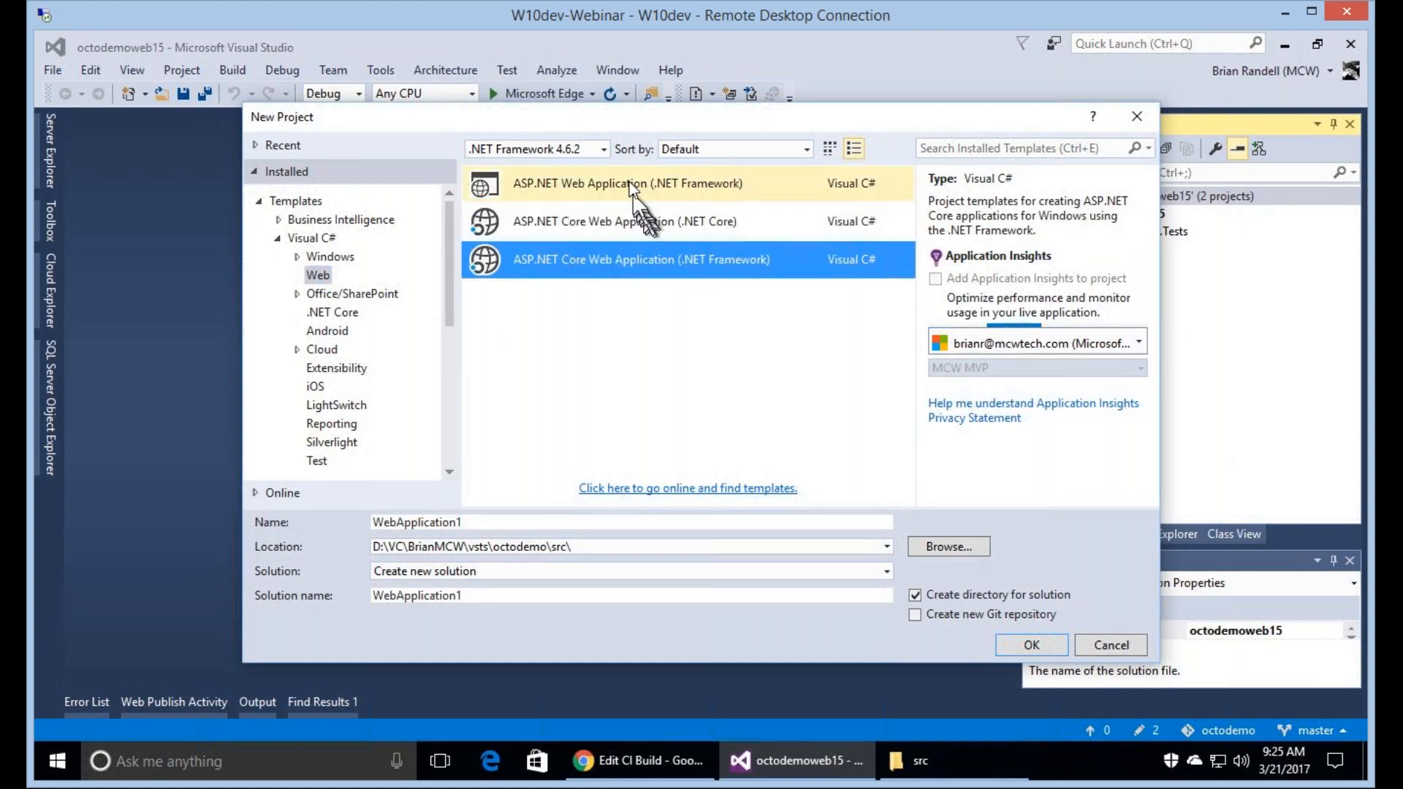
click(632, 188)
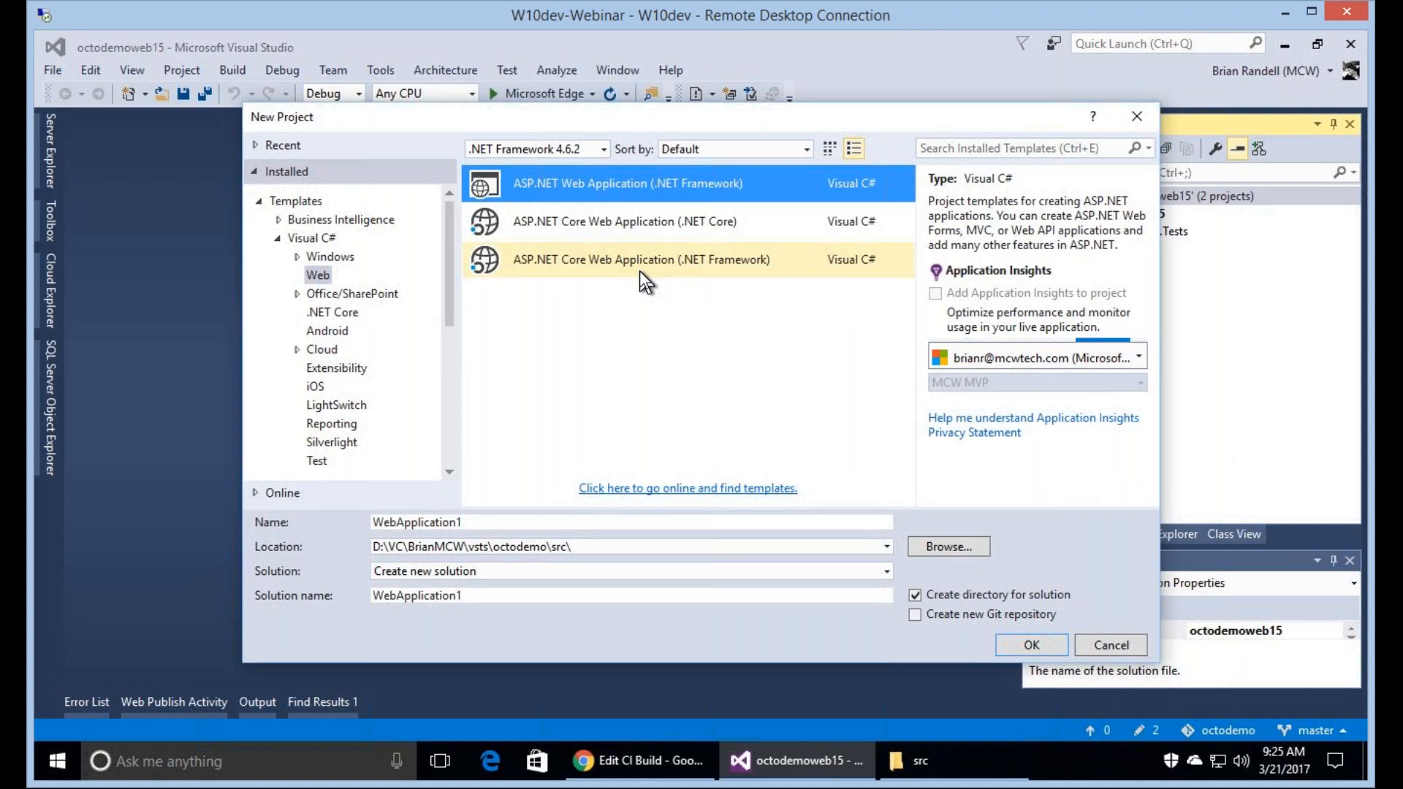
click(1122, 643)
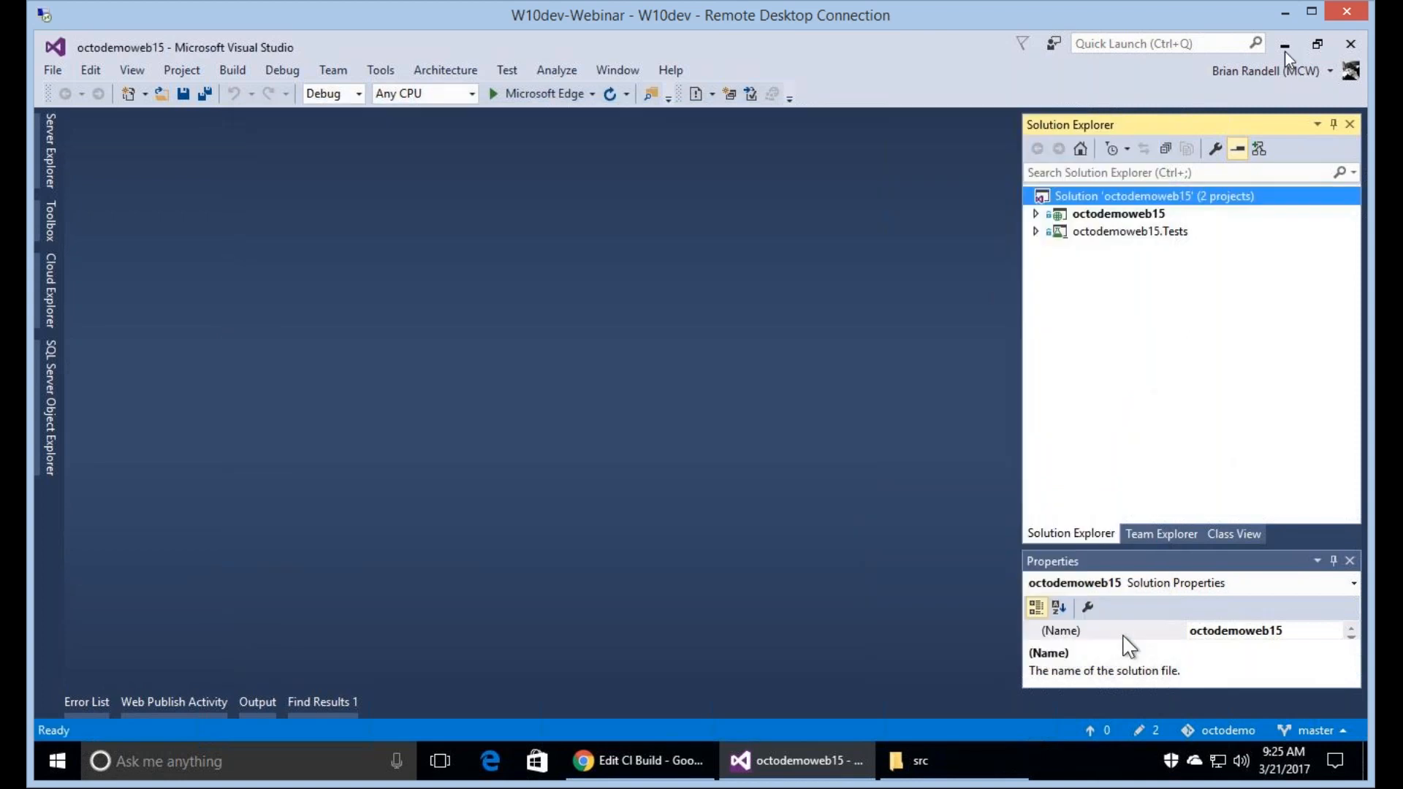
click(1284, 48)
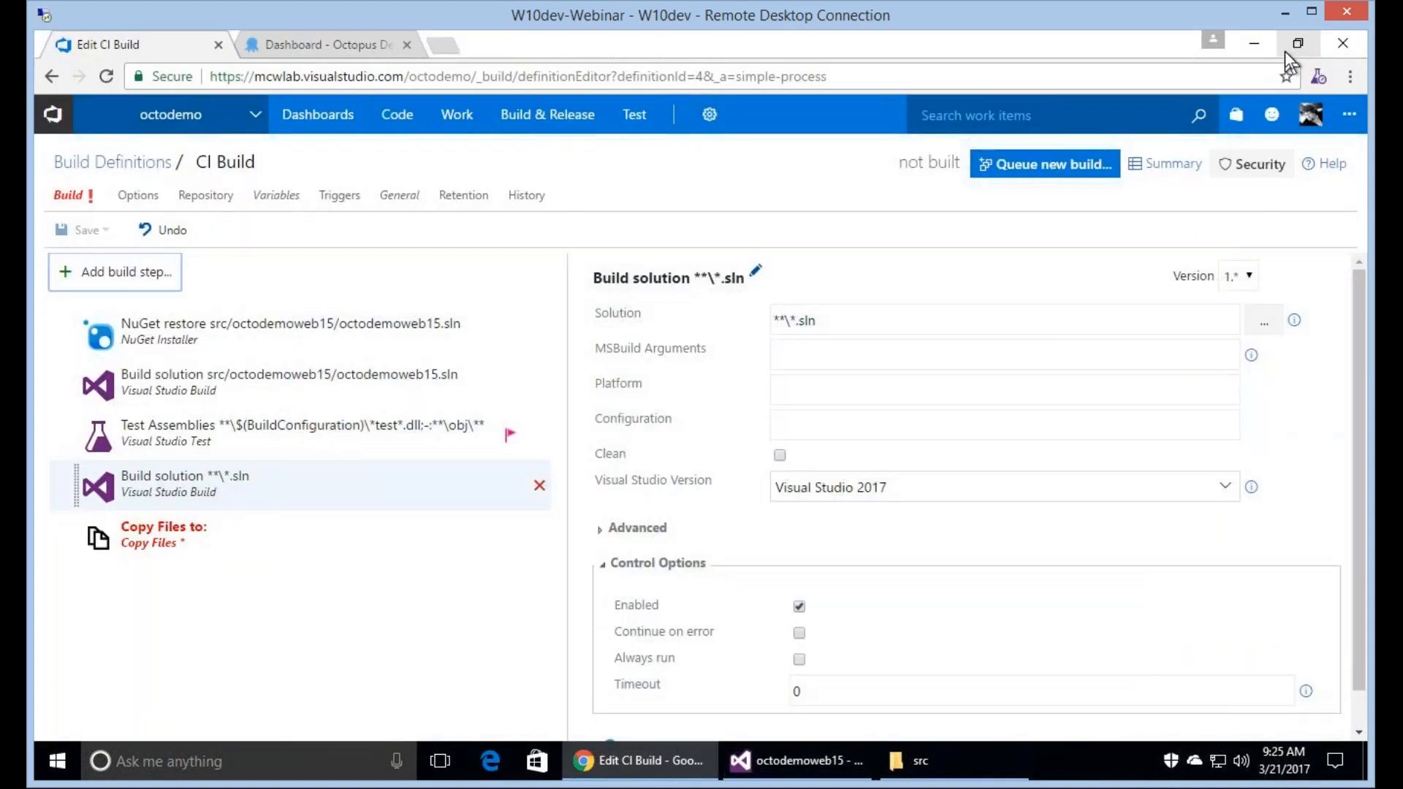
Review the existing solution build step and examine the .NET Core (PREVIEW) task in the task catalog without adding it.
click(295, 389)
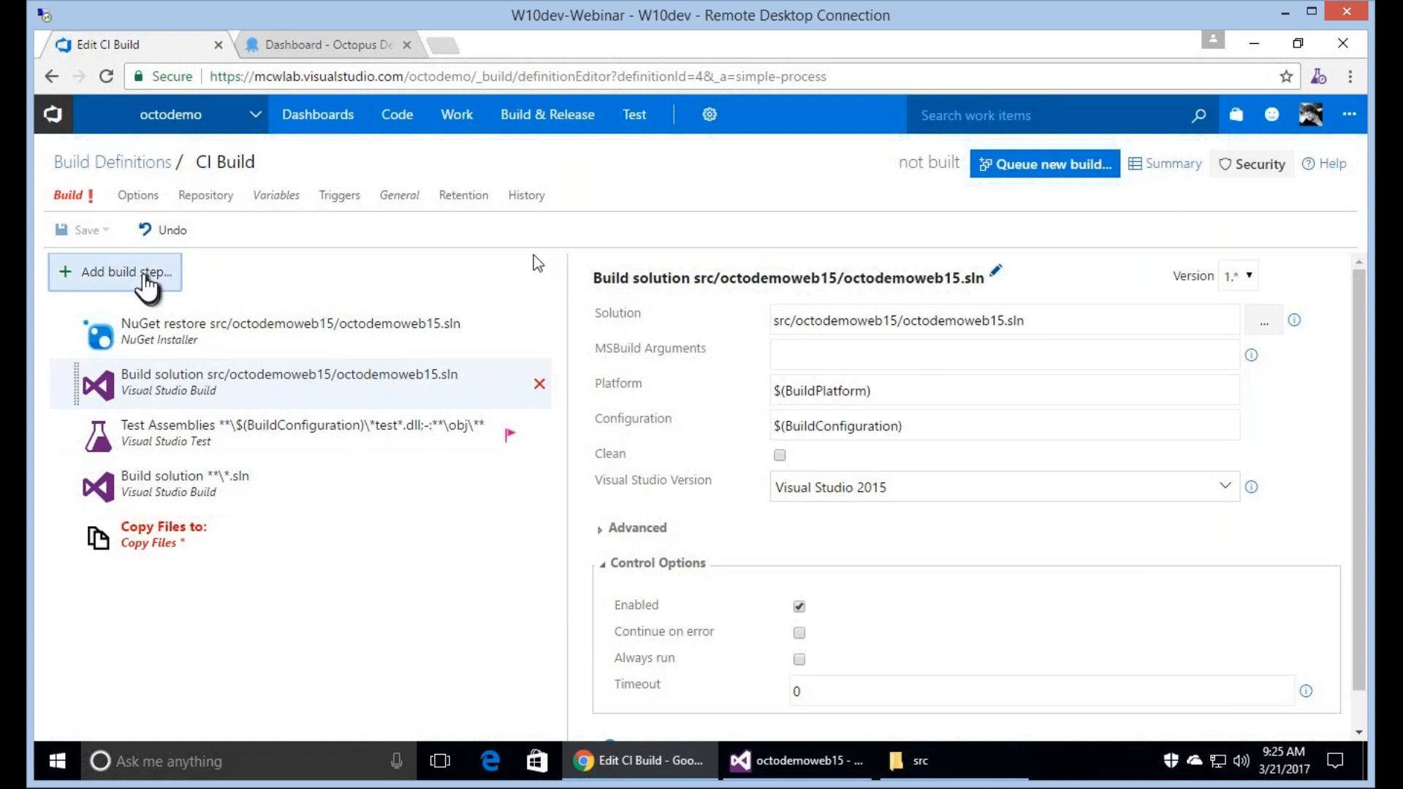
click(144, 275)
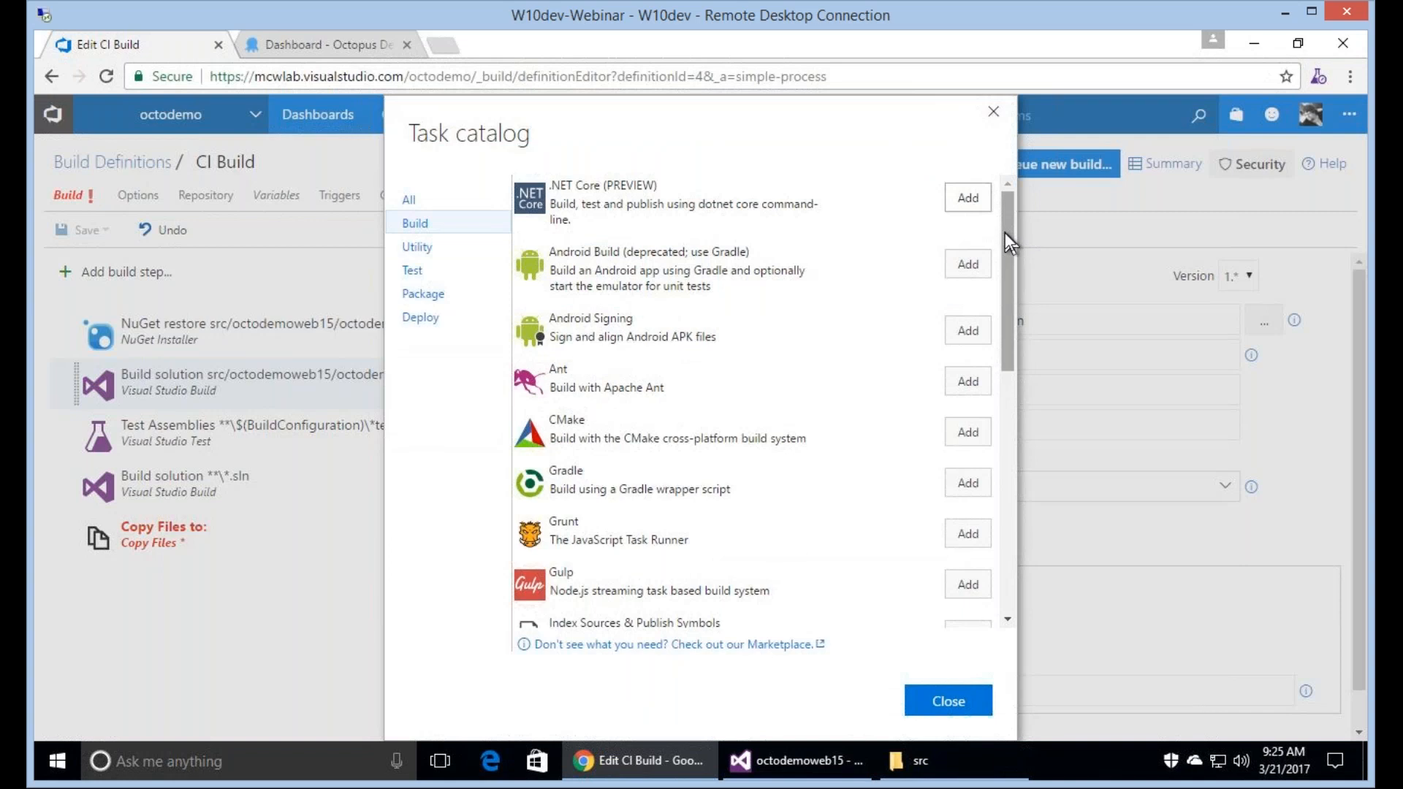
drag(1004, 231, 997, 261)
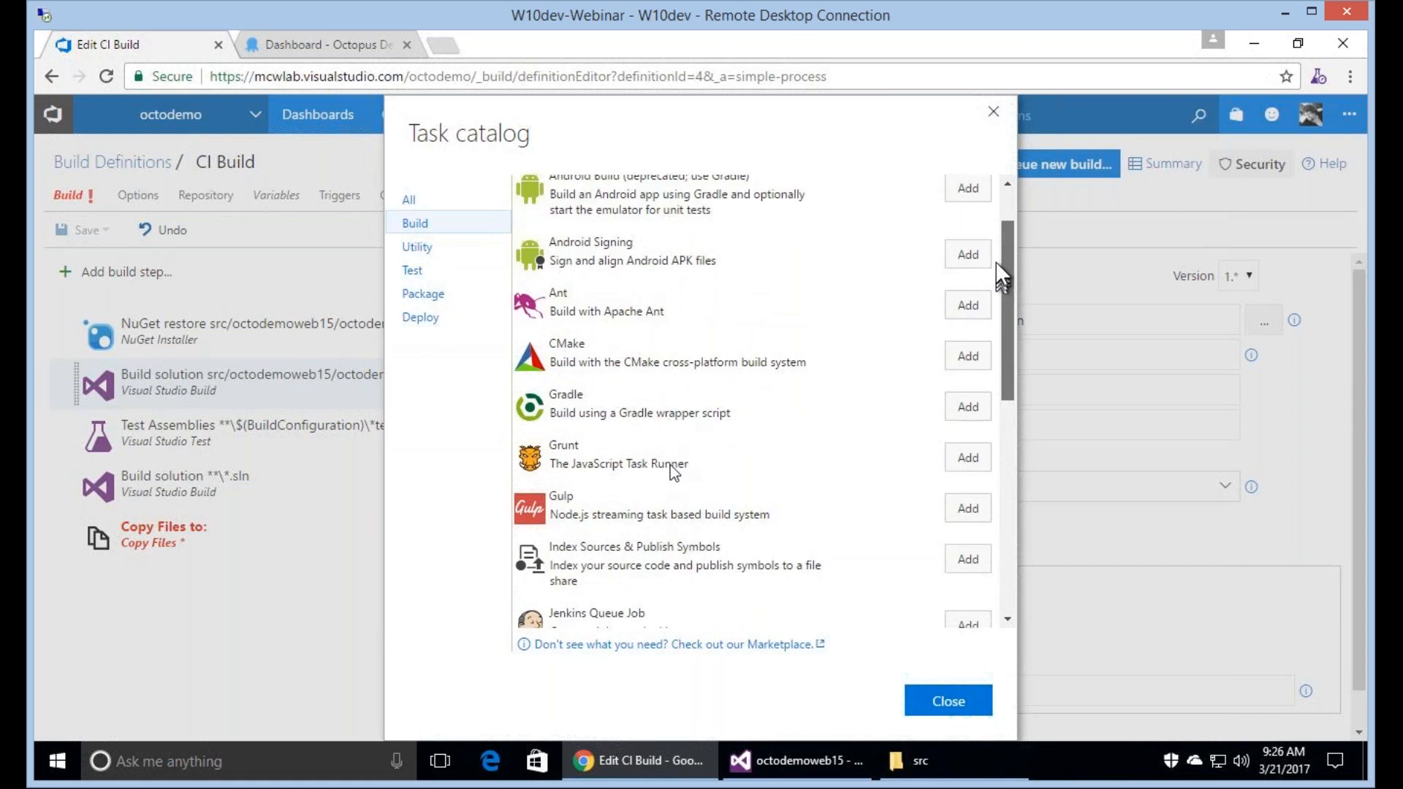
scroll(673, 471, up, 1)
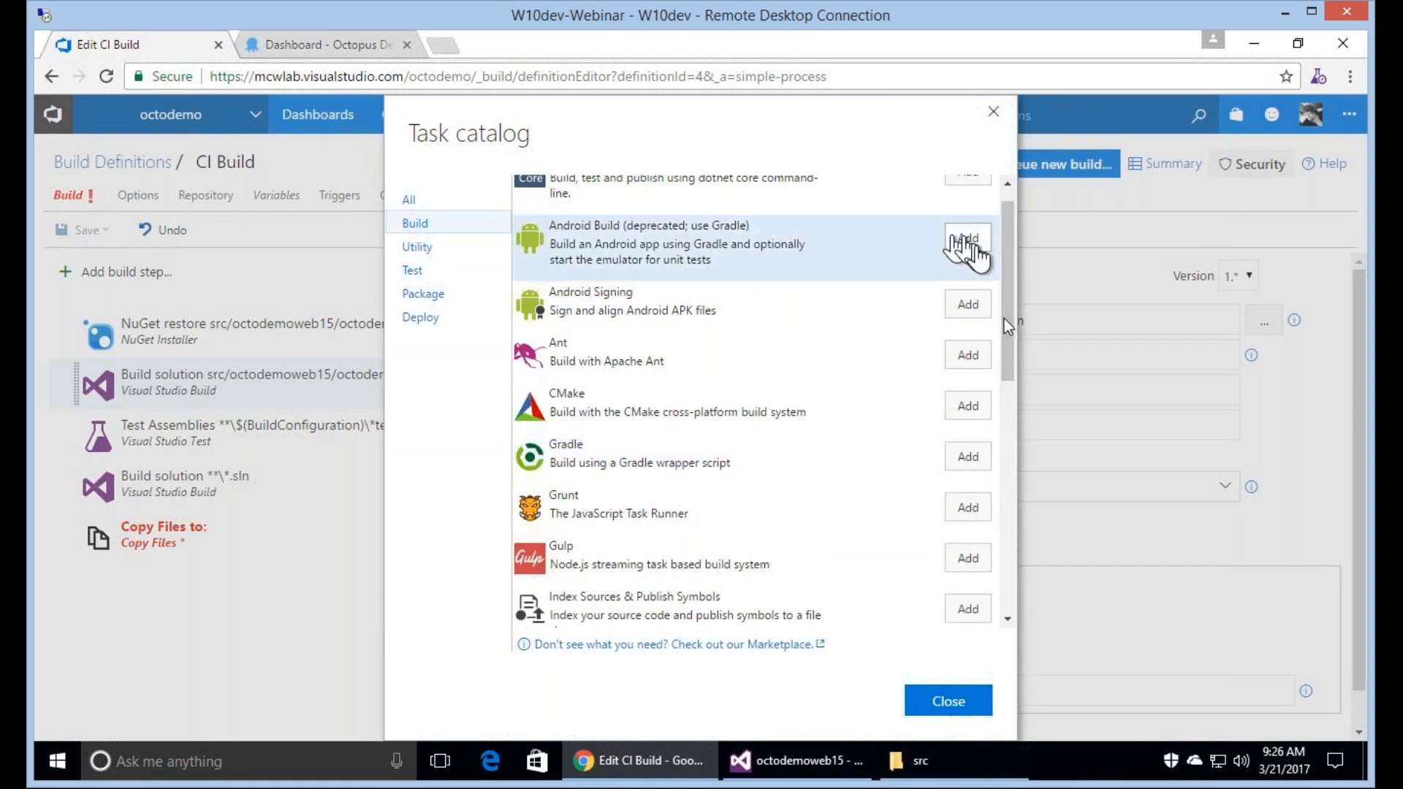
drag(1004, 318, 1003, 311)
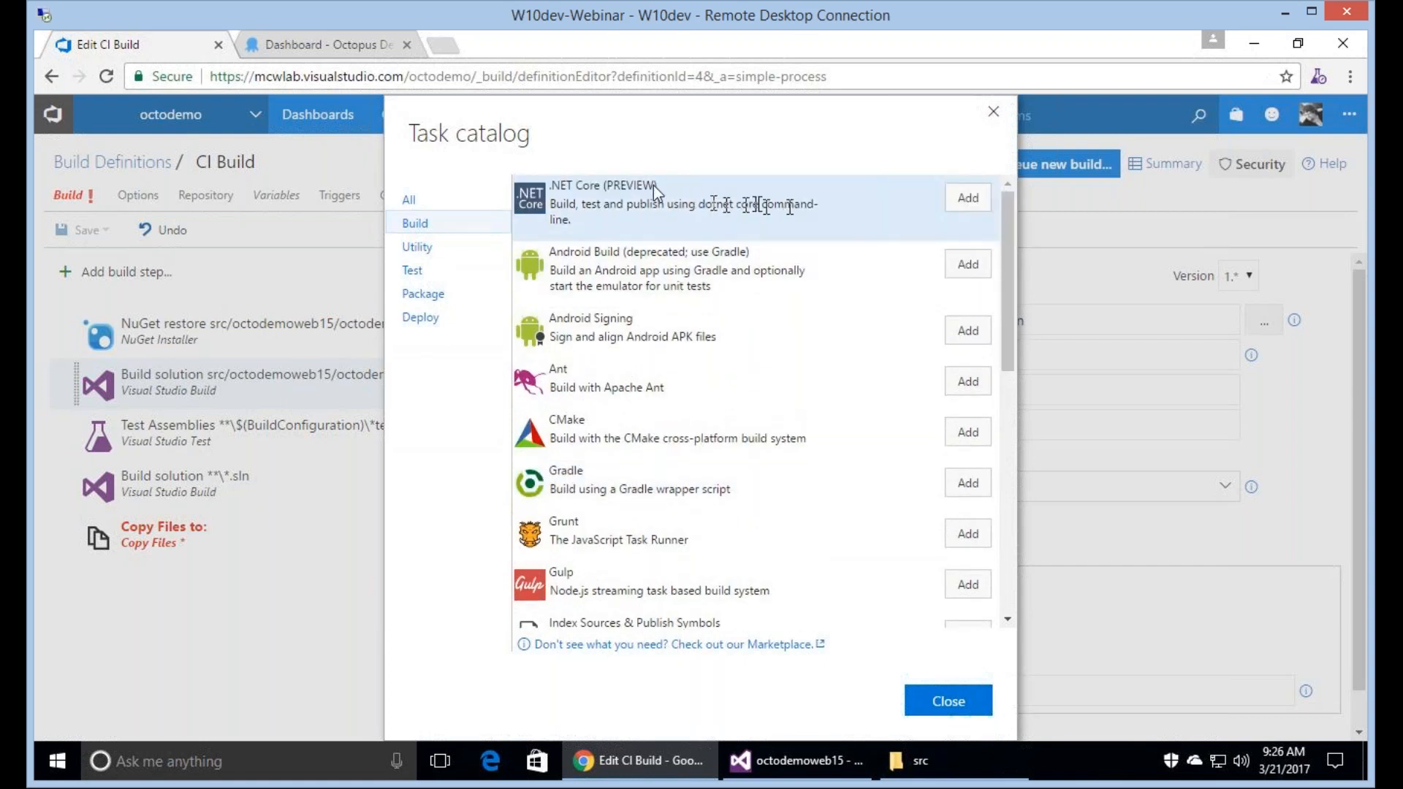
drag(571, 196, 780, 218)
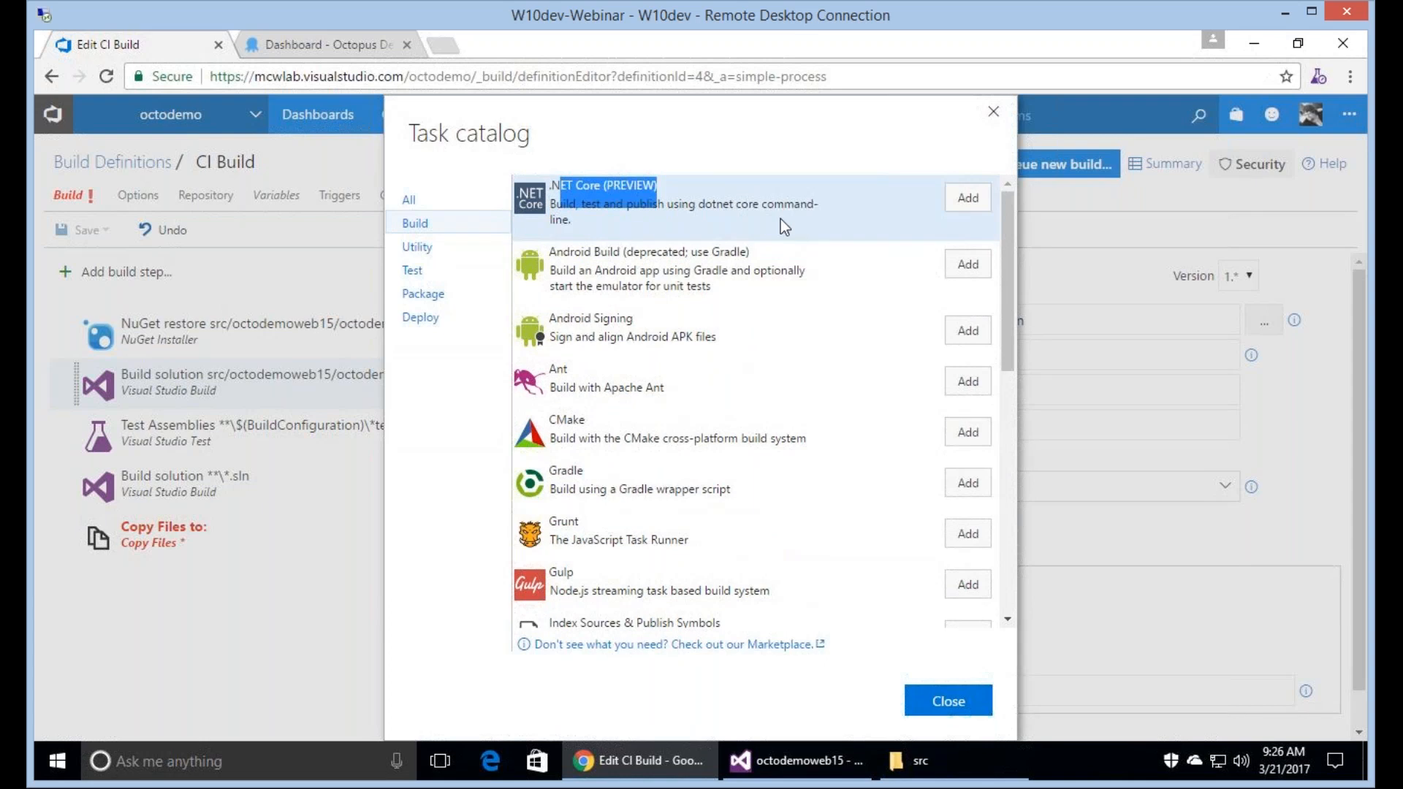
click(781, 218)
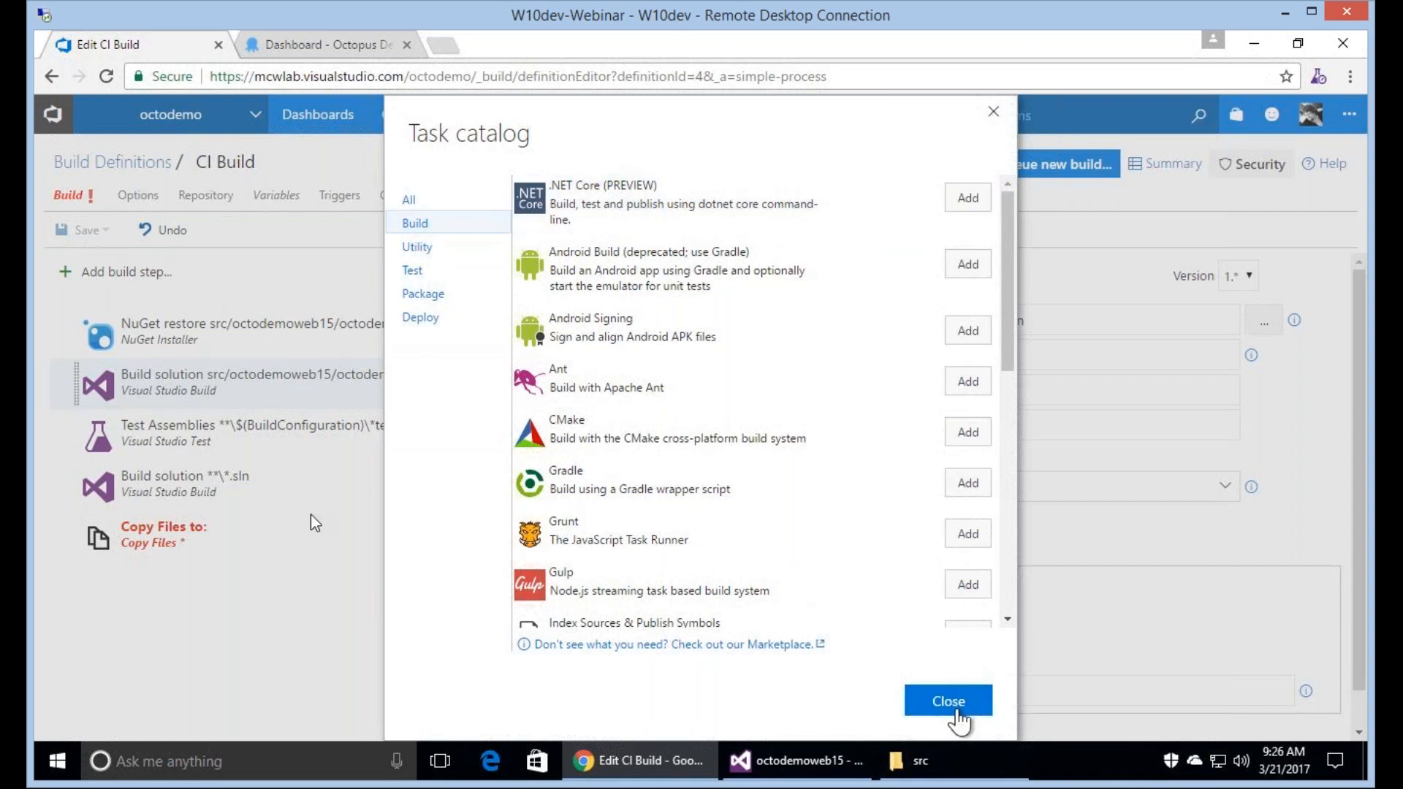
click(949, 702)
Copy the solution path src/octodemoweb15/octodemoweb15.sln from the original build step into the newly added Visual Studio Build step.
click(343, 479)
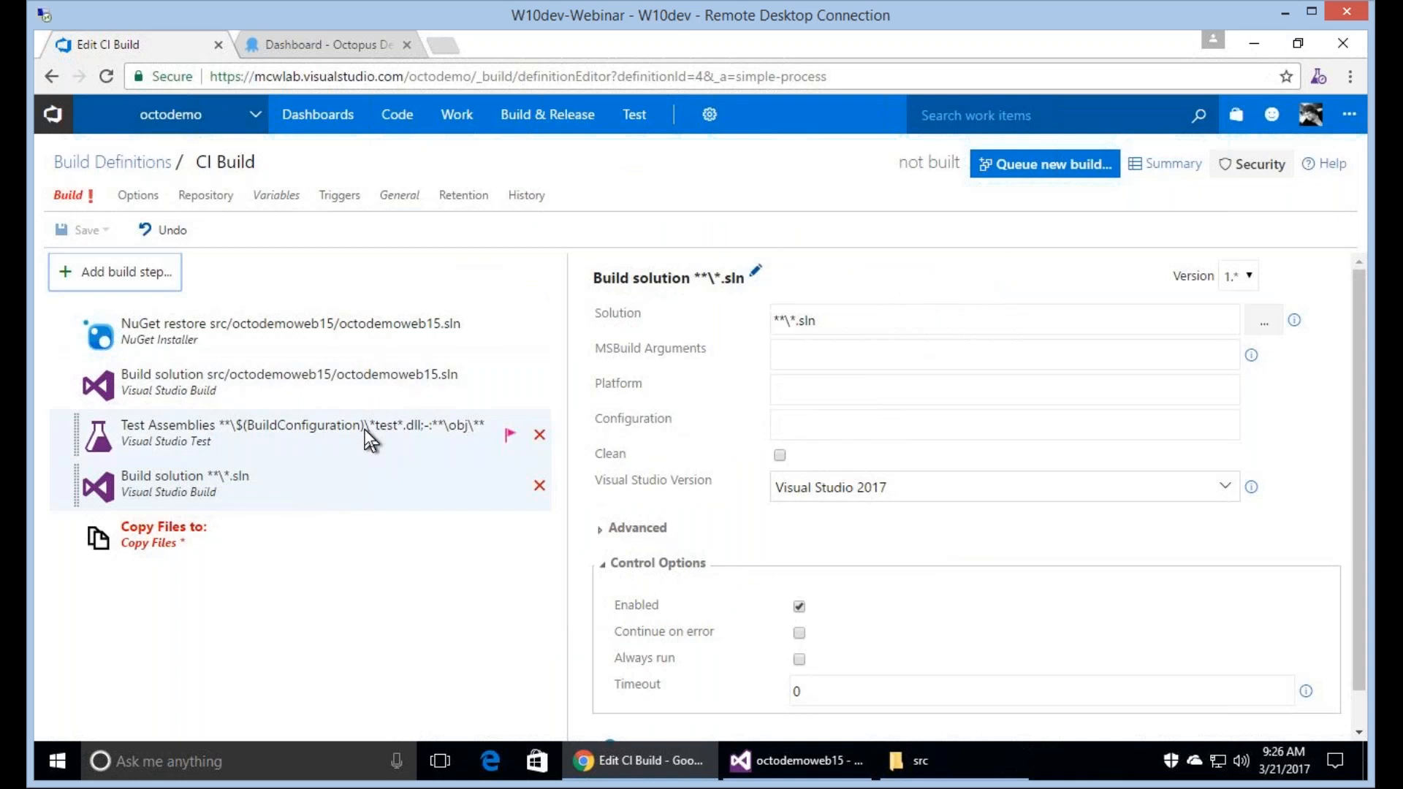
click(349, 383)
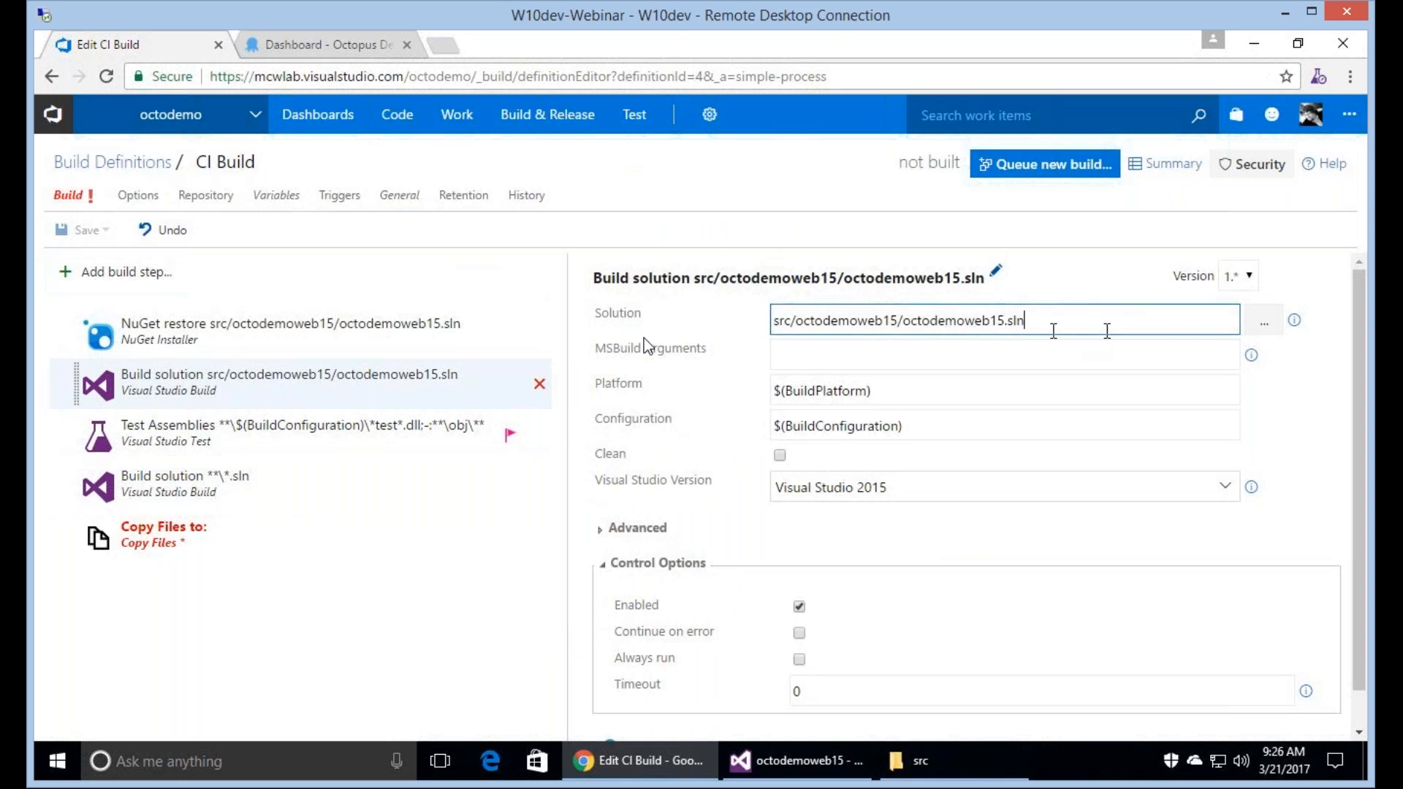
click(316, 482)
text(src/octodemoweb15/octodemoweb15.sln)
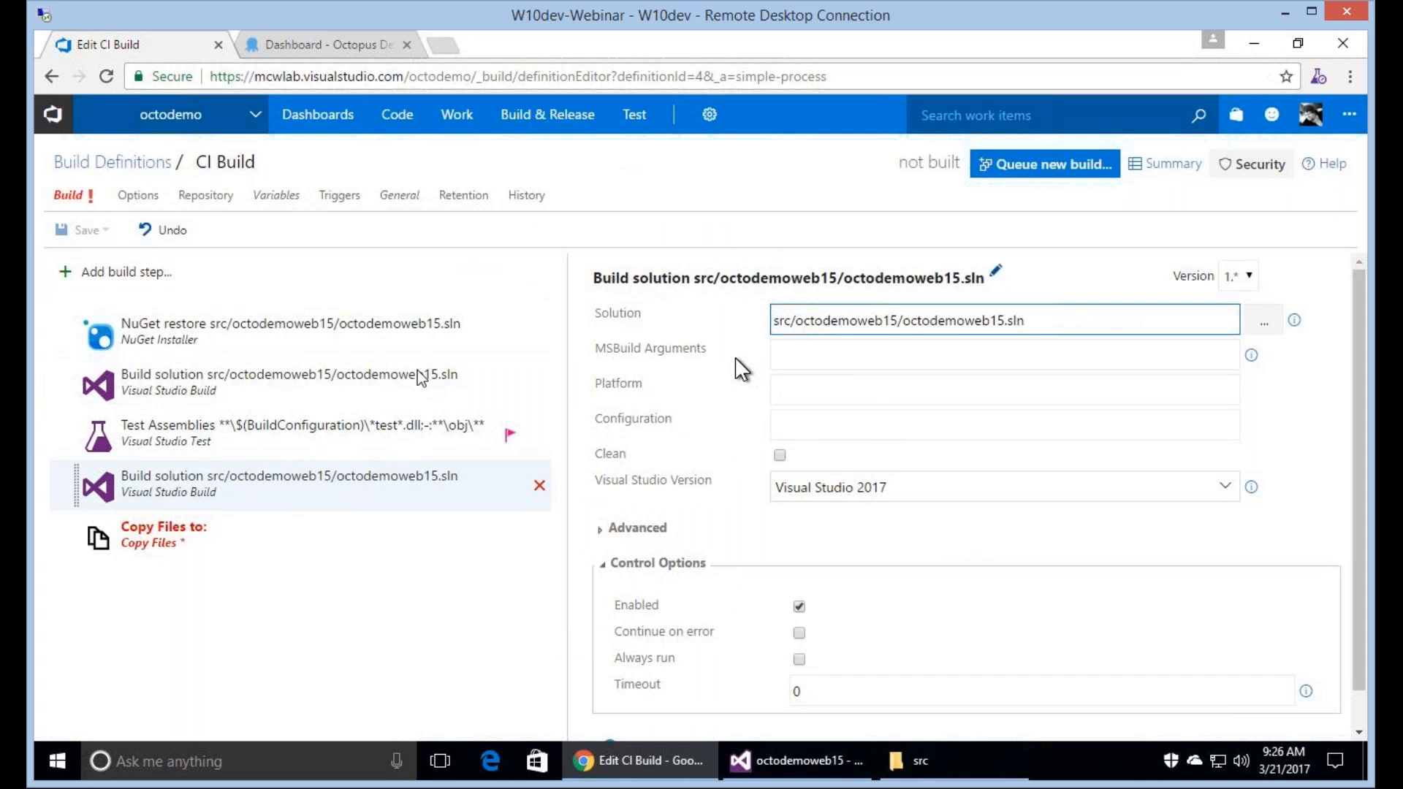
Copy the platform value $(BuildPlatform) from the original build step into the second Visual Studio Build step.
click(421, 376)
click(913, 390)
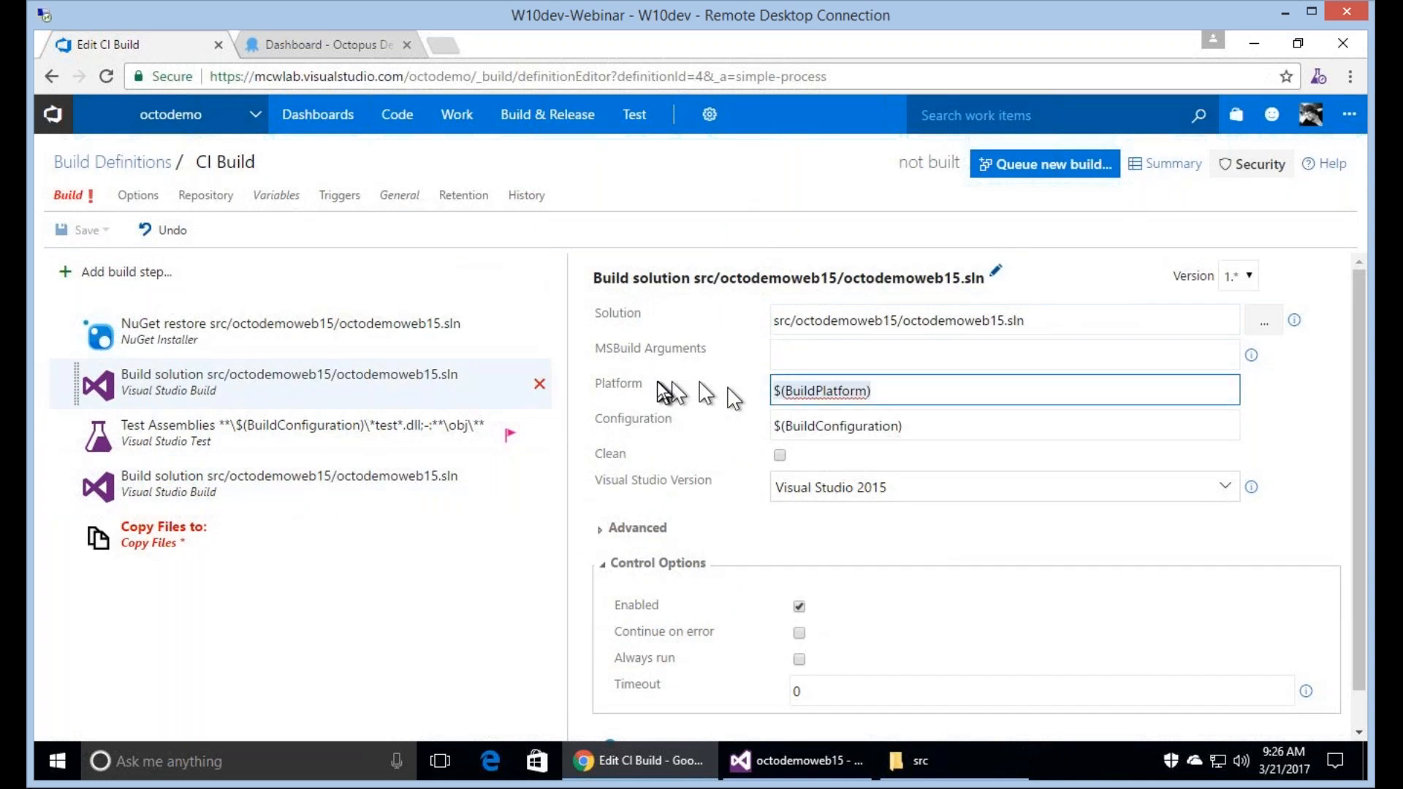
click(347, 467)
click(851, 390)
text($(BuildPlatform))
Set the second build step's configuration to $(BuildConfiguration), copied from the original step, and its Visual Studio version to Visual Studio 2015.
click(345, 366)
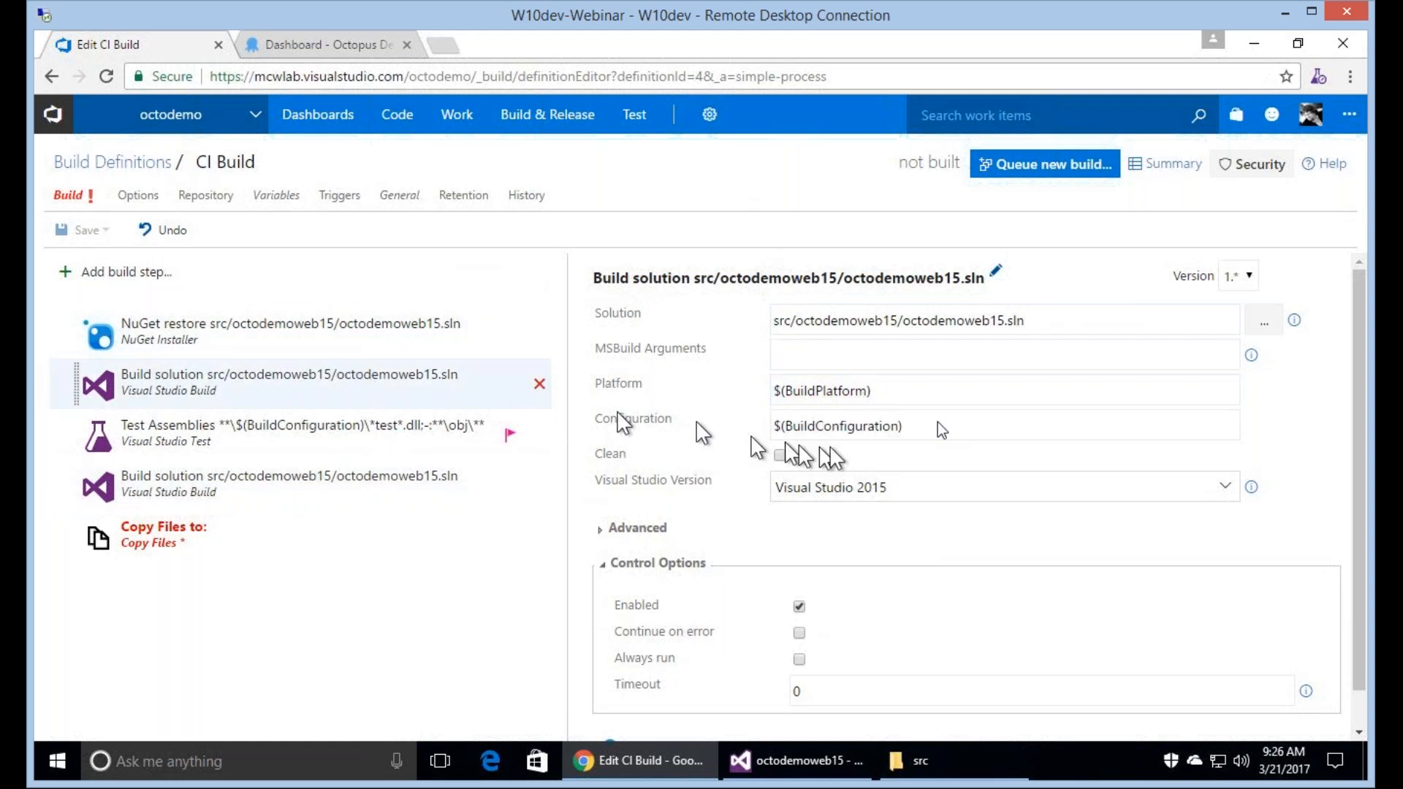
triple_click(934, 424)
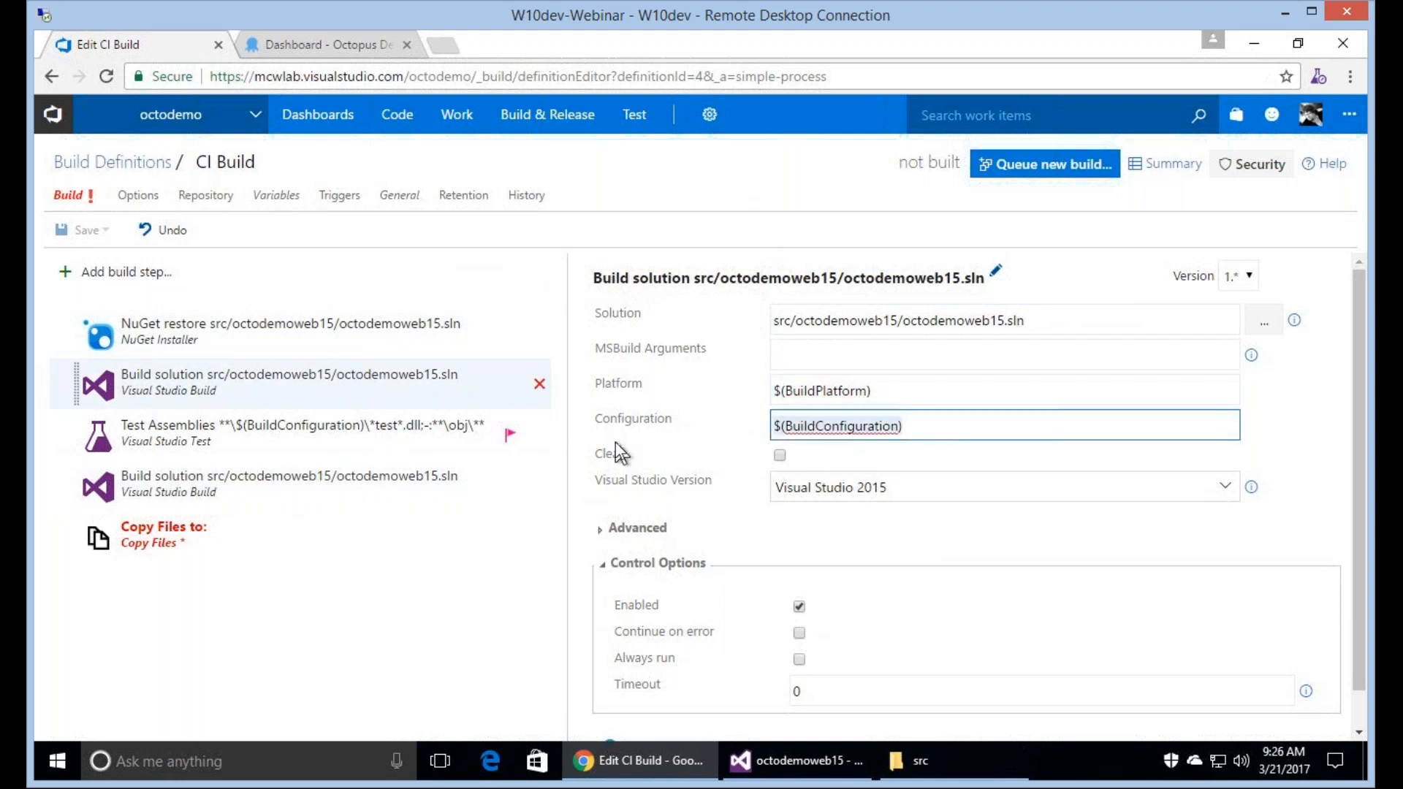
click(327, 497)
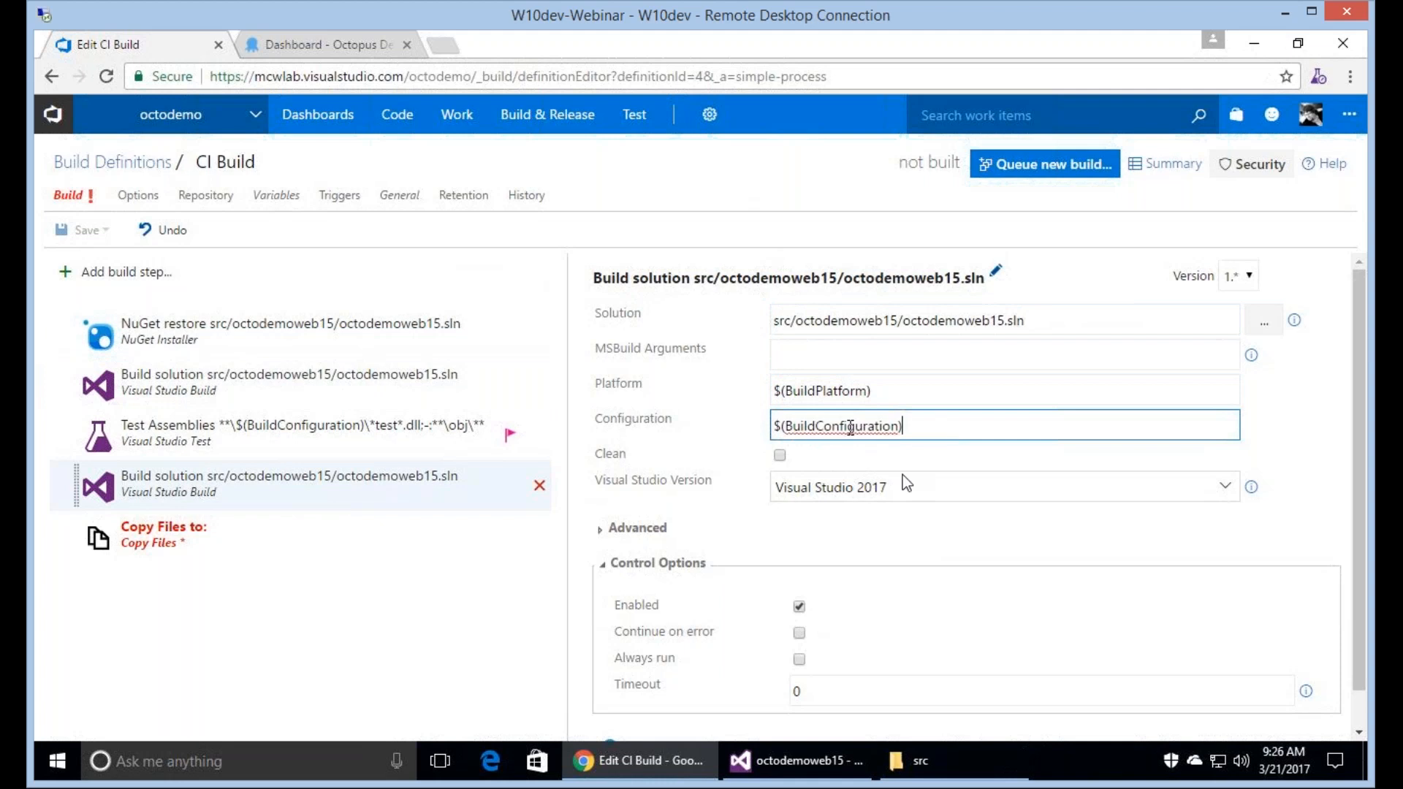
click(1033, 482)
click(1023, 542)
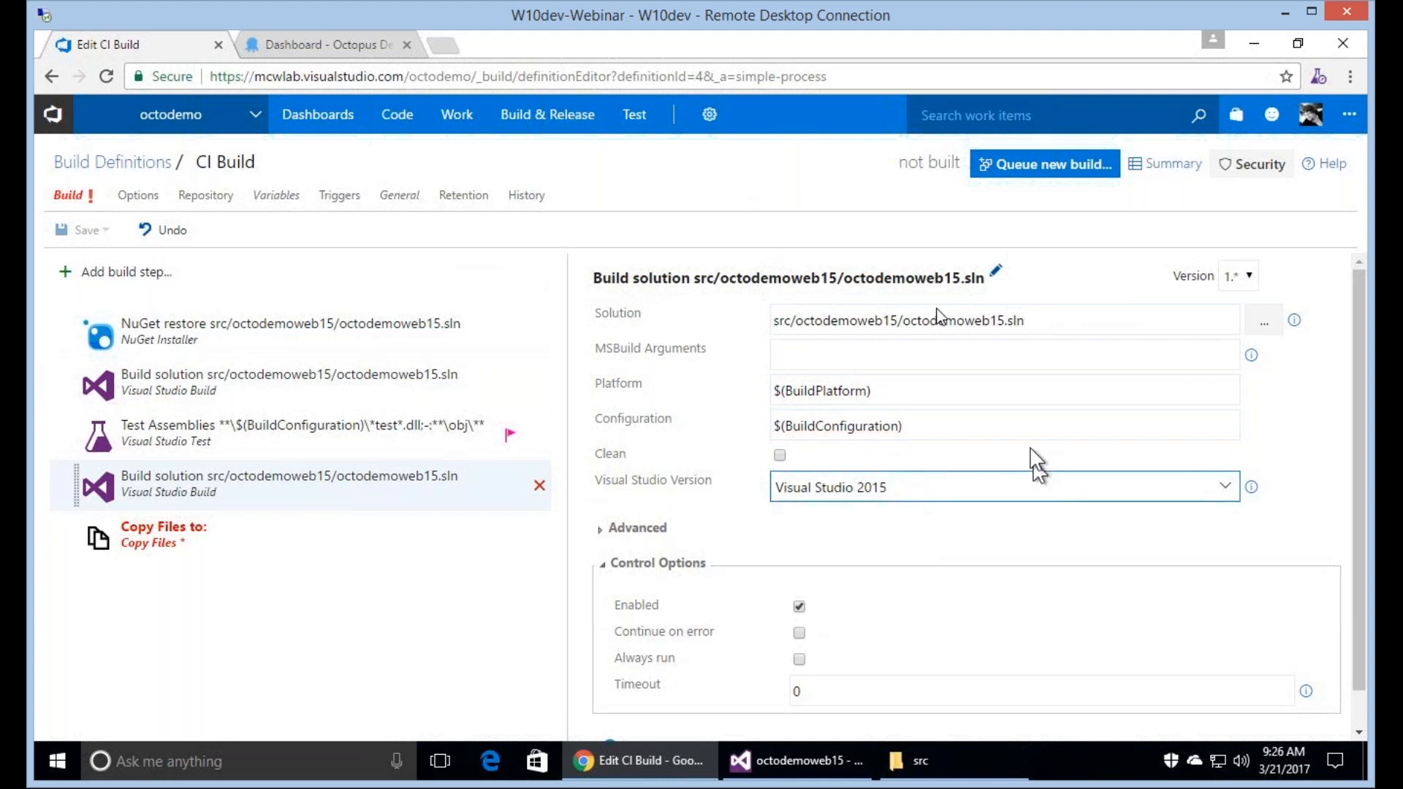
Enter the build target /t:octodemoweb in the second Visual Studio Build step's MSBuild arguments.
click(911, 358)
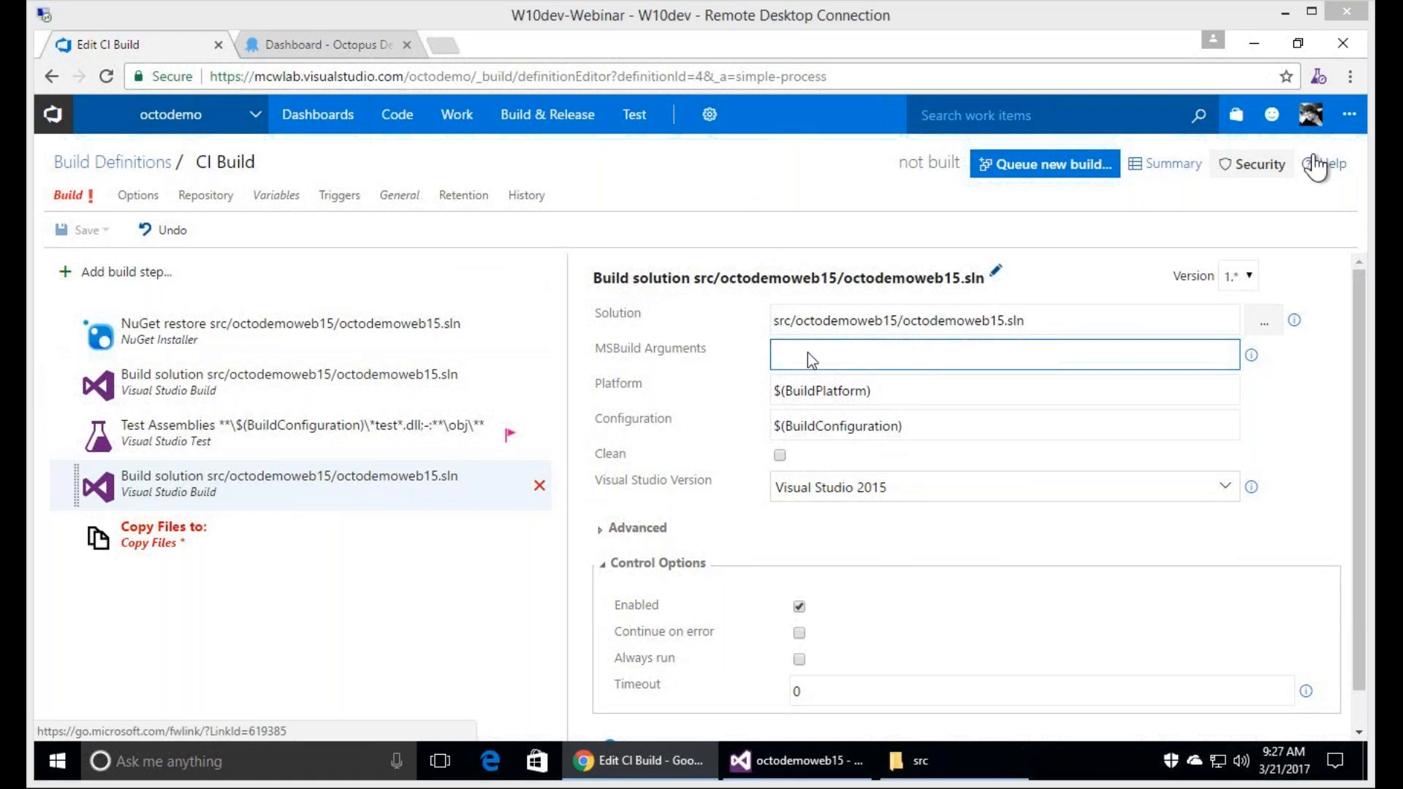
text(/t:)
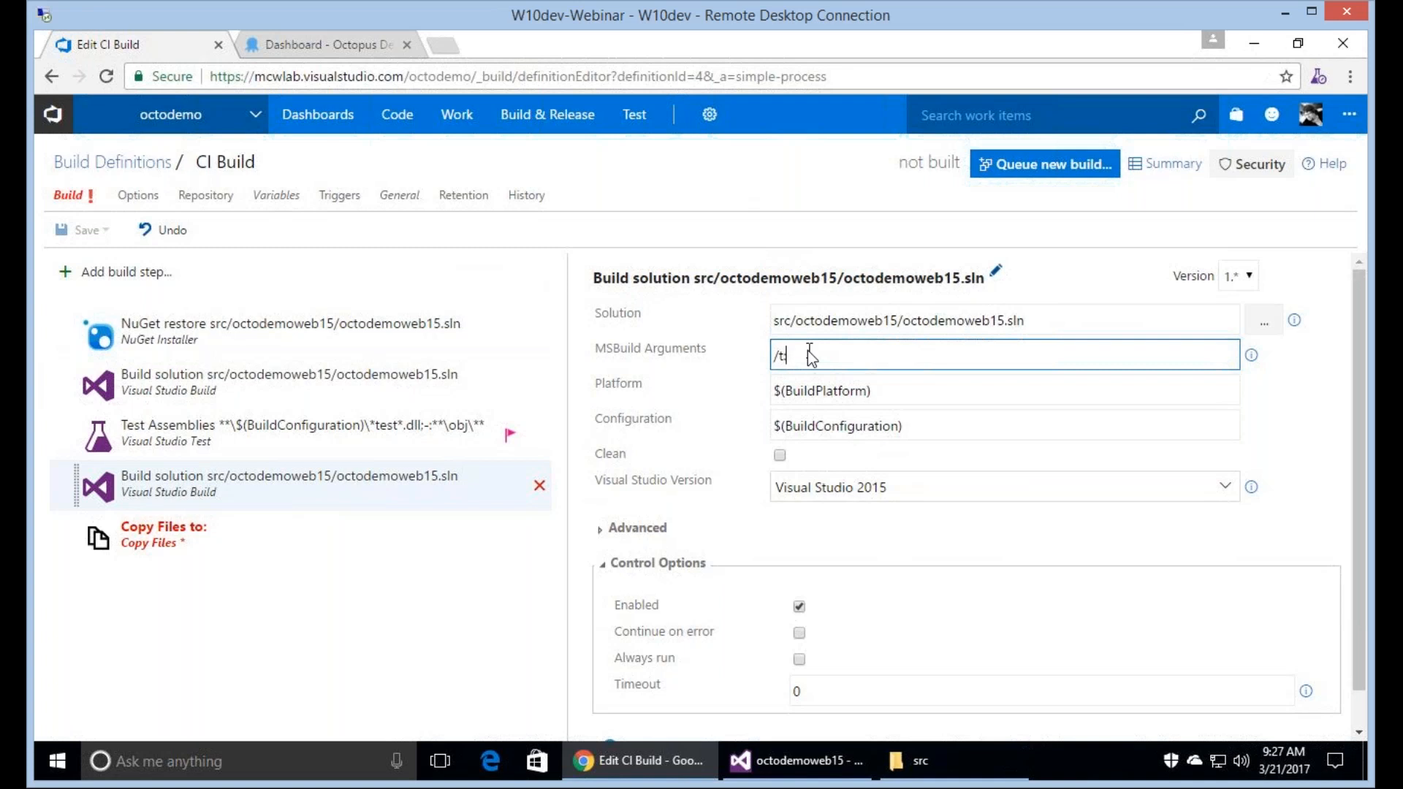
text(octodemoweb)
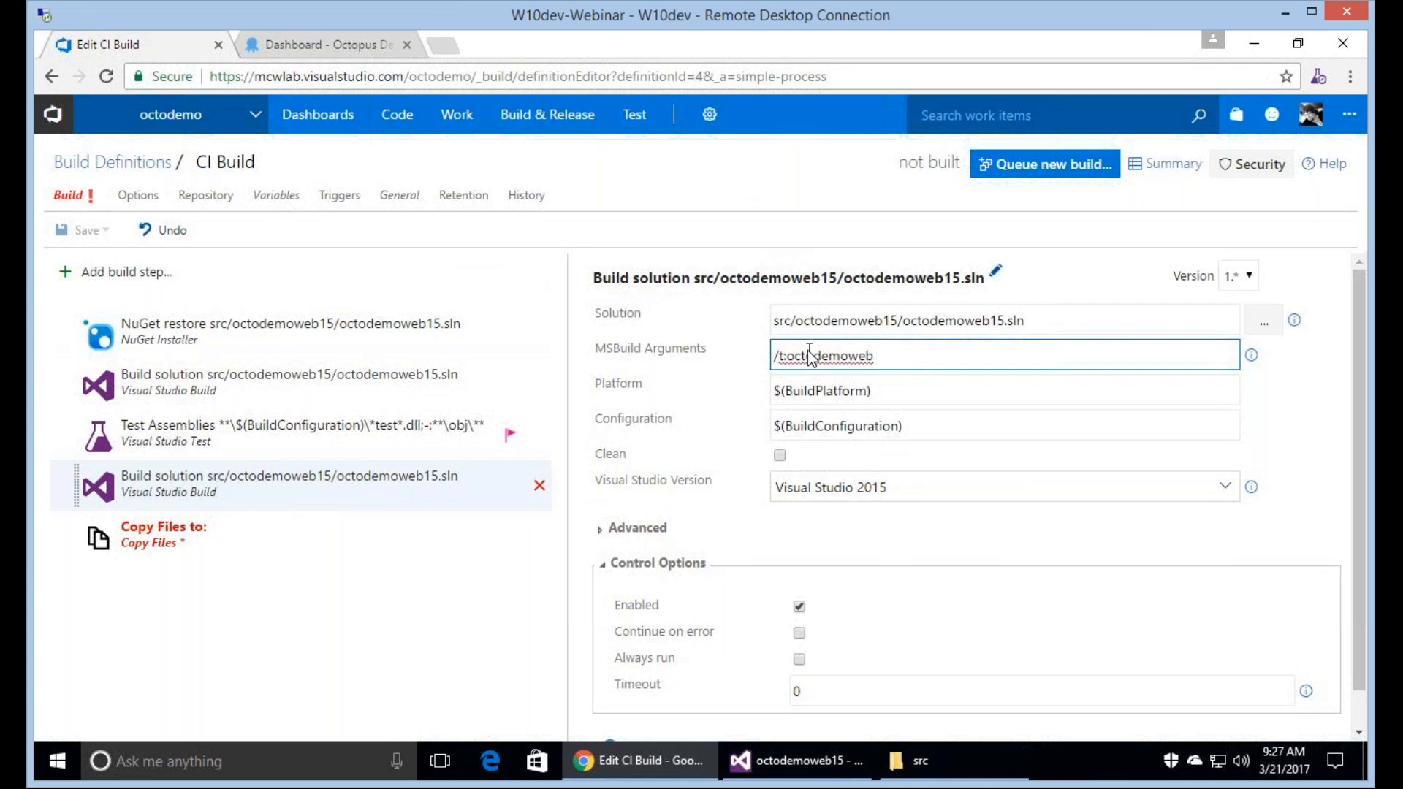
text( /p:outdir=)
Append /p:outdir=$(Build.ArtifactStagingDirectory)\build to the second Visual Studio Build step's MSBuild arguments.
click(1349, 115)
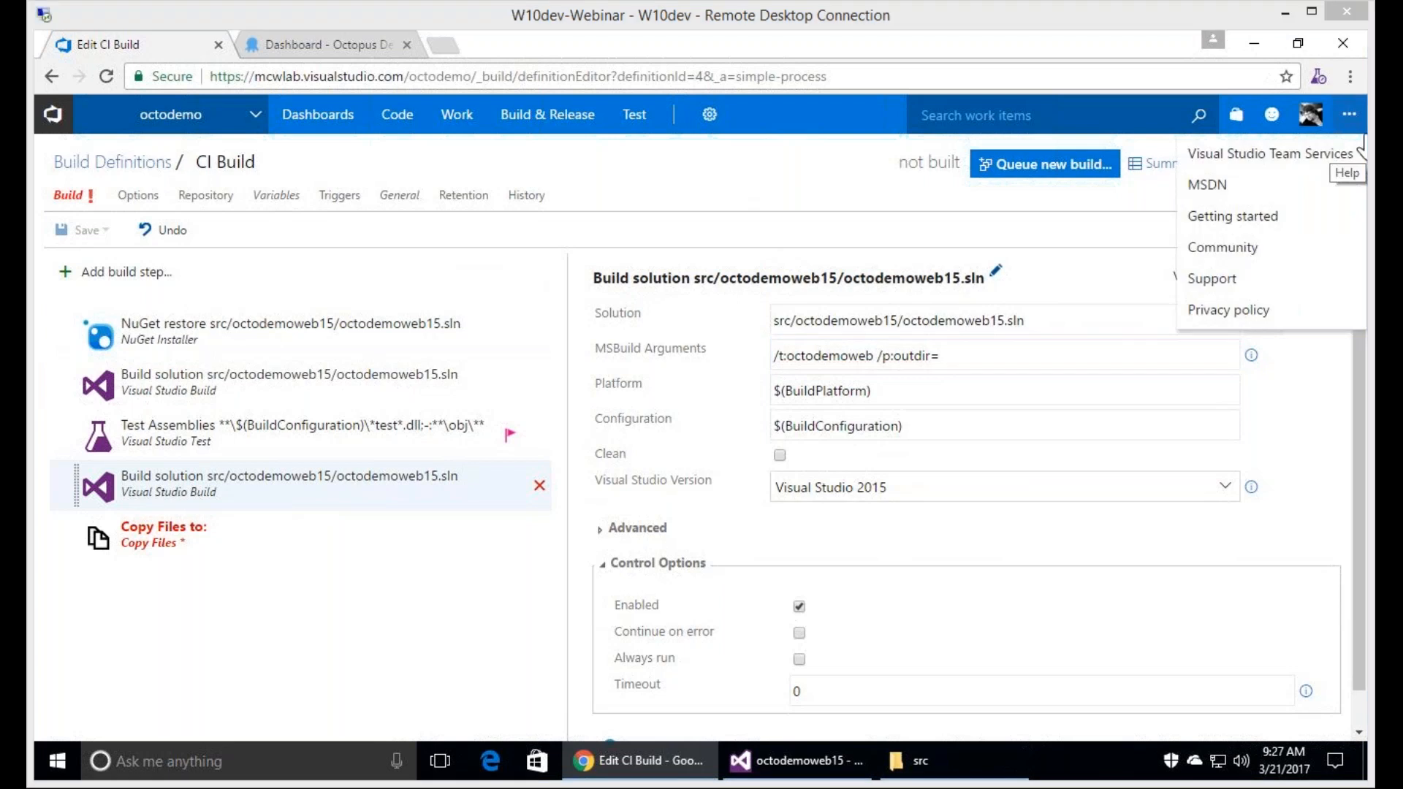
click(1026, 362)
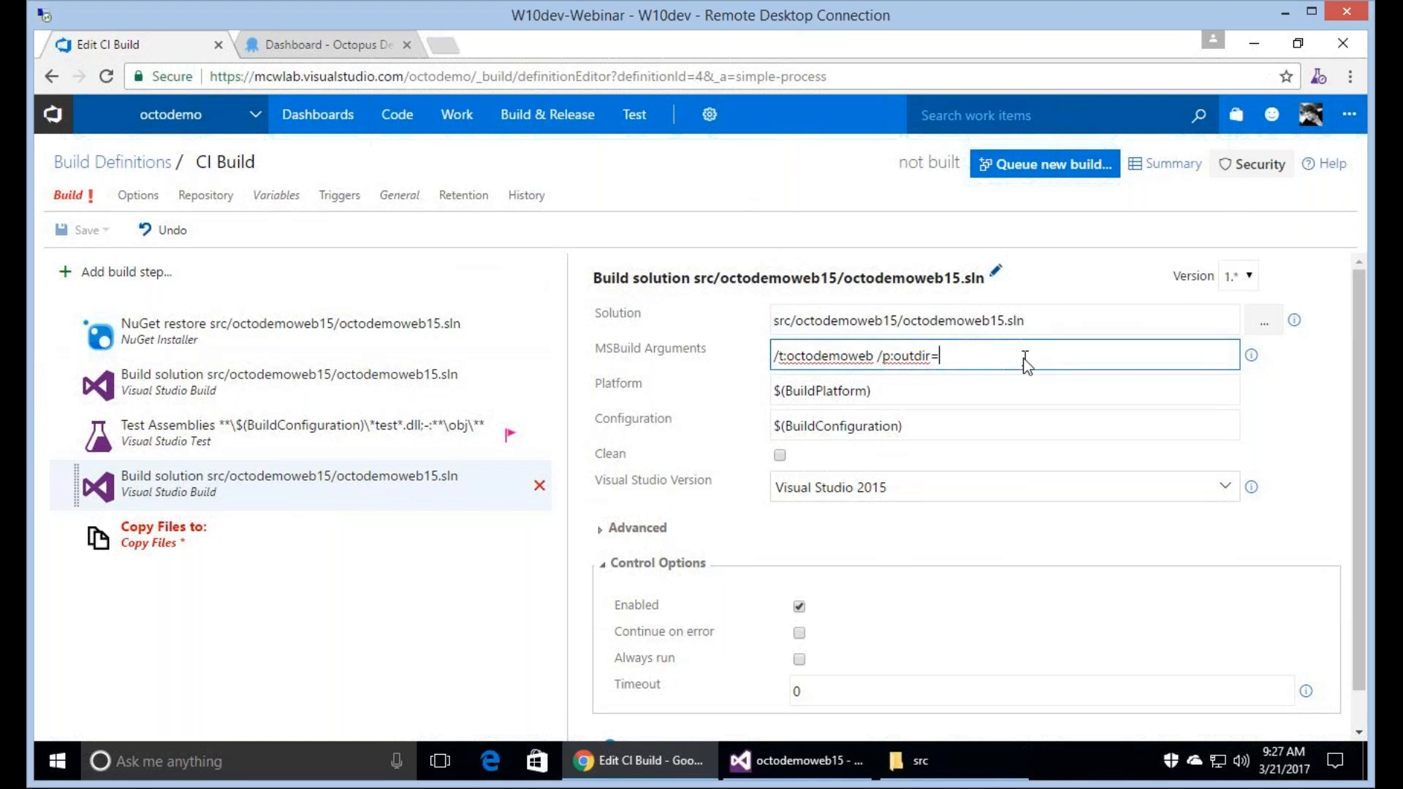
text($(Build.ArtifactStagingDirectory)\build)
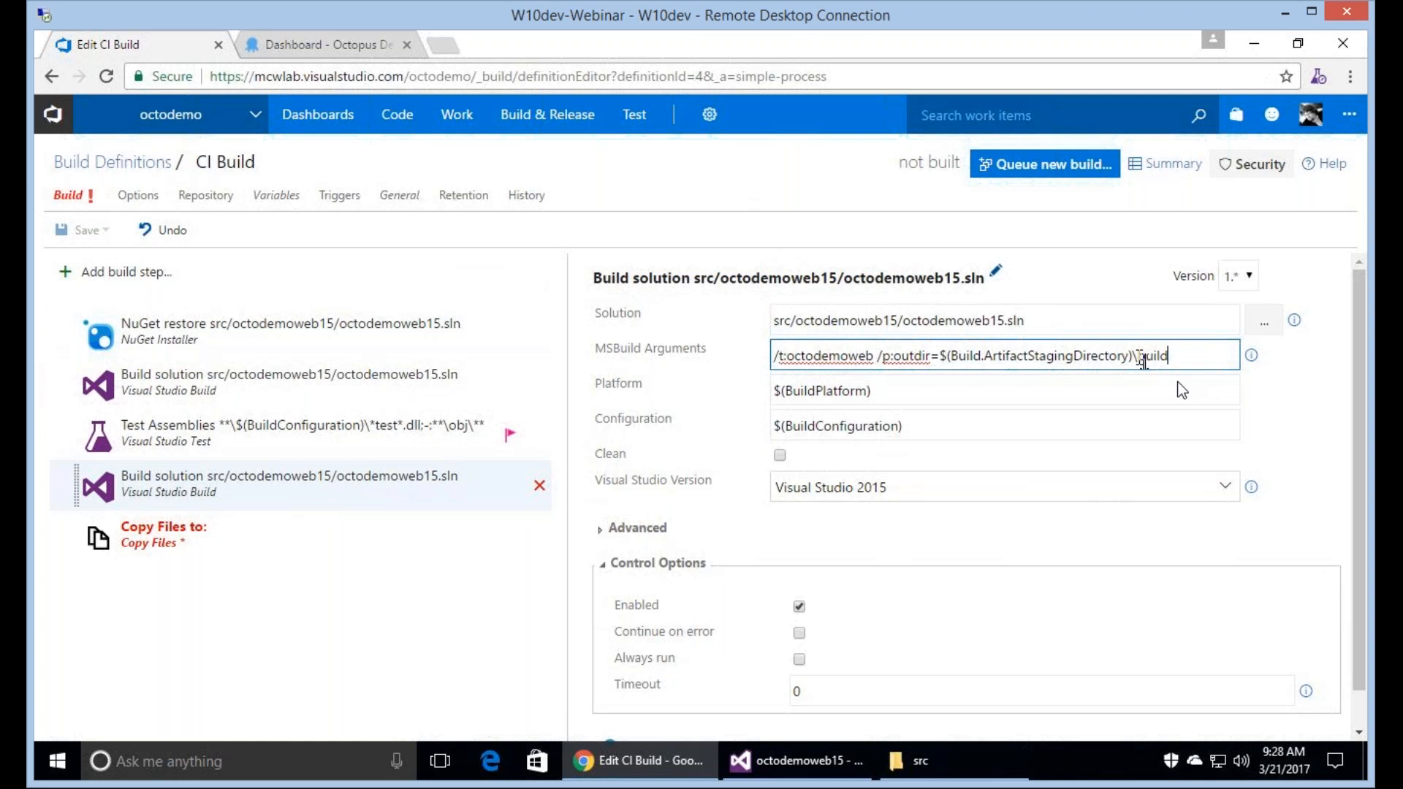
click(823, 357)
double_click(824, 358)
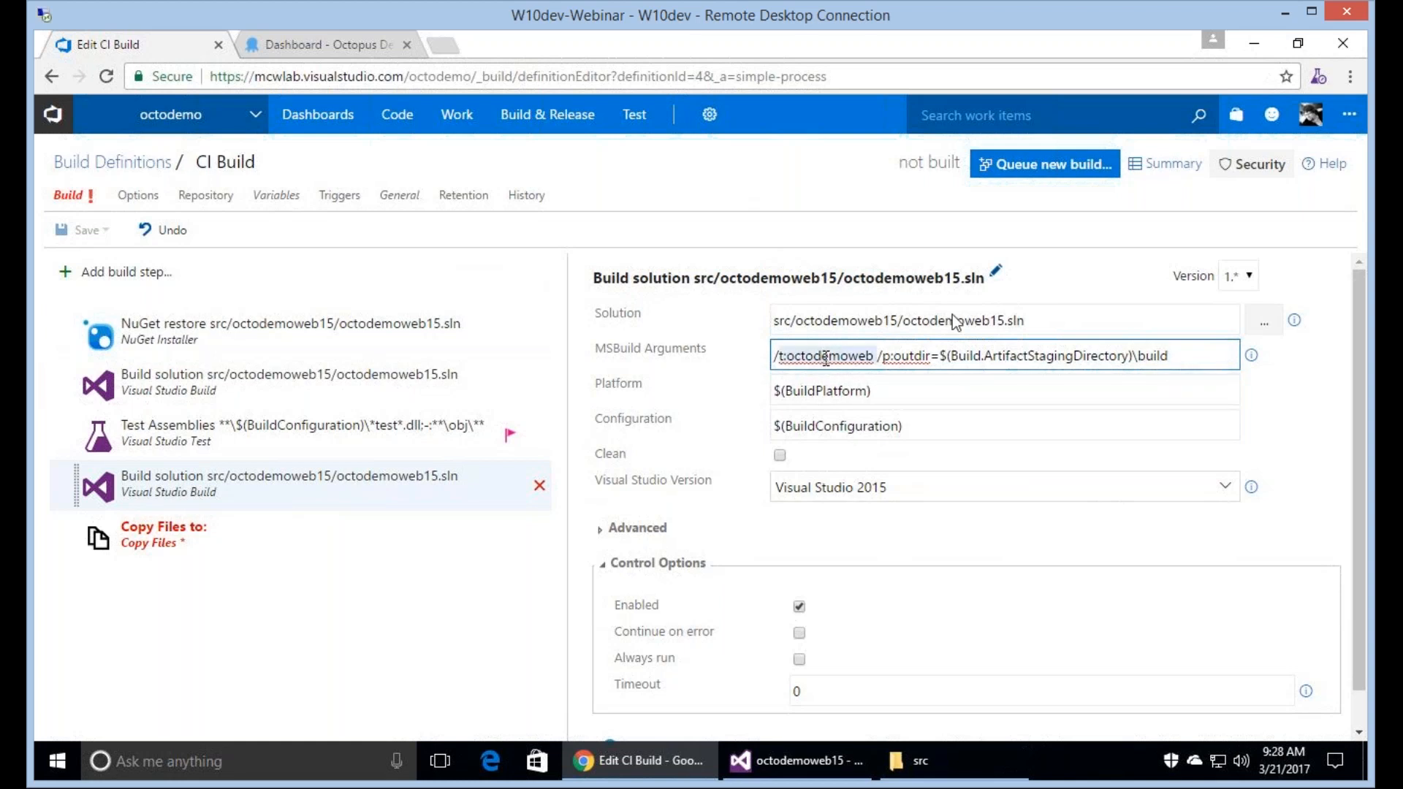
double_click(994, 357)
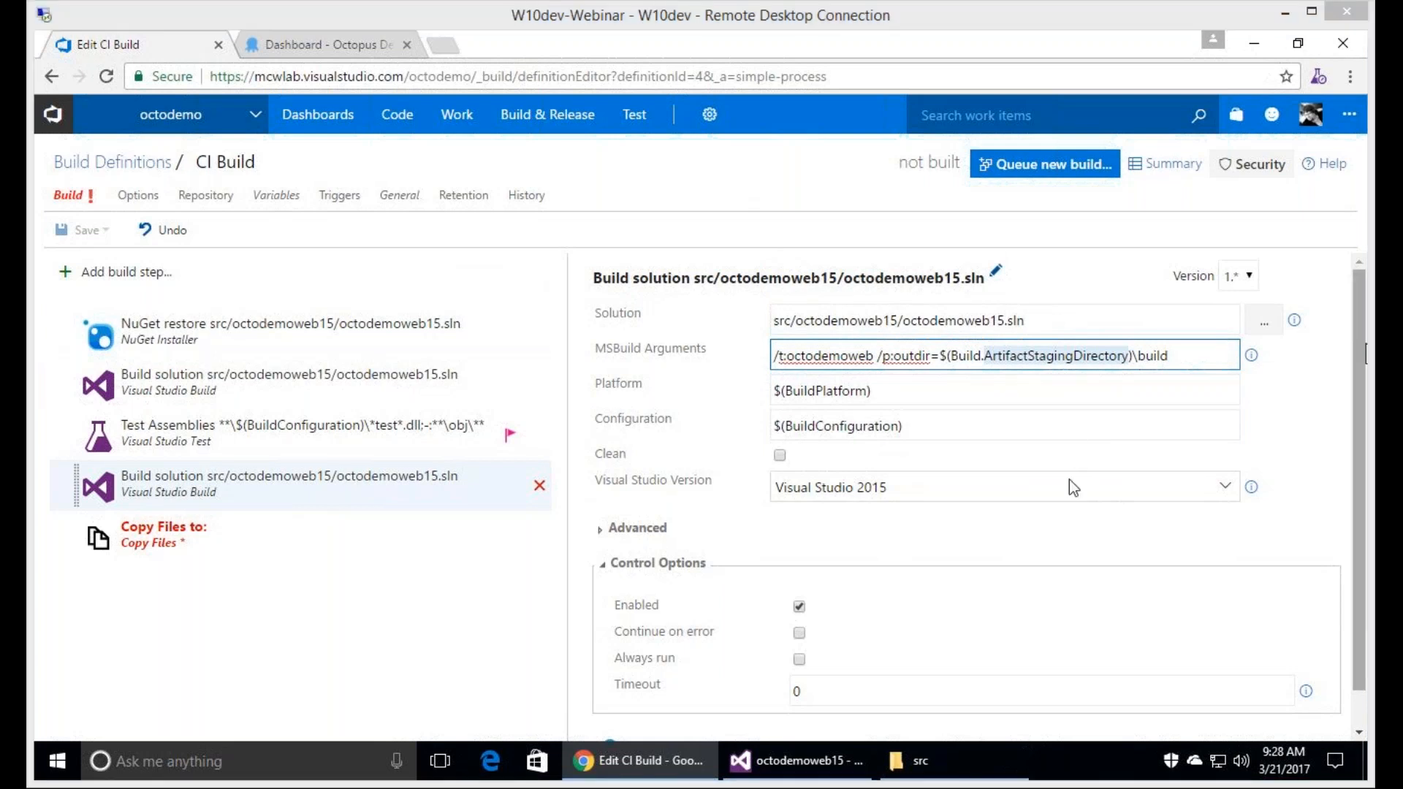
Set the Copy Files step's source folder to $(Build.ArtifactStagingDirectory)\build\roslyn.
click(289, 541)
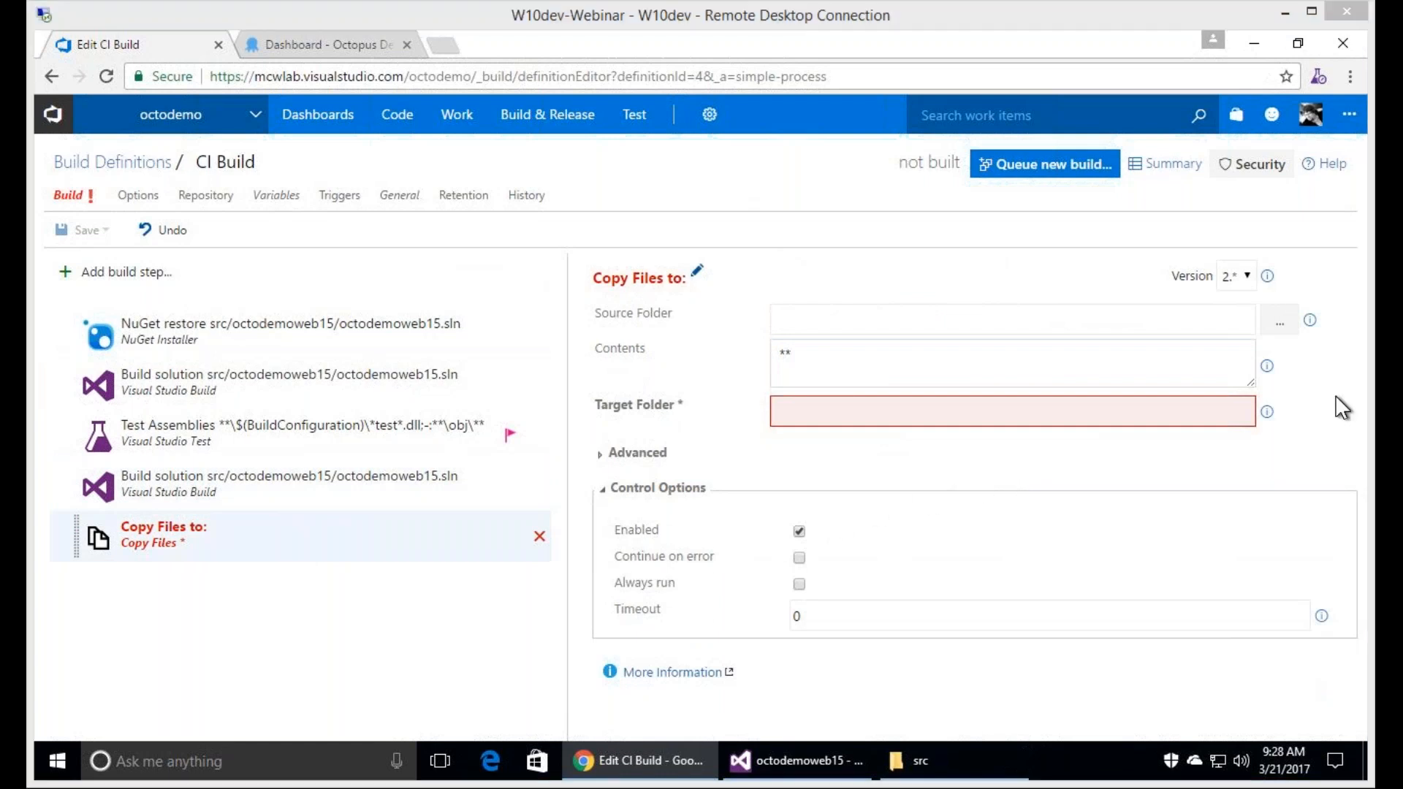
click(1049, 325)
text($(Build.ArtifactStagingDirectory)\build\roslyn)
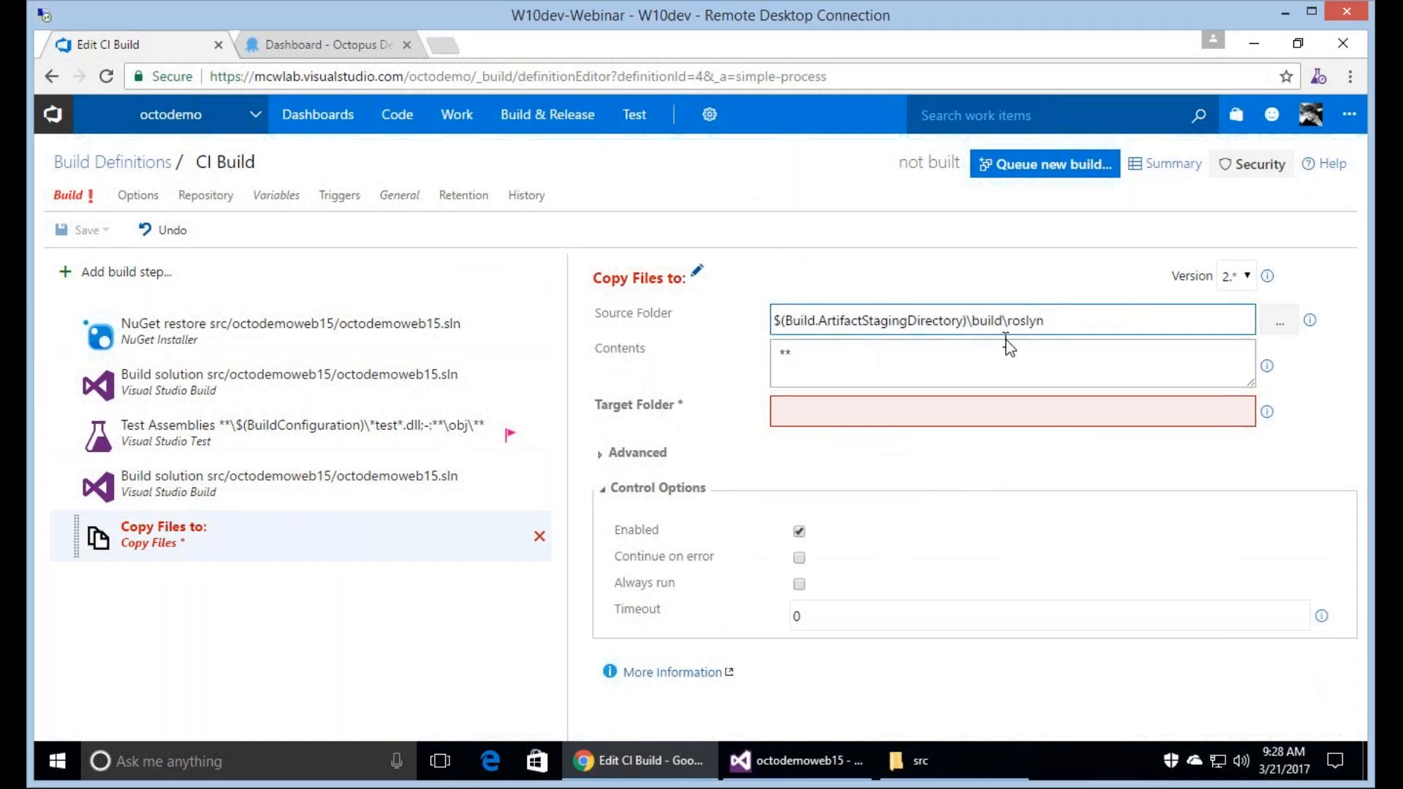
double_click(1072, 323)
click(1007, 365)
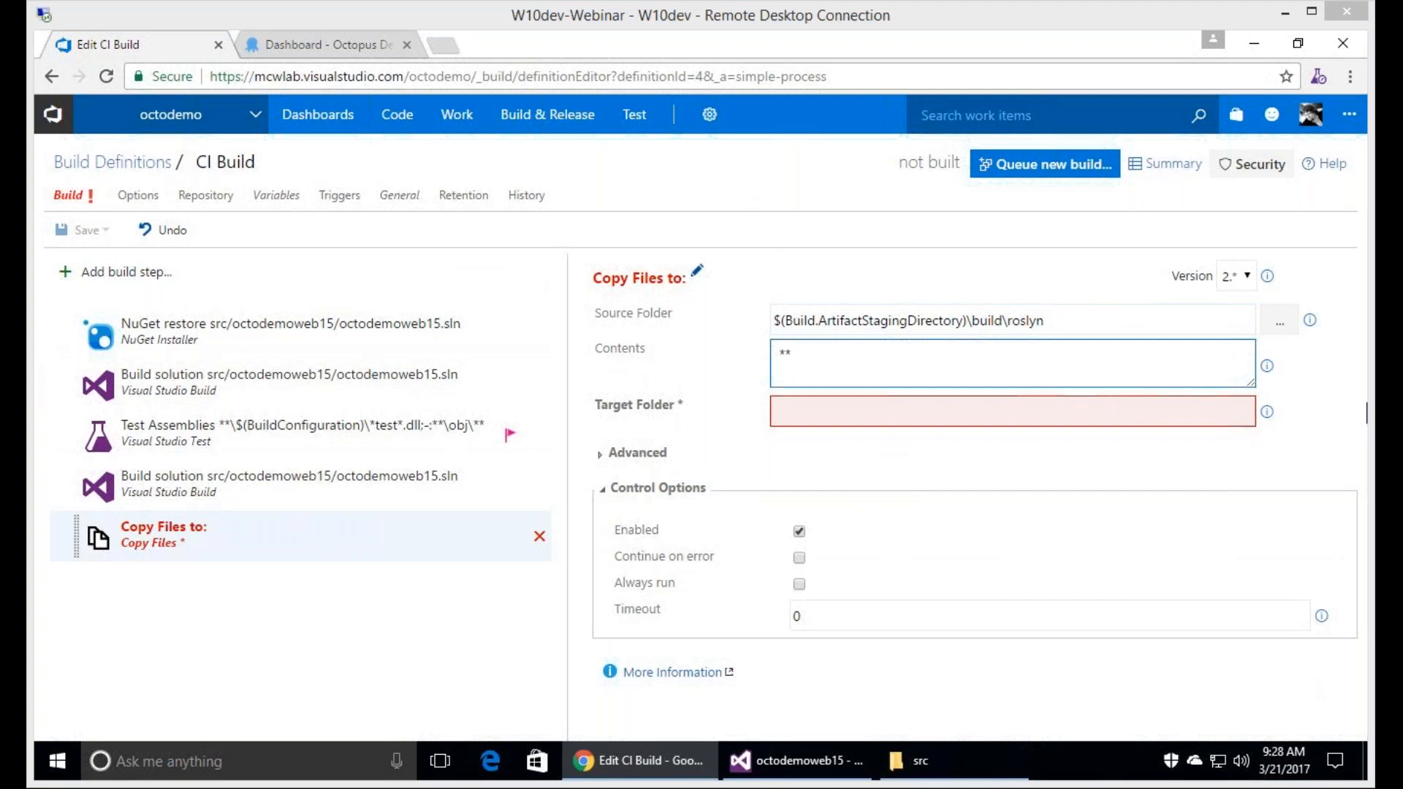
Set the Copy Files target folder to $(Build.ArtifactStagingDirectory)\build\_PublishedWebsites\octodemoweb\bin\roslyn, replacing the project name in the pasted path.
click(952, 418)
text($(Build.ArtifactStagingDirectory)\build\_PublishedWebsites\mallivedemoweb\bin\roslyn)
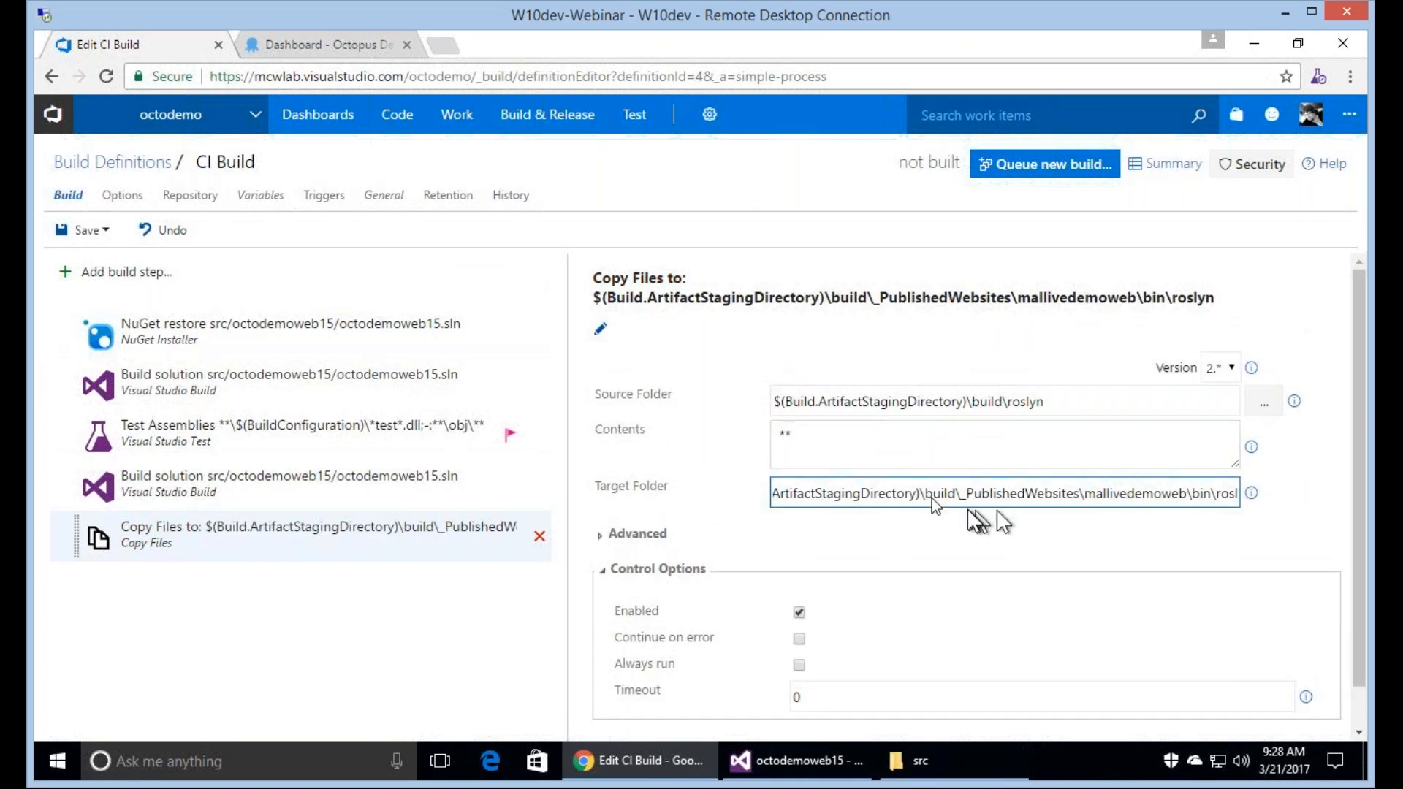
key(Home)
key(ctrl+Right)
key(ctrl+Right)
key(ctrl+Right)
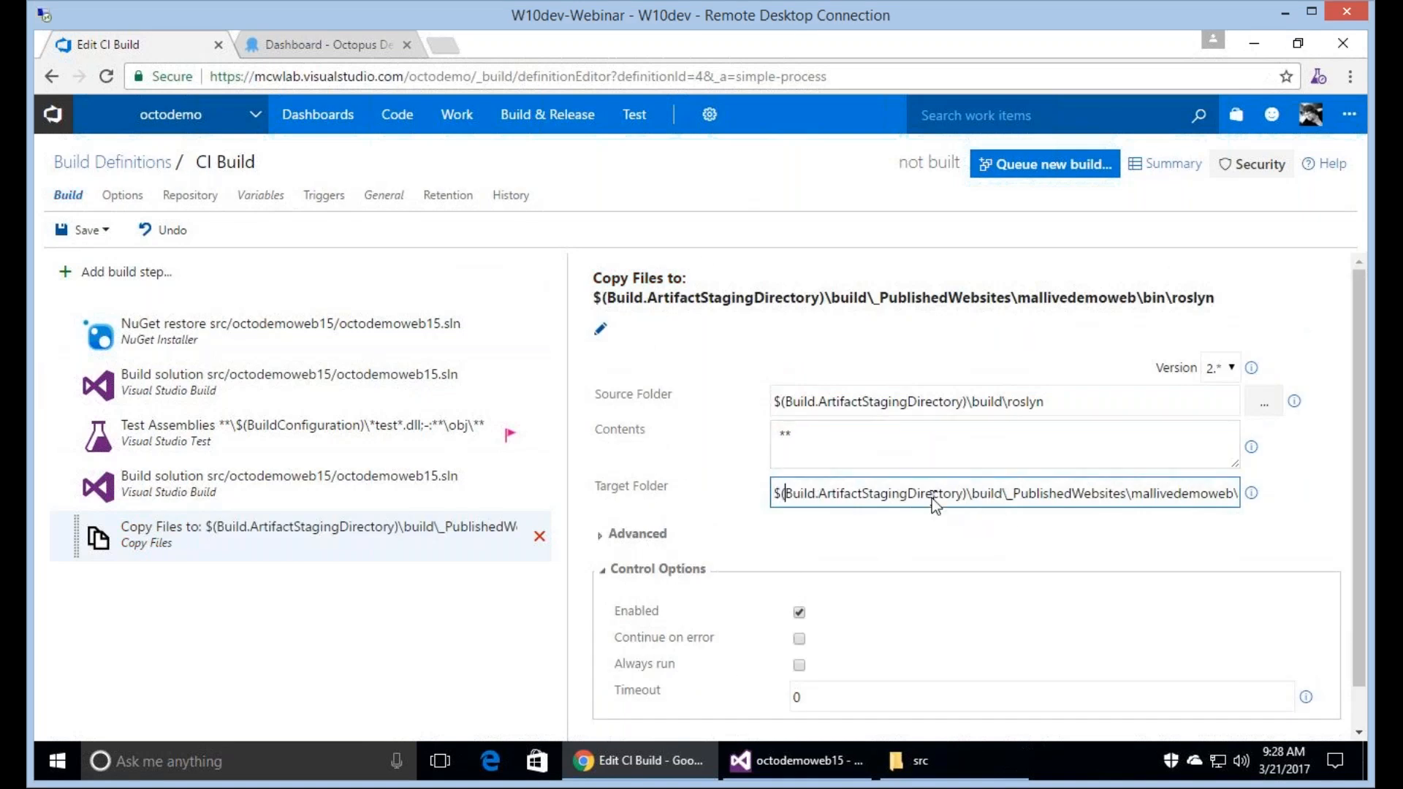
key(ctrl+Right)
key(ctrl+Right)
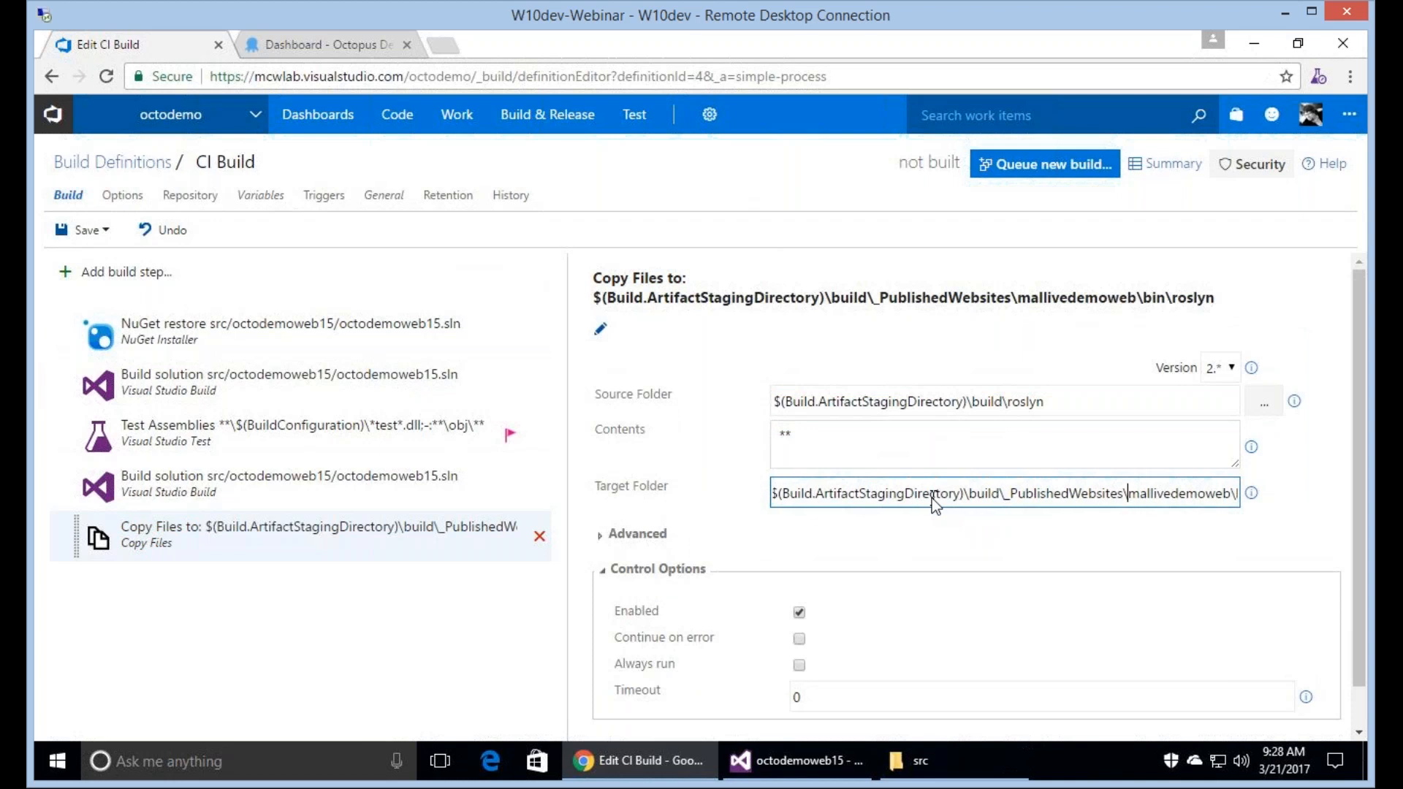
key(shift+End)
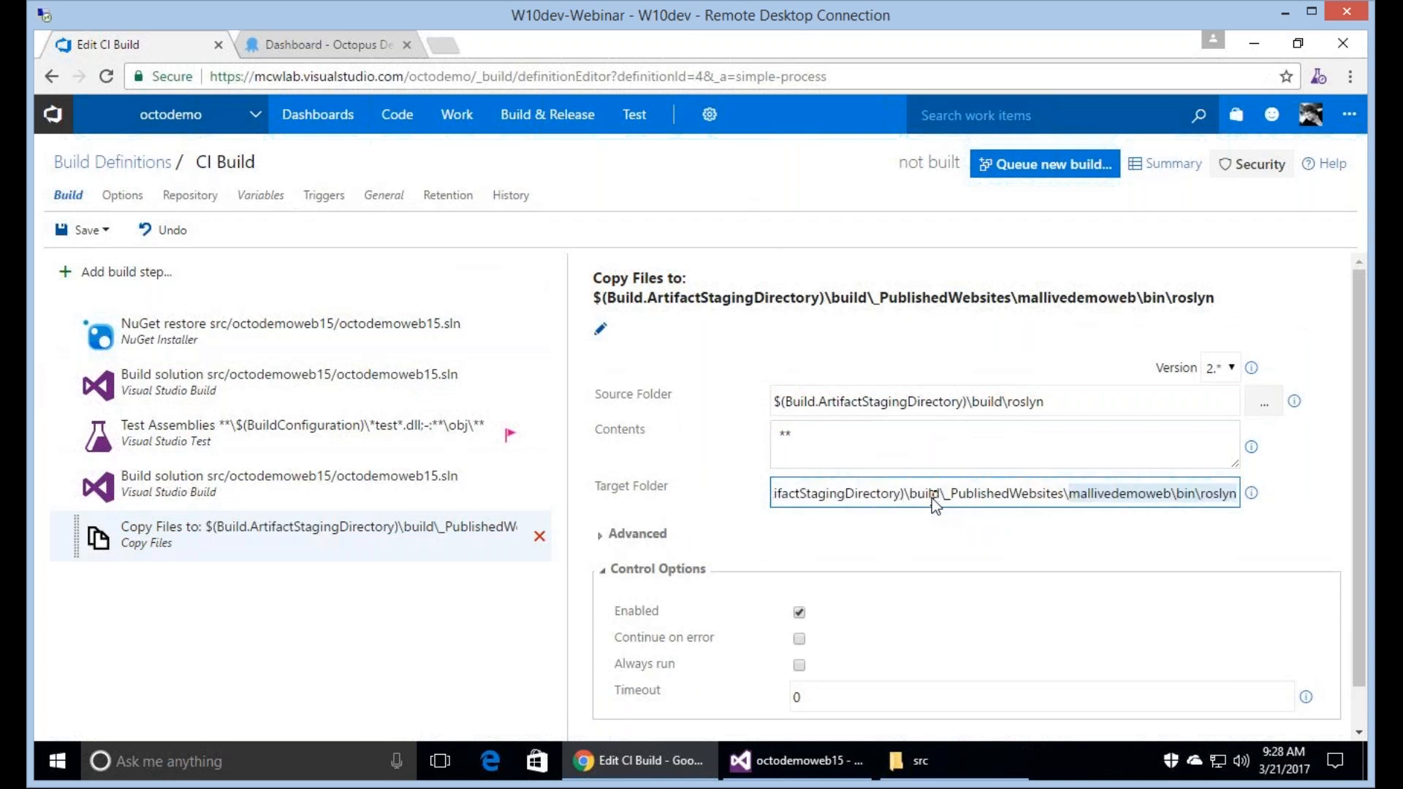
key(ctrl+shift+Left)
key(ctrl+shift+Left)
key(ctrl+shift+Left)
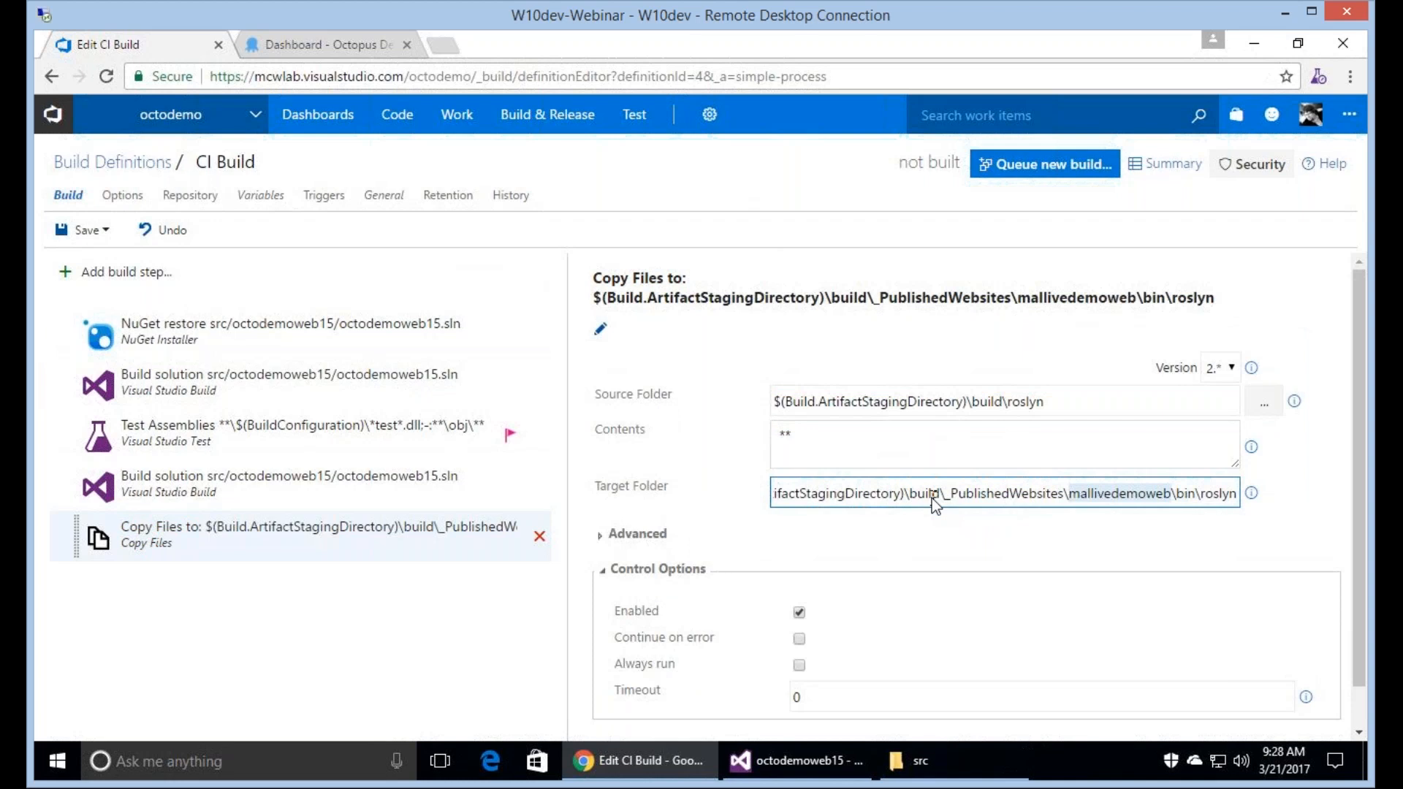
text(octo)
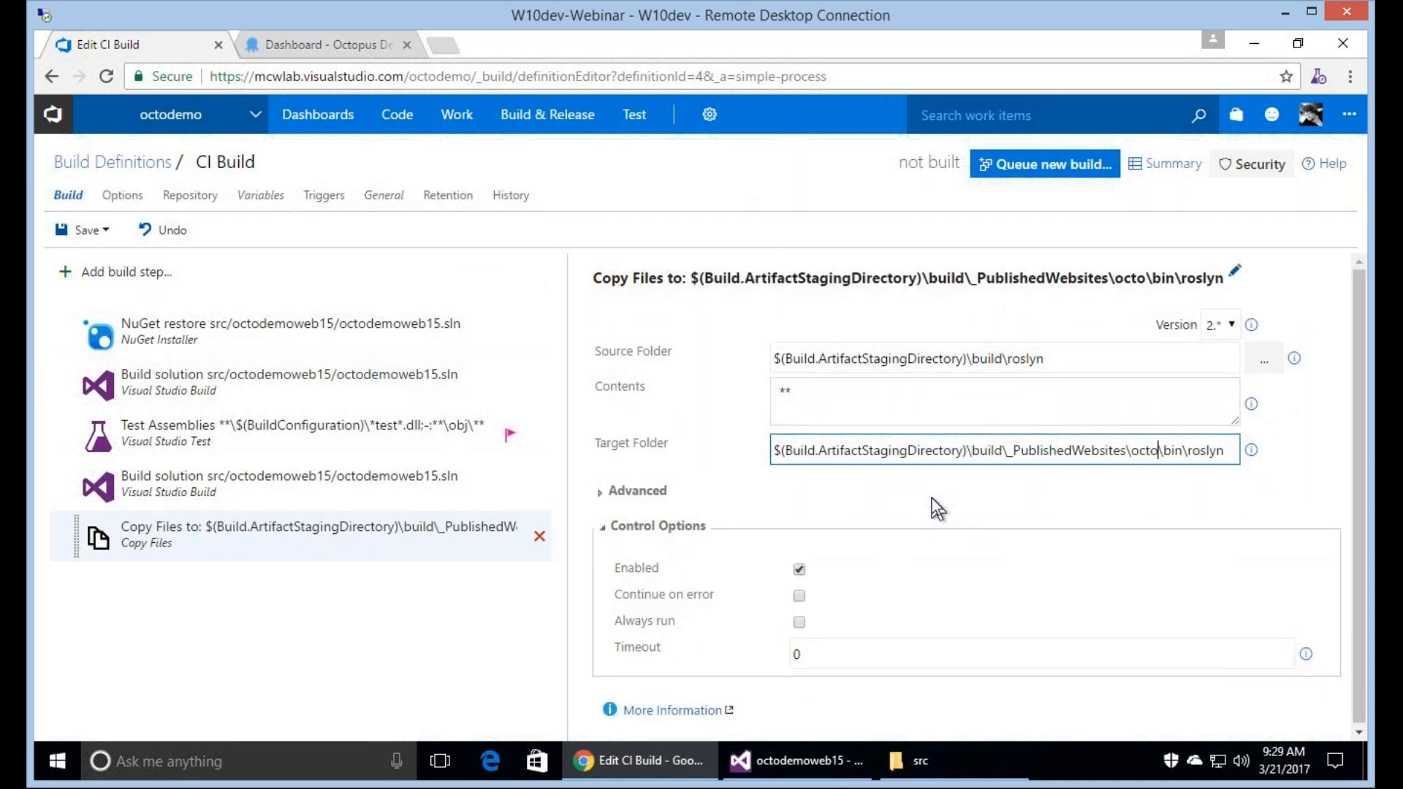
text(demoweb)
key(End)
key(Home)
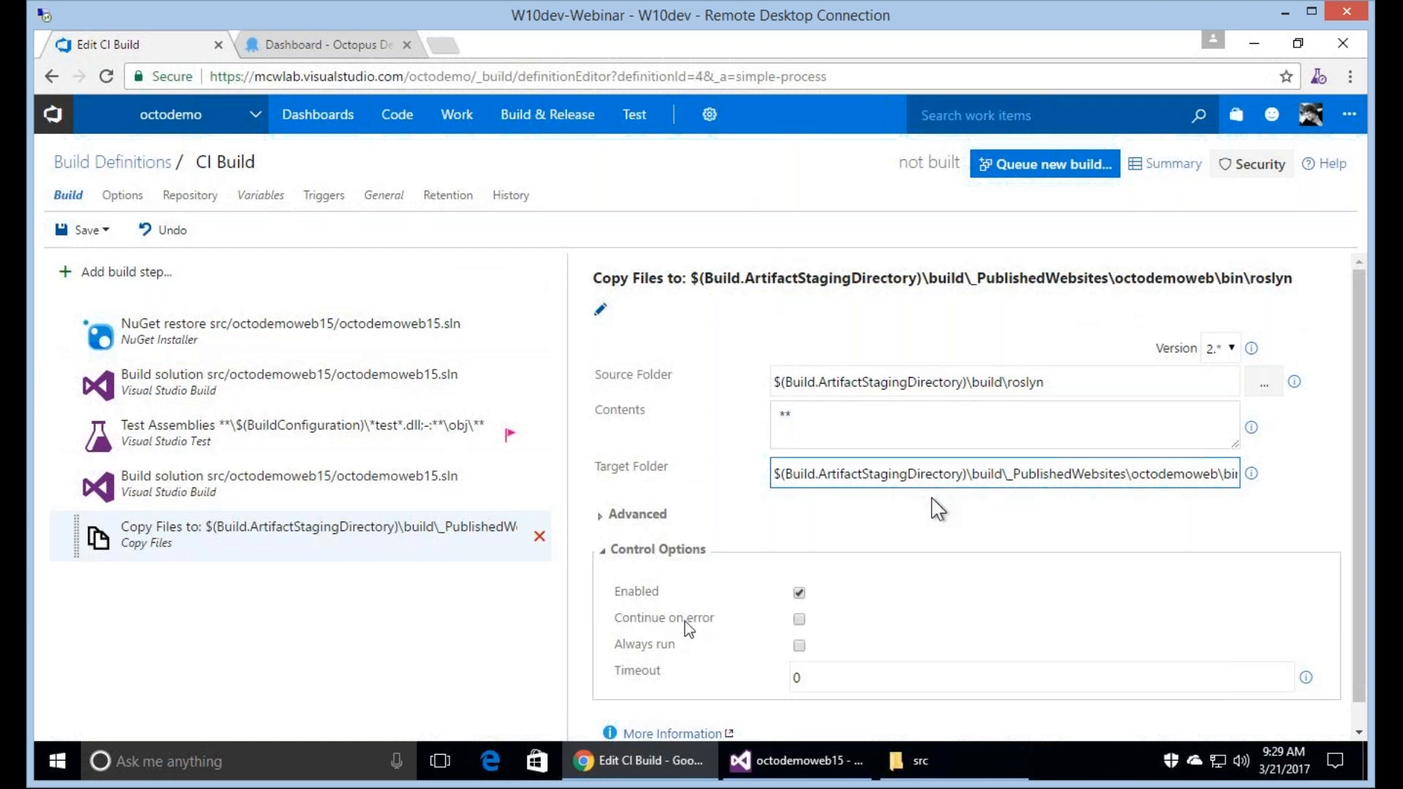
Review the settings of each build step in order, from the NuGet restore through Copy Files.
click(319, 351)
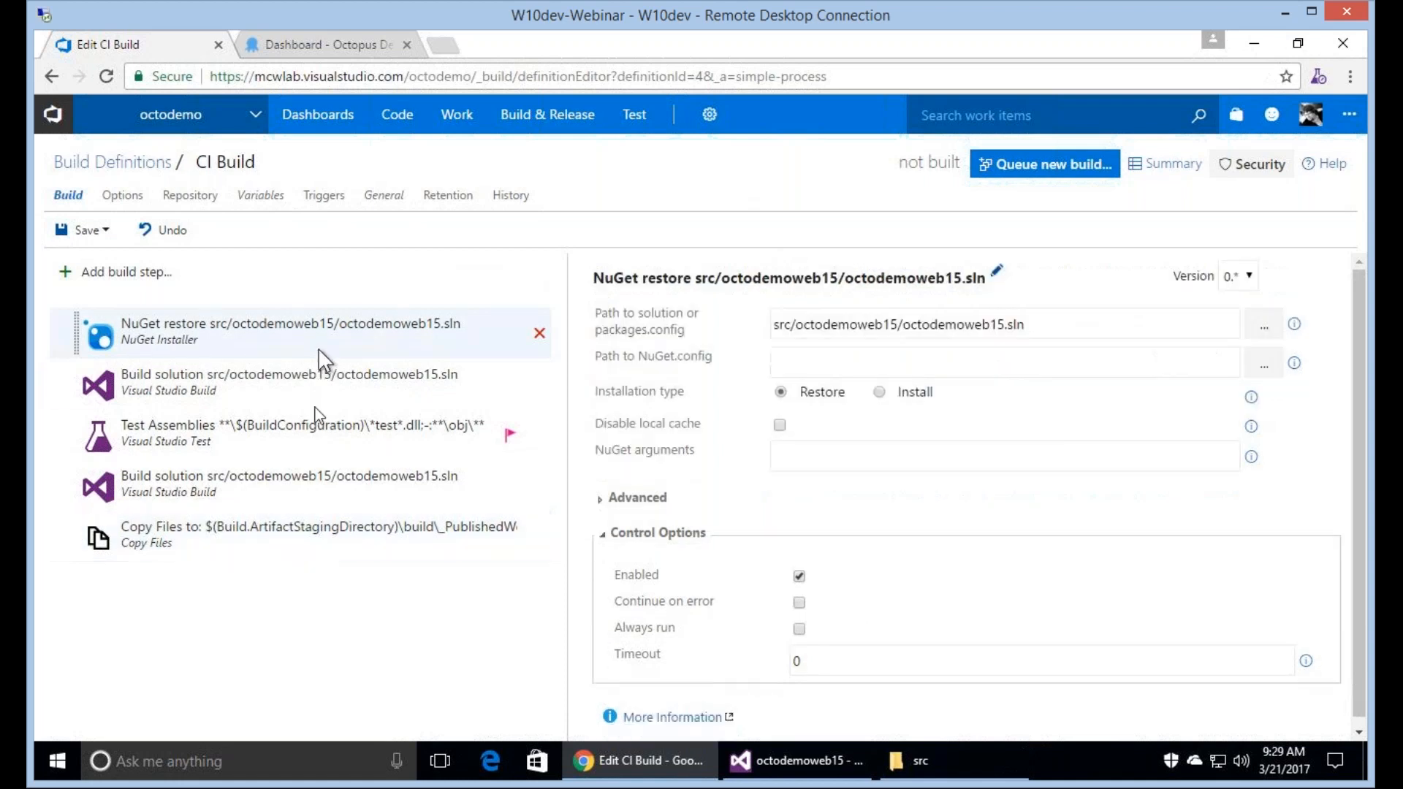
click(315, 405)
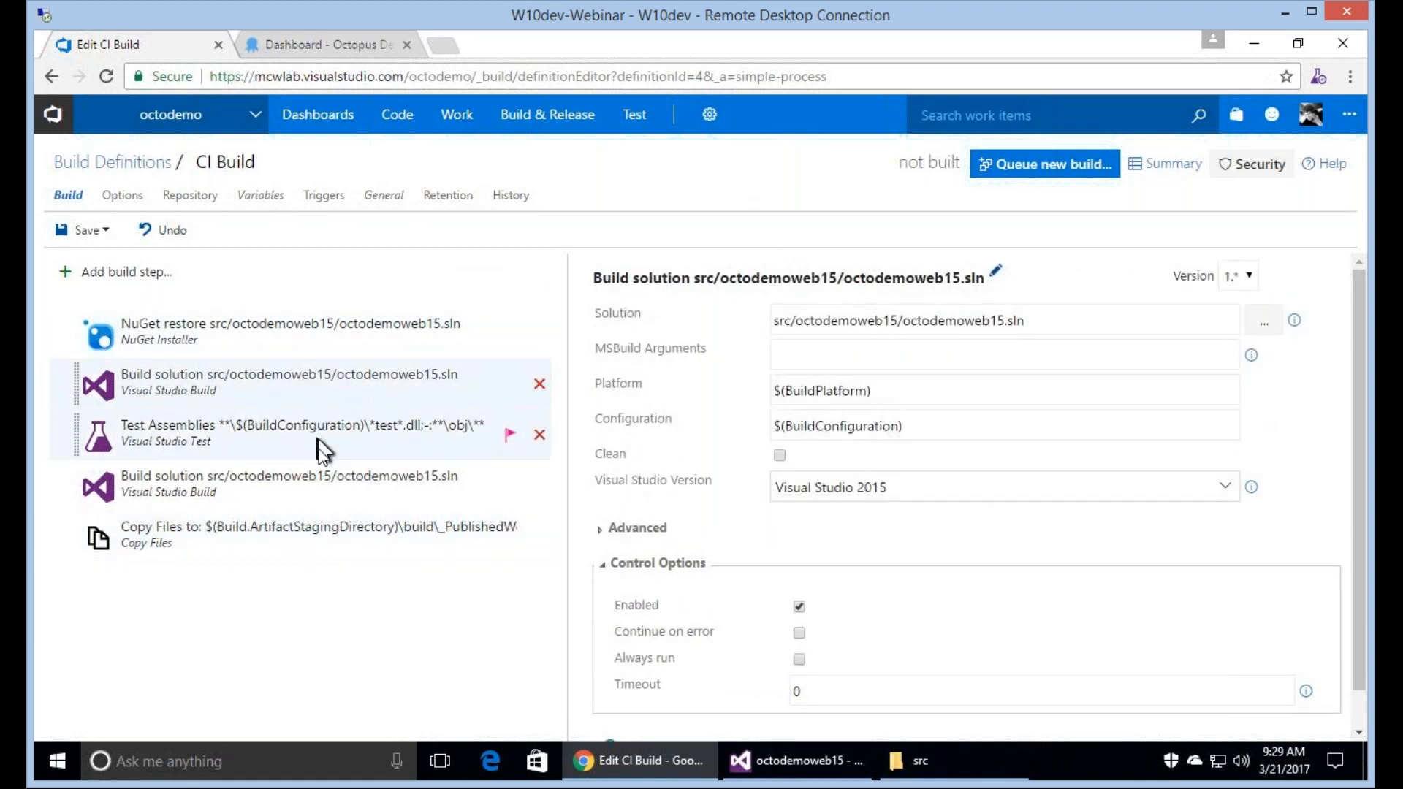
click(322, 449)
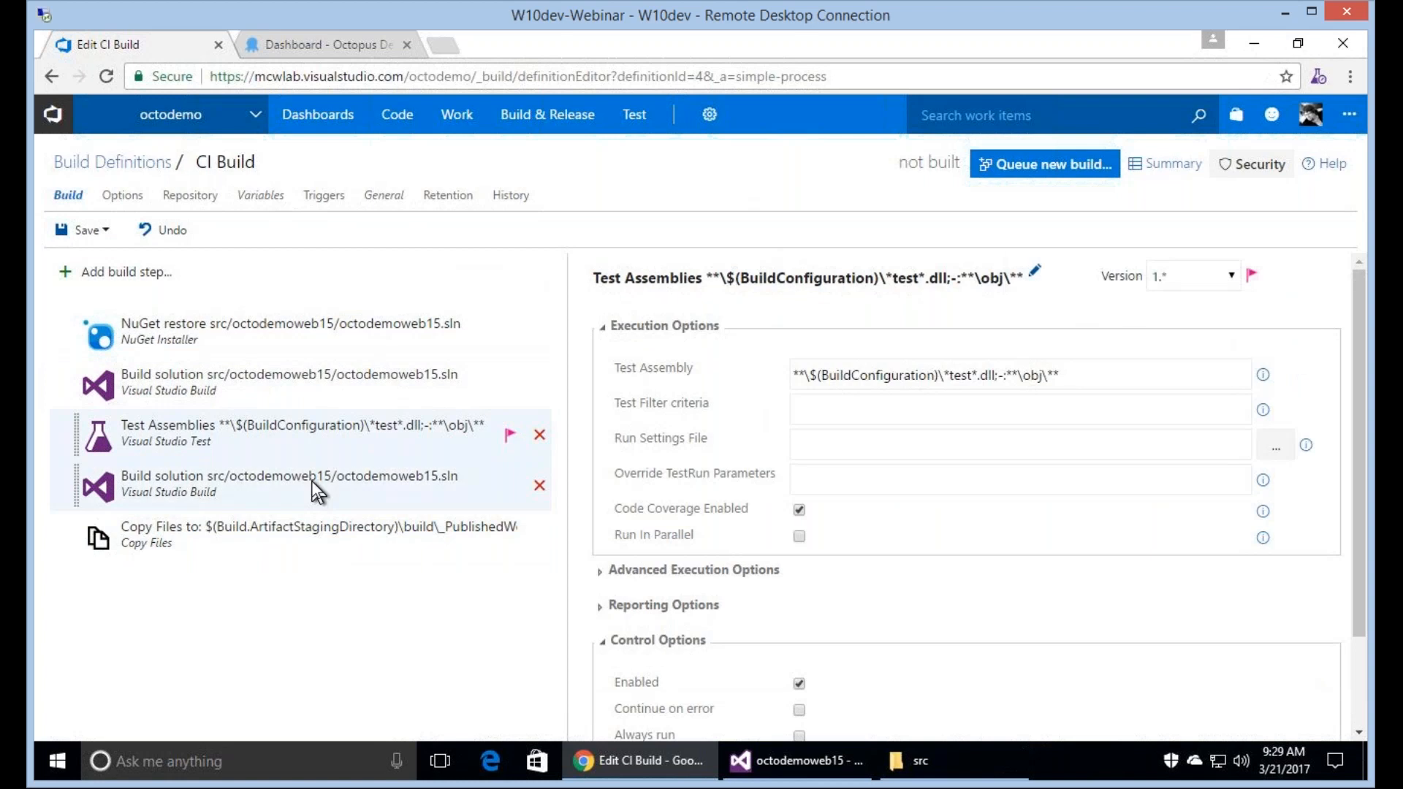
click(313, 482)
click(382, 548)
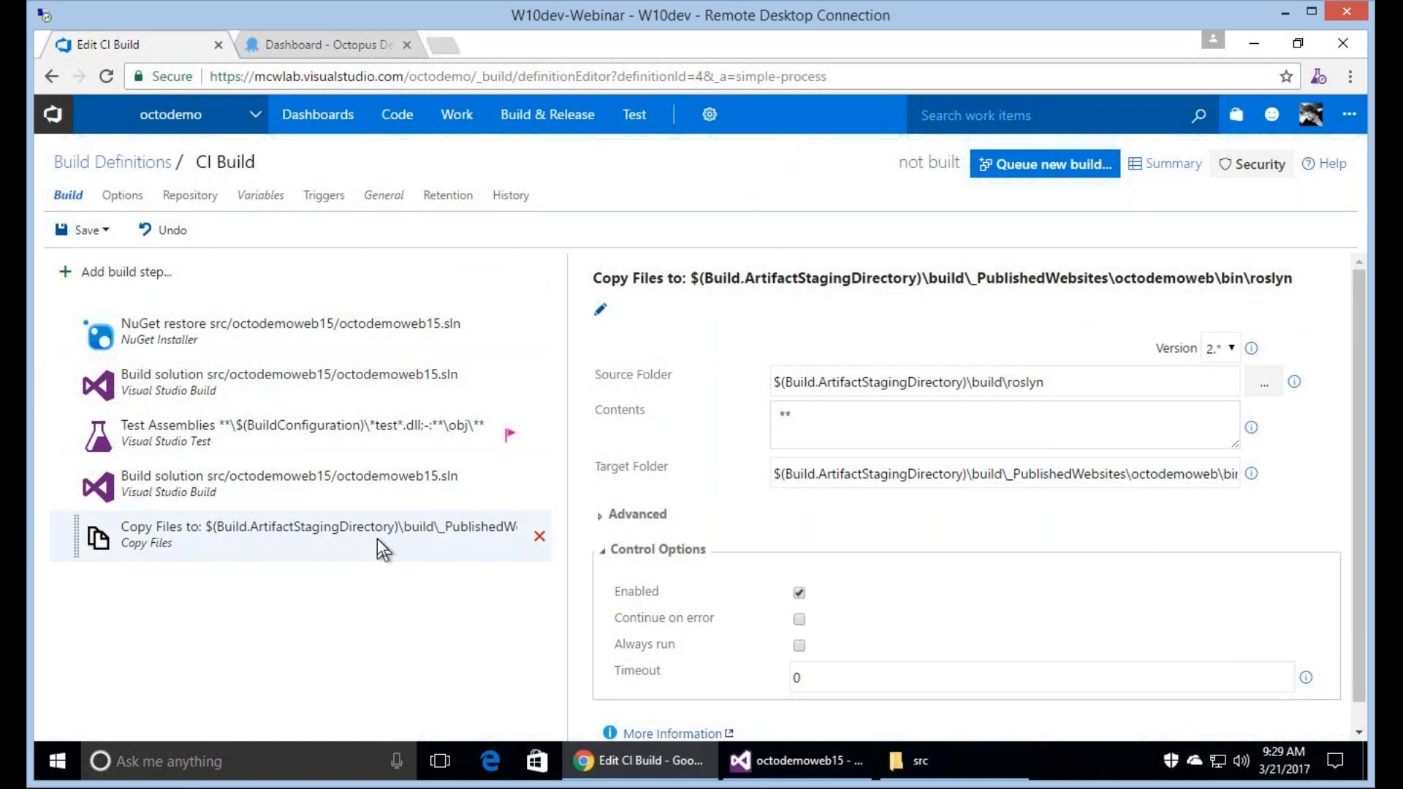
Add the Package Application and Push Package(s) to Octopus tasks from the task catalog's Package category to the build.
click(102, 277)
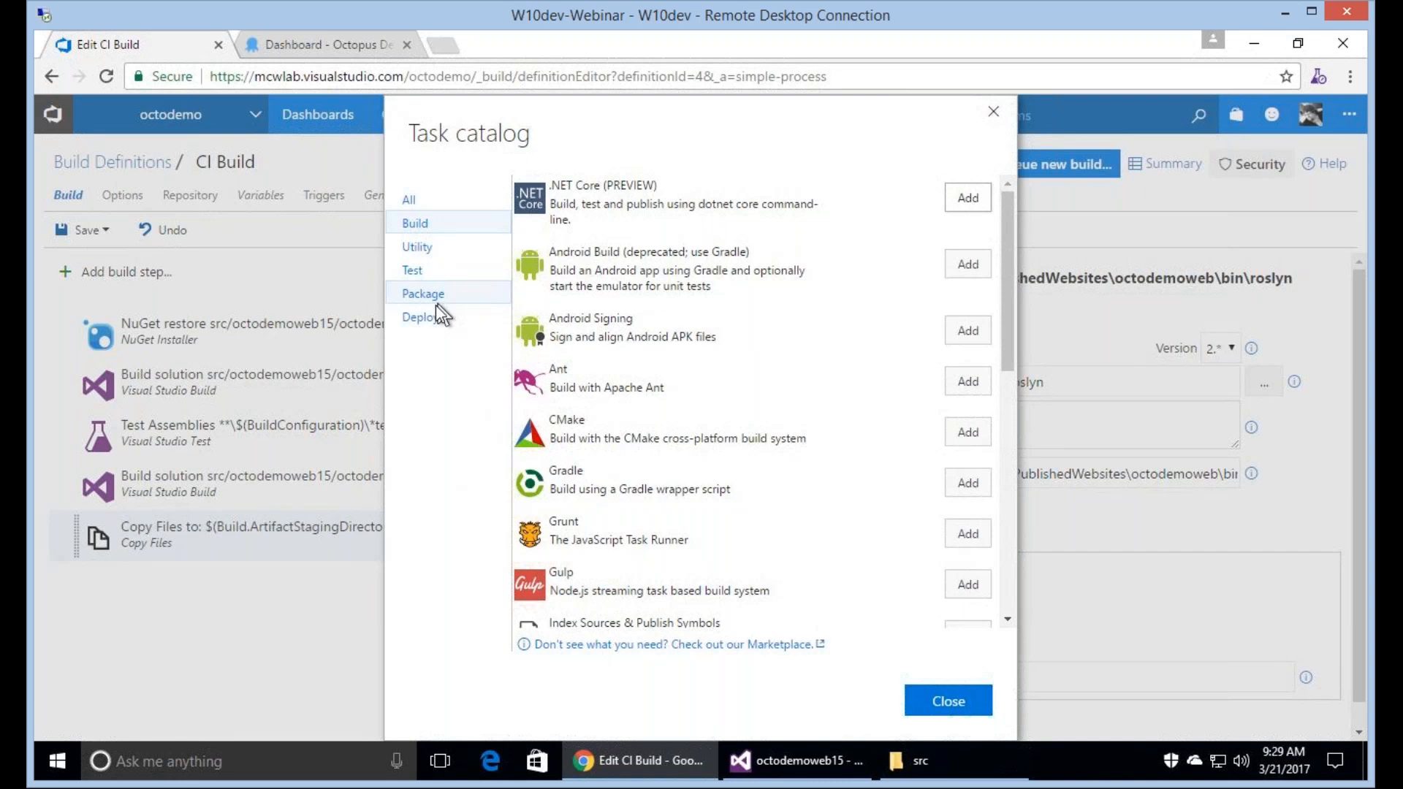
click(439, 312)
click(439, 300)
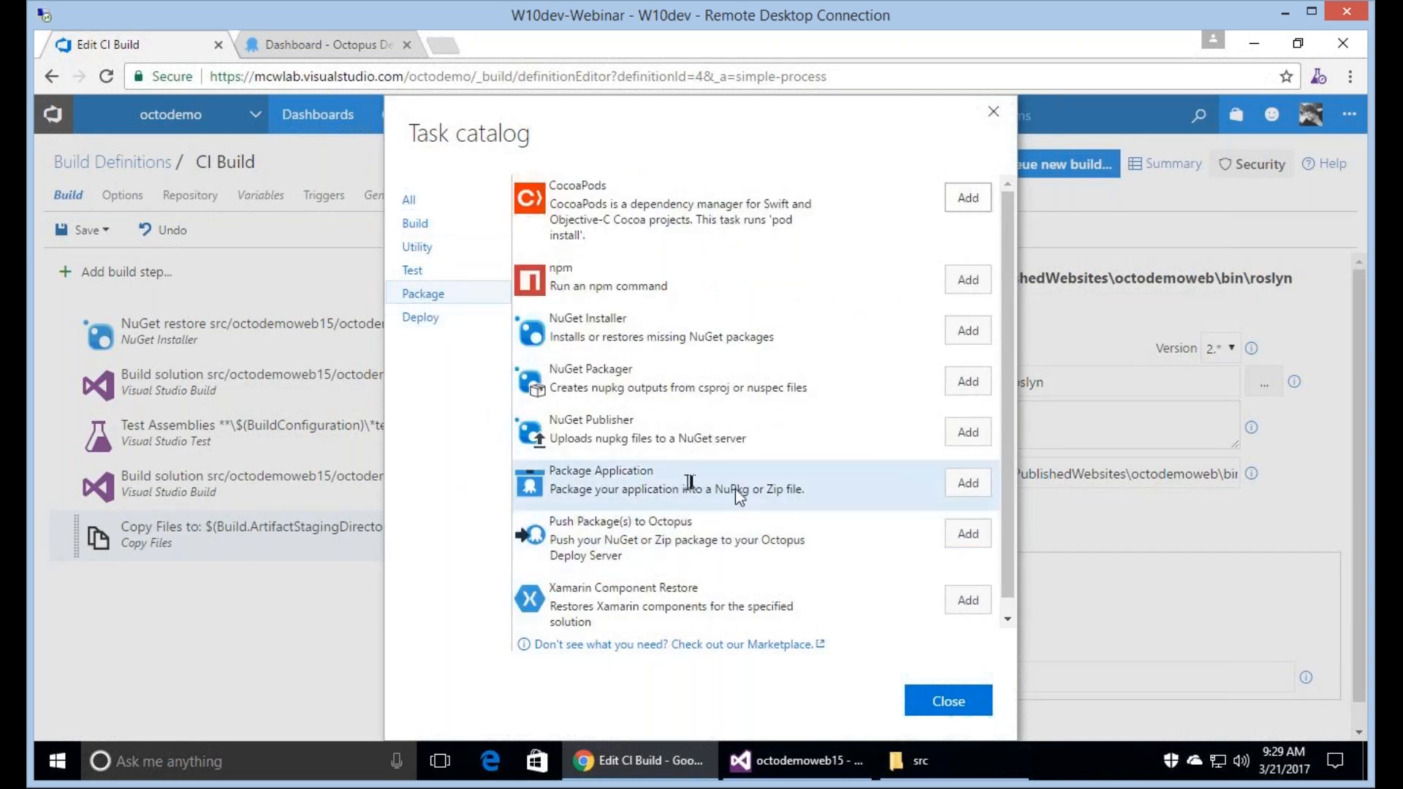
click(962, 481)
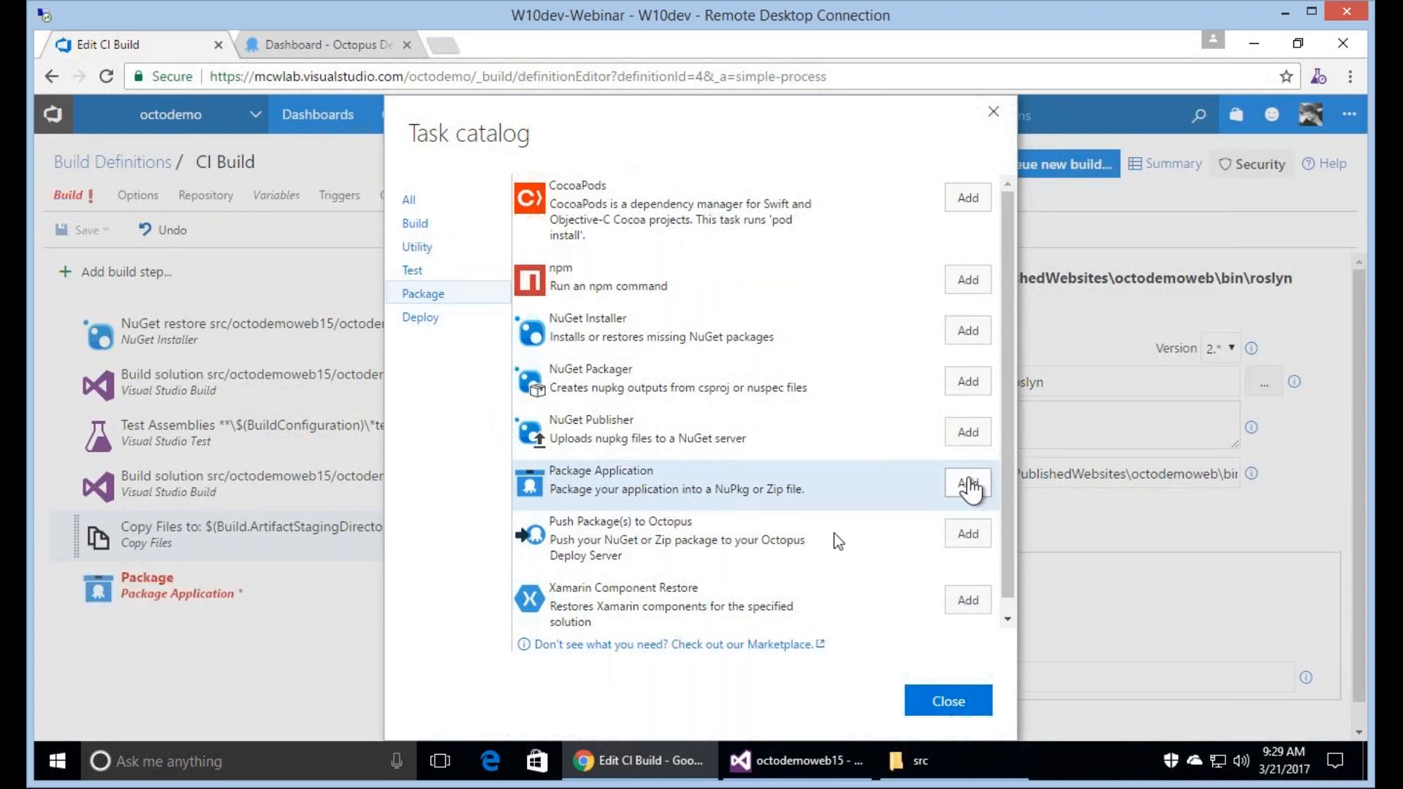
click(969, 536)
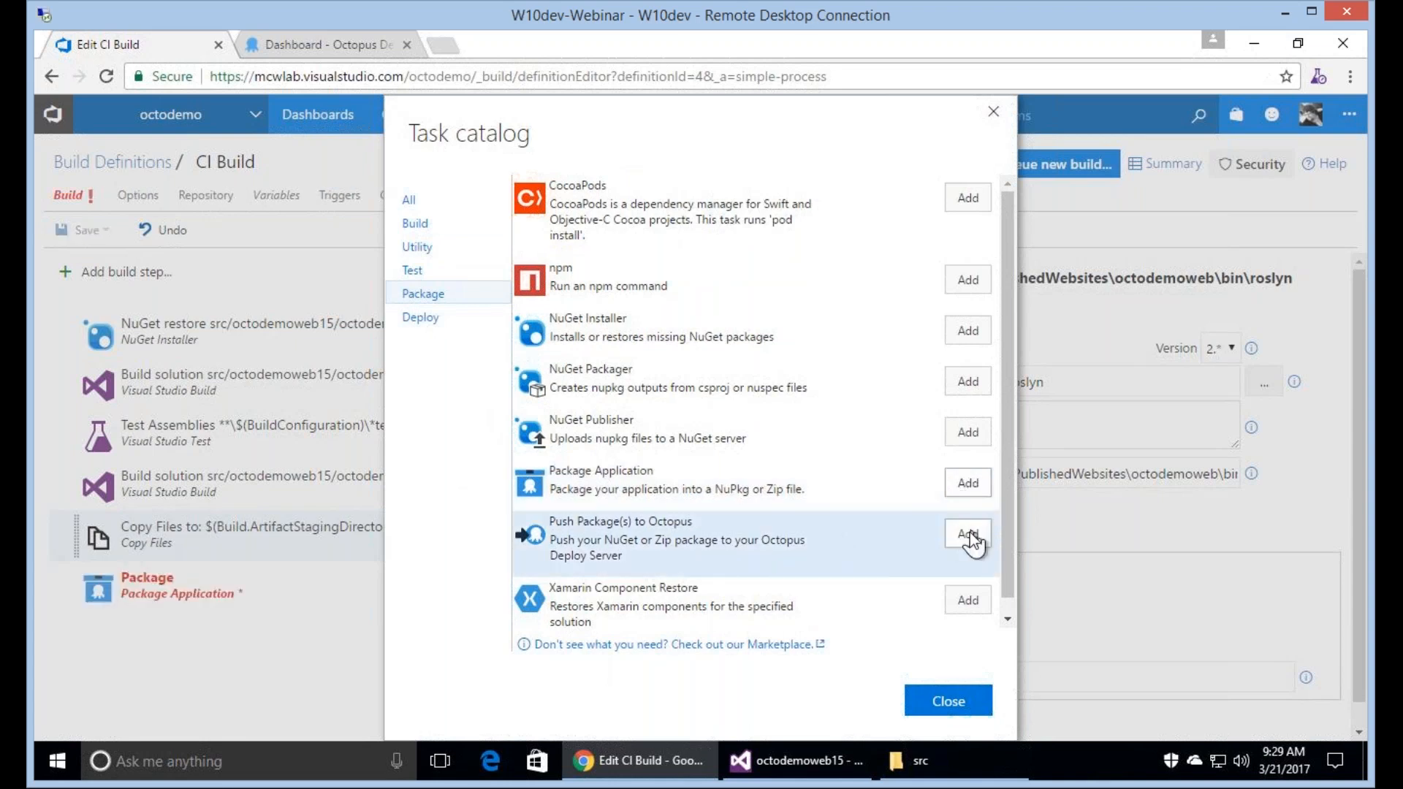
click(969, 715)
Set the Package Application step's package ID to LiveDemo and its package version to $(OctoVersion).
click(335, 597)
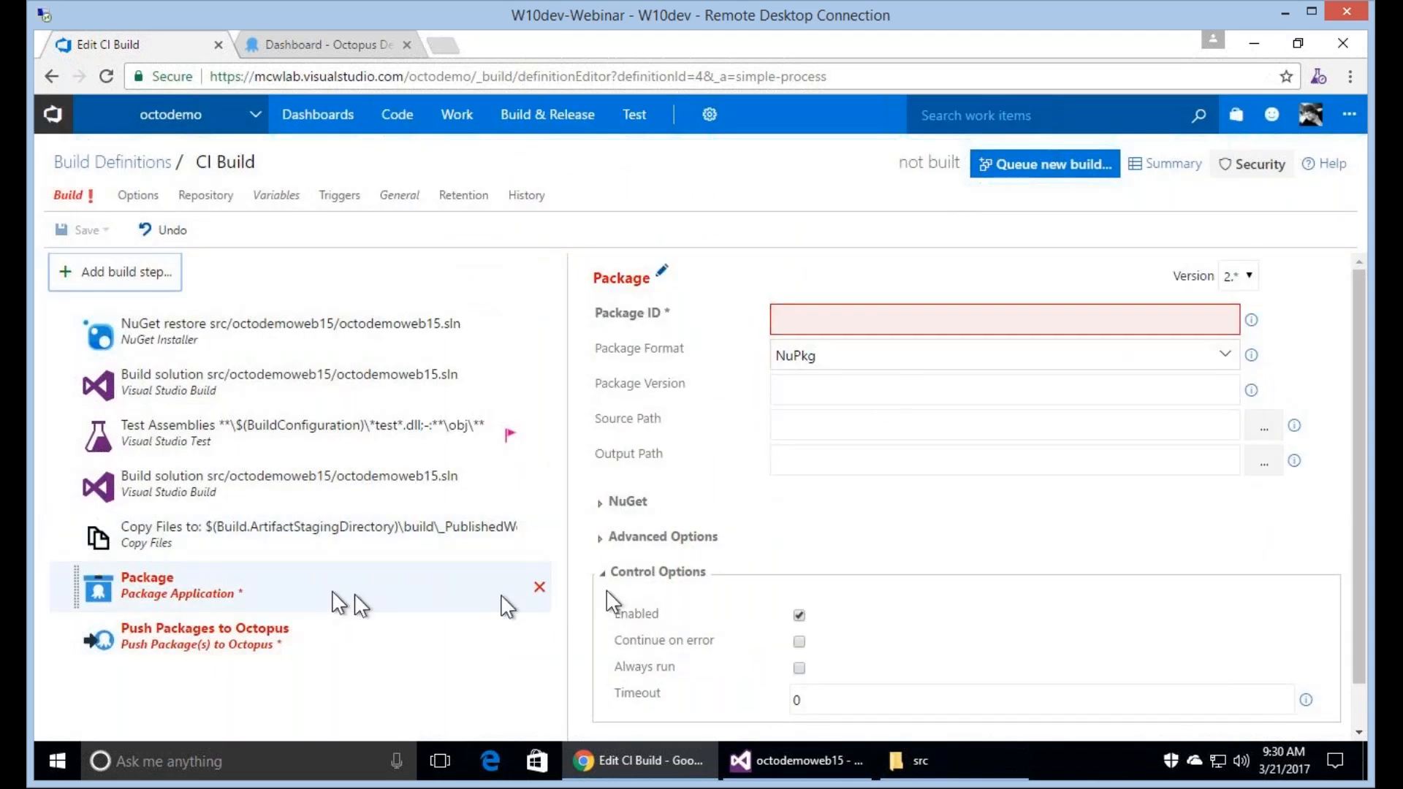
click(833, 321)
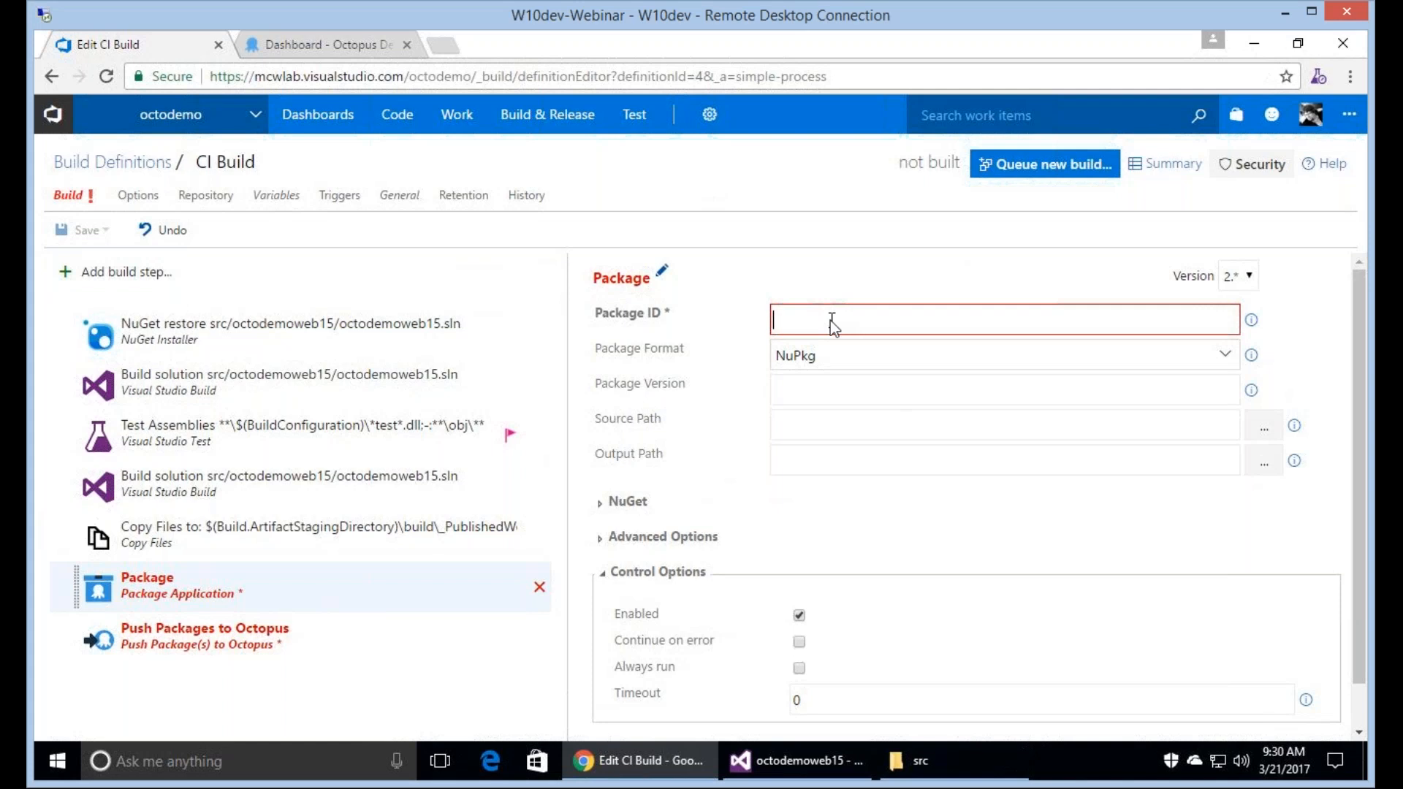
text(LiveDemo)
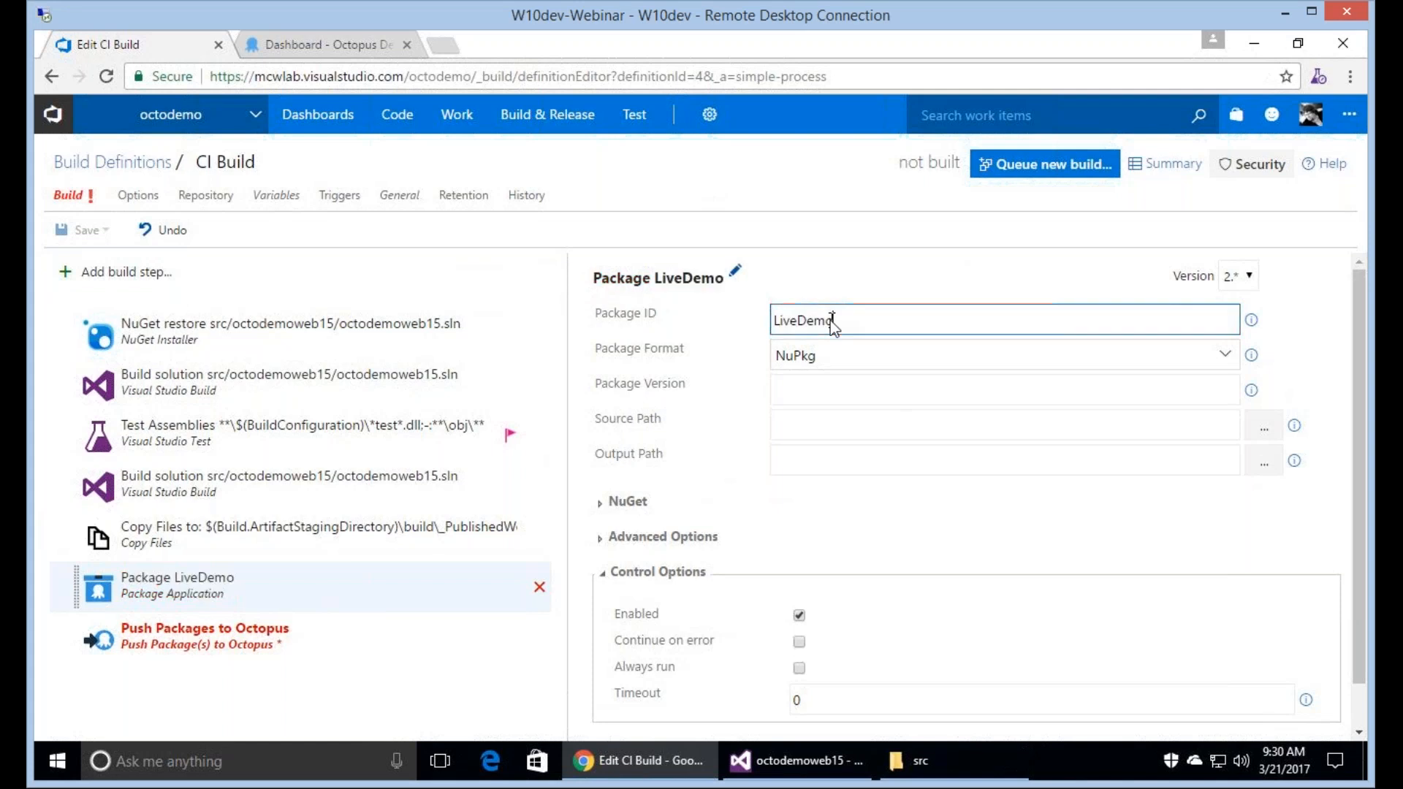
click(835, 395)
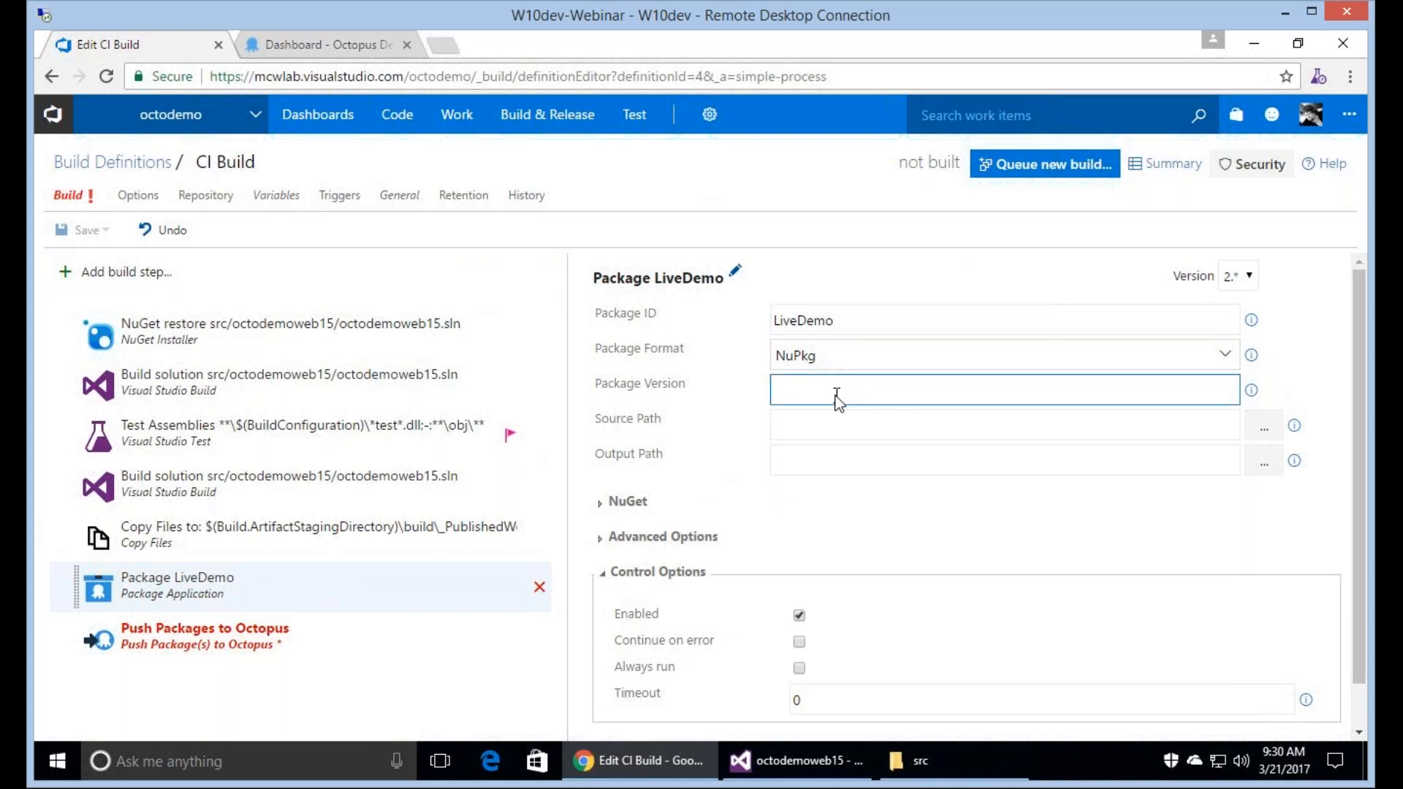
text($(OctoVersion))
Copy the Copy Files target folder into the package step's source path and set its output path to $(Build.ArtifactStagingDirectory)\packages.
click(853, 418)
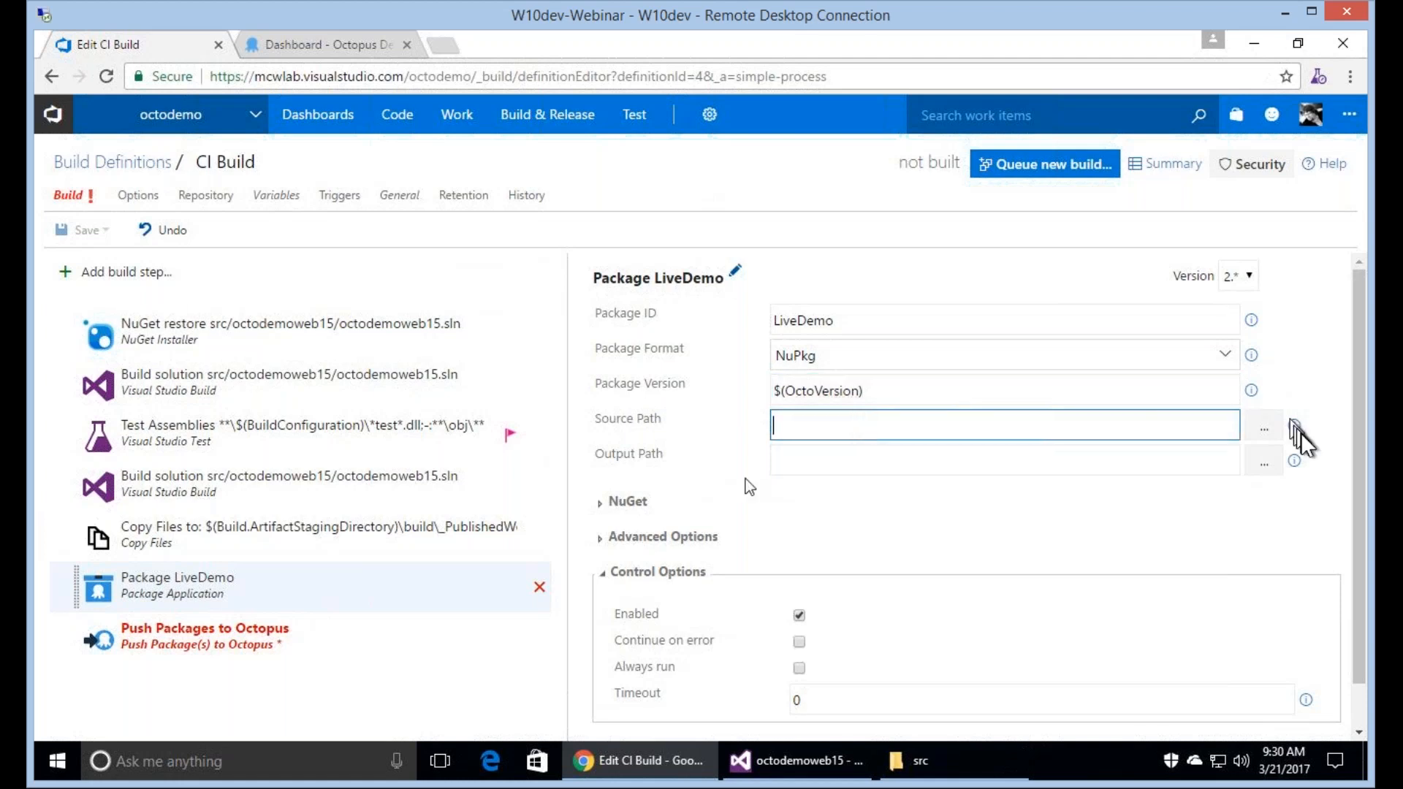
click(311, 544)
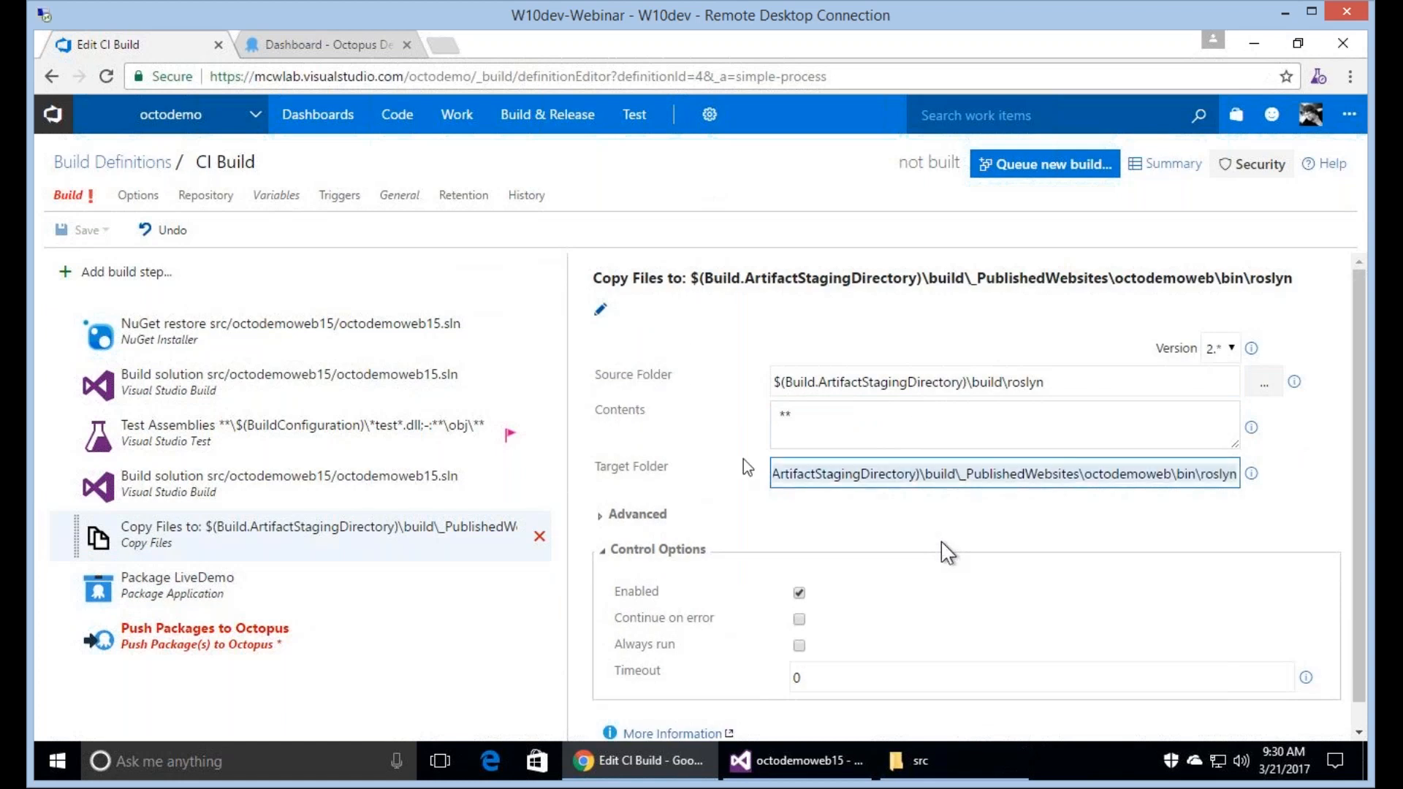
click(178, 584)
click(797, 425)
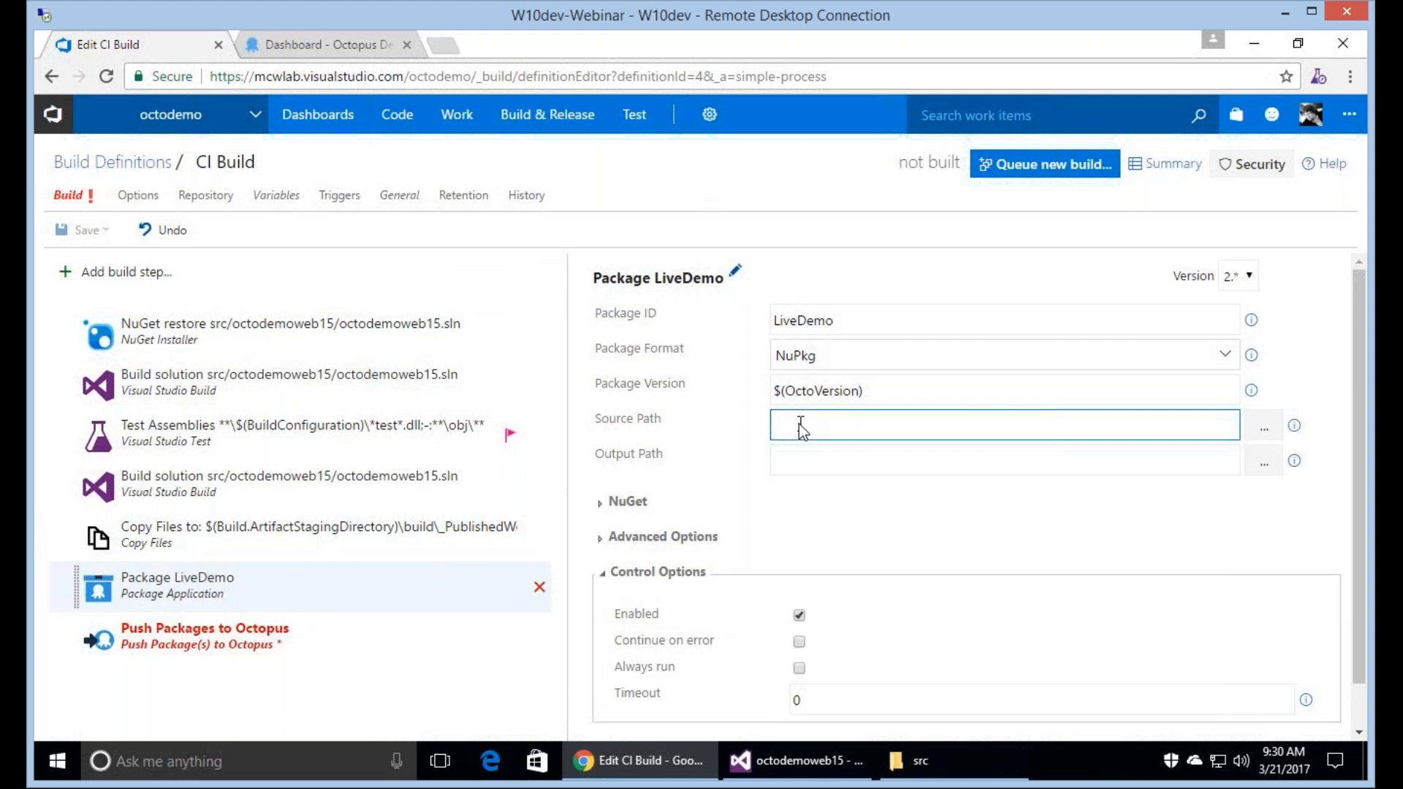
key(ctrl+v)
click(865, 476)
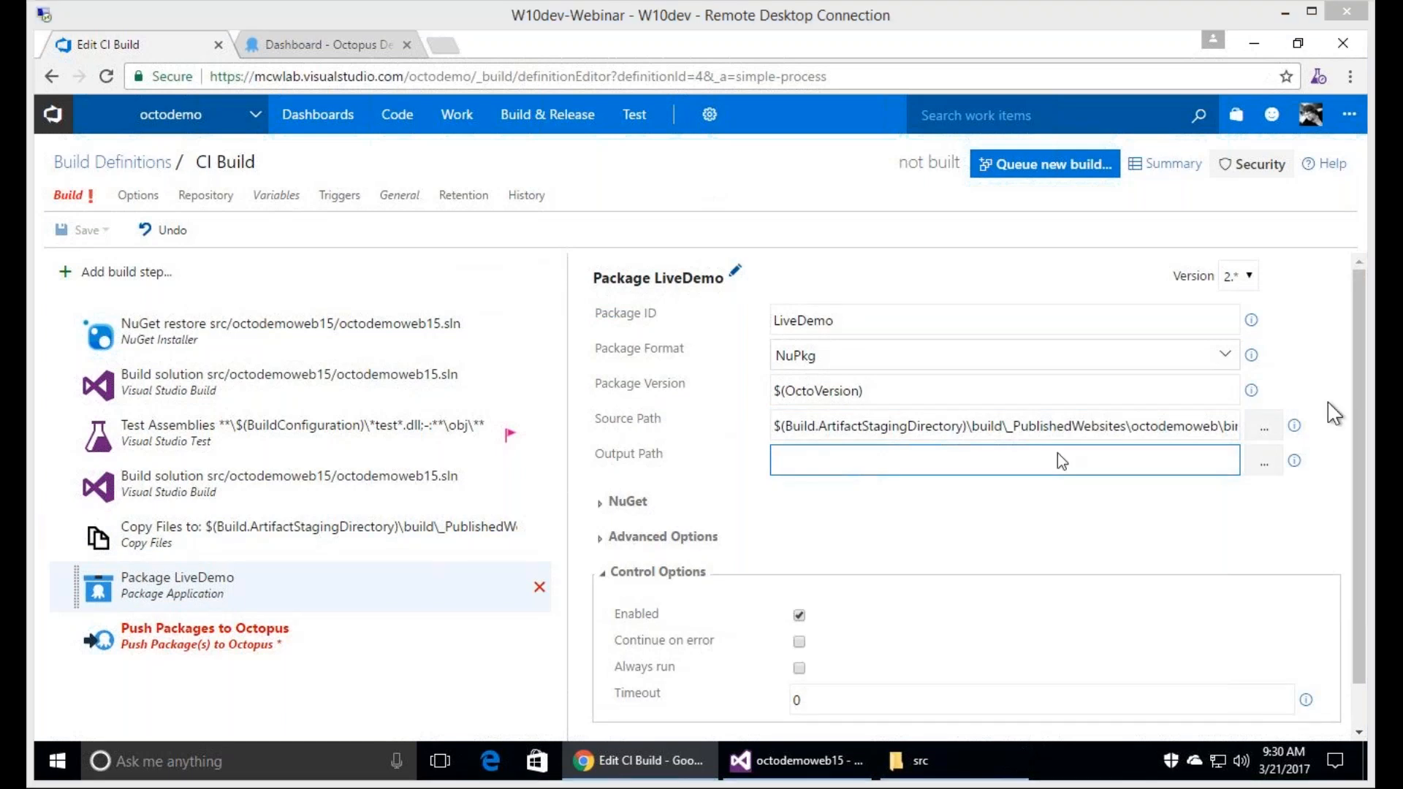
key(ctrl+v)
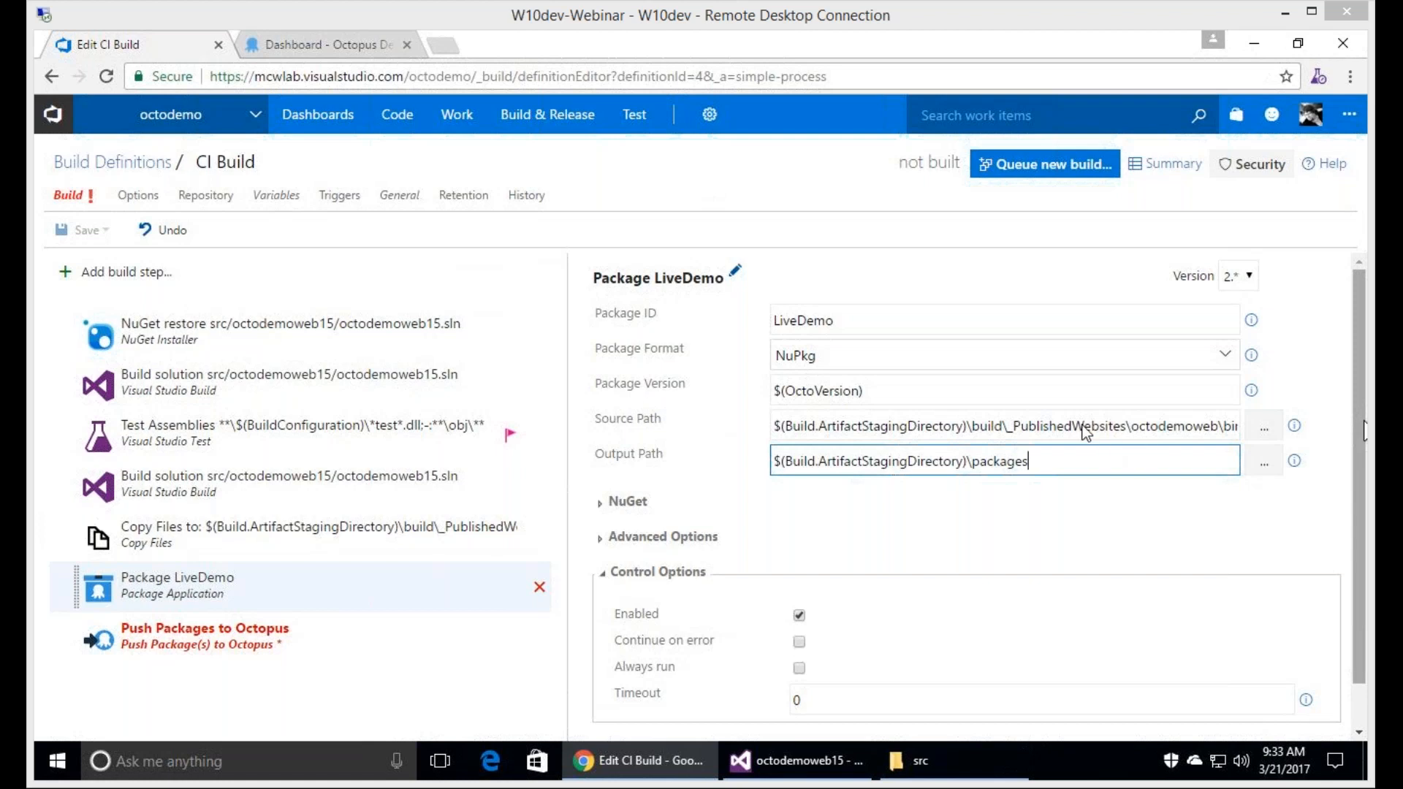
Shorten the Package LiveDemo step's source path to $(Build.ArtifactStagingDirectory)\build\_PublishedWebsites\octodemoweb.
click(1143, 425)
key(End)
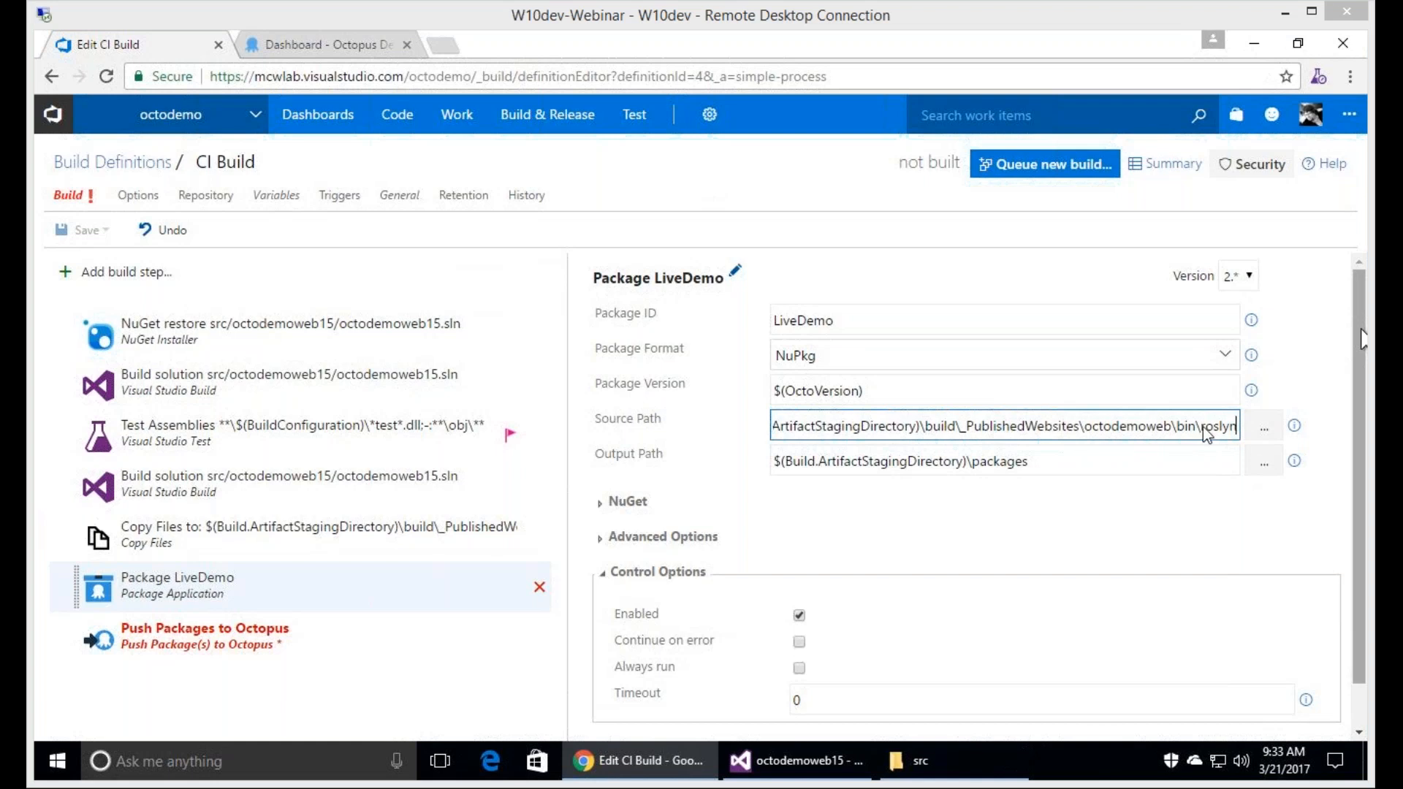
key(Left)
key(Left)
key(shift+End)
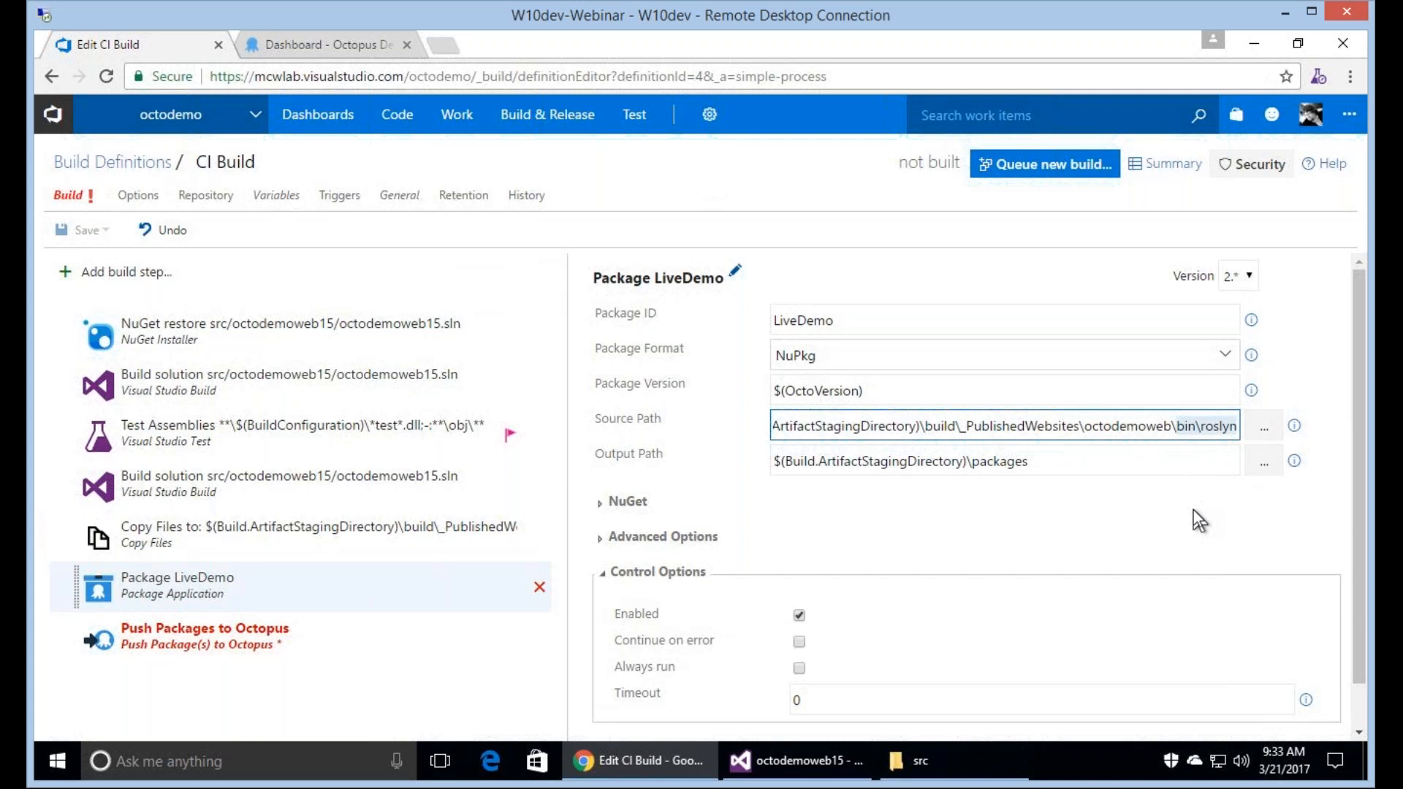
key(Delete)
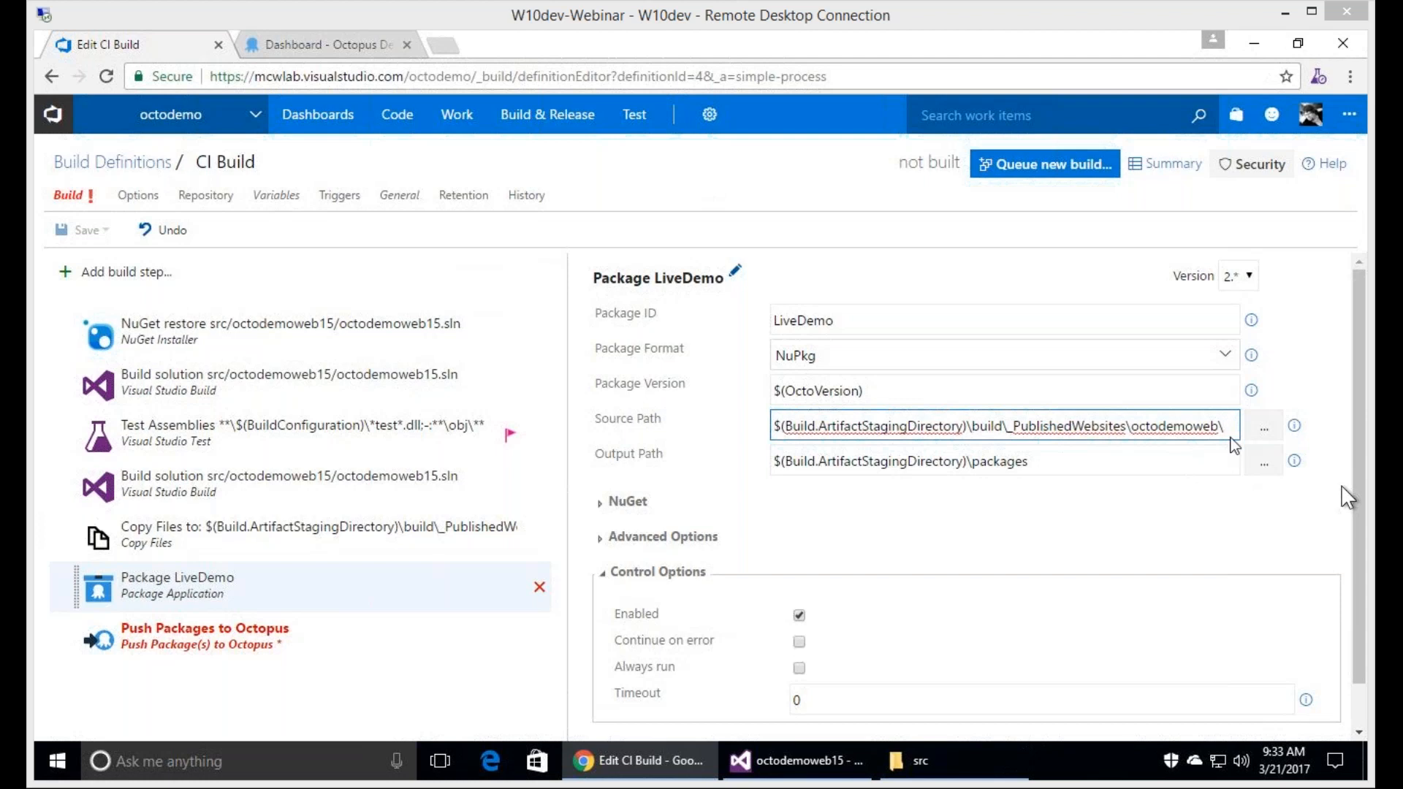
key(BackSpace)
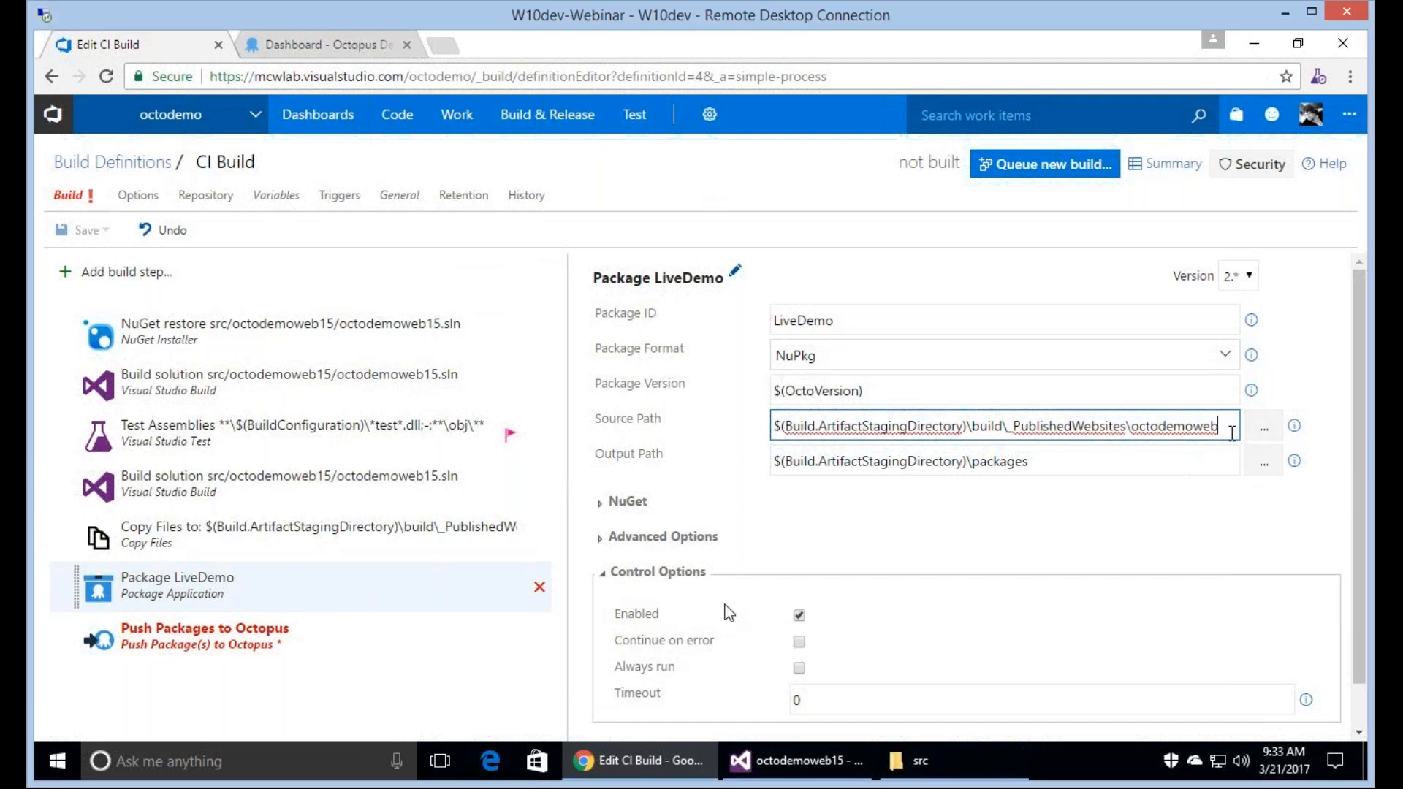
click(345, 572)
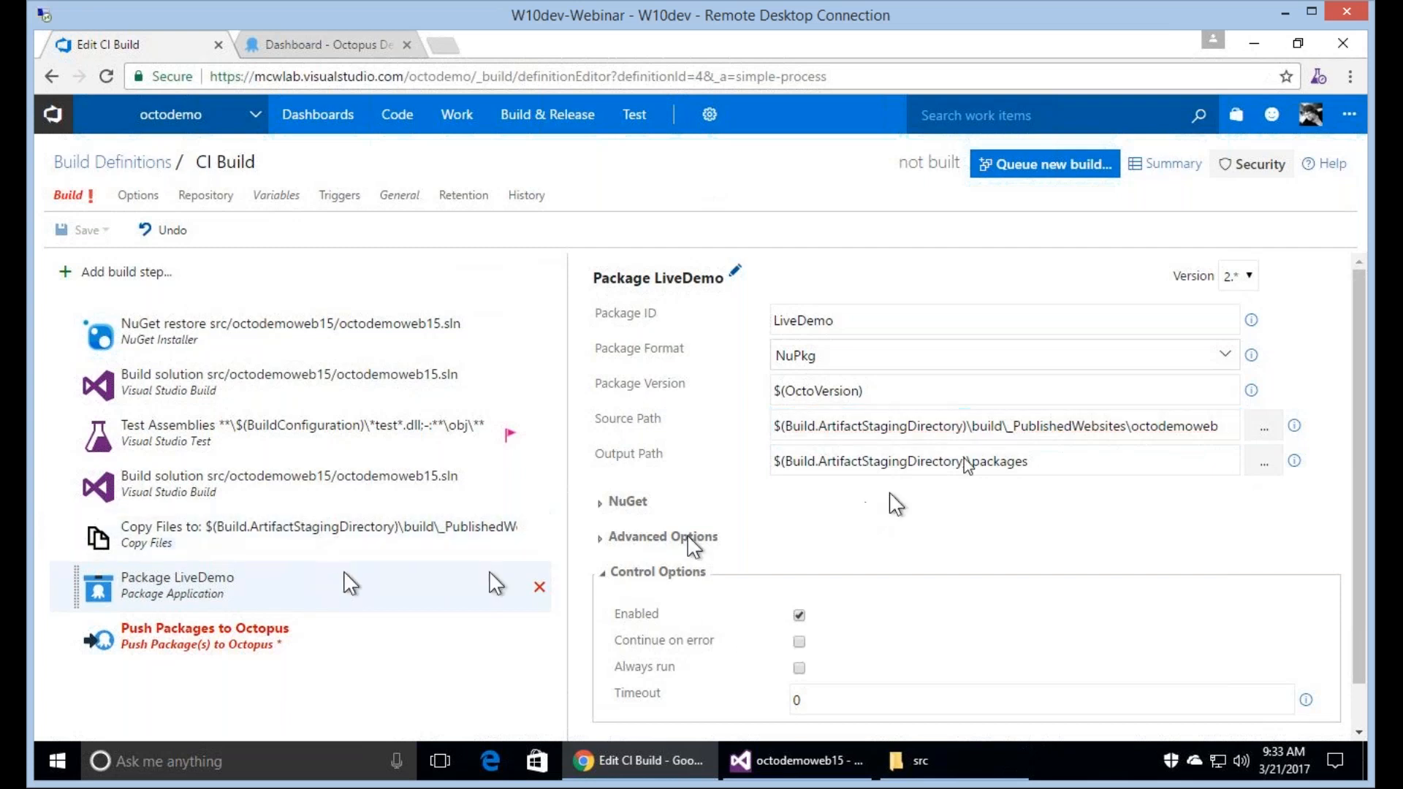
Set the Push Packages step's Octopus Deploy Server to octodemo domain and its package to $(Build.ArtifactStagingDirectory)\packages\*.nupkg, and expand its advanced options.
click(203, 648)
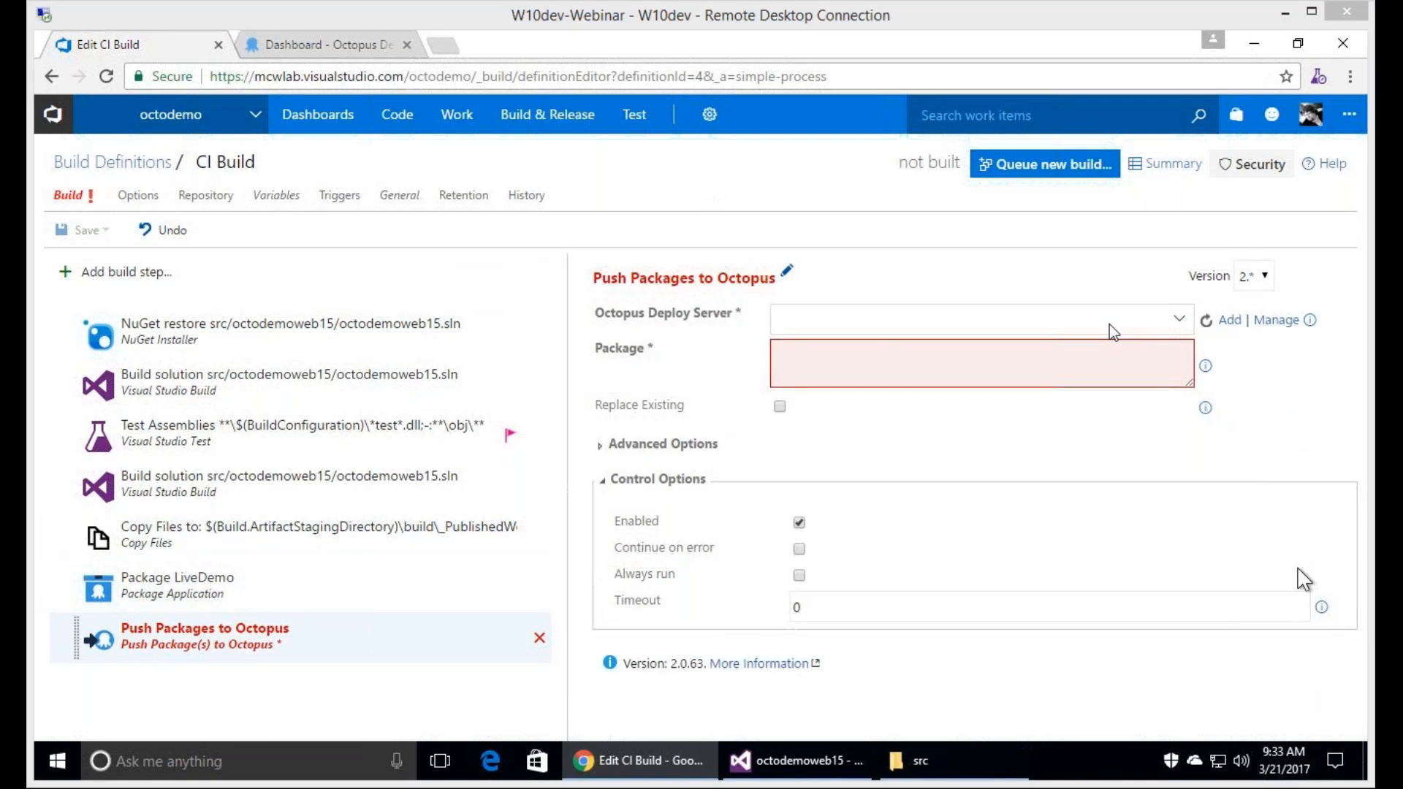
click(1176, 321)
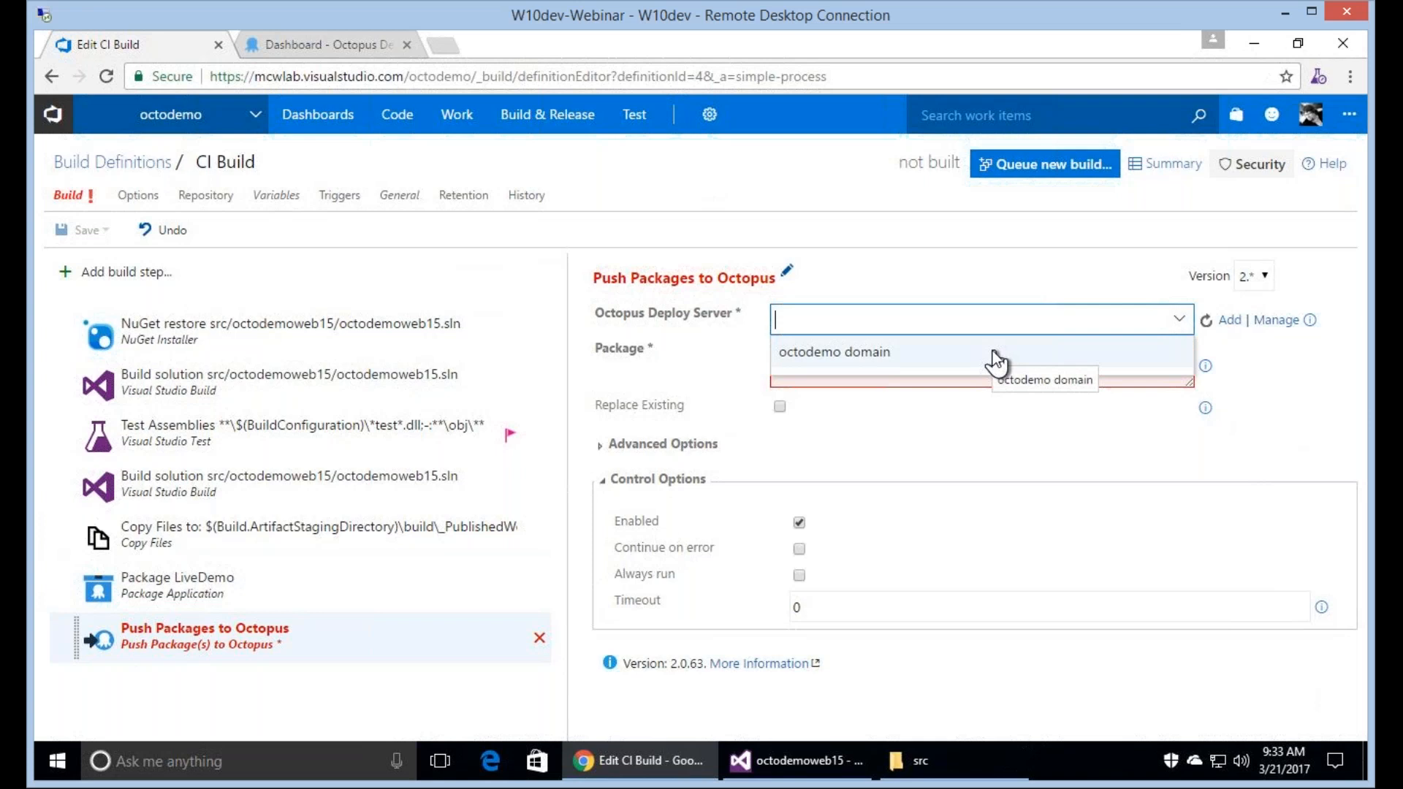
click(995, 356)
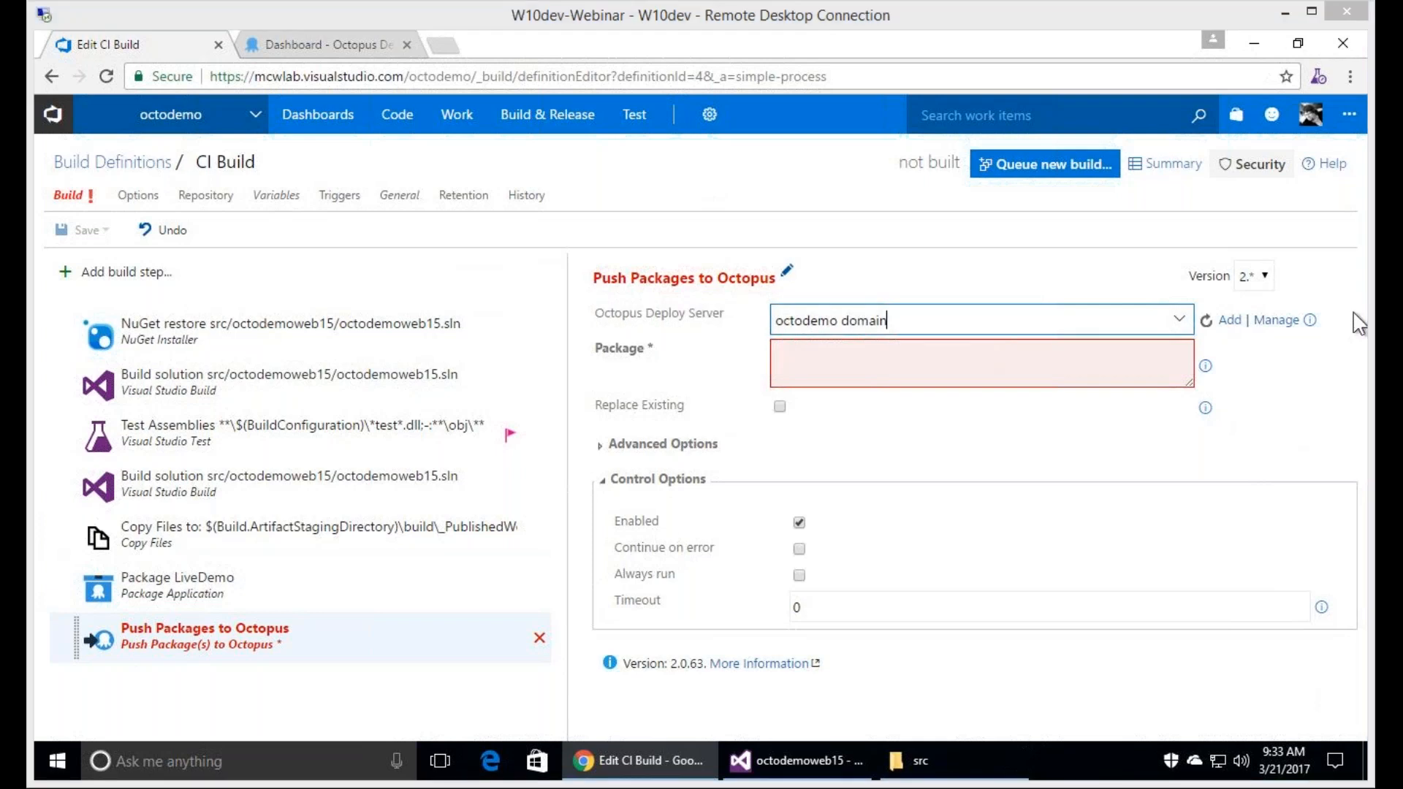
click(1043, 358)
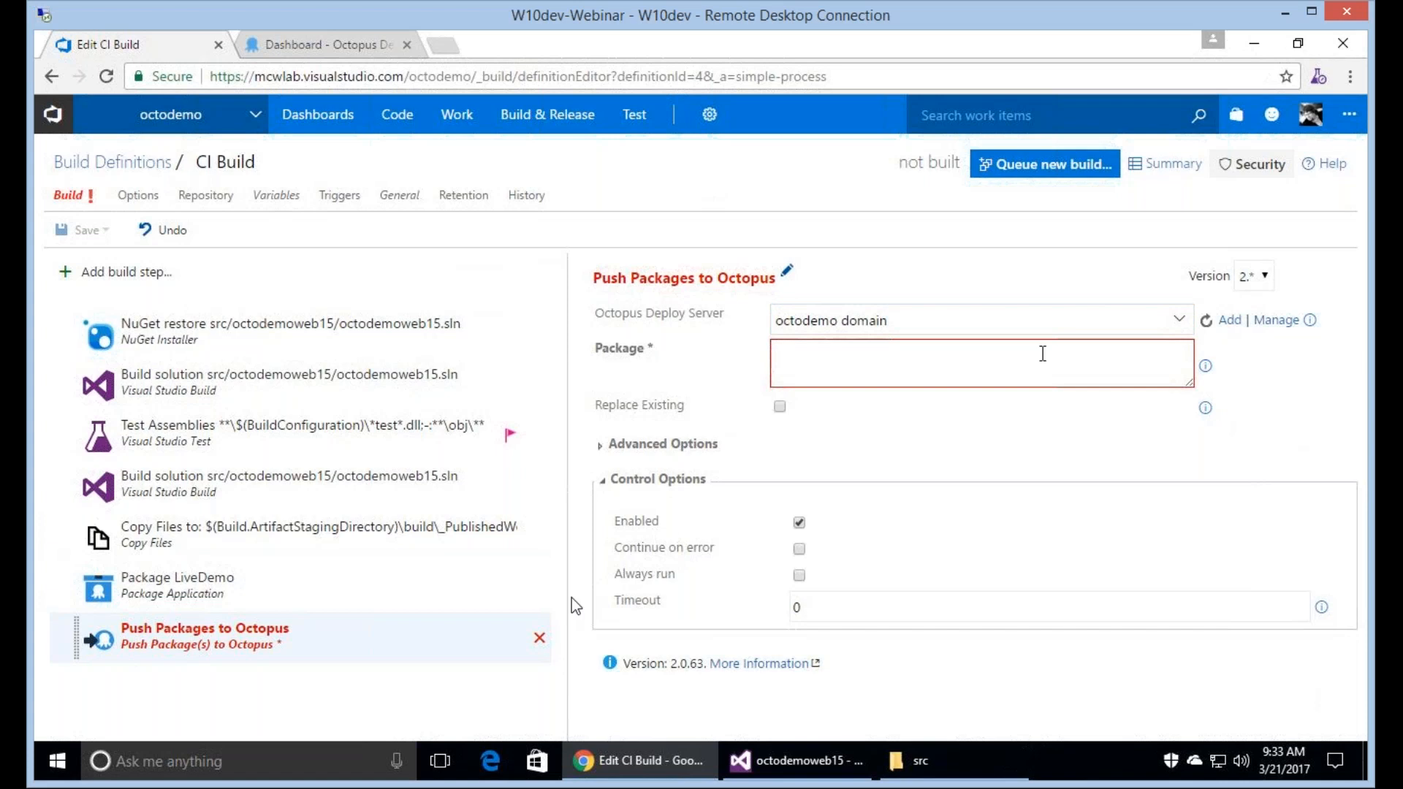
text($(Build.ArtifactStagingDirectory)\packages\*.nupkg)
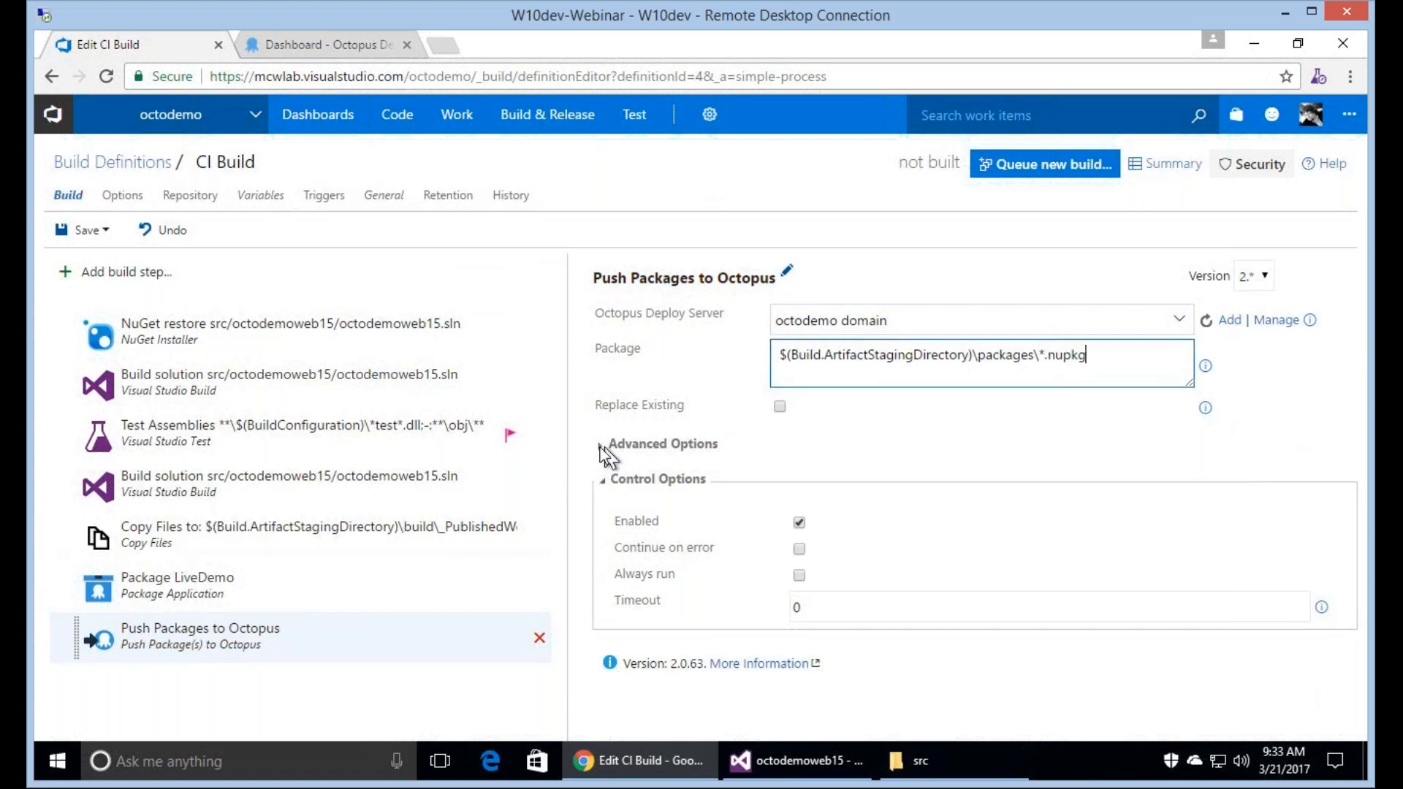
click(600, 447)
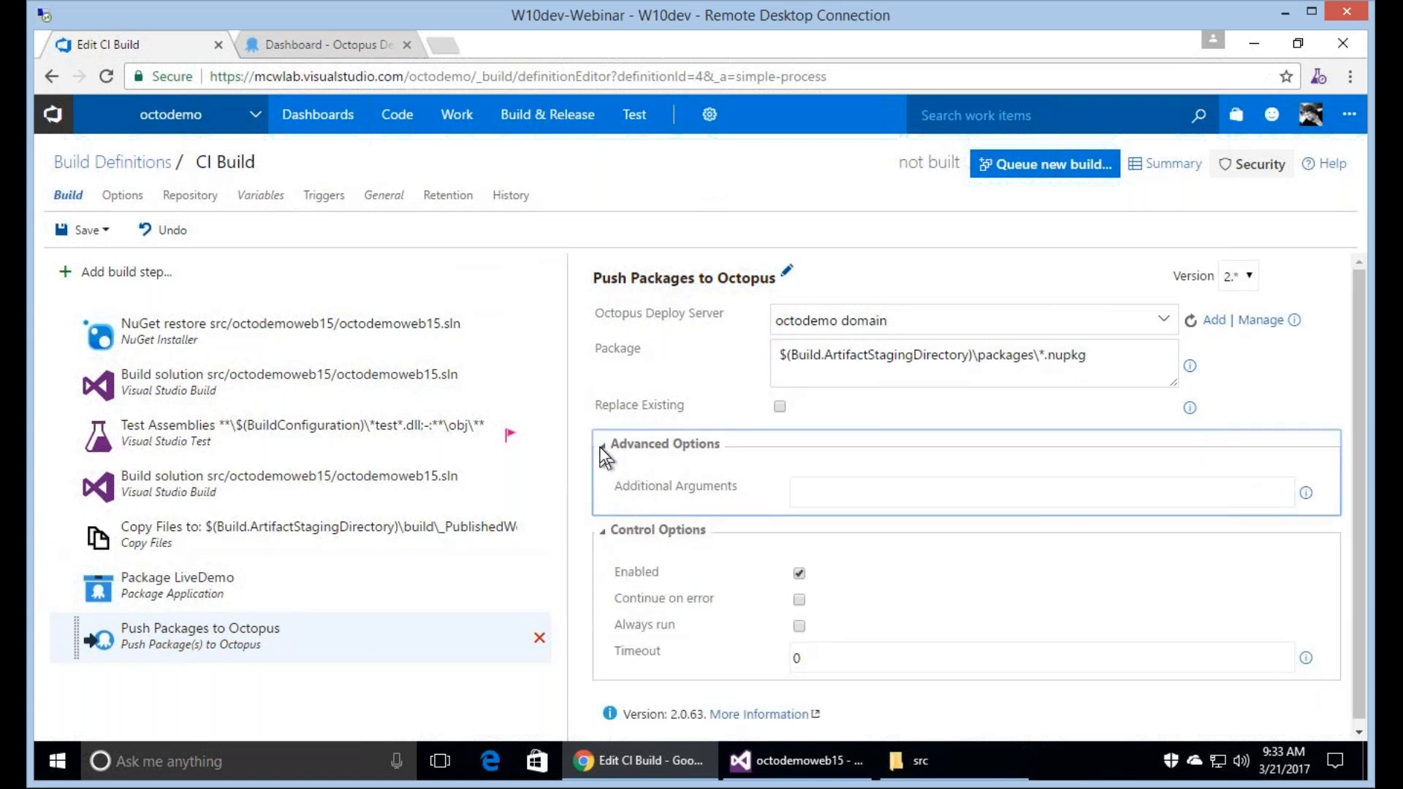
click(842, 495)
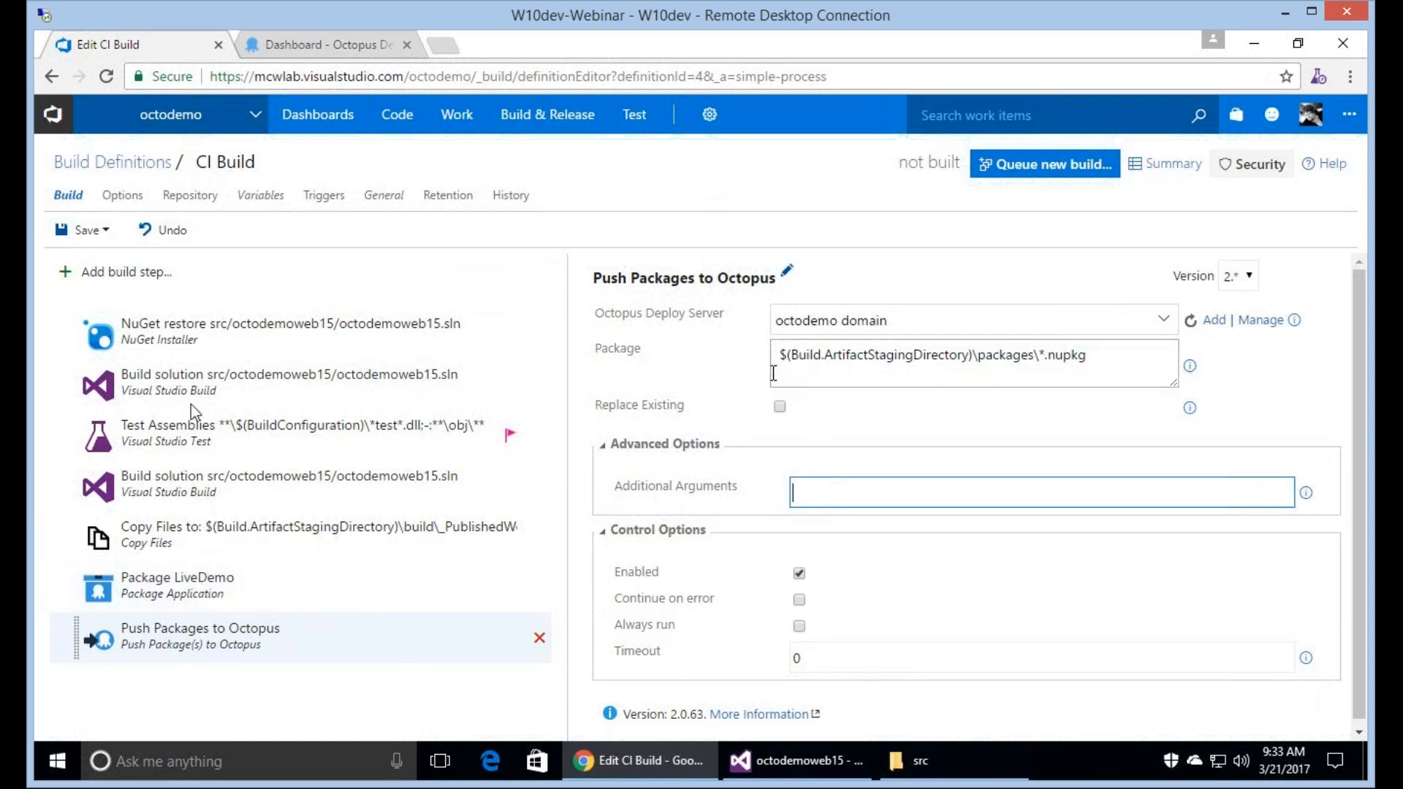
Save the CI Build definition with the description "Added Octopus Package and Push".
click(100, 231)
click(596, 465)
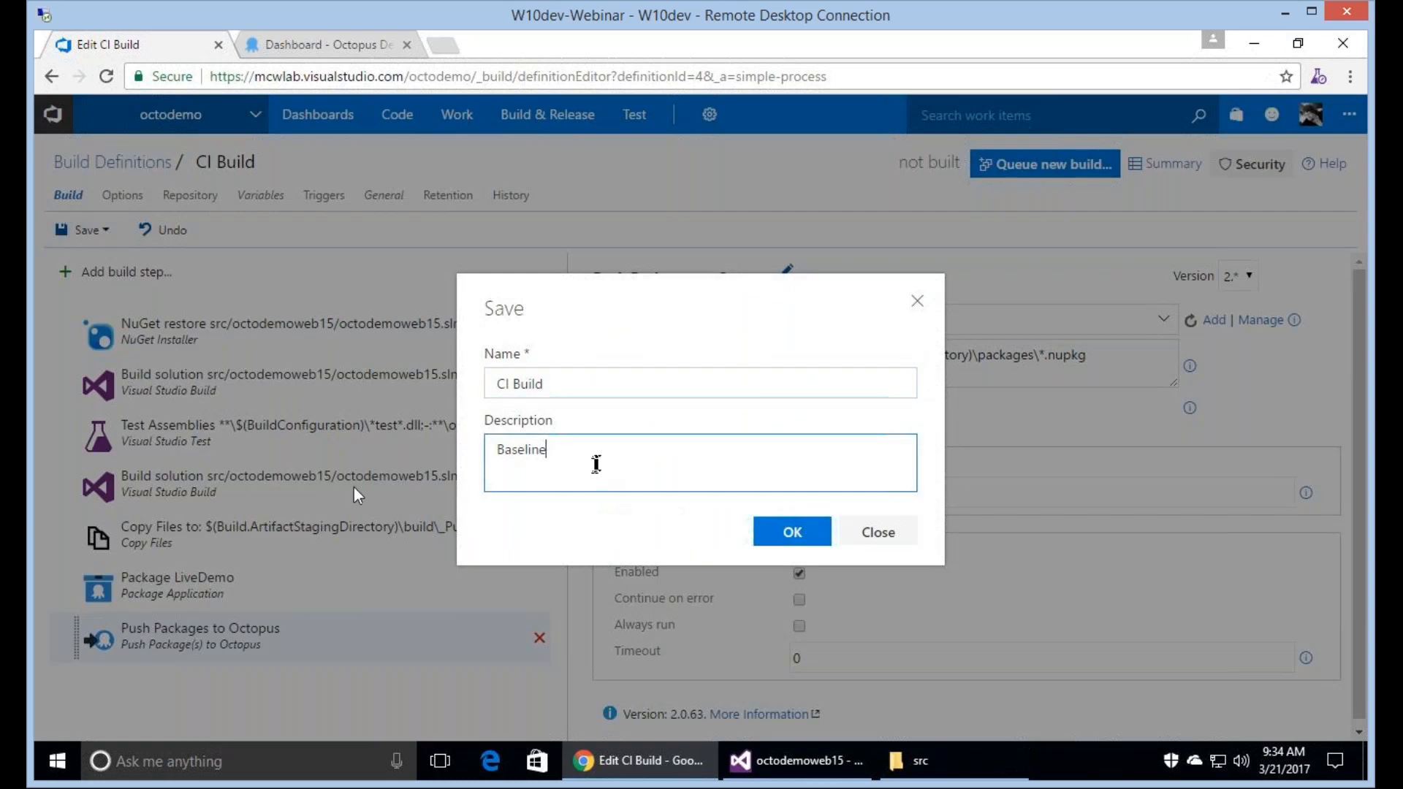
key(ctrl+a)
text(Added Octopus Package and)
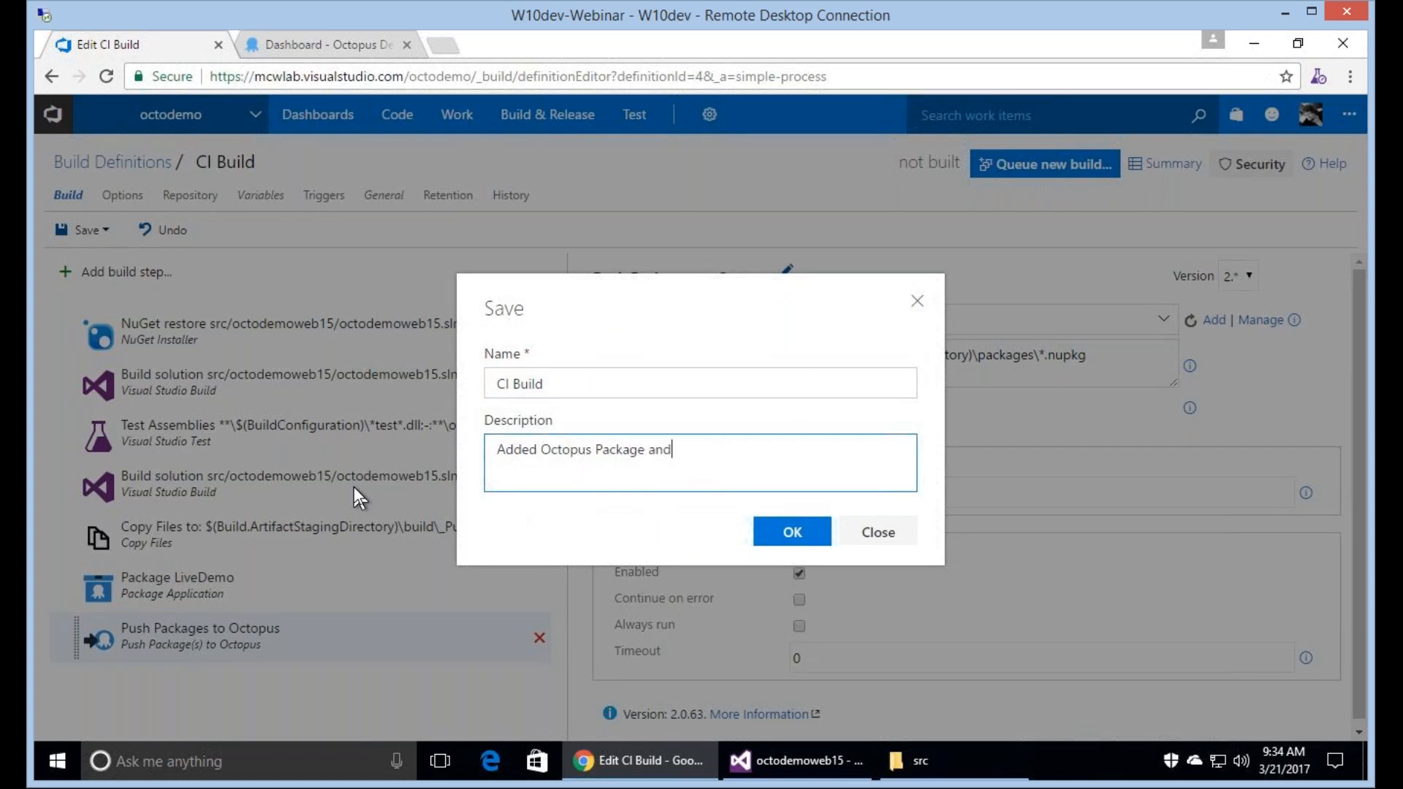
text( Push)
click(797, 532)
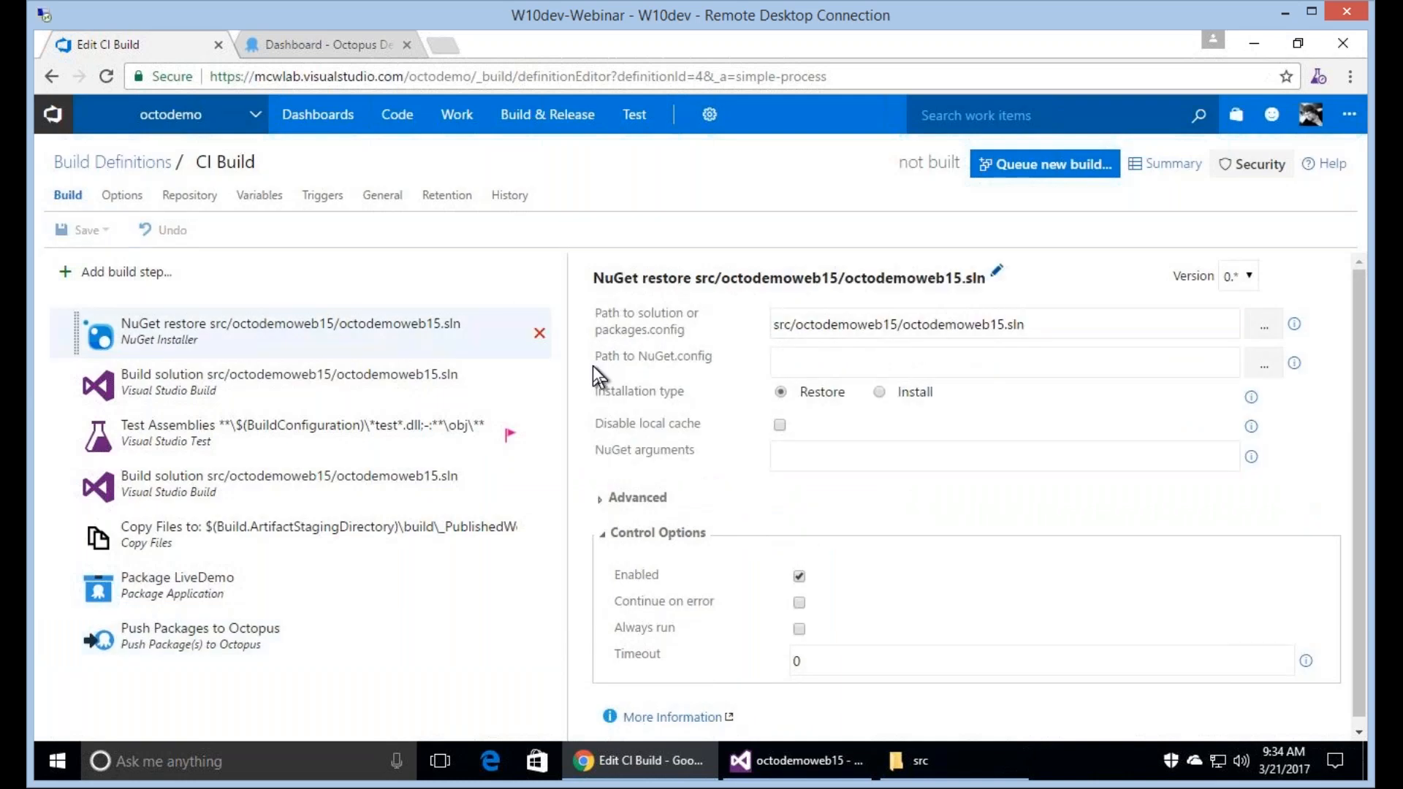
Compare the two saved revisions of the build definition in its history, then return to the build steps.
click(510, 195)
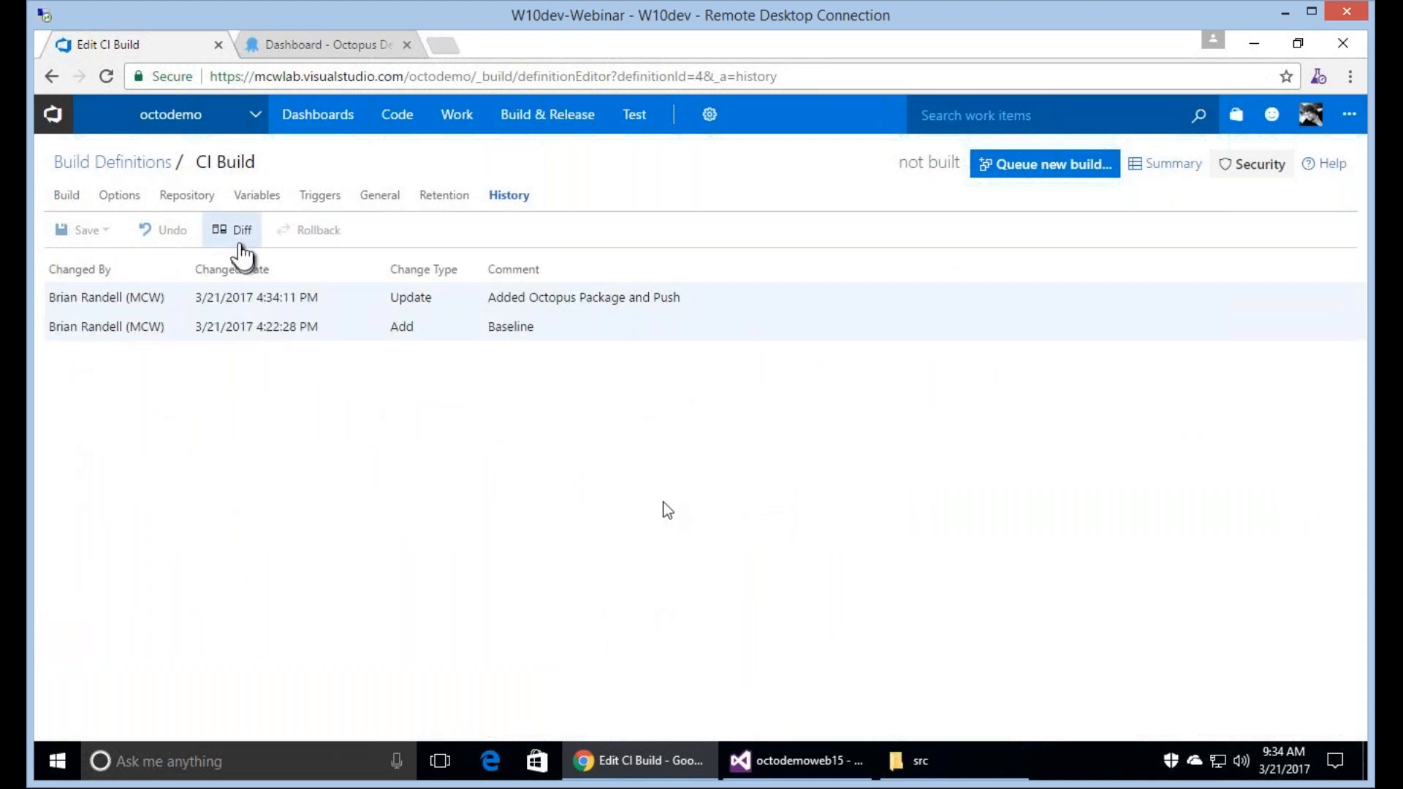
click(240, 244)
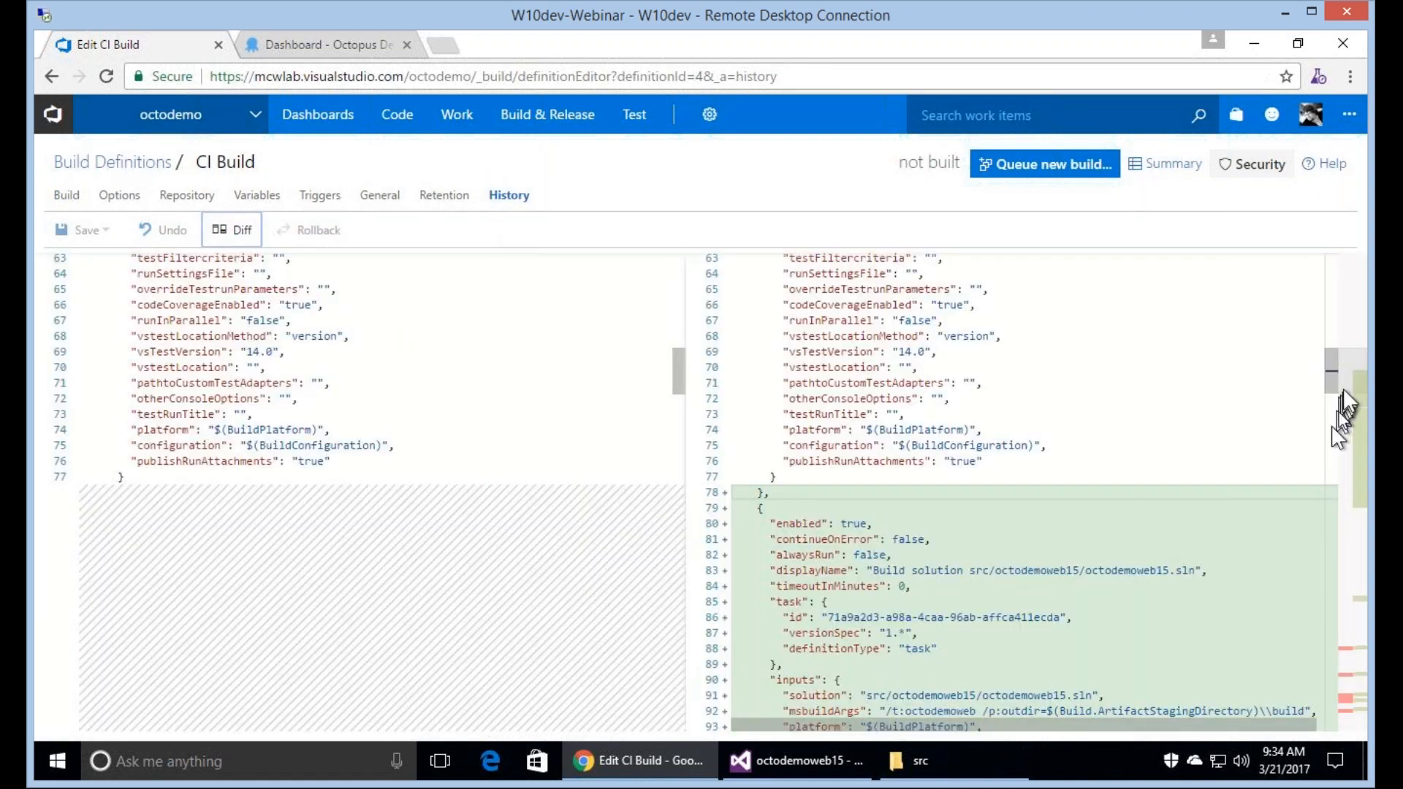
drag(1339, 414, 1345, 687)
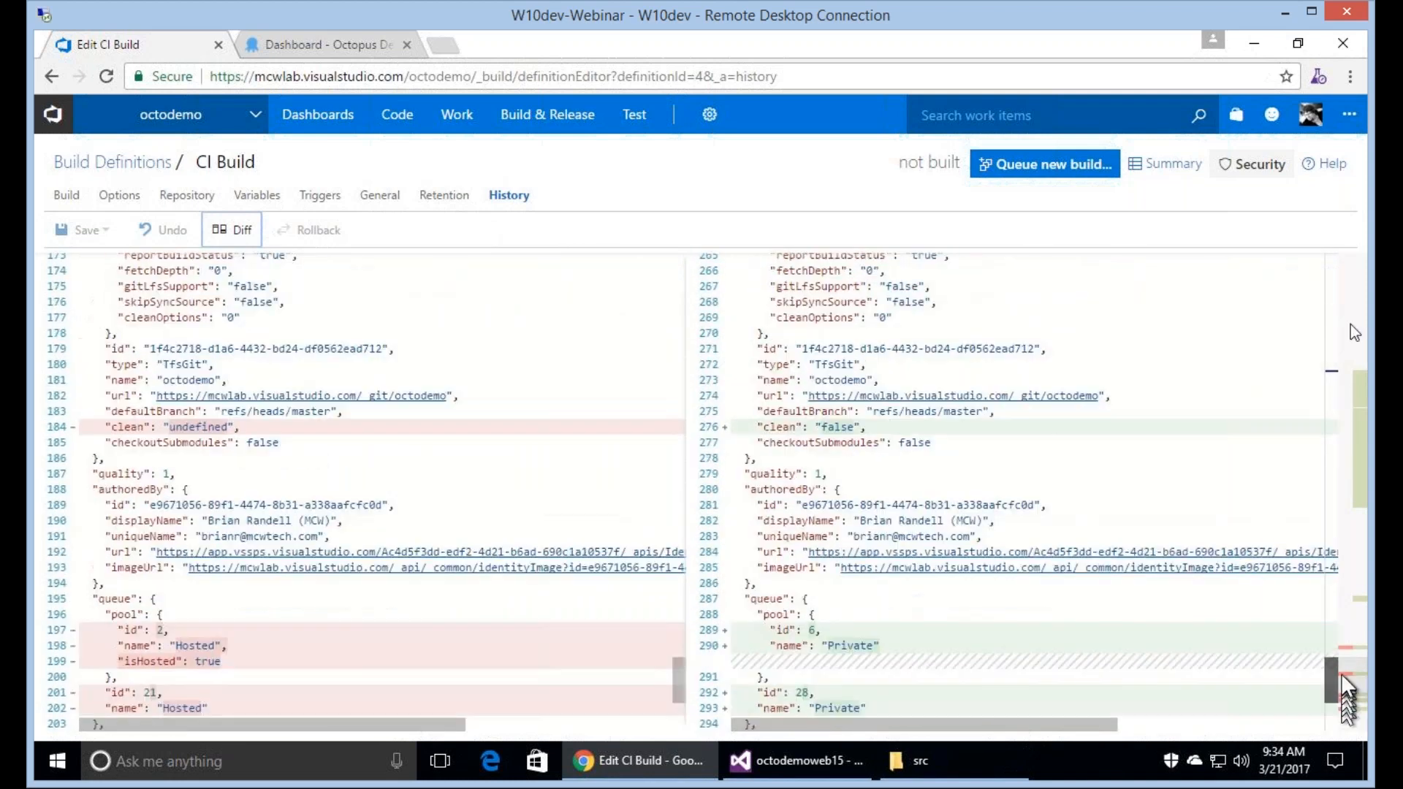
click(68, 195)
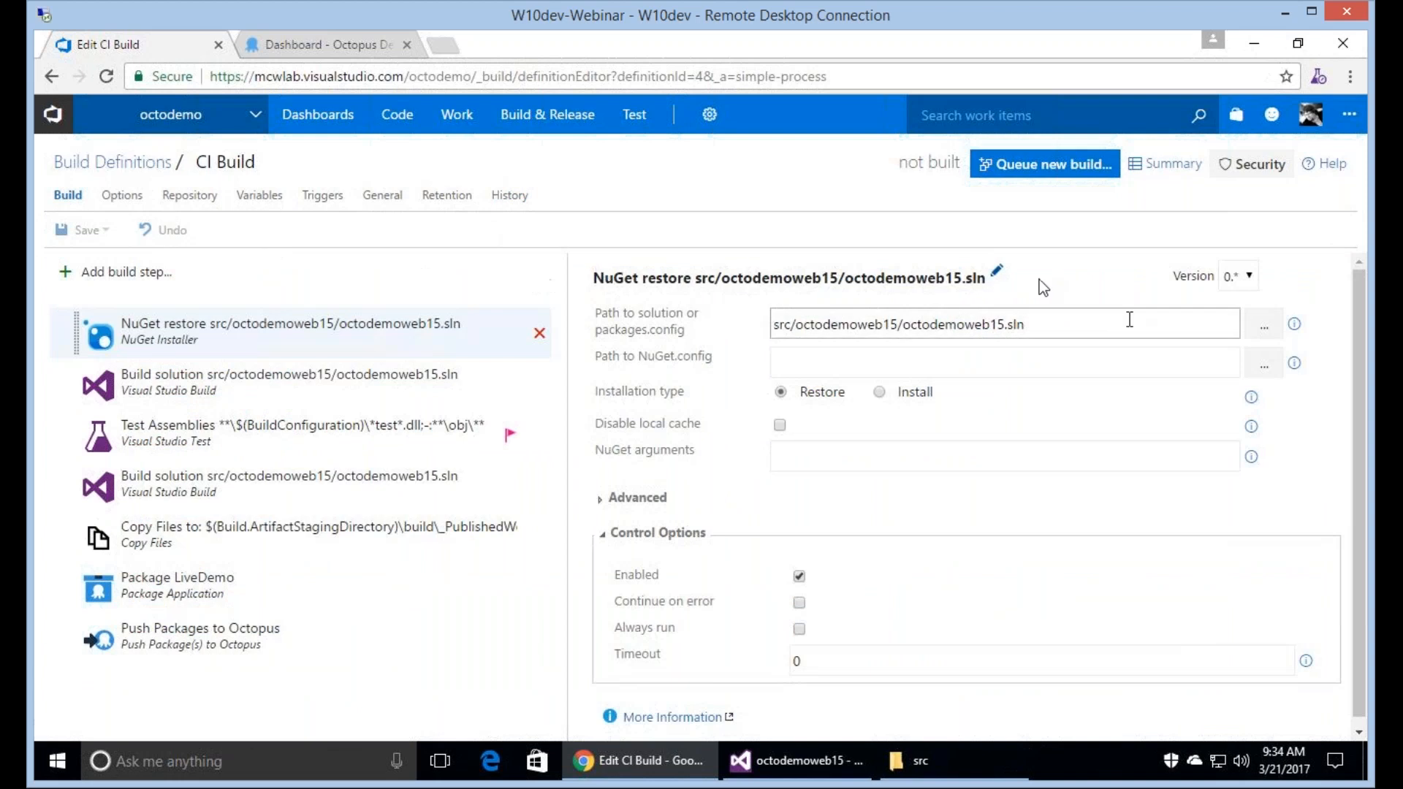
Check the build's general settings and inspect the Private agent queue in a new browser tab, then return to the CI Build definition.
click(383, 199)
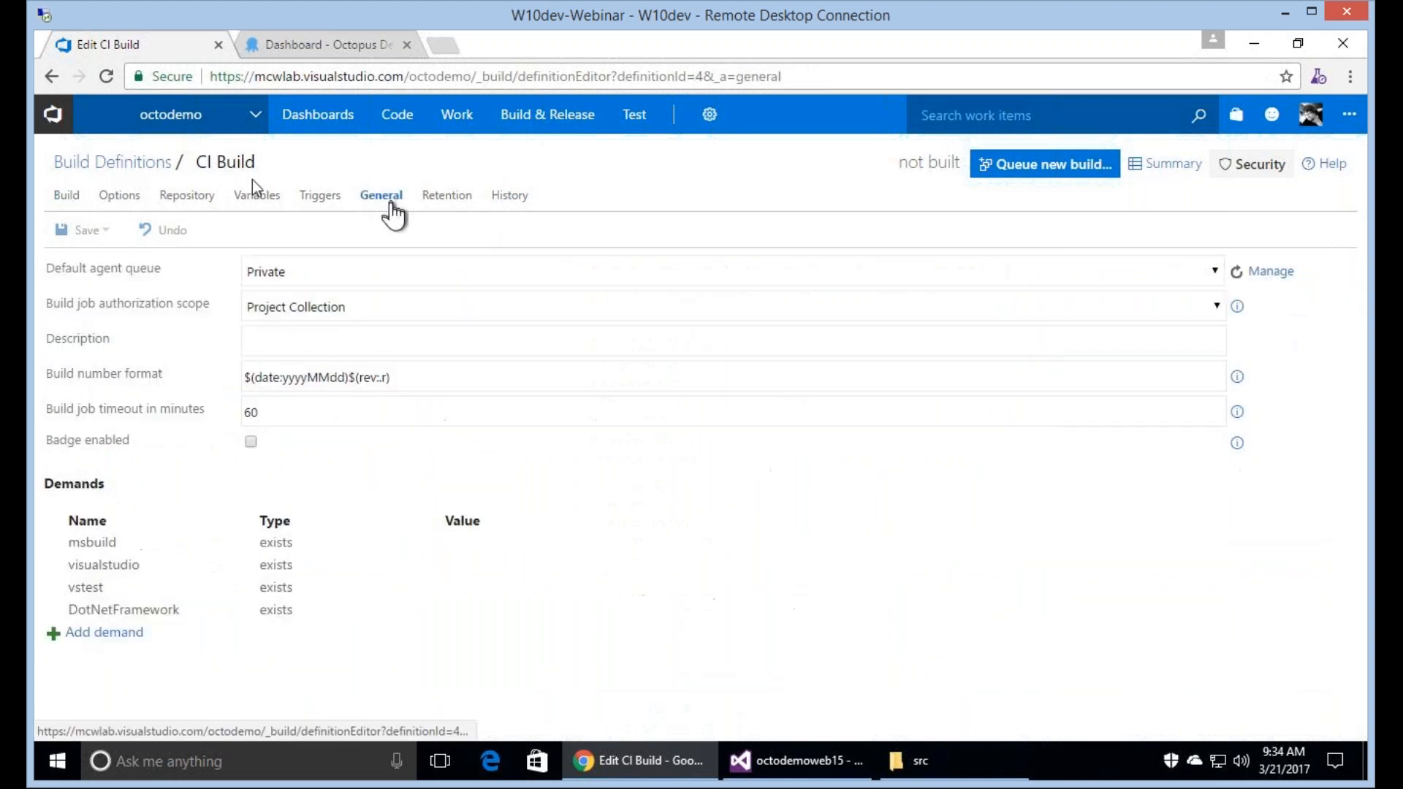
click(73, 195)
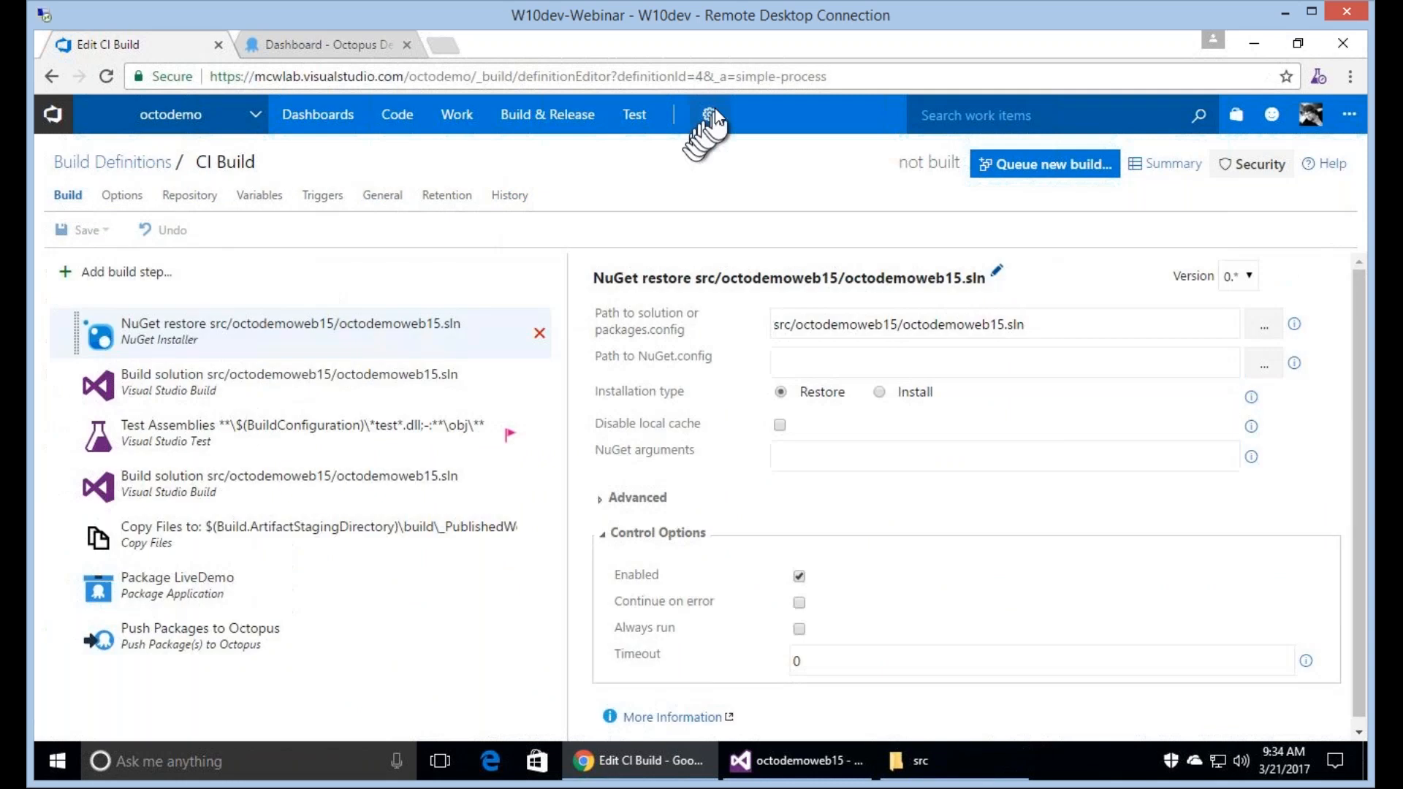
click(708, 115)
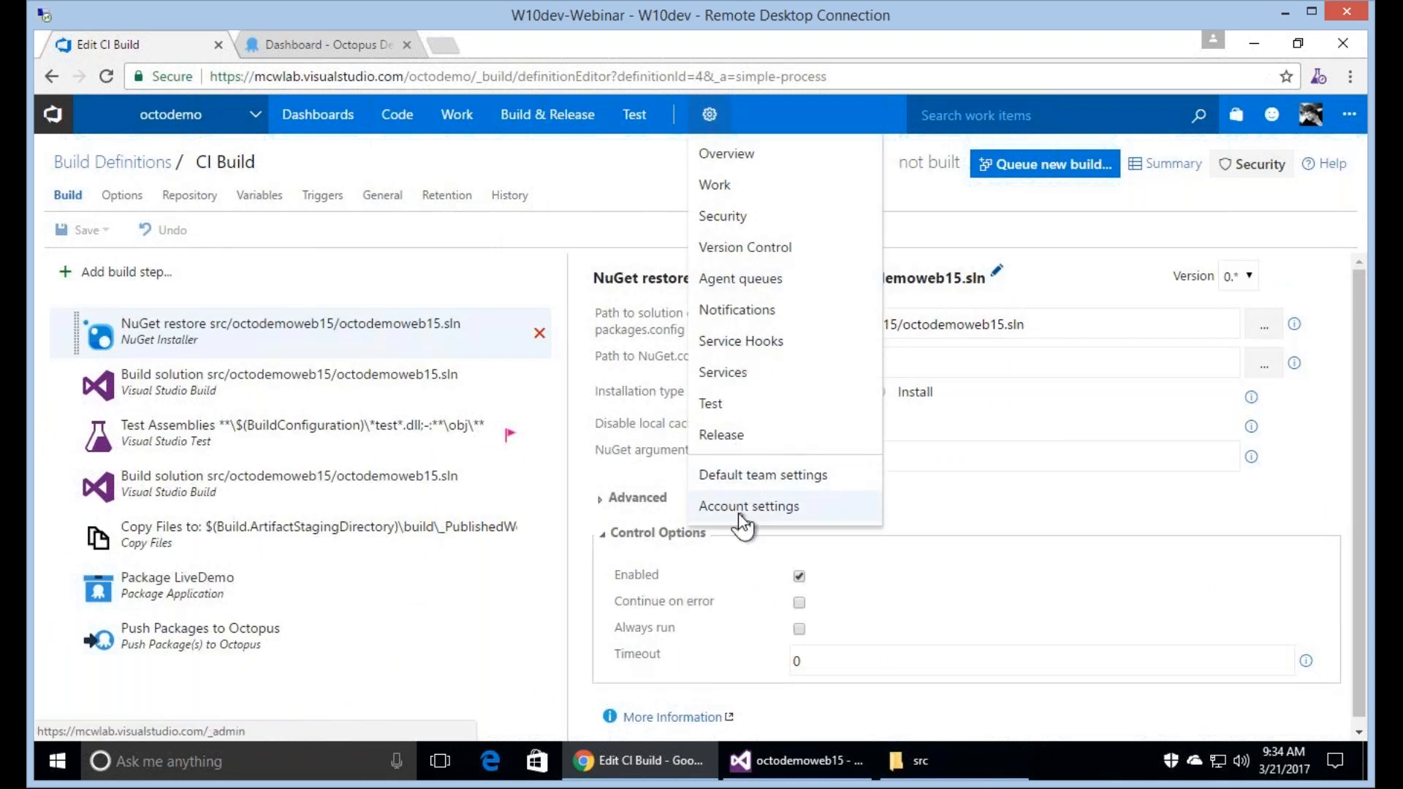
right_click(738, 513)
right_click(729, 279)
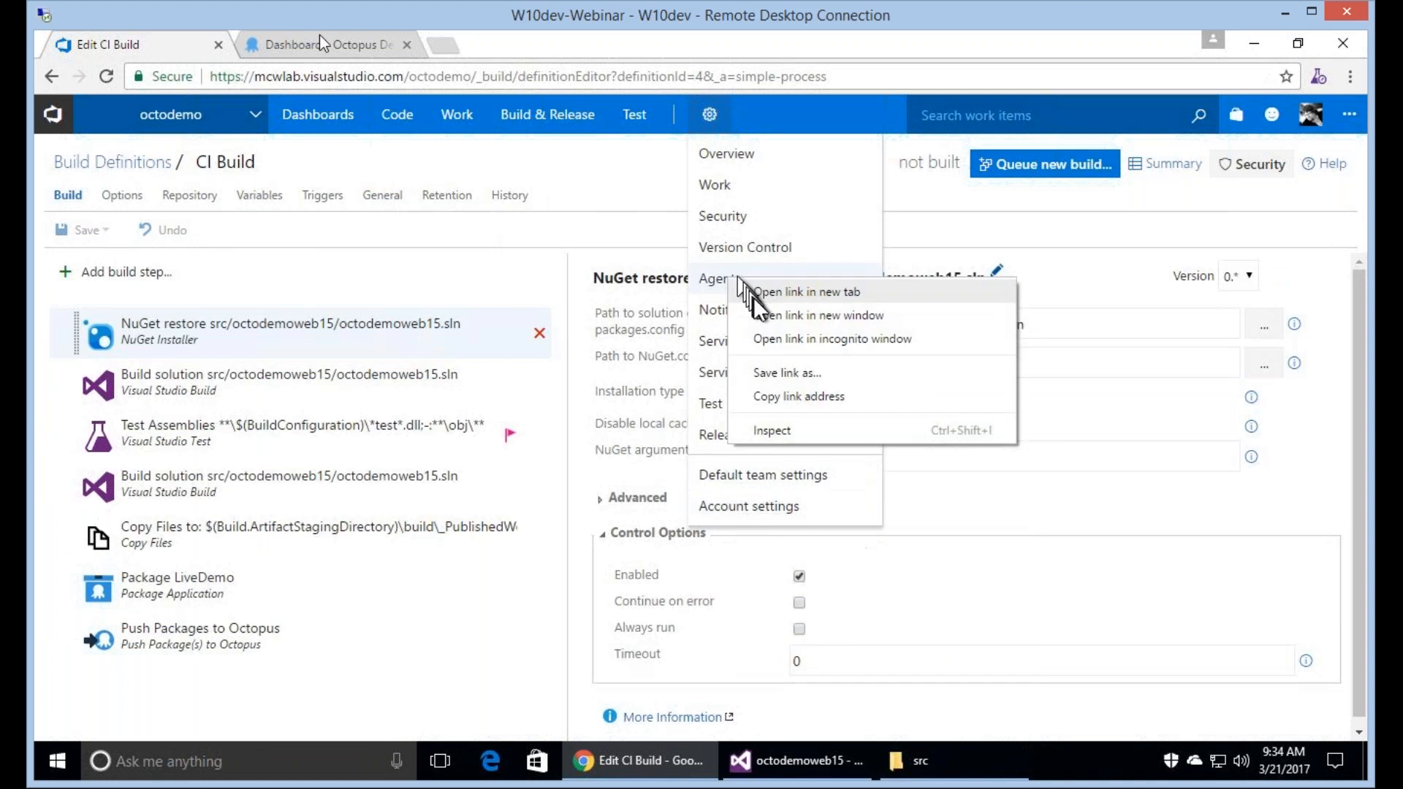
click(782, 291)
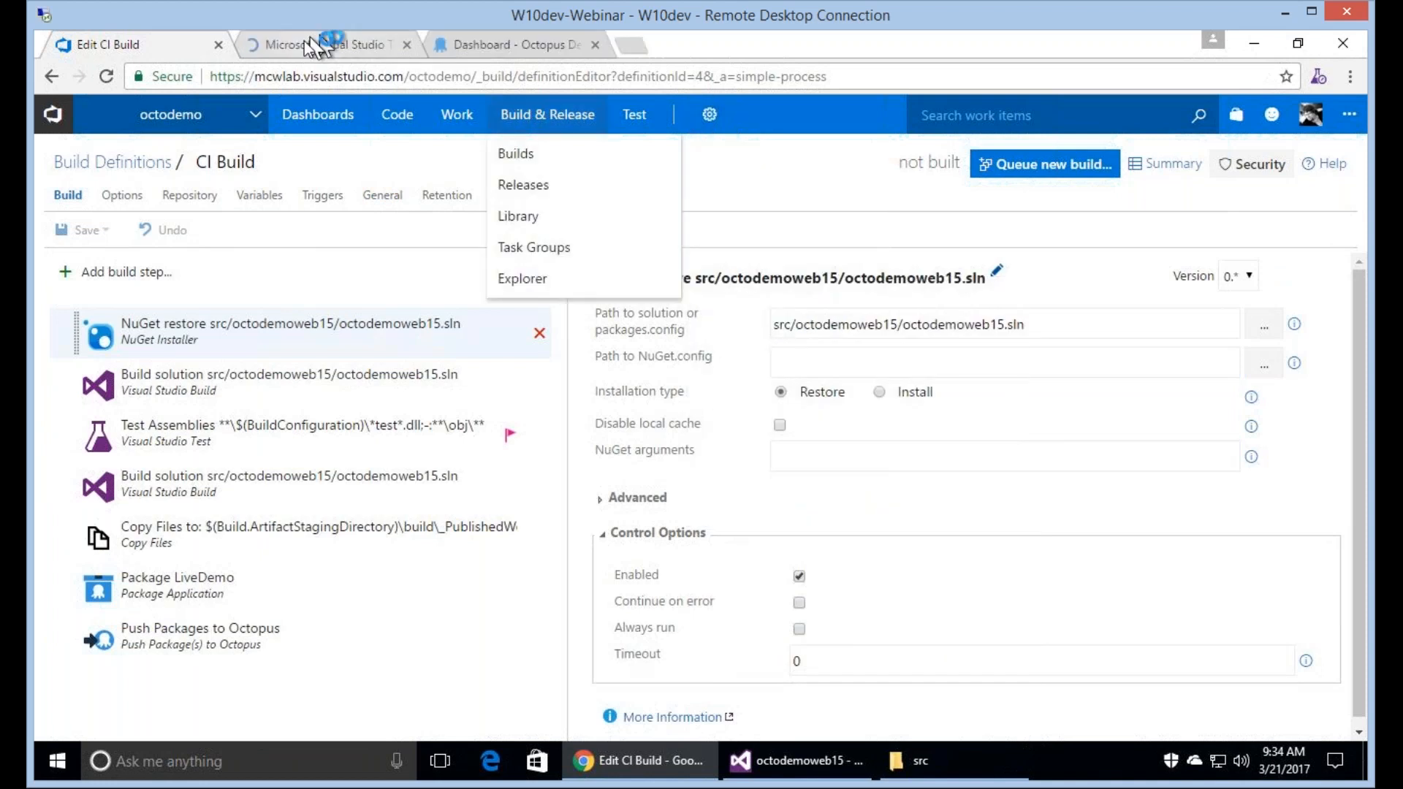
click(306, 40)
click(159, 395)
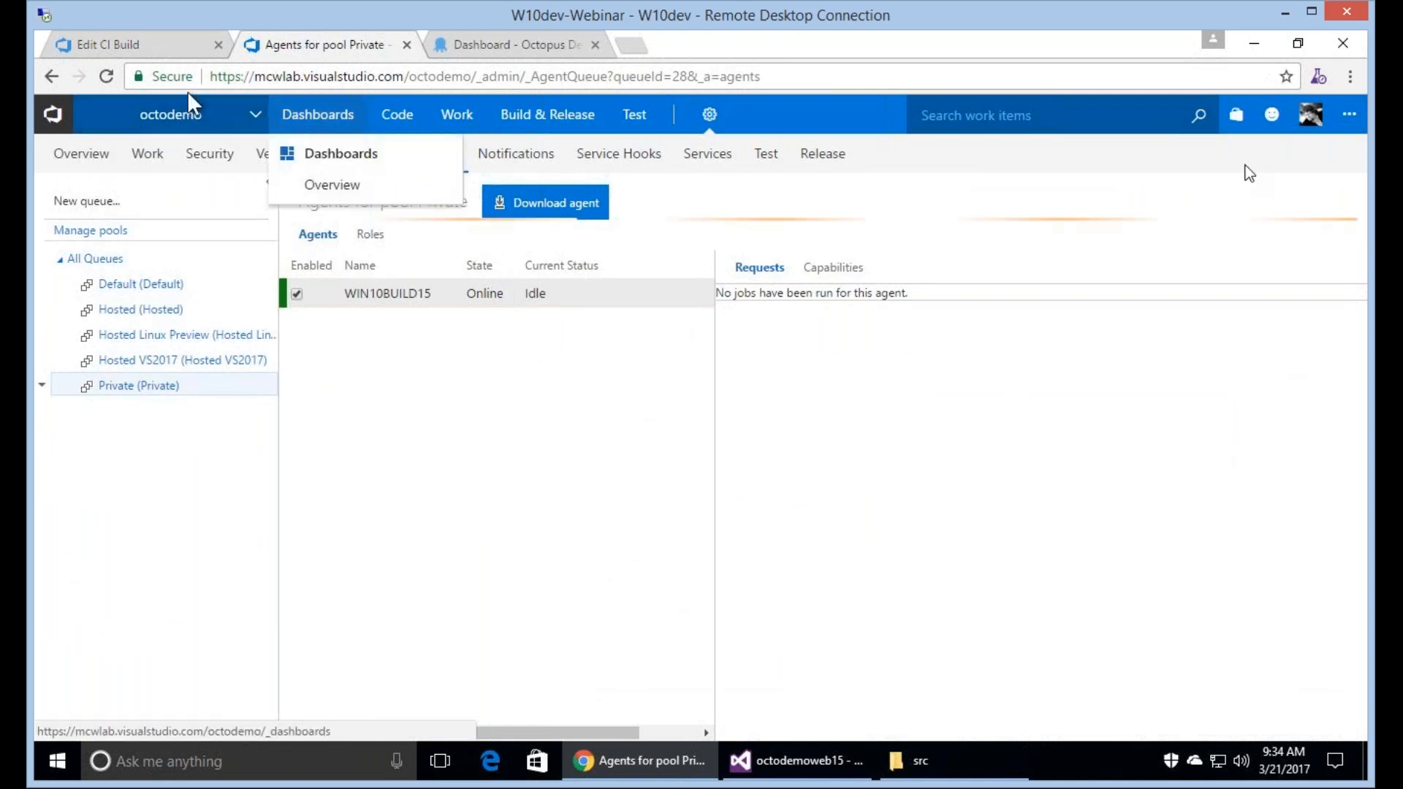
click(109, 44)
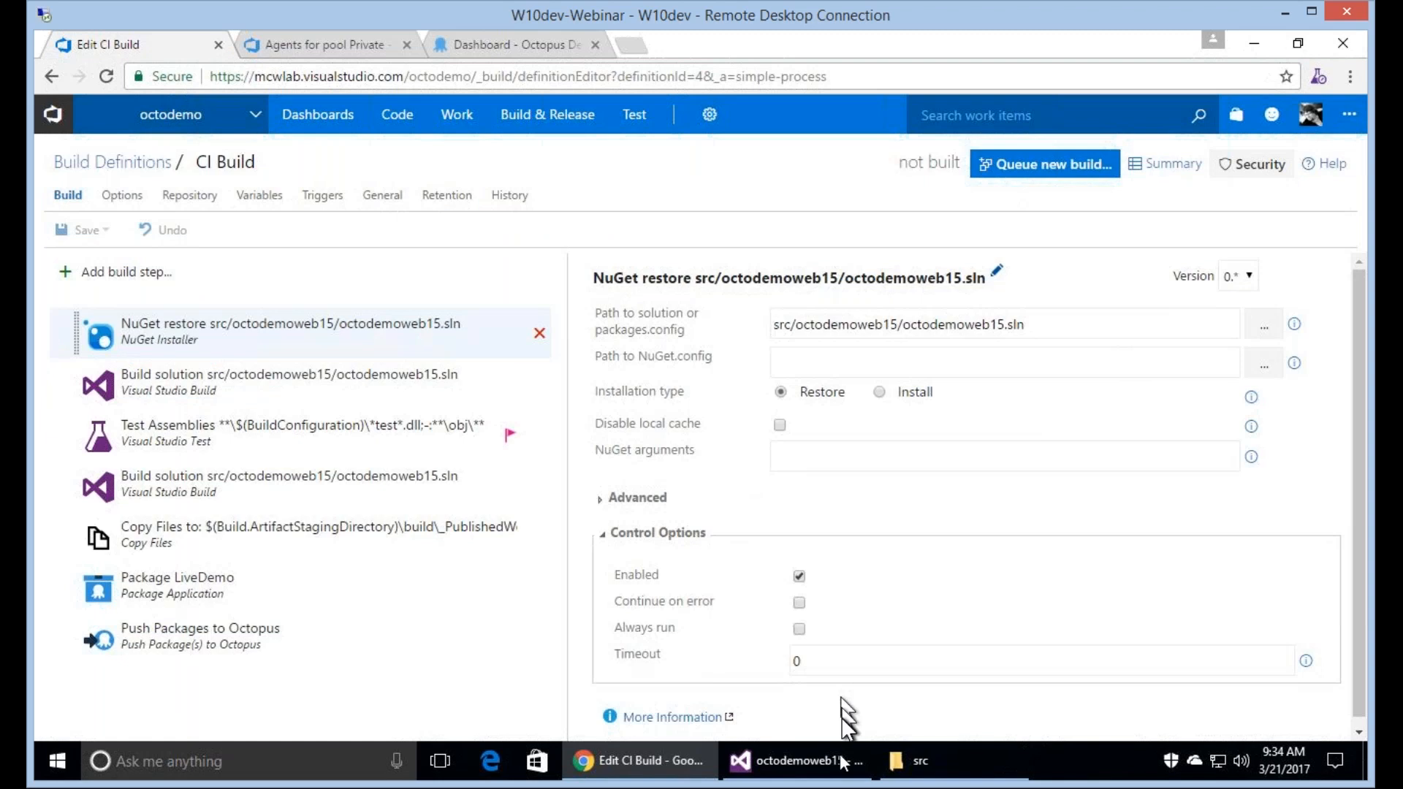
Switch to Visual Studio and open Index.cshtml from the octodemoweb15 project's Views\Home folder.
mouse_move(808, 773)
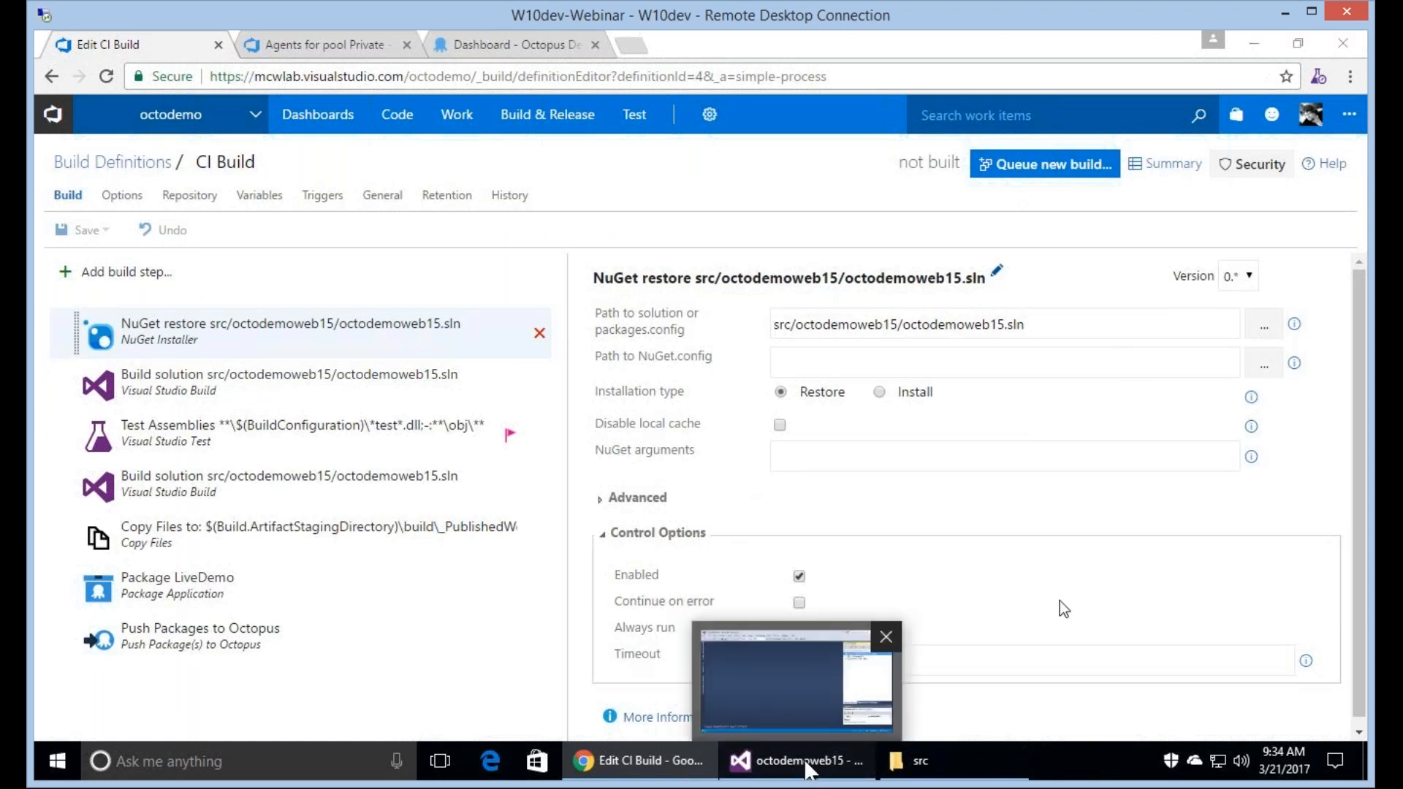
click(807, 764)
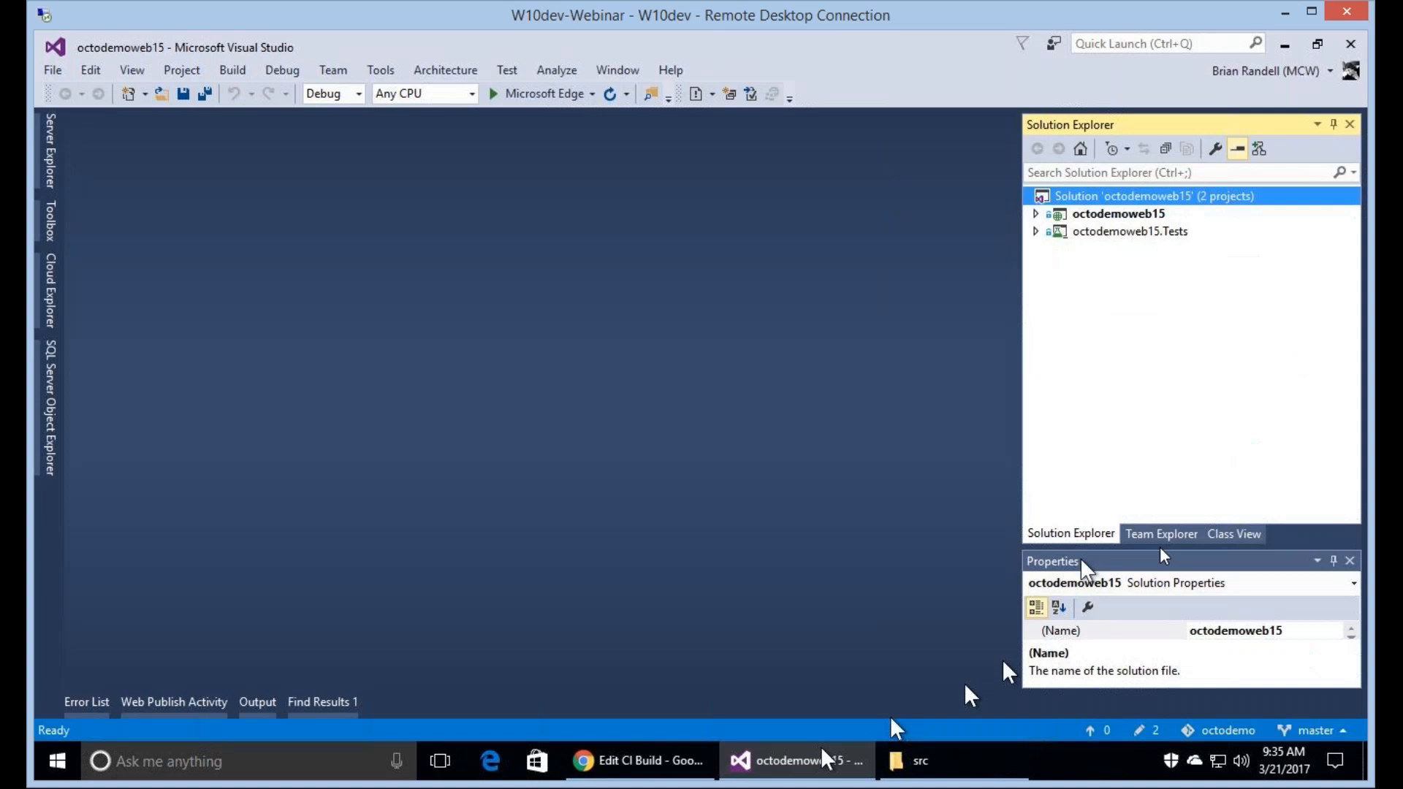
click(1161, 536)
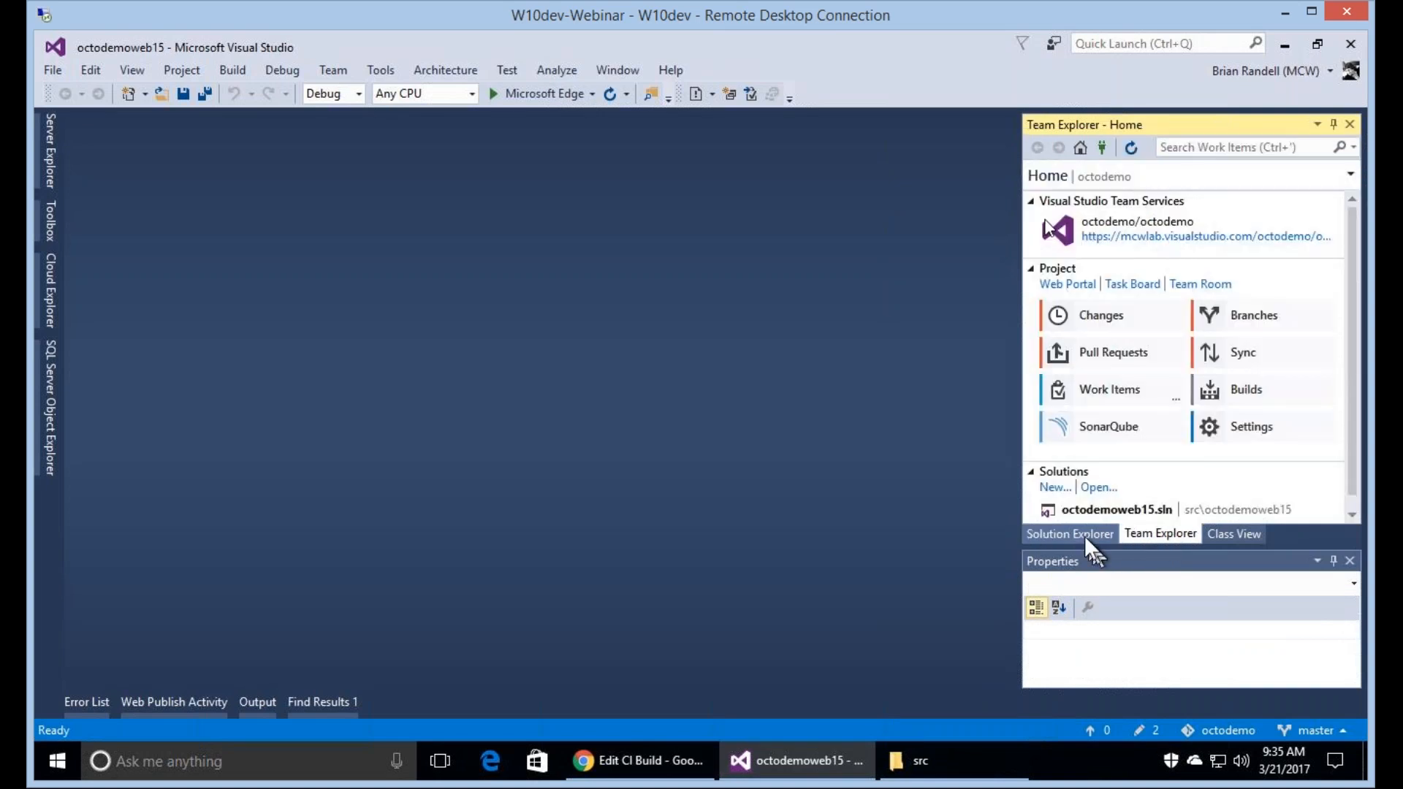
click(1084, 535)
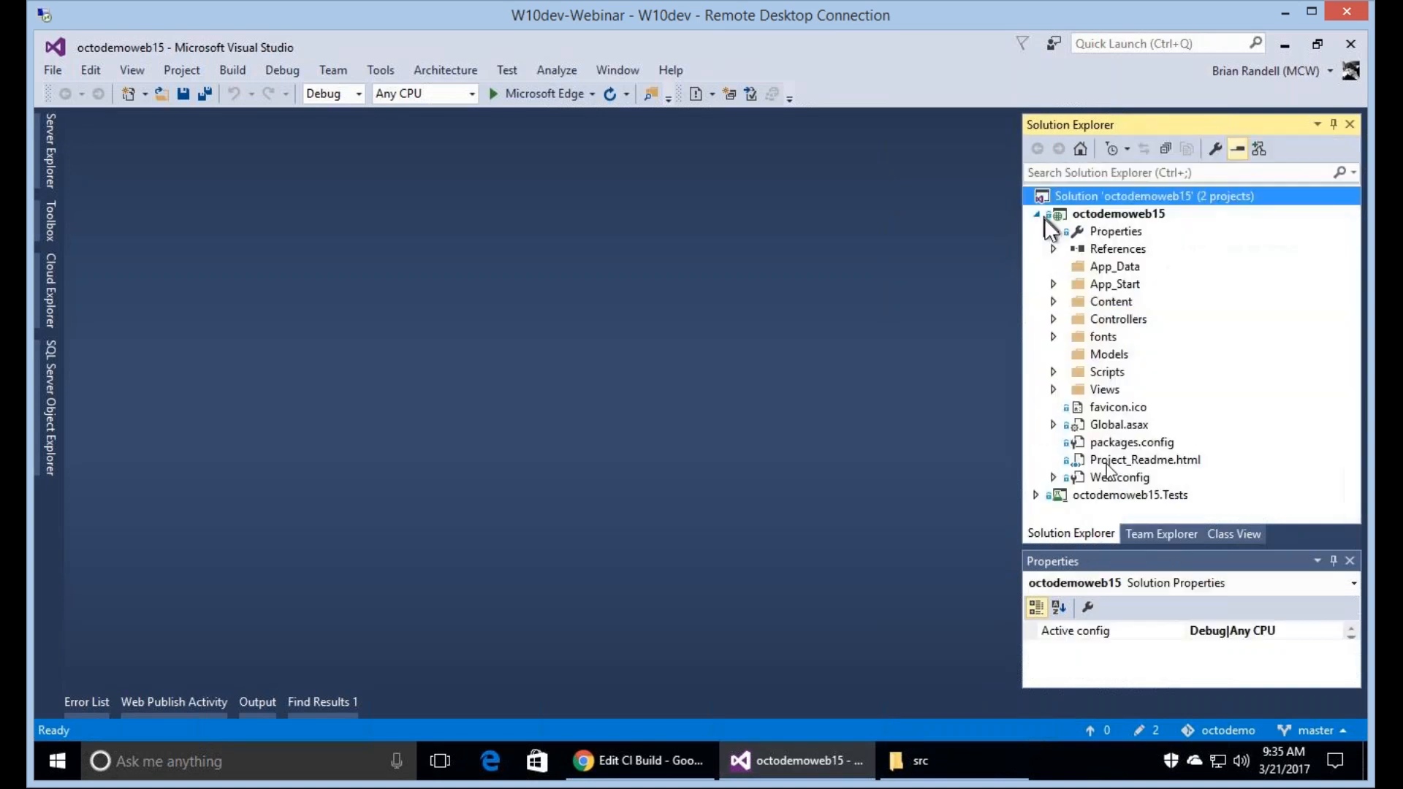
click(1054, 389)
click(1071, 406)
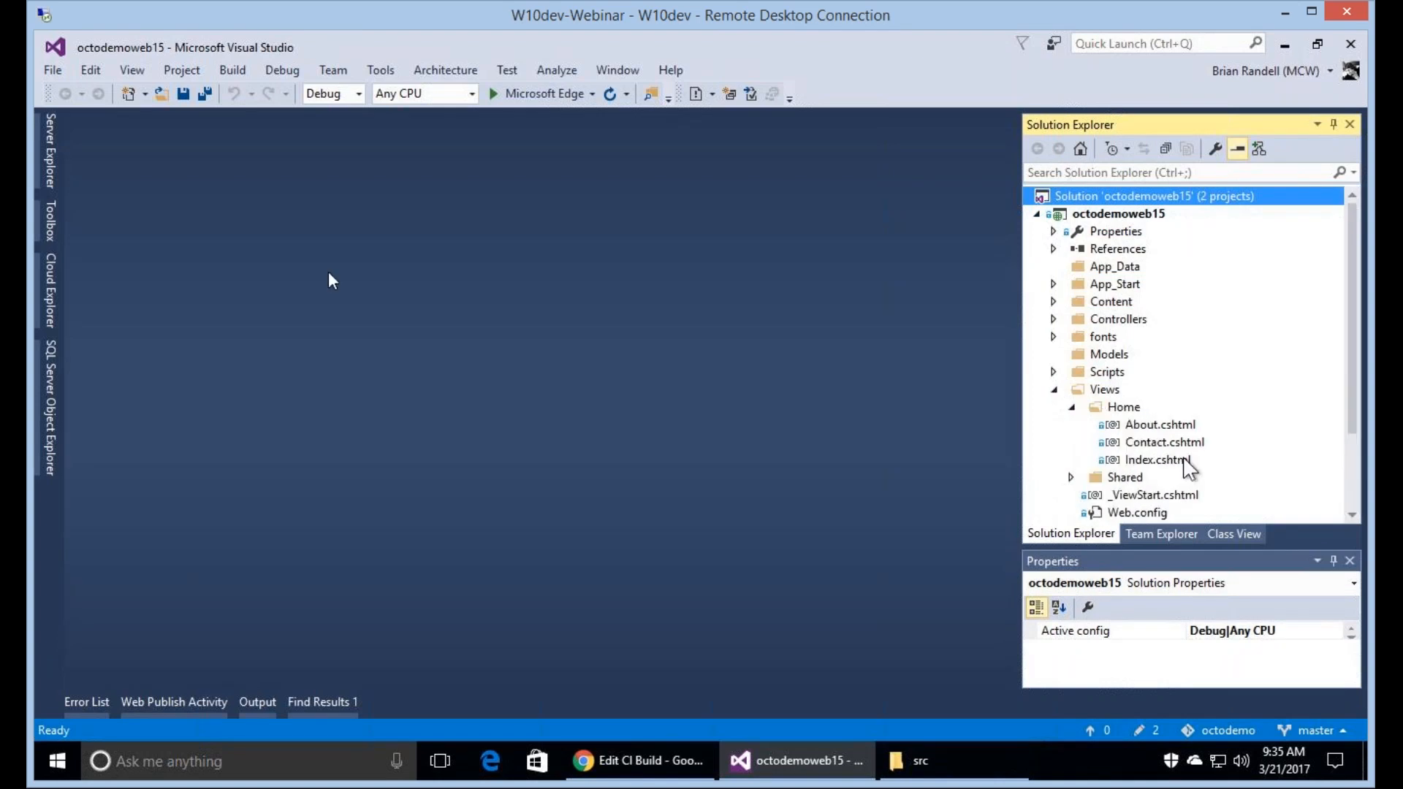
double_click(1183, 459)
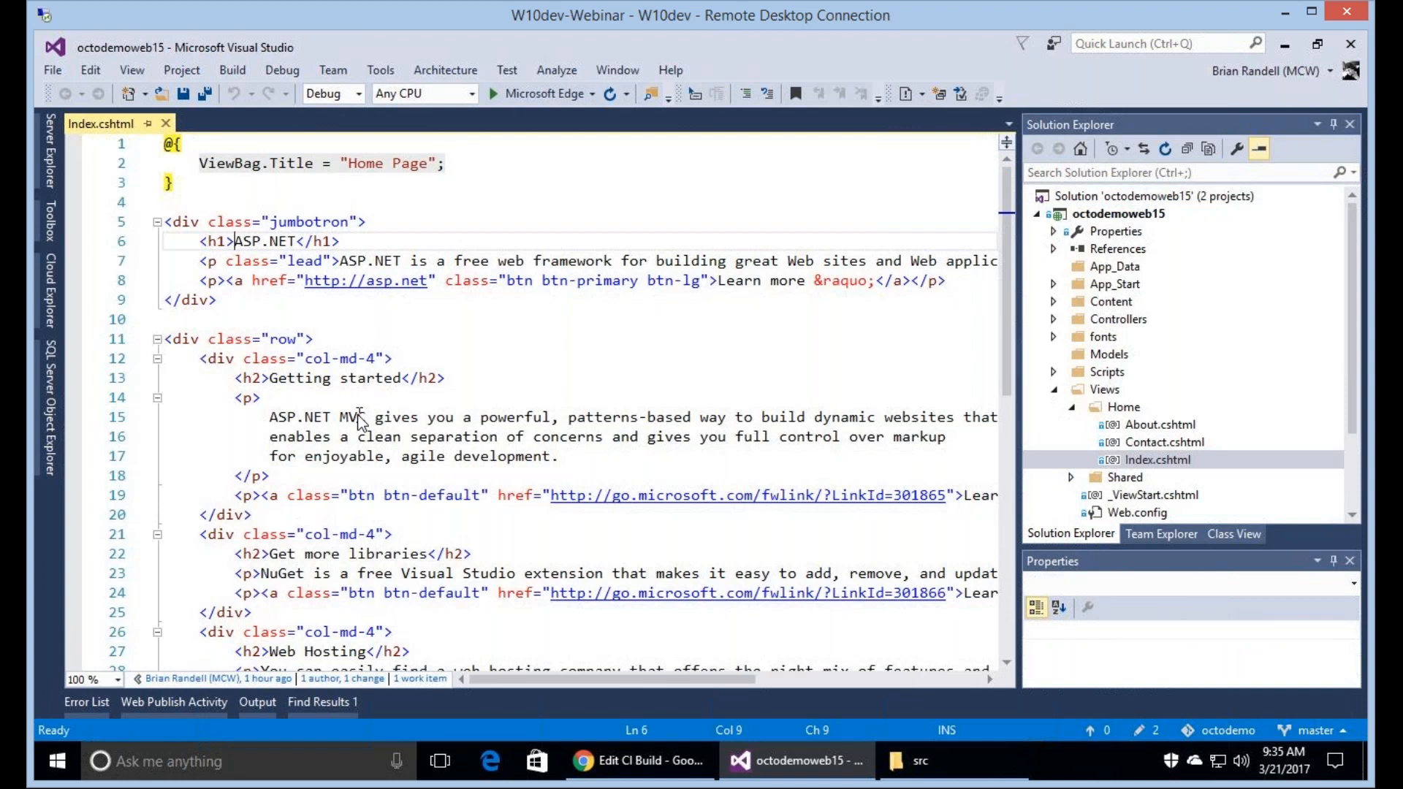
Replace the jumbotron's h1 heading text in Index.cshtml with "Ocotopus Deploy Demo".
key(ctrl+shift+Right)
key(ctrl+shift+Right)
key(ctrl+shift+Right)
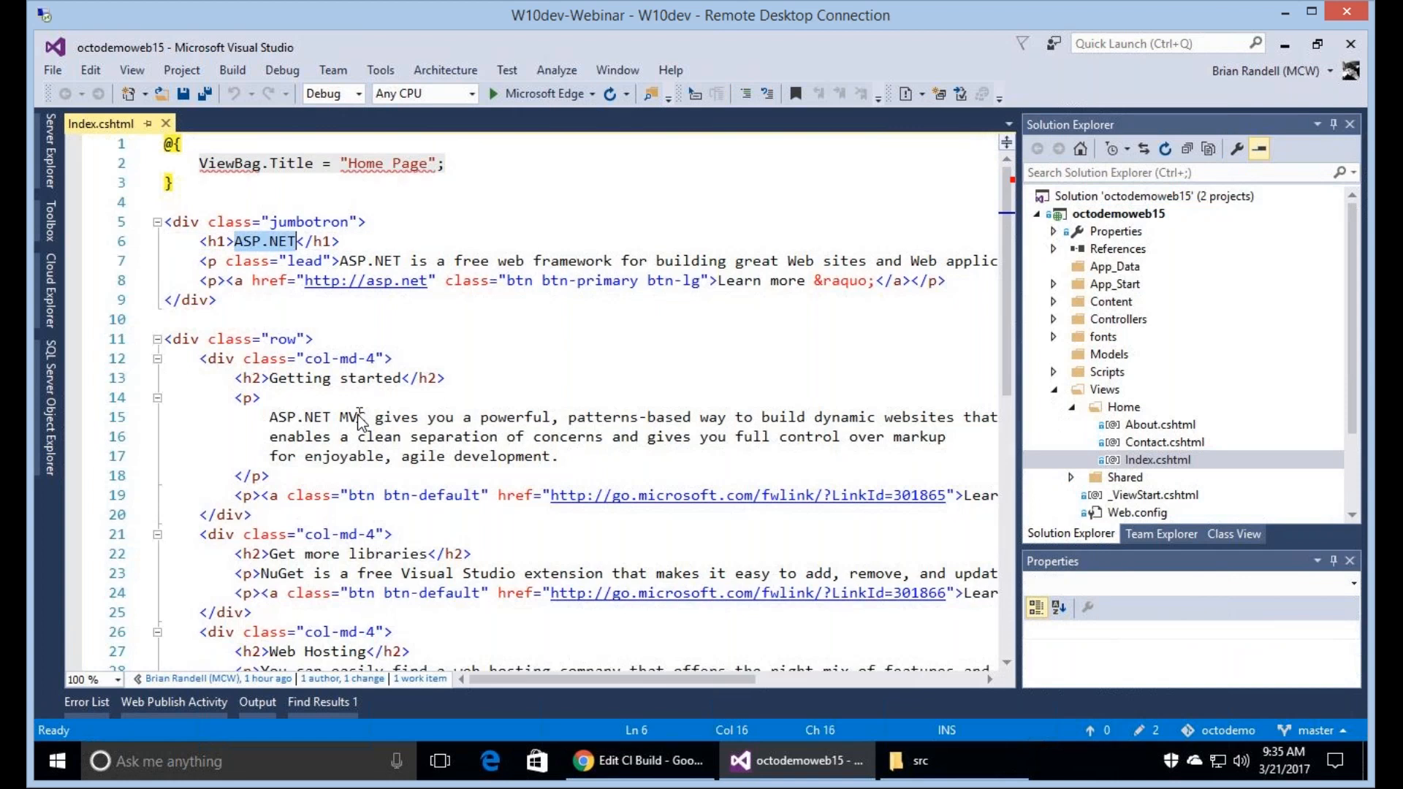
text(Ocotopus Dep)
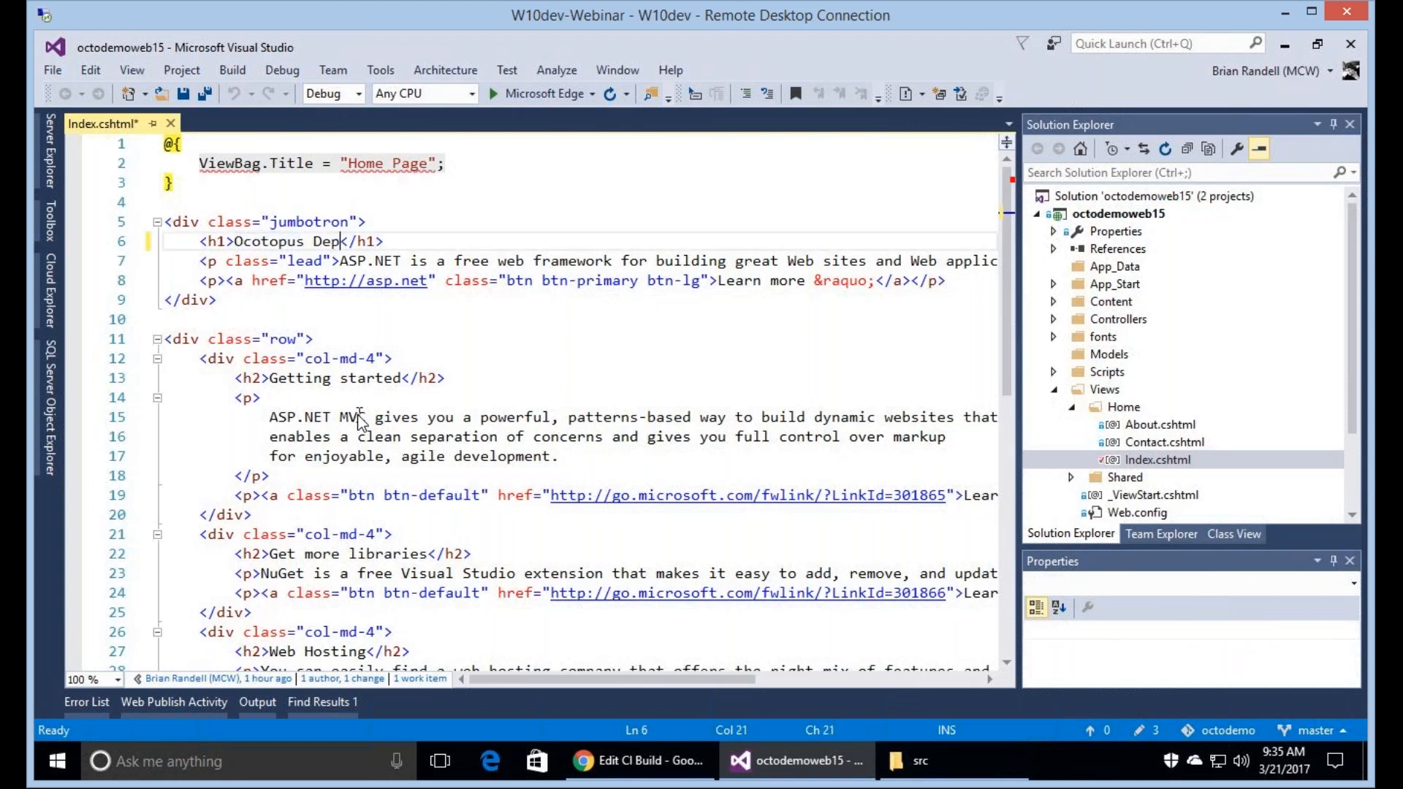
text(loy Demo)
Replace the jumbotron's lead paragraph text with "Please work", keeping the final period, and save Index.cshtml.
key(Down)
key(ctrl+Left)
key(ctrl+Left)
key(ctrl+Left)
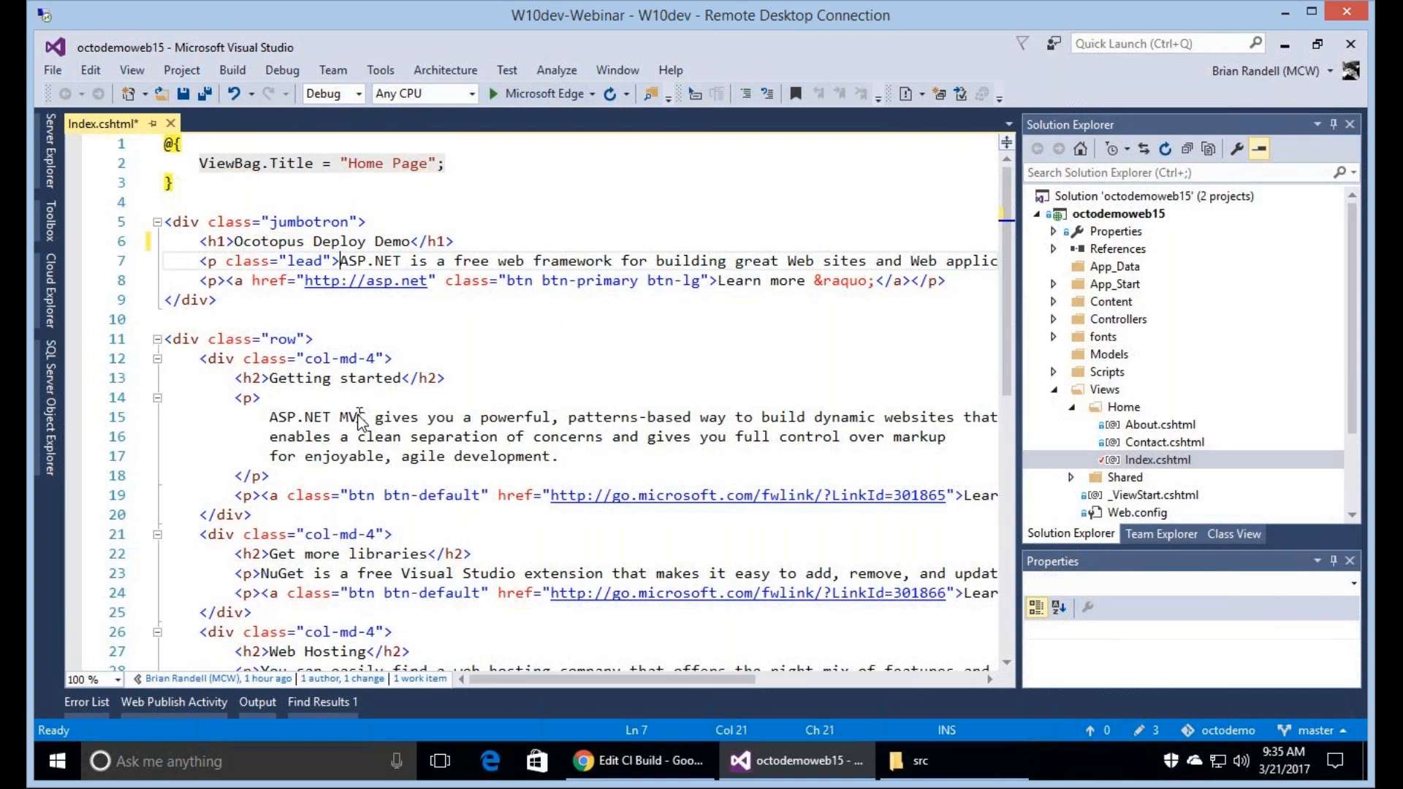
key(shift+End)
key(shift+Left)
key(shift+Left)
key(shift+Left)
key(shift+Left)
key(shift+Left)
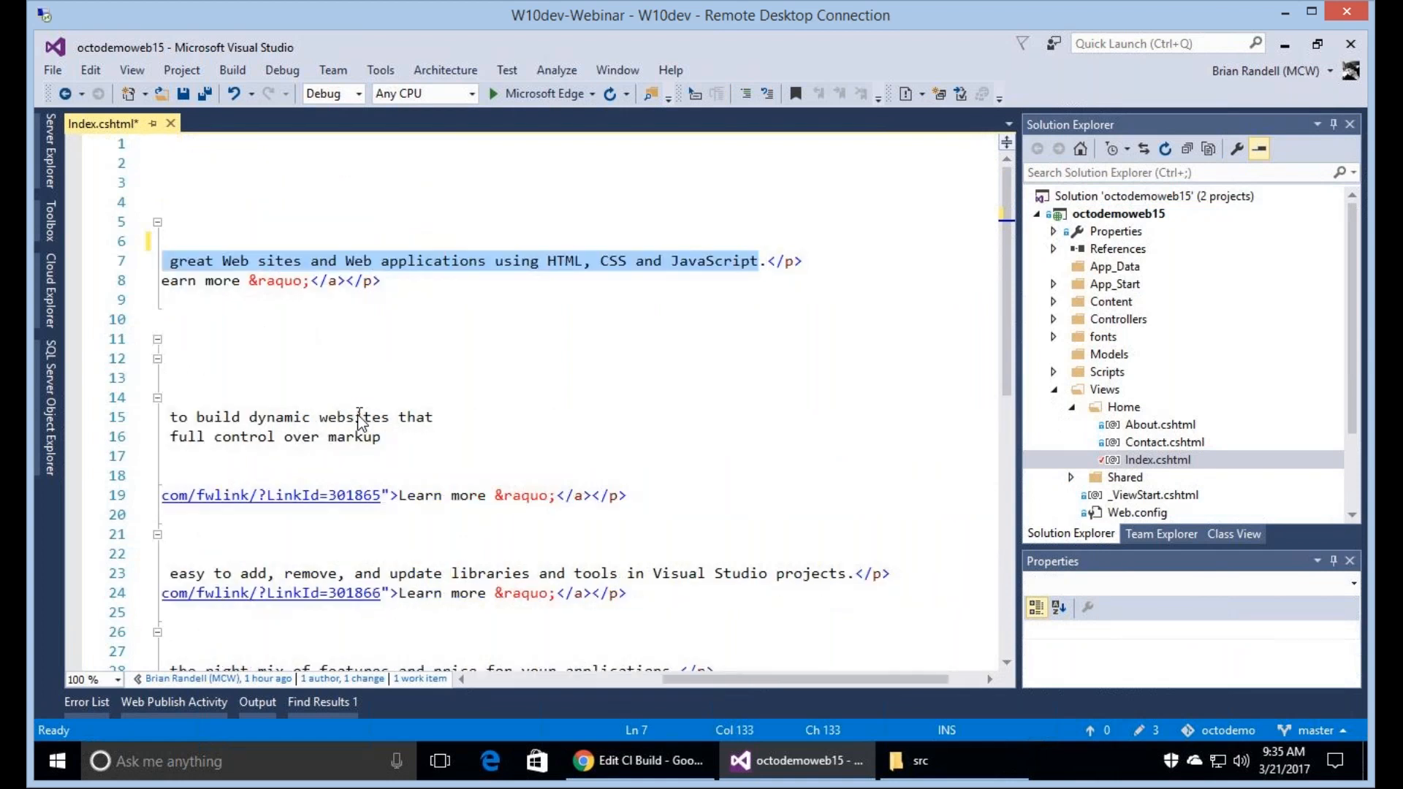
text(Please work)
key(ctrl+s)
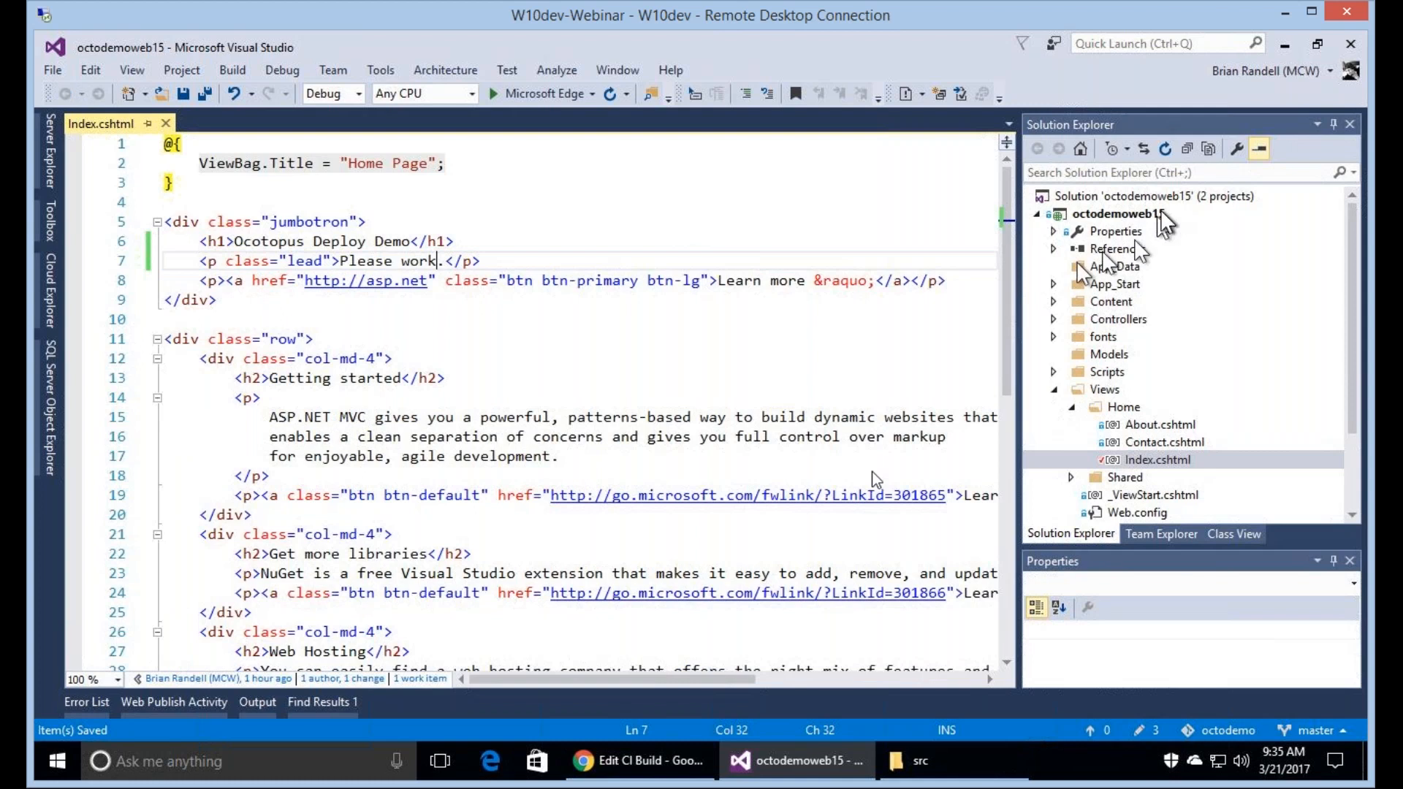
Open the solution's pending changes for commit and enter the commit message "Update main Index".
right_click(1123, 196)
click(864, 560)
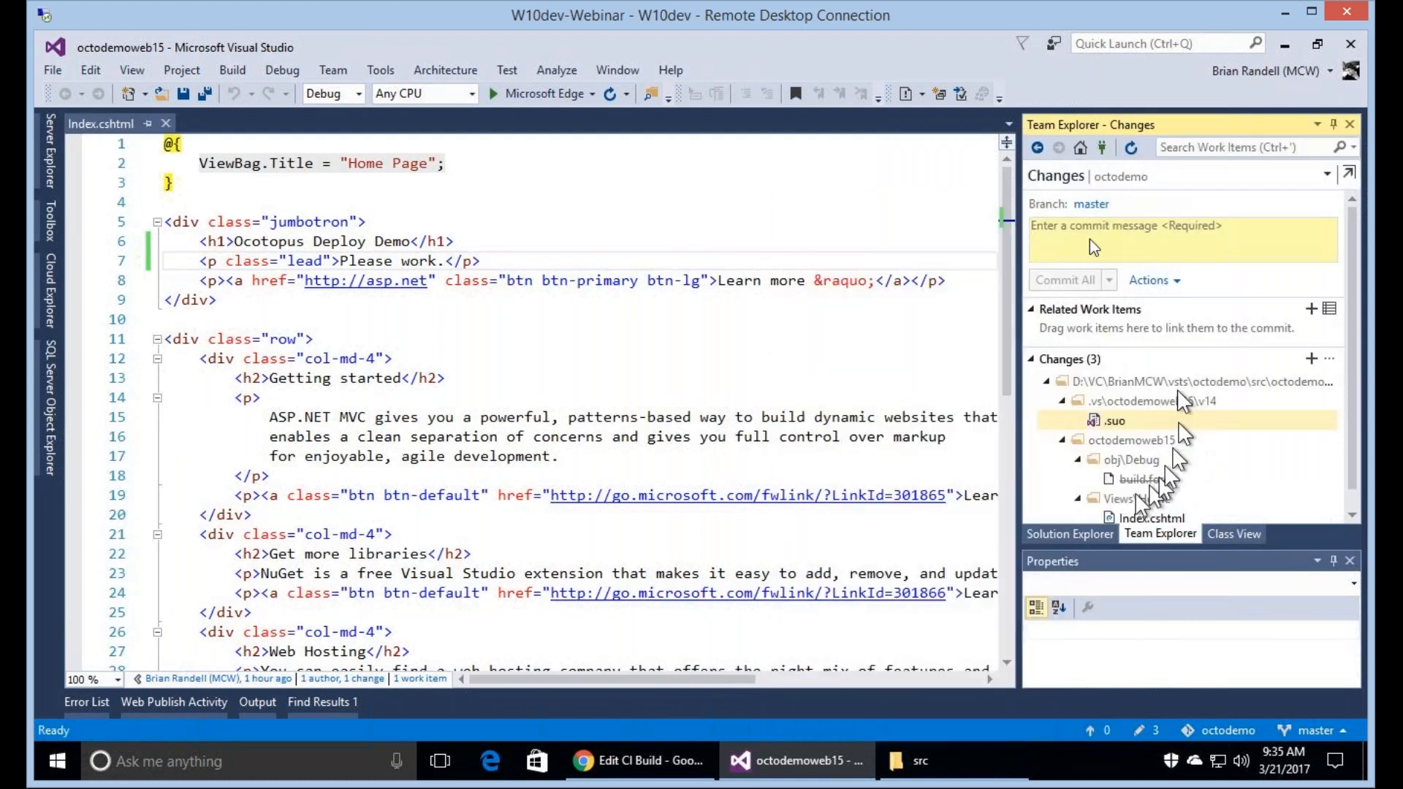
click(1089, 239)
text(Update main)
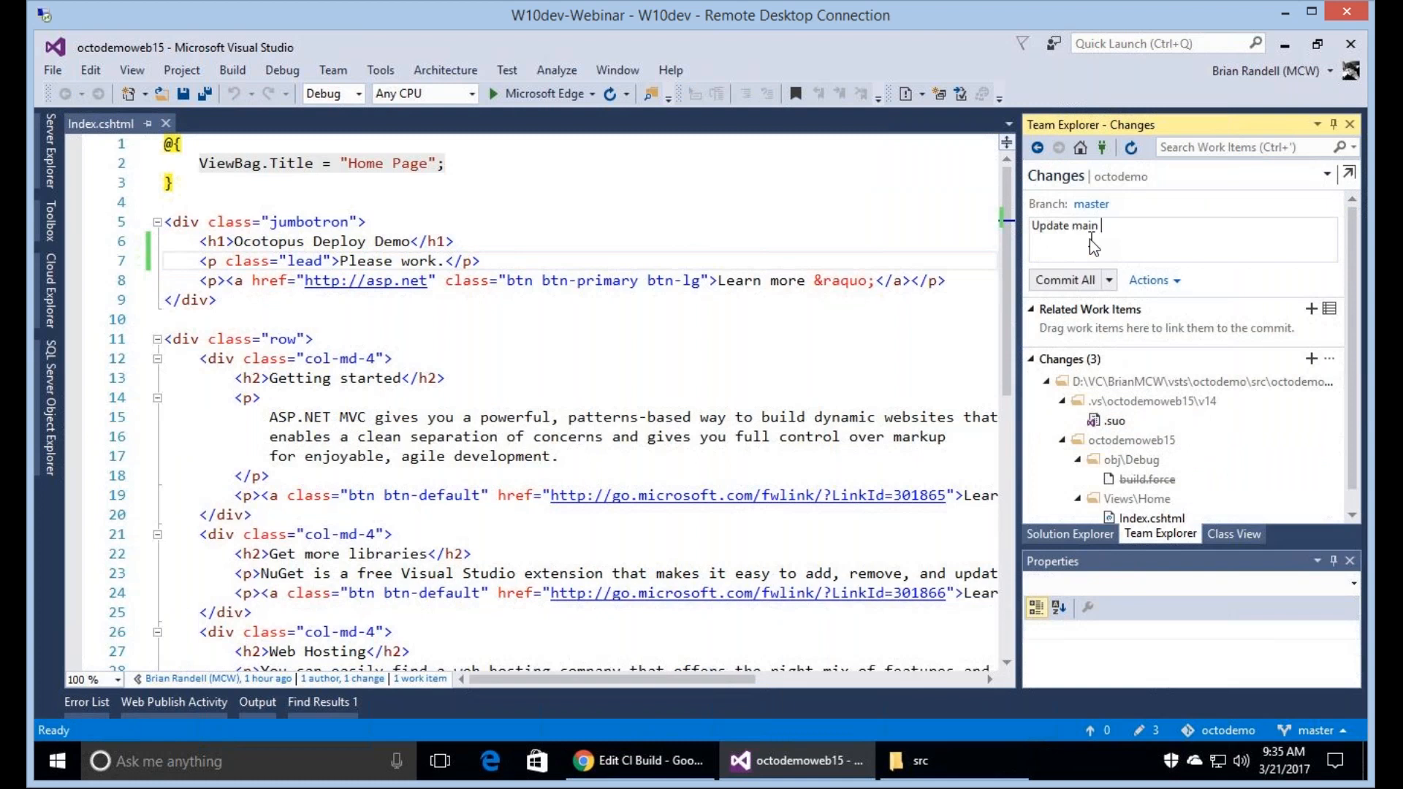
text( Index)
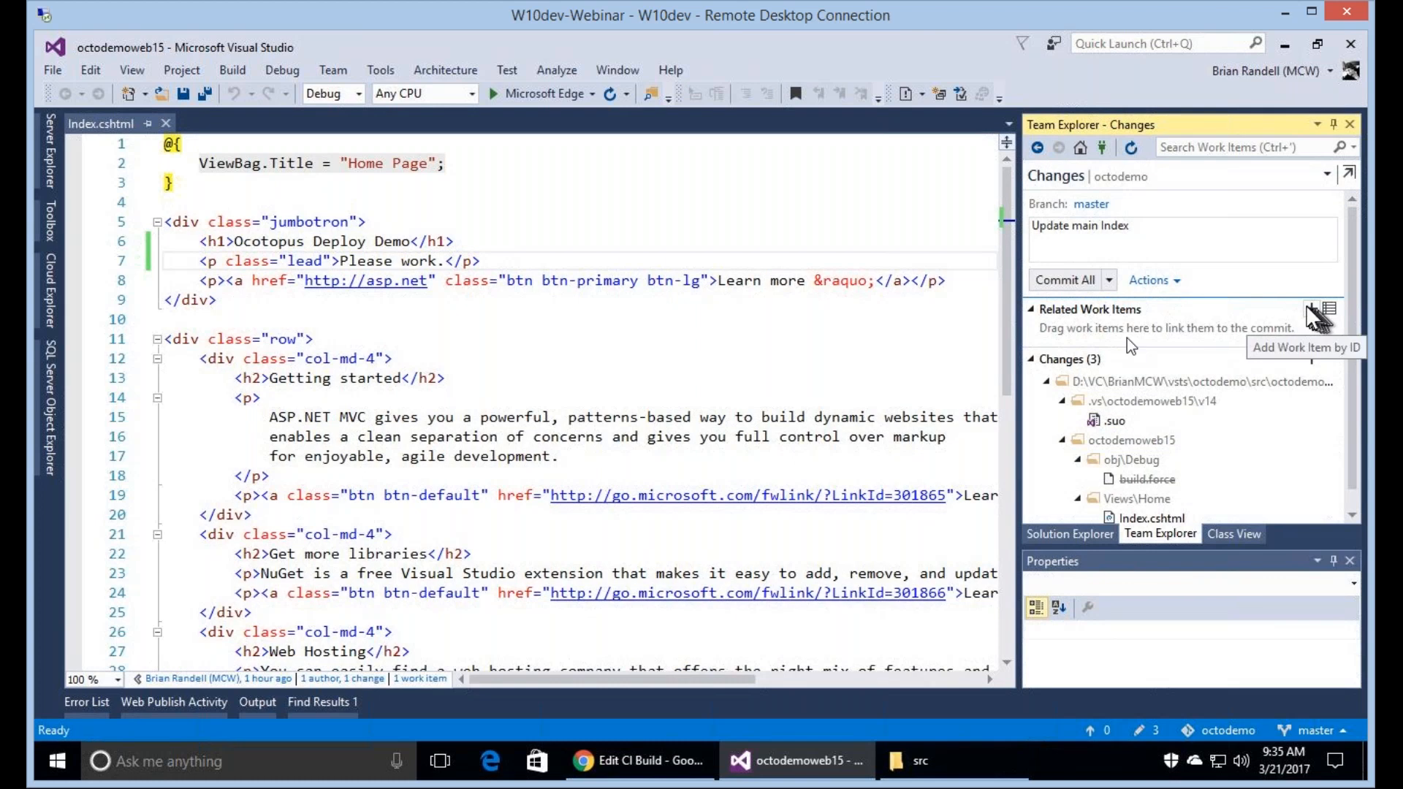
Run the "Tasks In Progress Assigned to me" query and link the "Update site" task to the commit.
click(1311, 311)
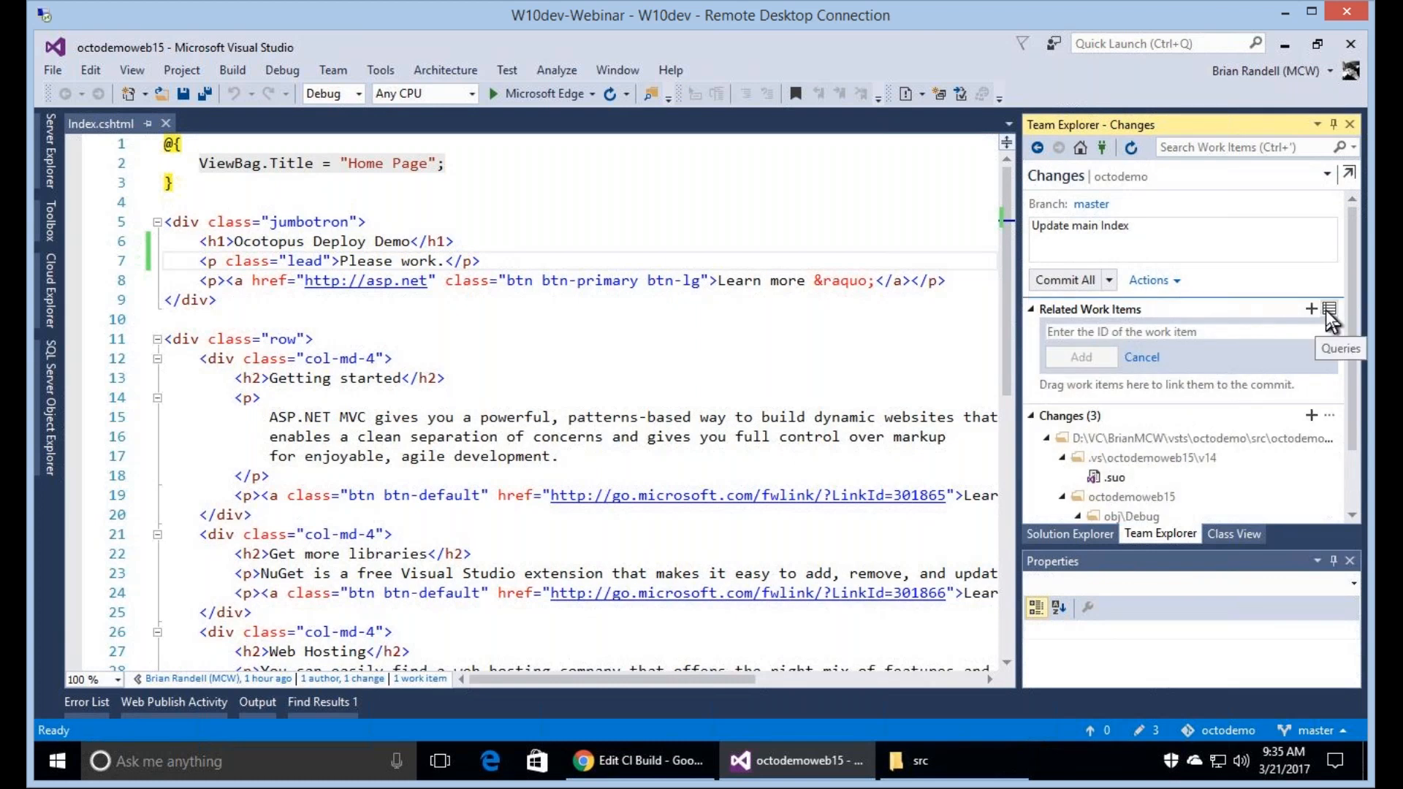
click(1329, 311)
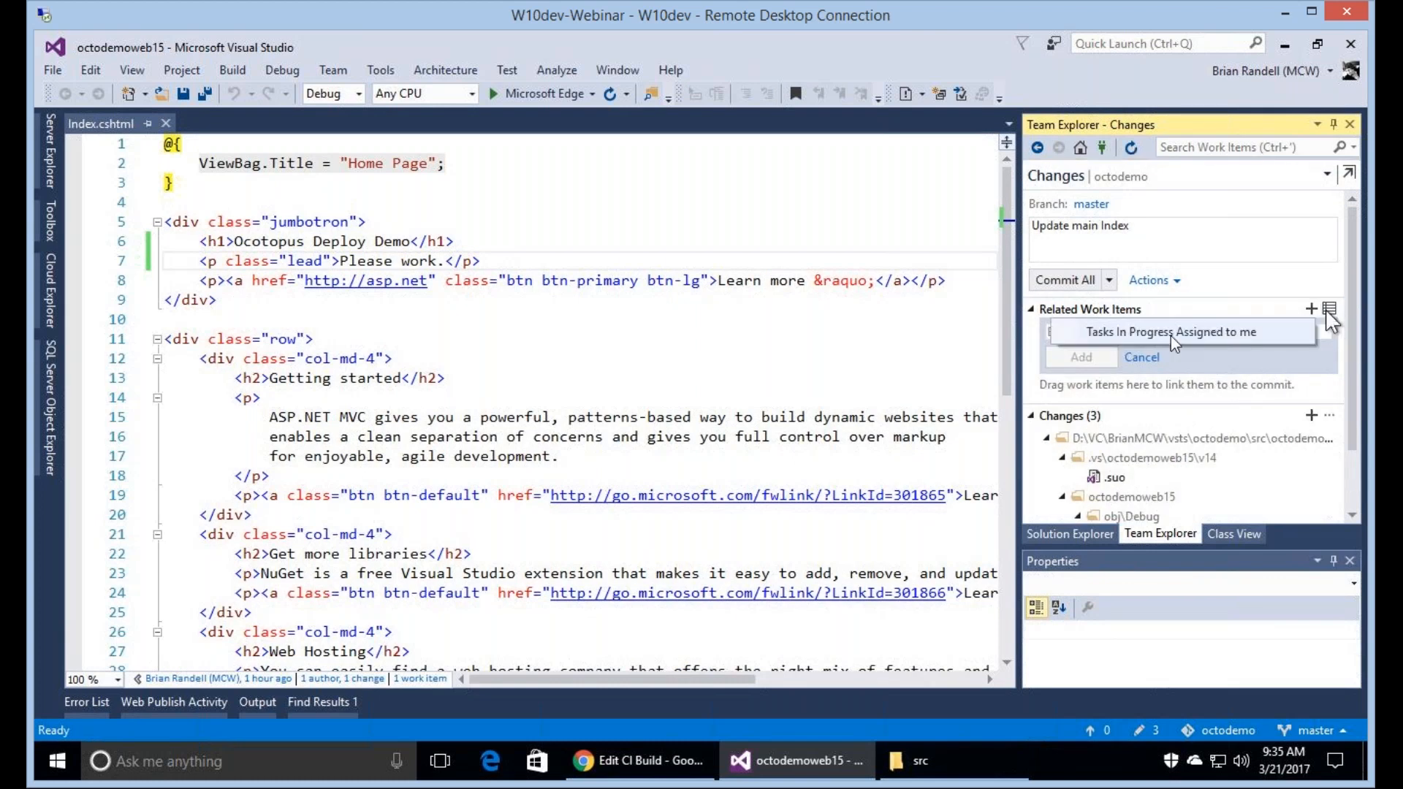
click(1183, 332)
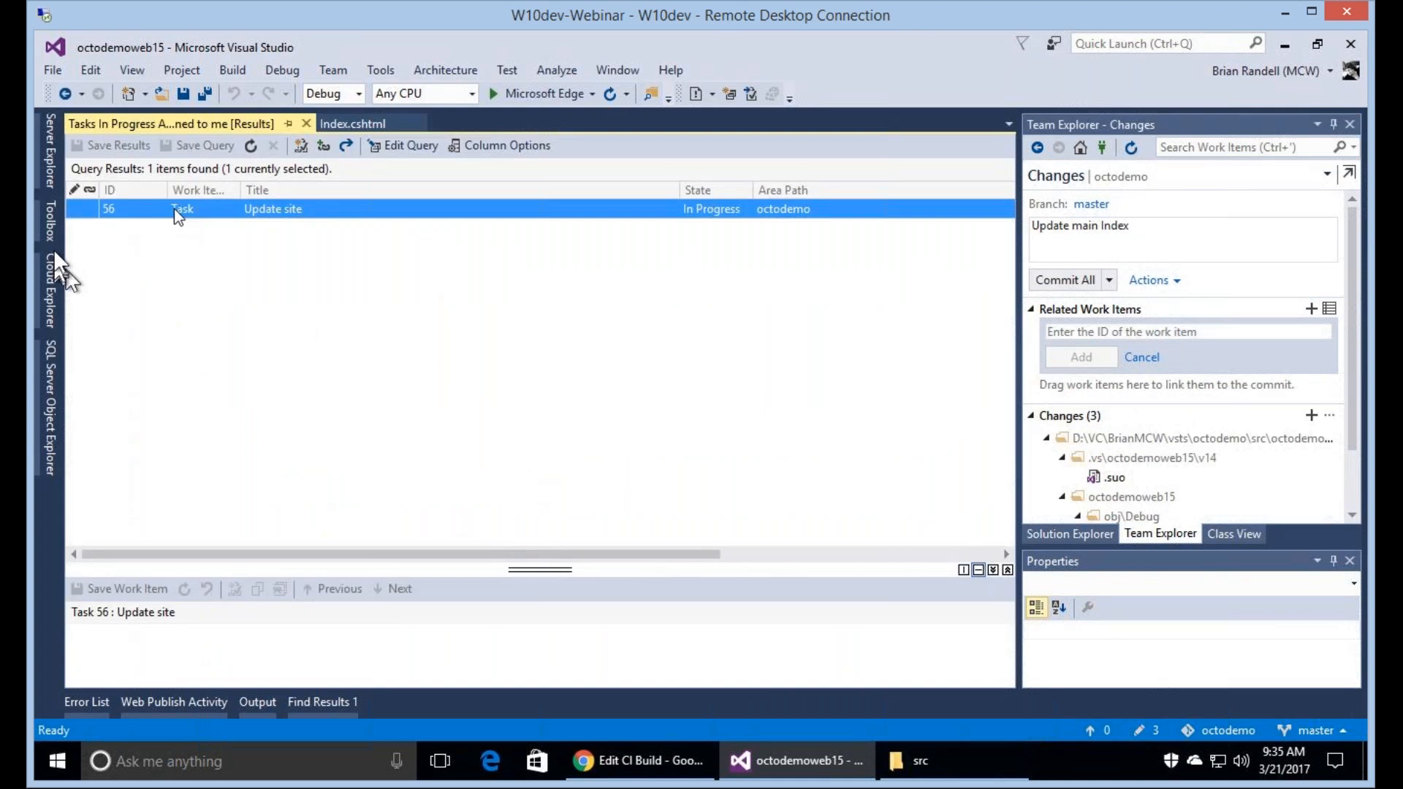
drag(174, 215, 1132, 400)
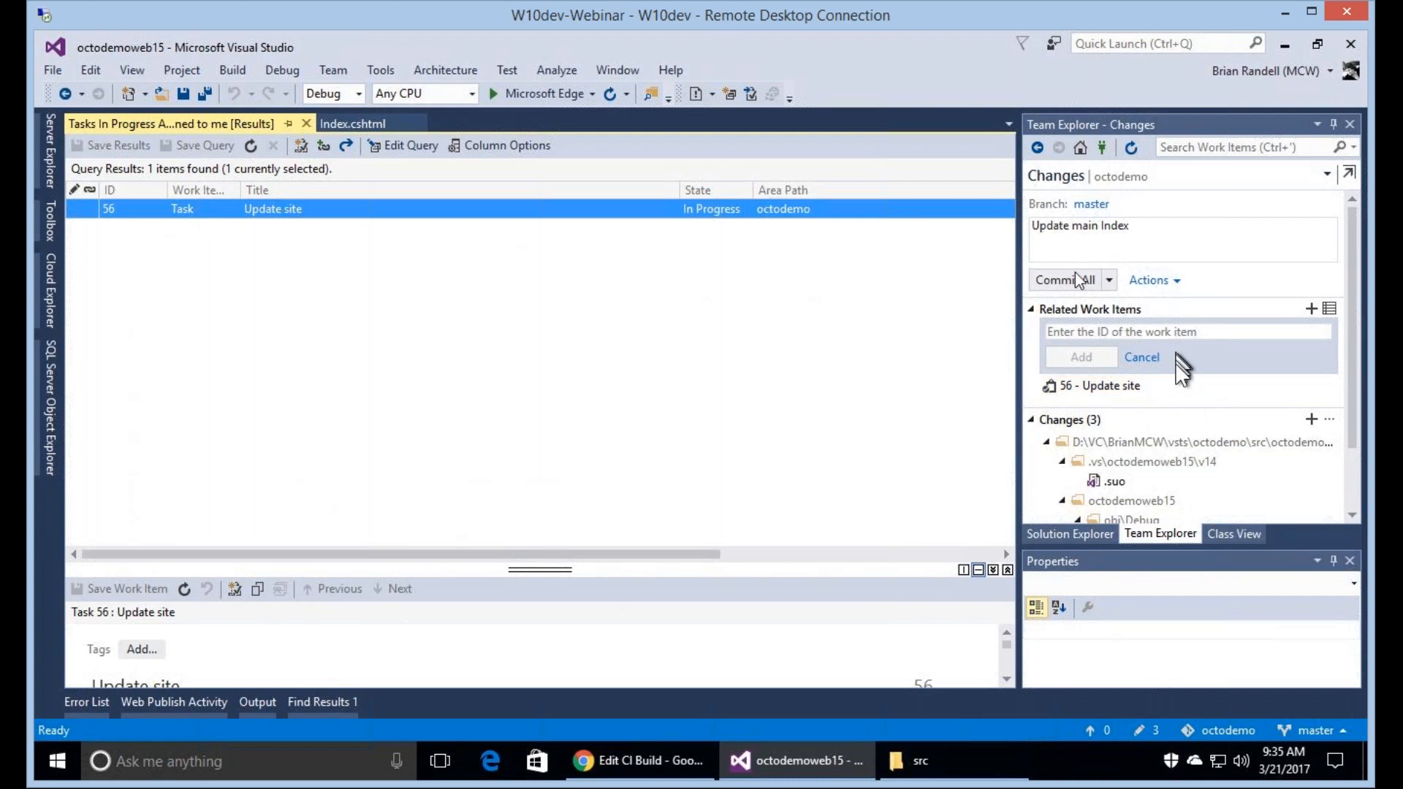
Commit all the changes on master and push the outgoing commit to the remote repository.
click(1079, 149)
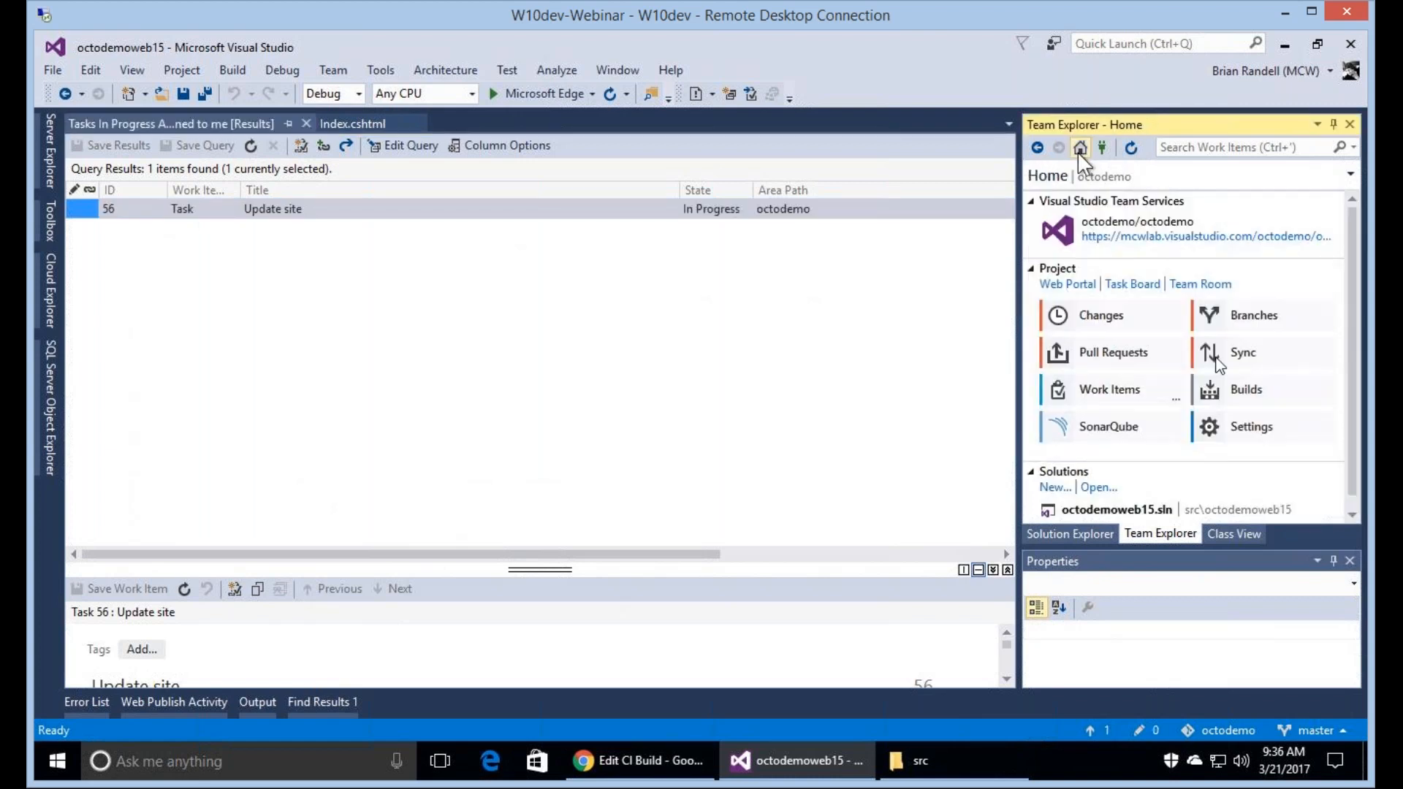
click(1222, 354)
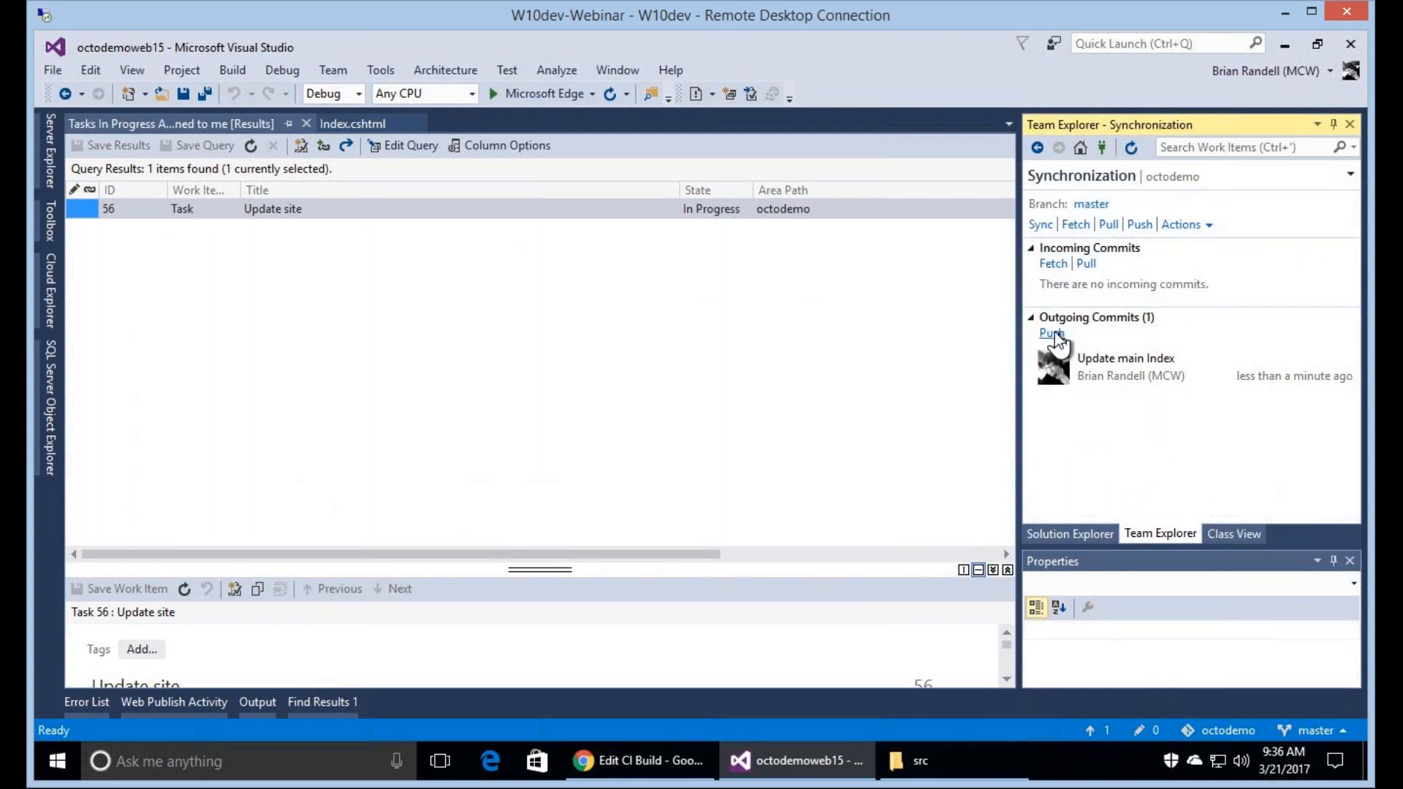
click(1053, 333)
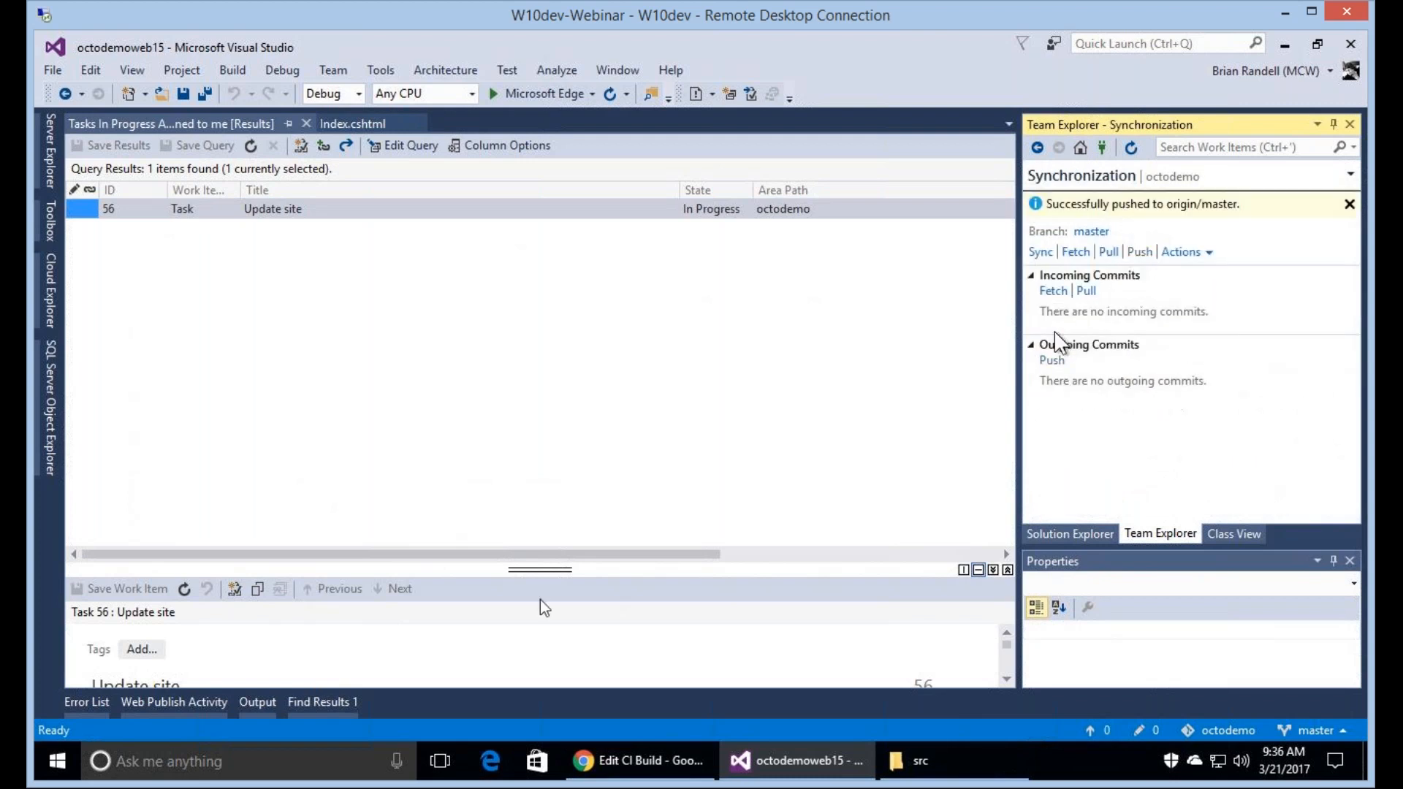
Switch to Chrome and open the in-progress build from the CI Build definition's summary.
click(630, 767)
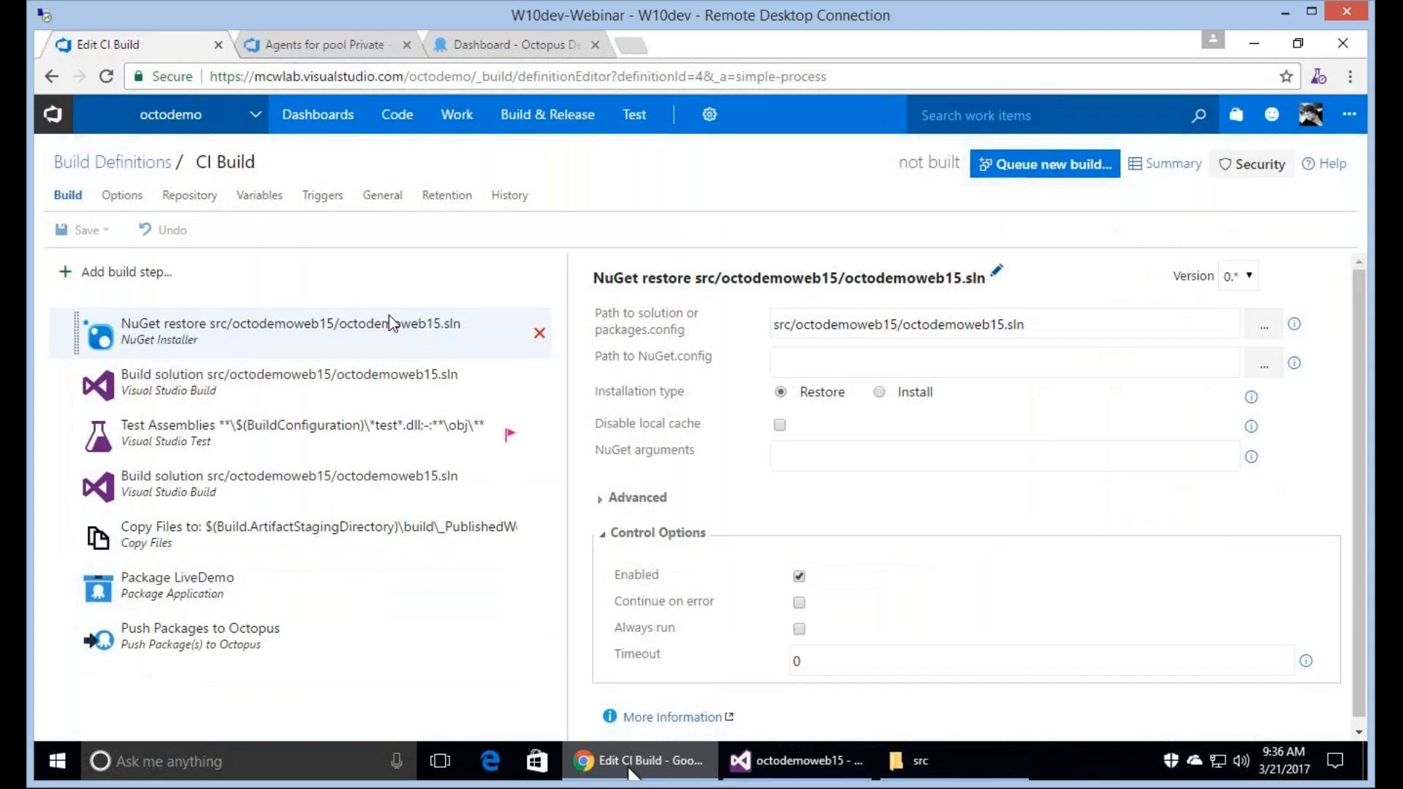
click(125, 162)
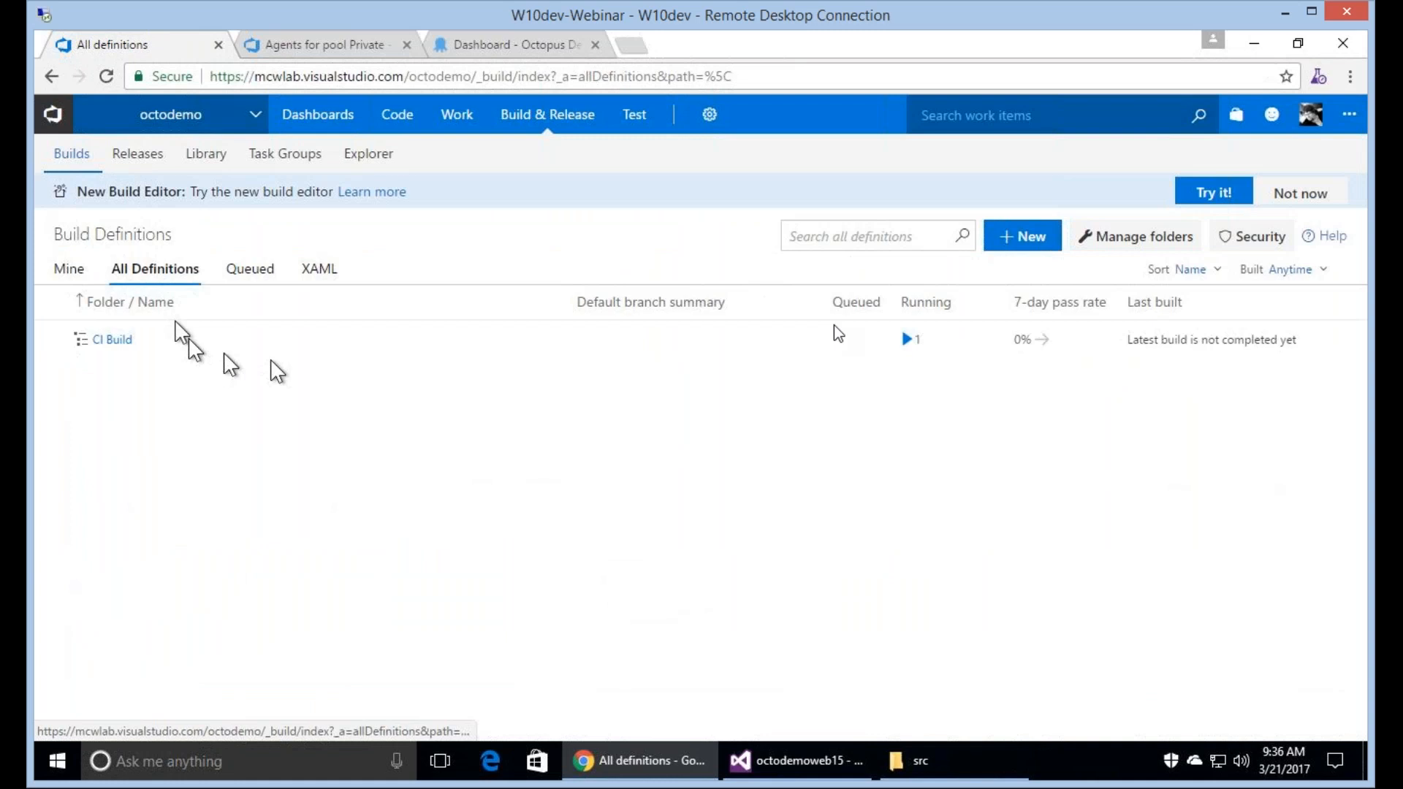
click(117, 340)
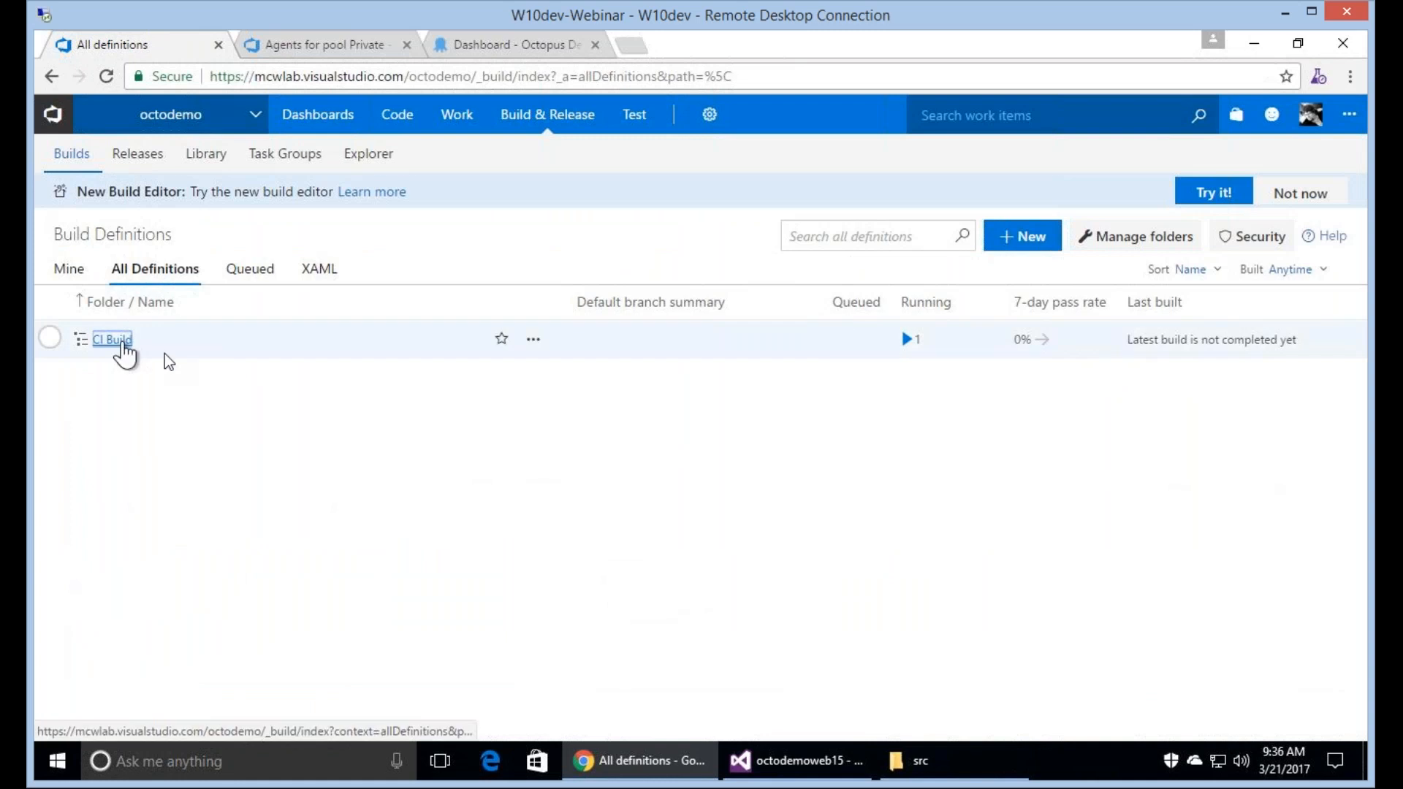
click(102, 418)
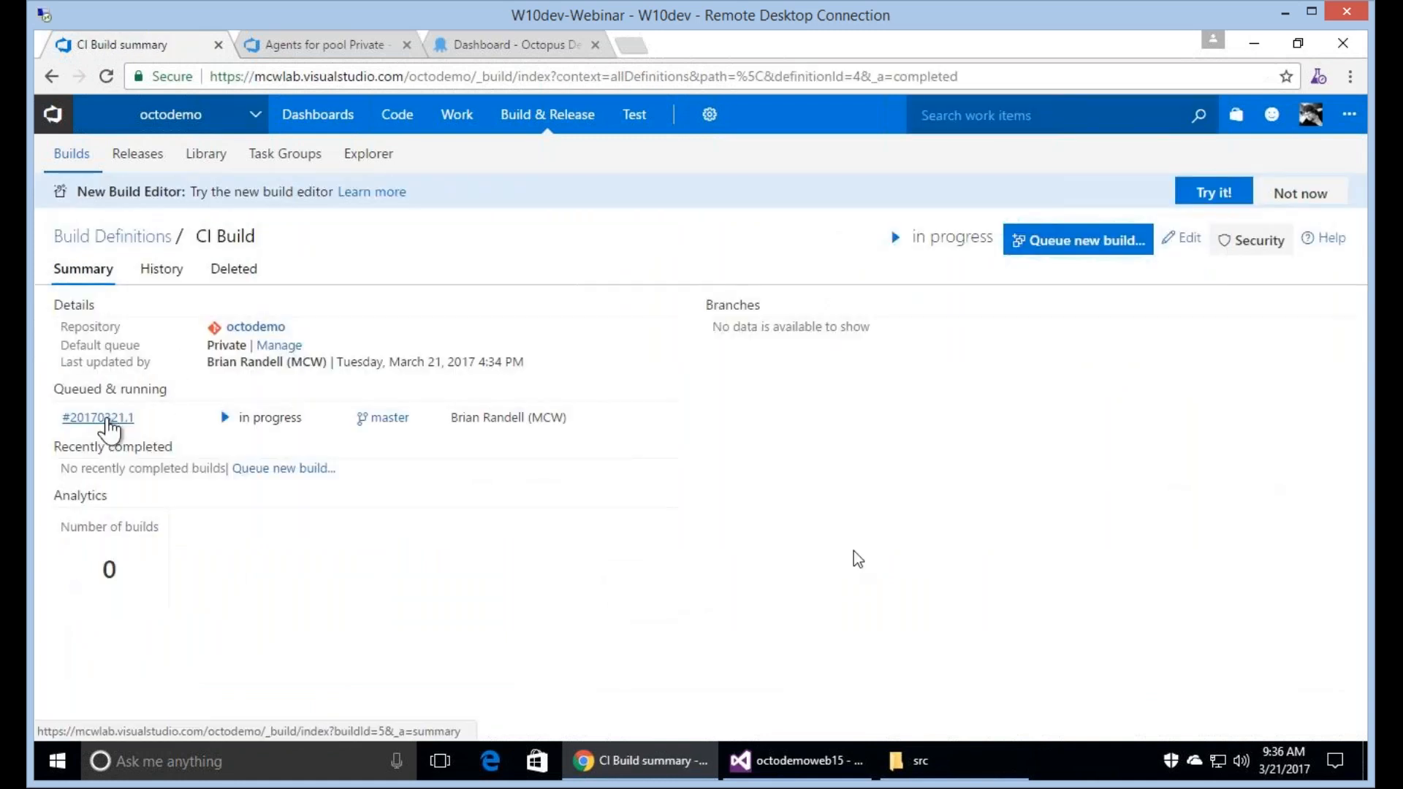
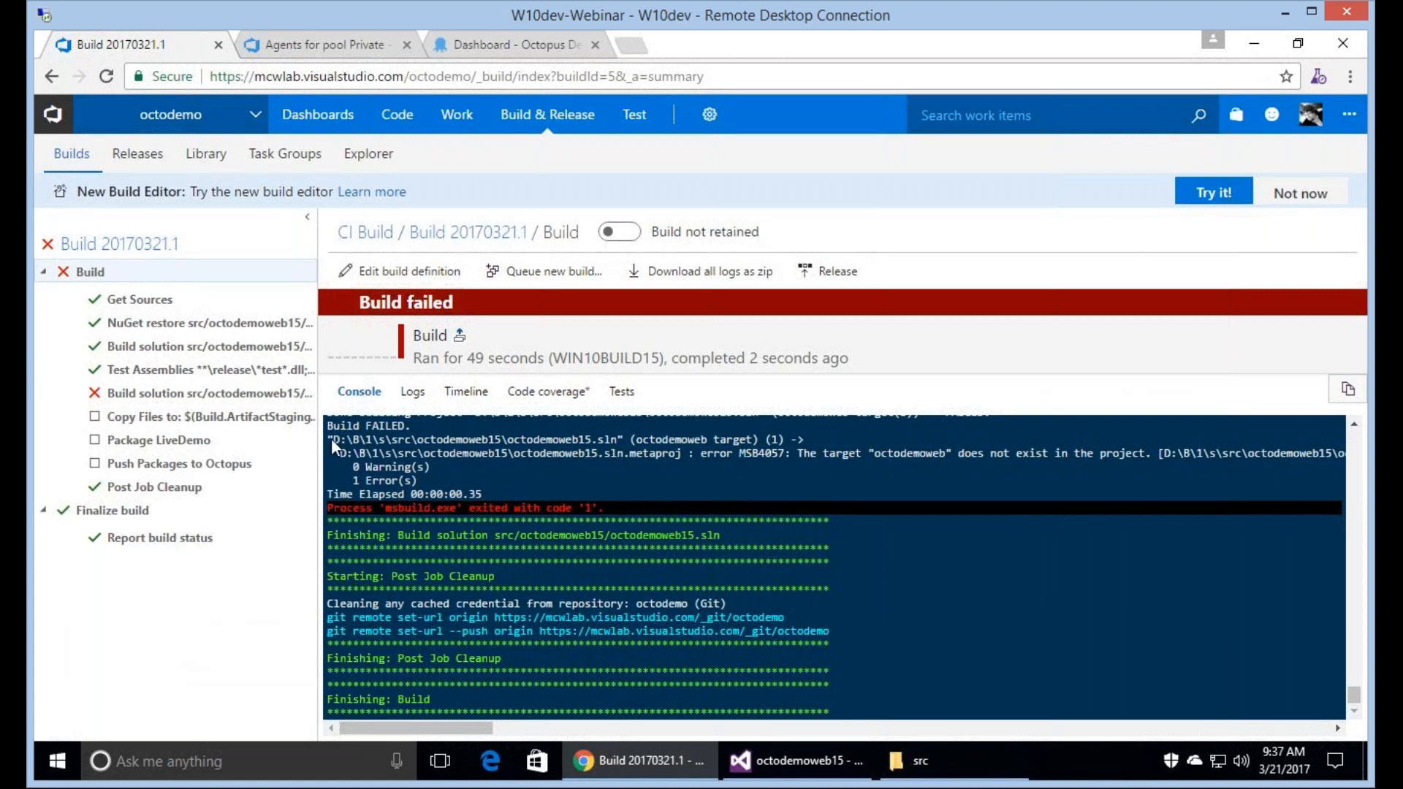
Examine the log of the failed solution build step, and open the octodemo project's home page.
click(205, 395)
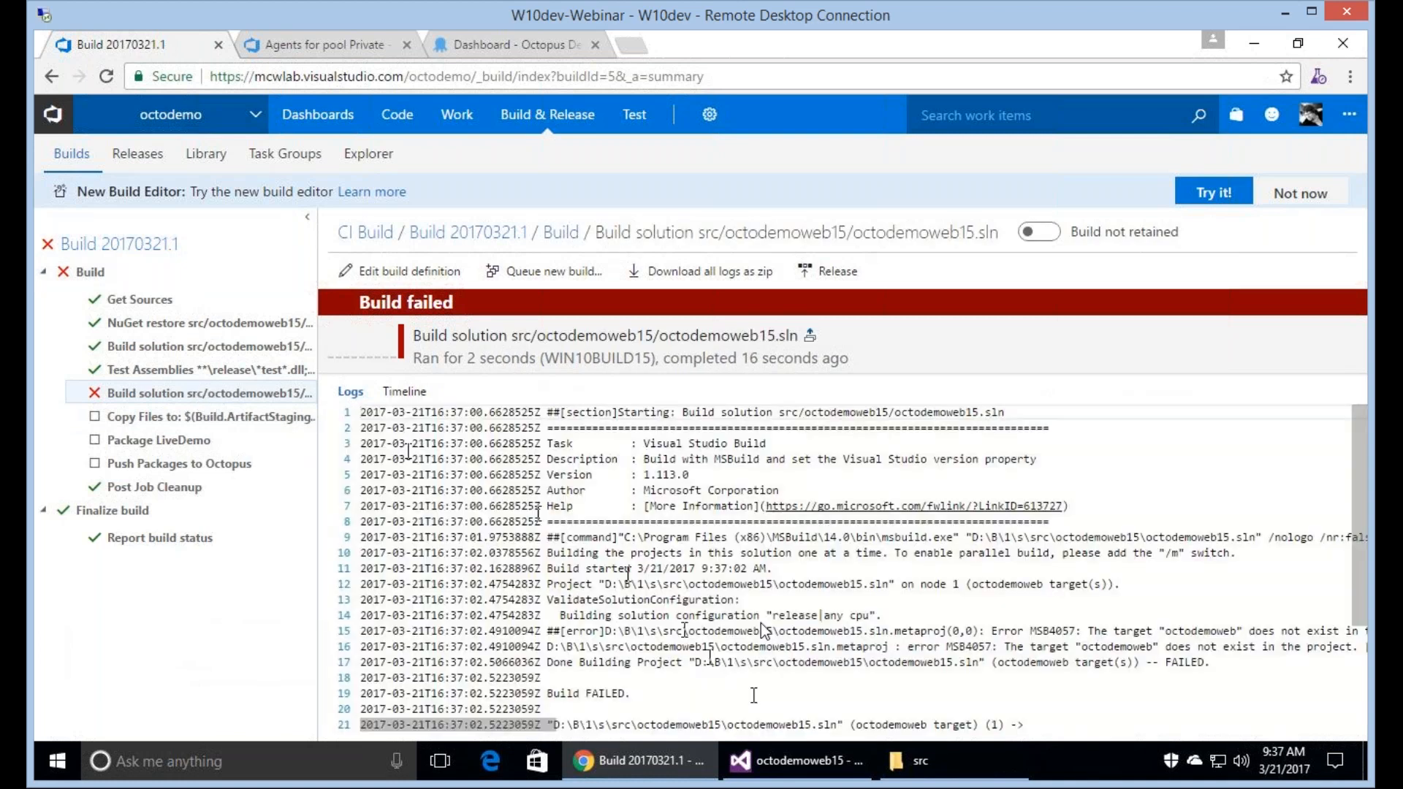
click(171, 116)
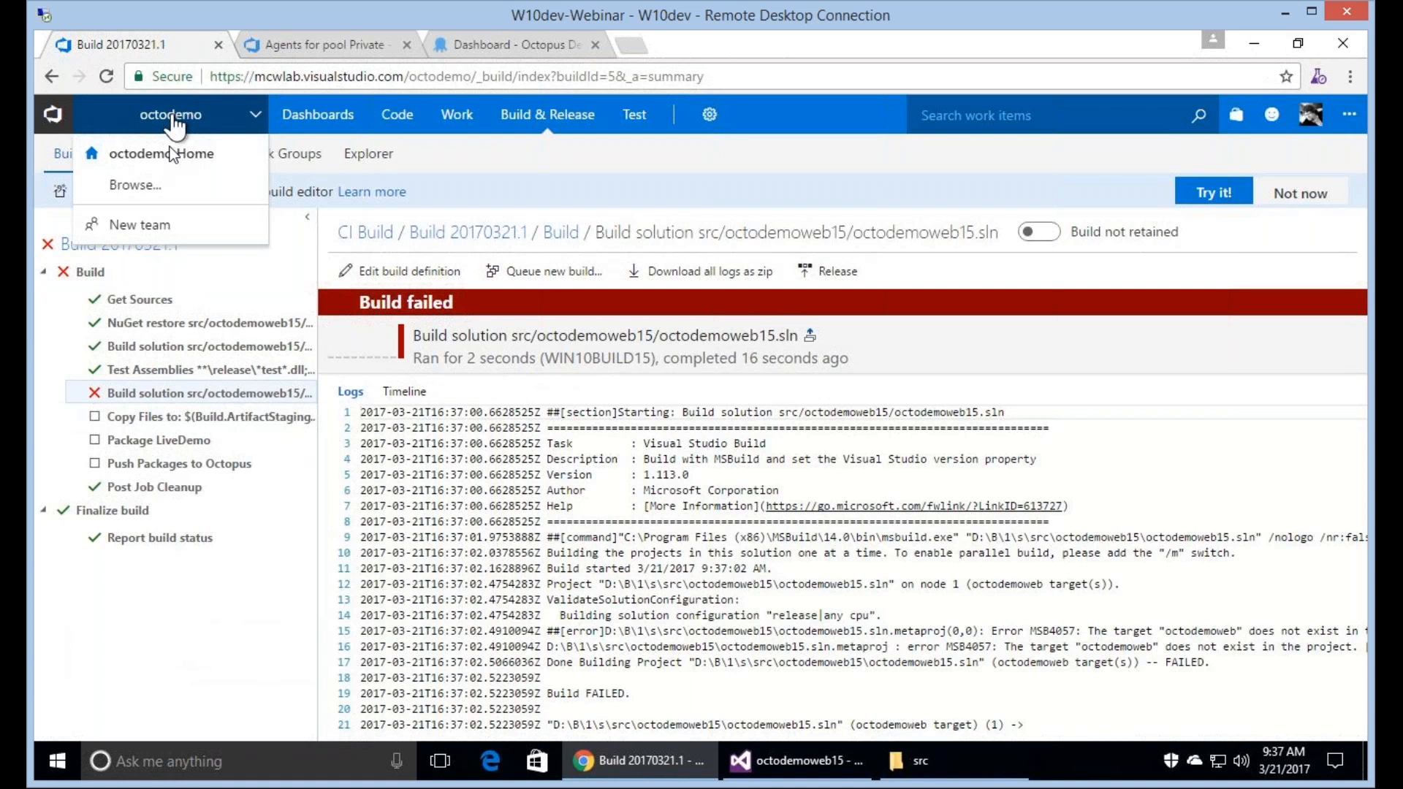
click(173, 155)
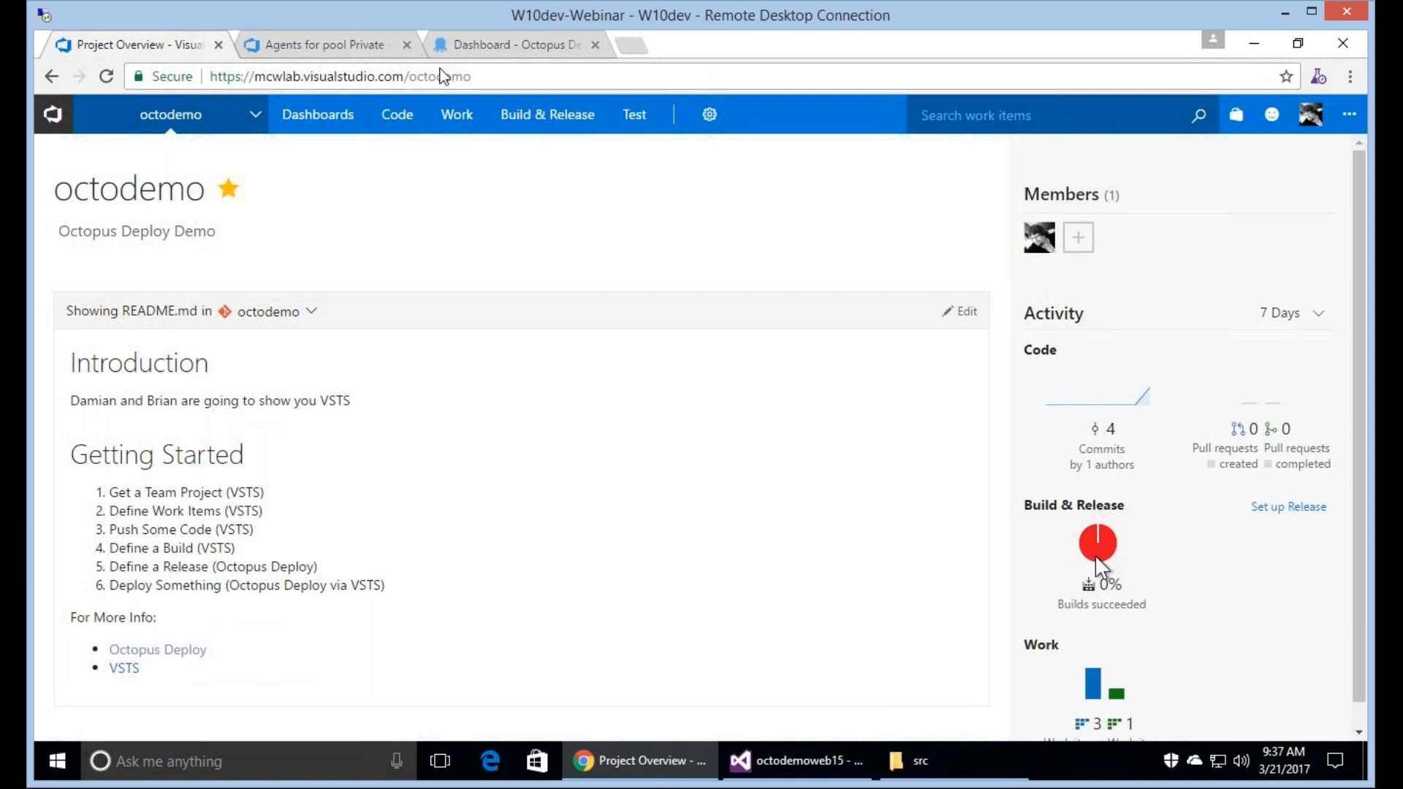
Open the CI Build definition for editing from the octodemo project's build definitions.
mouse_move(332, 124)
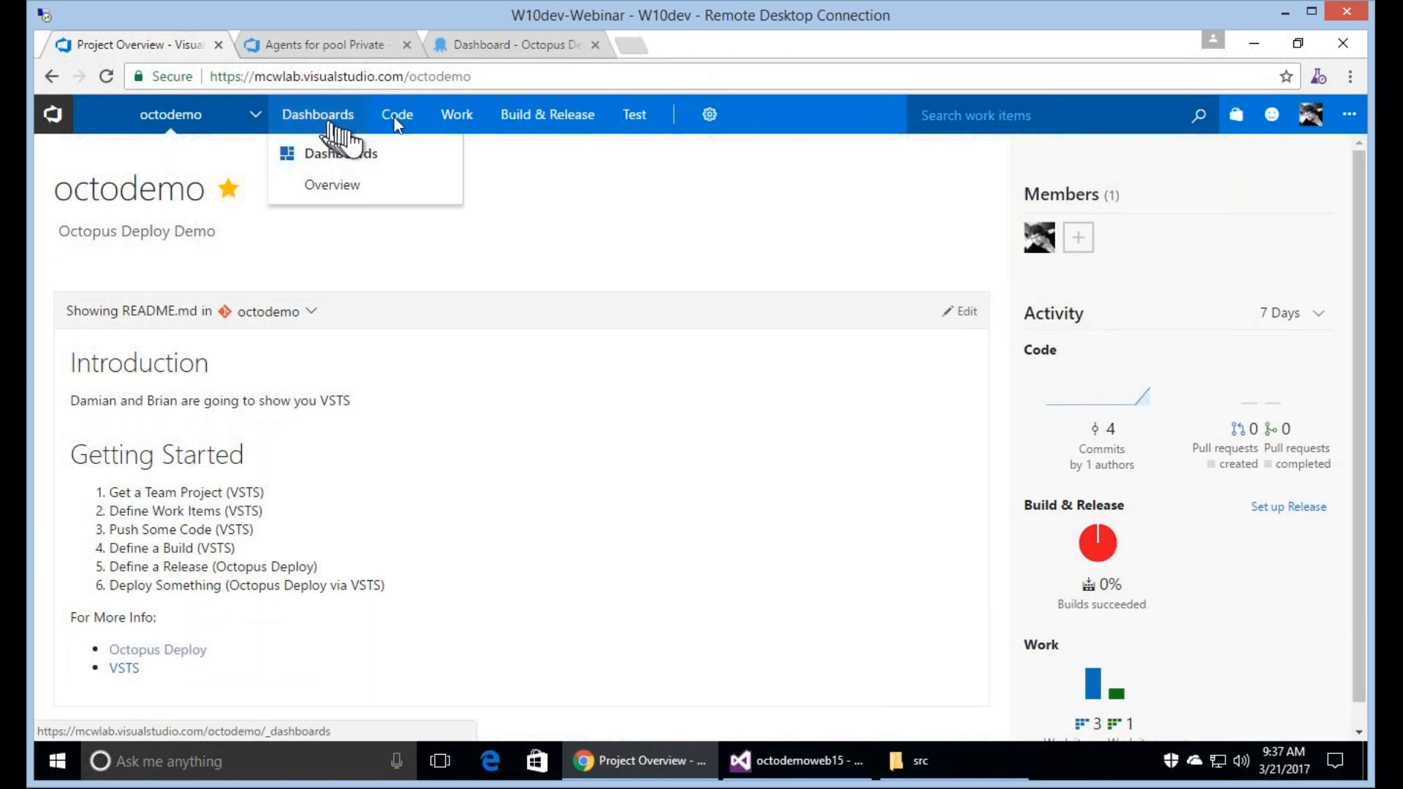
mouse_move(400, 127)
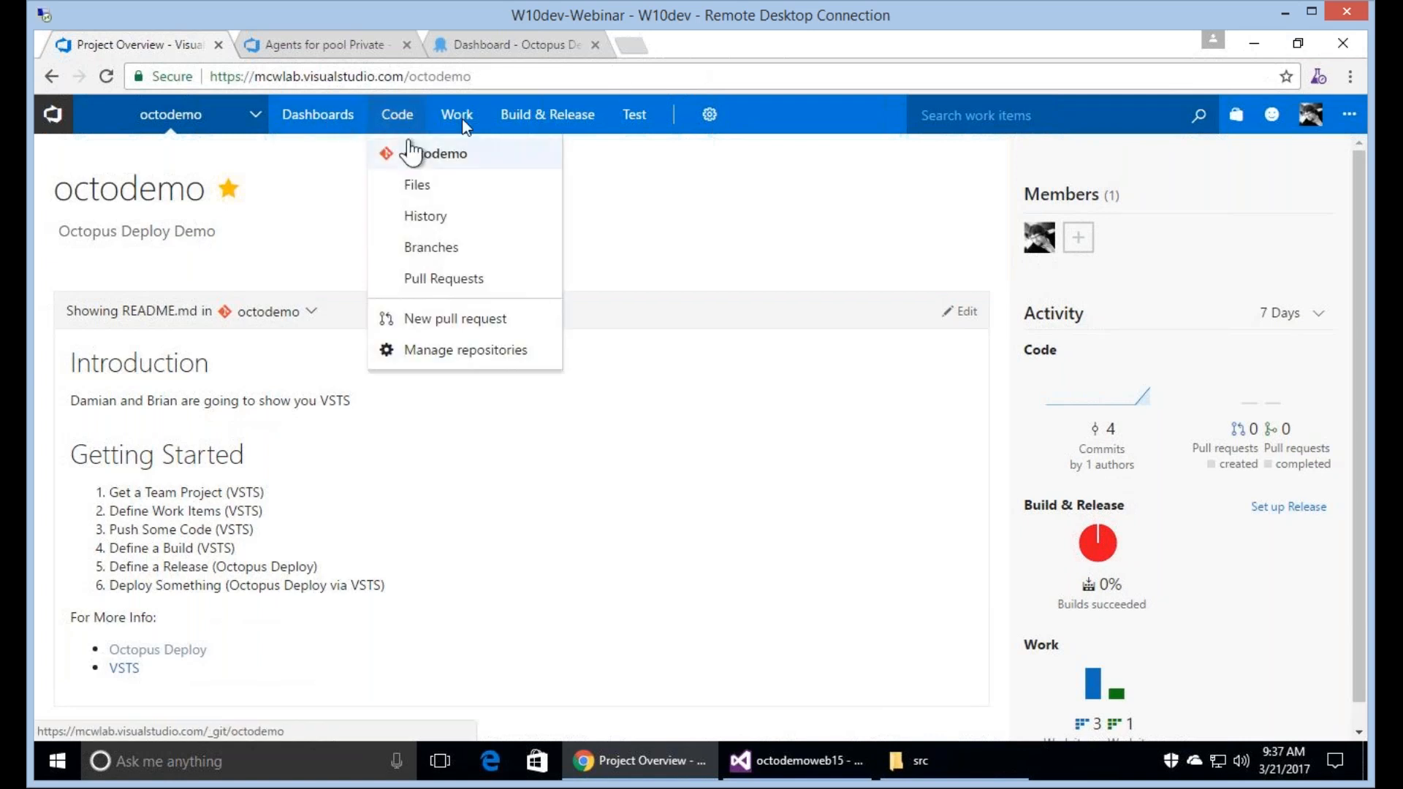
click(548, 115)
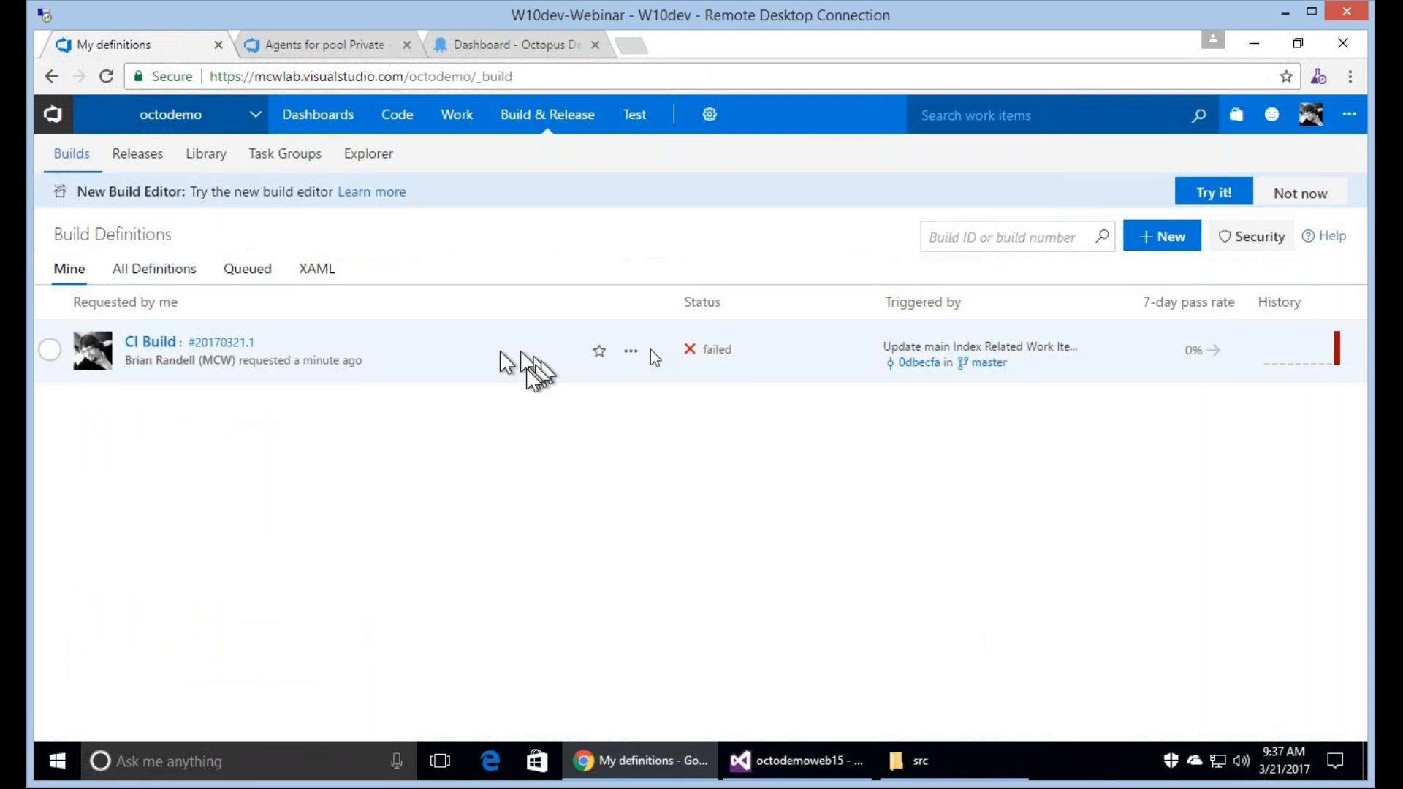
click(631, 352)
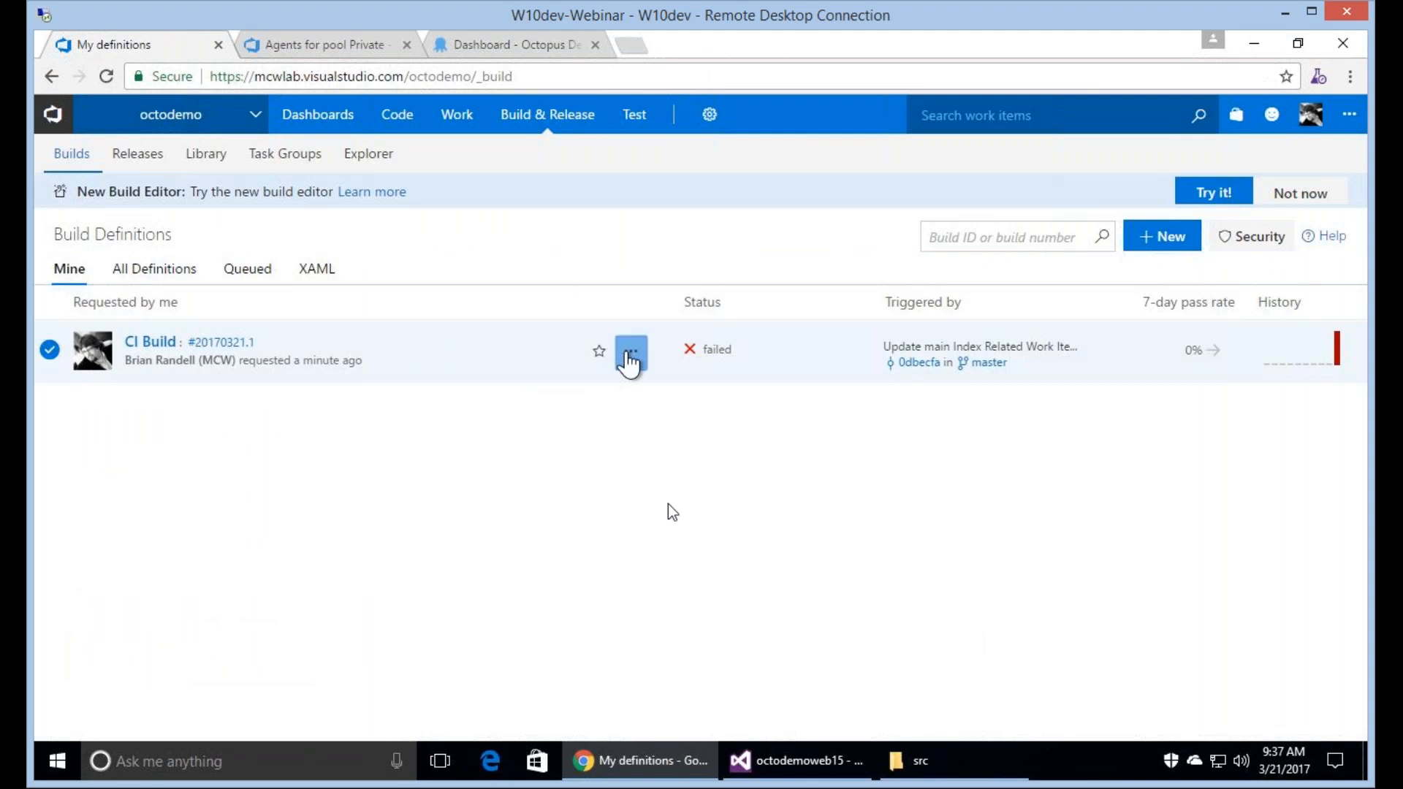
click(676, 459)
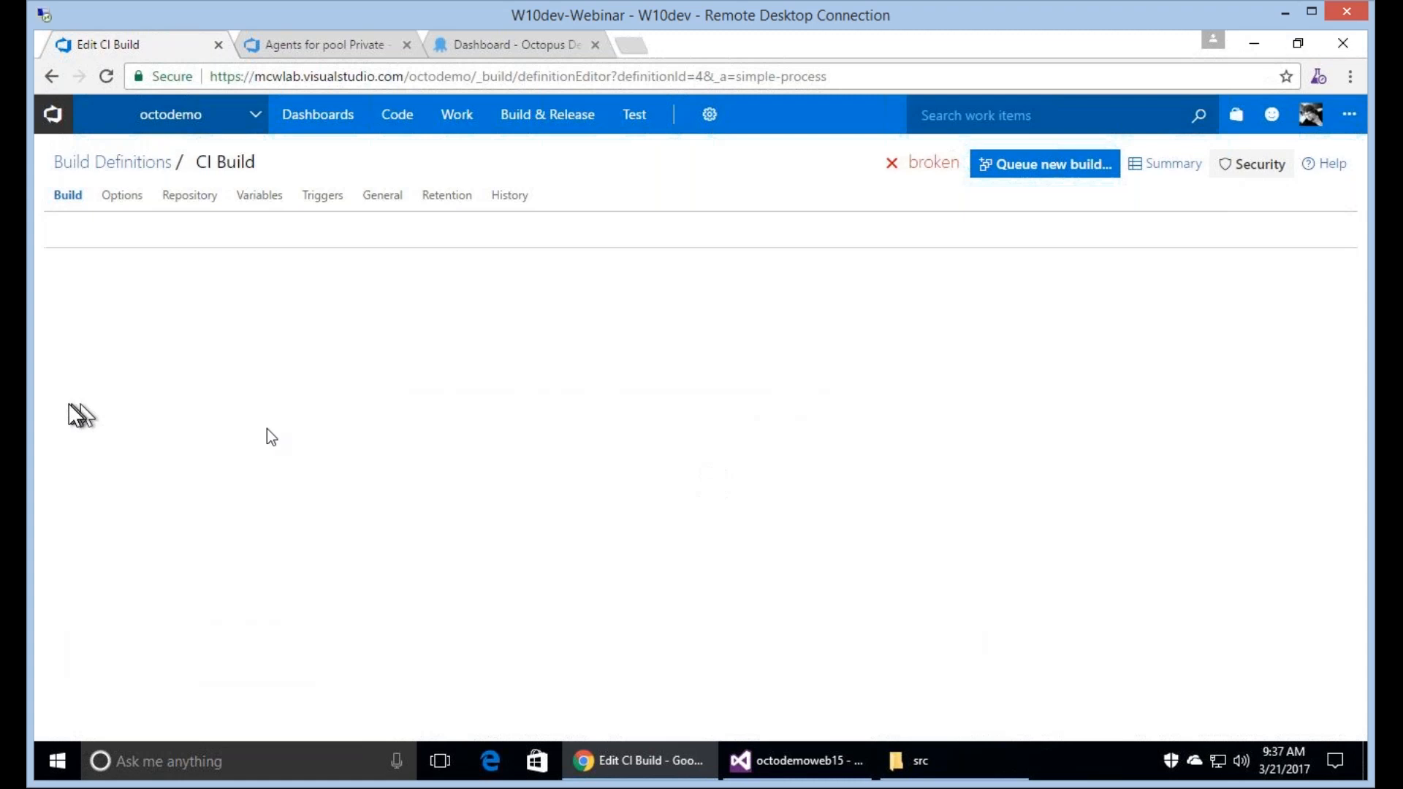
Set the target in the second solution build step's MSBuild arguments to /t:octodemoweb15.
click(270, 483)
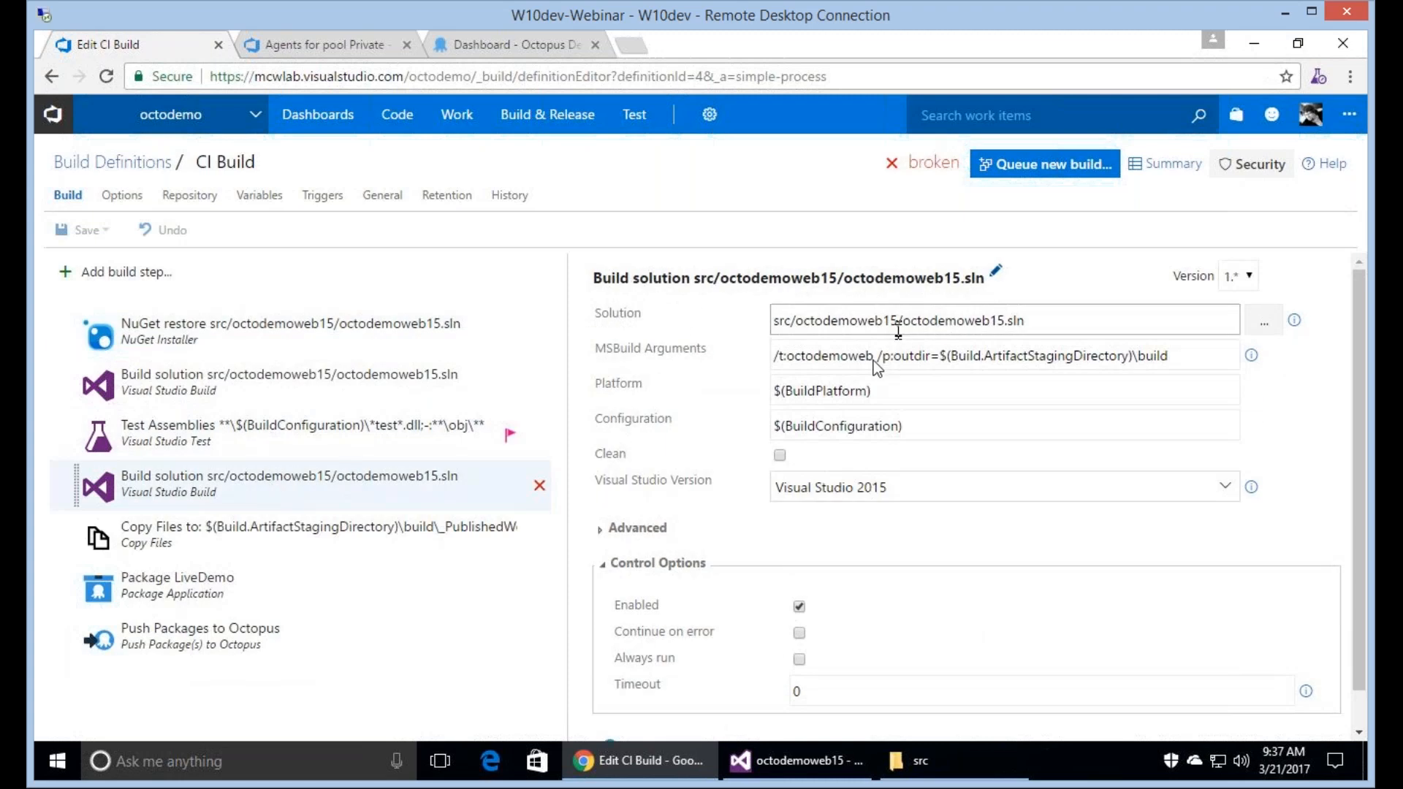
click(874, 358)
text(15)
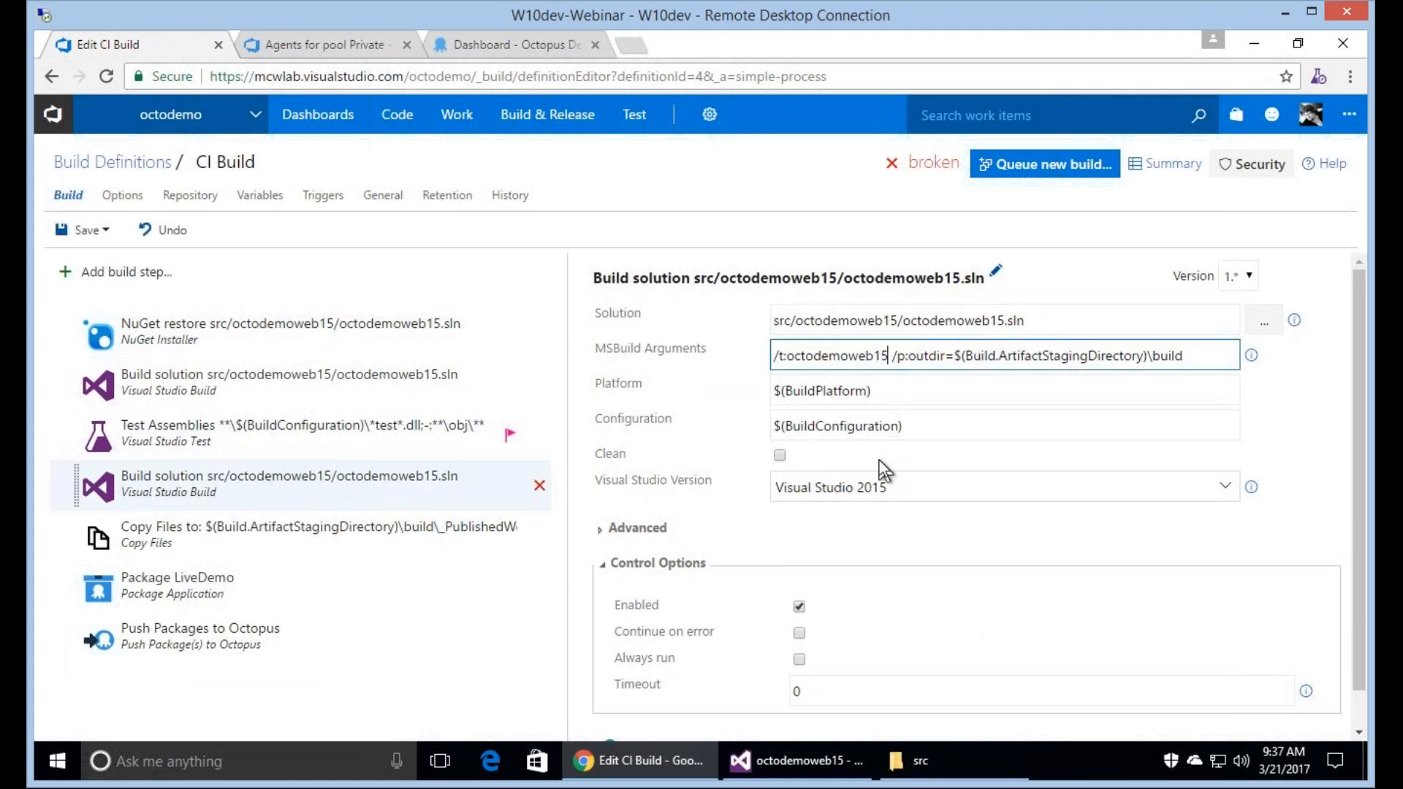
Save the CI Build definition with the description "Fix build error caused by LNBK".
click(107, 231)
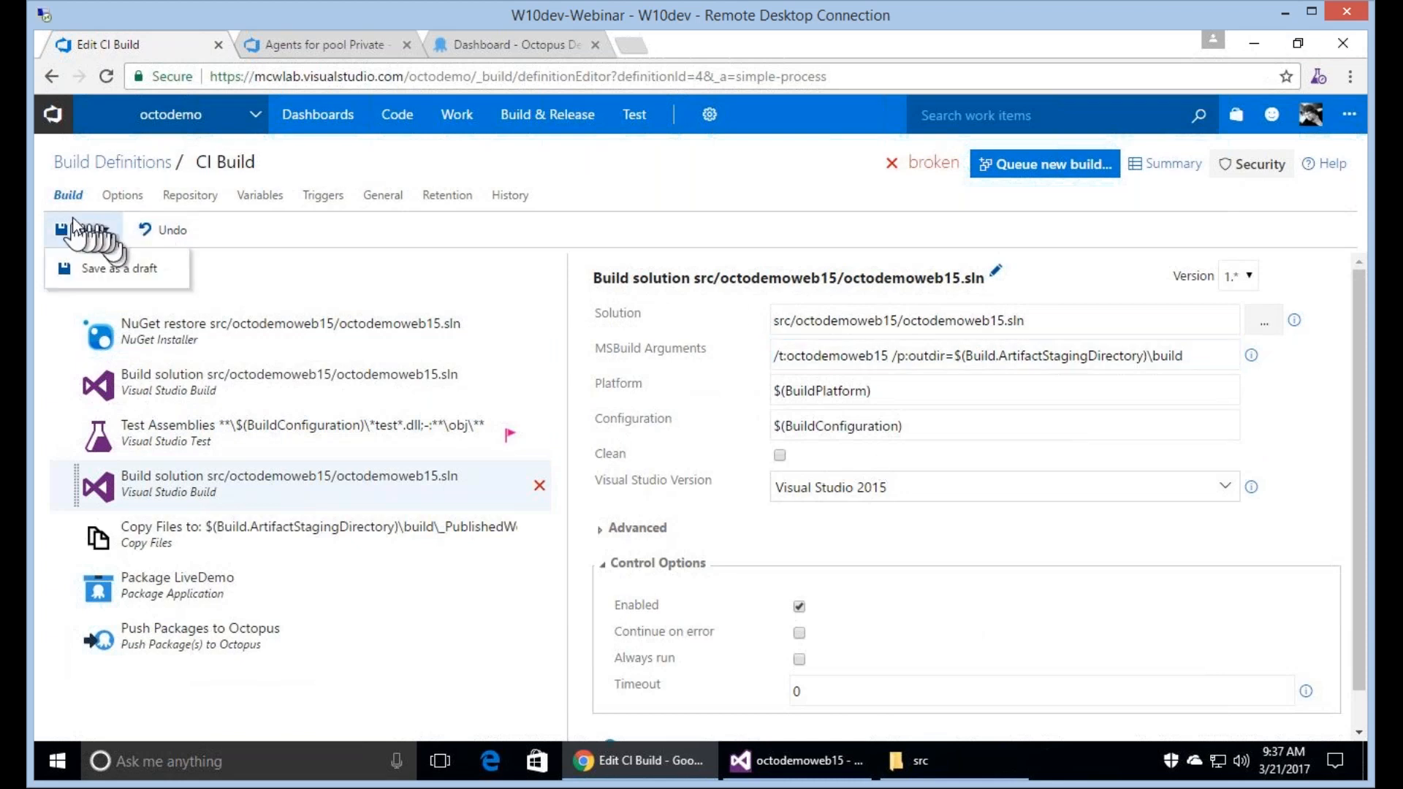
click(73, 222)
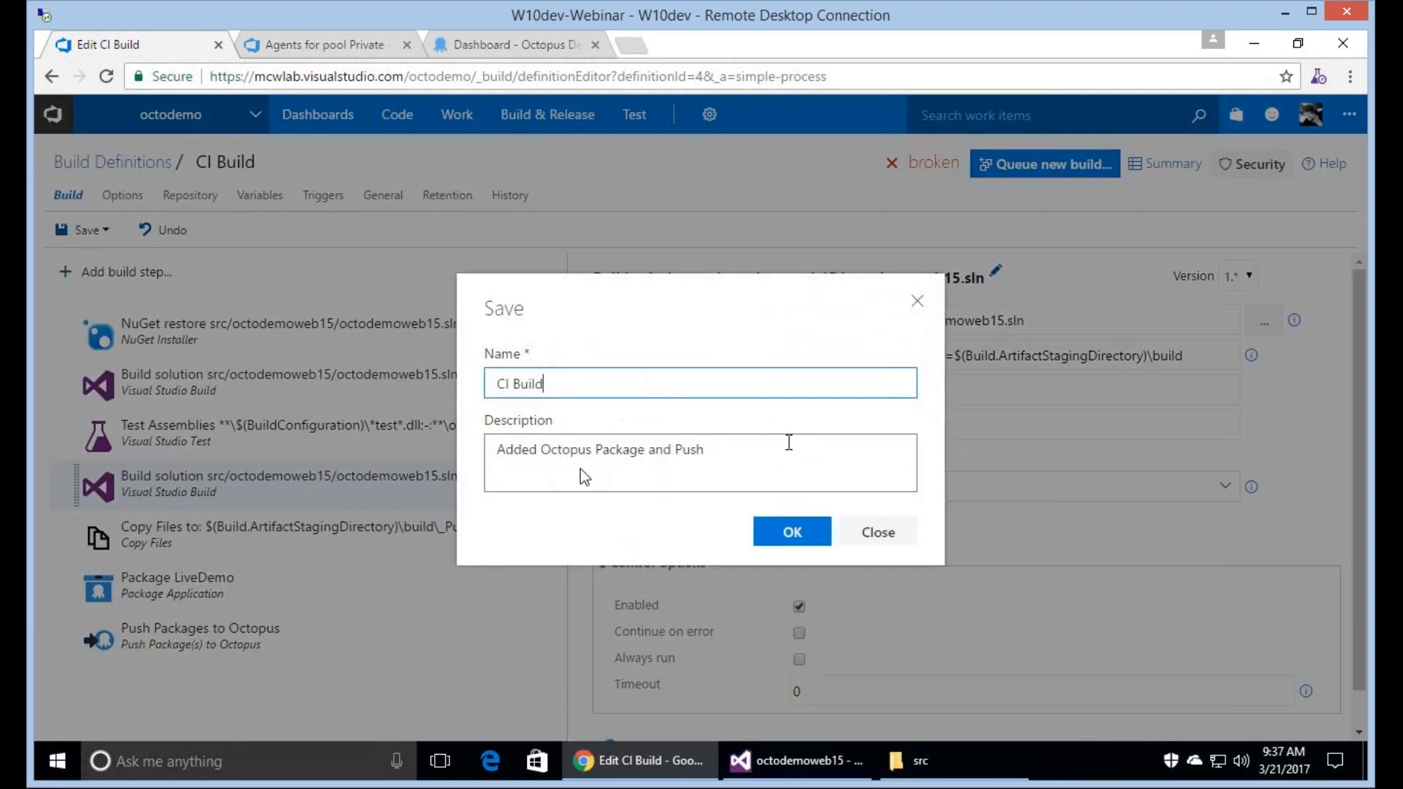
drag(786, 451, 304, 475)
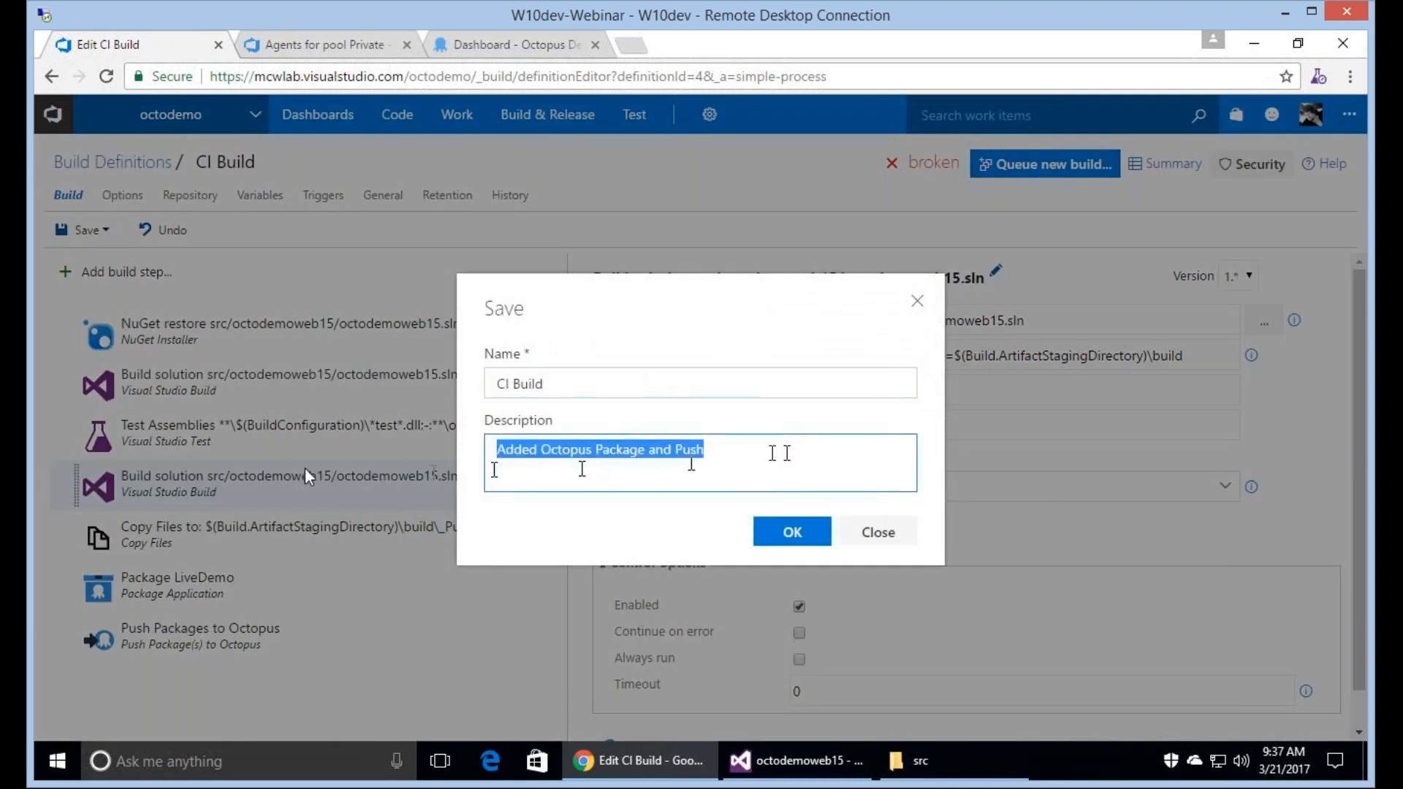
text(Fix bu)
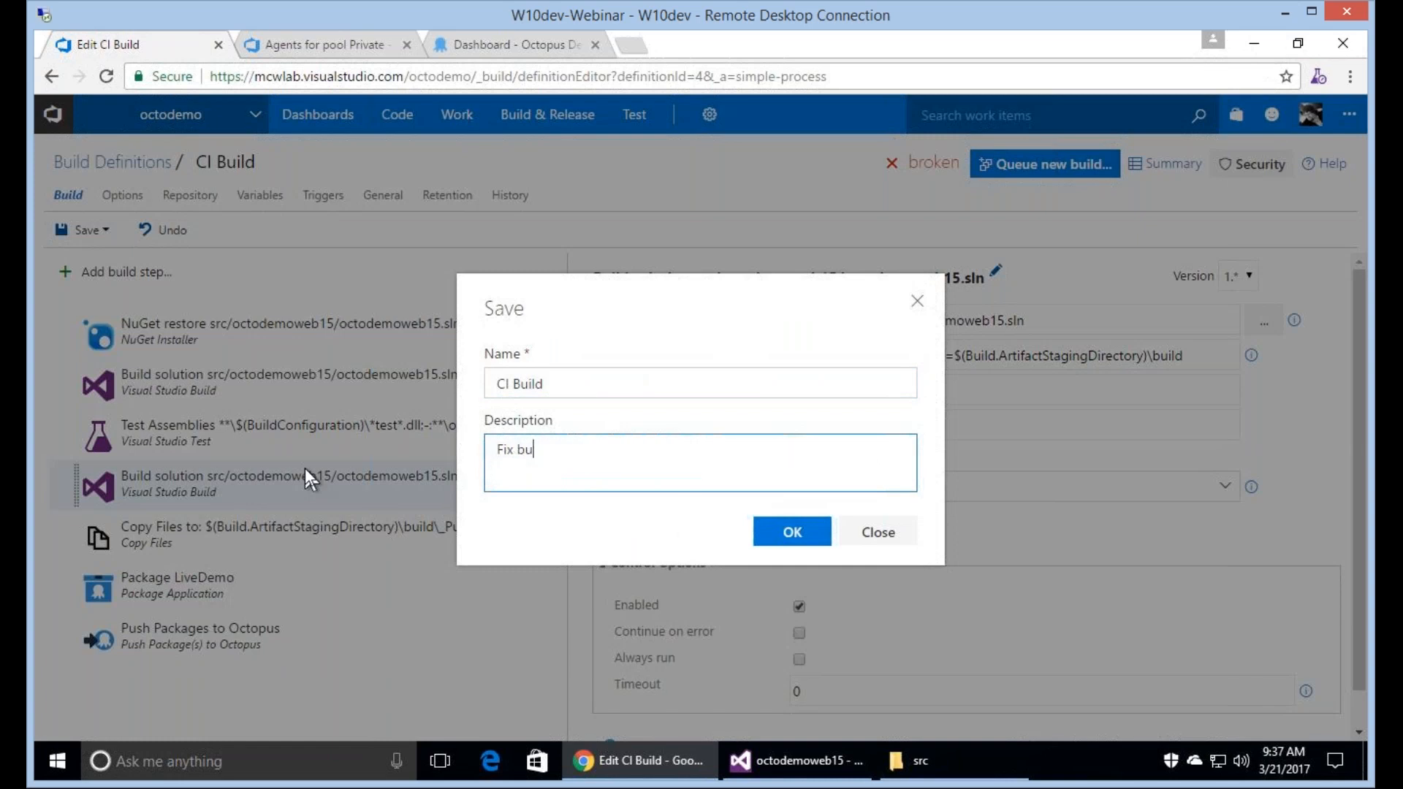
key(BackSpace)
text(uild error caused by LNBK)
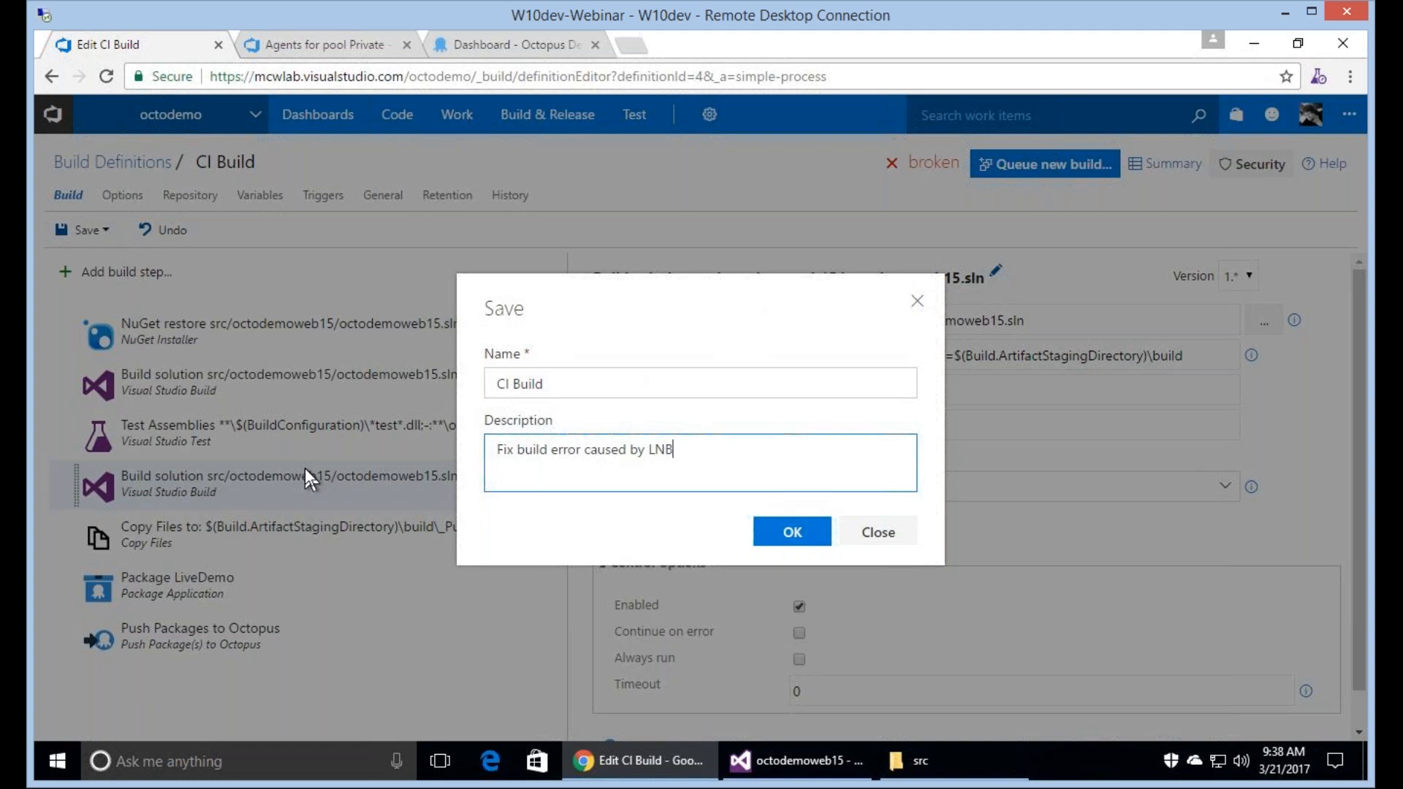
click(795, 533)
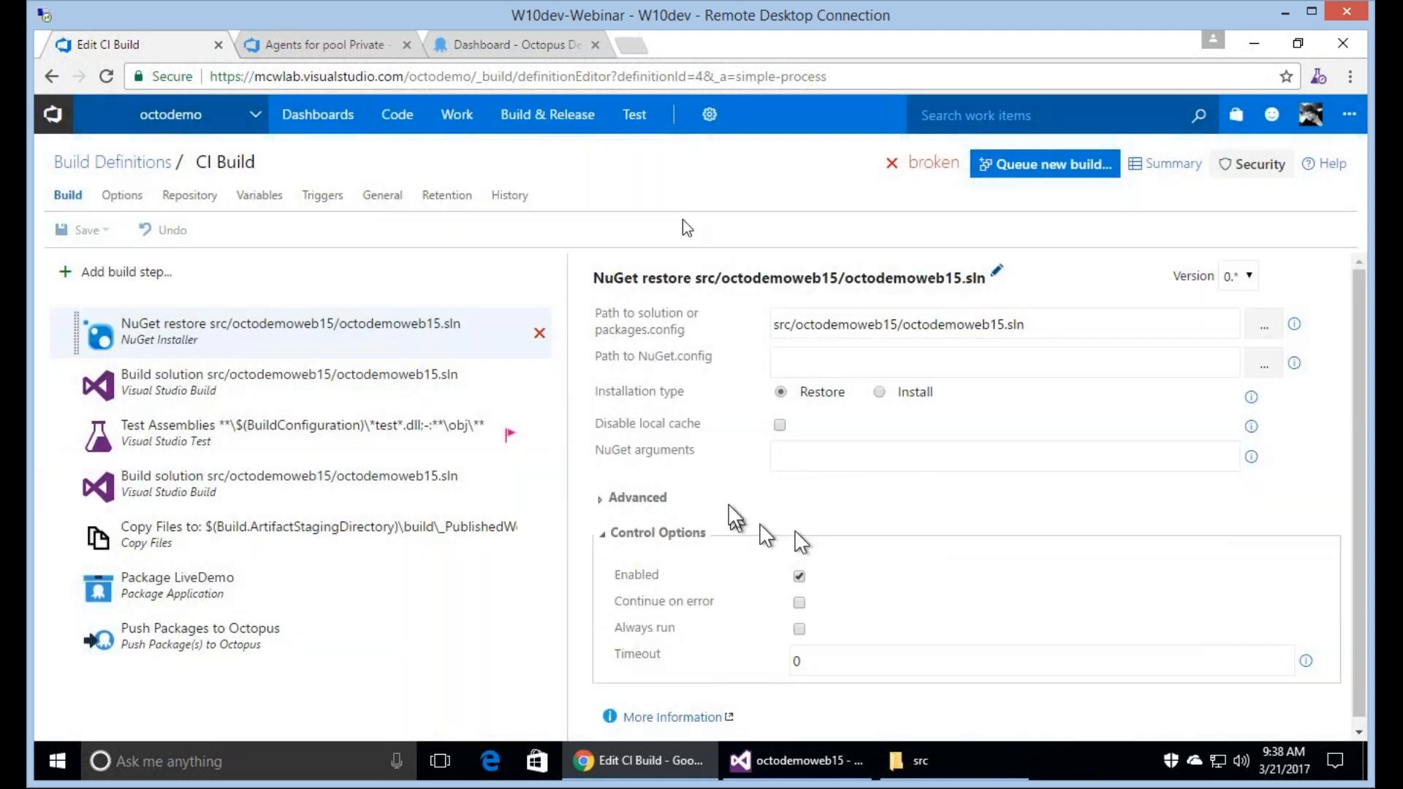
Queue a new CI Build of the master branch on the Private queue.
click(1045, 169)
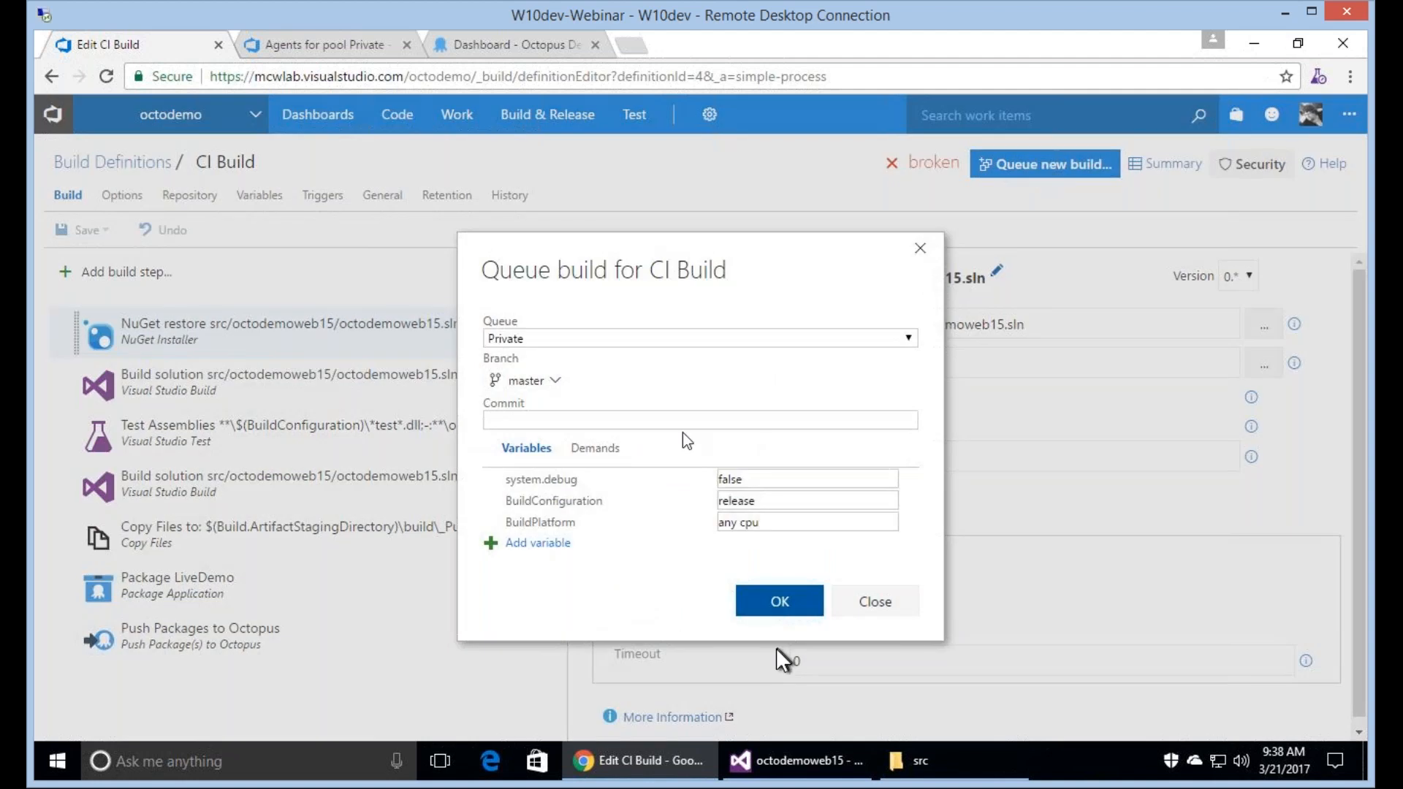
click(778, 611)
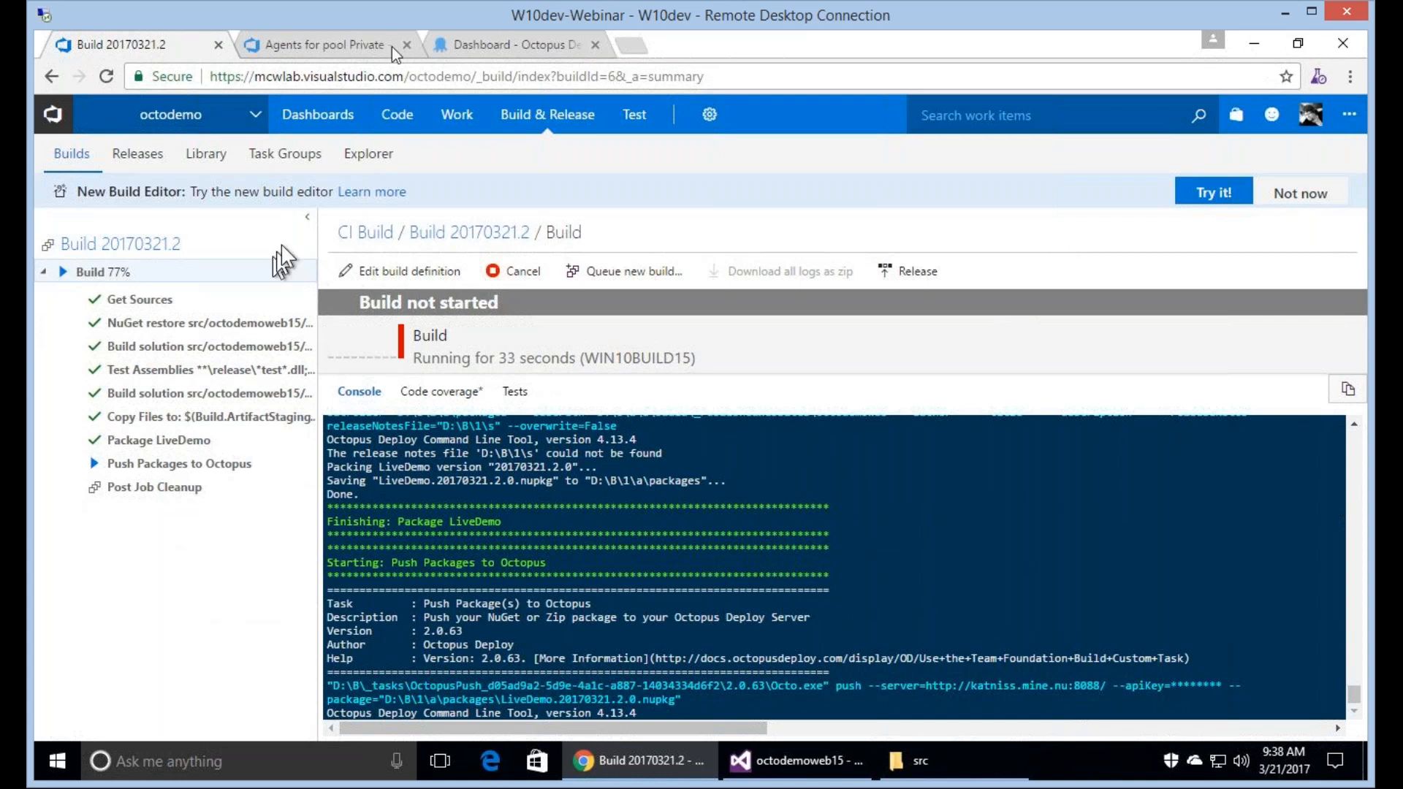
Switch to Octopus Deploy and open The Octopus Way project from the dashboard.
click(508, 45)
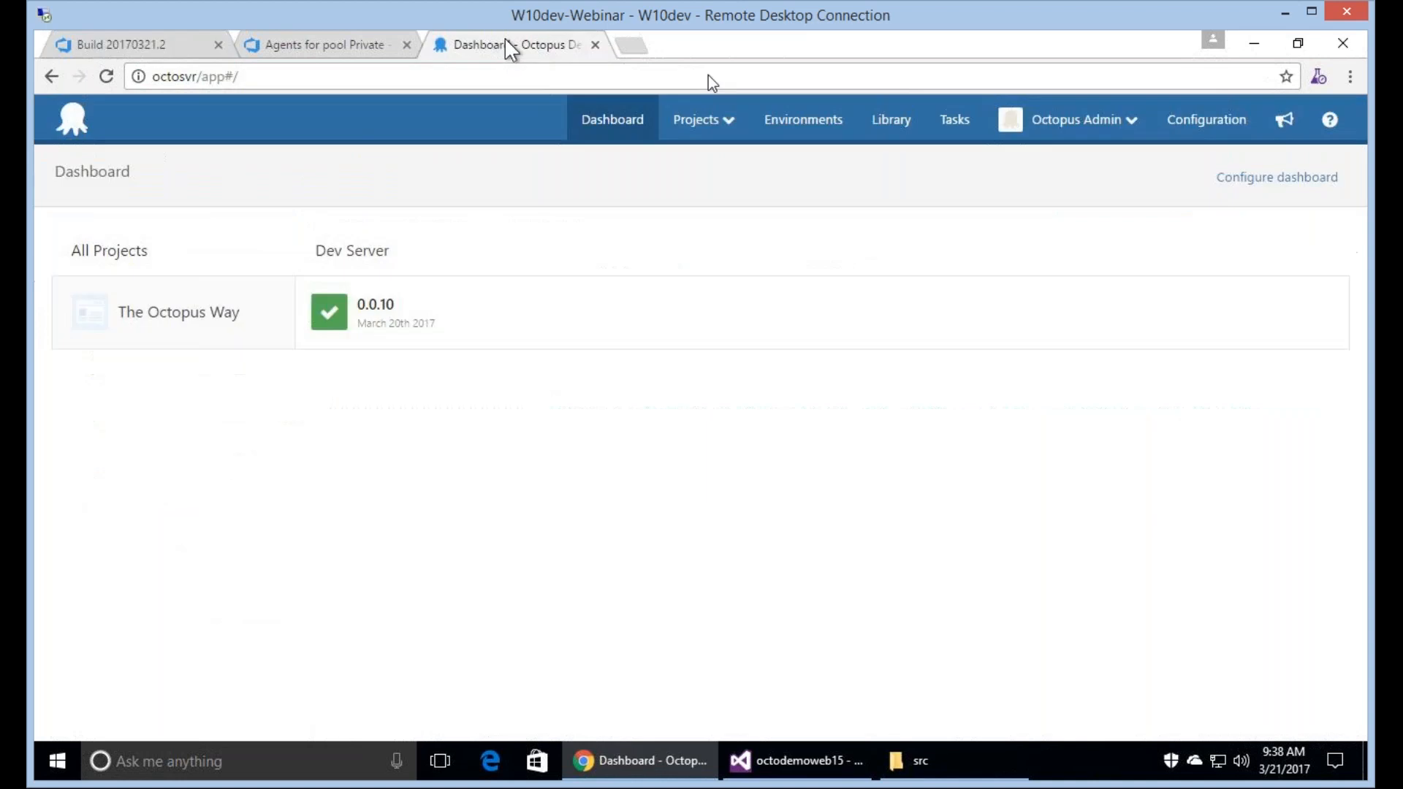
click(207, 314)
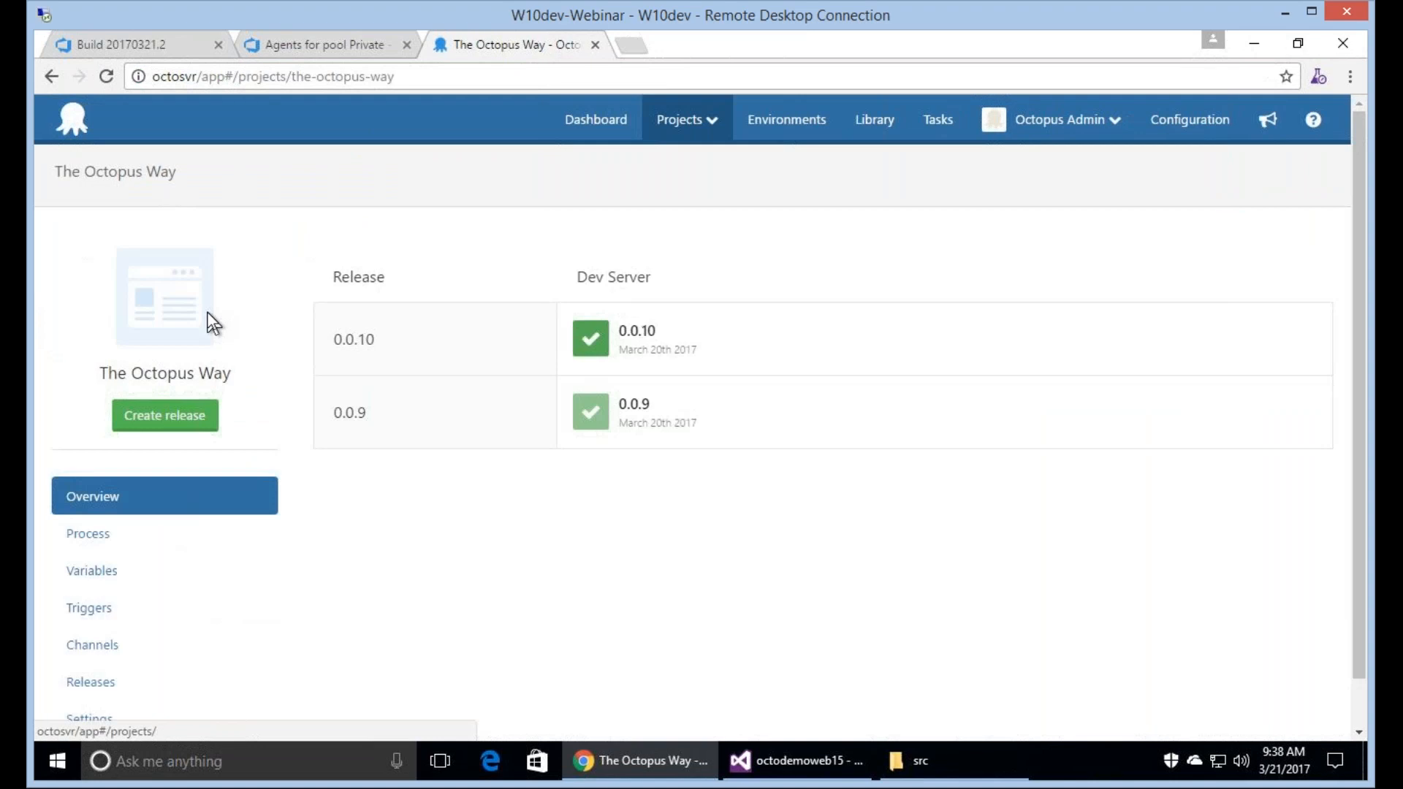
Switch back to VSTS and review the summary of Build 20170321.2.
click(156, 51)
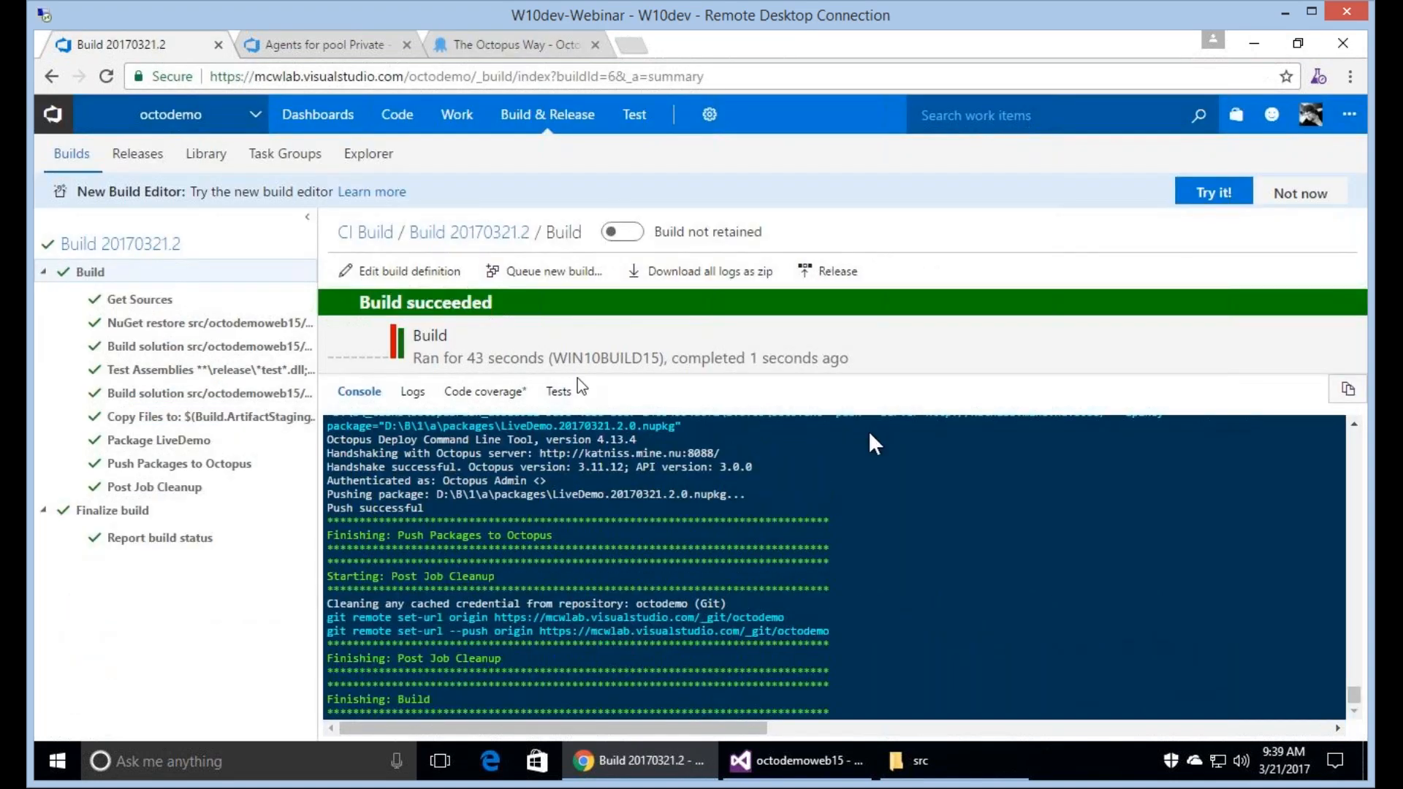
click(482, 236)
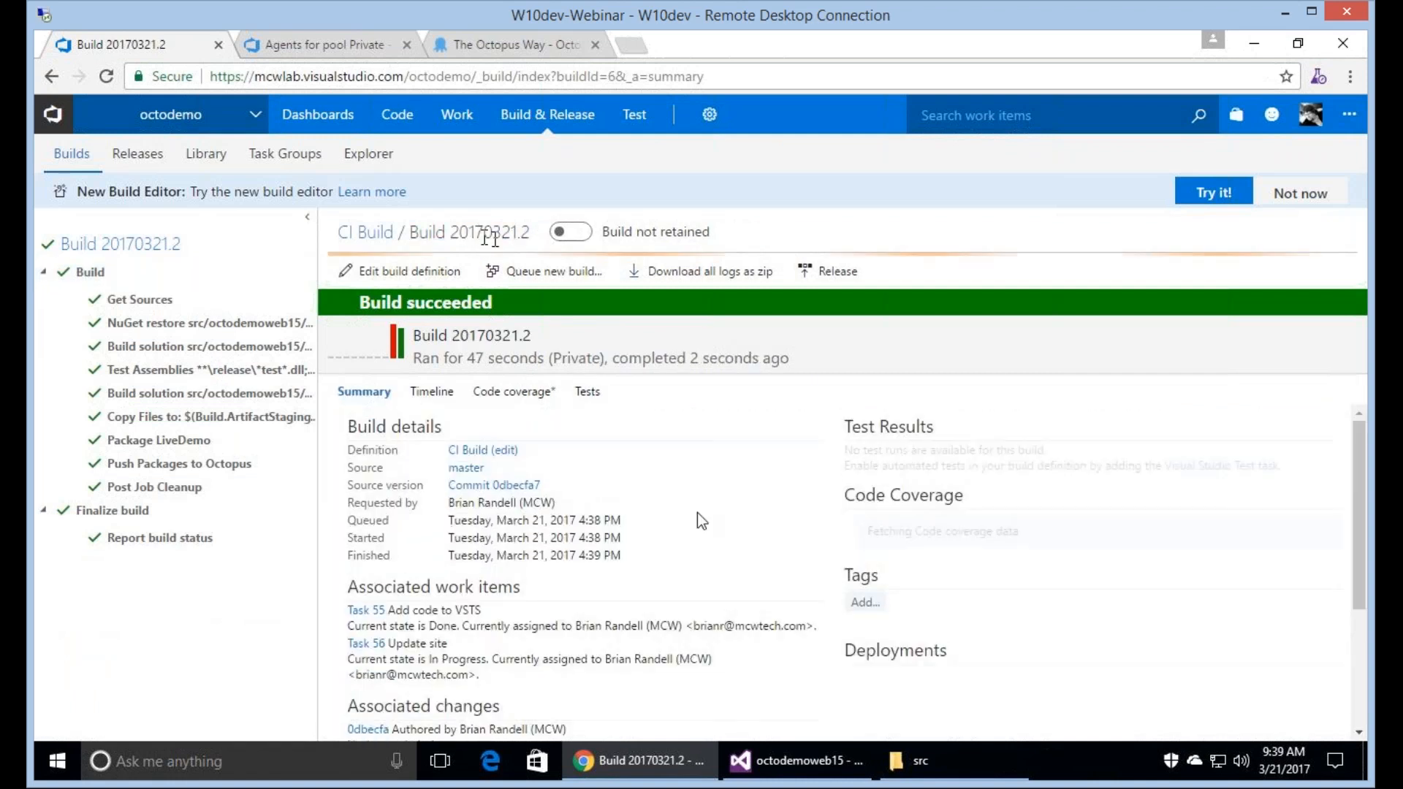
scroll(703, 521, down, 3)
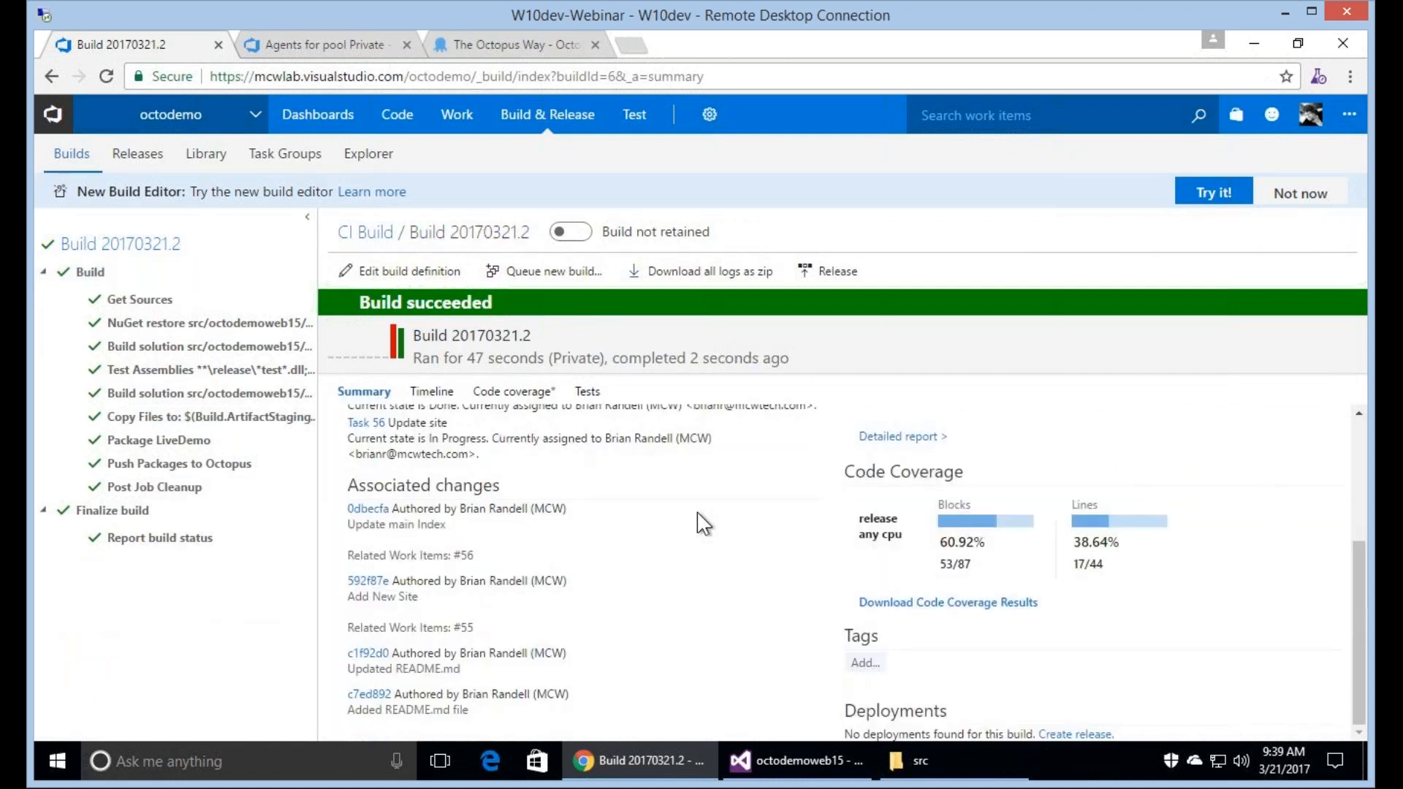
scroll(703, 521, up, 3)
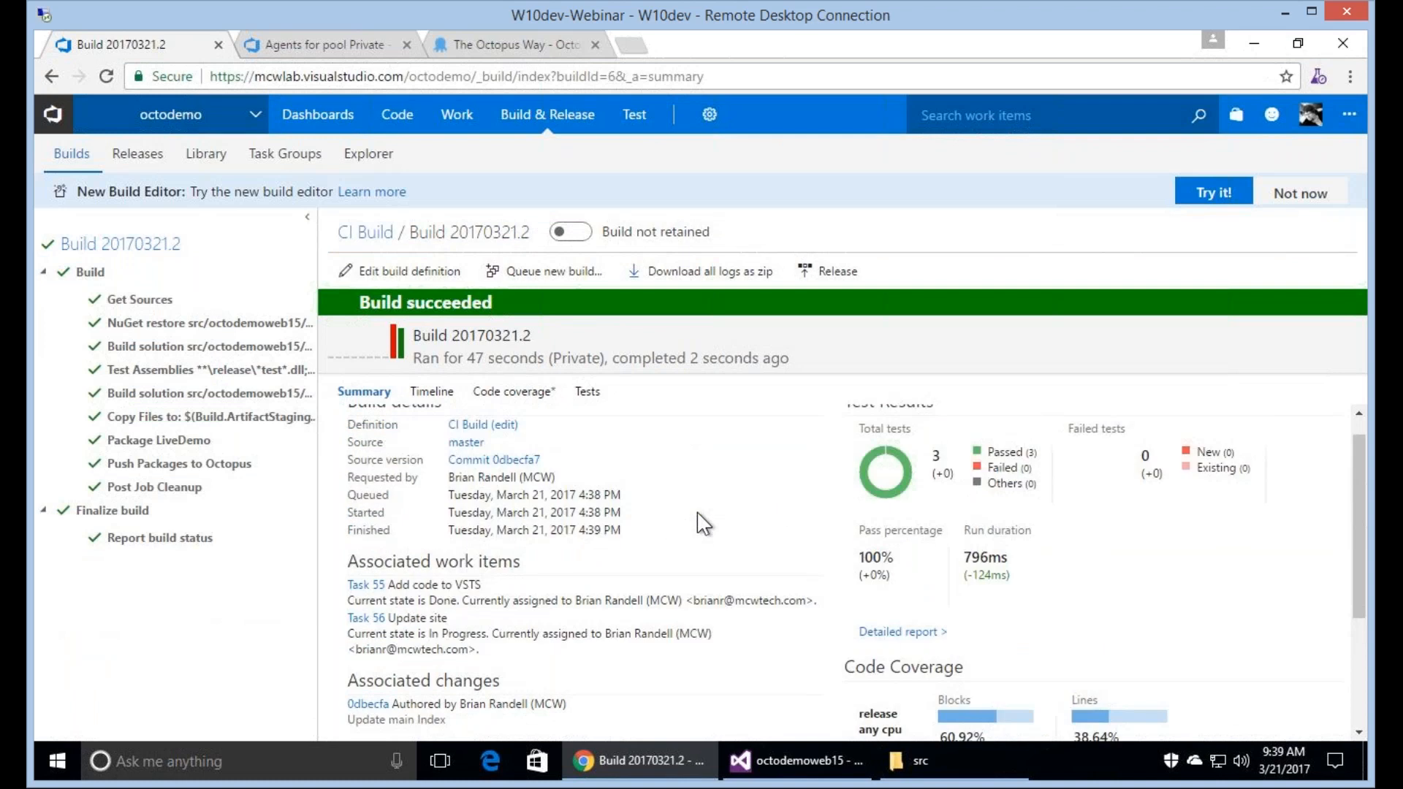
scroll(697, 511, up, 1)
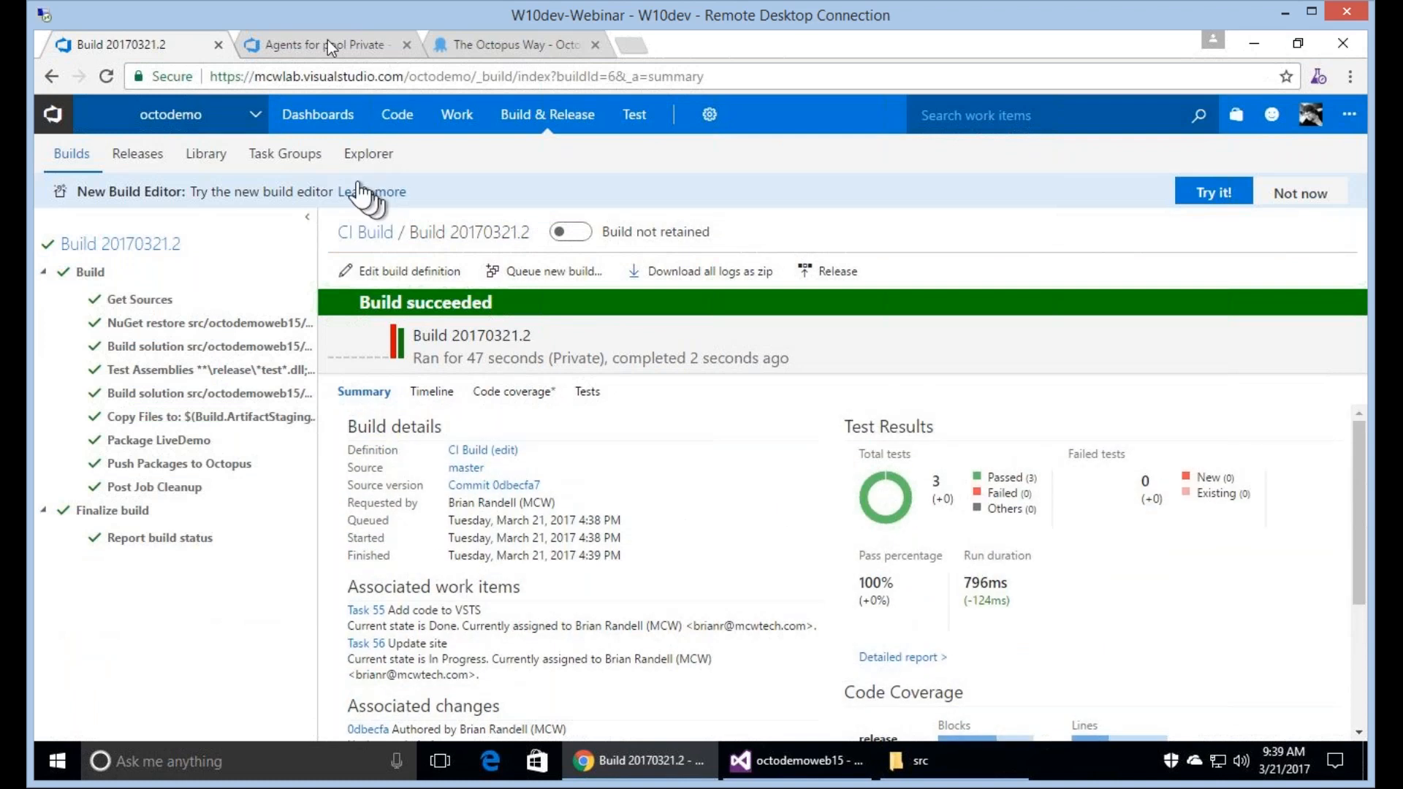
Switch to Octopus Deploy and open the LiveDemo package's version list in the package library.
click(525, 38)
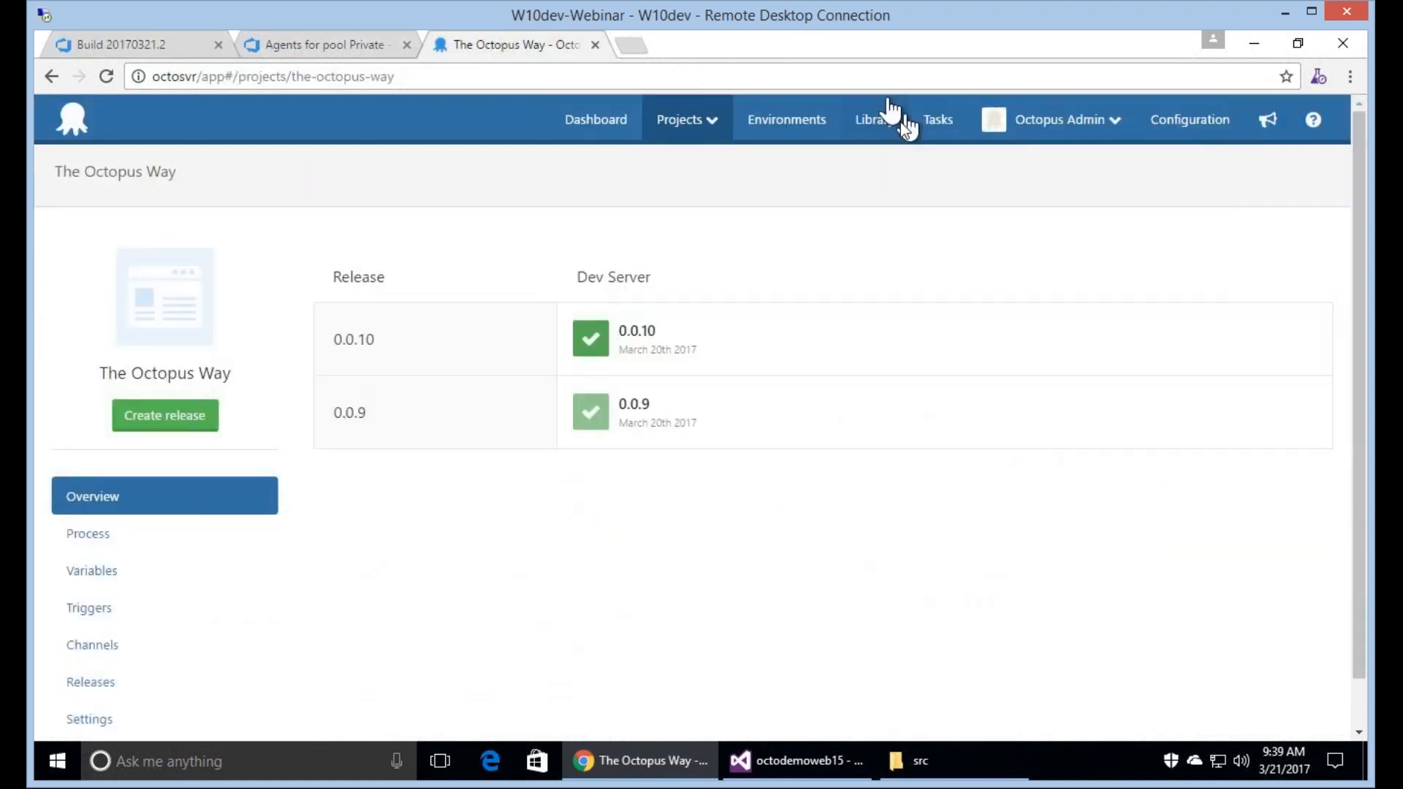
click(905, 129)
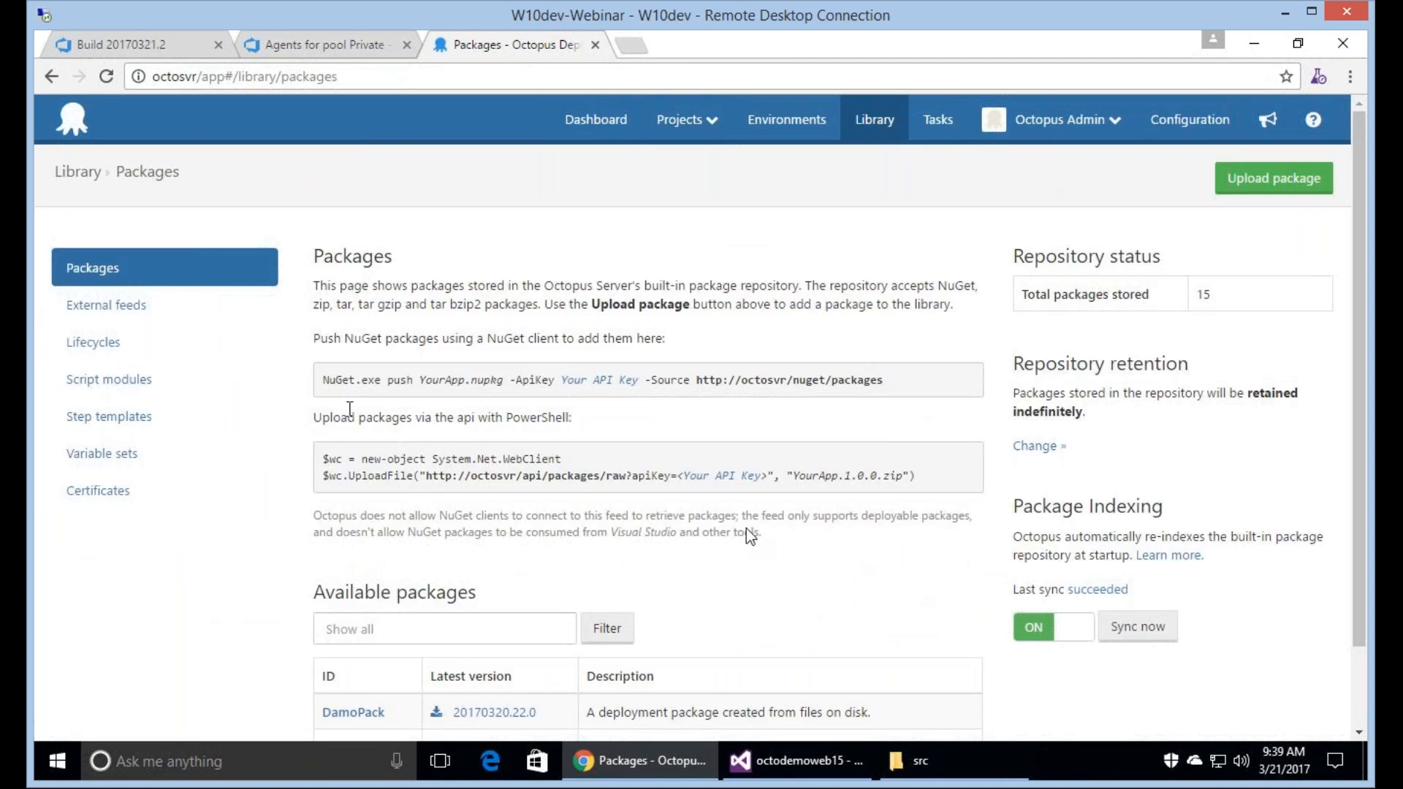
scroll(746, 528, down, 2)
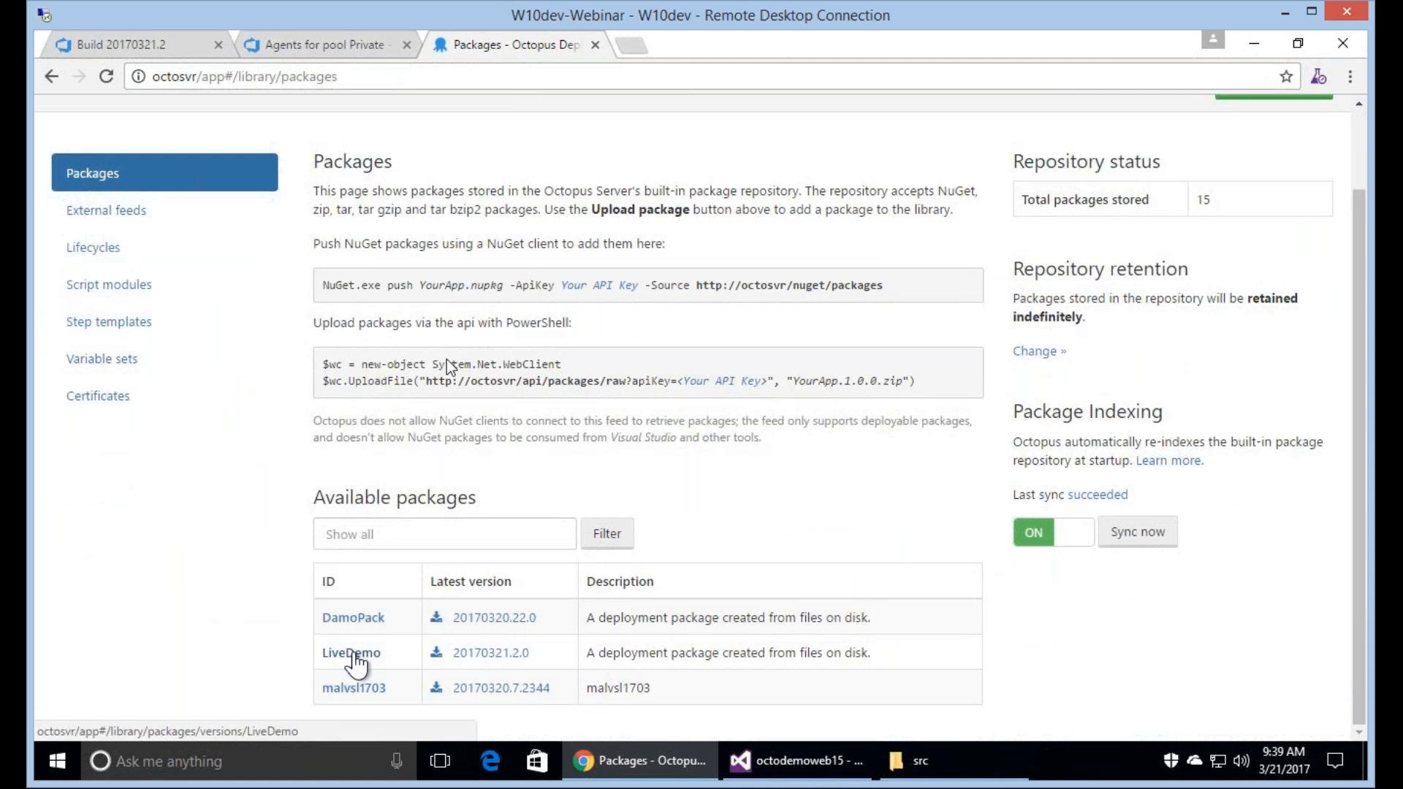
click(354, 653)
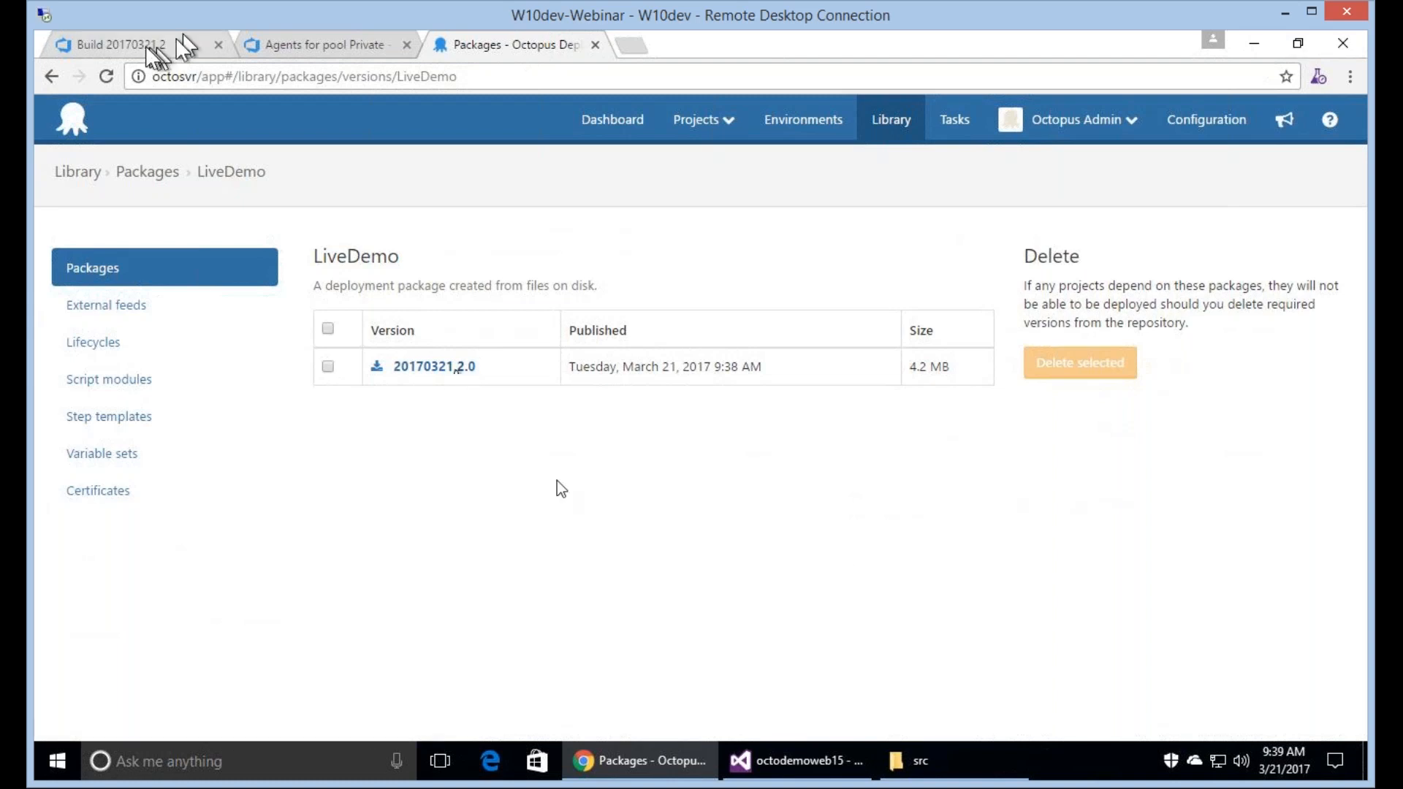
Return to the VSTS build summary and examine its test results, code coverage, associated work items and changes.
click(153, 46)
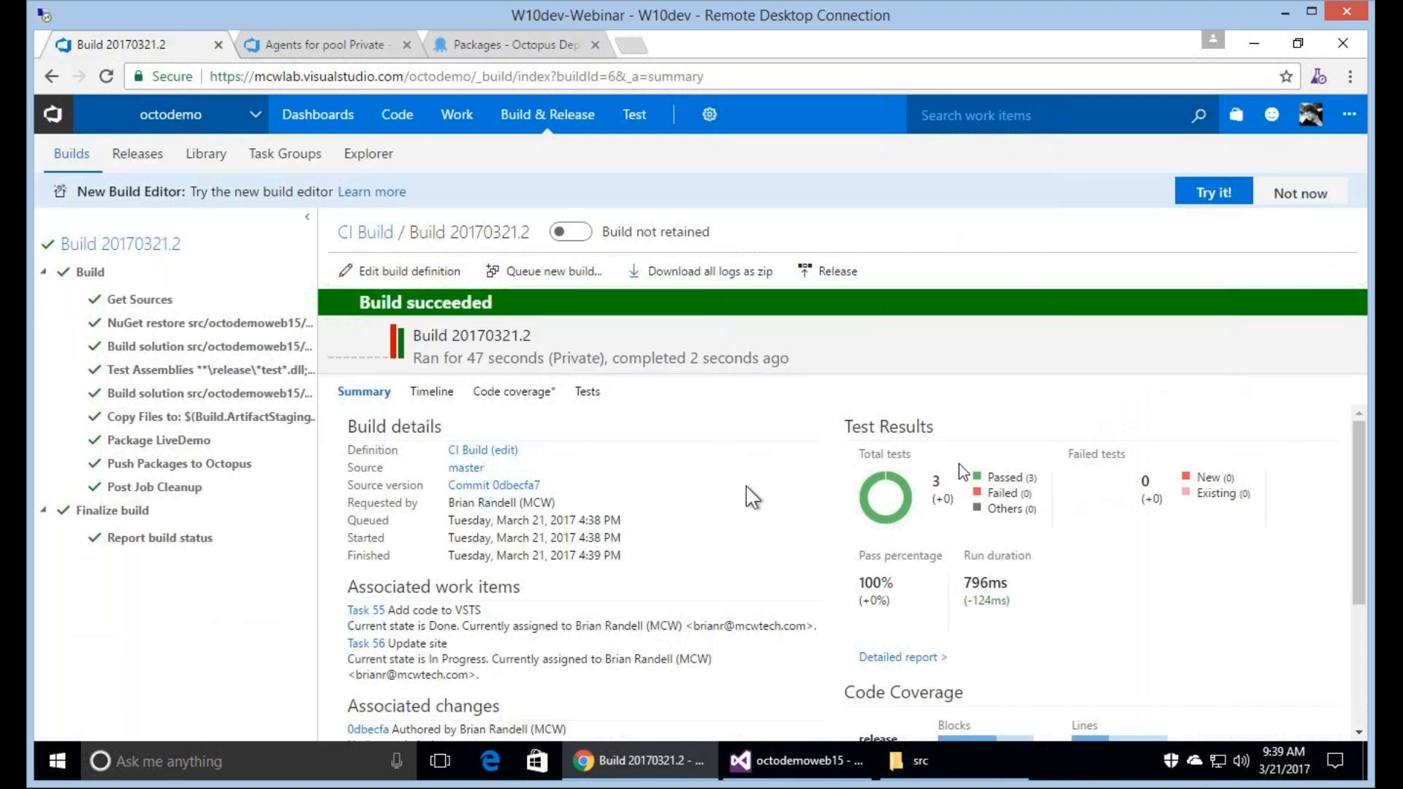
scroll(1121, 495, down, 2)
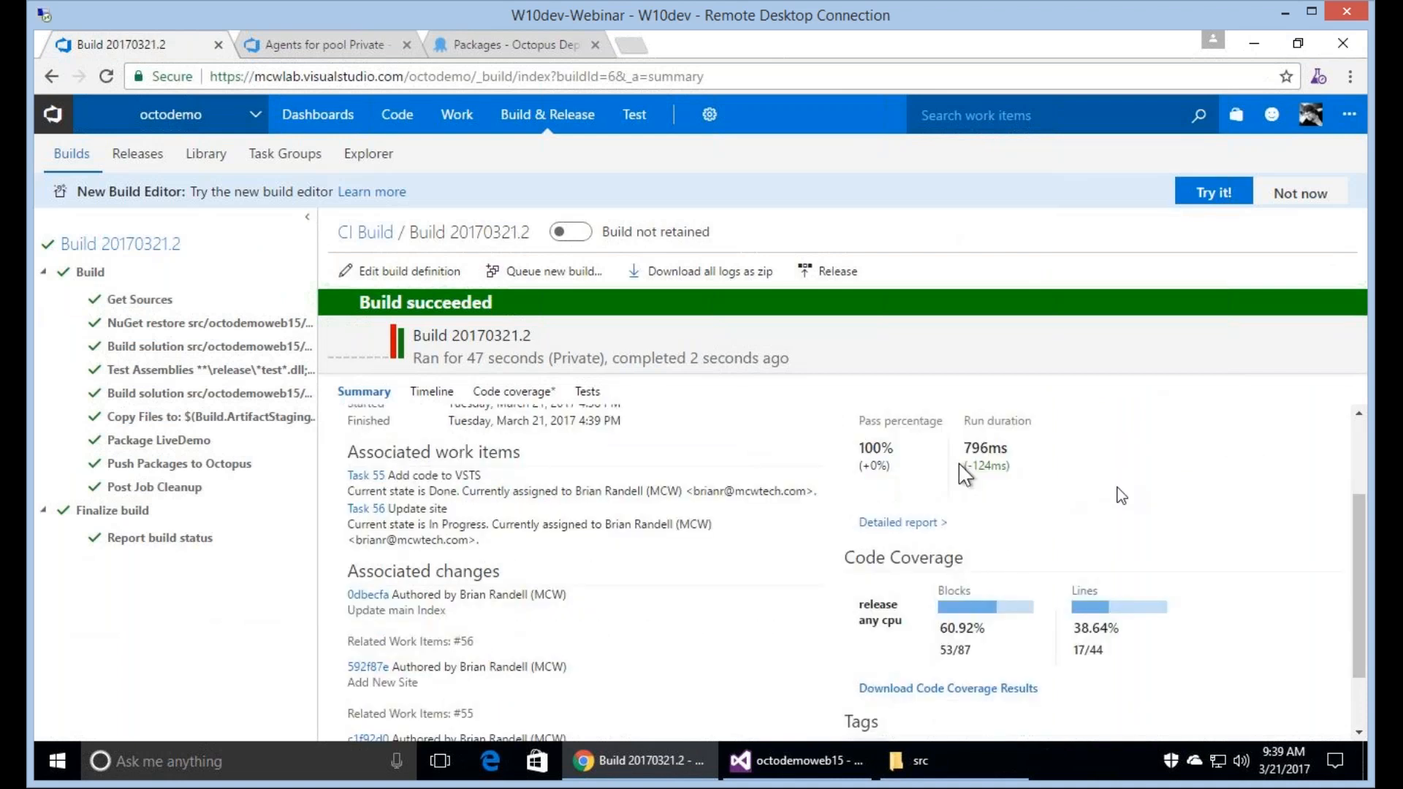
scroll(1121, 495, down, 1)
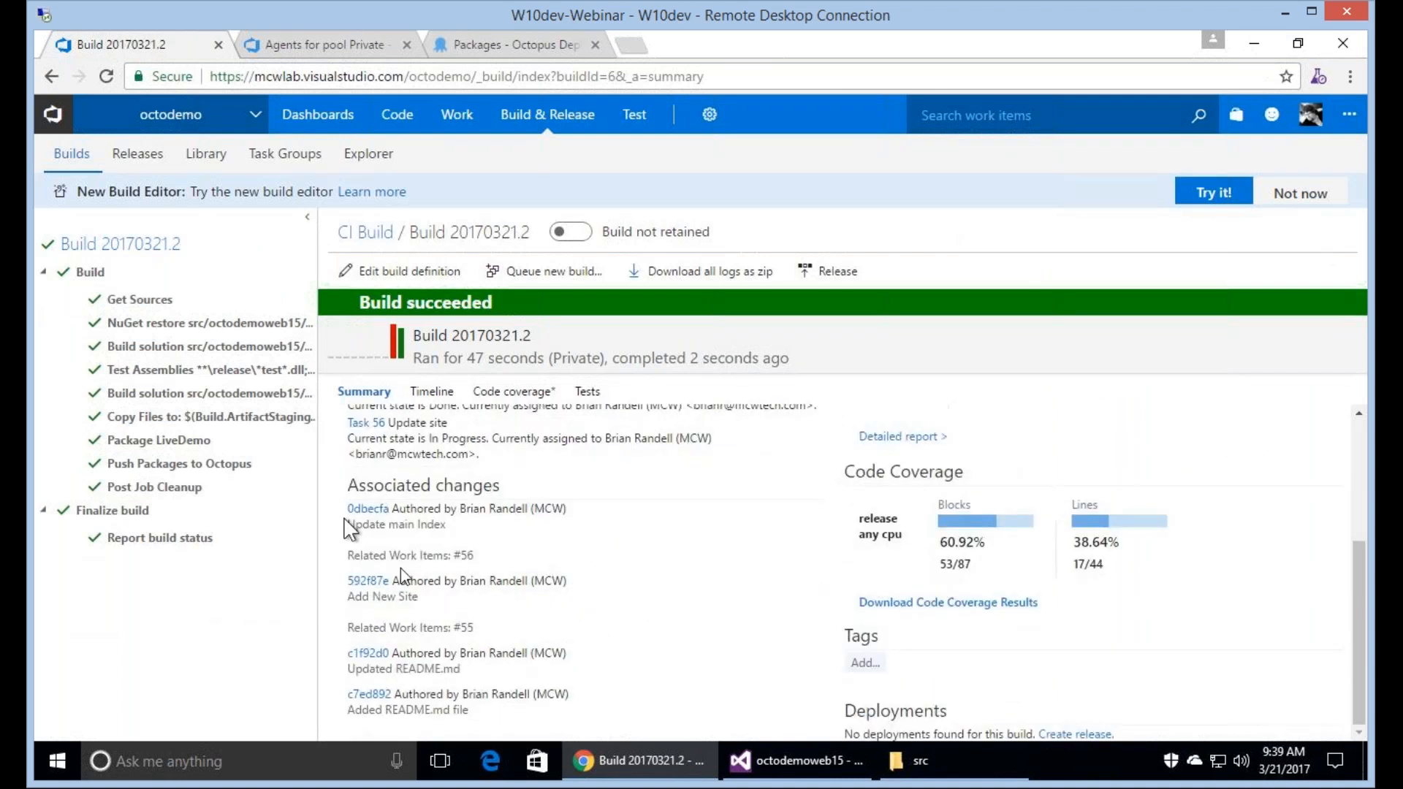
scroll(400, 567, up, 3)
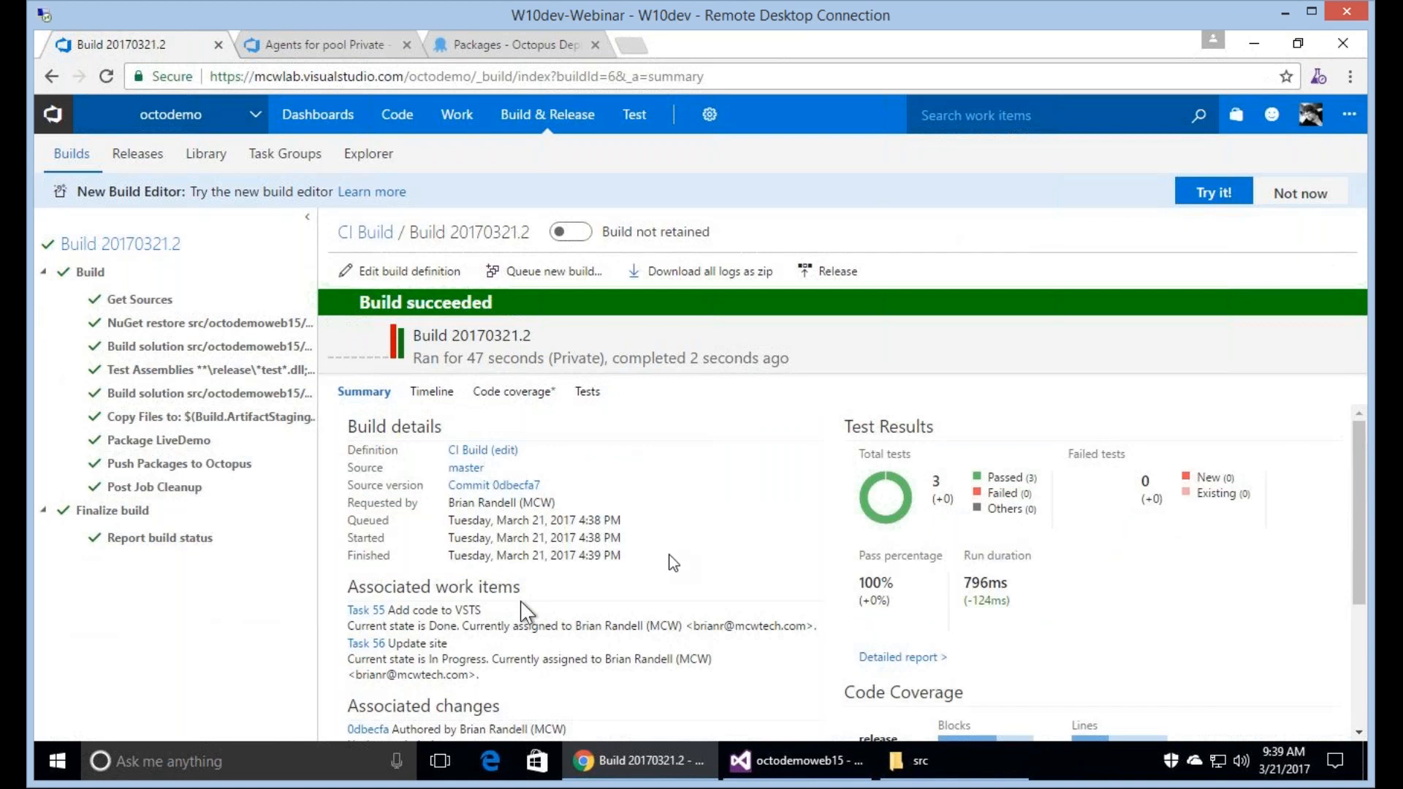
Switch to Octopus Deploy and open the deployment process of The Octopus Way project.
click(478, 50)
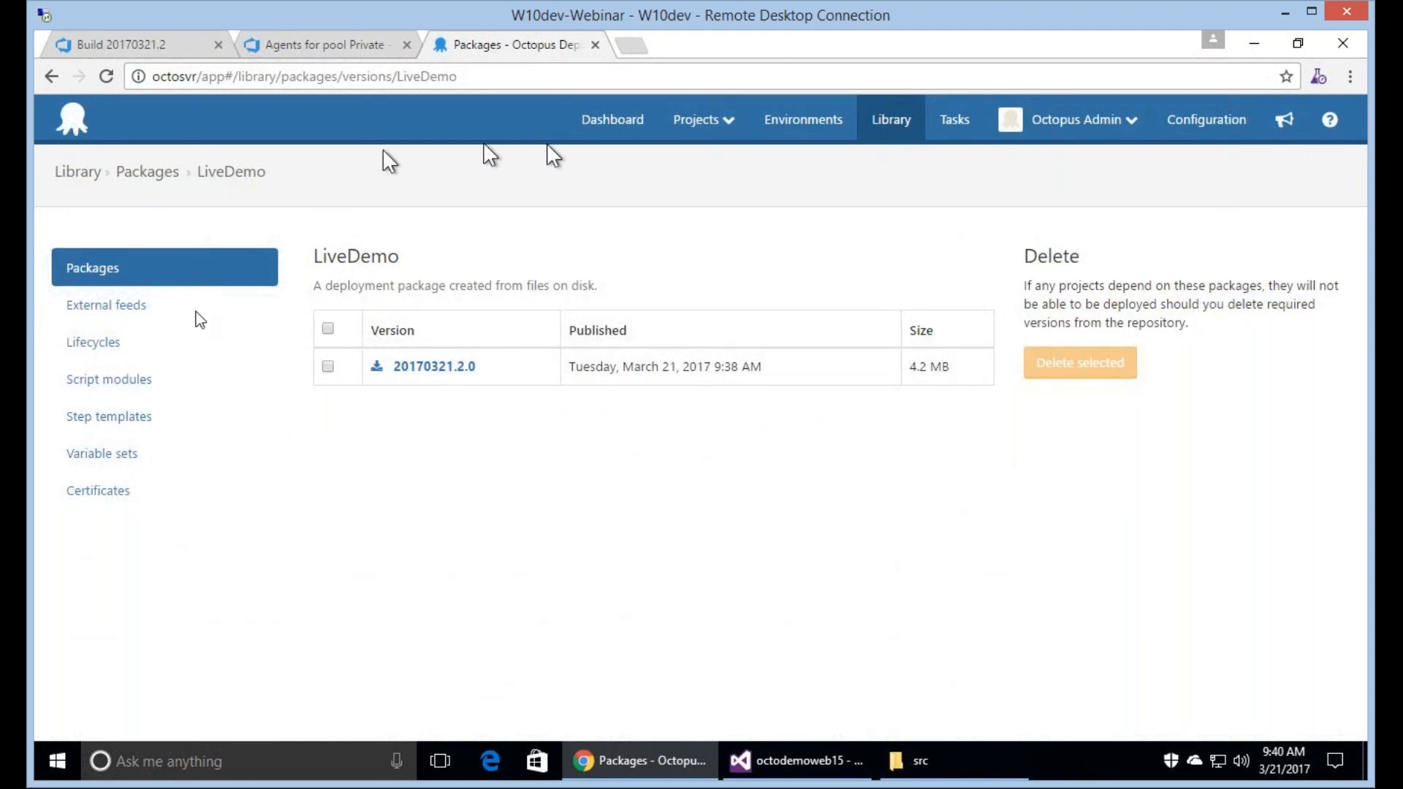
click(612, 119)
click(195, 320)
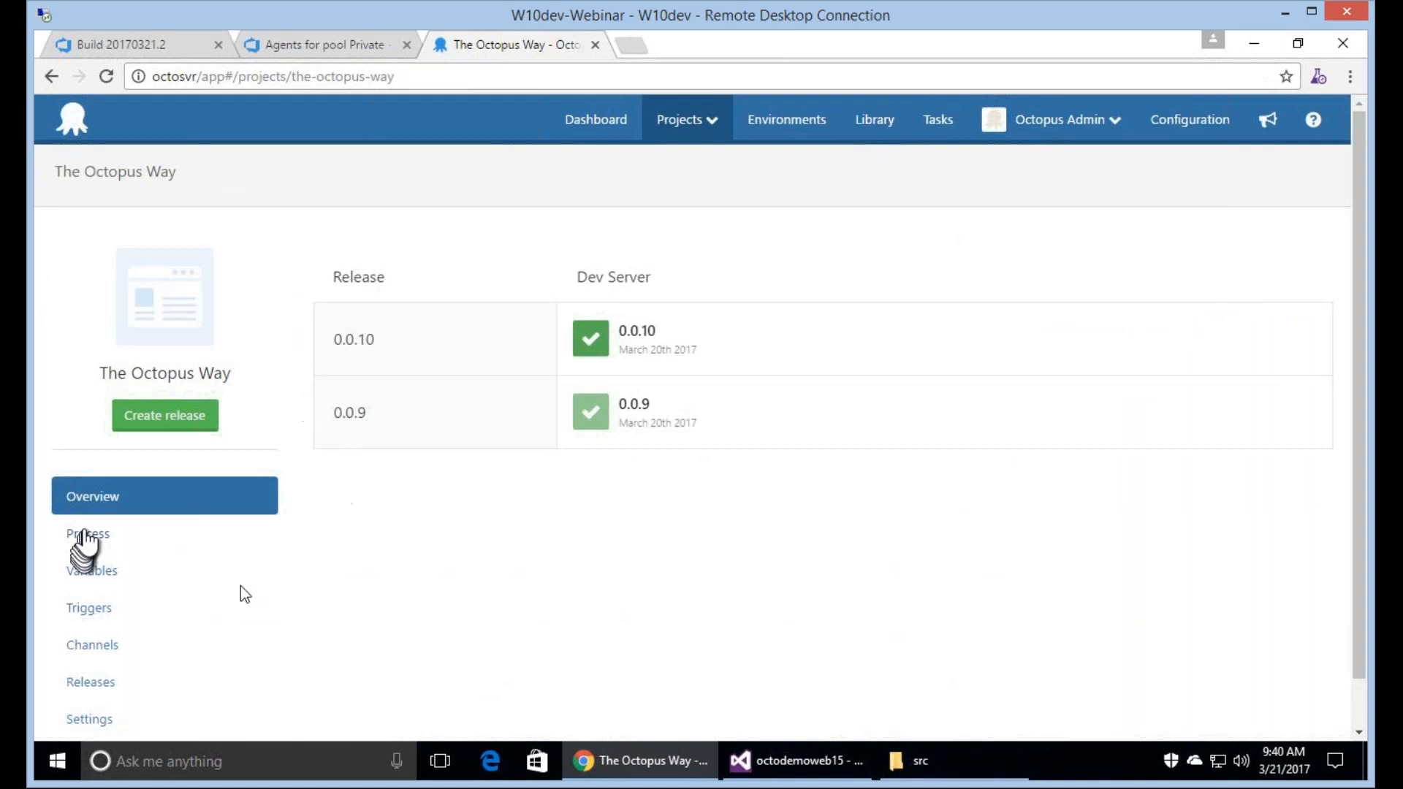
click(84, 535)
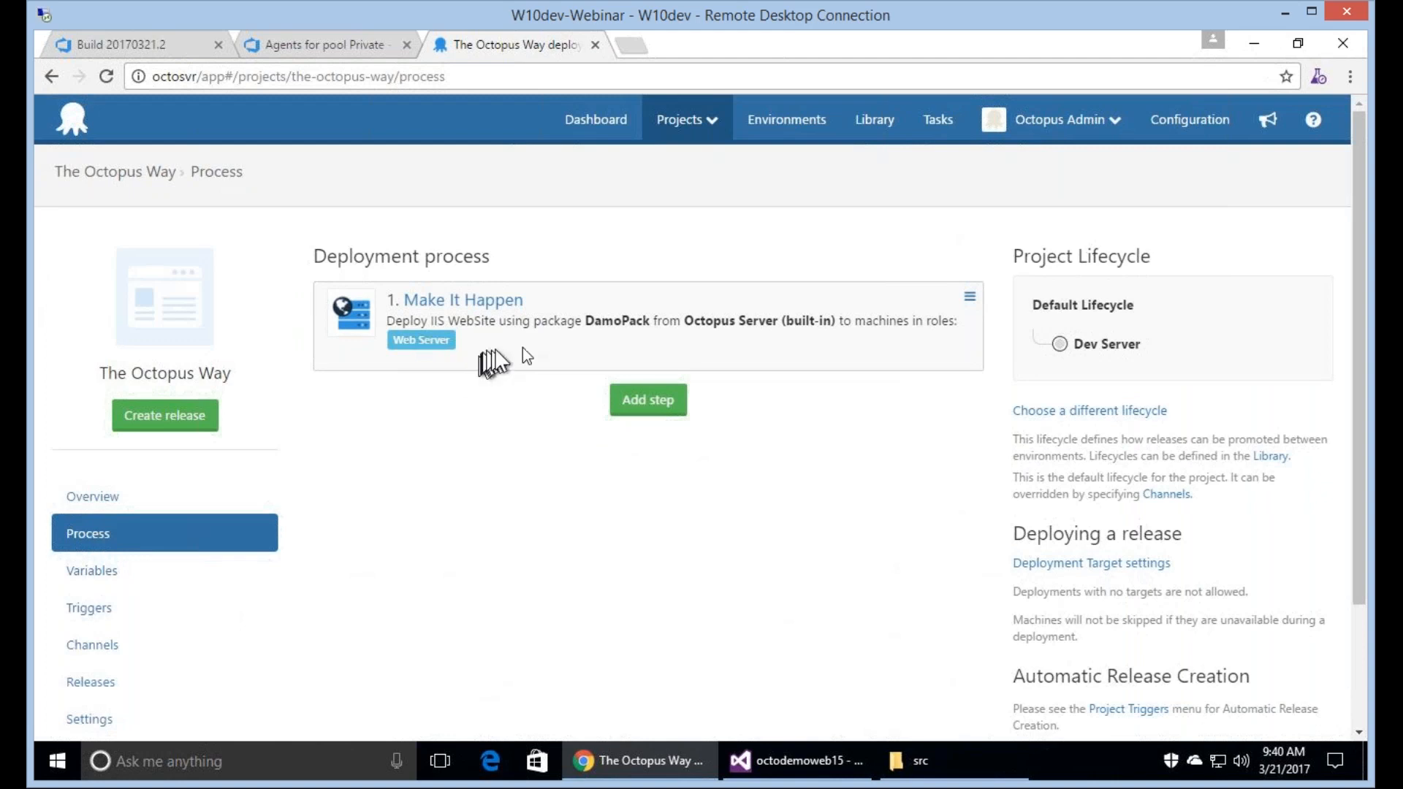
Open the Make It Happen step for editing and set its package ID to LiveDemo.
click(482, 310)
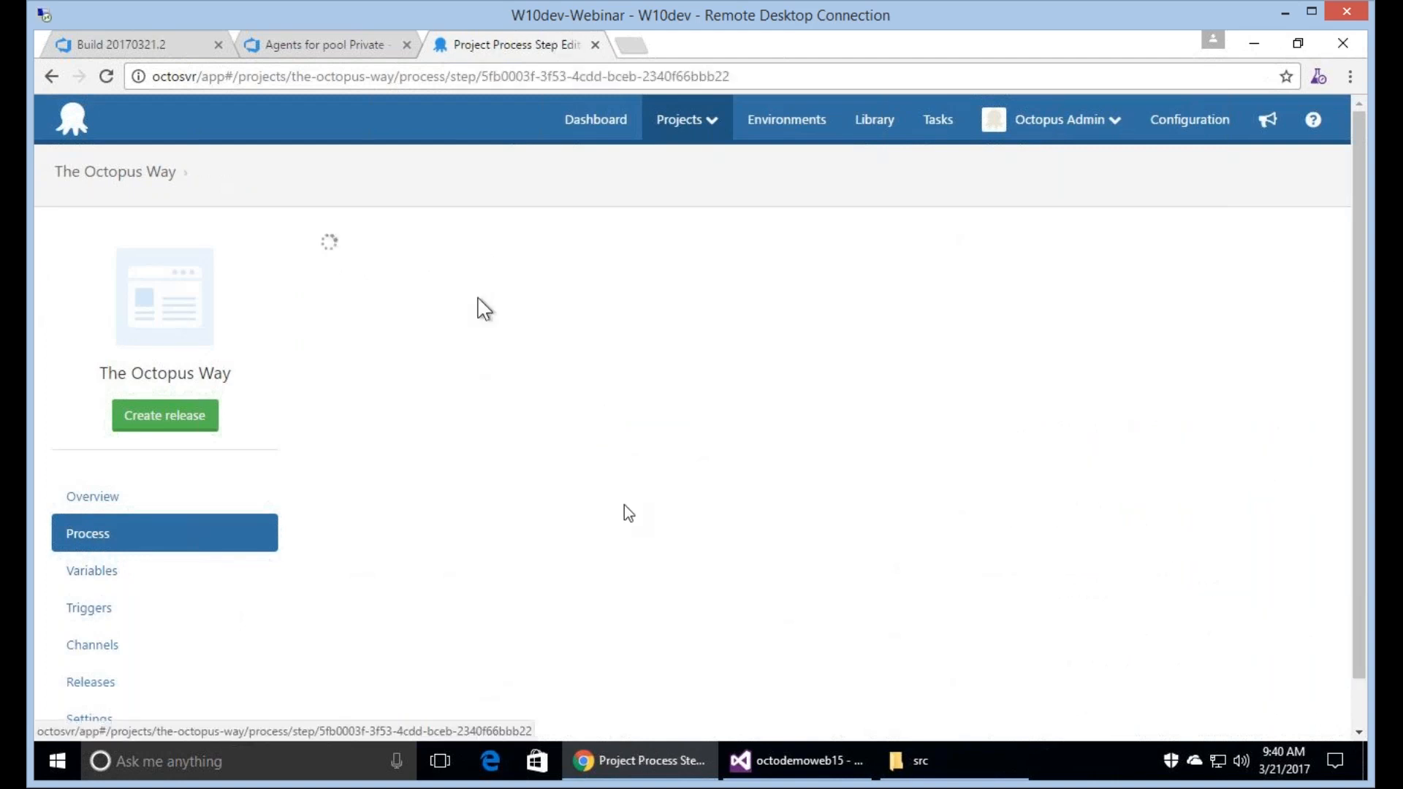
scroll(883, 447, down, 3)
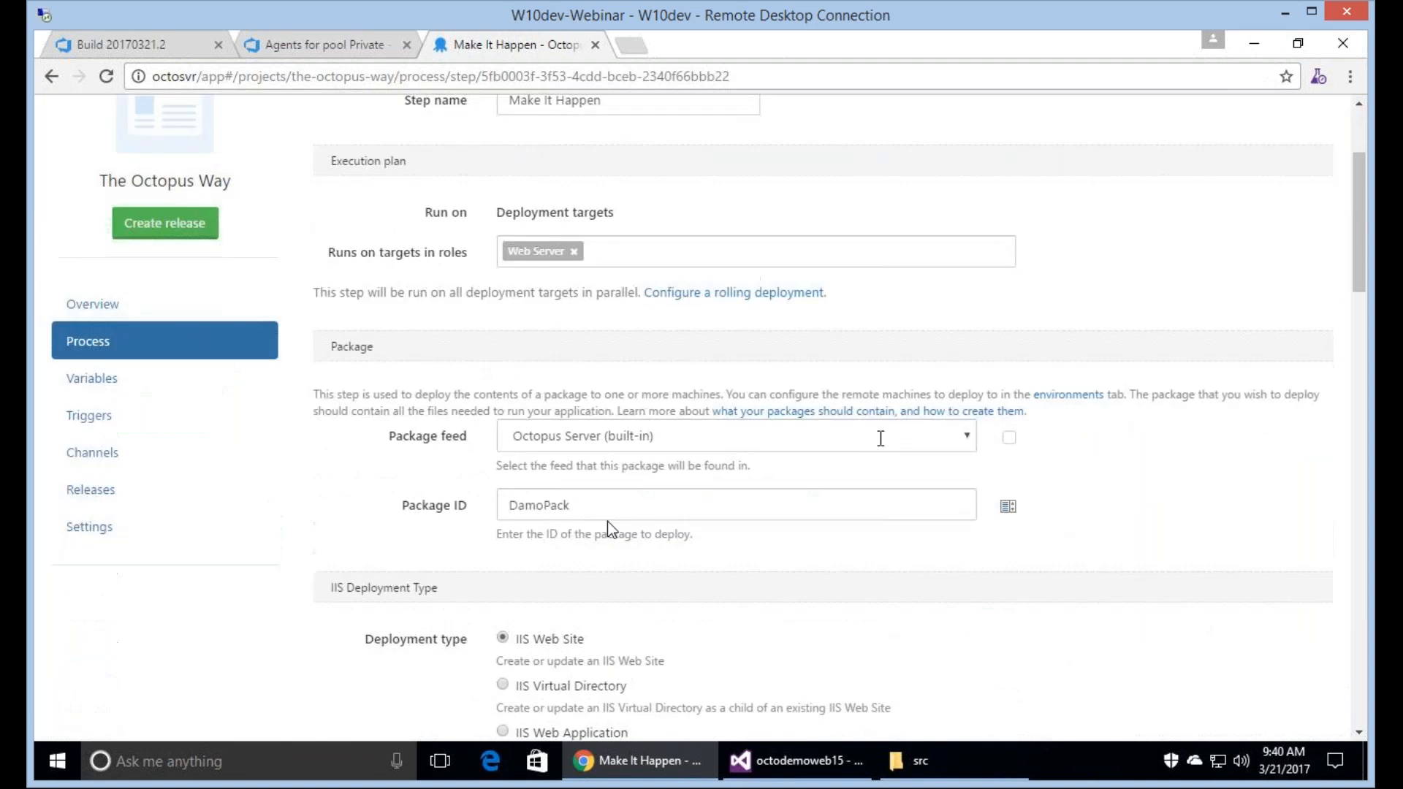
drag(614, 511, 485, 563)
key(BackSpace)
text(li)
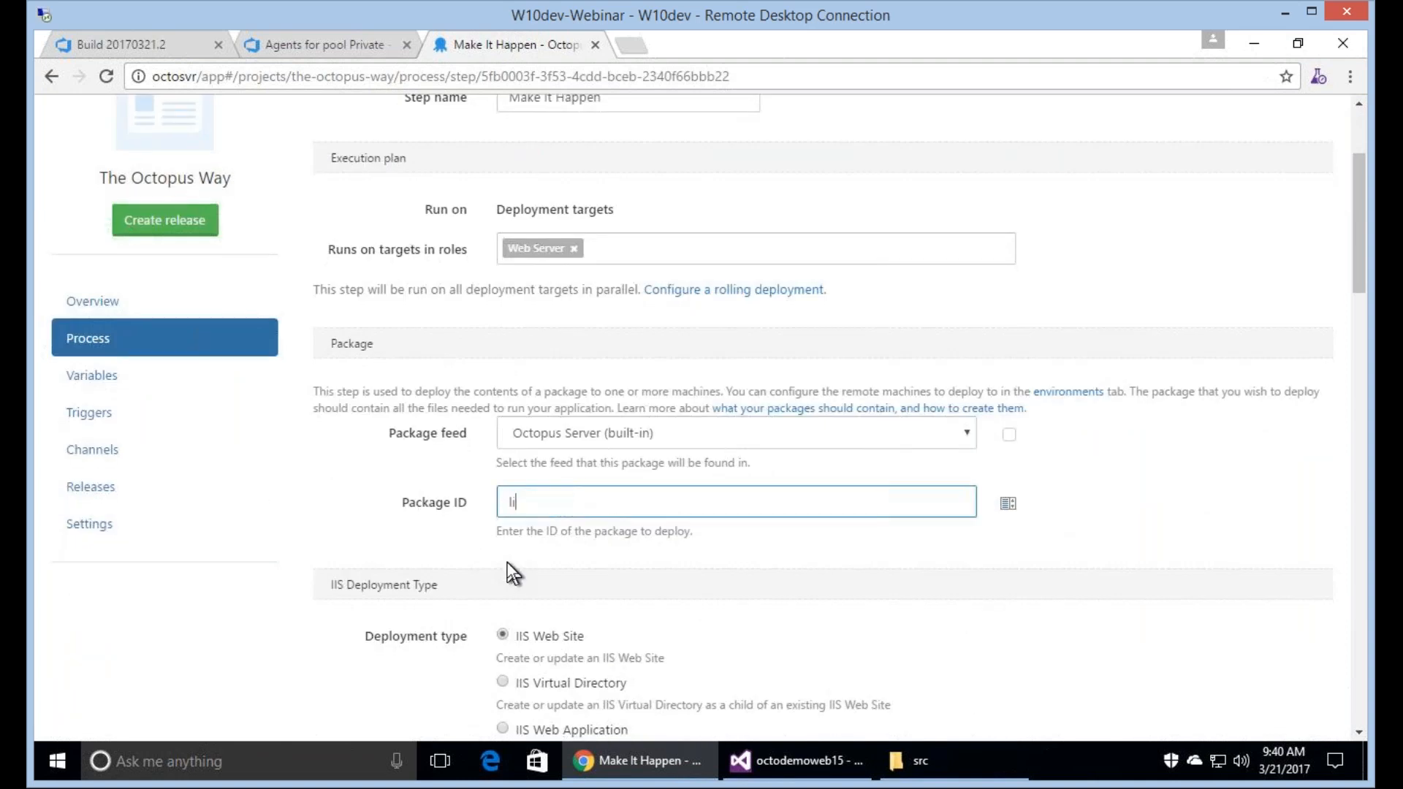
text(ve)
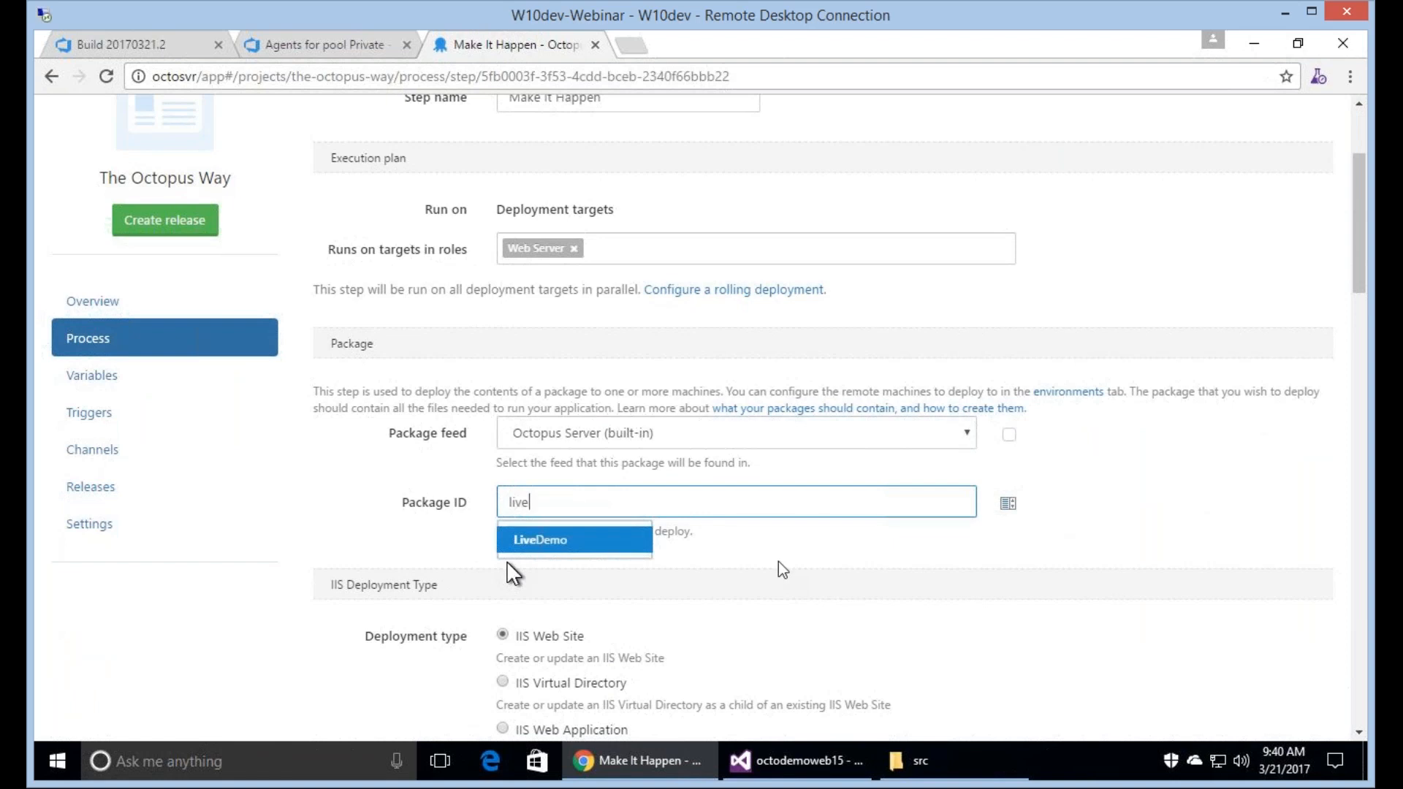
key(Return)
Set both the IIS web site name and the application pool name to octolive.
scroll(554, 358, down, 4)
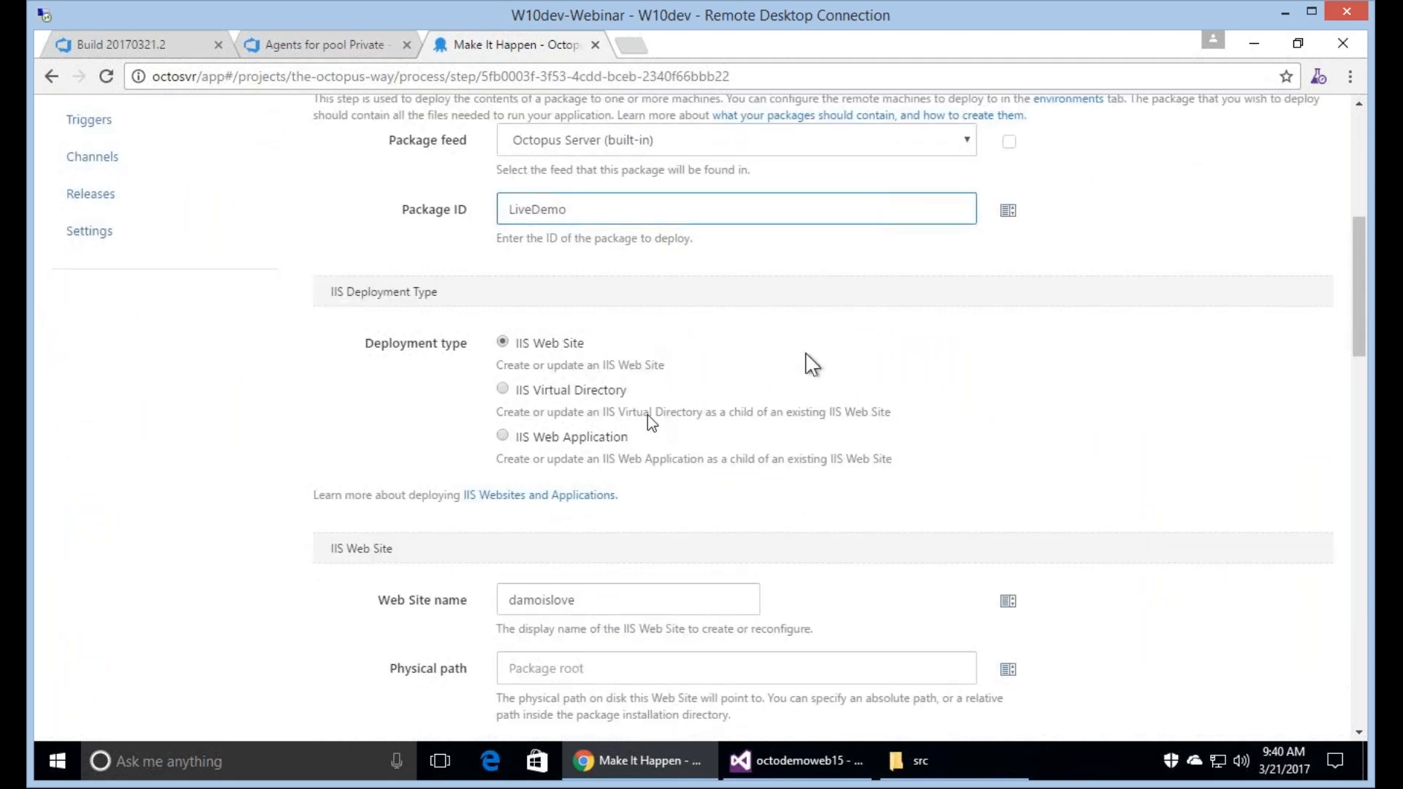
scroll(648, 409, down, 3)
drag(666, 402, 434, 419)
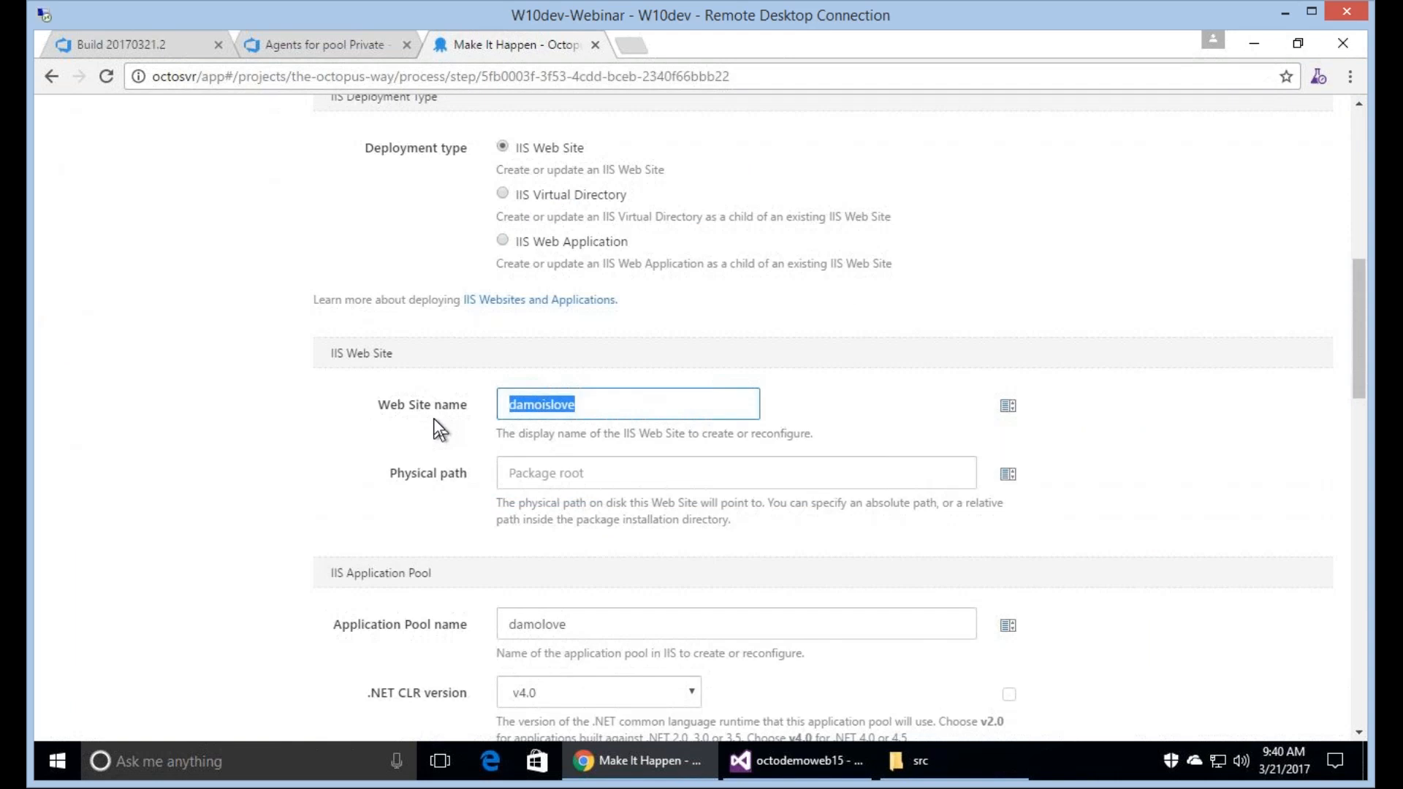
text(octolive)
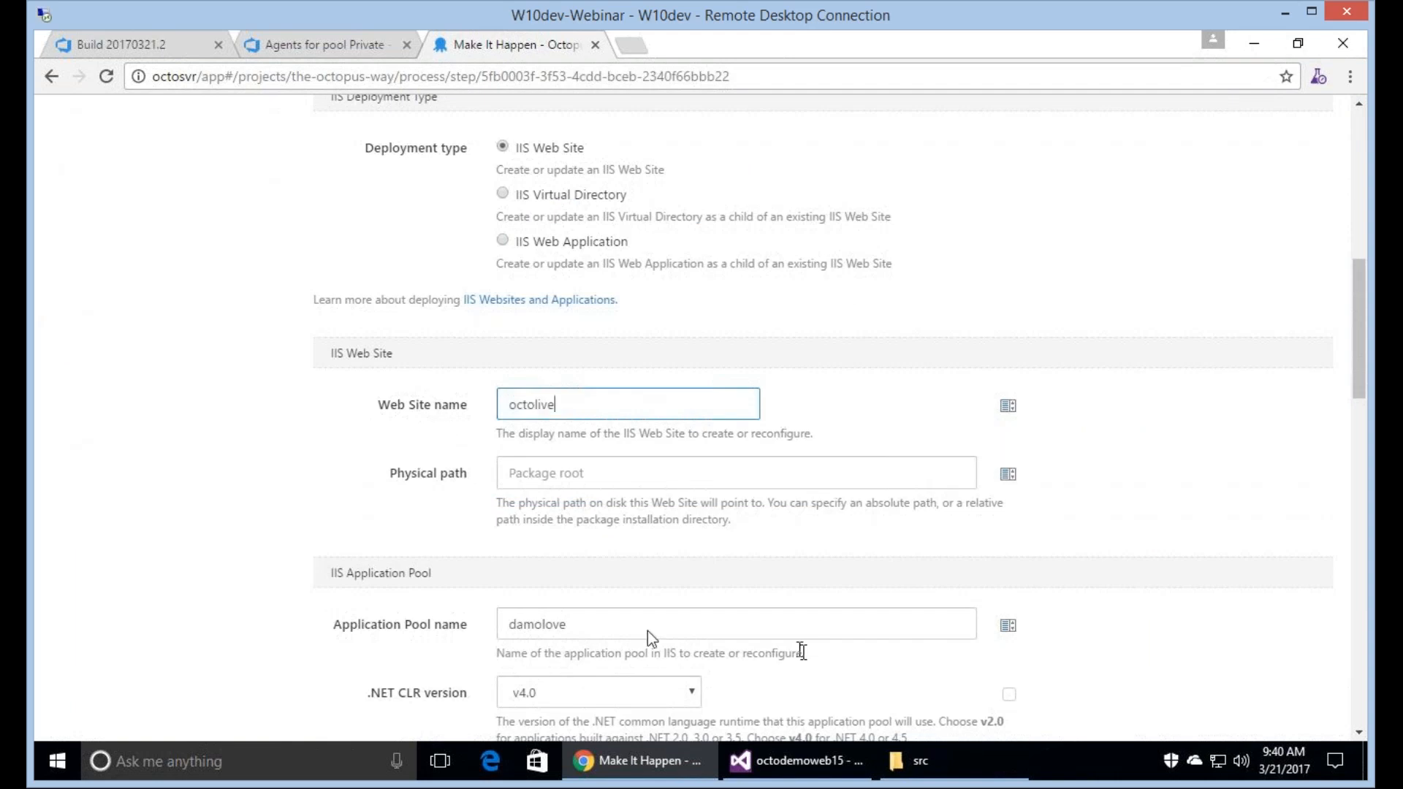
drag(647, 630, 401, 646)
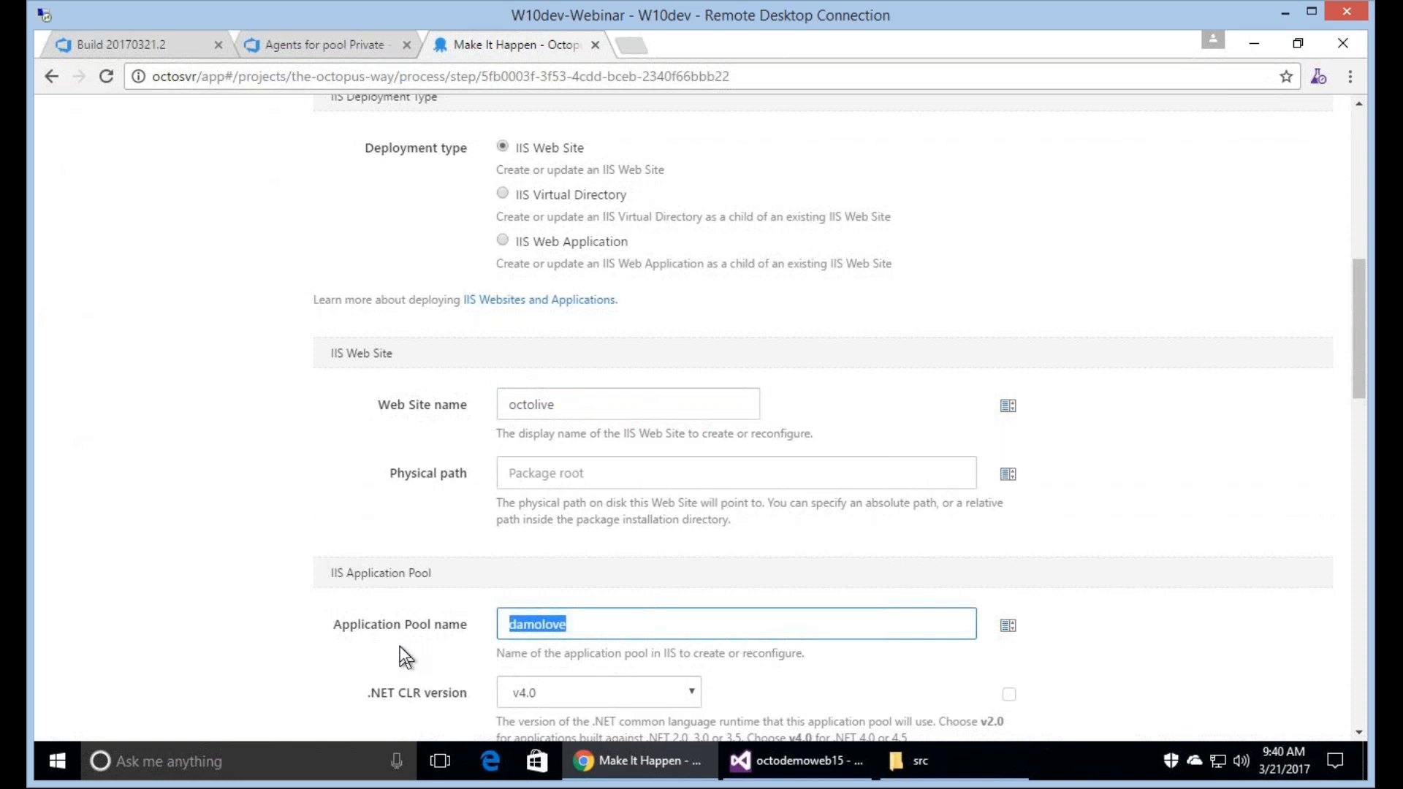
text(octolive)
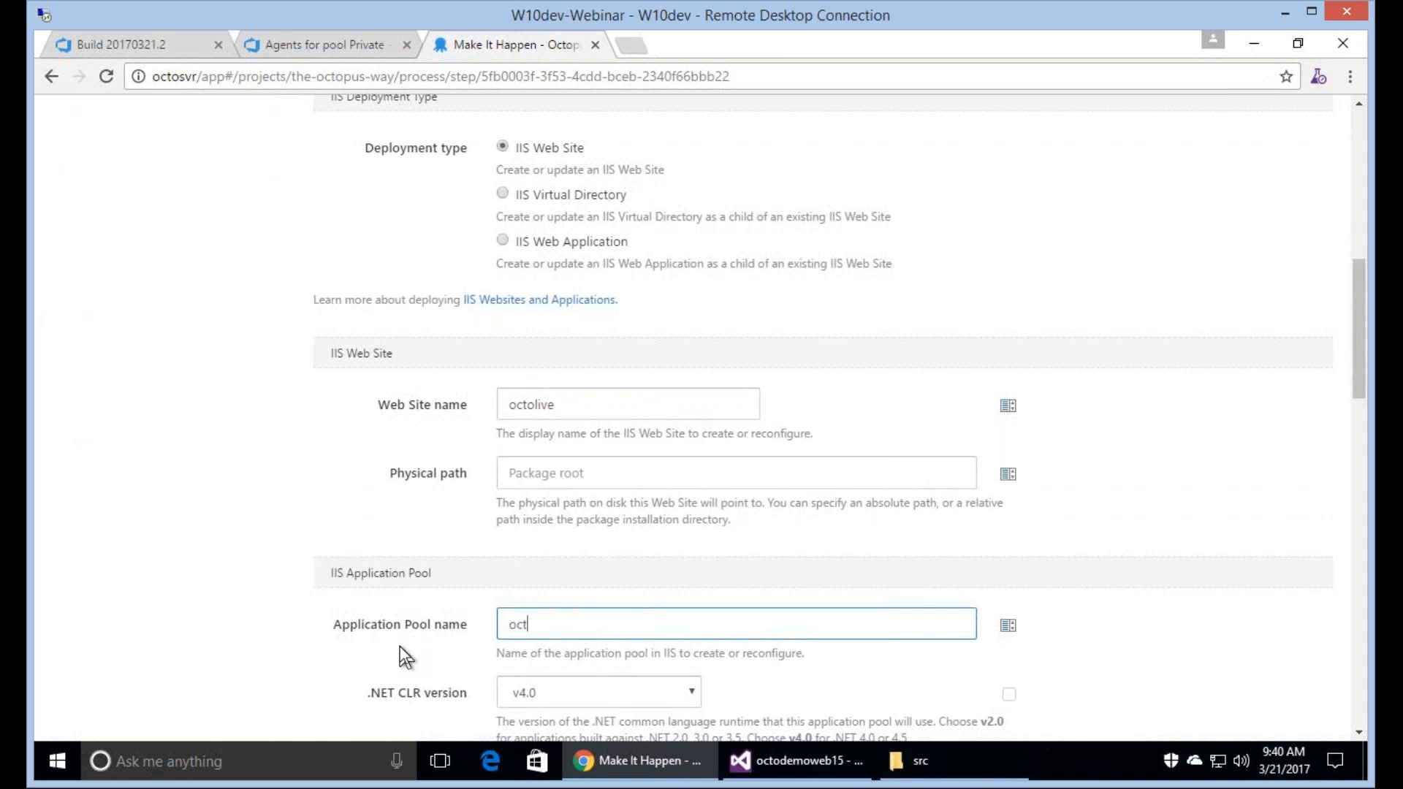
click(1194, 347)
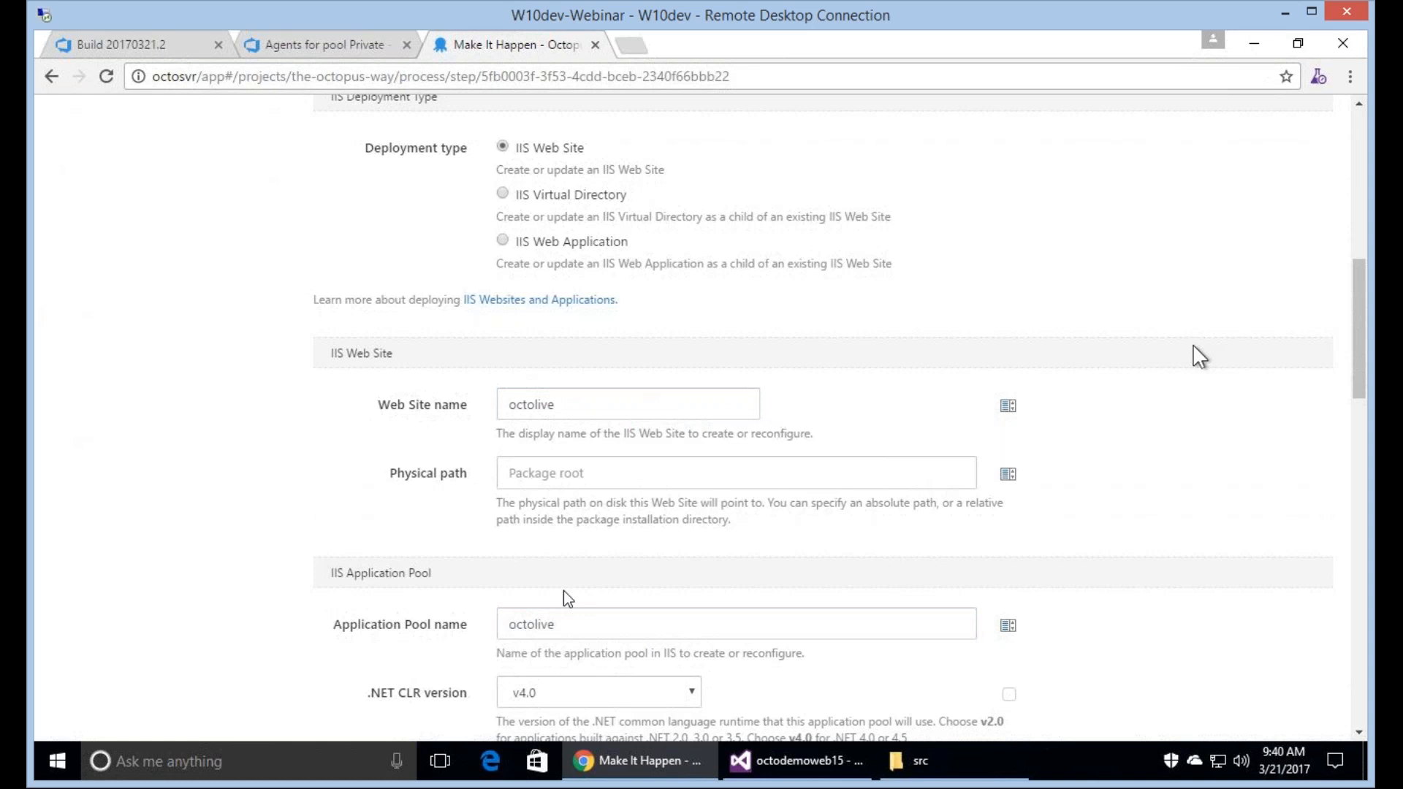
Edit the existing HTTP binding of the IIS site to use port 32670 and save the binding.
scroll(567, 598, down, 5)
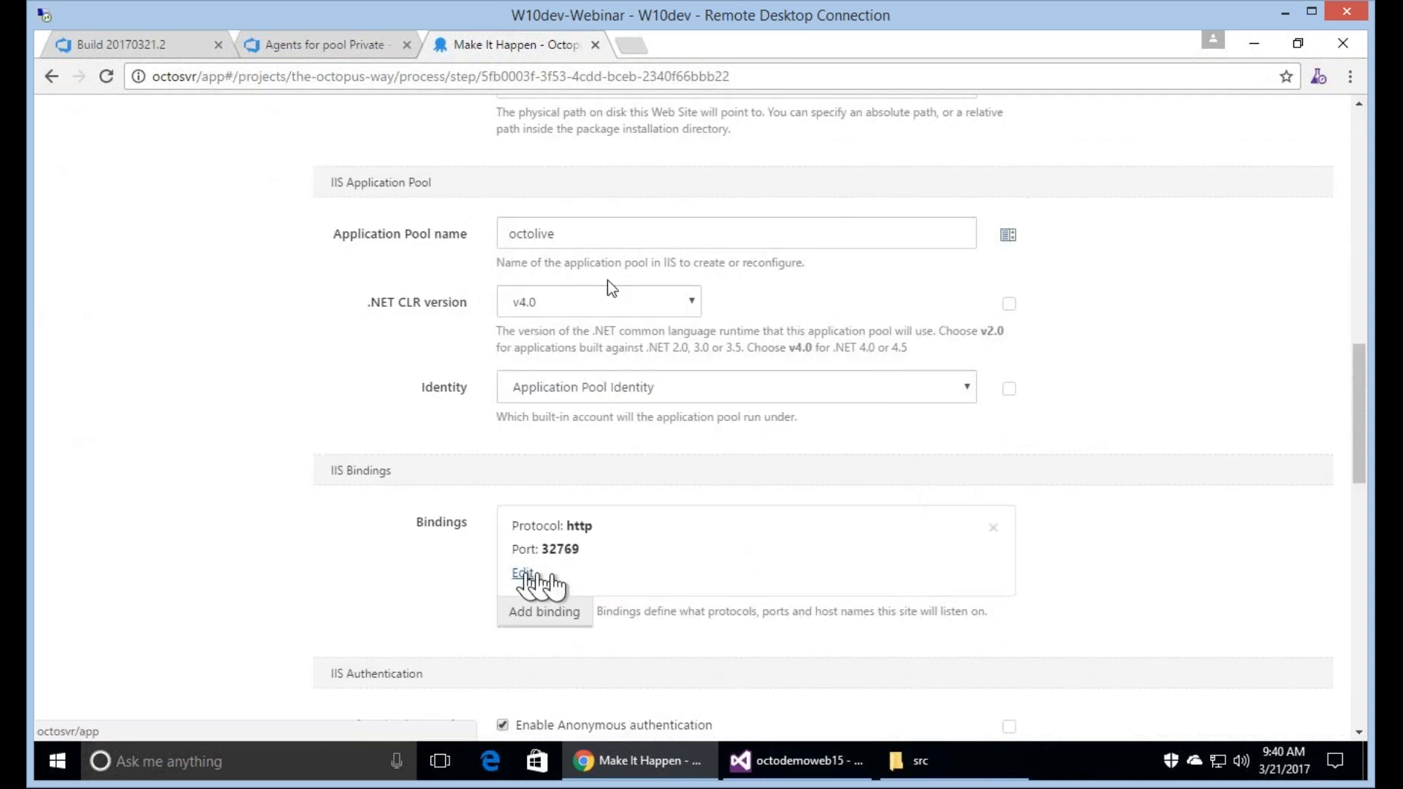
click(524, 574)
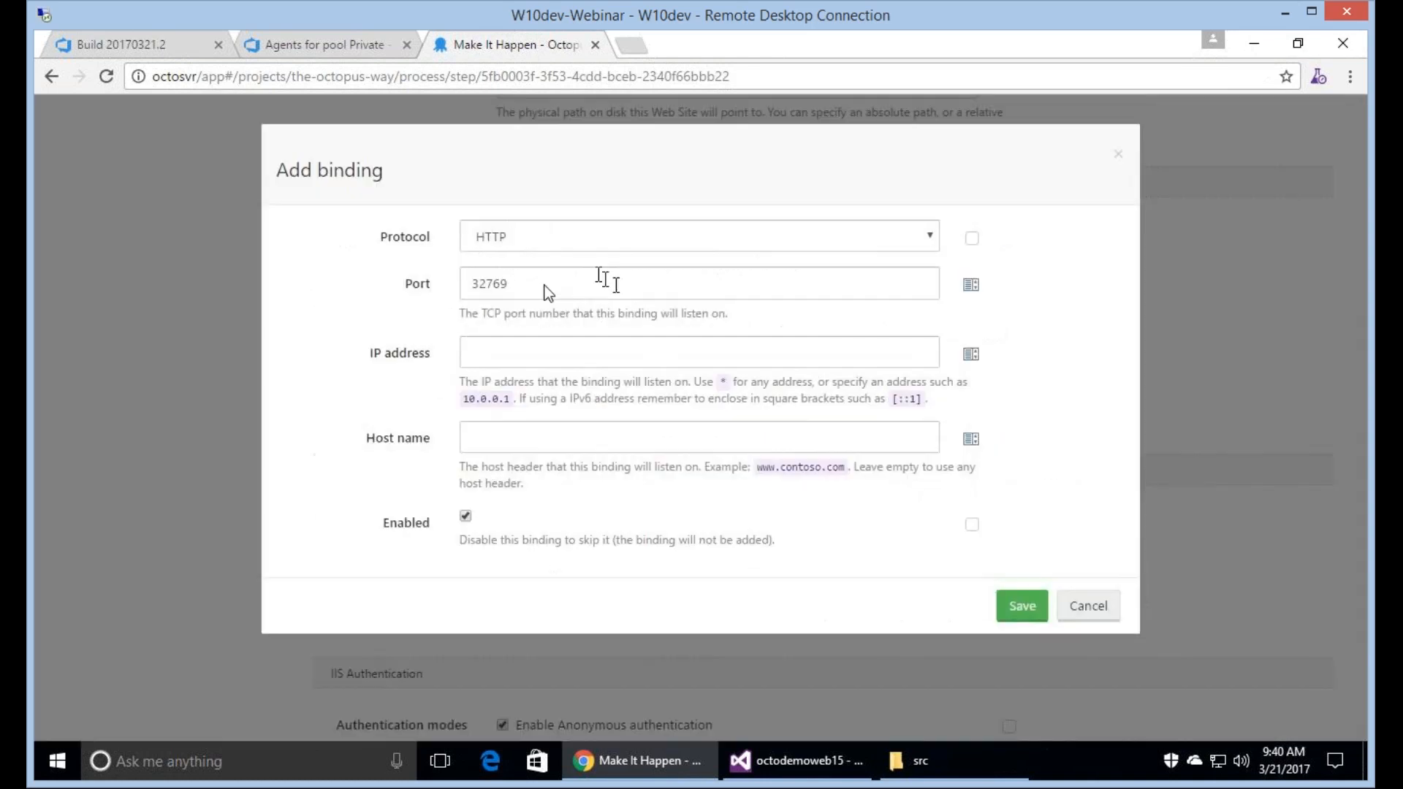
click(544, 286)
key(BackSpace)
key(BackSpace)
key(BackSpace)
key(BackSpace)
key(BackSpace)
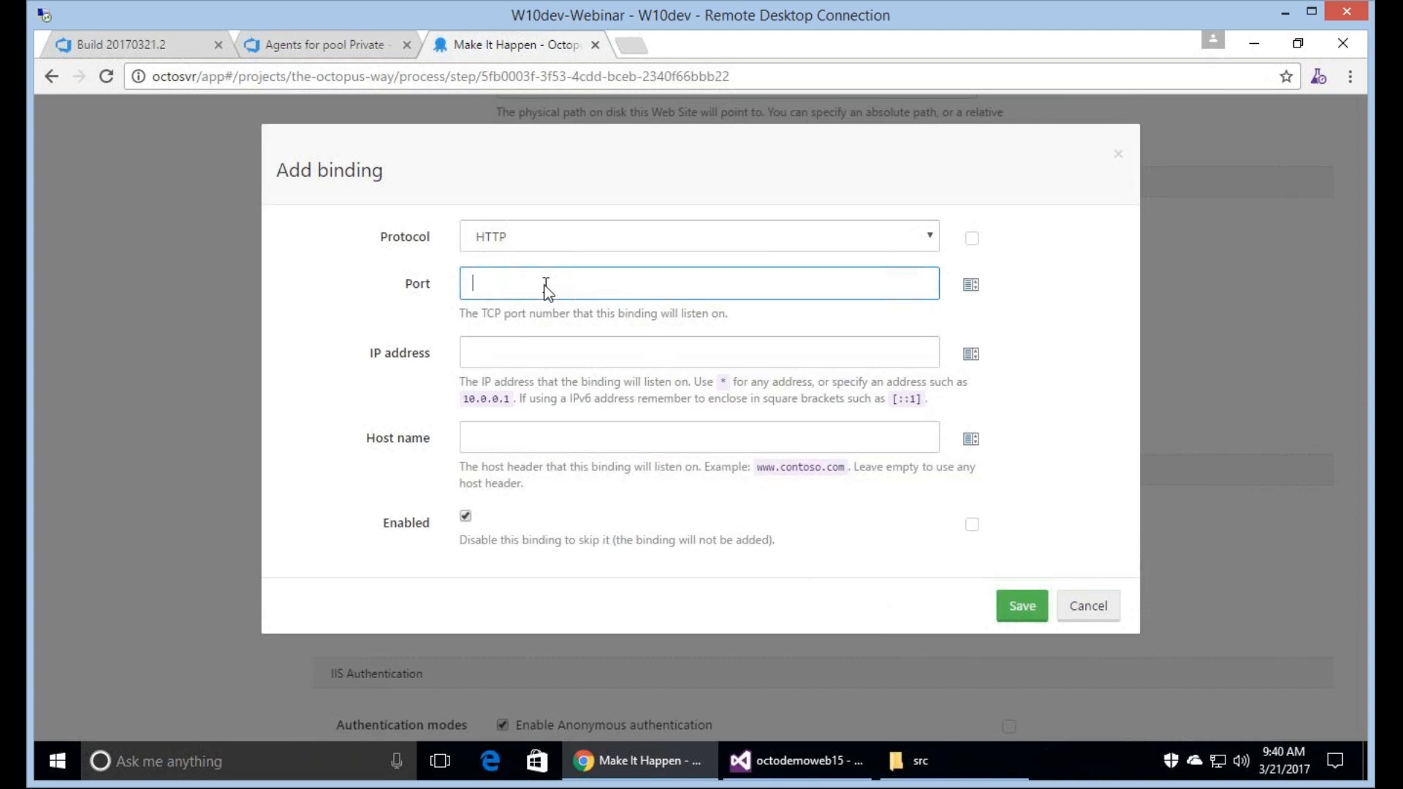
text(32670)
double_click(545, 285)
click(1023, 606)
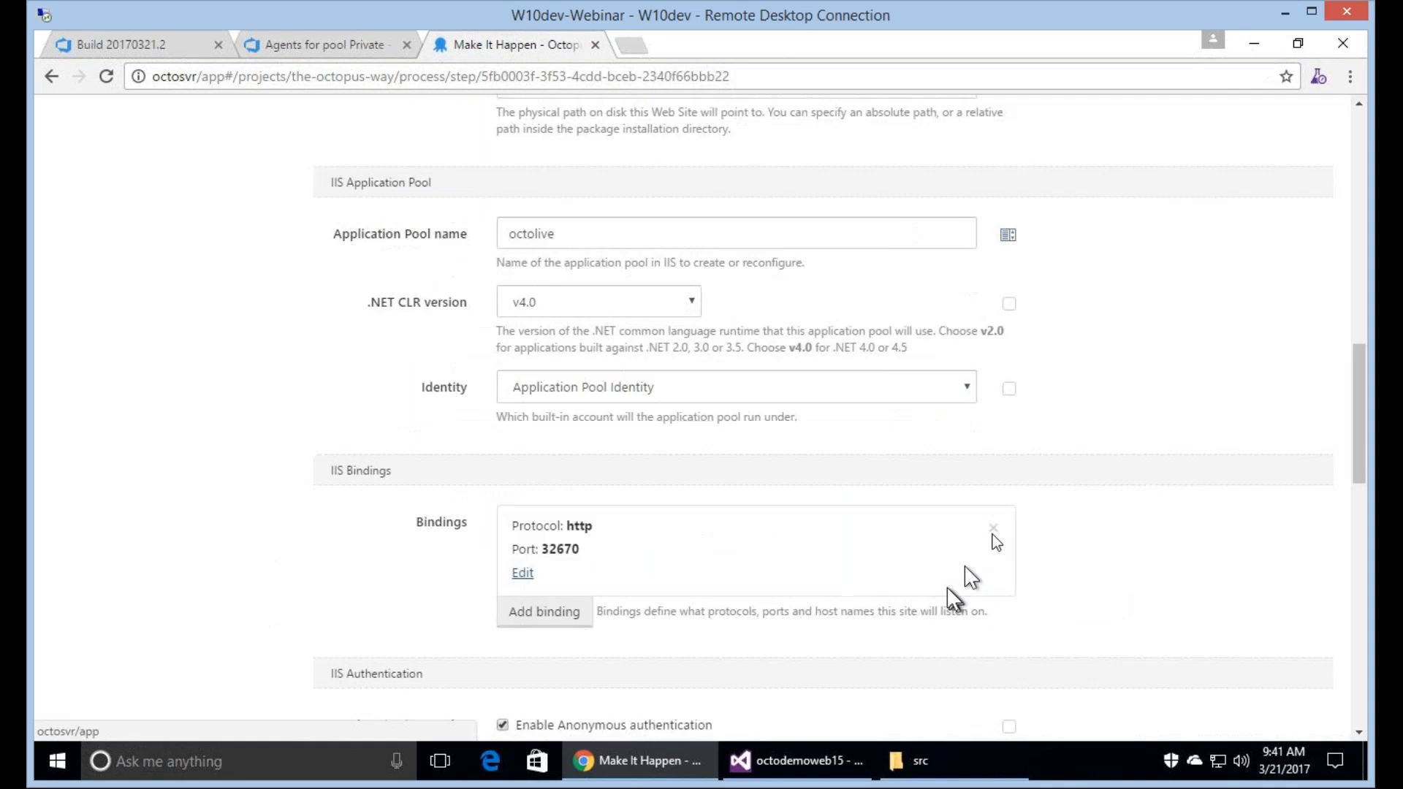
Save the edited Make It Happen deployment step.
scroll(994, 539, down, 6)
scroll(993, 538, down, 8)
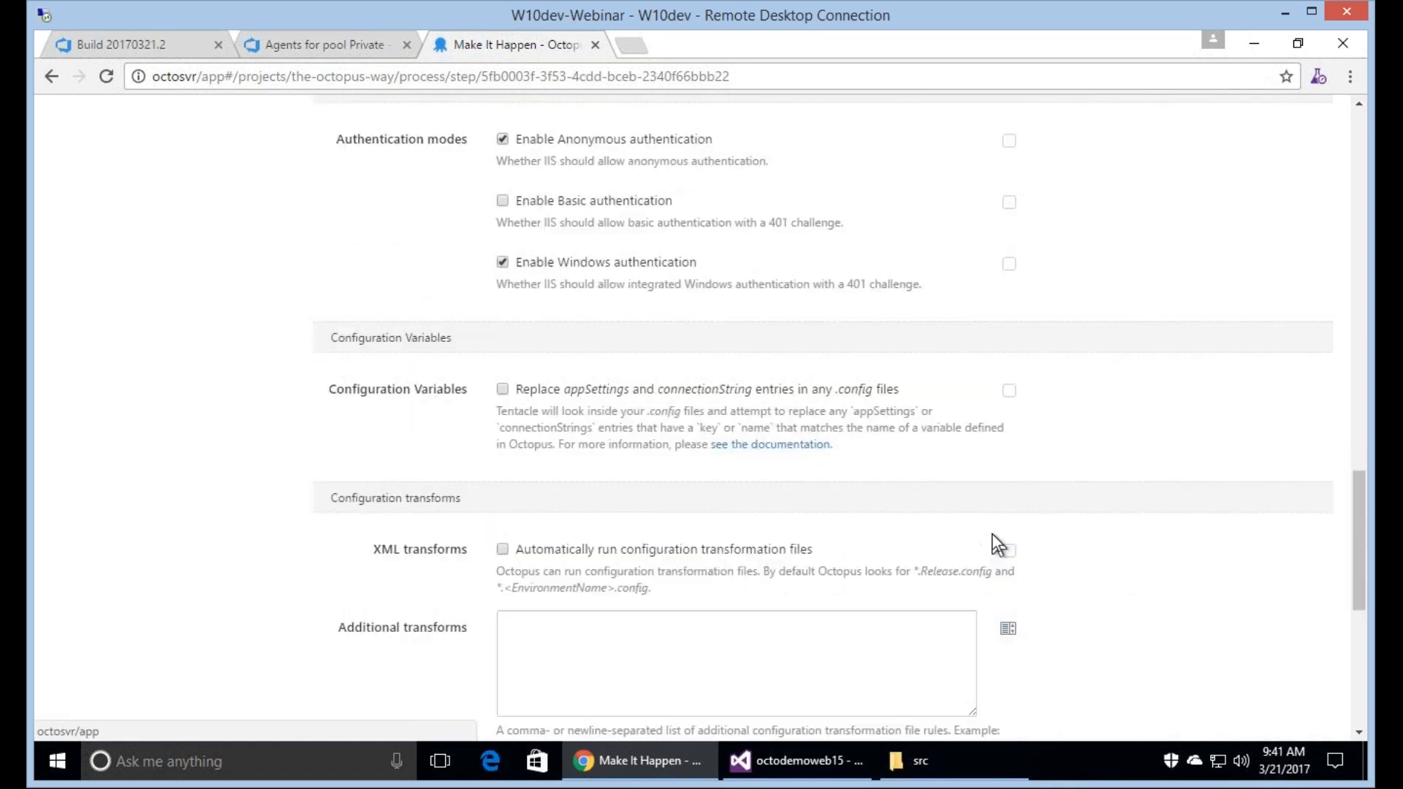
scroll(992, 534, down, 1)
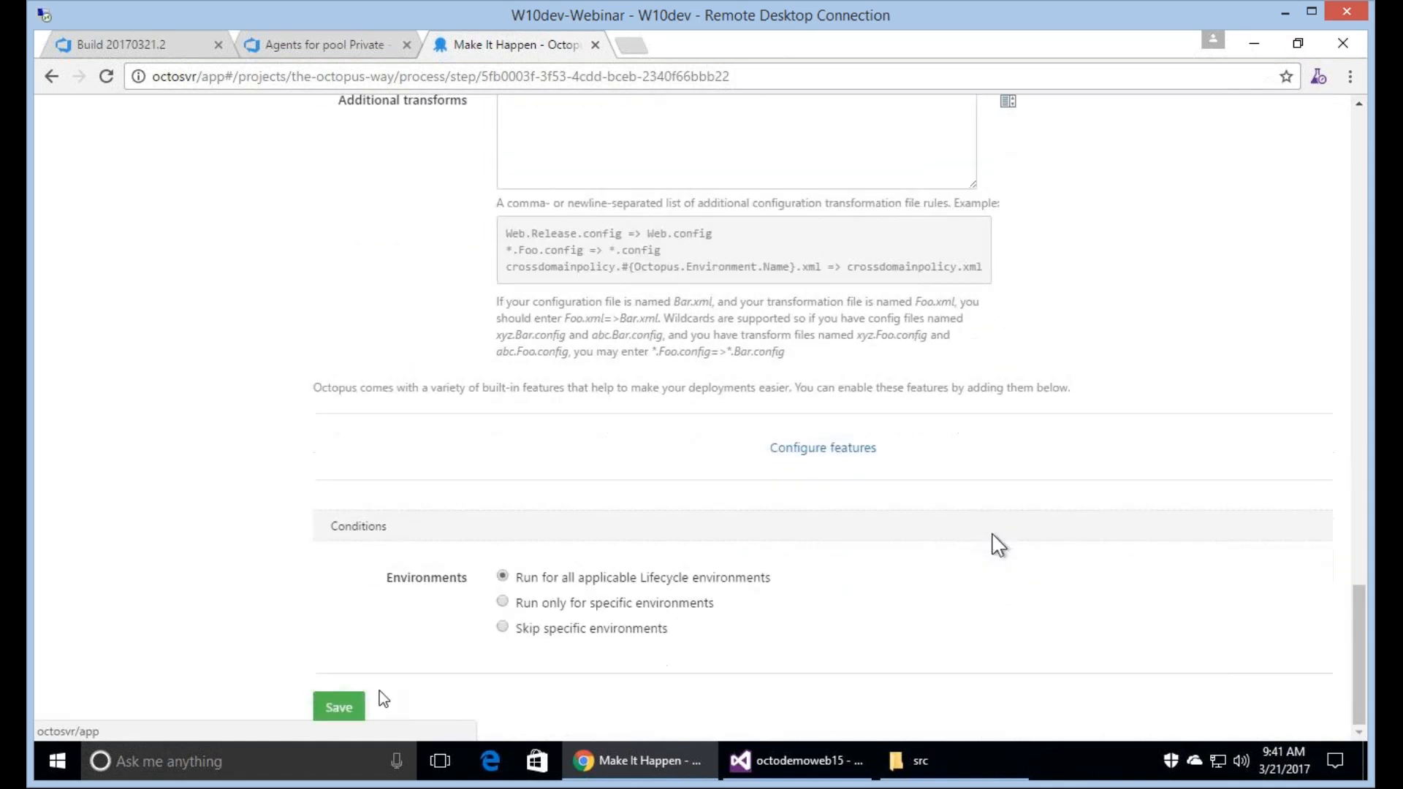
click(338, 712)
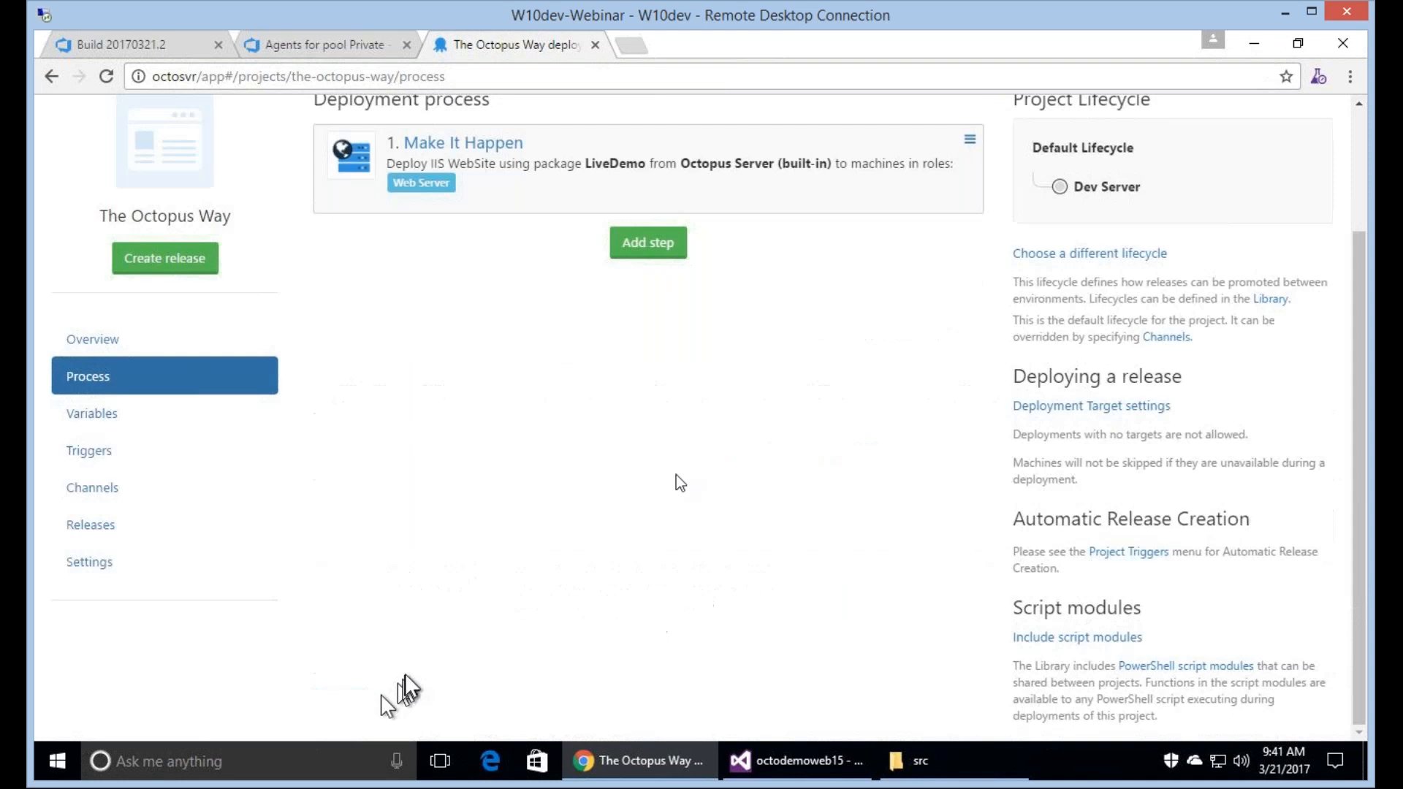
Create a release using the latest LiveDemo package with the release notes "This is awesome!" and deploy it to Dev Server.
scroll(537, 384, up, 3)
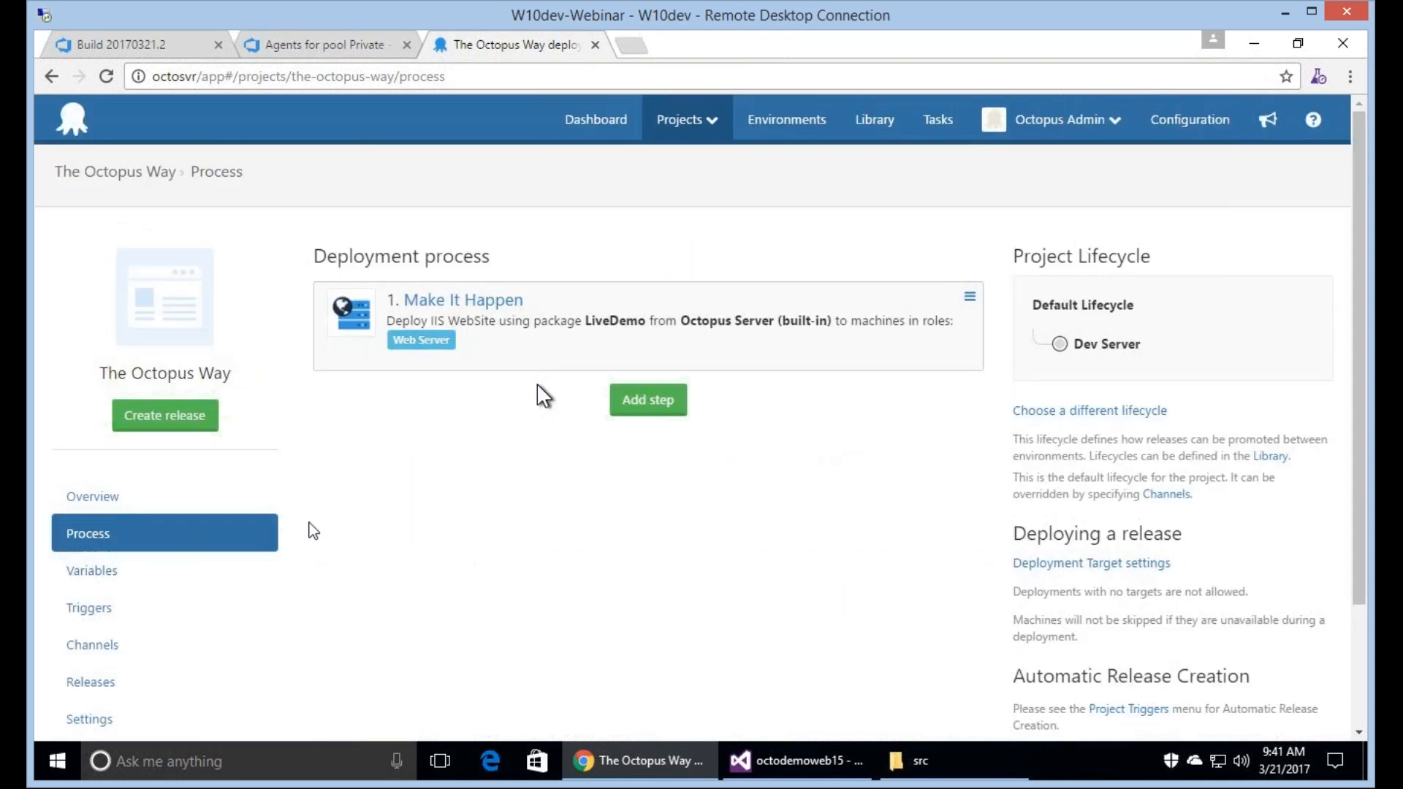
click(124, 415)
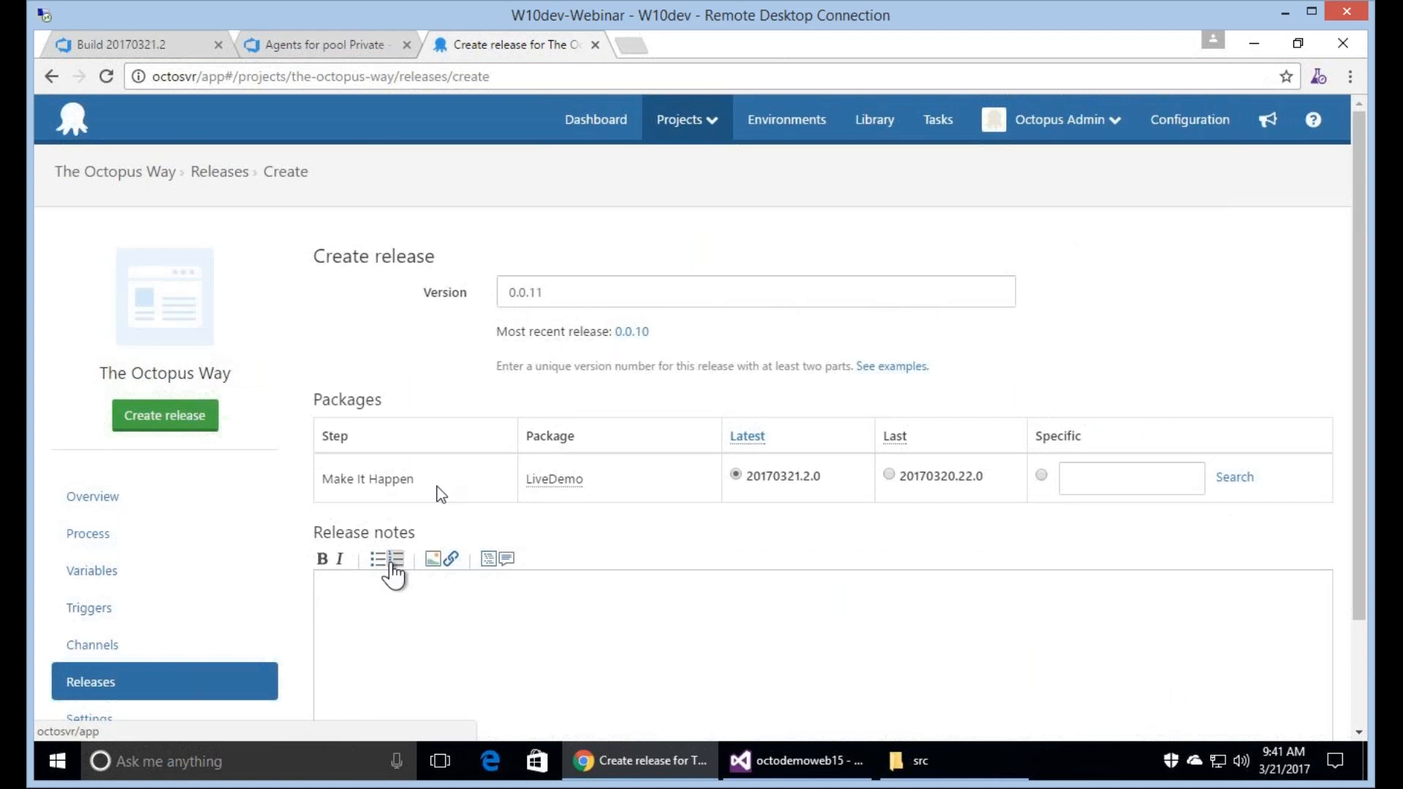
scroll(437, 487, down, 2)
click(438, 485)
text(This is w)
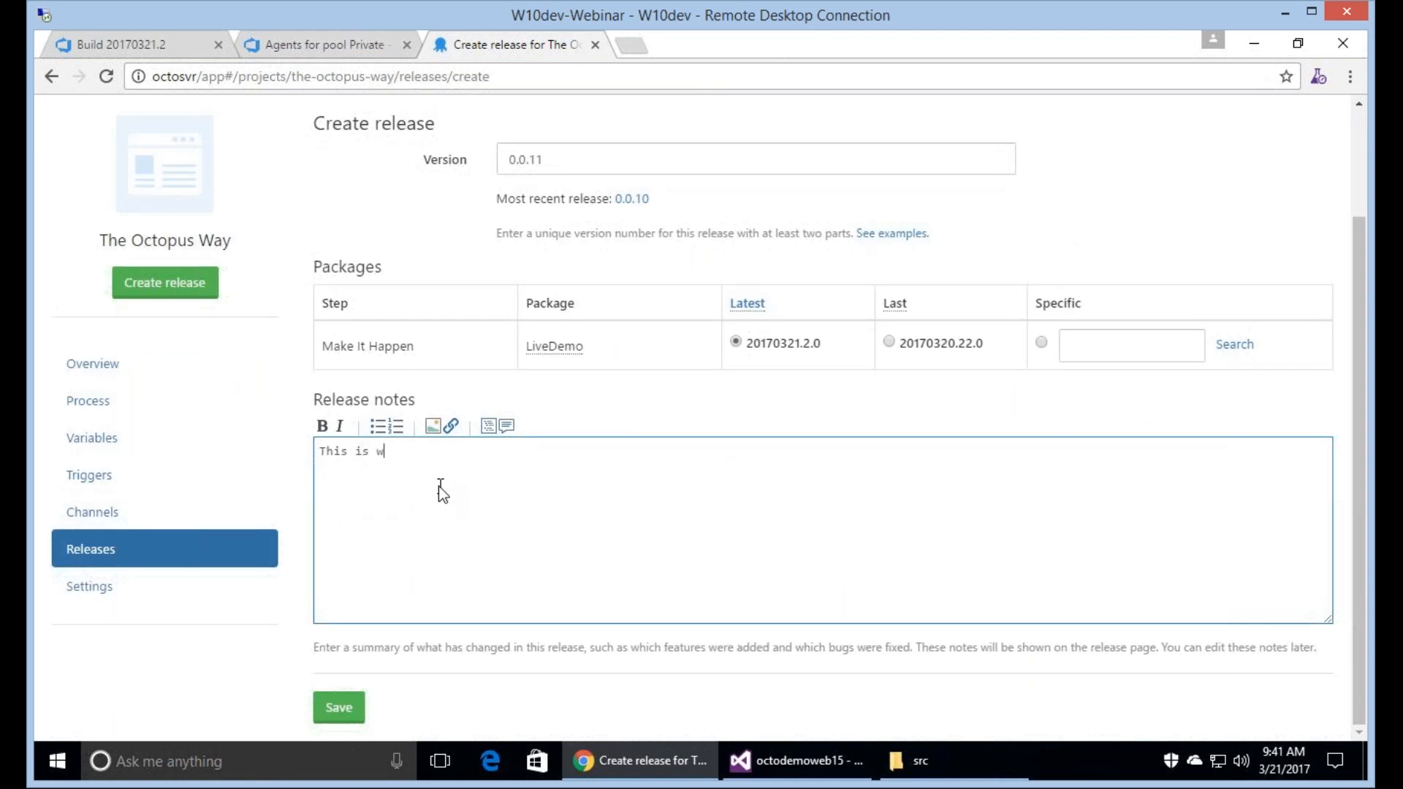
key(BackSpace)
text(awesome!)
click(341, 716)
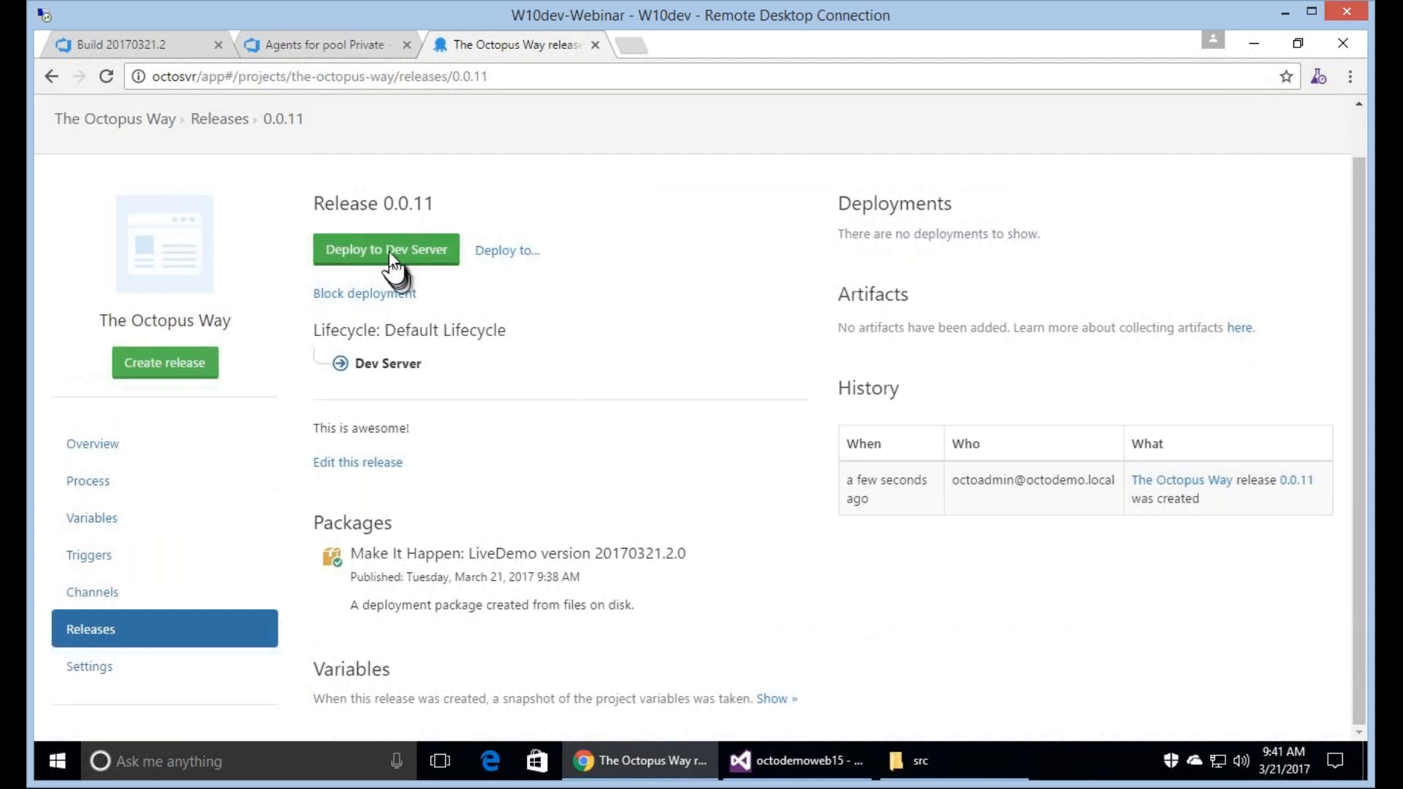
click(389, 251)
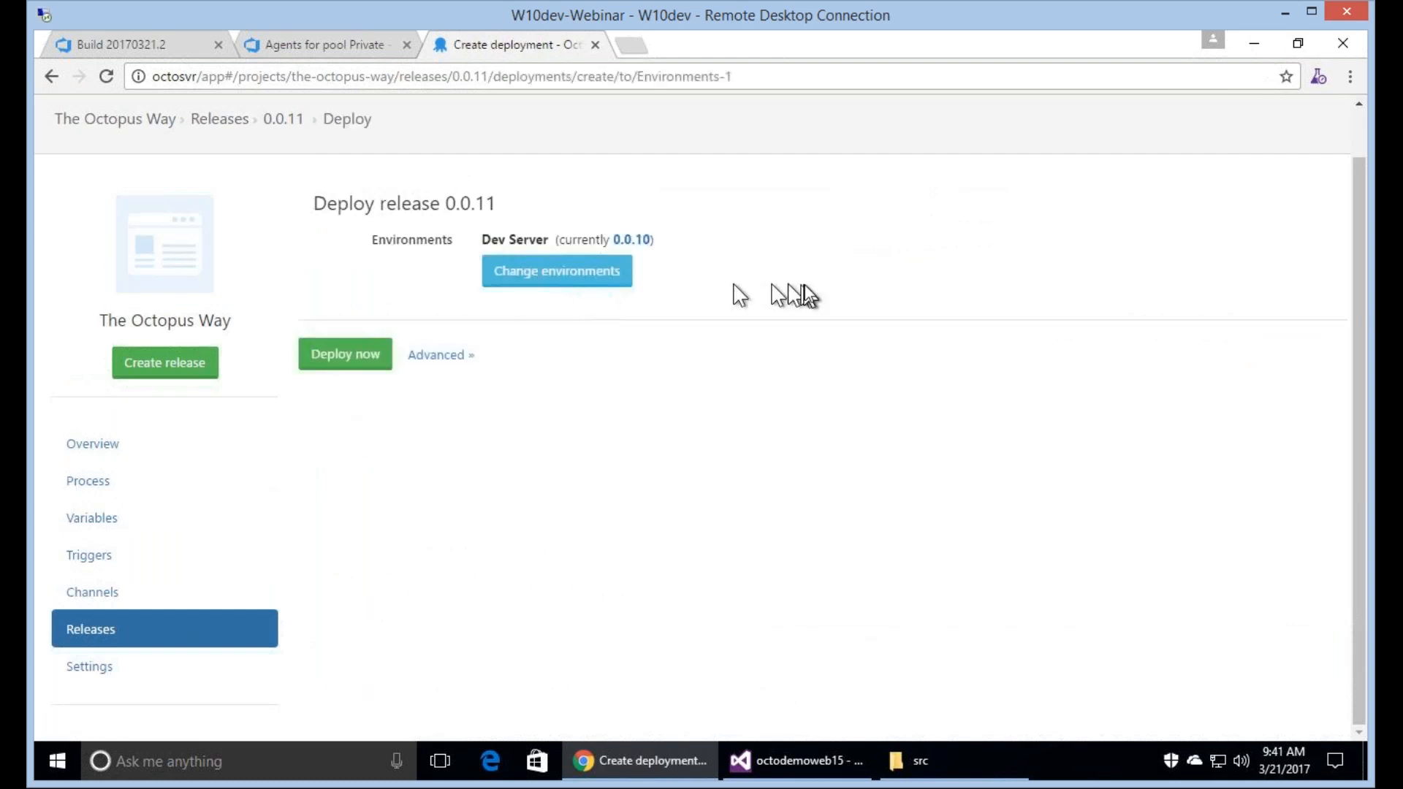
click(363, 363)
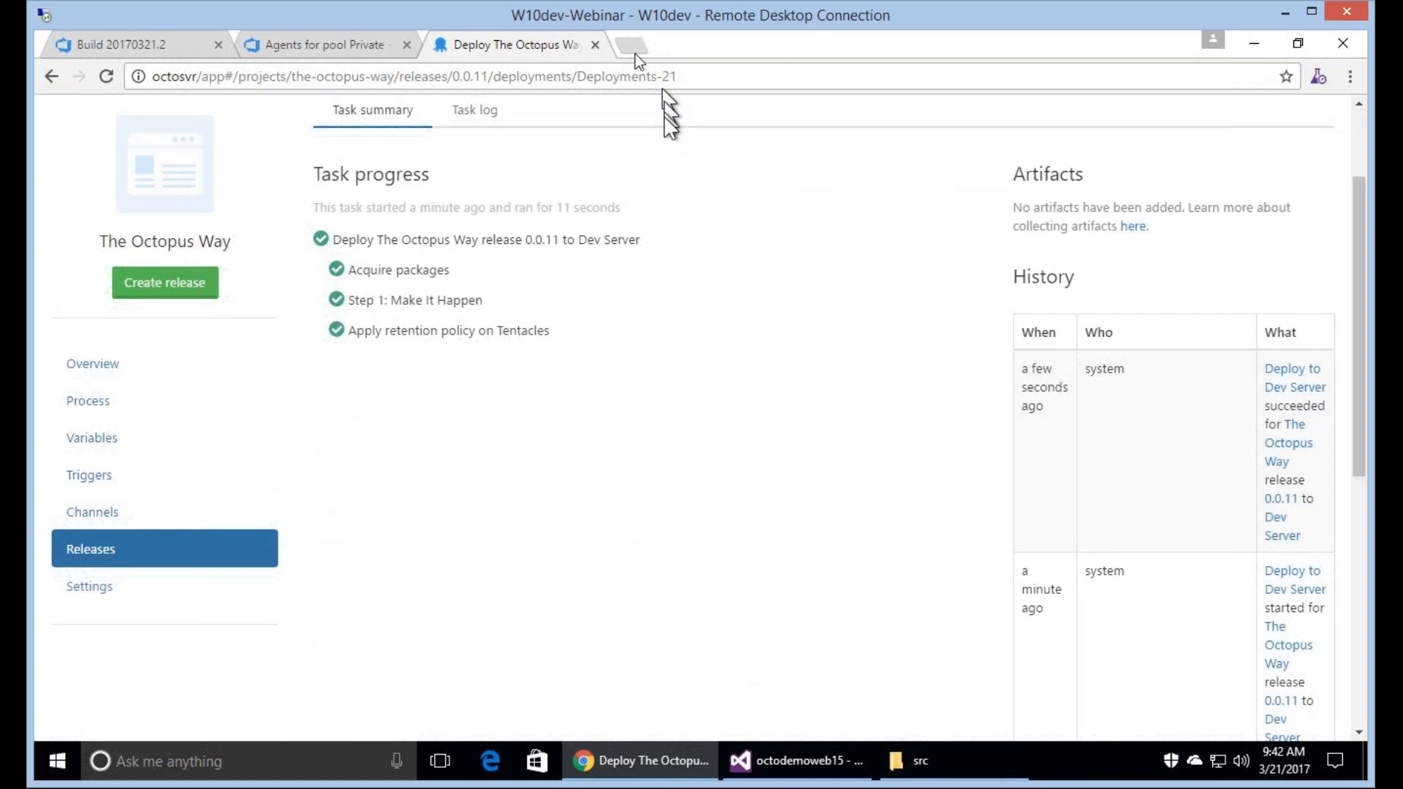
click(633, 48)
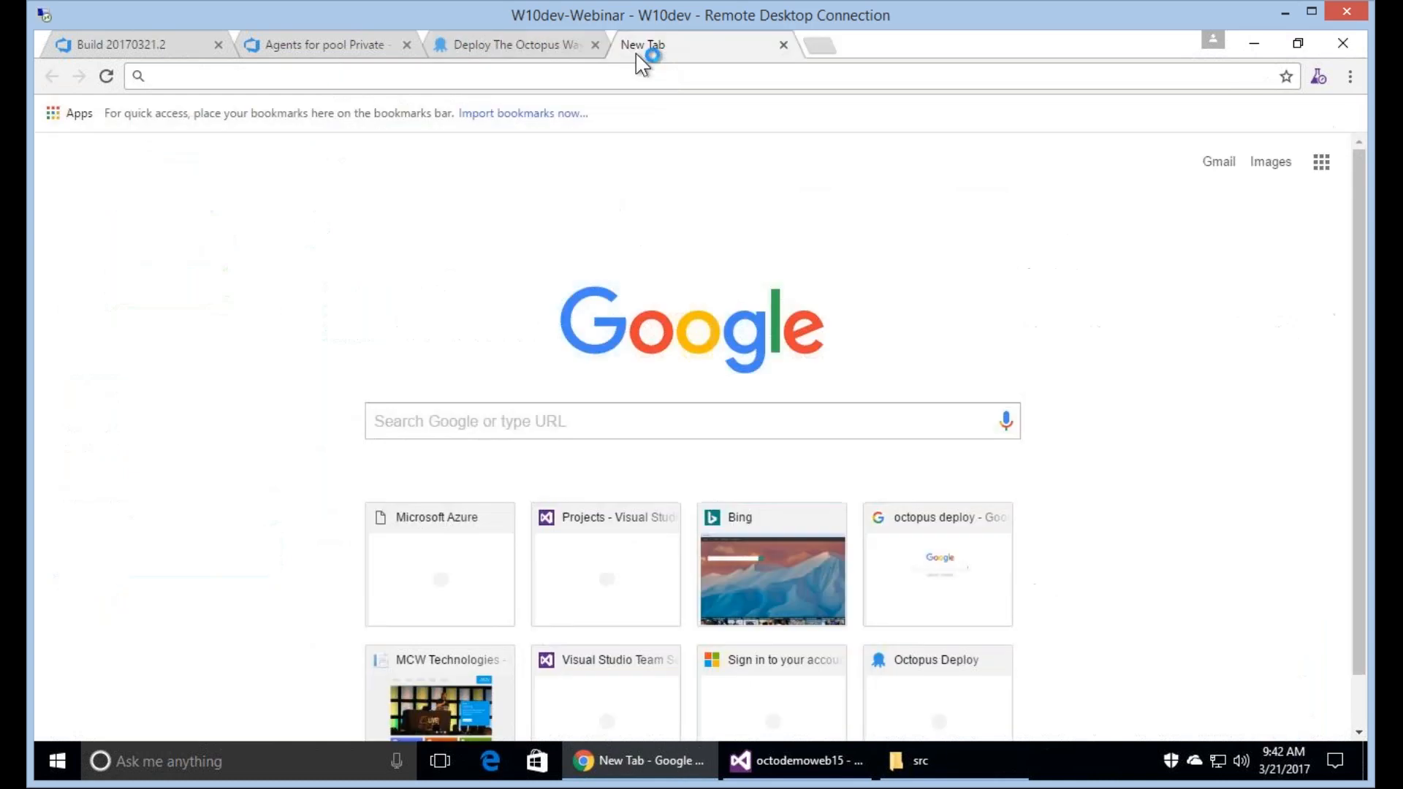
text(http)
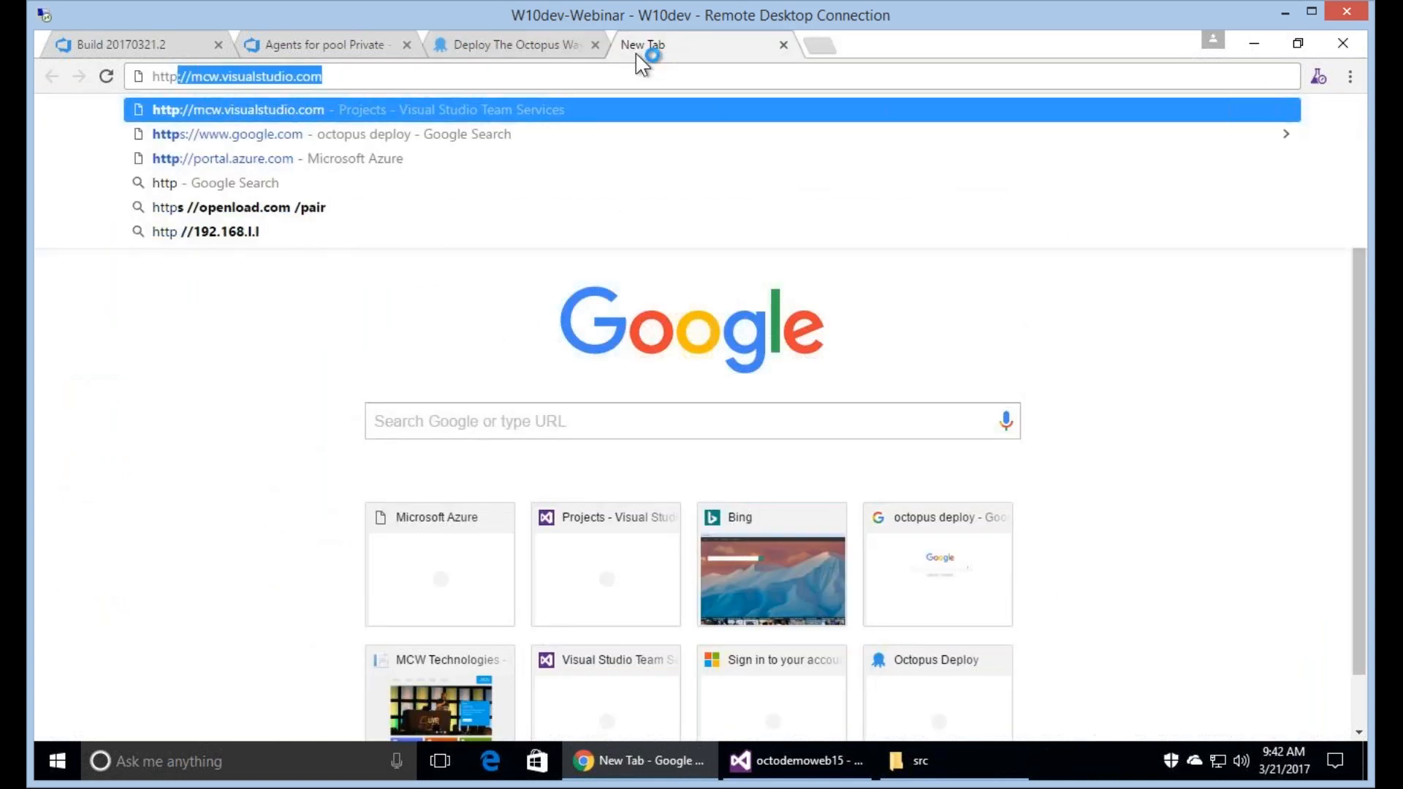
text(://we)
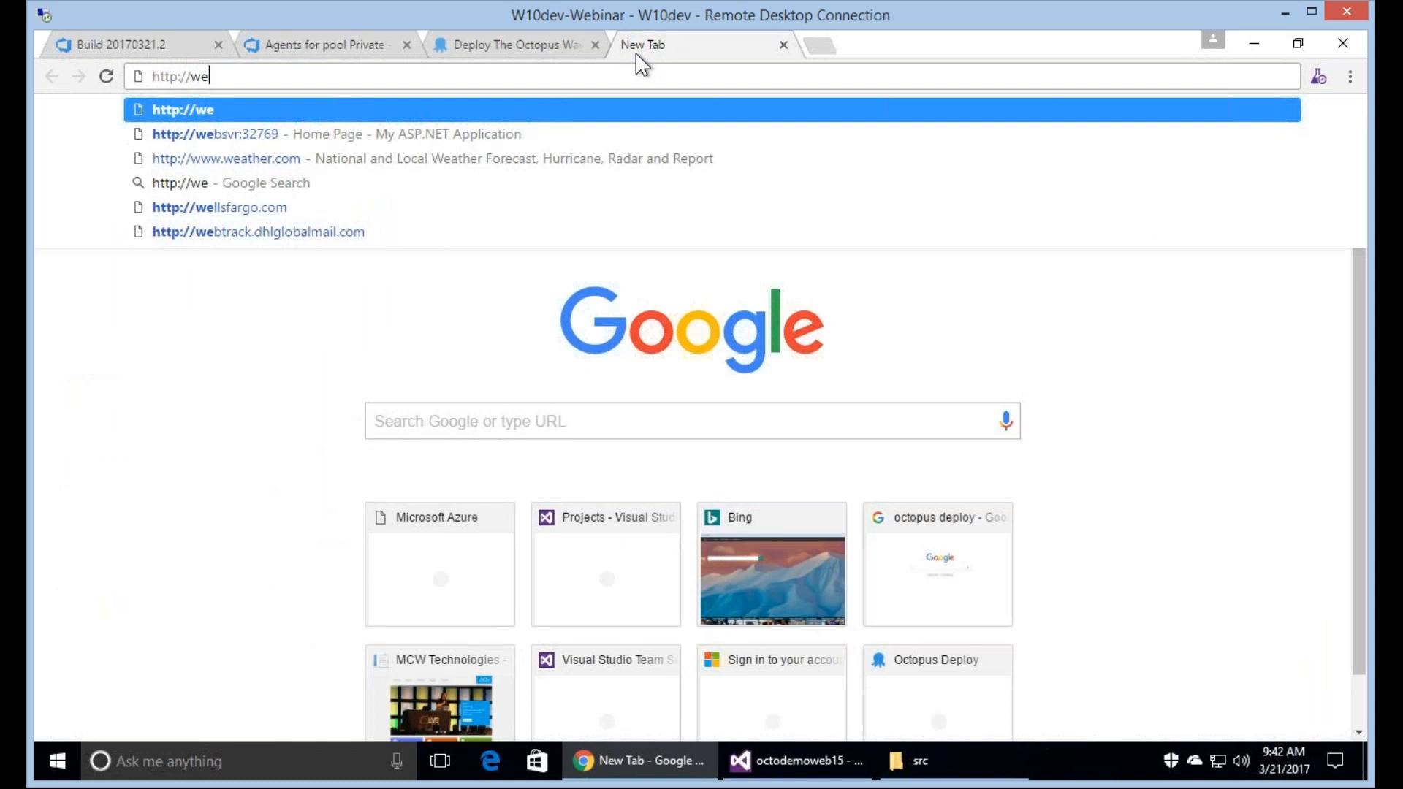
text(bsvr:327)
key(BackSpace)
key(BackSpace)
key(BackSpace)
key(BackSpace)
text(:32670)
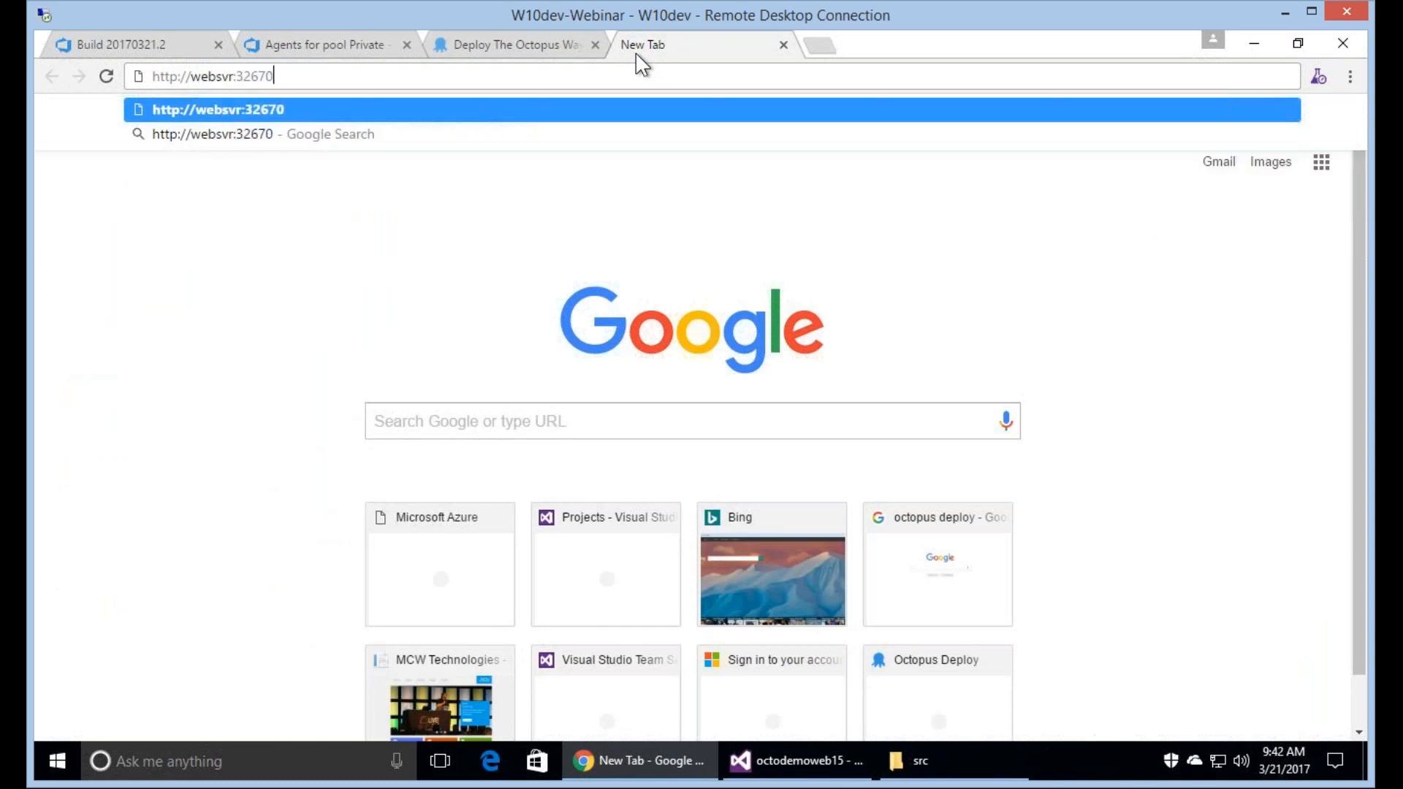
key(Return)
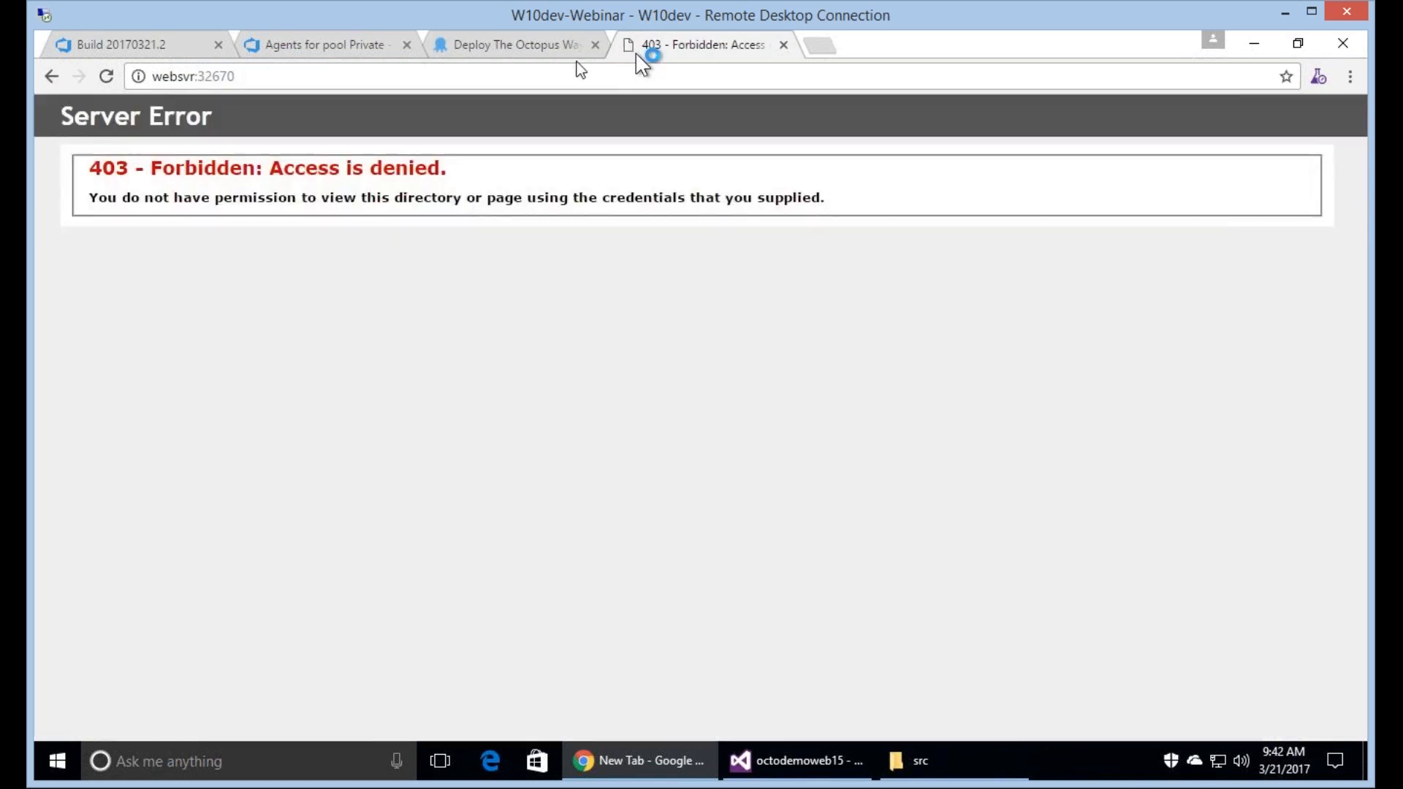
click(392, 80)
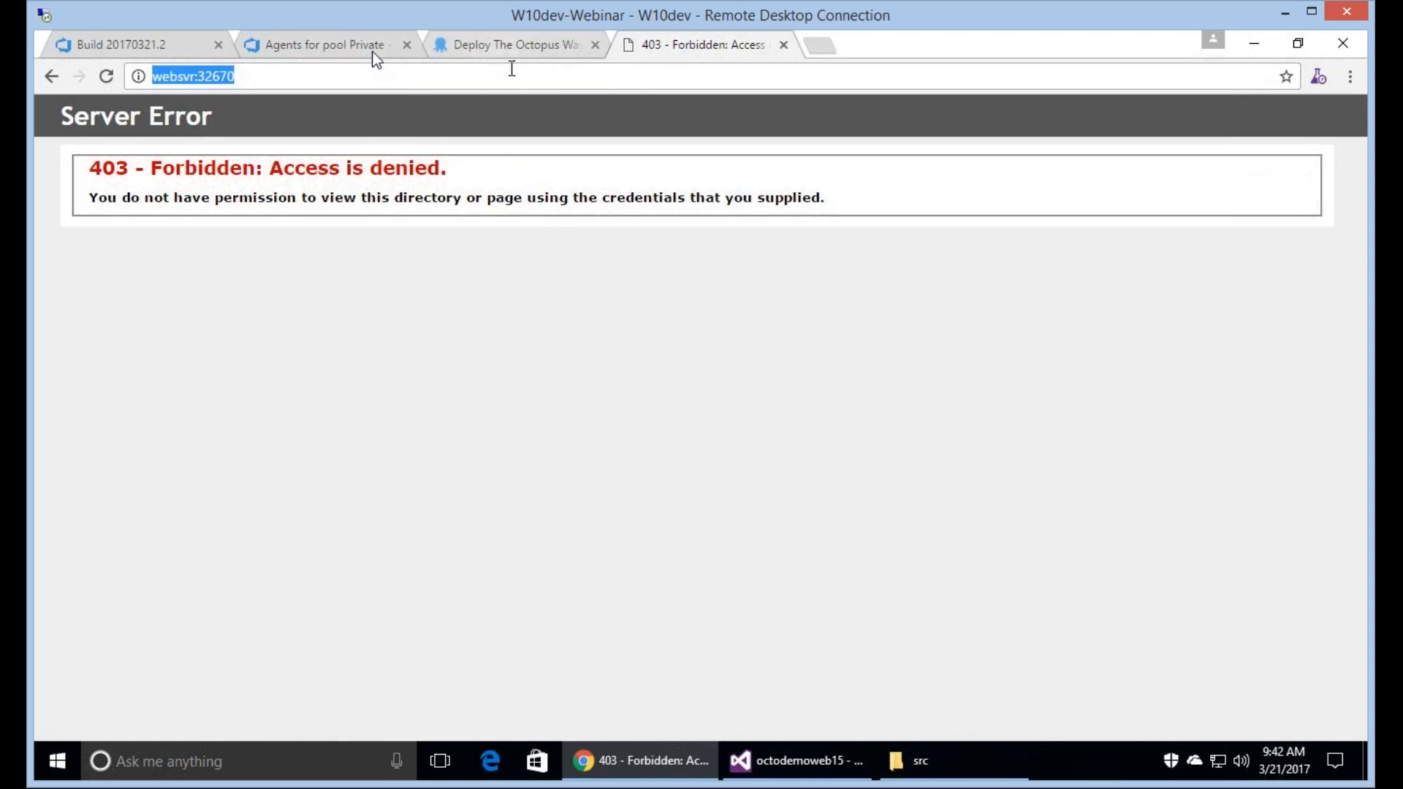
Return to Octopus Deploy and examine the Dev Web Server log of the Make It Happen step for the 0.0.11 deployment.
click(334, 46)
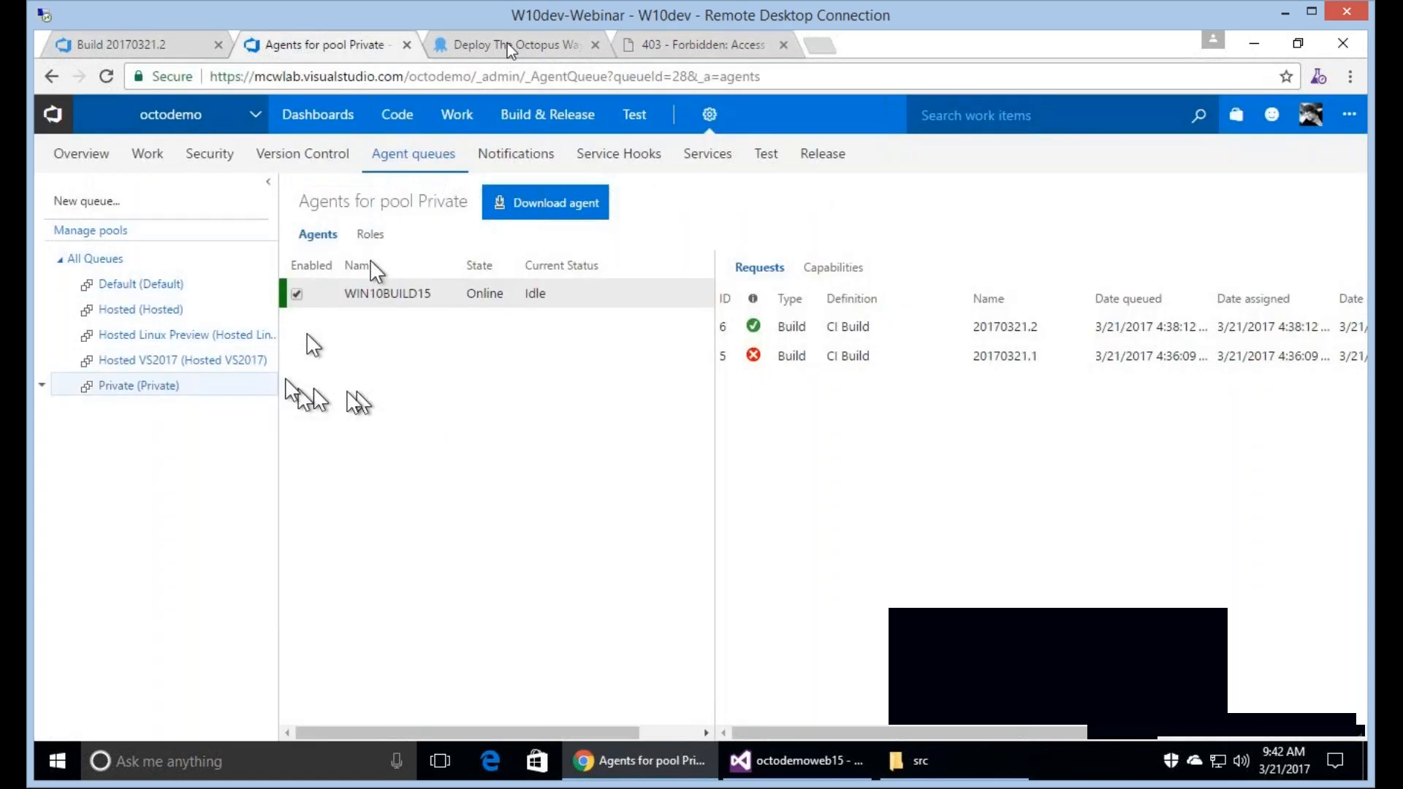
click(509, 46)
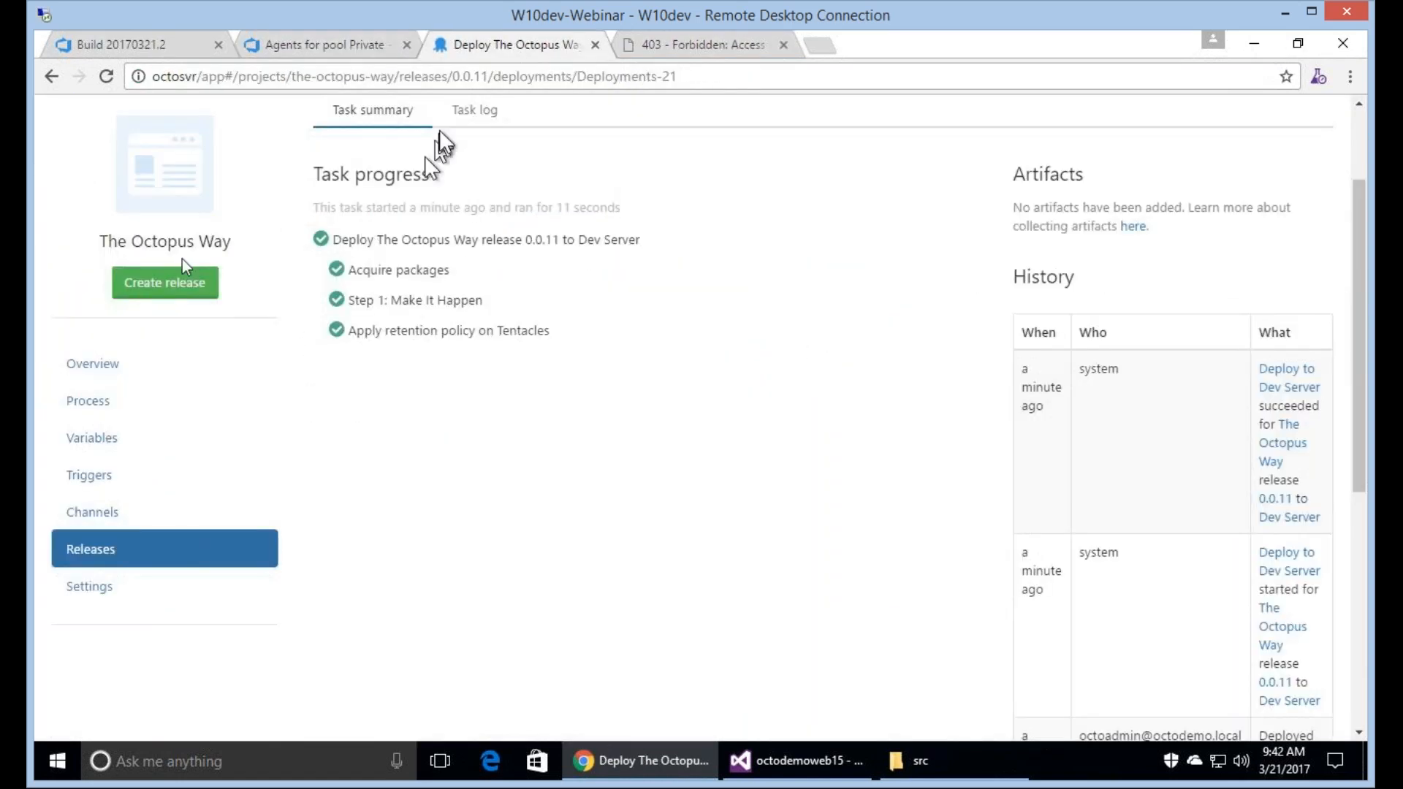
click(99, 364)
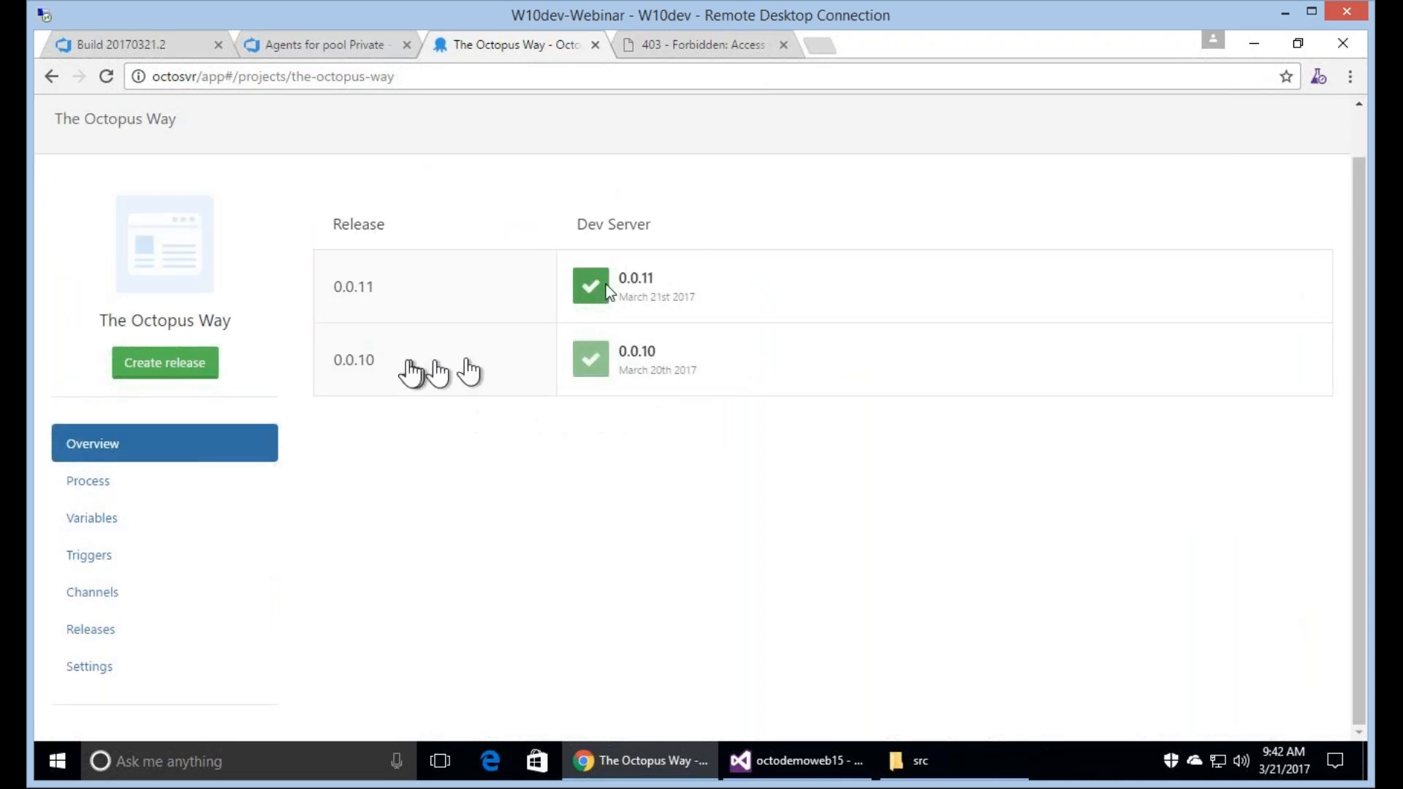
mouse_move(606, 292)
click(643, 280)
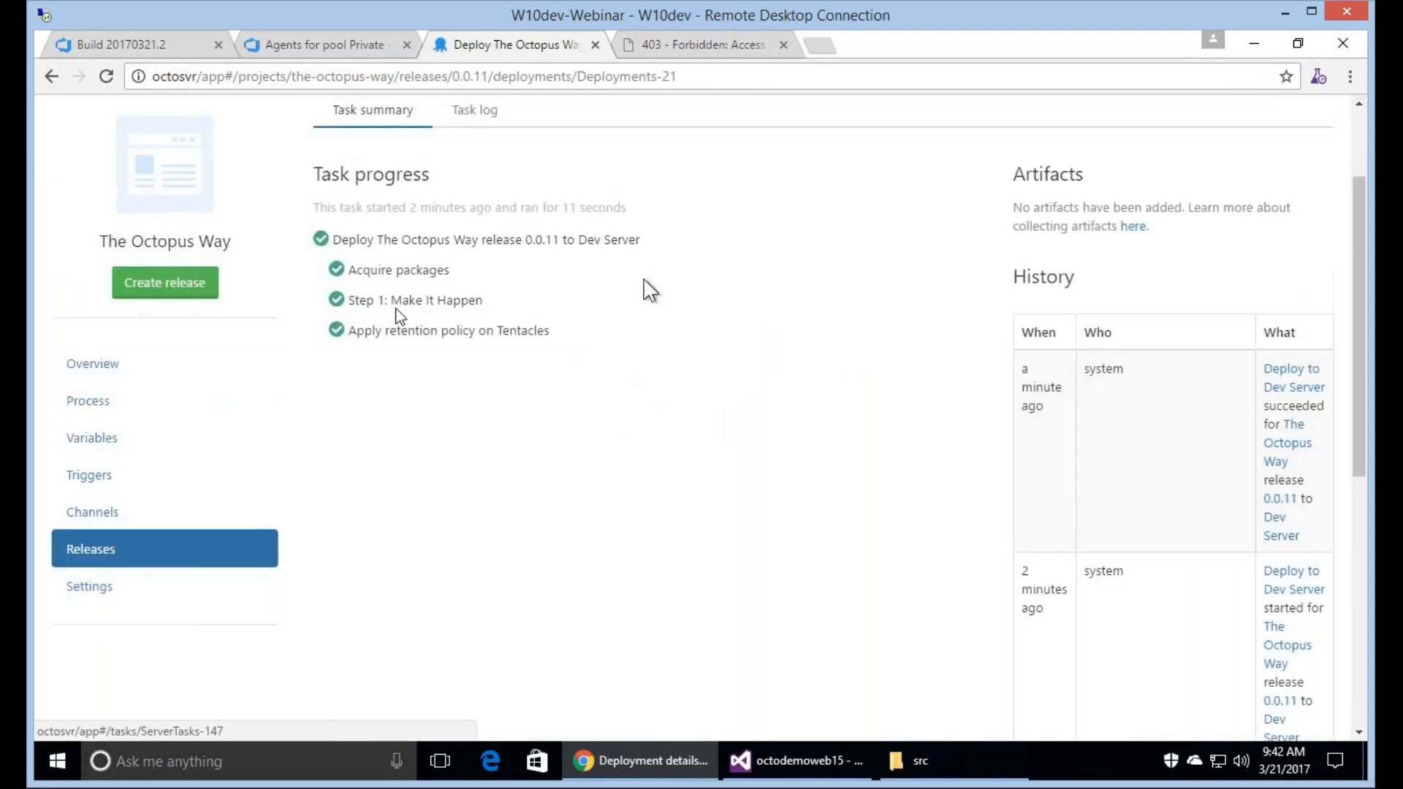
click(400, 304)
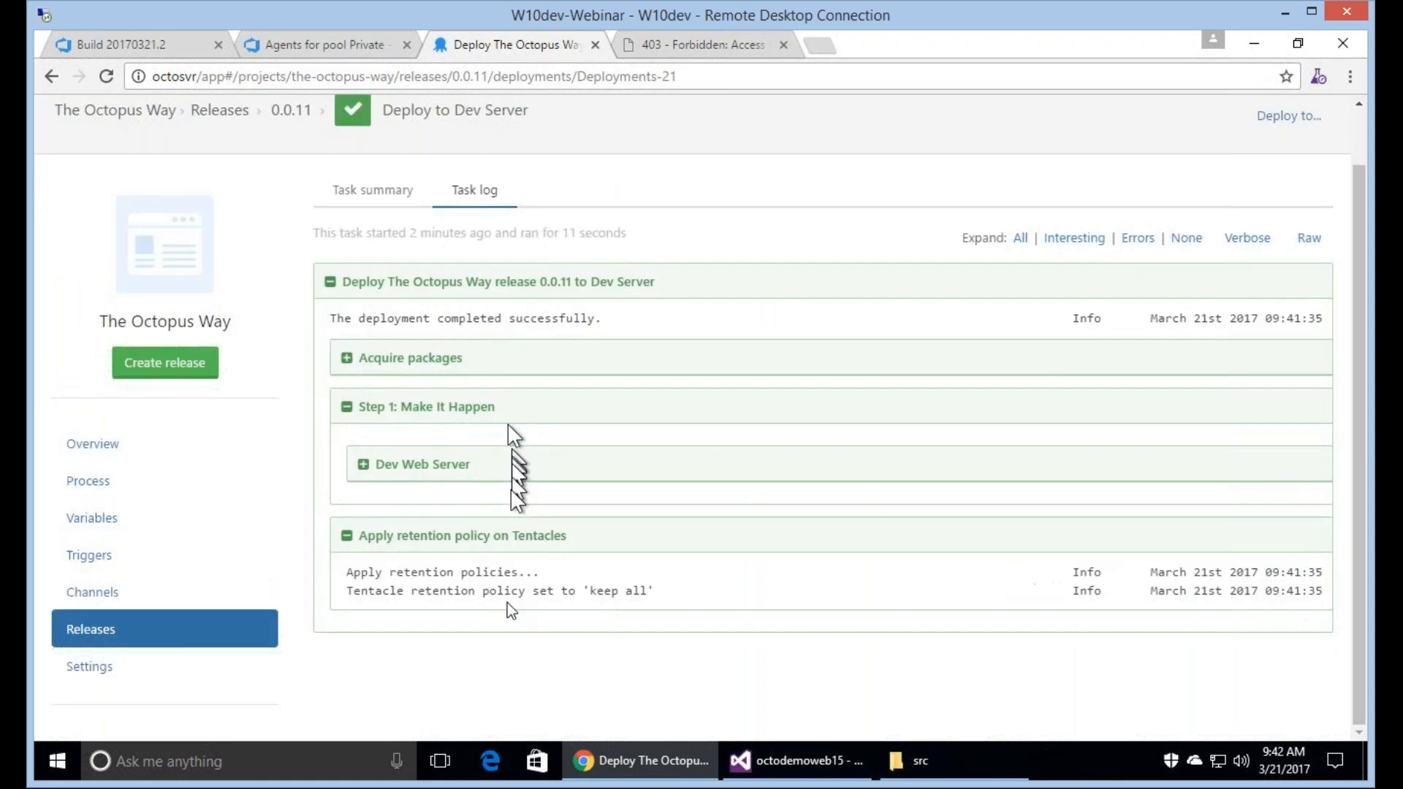
click(442, 471)
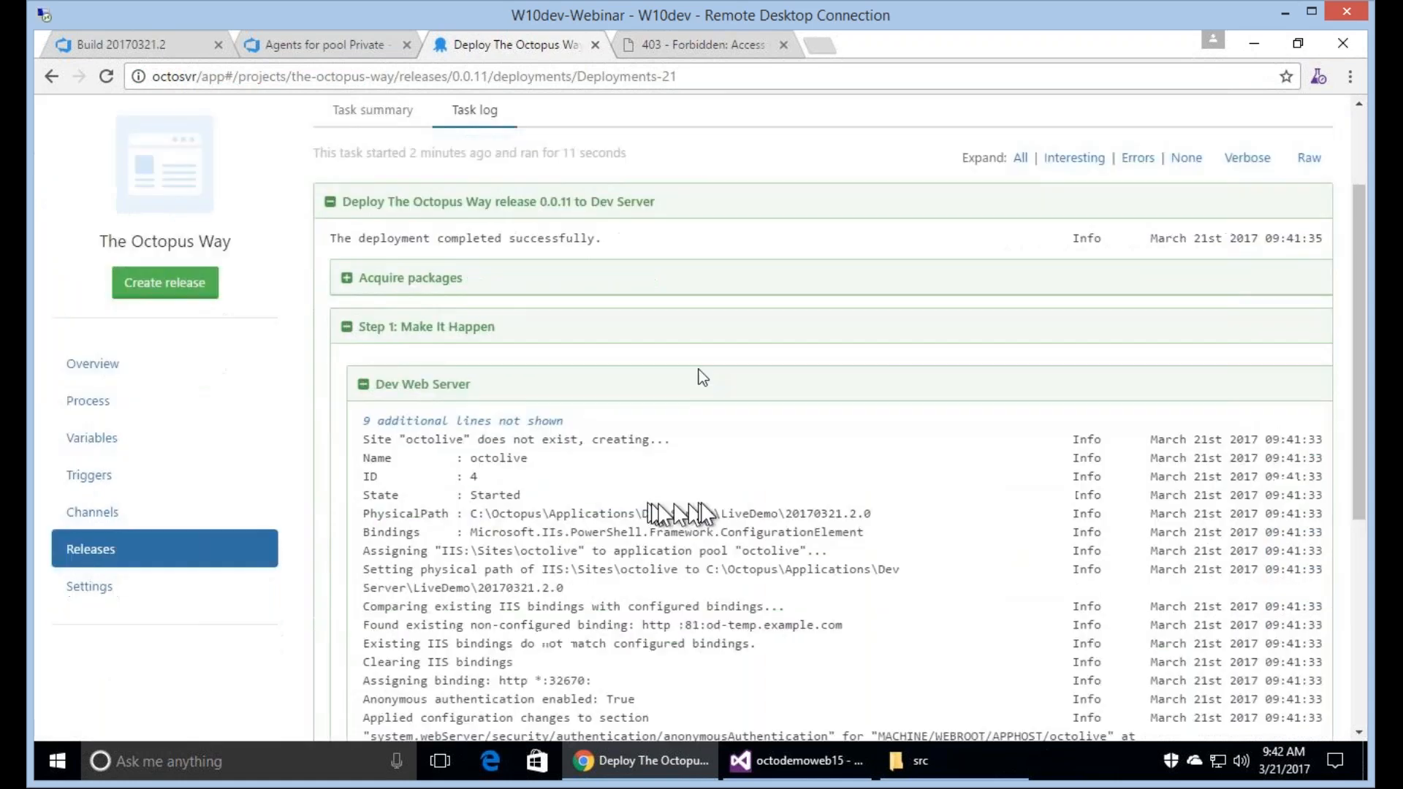
Read the rest of the 0.0.11 task log, from the IIS configuration lines down to the Tentacle retention policy section.
scroll(704, 388, down, 4)
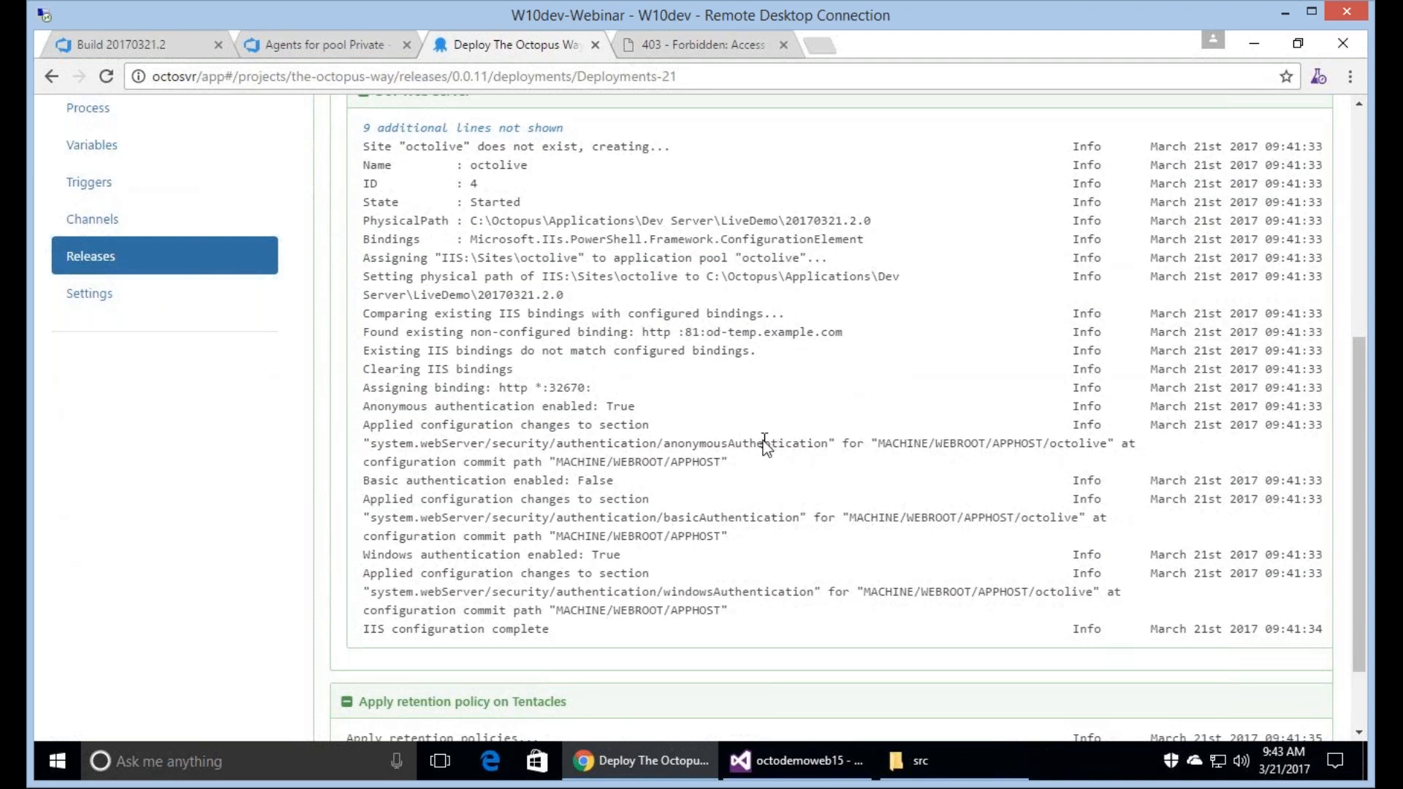
scroll(763, 441, down, 2)
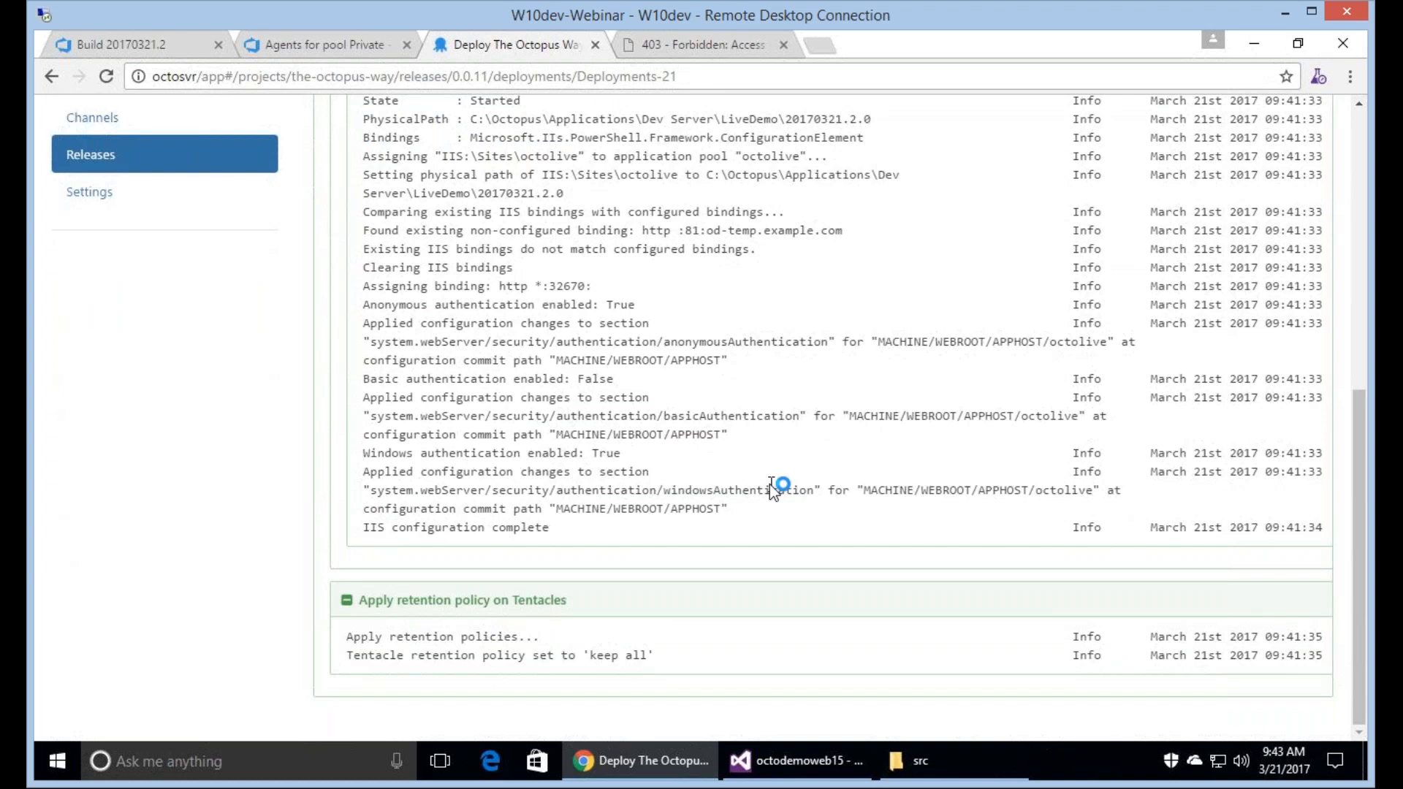
scroll(769, 484, up, 5)
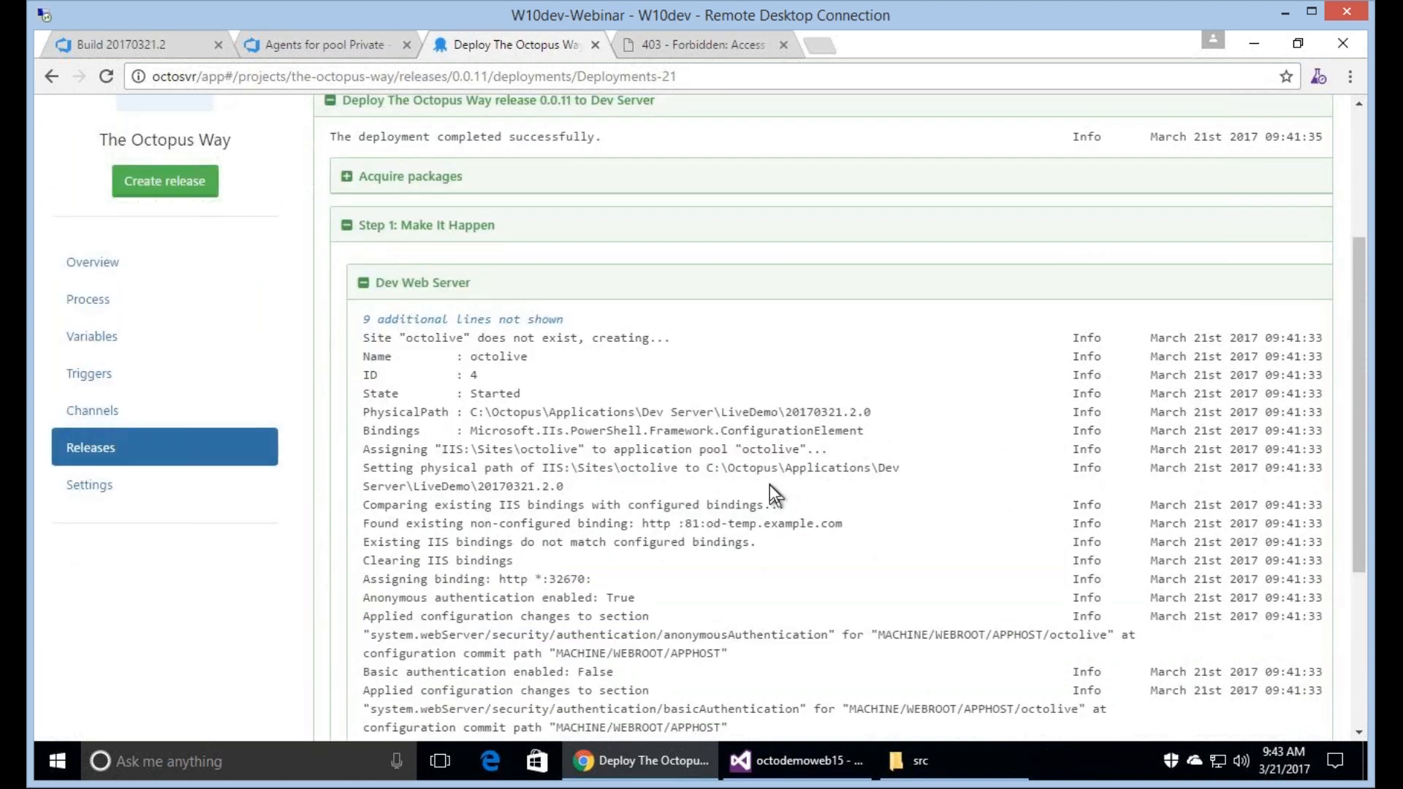
scroll(769, 485, down, 5)
scroll(771, 485, up, 8)
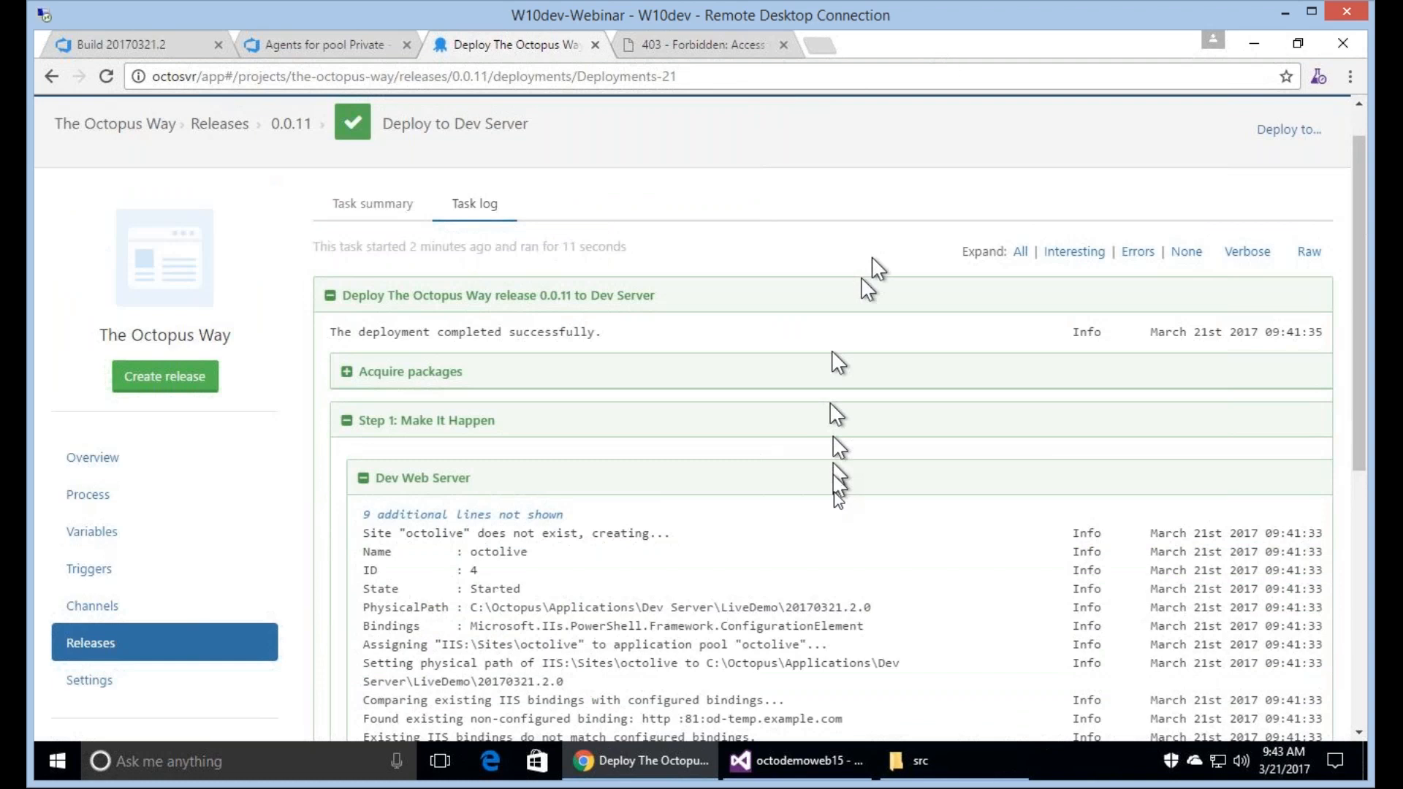
Launch Remote Desktop Connection and start a connection to the computer websvr.
key(super+r)
key(Return)
text(oc)
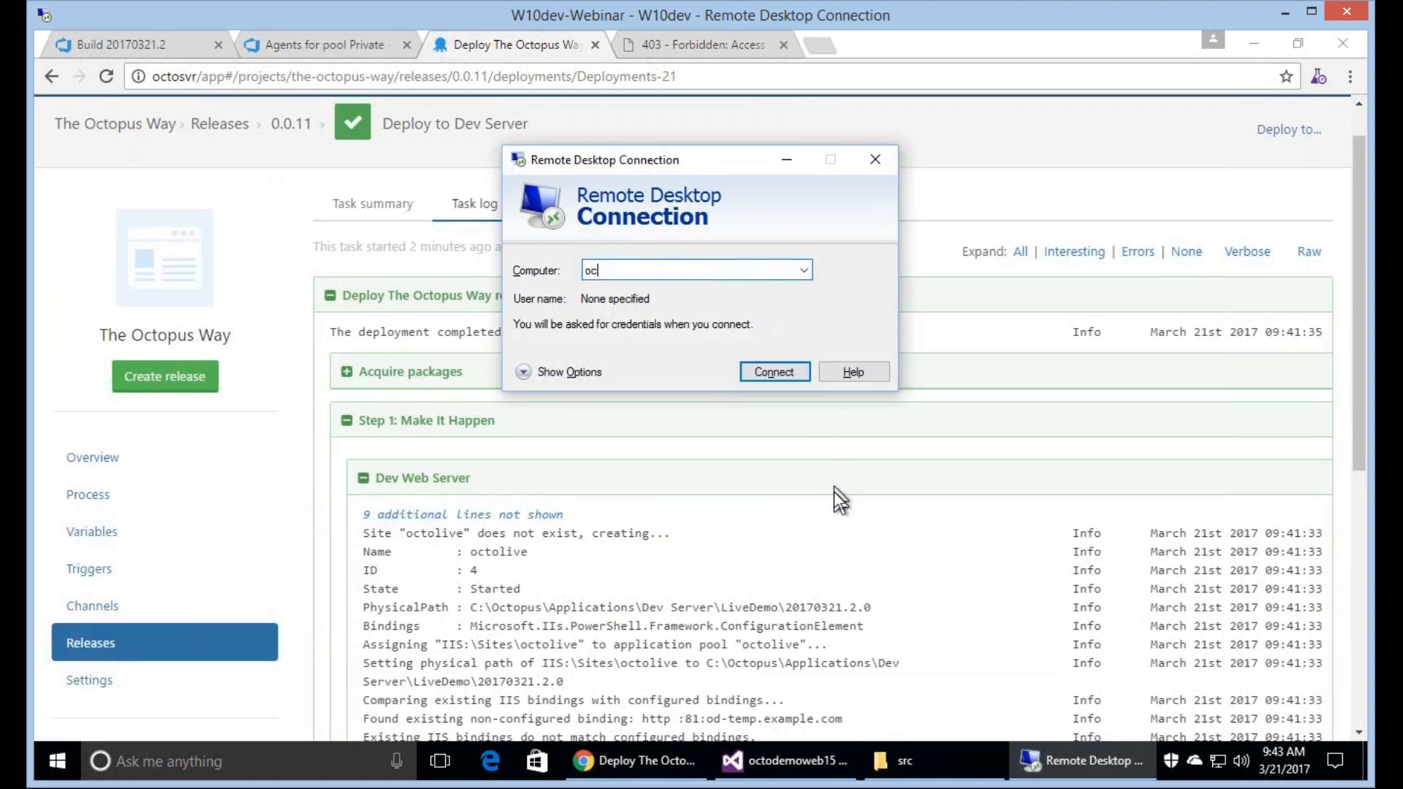
key(BackSpace)
key(BackSpace)
text(websv)
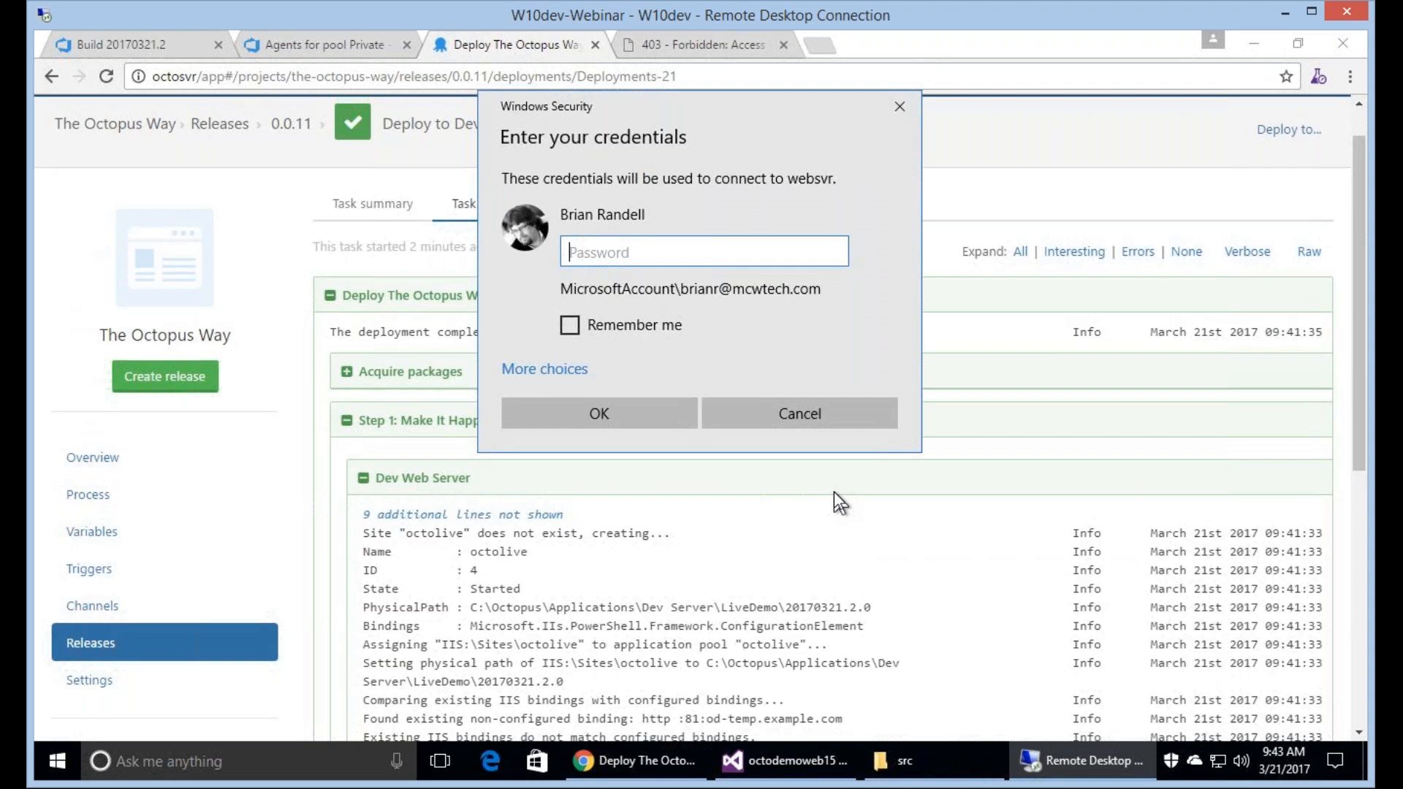
Sign in to websvr with a different account, octodemo\administrator, entering the account password.
click(542, 362)
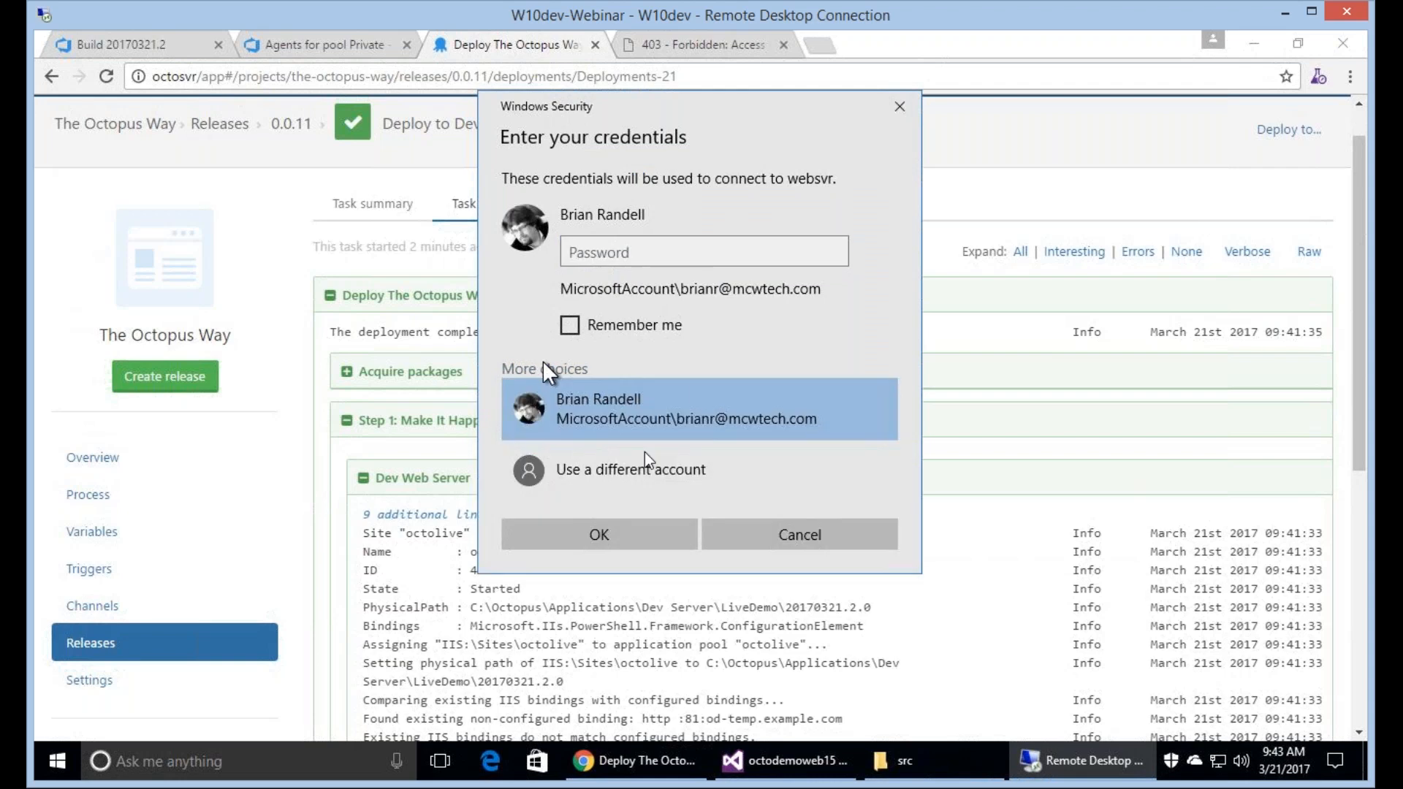
click(646, 472)
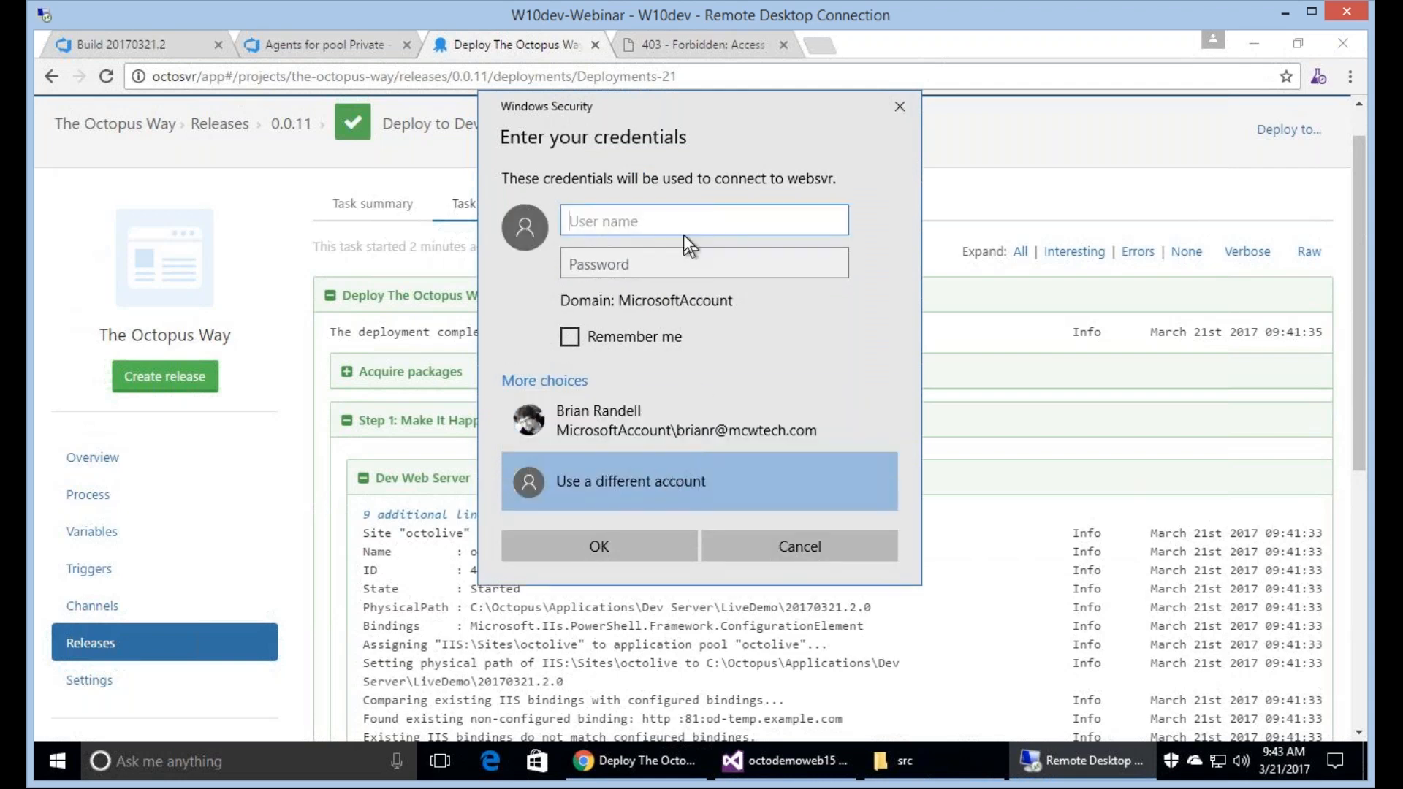
text(octodemo\ad)
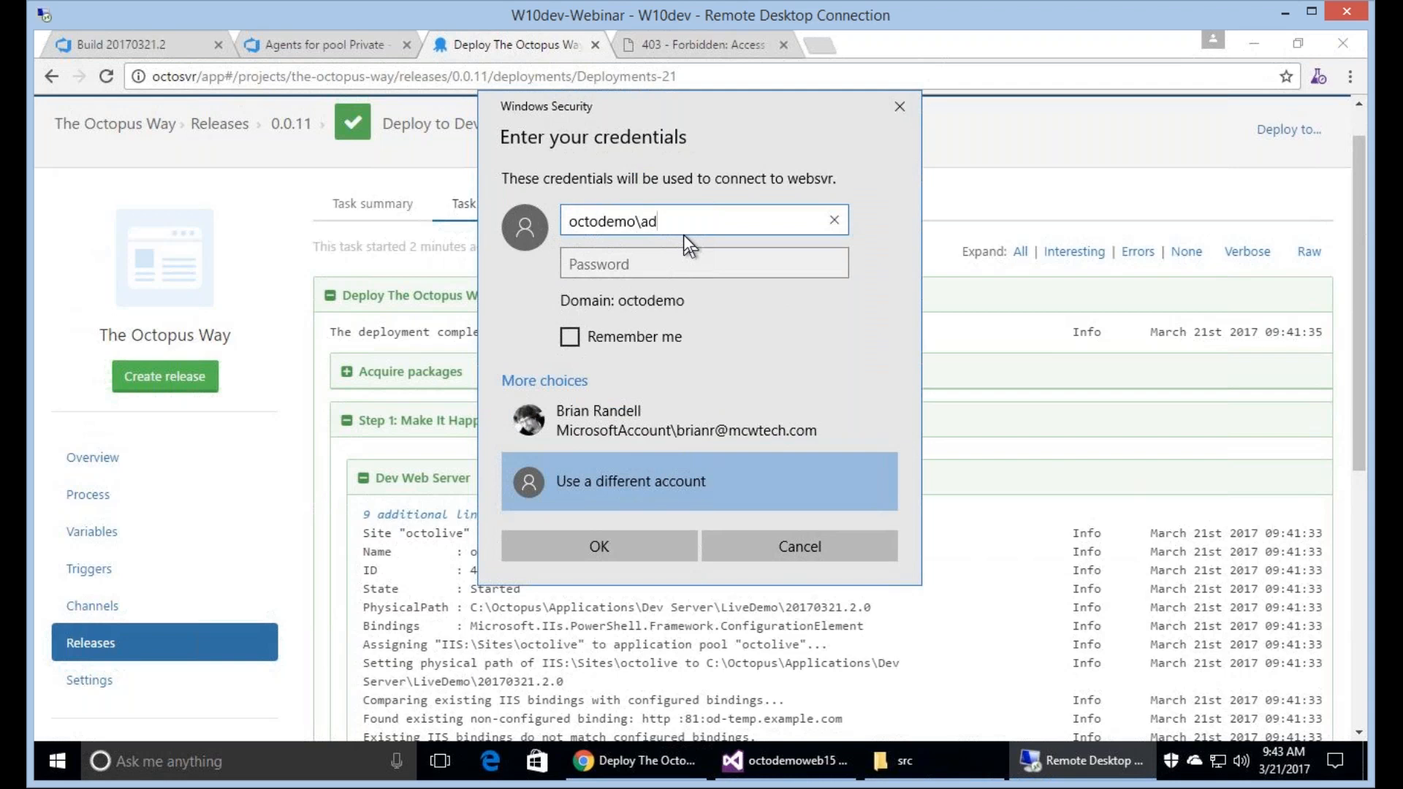
text(ministrator)
key(Tab)
text(********)
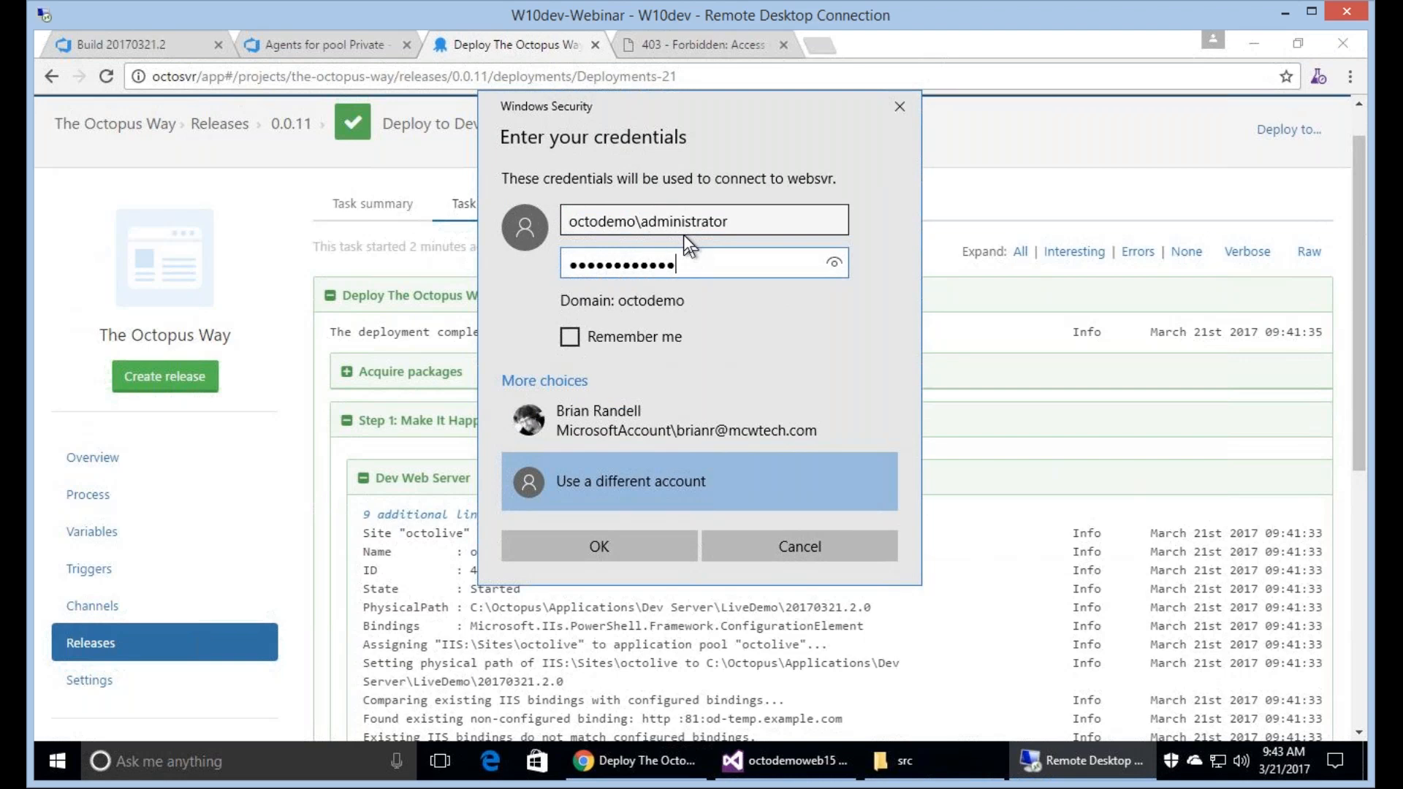
key(Return)
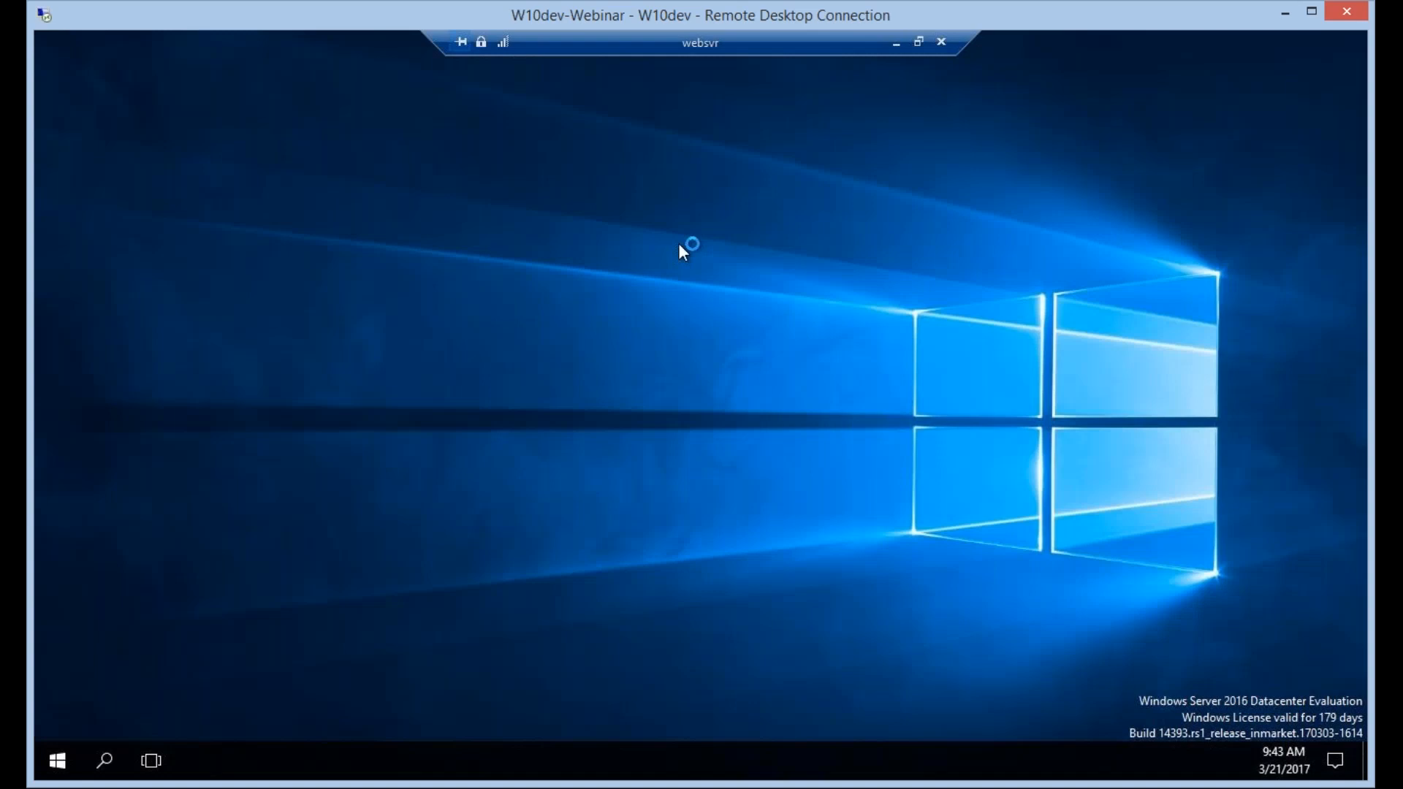
click(56, 767)
click(200, 763)
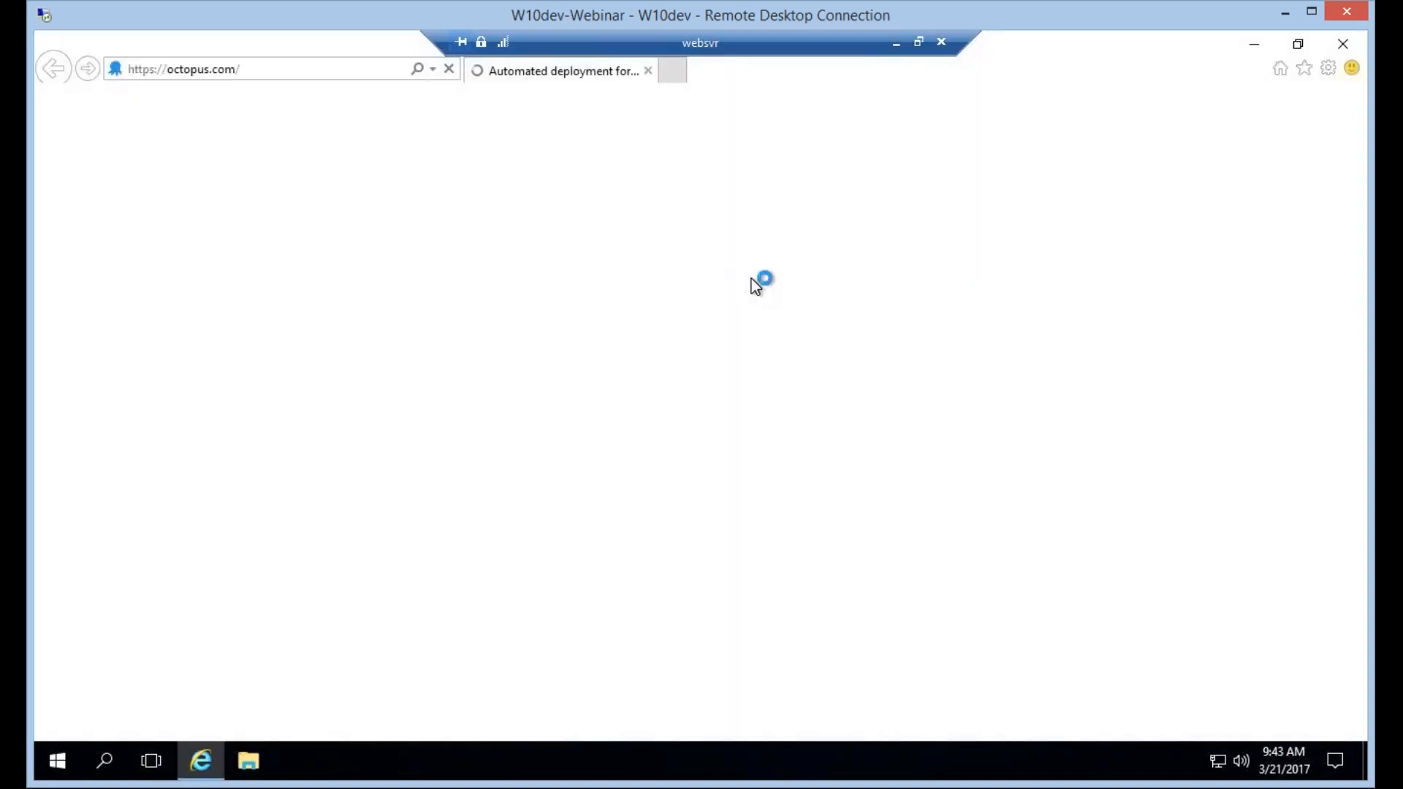
click(302, 67)
text(ht)
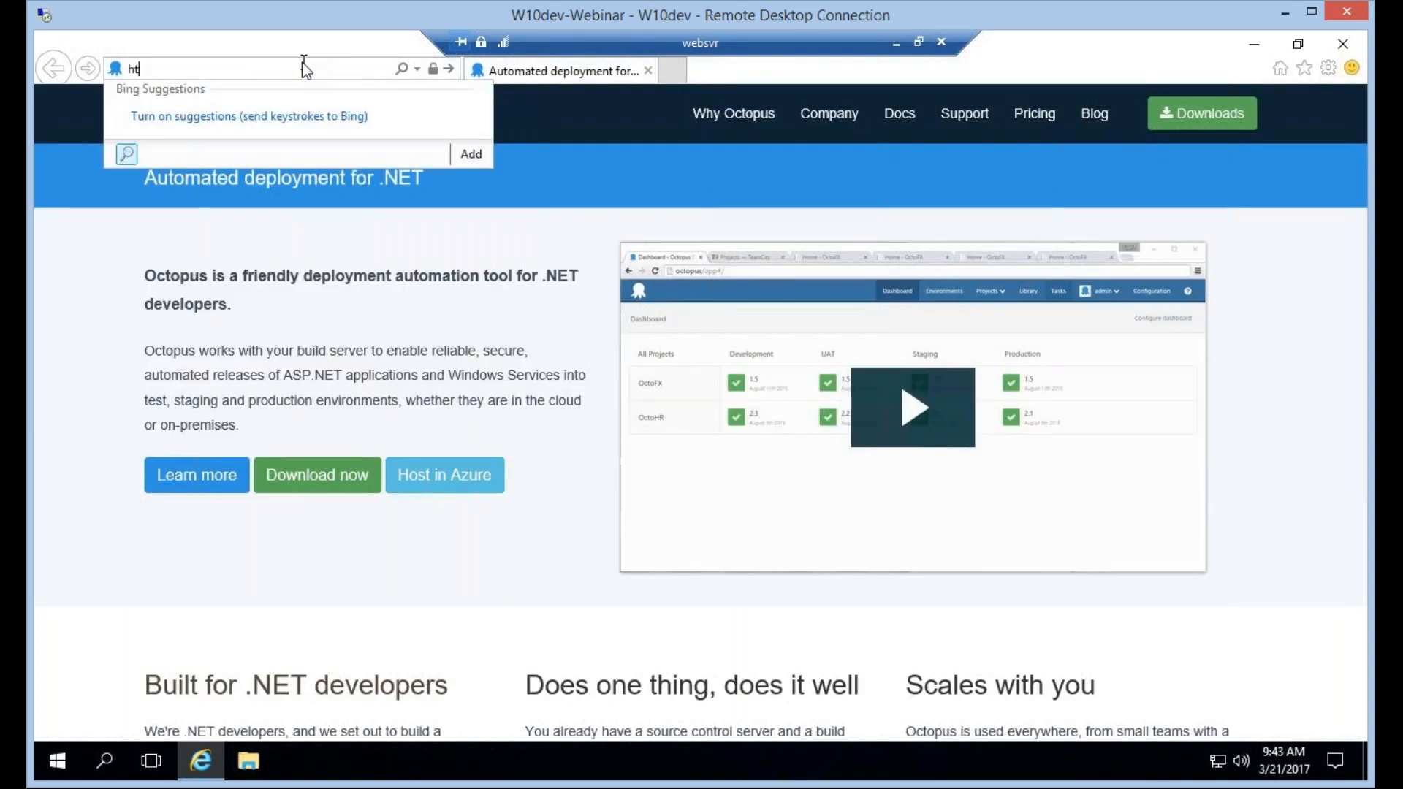
text(tp://localhost:32)
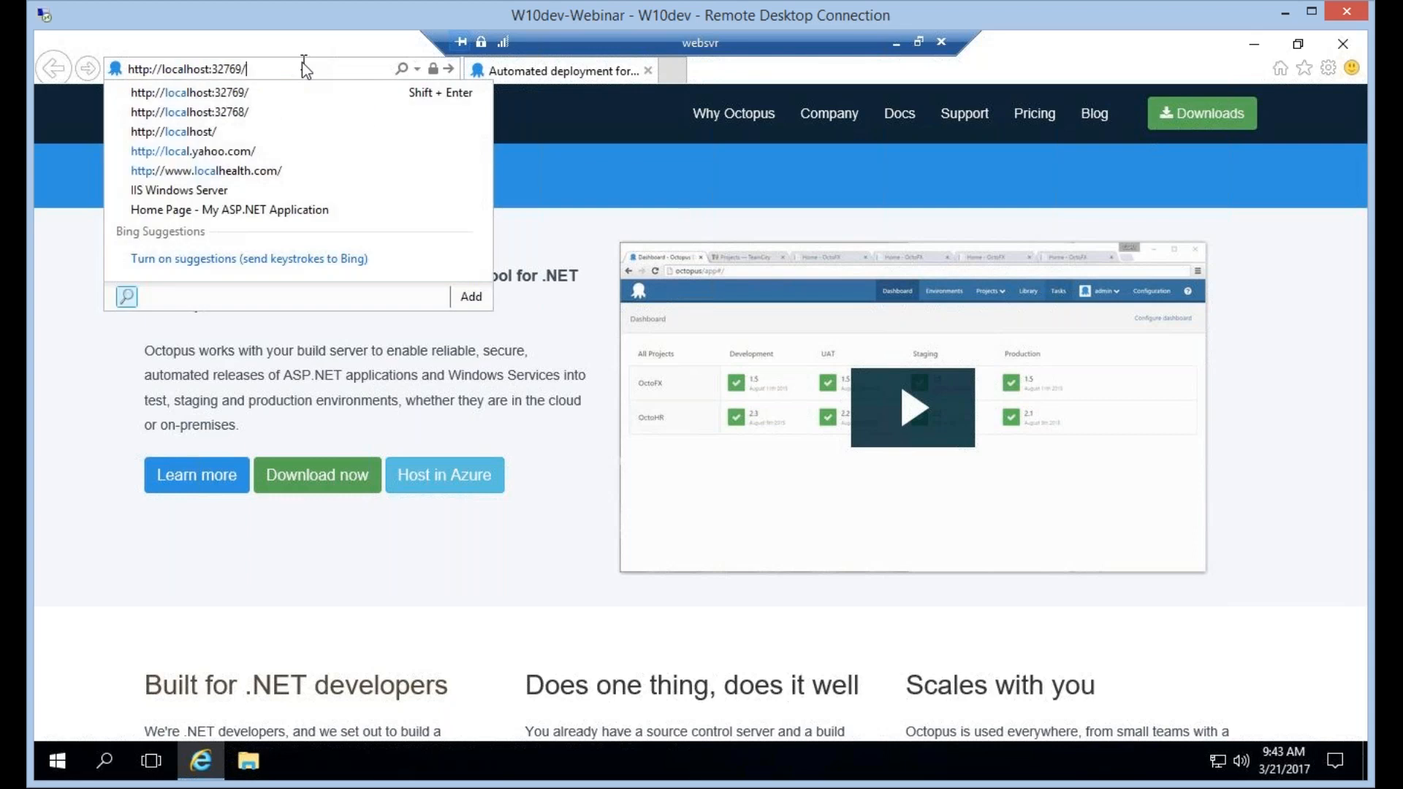
text(670)
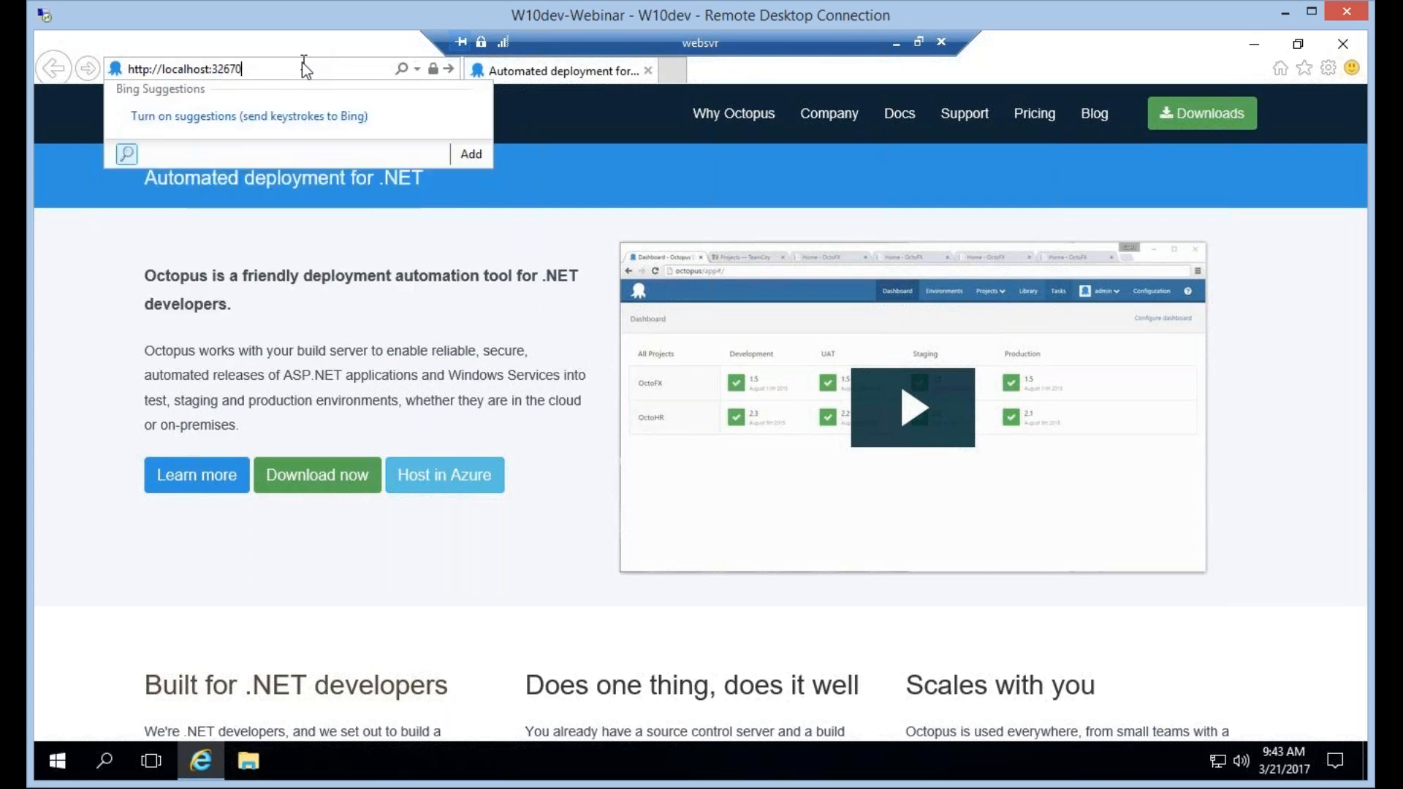
key(Return)
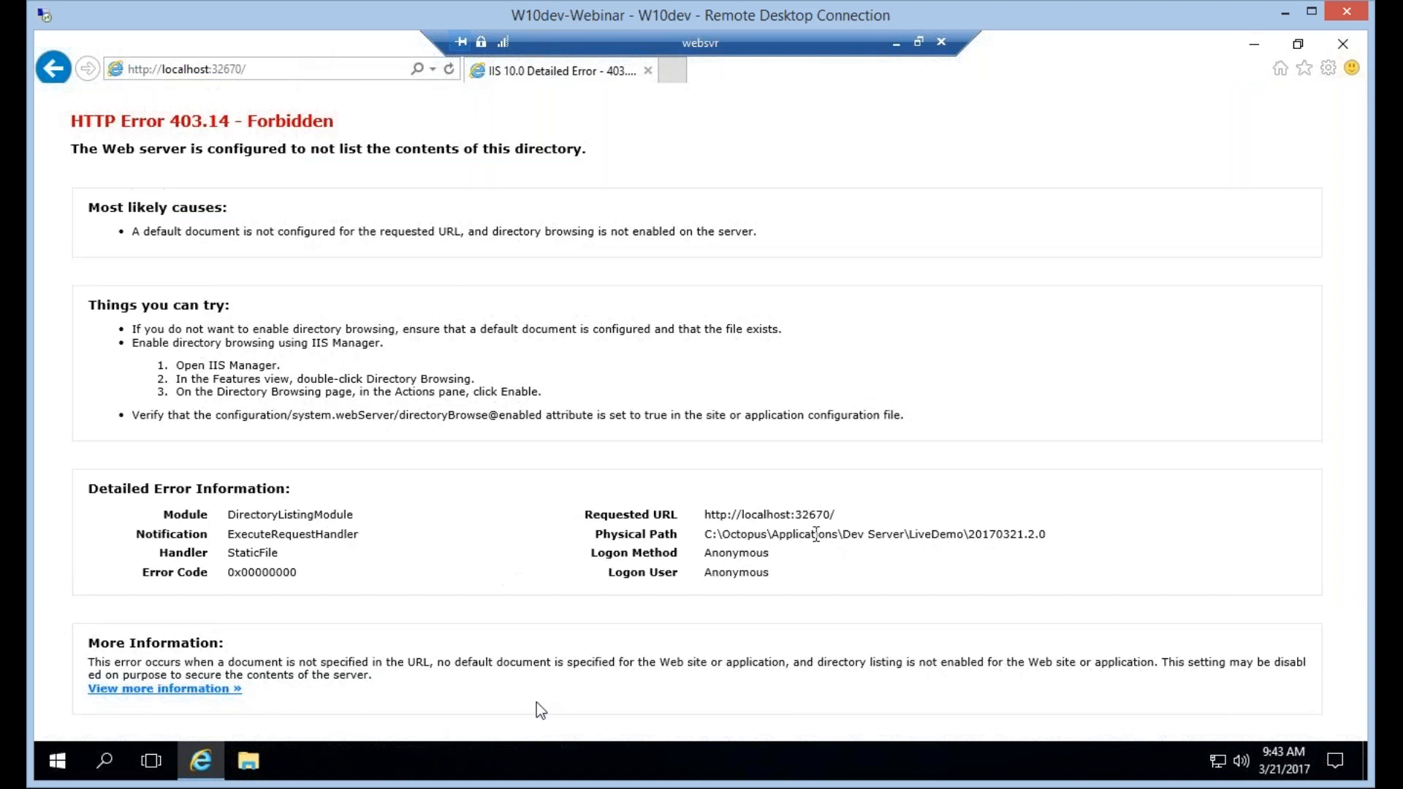
Switch to File Explorer on websvr and go to C:\Octopus\Applications\Dev Server\LiveDemo\20170321.2.0.
click(242, 764)
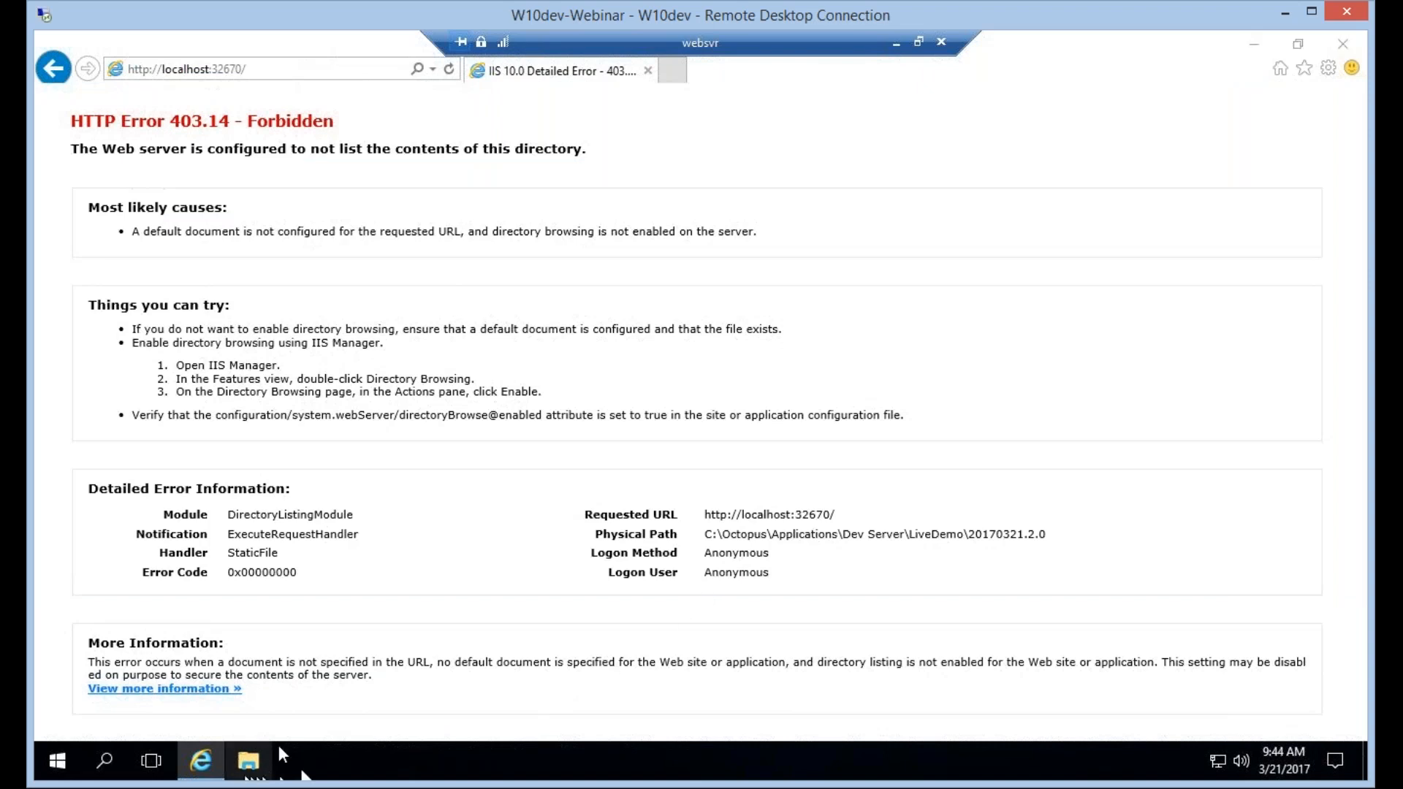
click(244, 765)
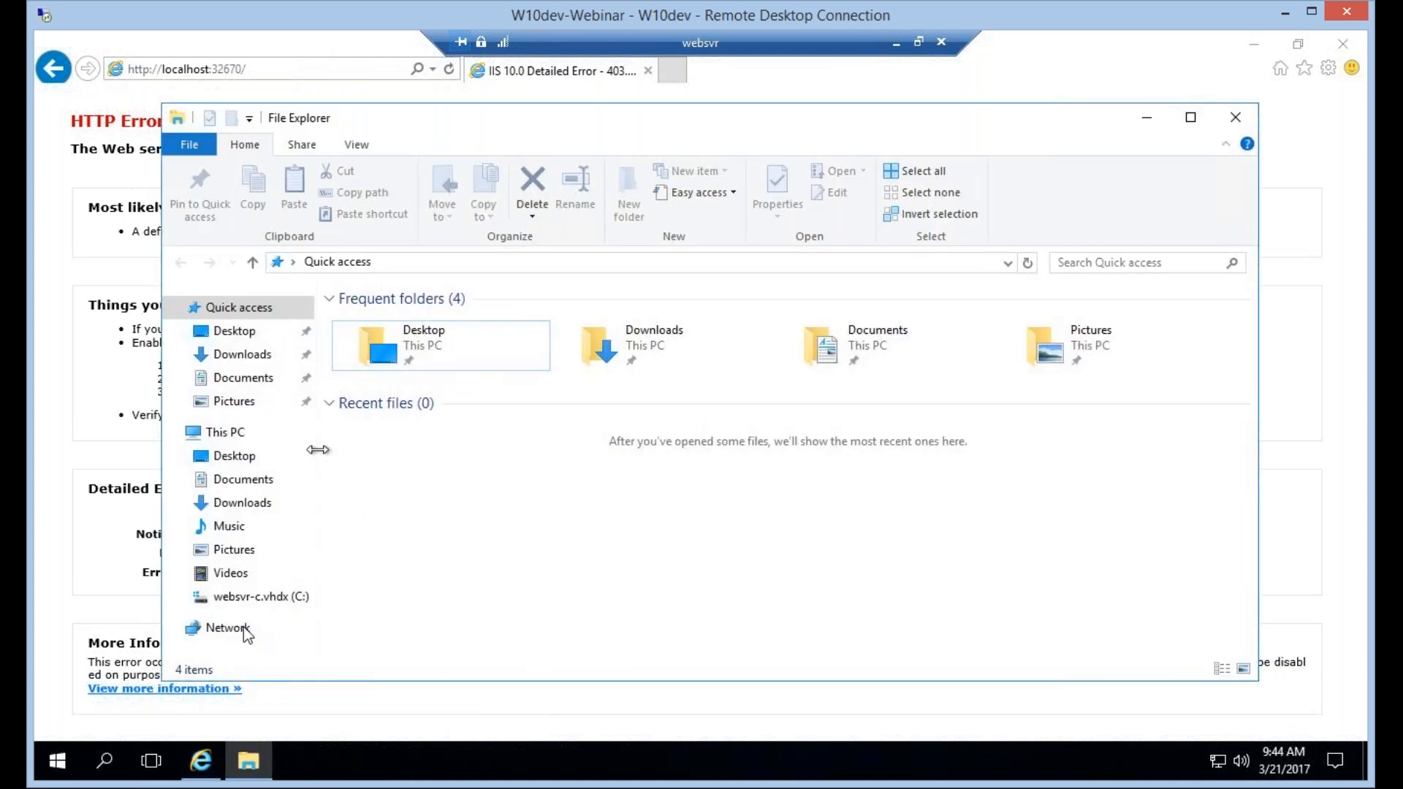
click(265, 597)
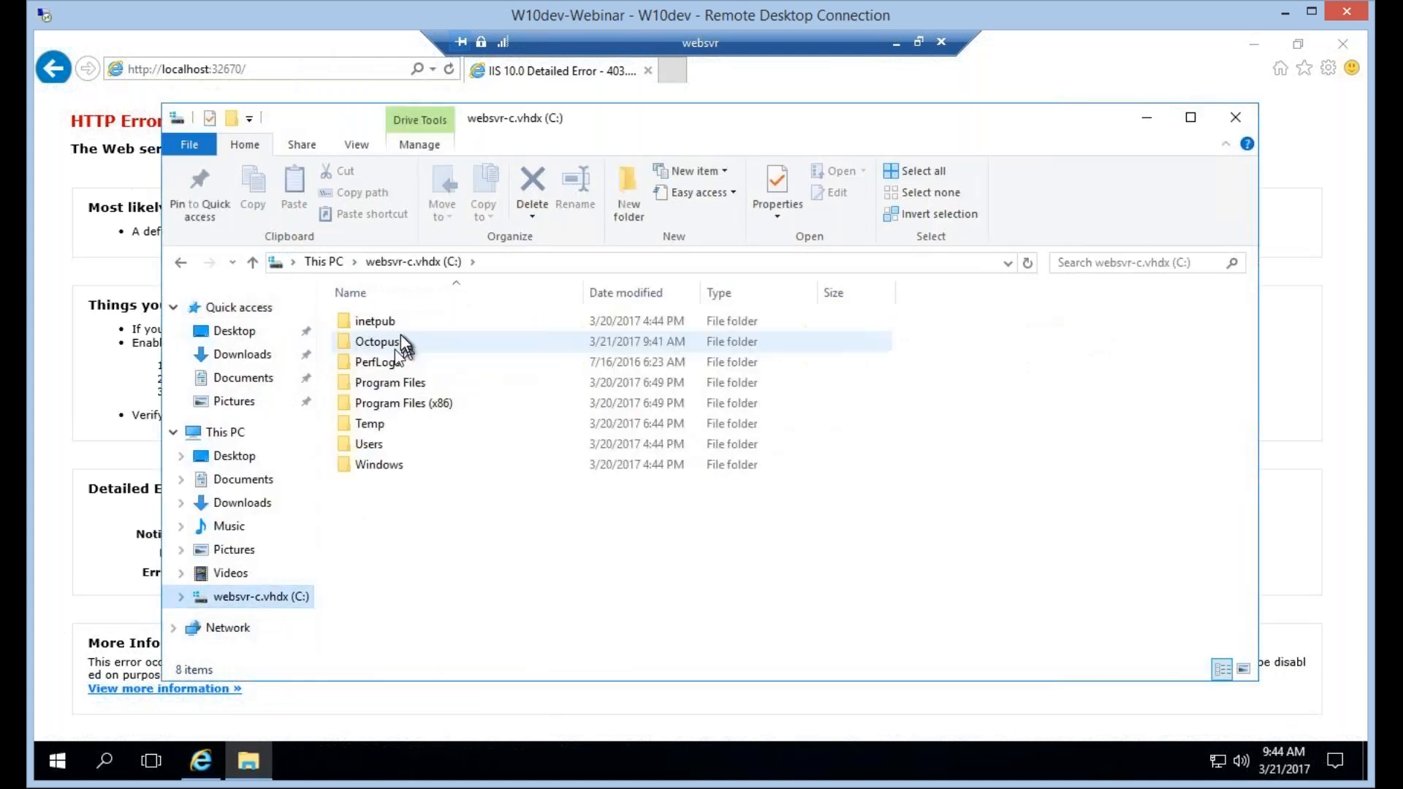
double_click(395, 348)
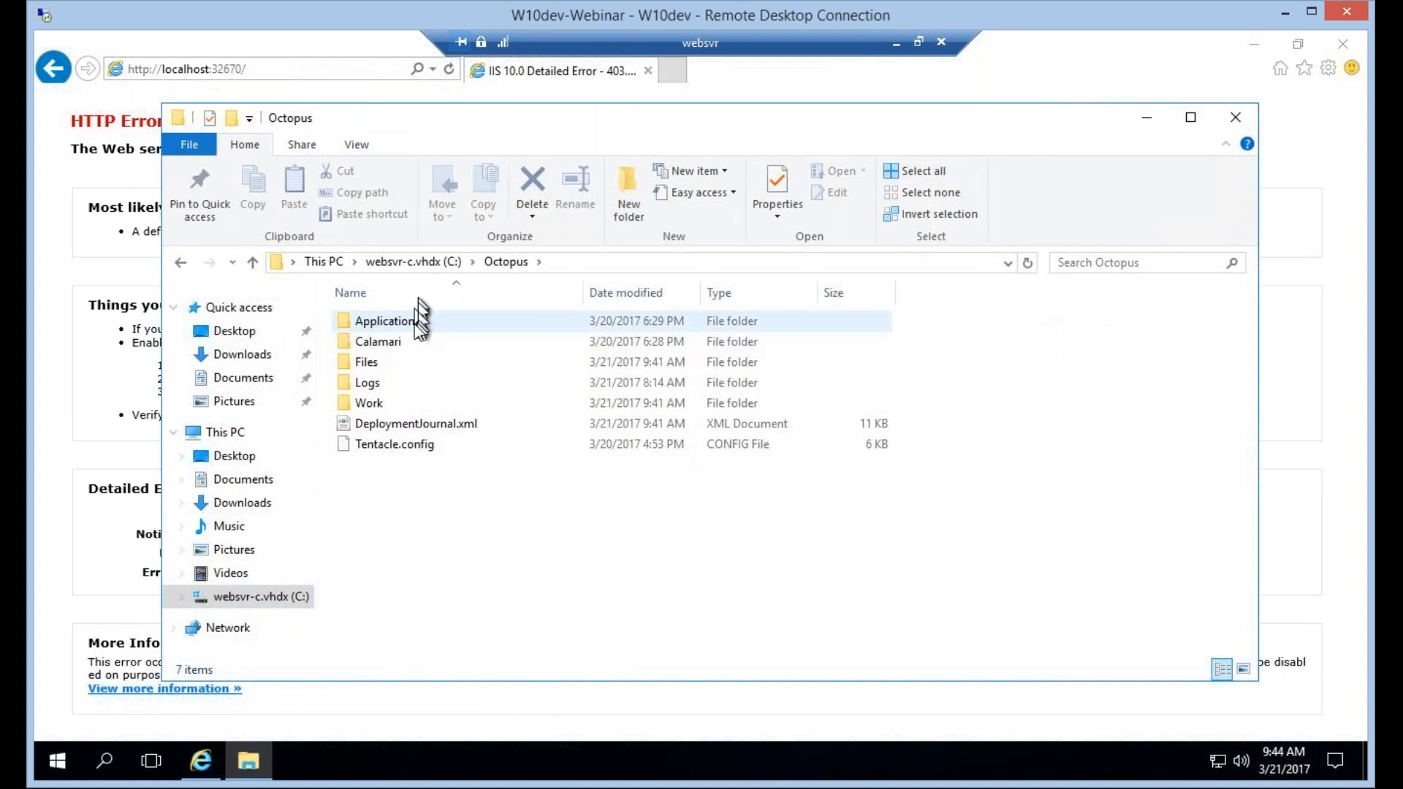
double_click(415, 322)
double_click(415, 323)
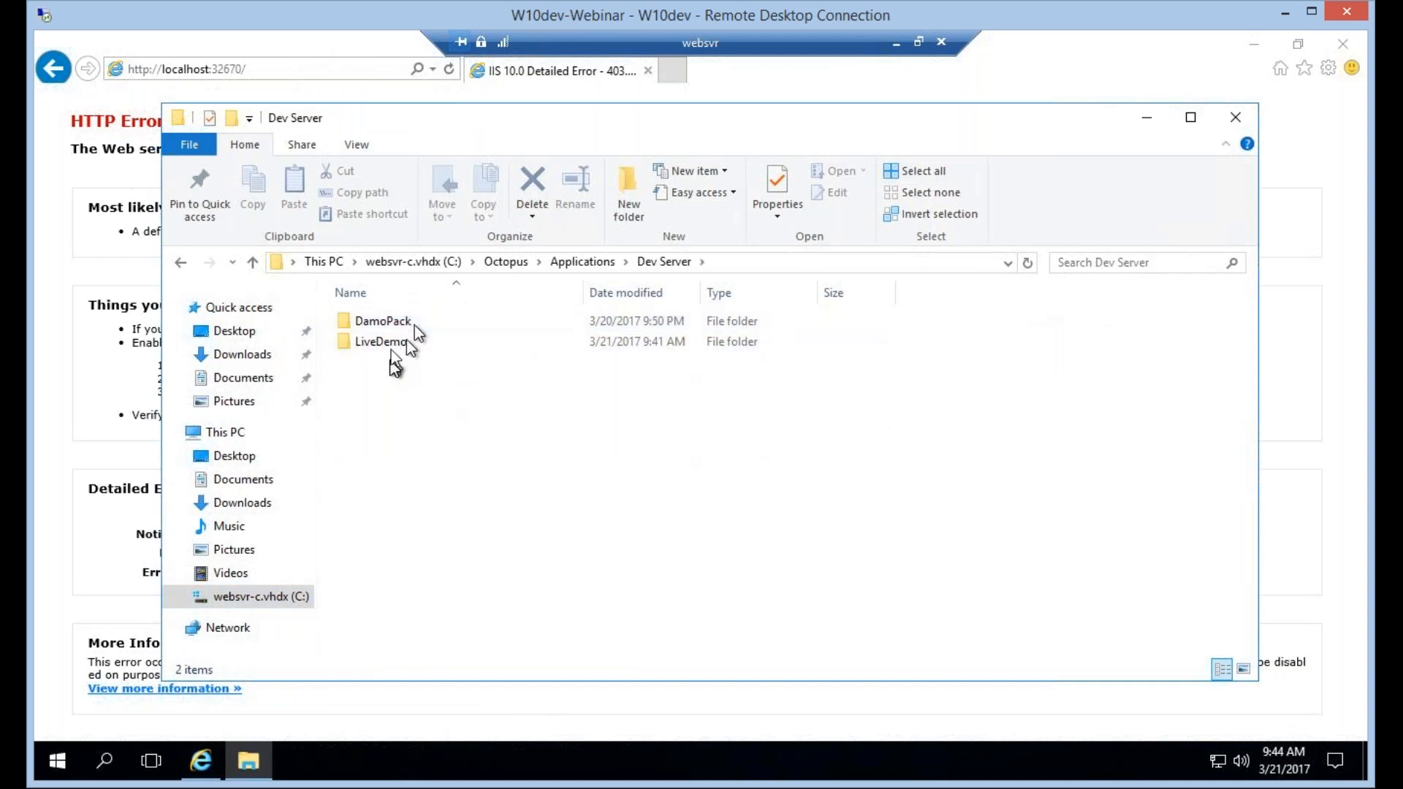
double_click(392, 348)
double_click(402, 322)
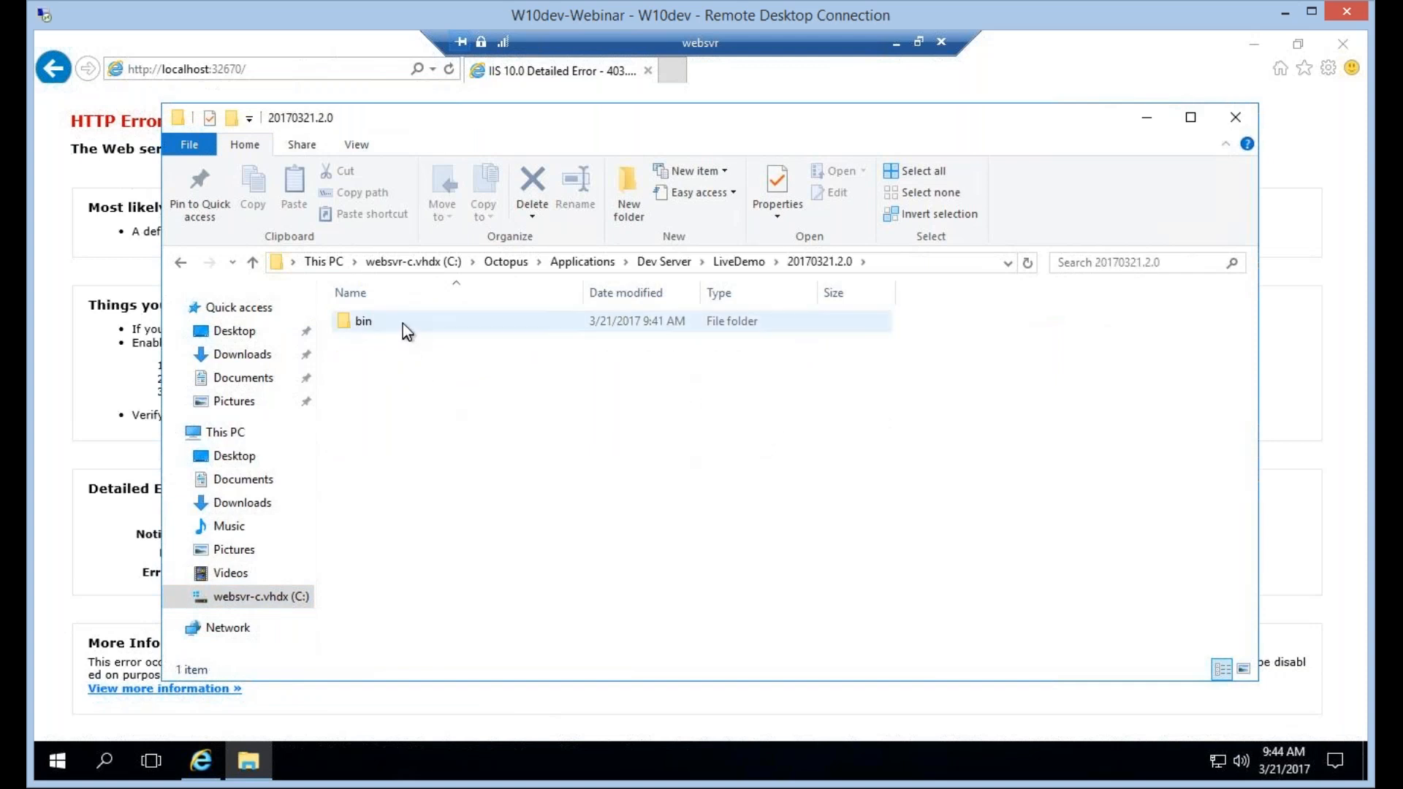
Inspect the contents of the deployed package's bin and roslyn folders, ending back in bin.
double_click(403, 324)
click(403, 324)
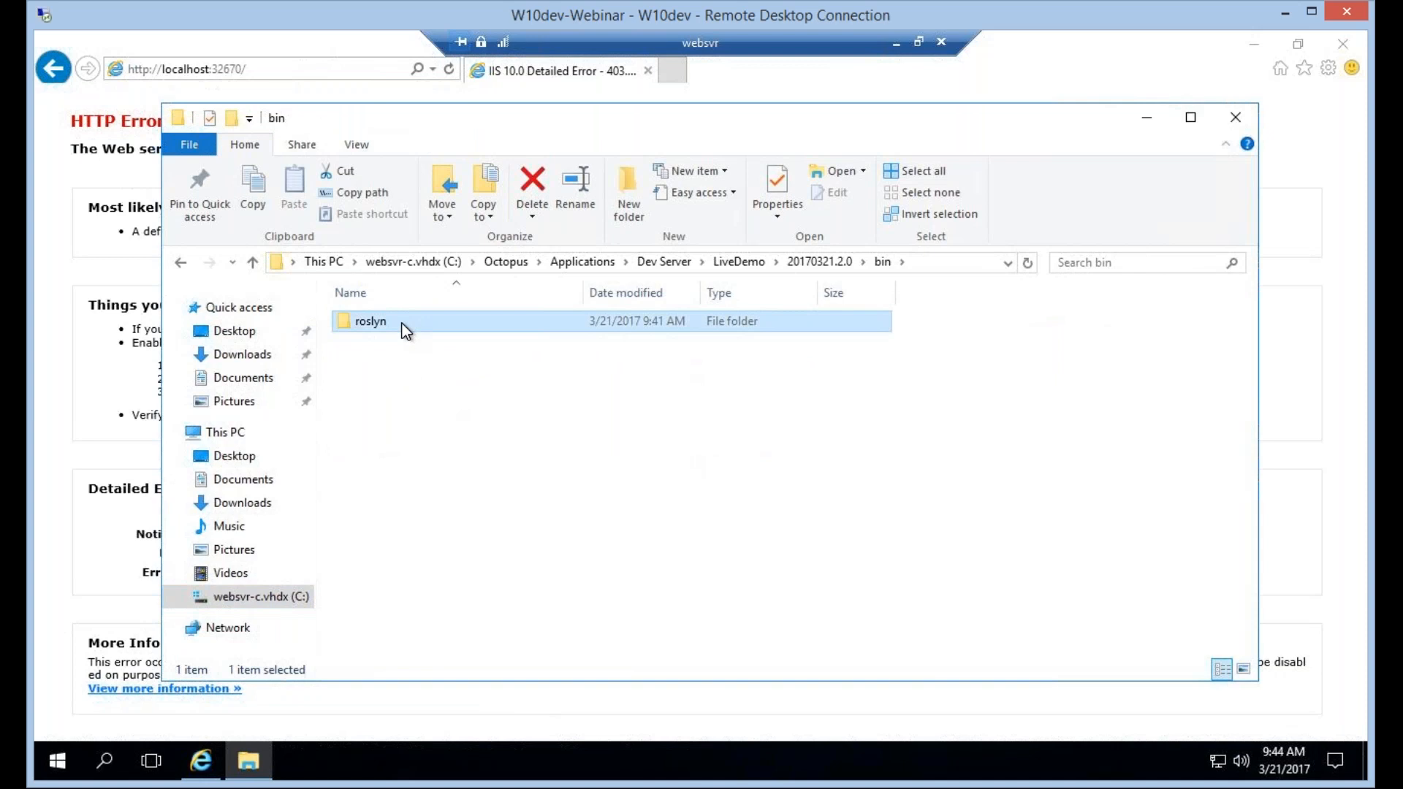
double_click(403, 324)
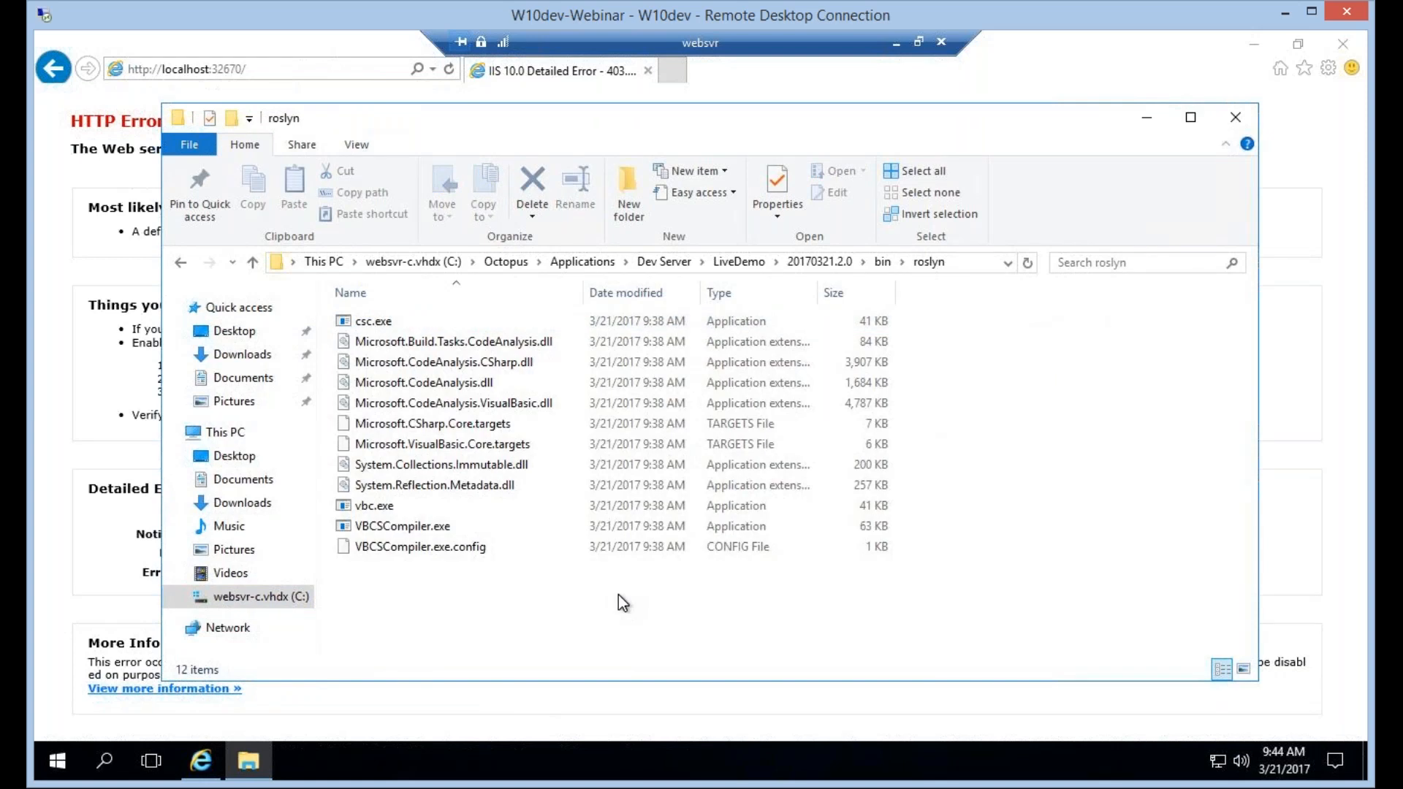
key(alt+Left)
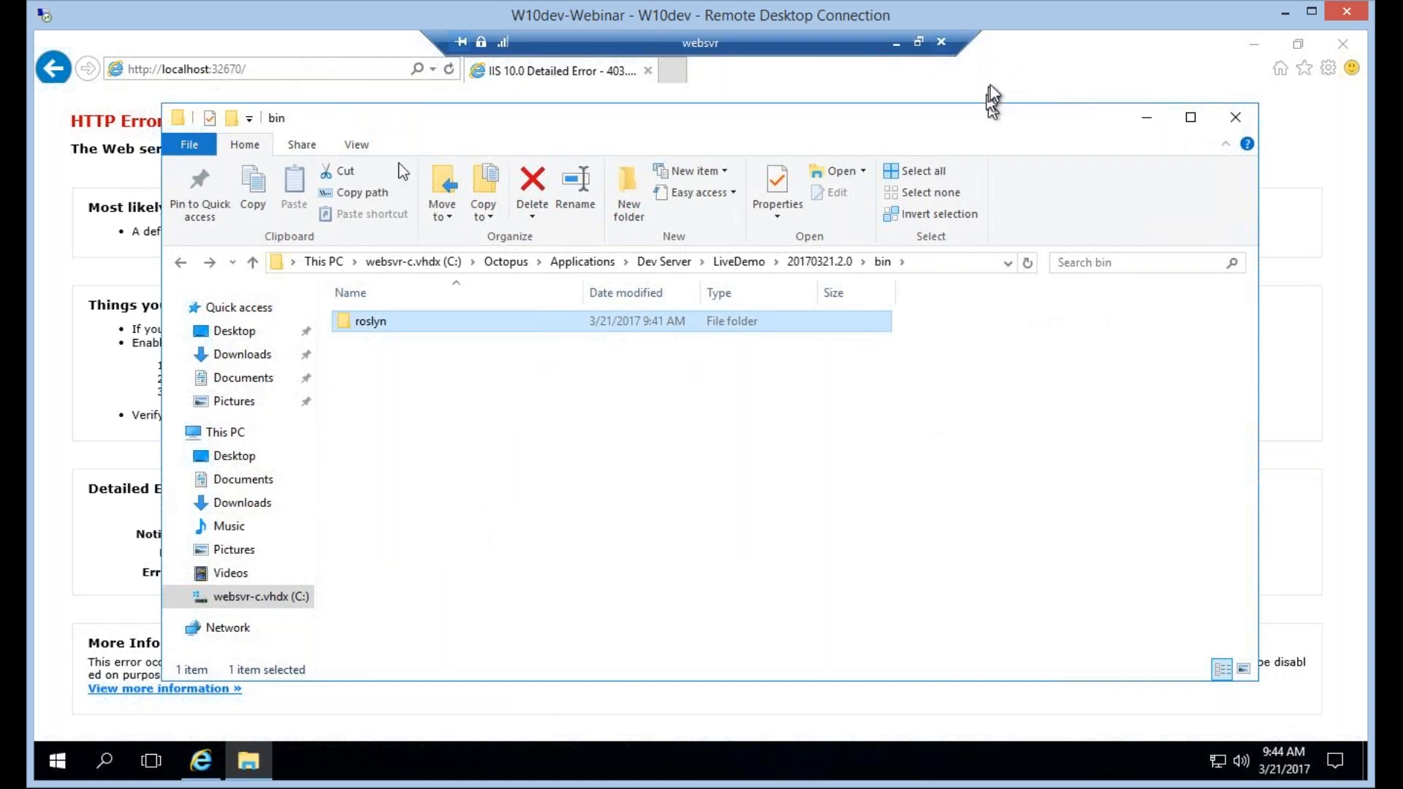
Leave the websvr session, open the CI Build definition for editing in VSTS, and show its Copy Files step.
click(897, 43)
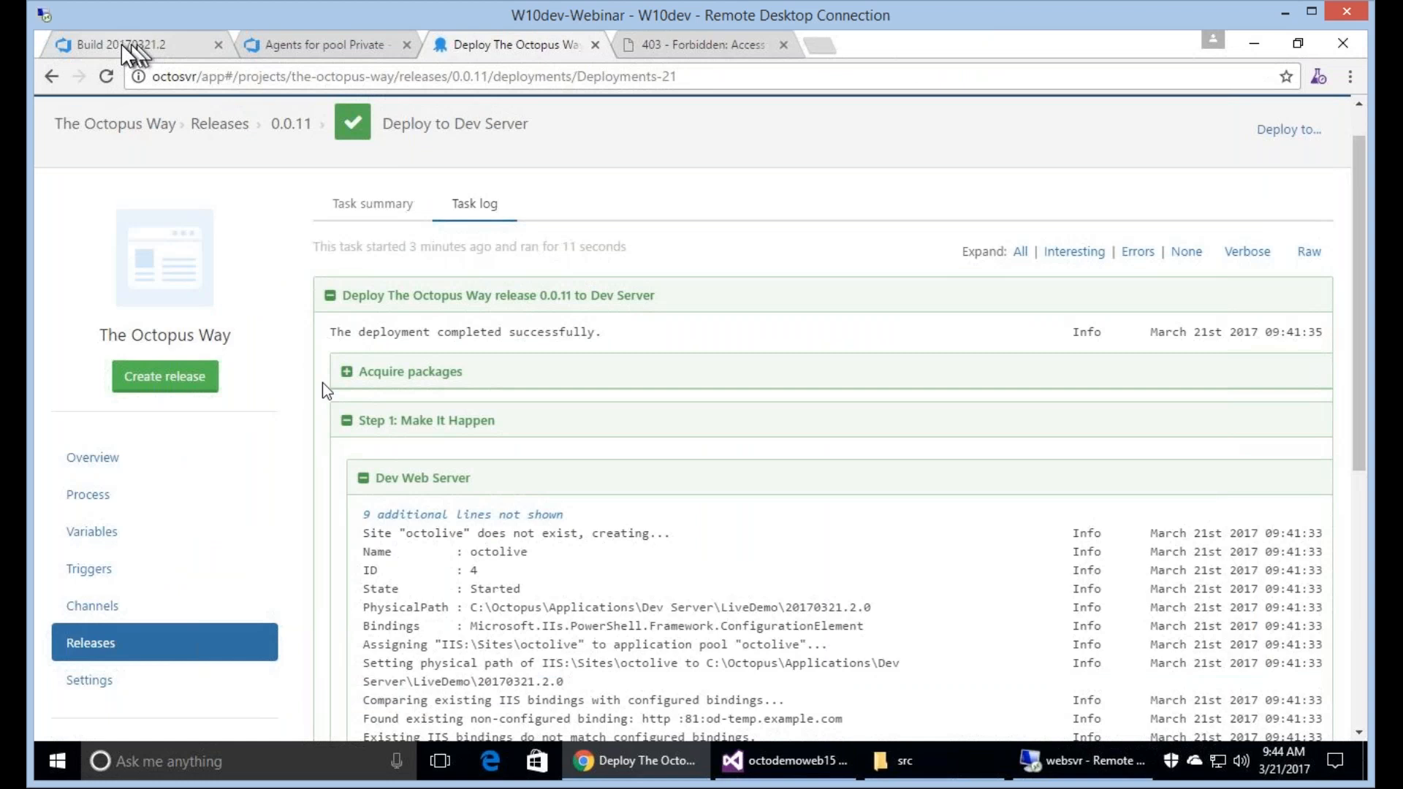
click(128, 46)
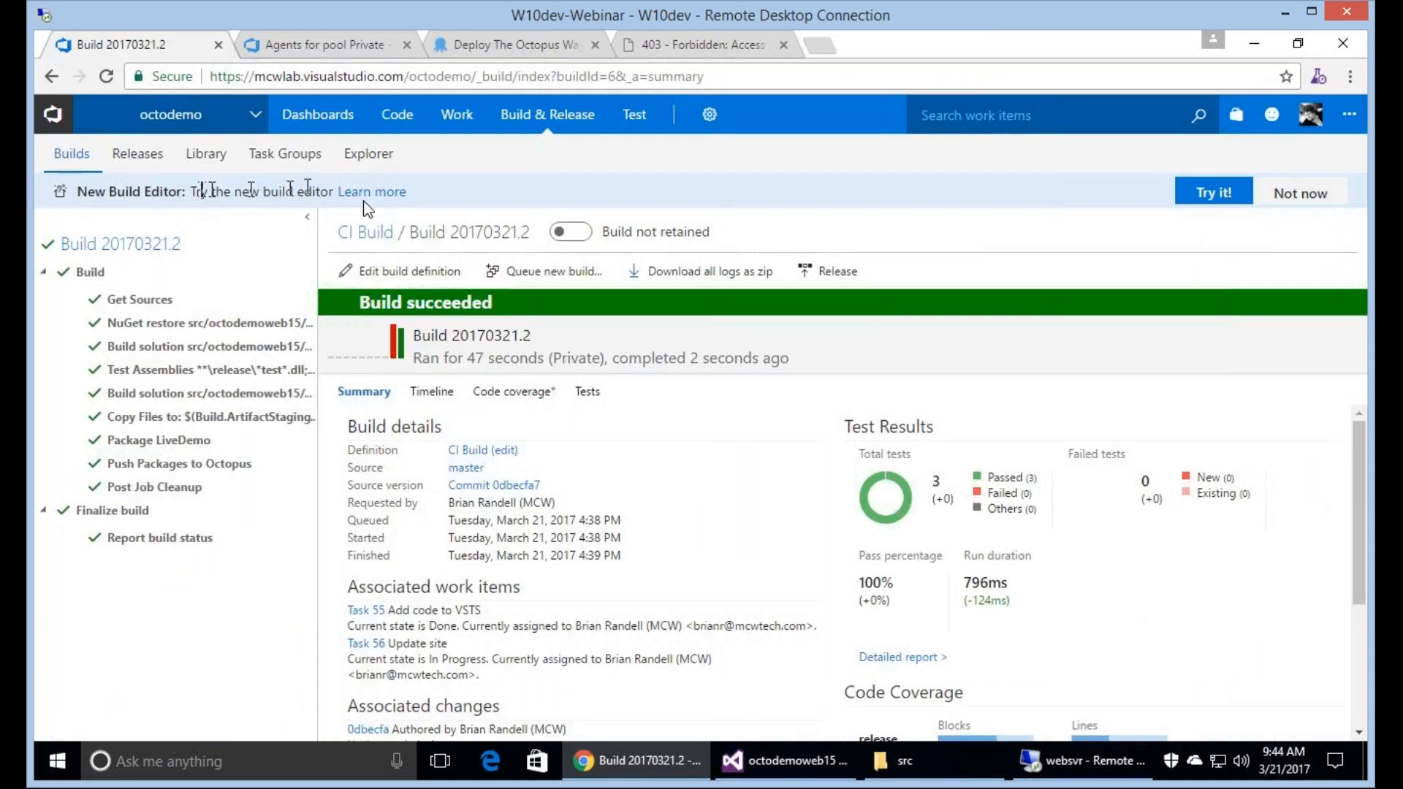
click(92, 159)
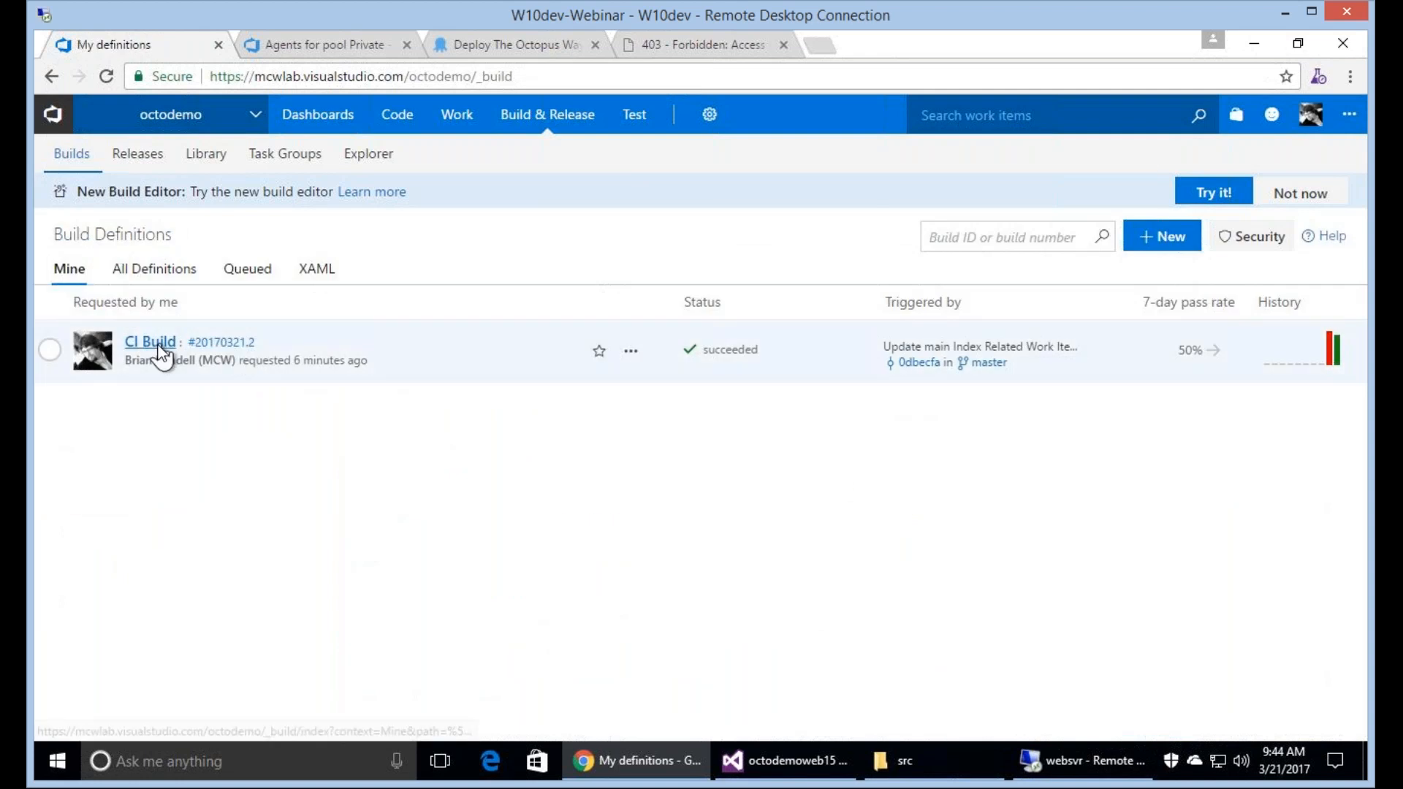
click(156, 343)
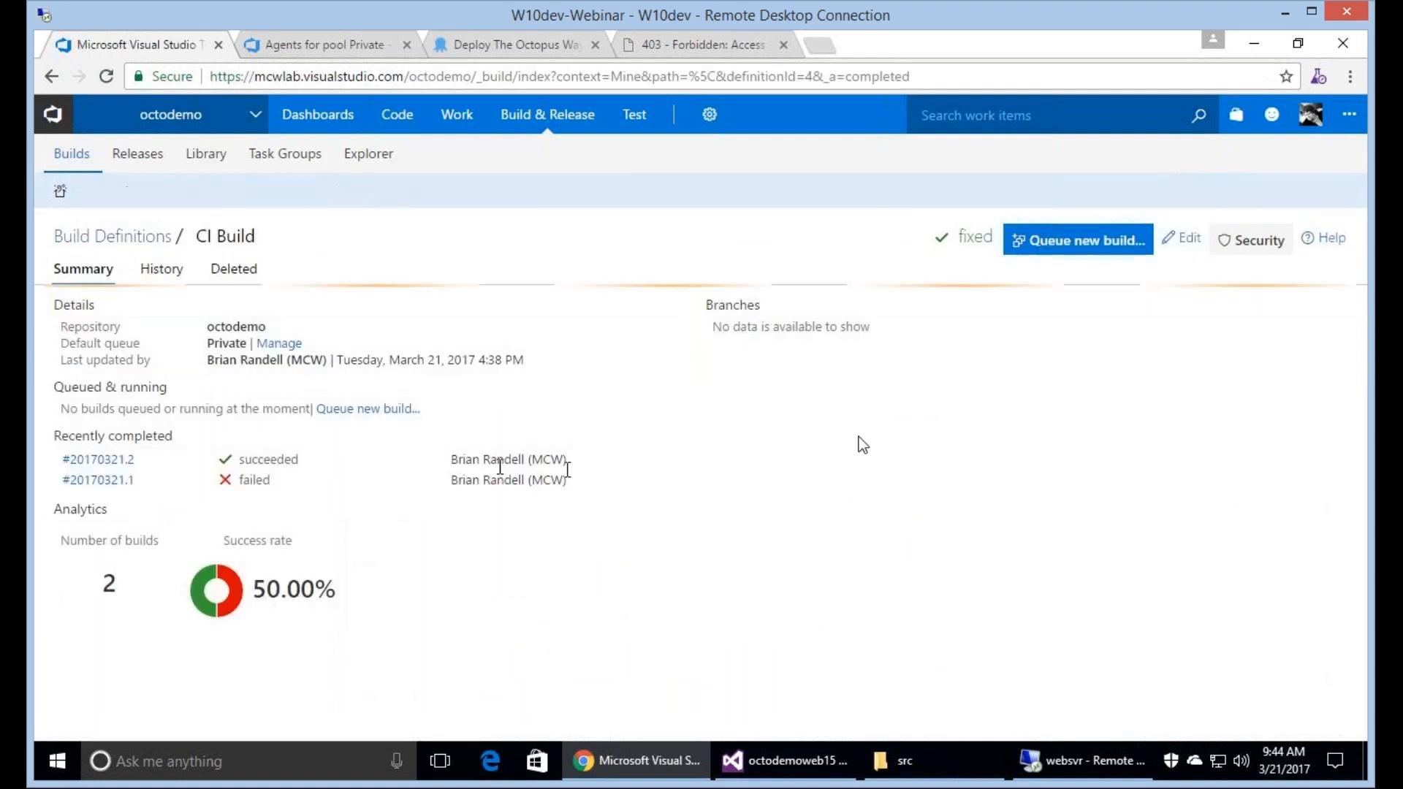
click(1173, 245)
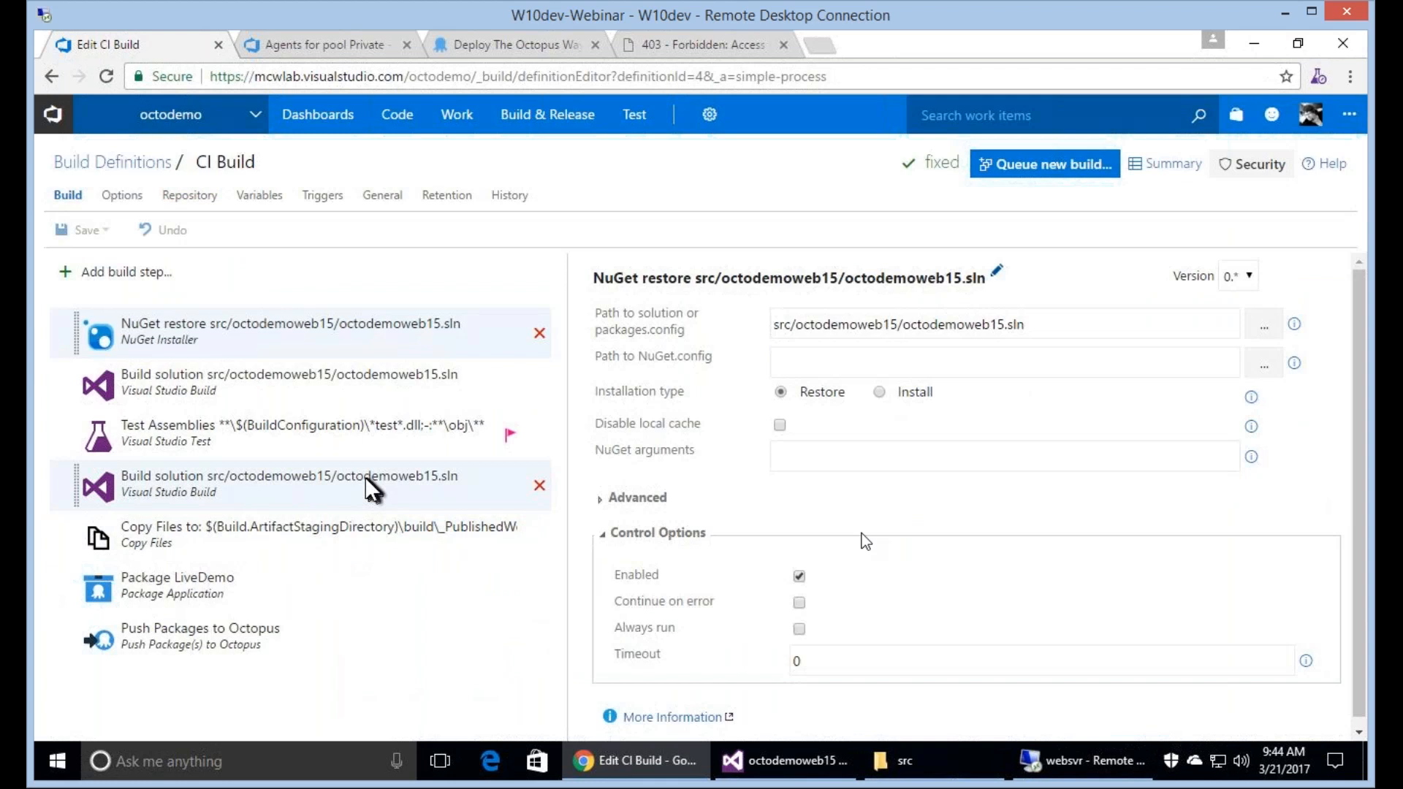
click(366, 476)
click(274, 529)
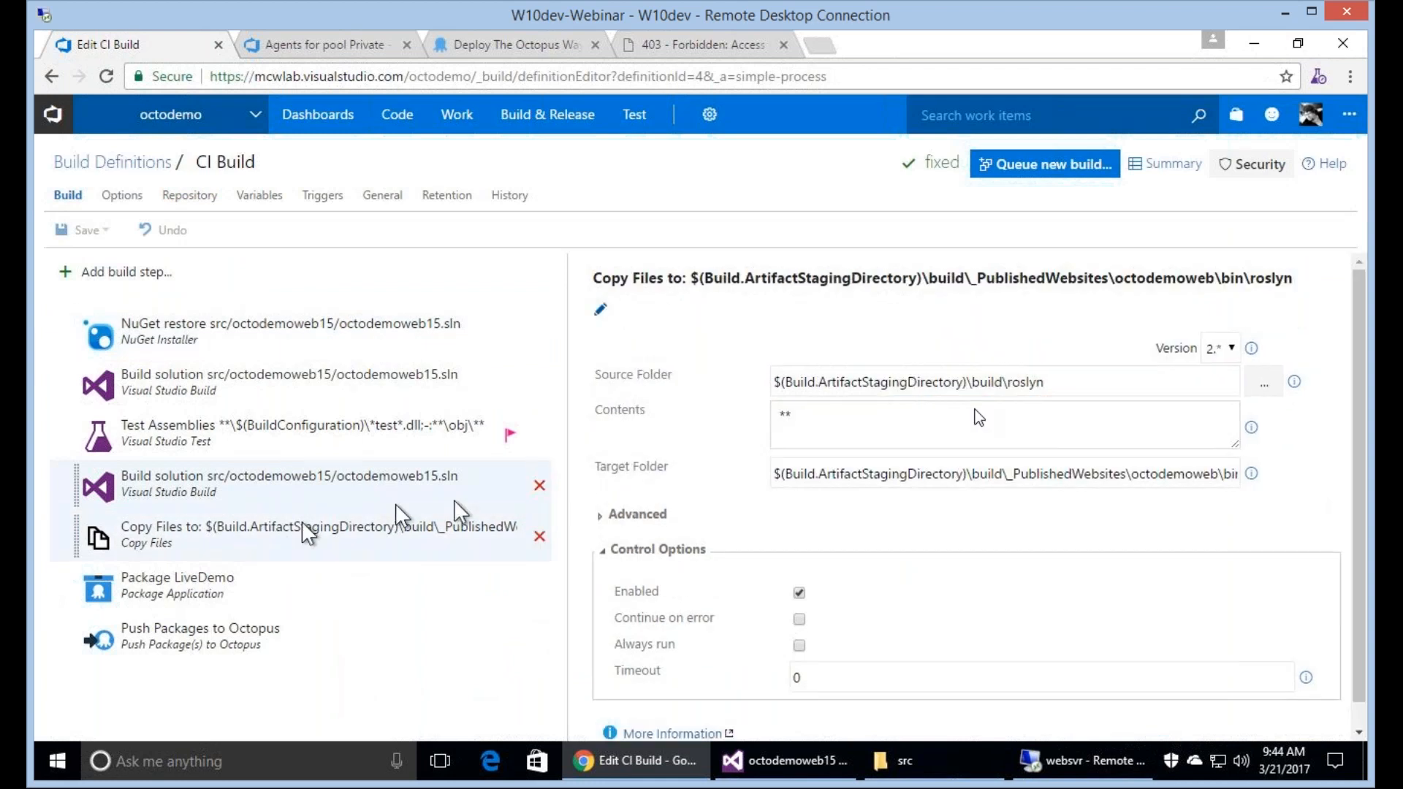
click(1077, 383)
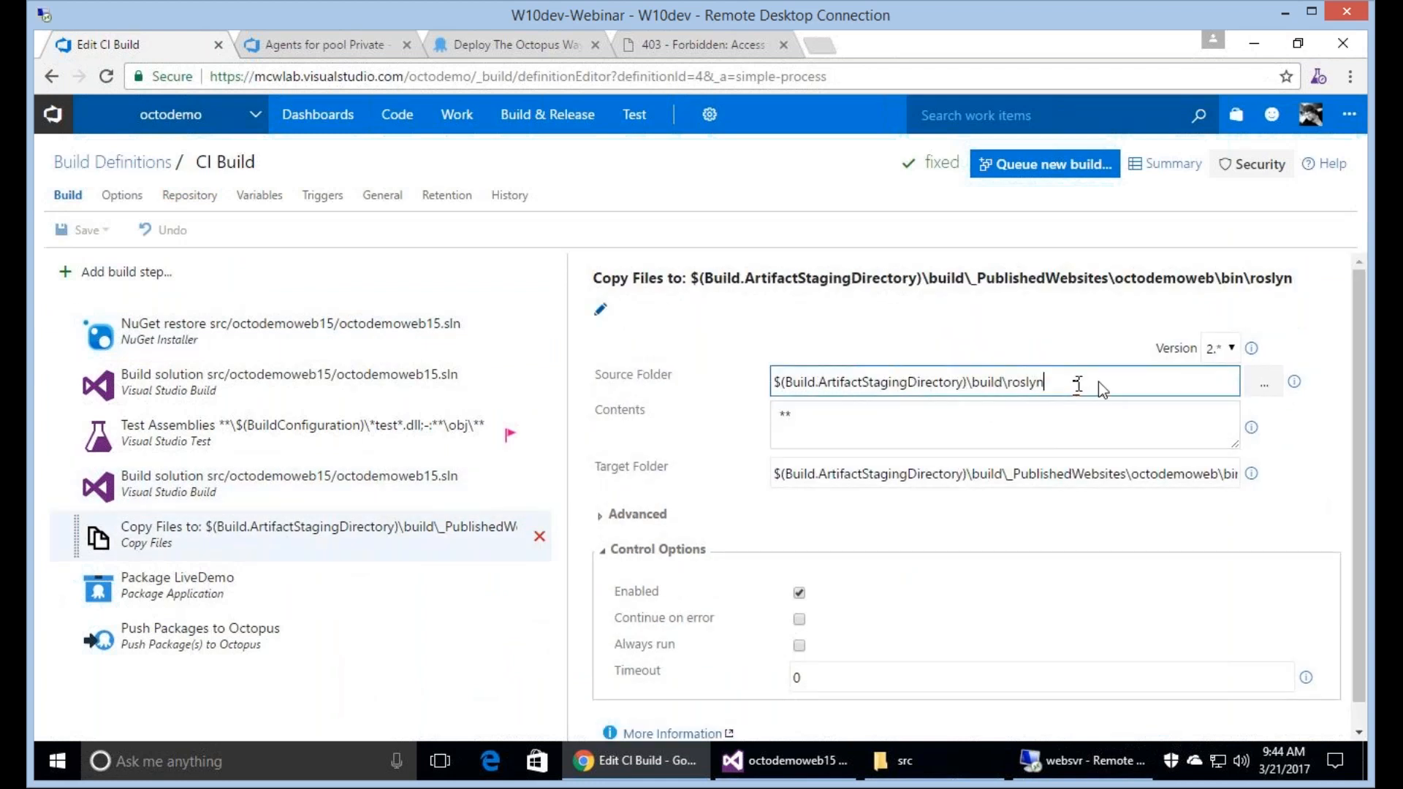
key(BackSpace)
key(BackSpace)
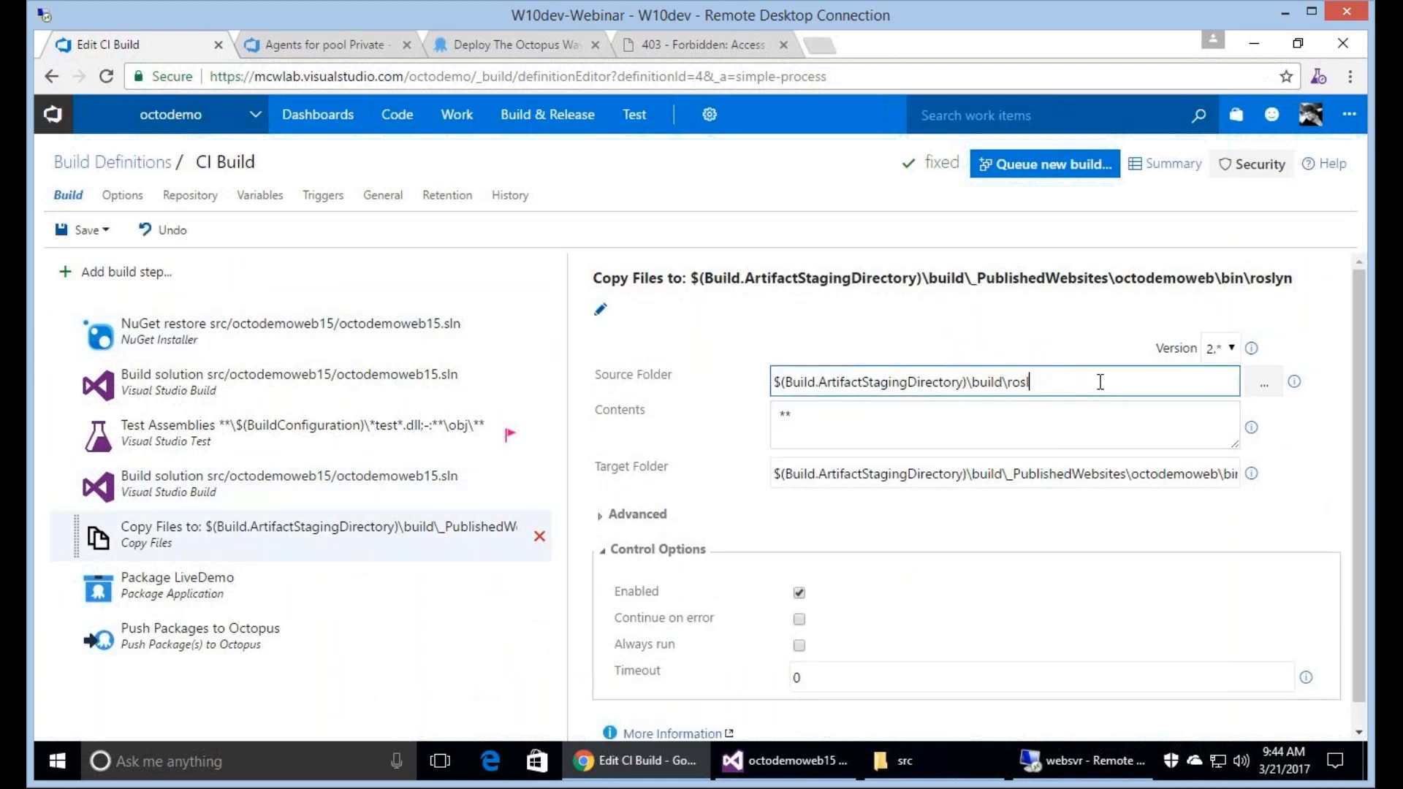
key(BackSpace)
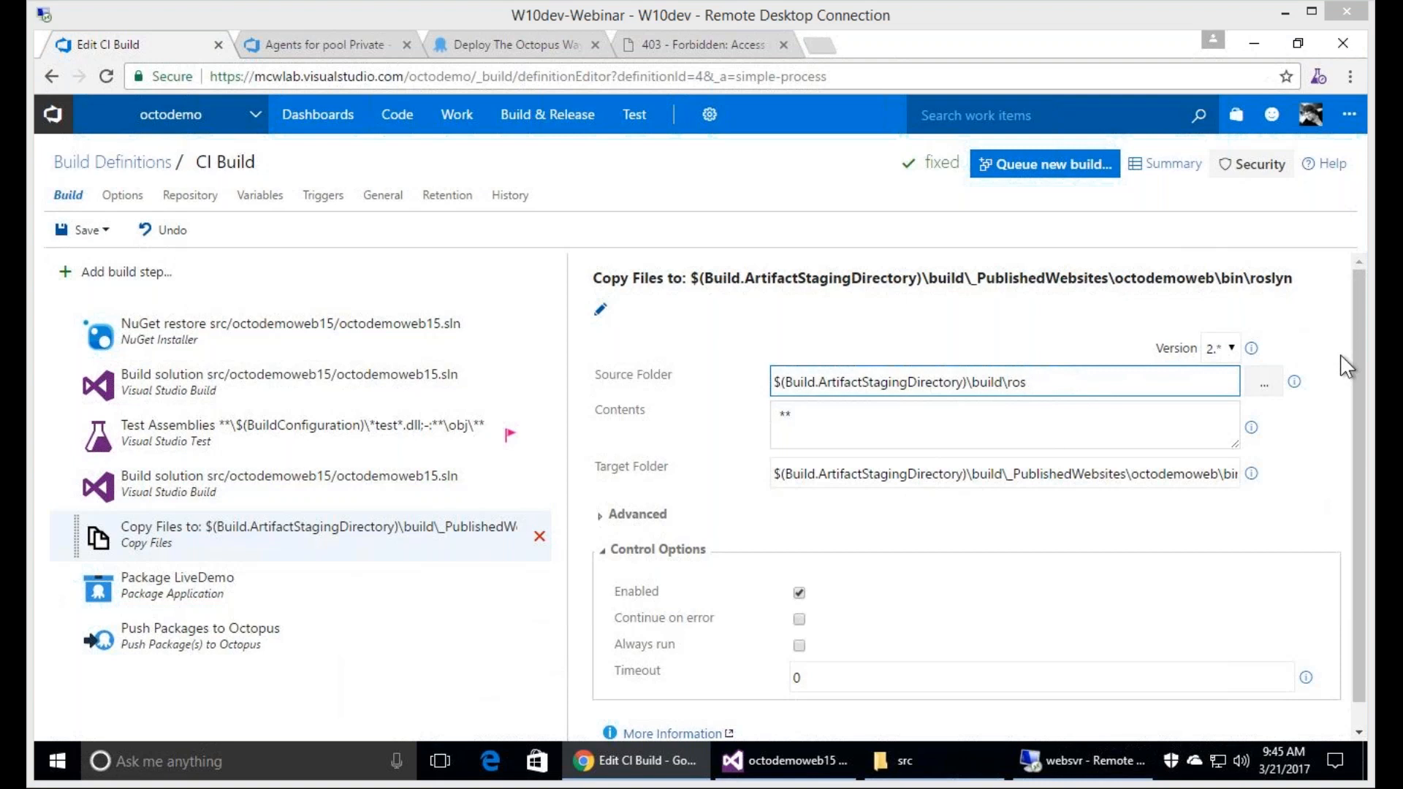
click(1059, 388)
text(lyn)
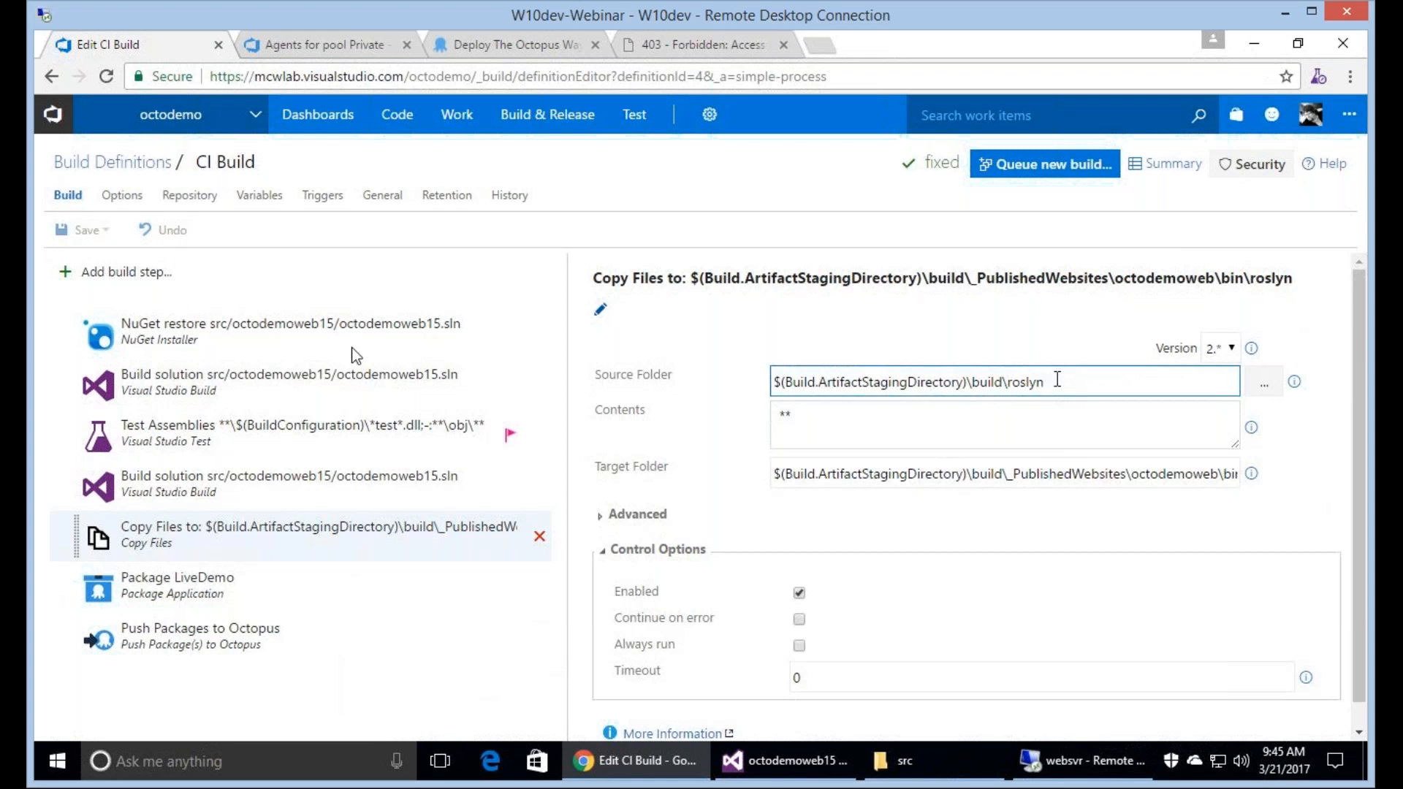
Review the second Build solution and Copy Files steps, and set Package LiveDemo's Source Path to $(Build.ArtifactStagingDirectory)\build\_PublishedWebsites\octodemoweb15.
click(390, 392)
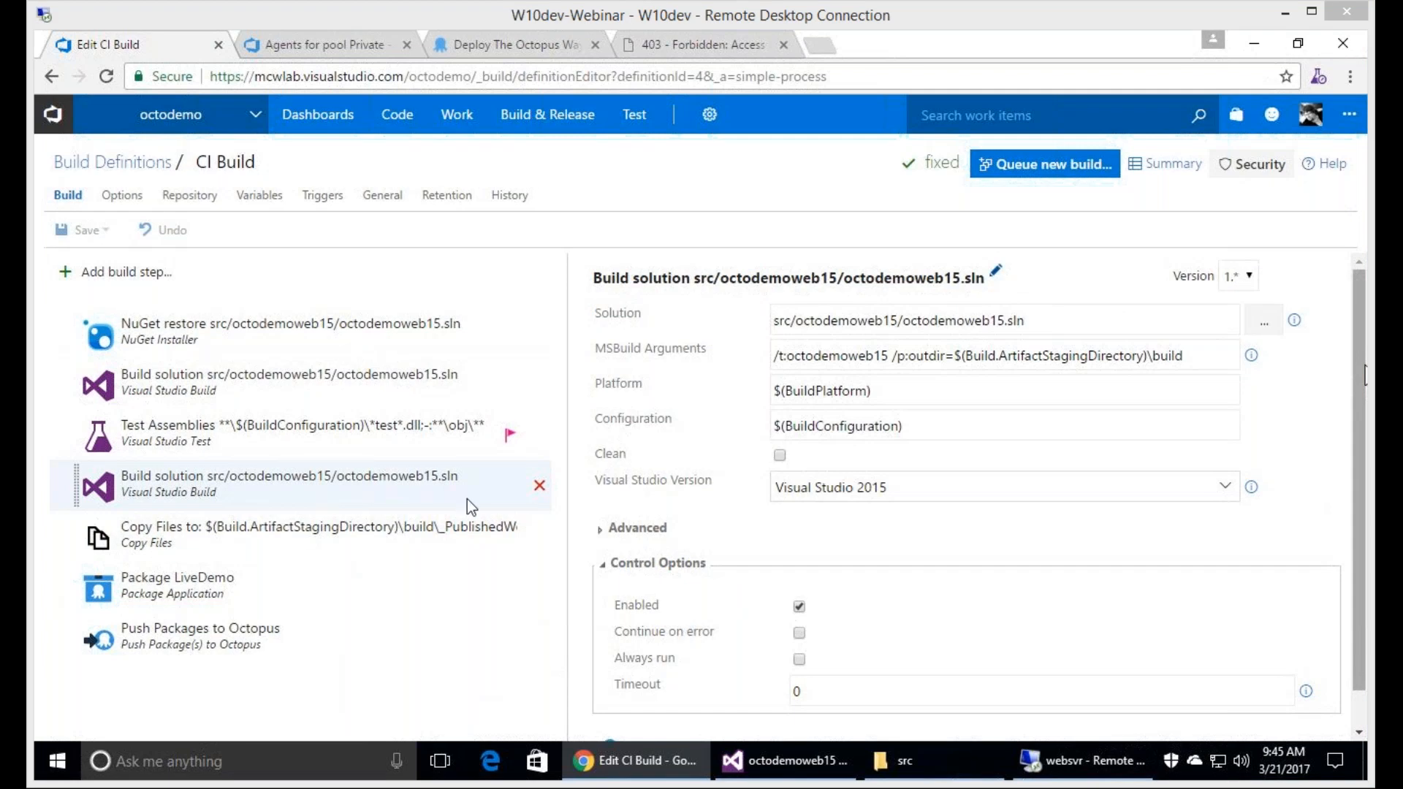
click(300, 524)
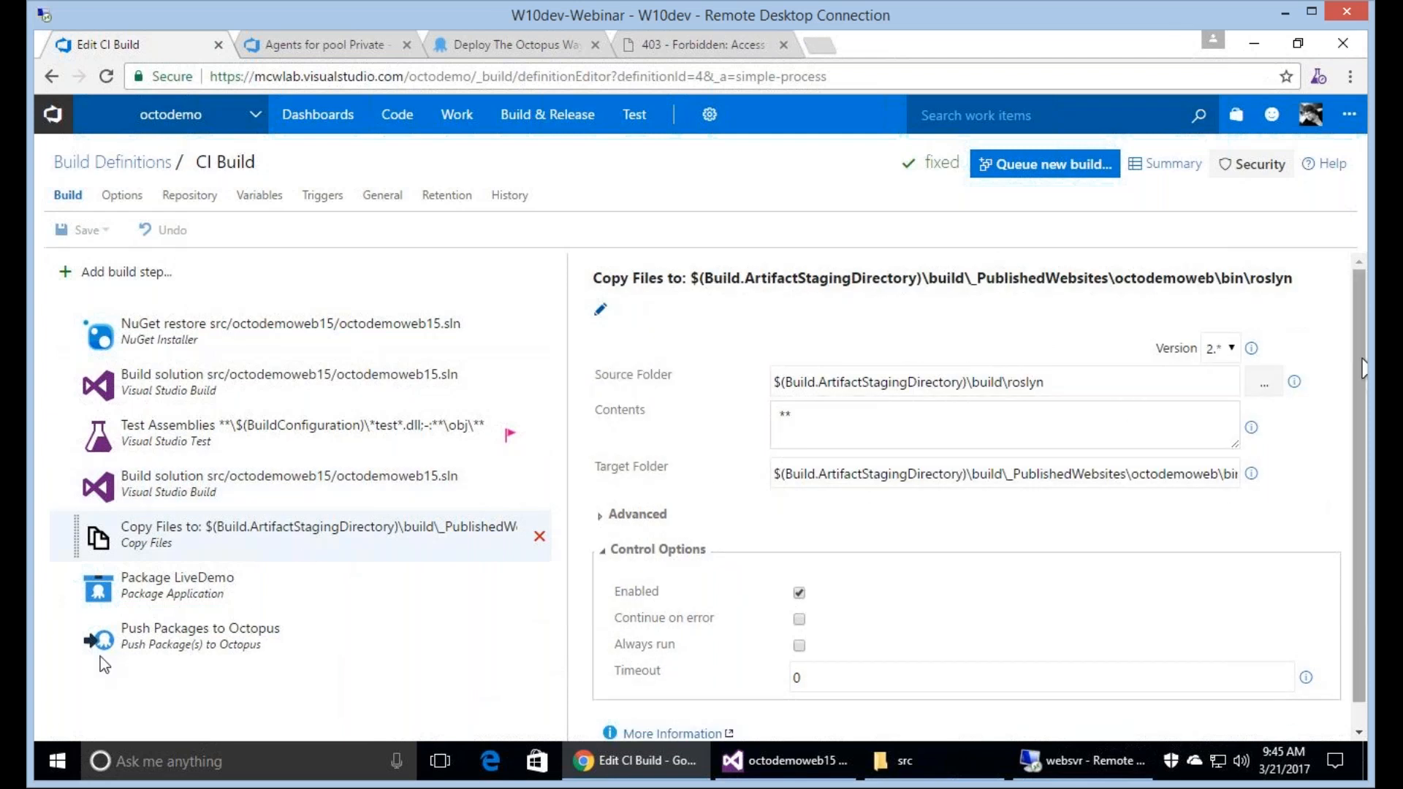
click(243, 589)
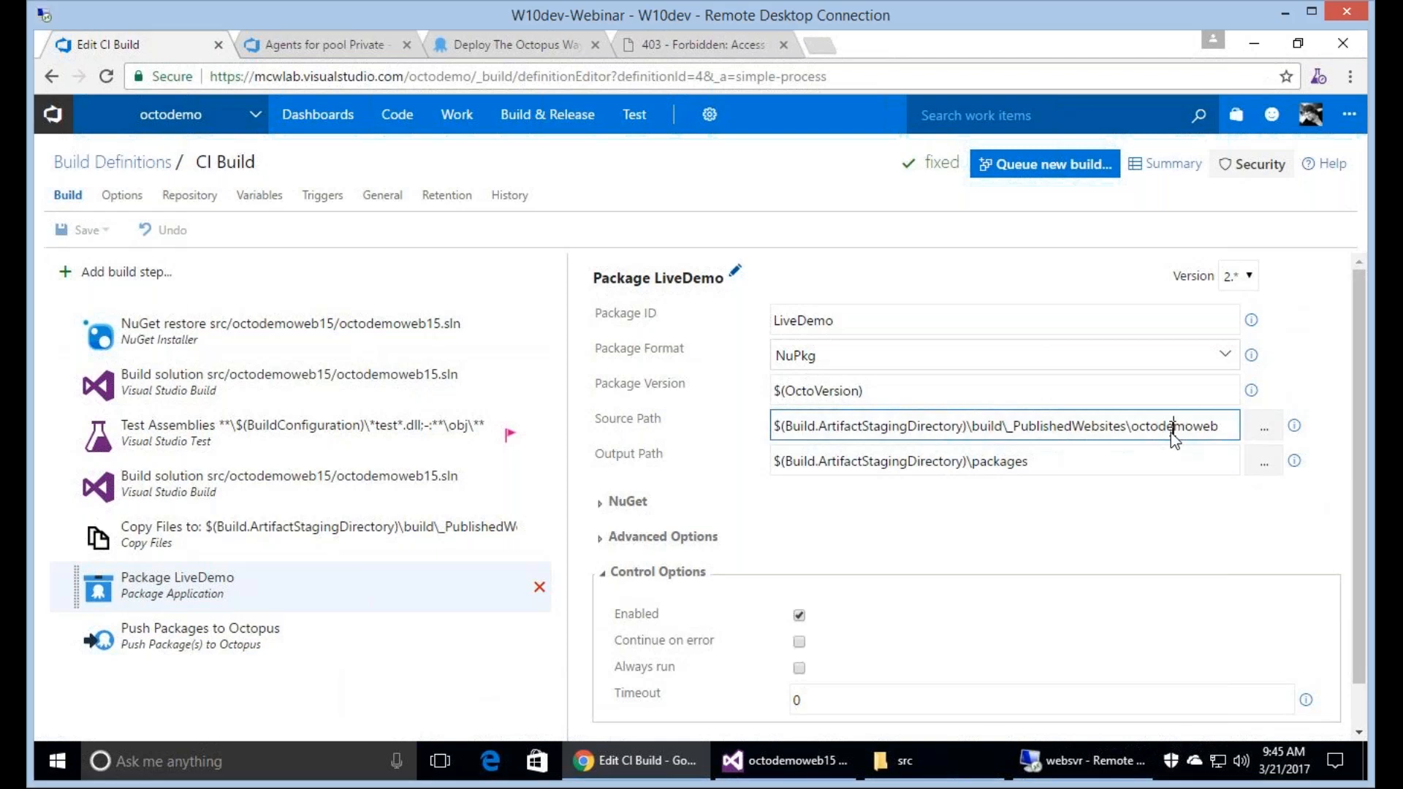
text(15)
double_click(1170, 431)
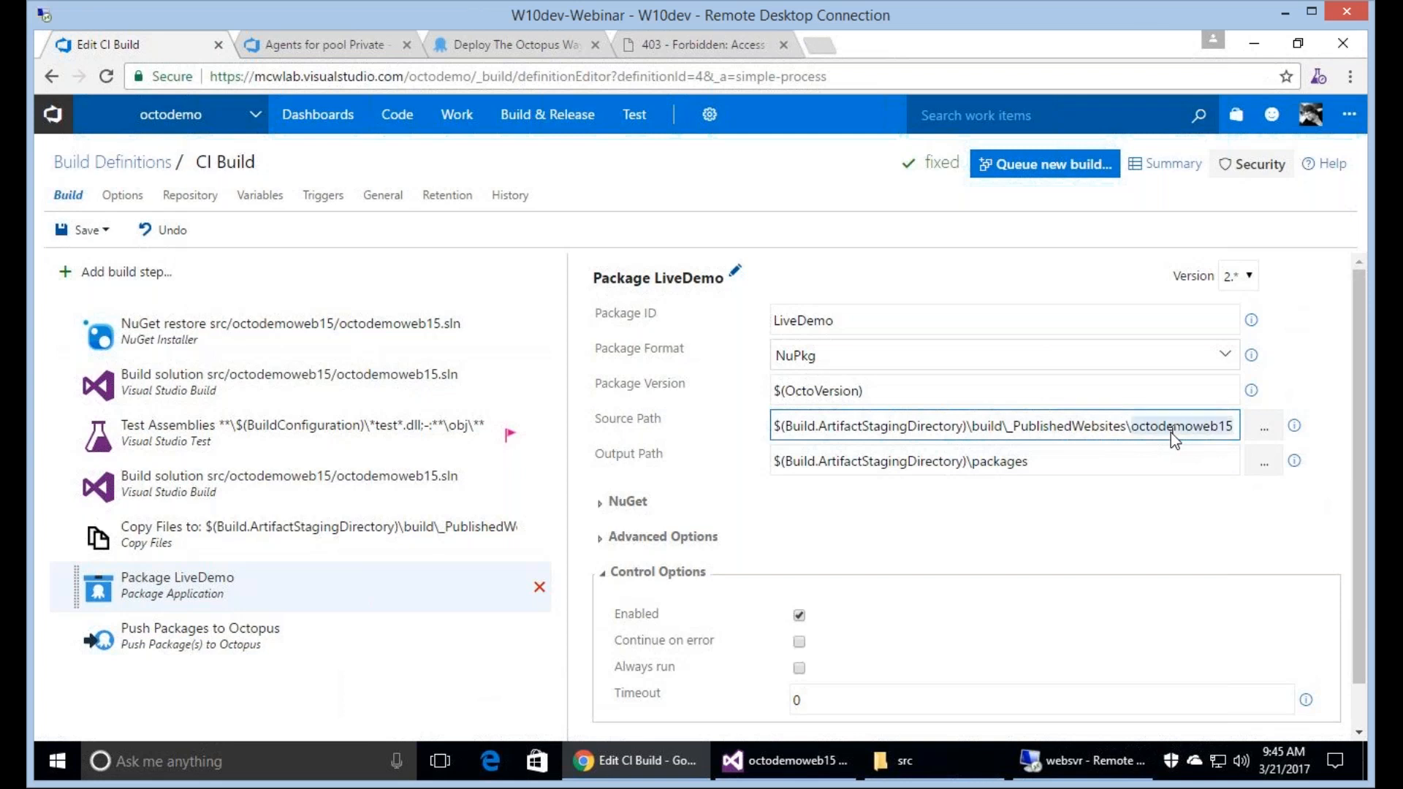
key(End)
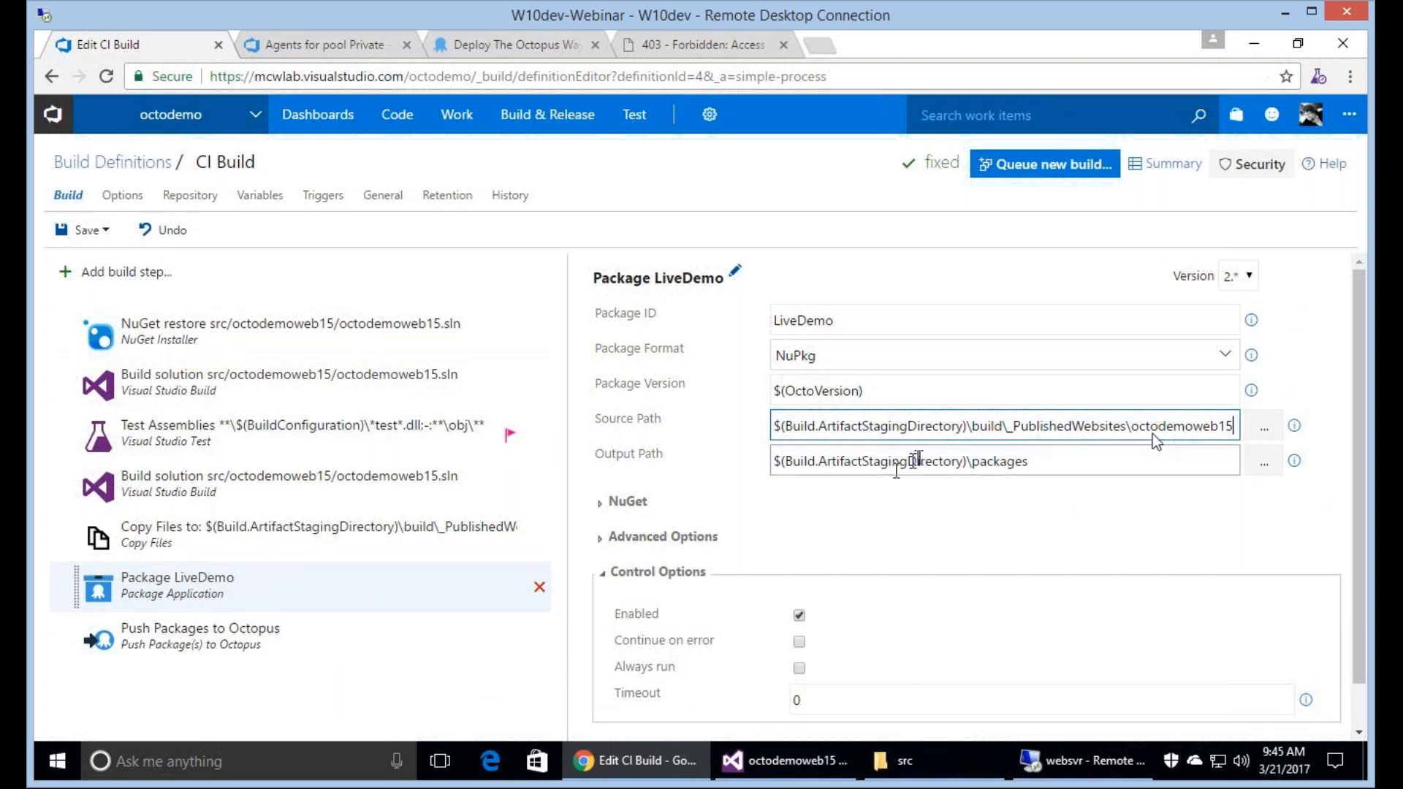
Save the CI Build definition with the description "Fix build error caused by LNBK #2" and queue a new build of master on the Private queue.
click(86, 234)
key(Tab)
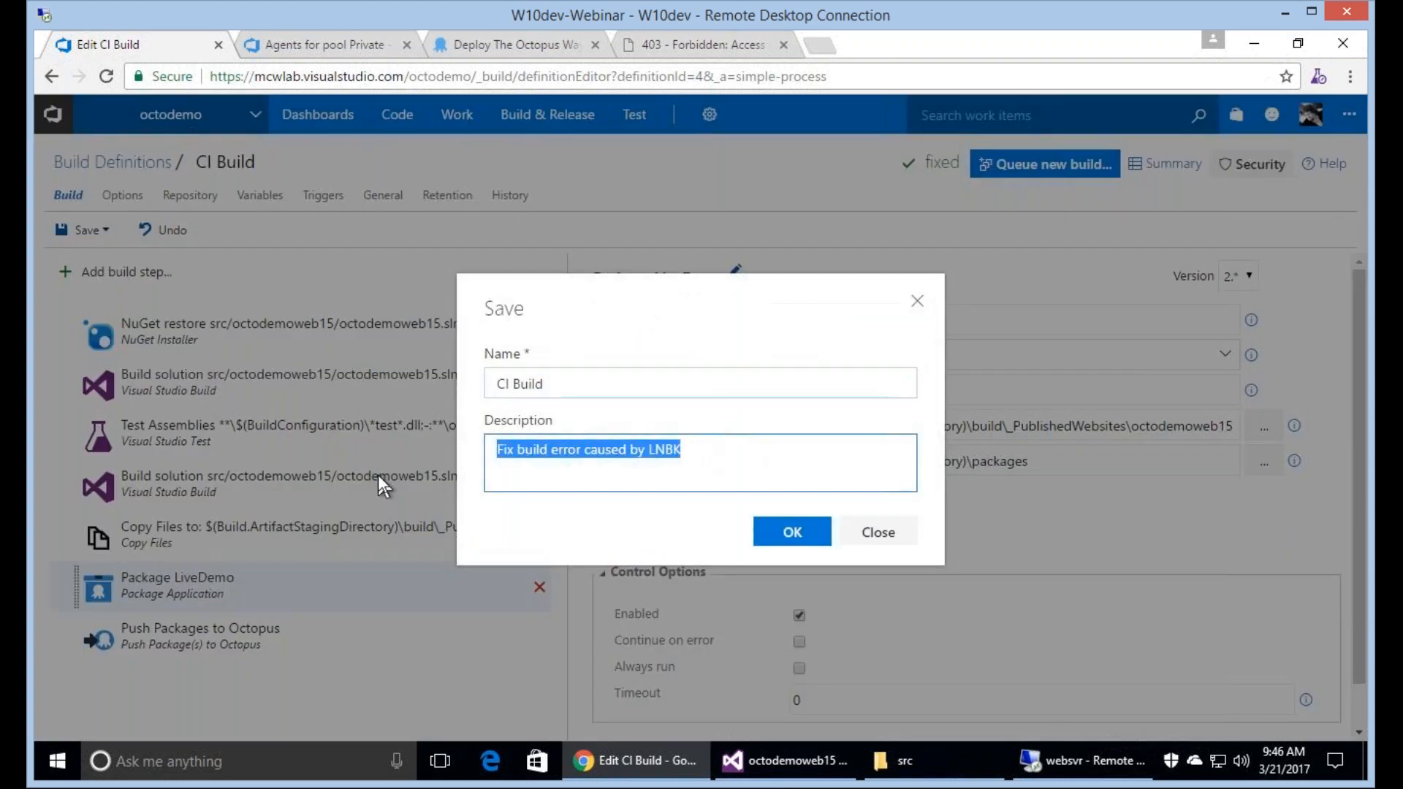
key(End)
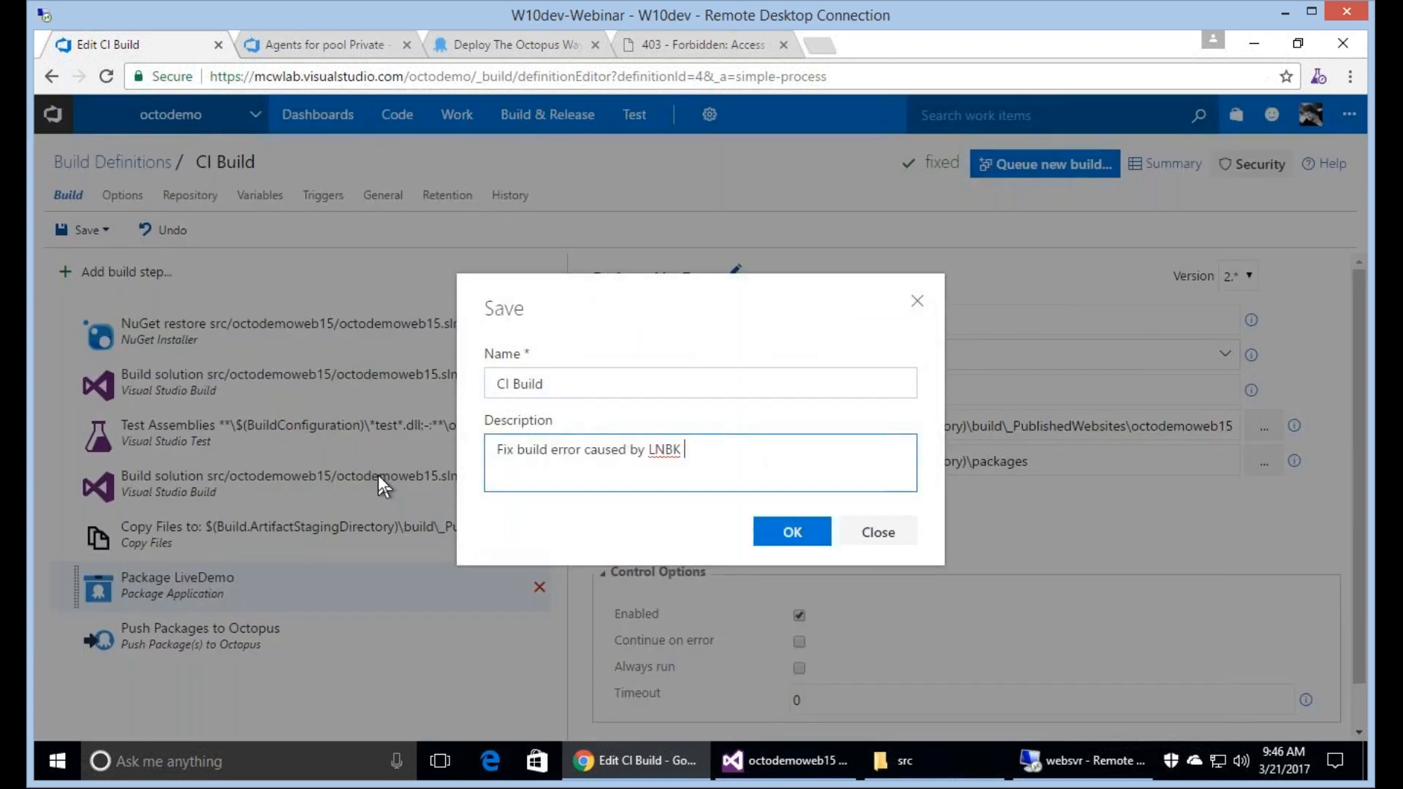
text(#2)
click(788, 529)
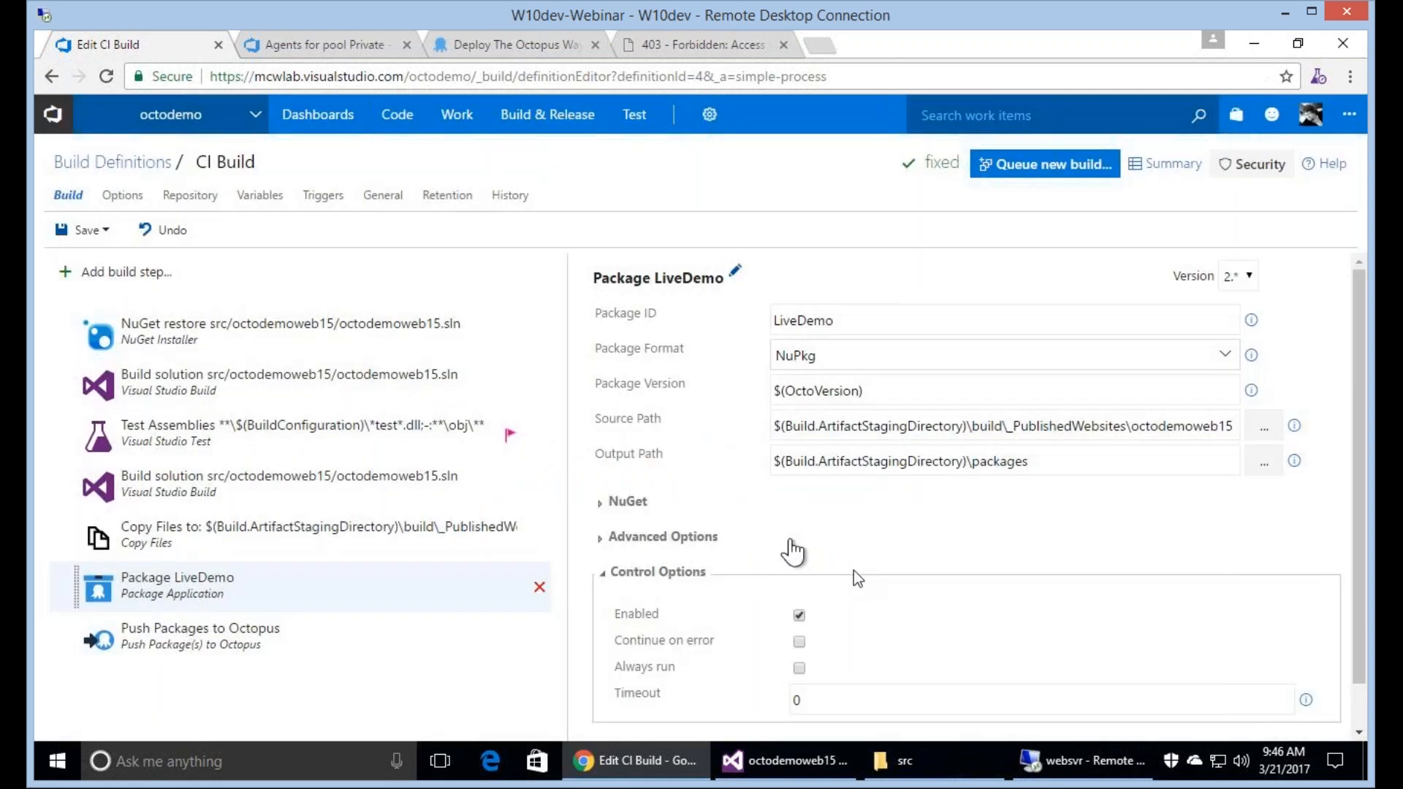
click(1046, 175)
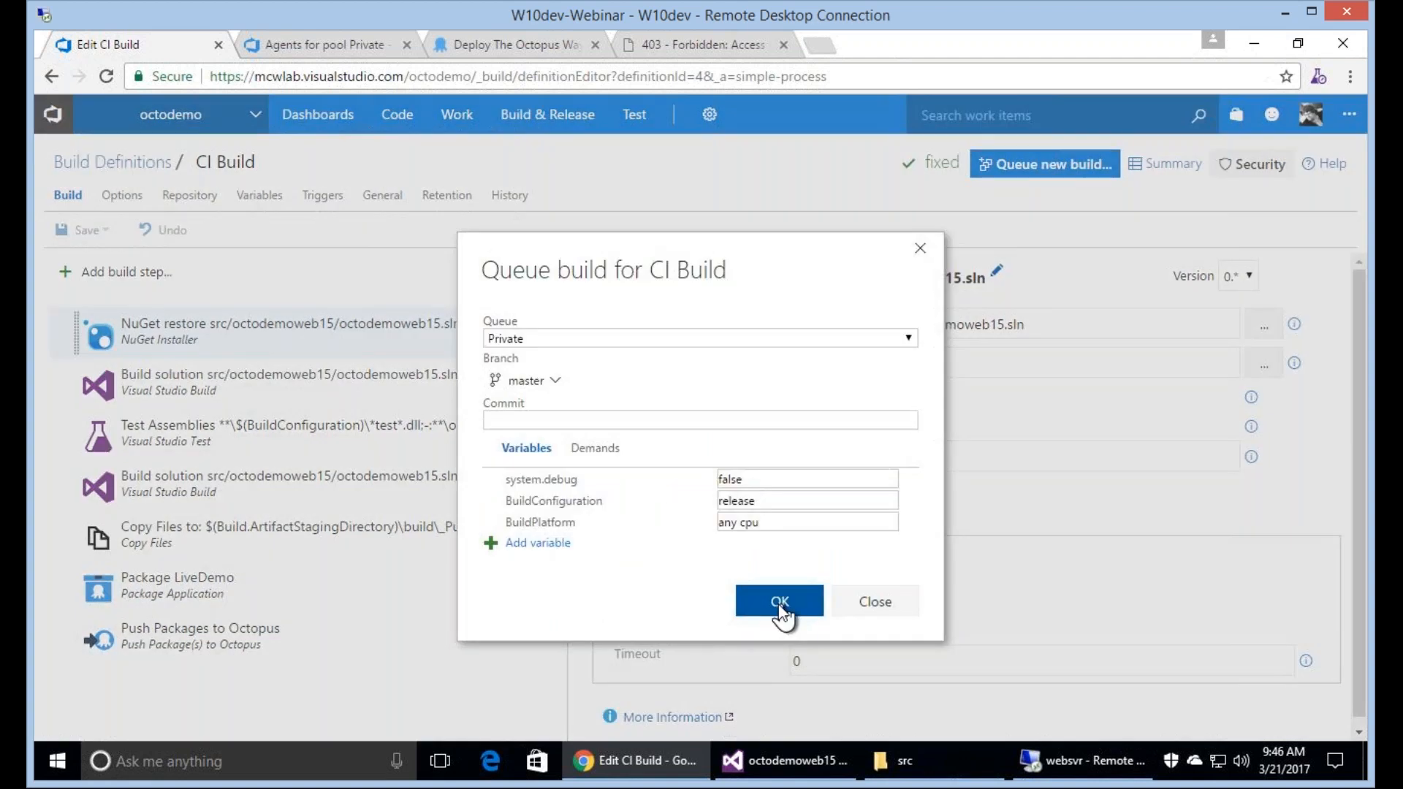
click(779, 603)
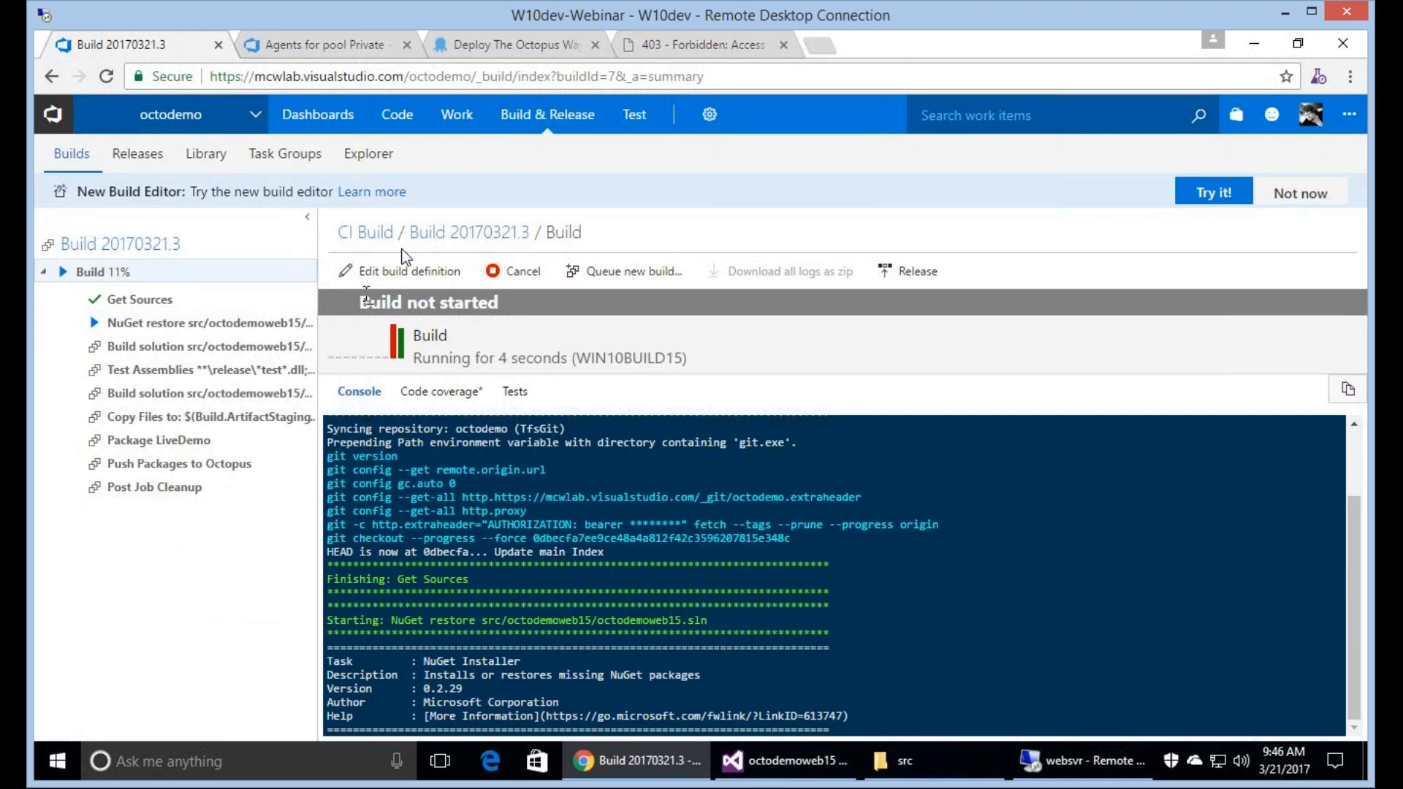
Go to the CI Build summary and look through the details and associated changes of build 20170321.2.
click(365, 234)
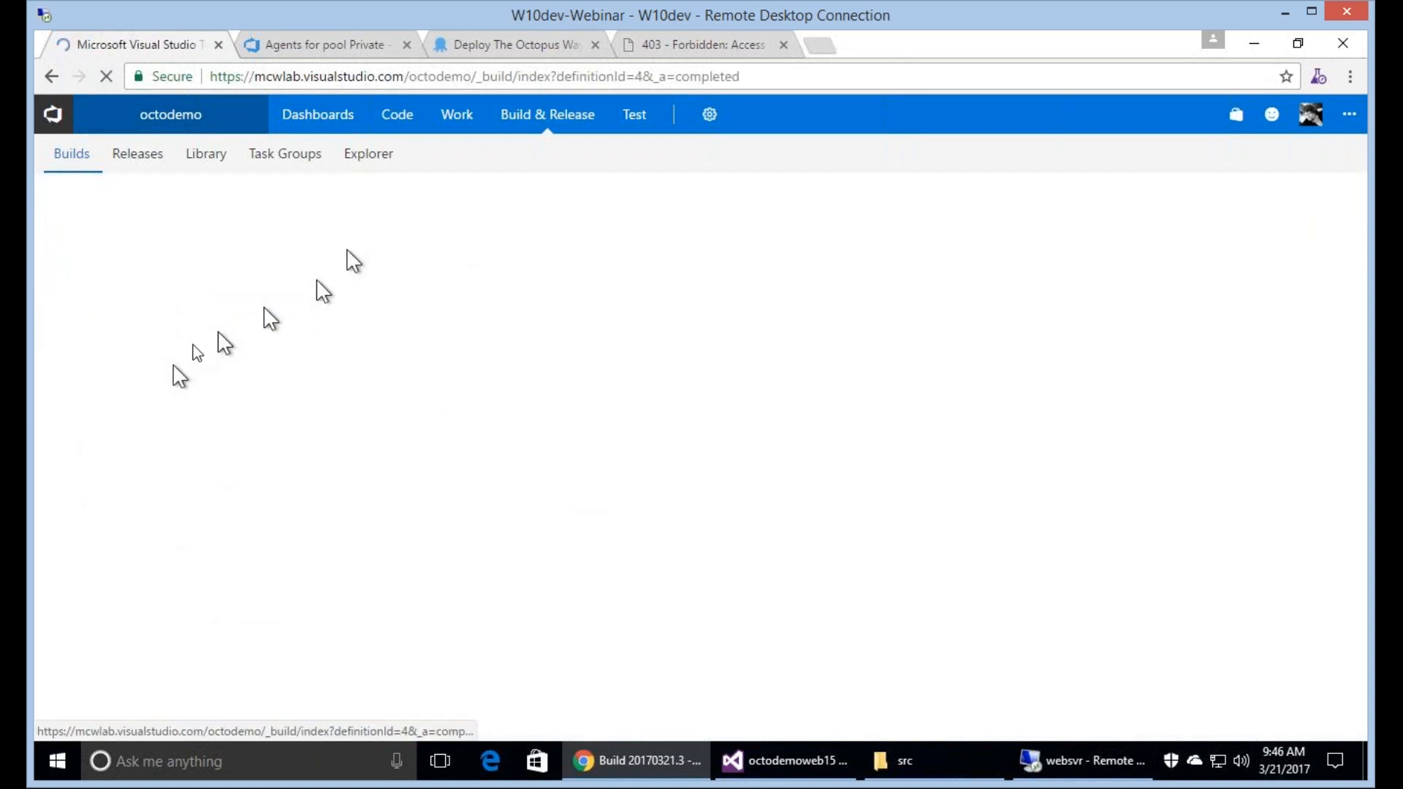
click(103, 476)
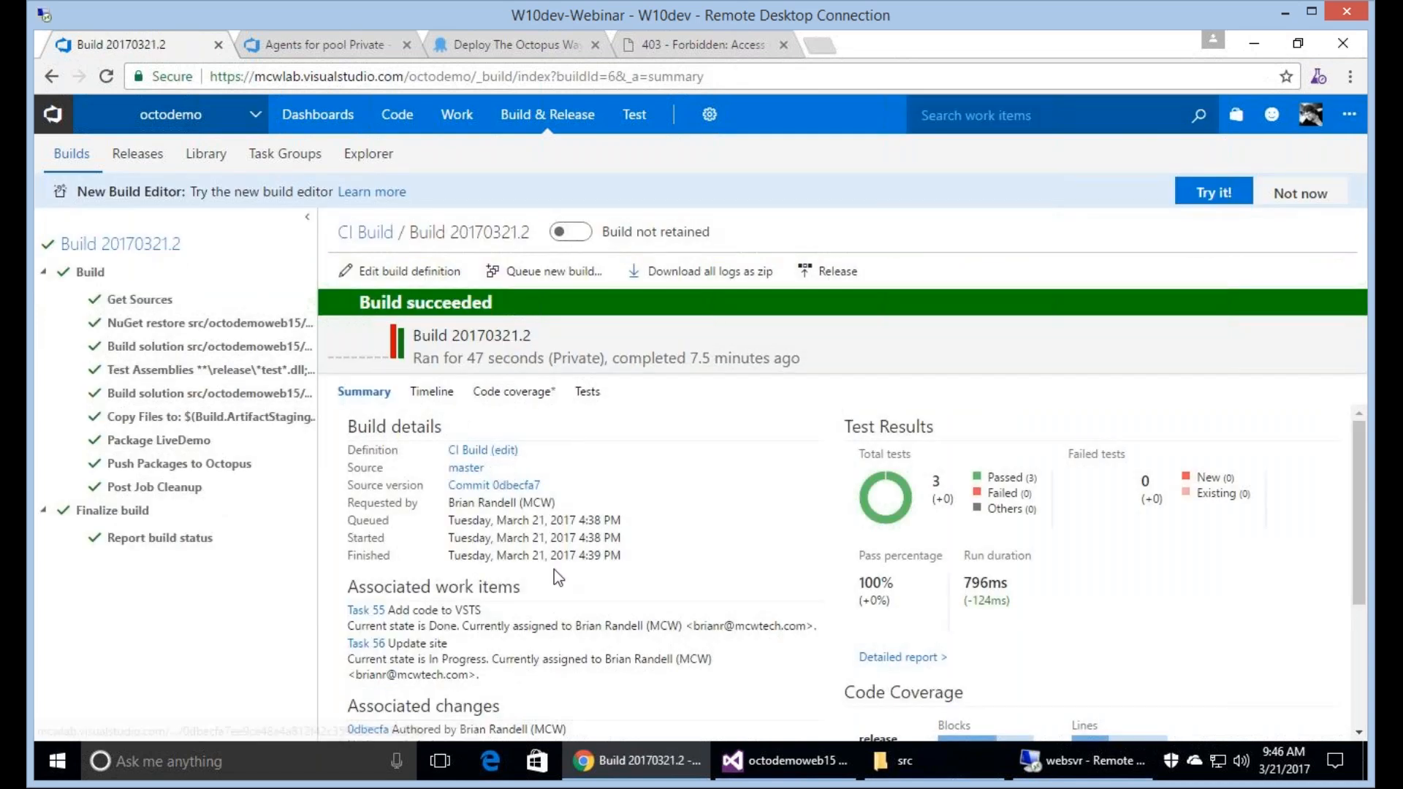
scroll(553, 569, down, 3)
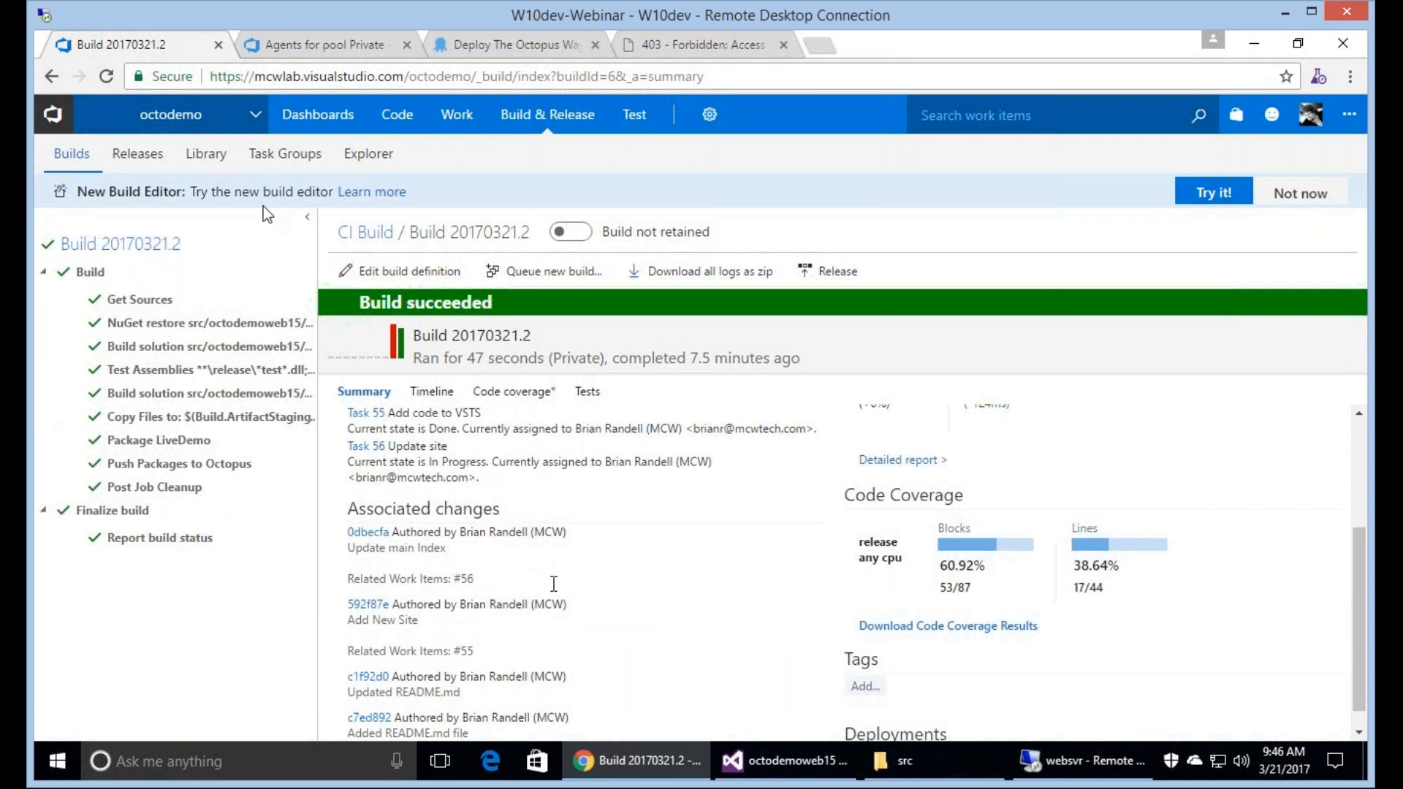
scroll(554, 583, up, 3)
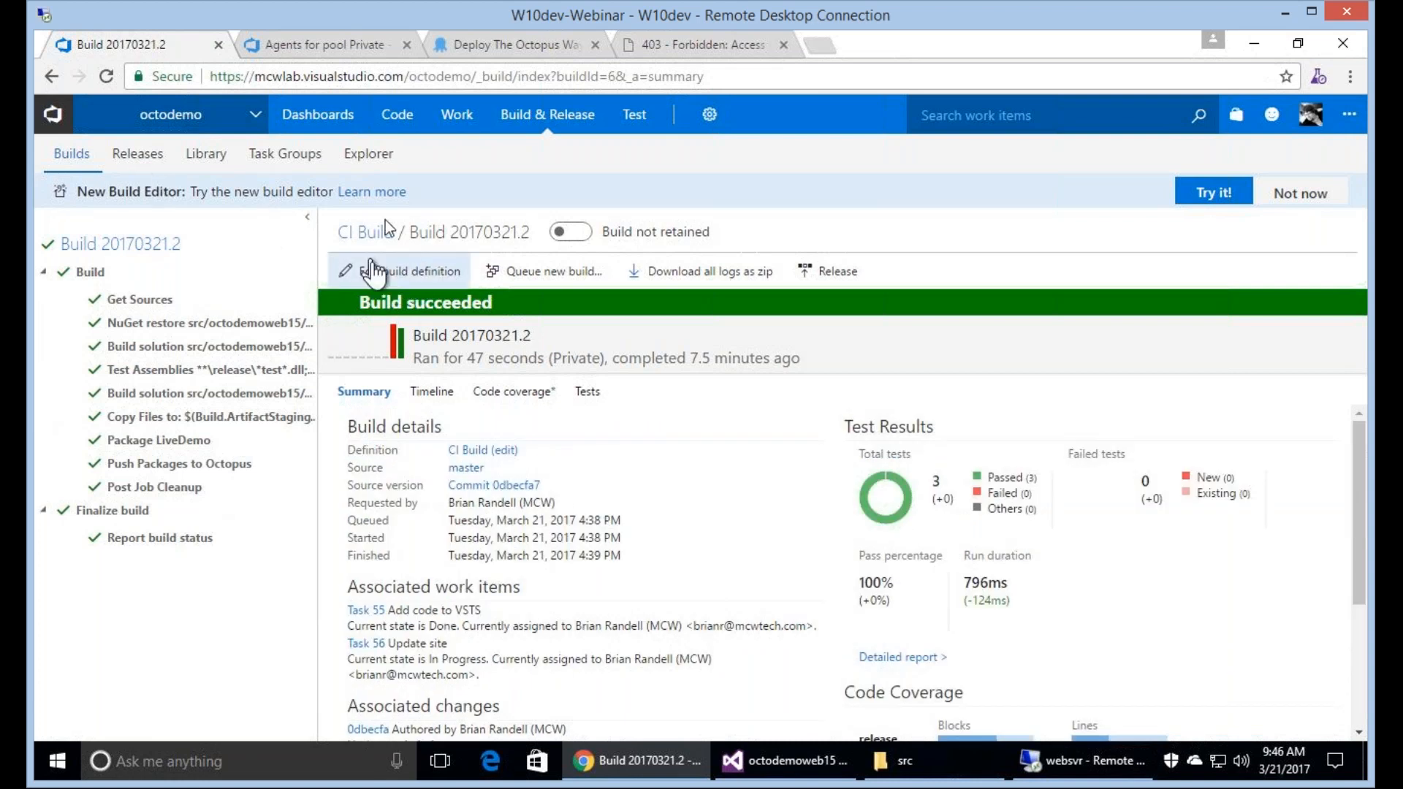
Return to running build 20170321.3, inspect its Copy Files and Package LiveDemo steps and console, and check the Private pool's agent requests.
click(369, 231)
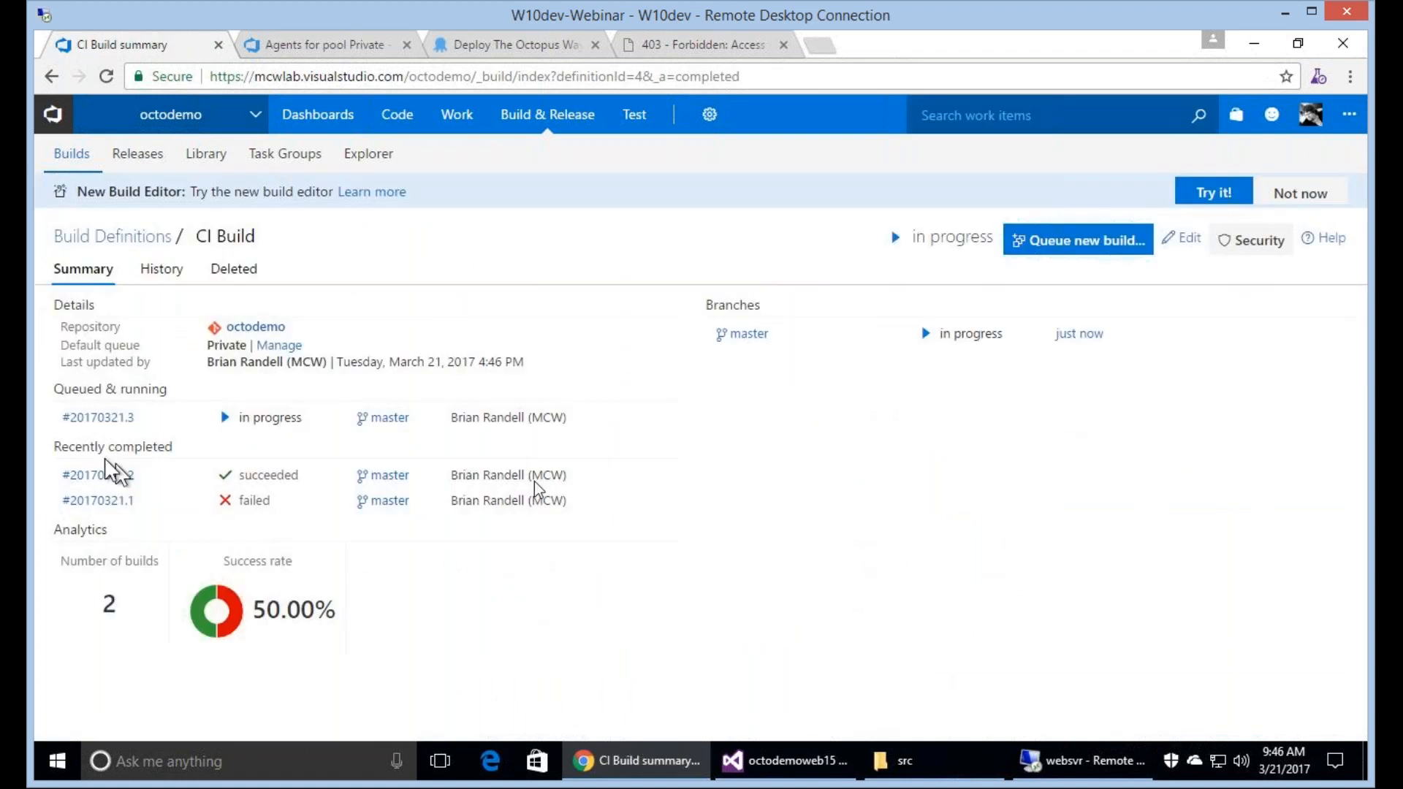
click(98, 417)
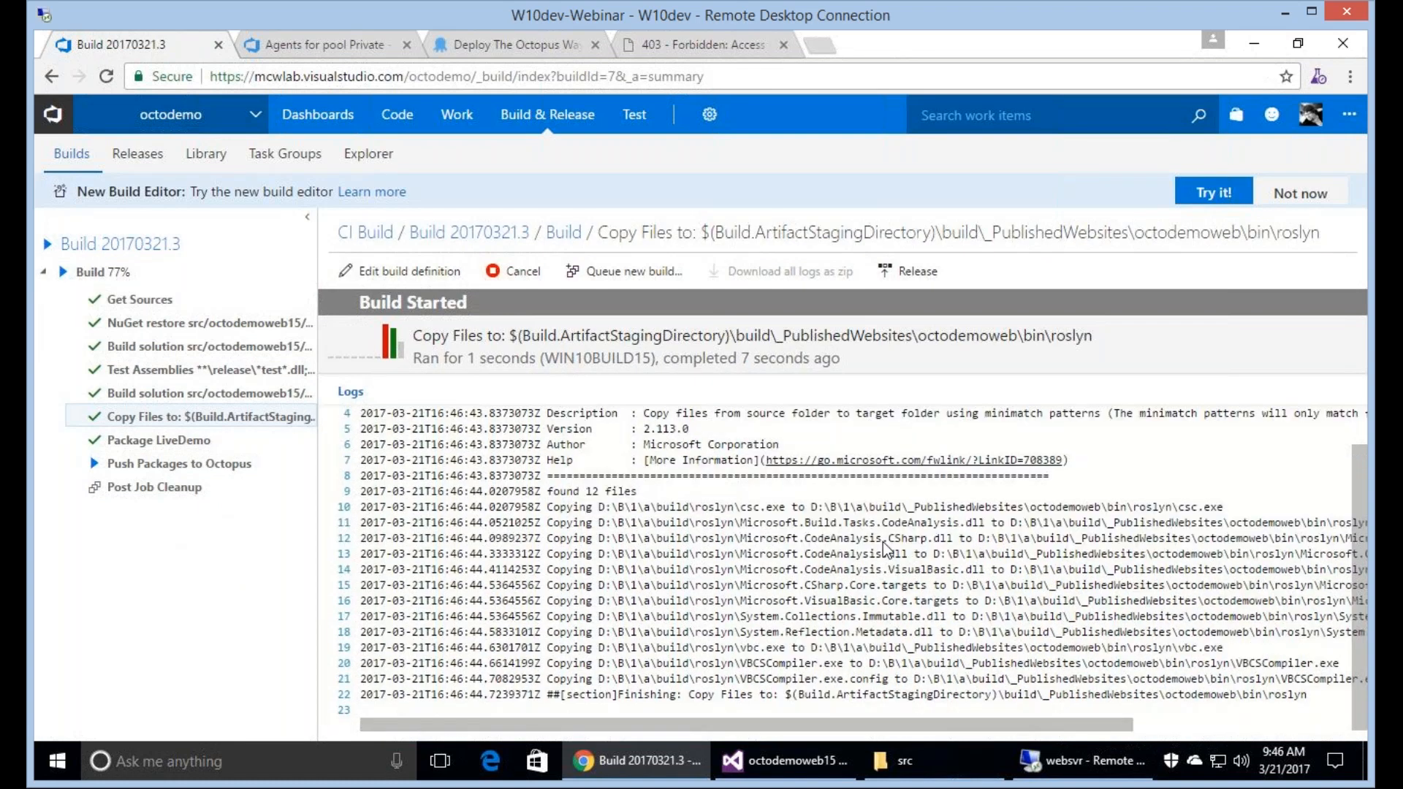
click(265, 395)
click(205, 441)
click(154, 462)
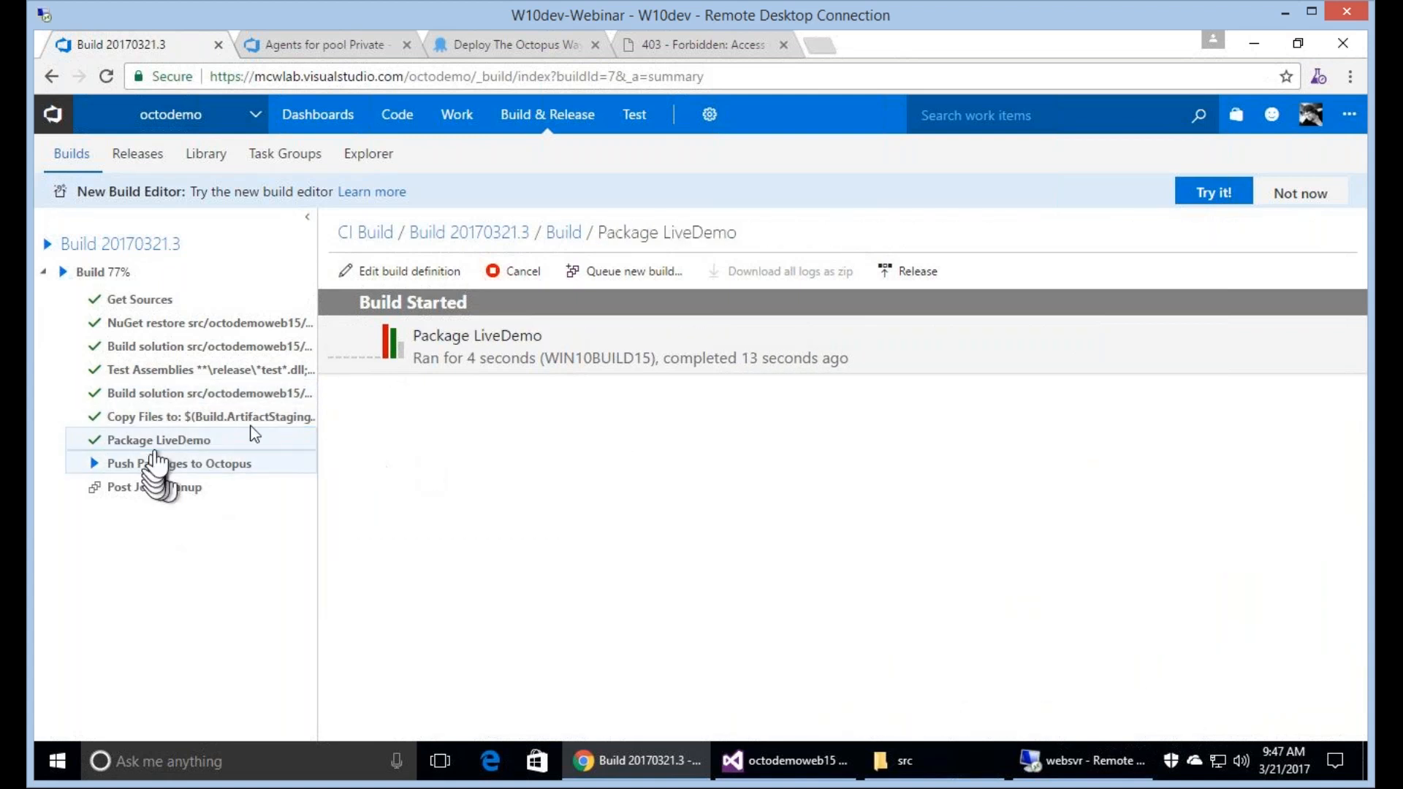
click(110, 272)
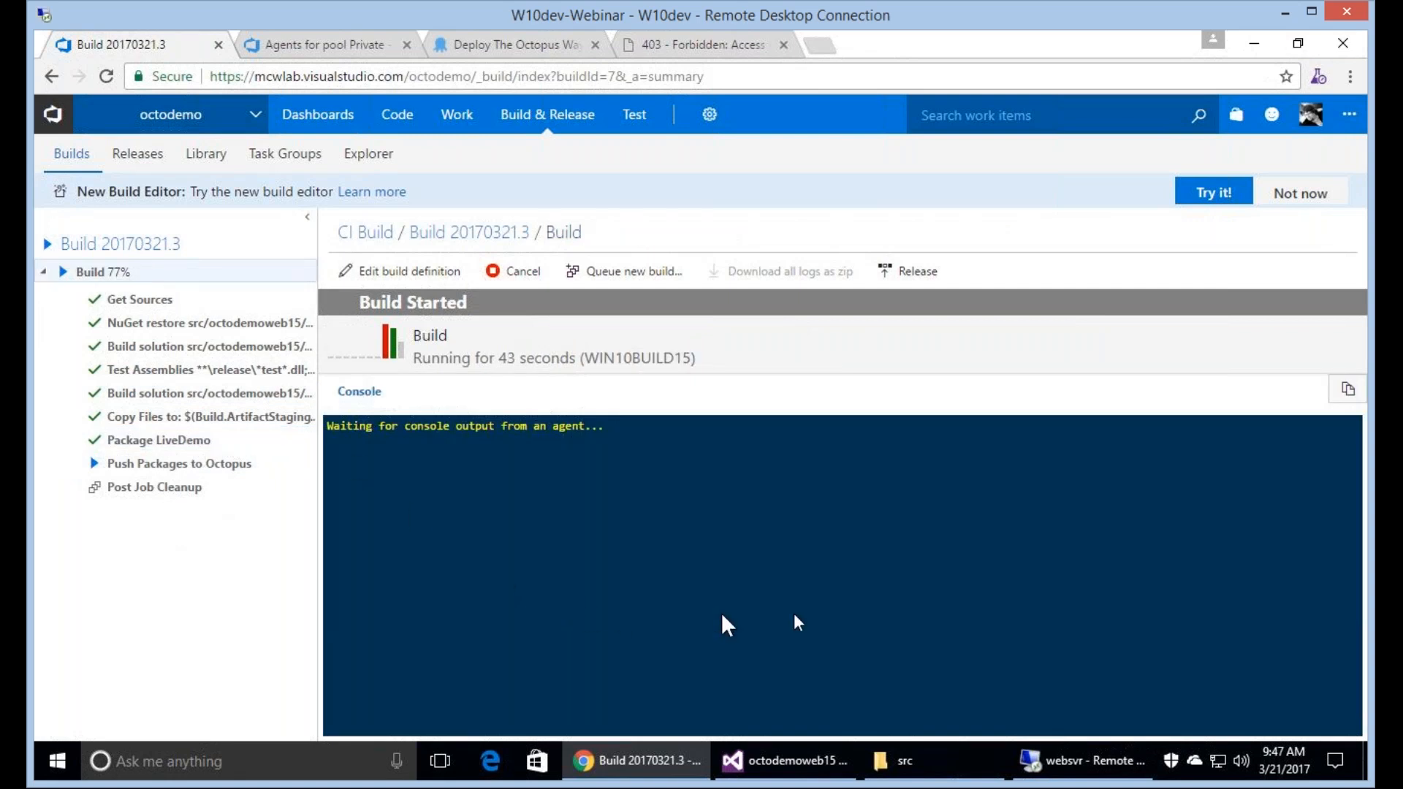
click(344, 46)
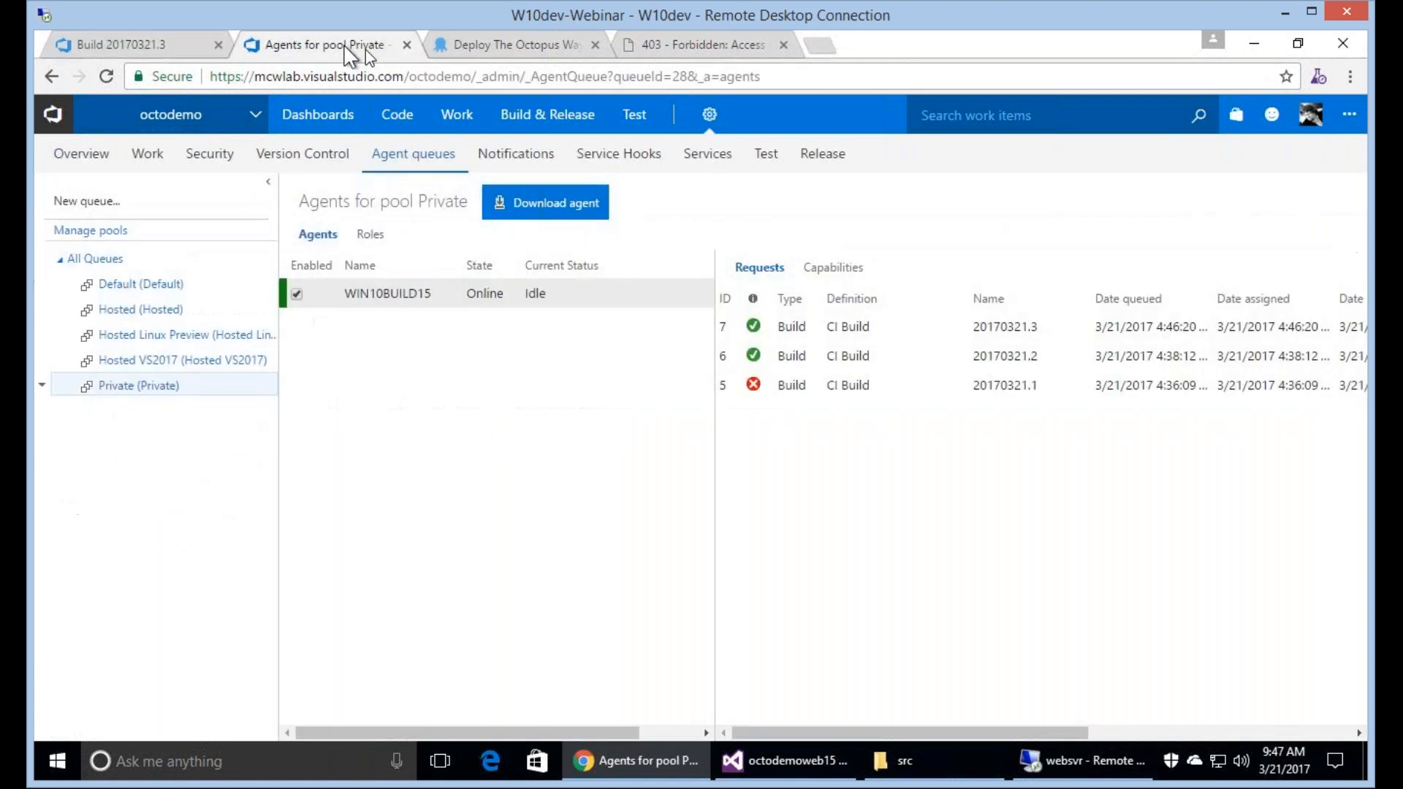
Switch to Octopus Deploy and save release 0.0.12 of The Octopus Way using LiveDemo 20170321.3.0, with the notes "This will work, really!".
click(487, 52)
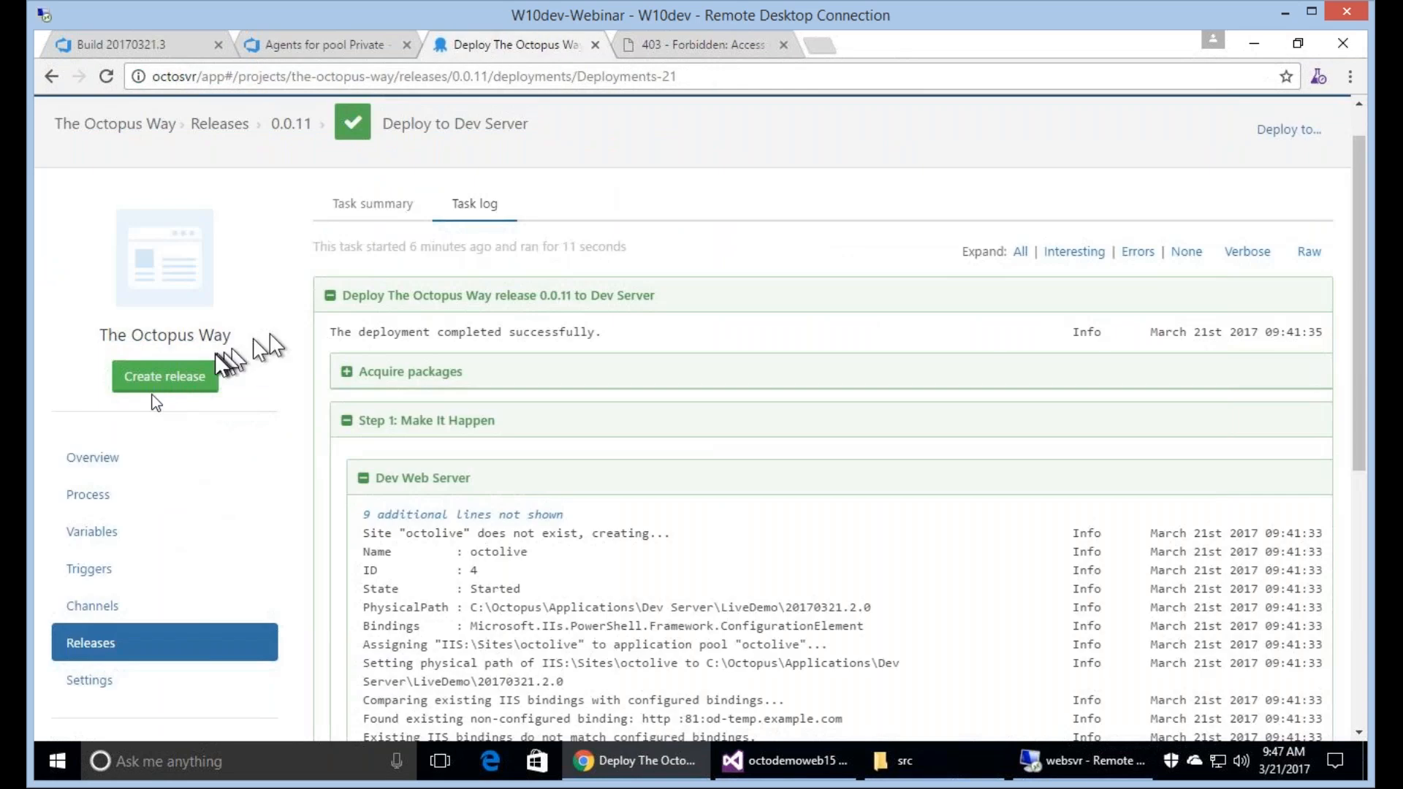
click(161, 376)
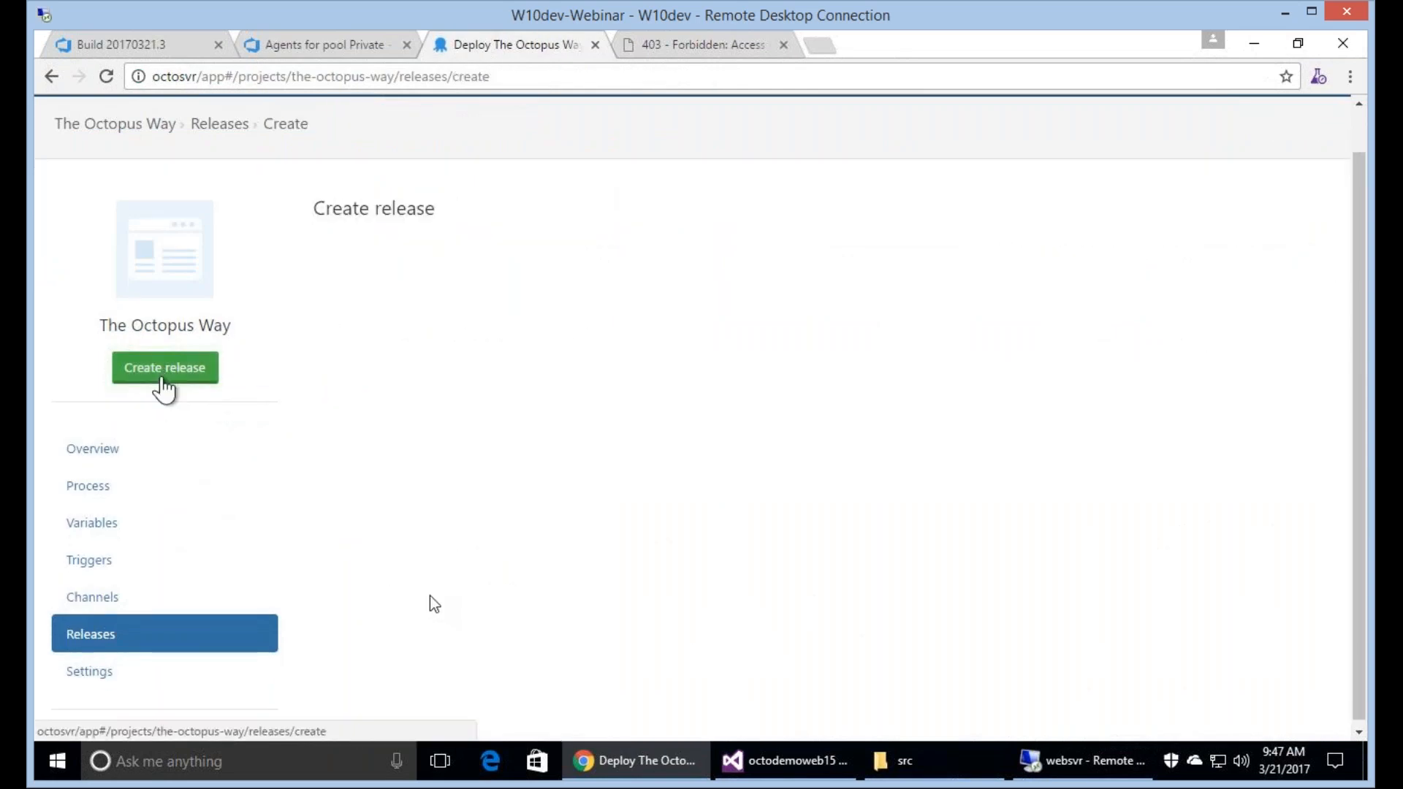
click(426, 590)
text(This will work,)
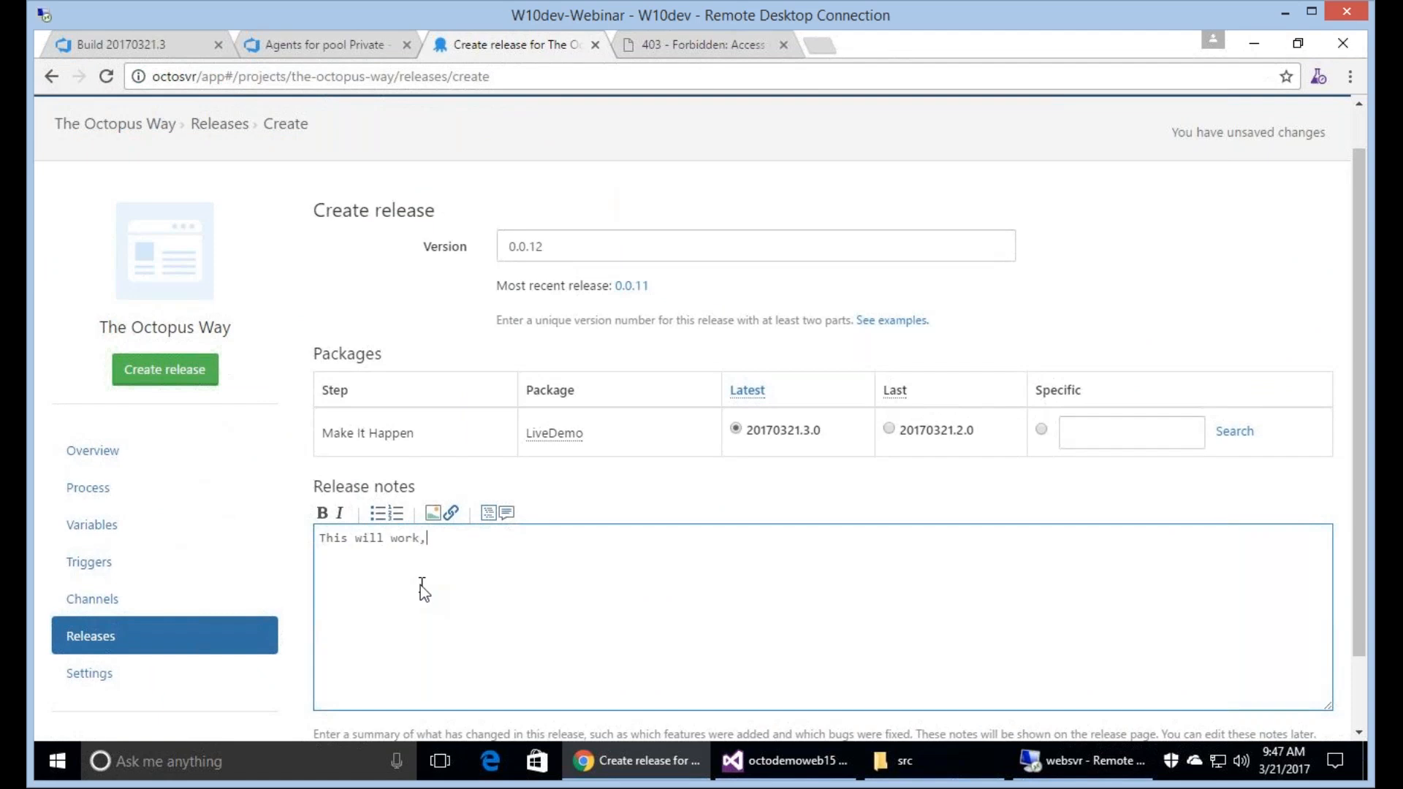
text( really!)
click(150, 376)
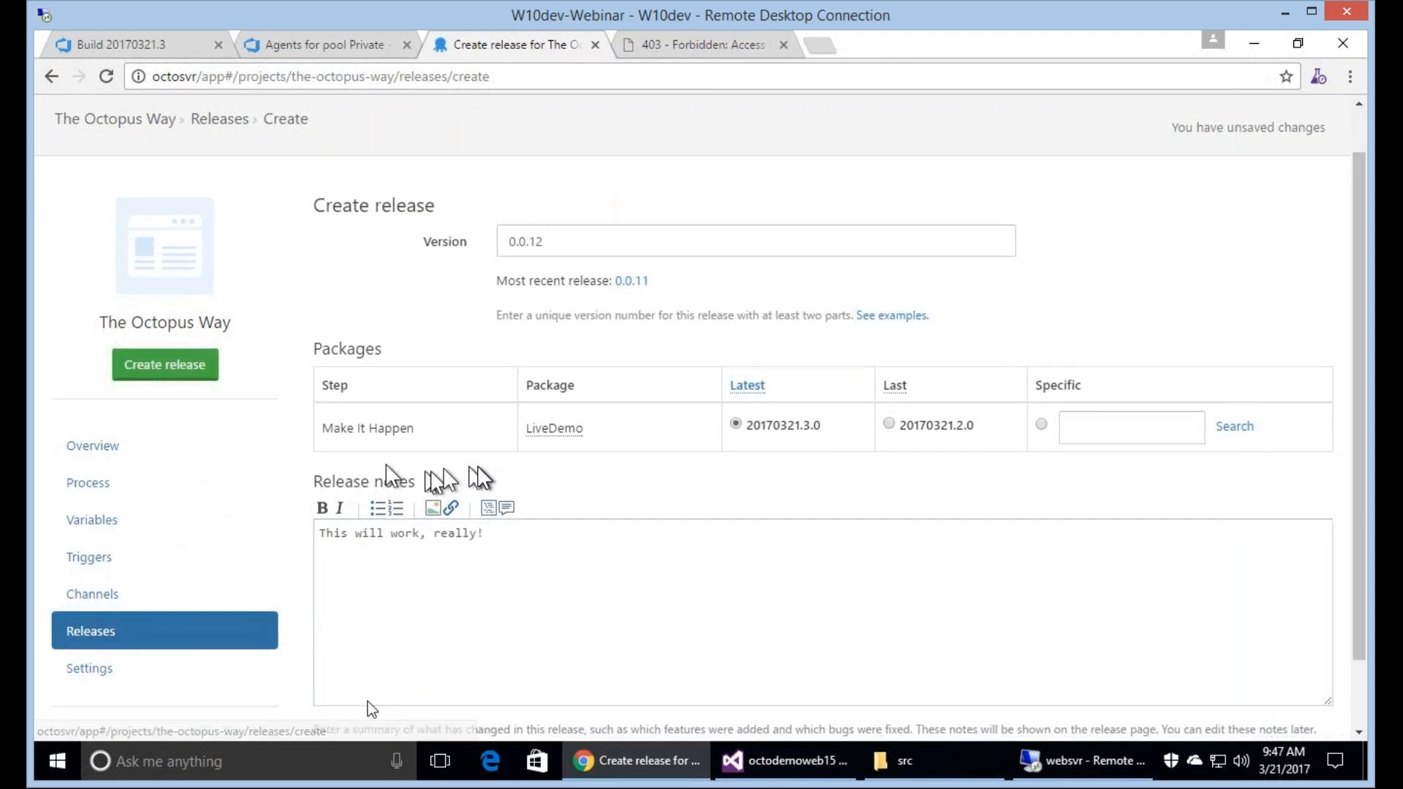
scroll(366, 701, down, 1)
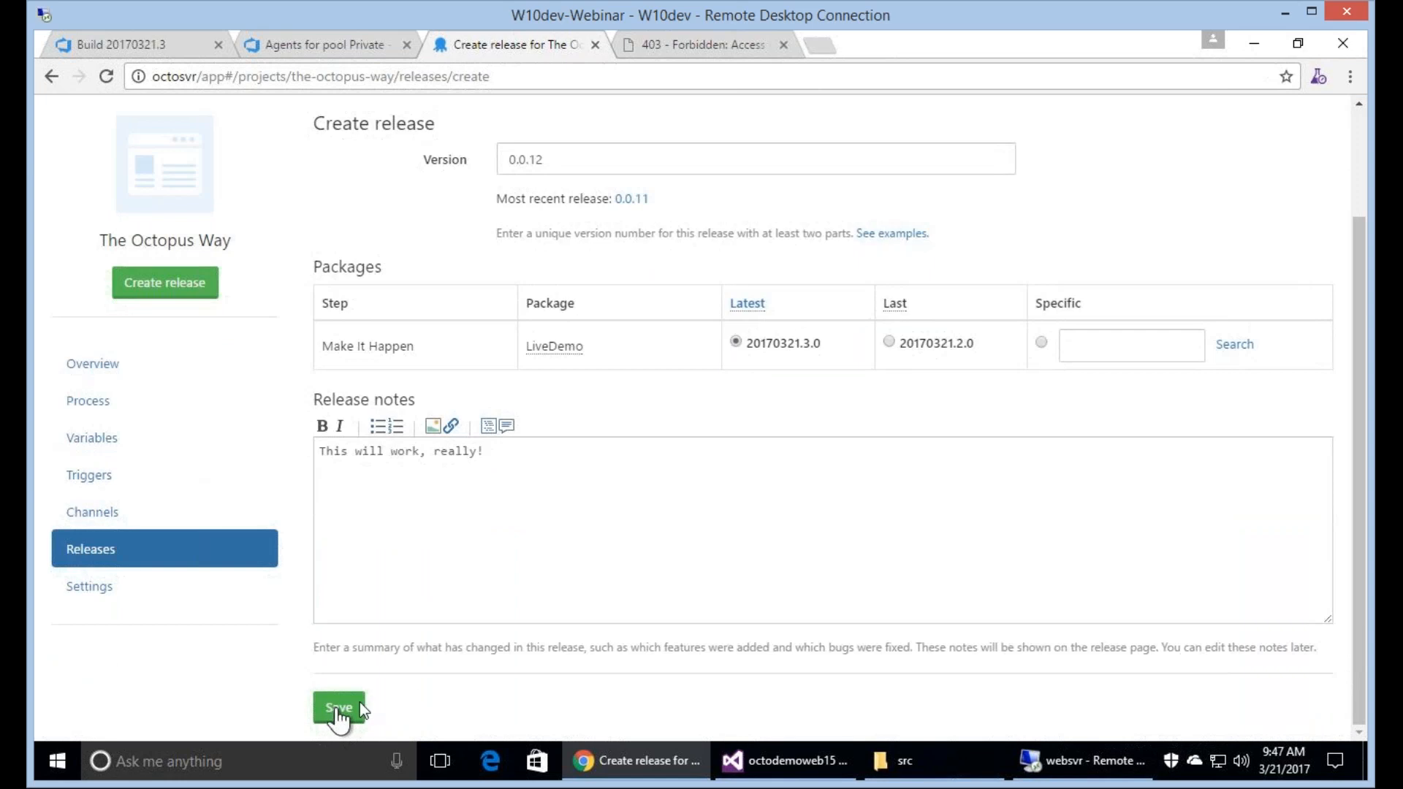
click(360, 703)
Deploy release 0.0.12 to Dev Server and reload the site at websvr:32670.
click(410, 262)
click(388, 358)
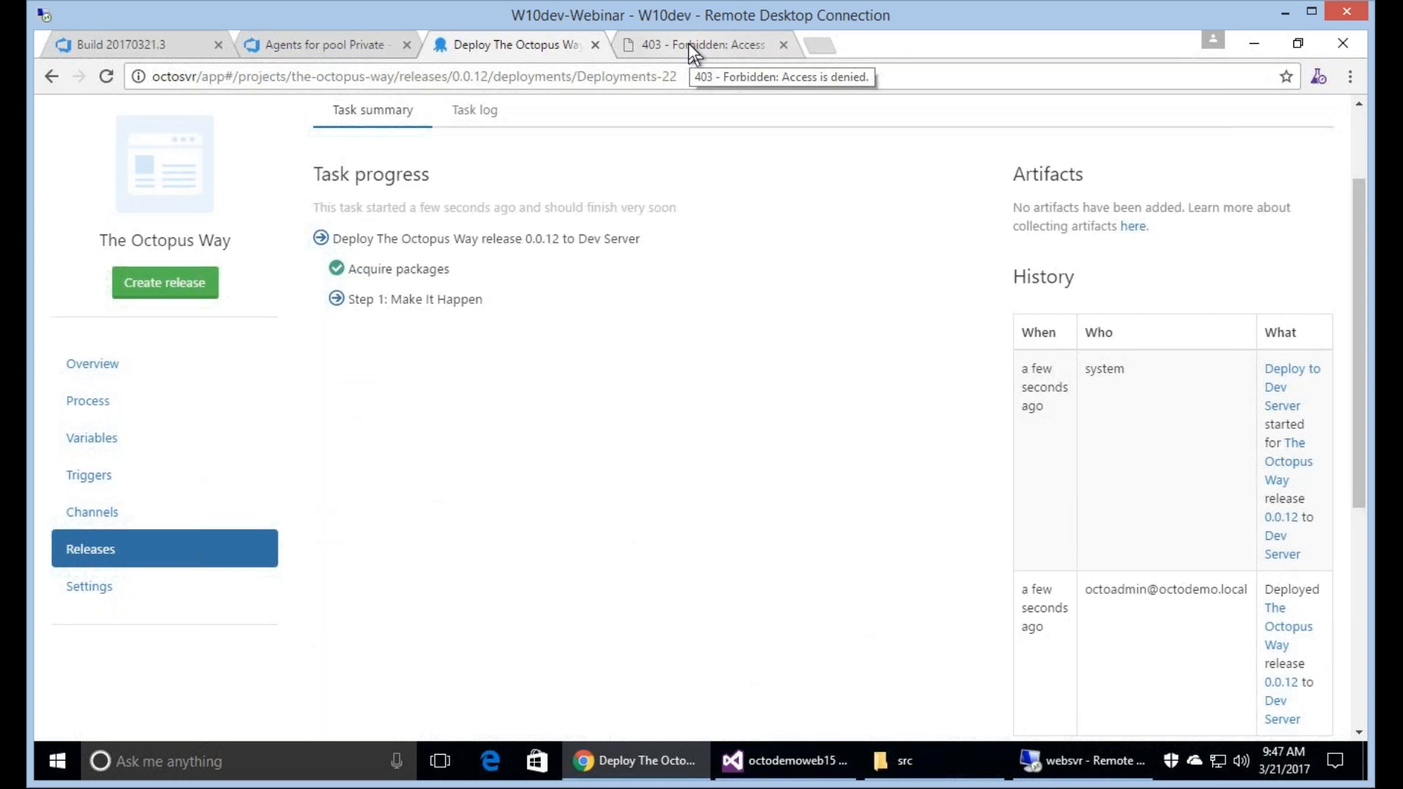
click(688, 43)
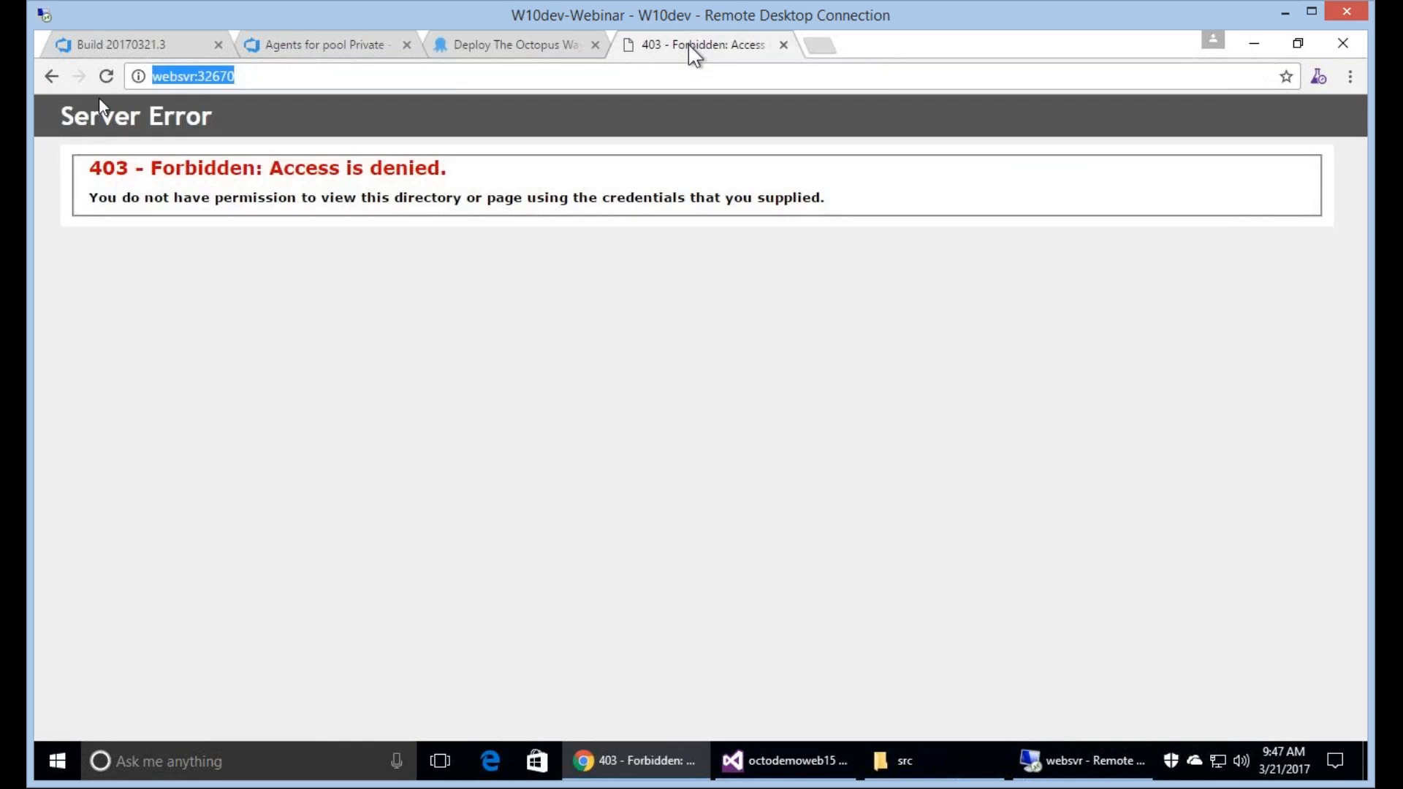
click(105, 79)
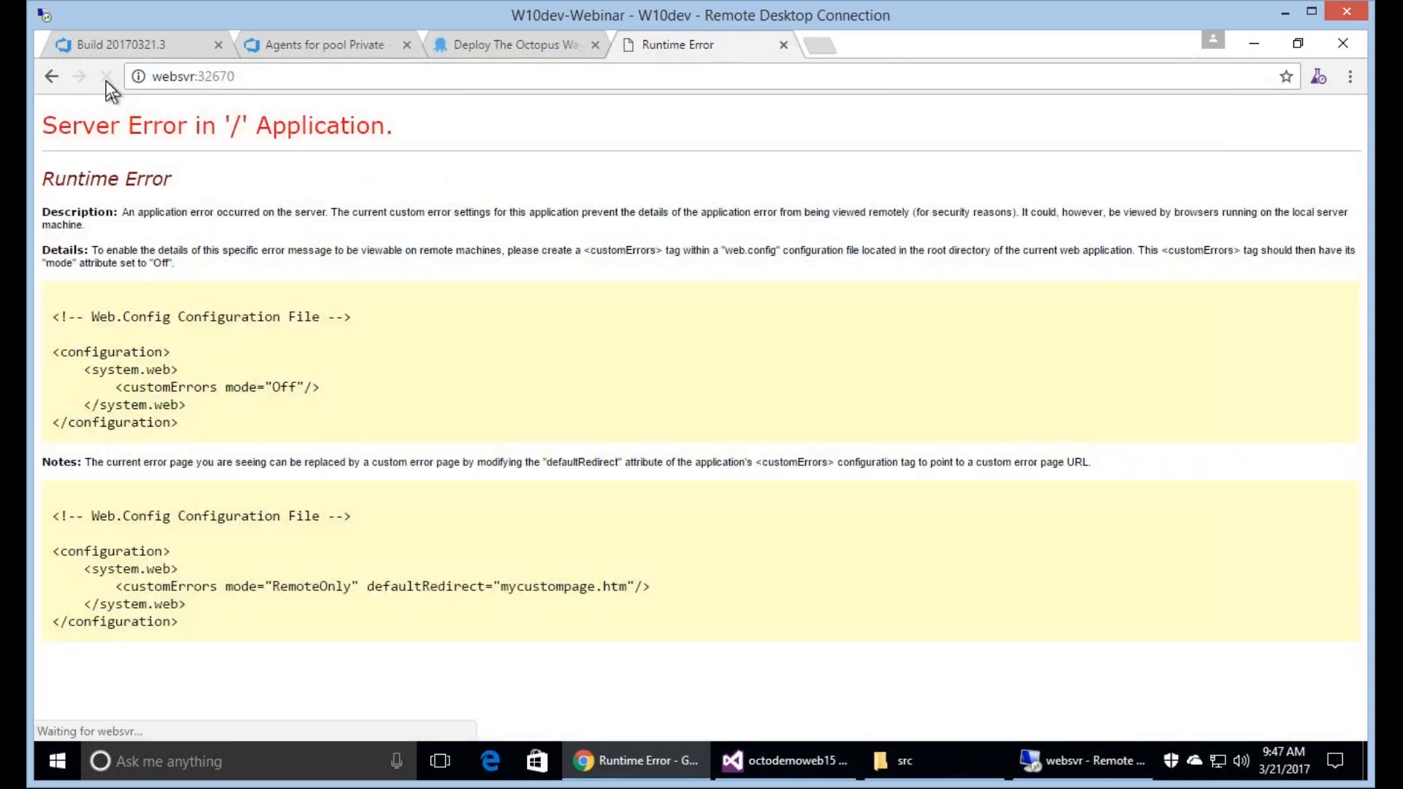
click(341, 81)
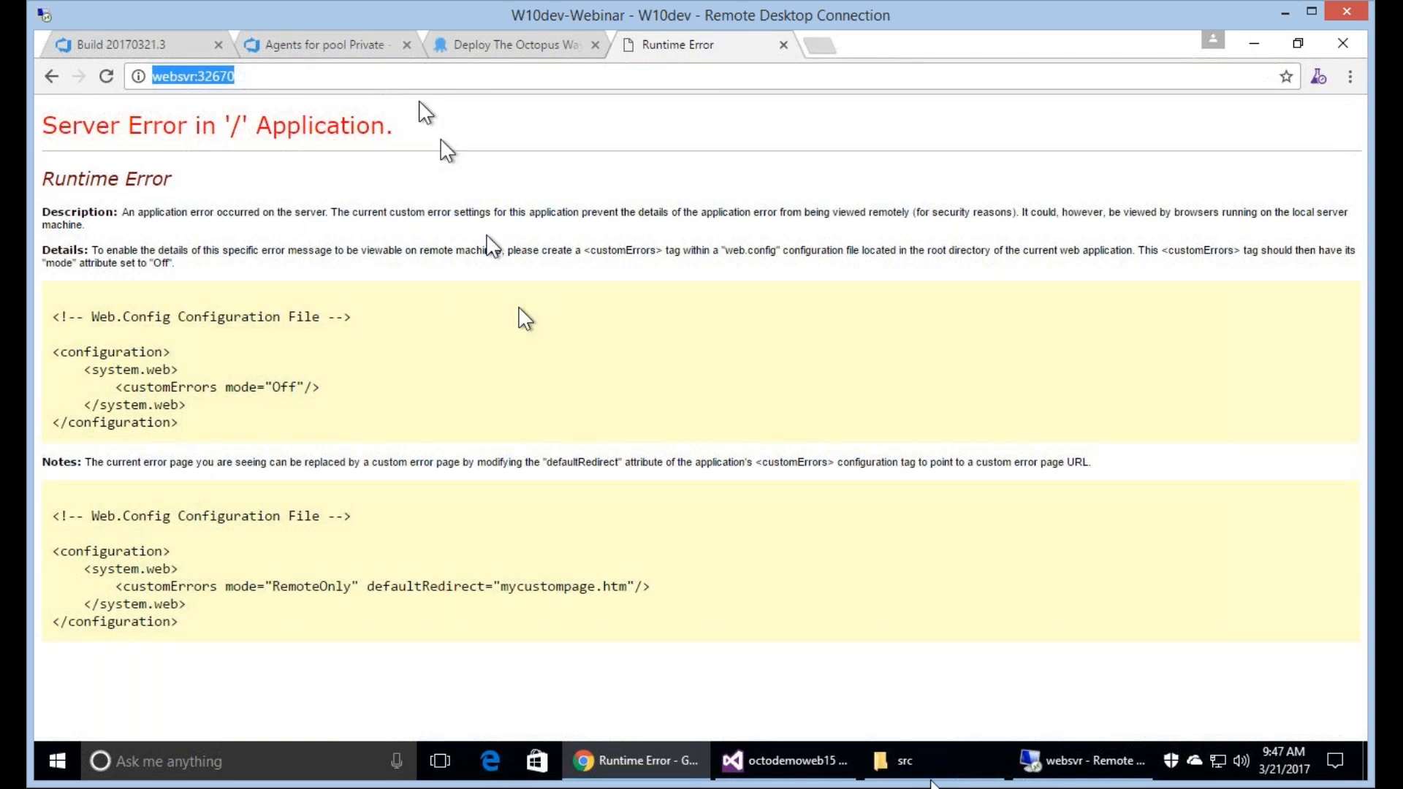
Switch to the websvr session and go to C:\Octopus\Applications\Dev Server\LiveDemo\20170321.3.0 in File Explorer.
click(1081, 760)
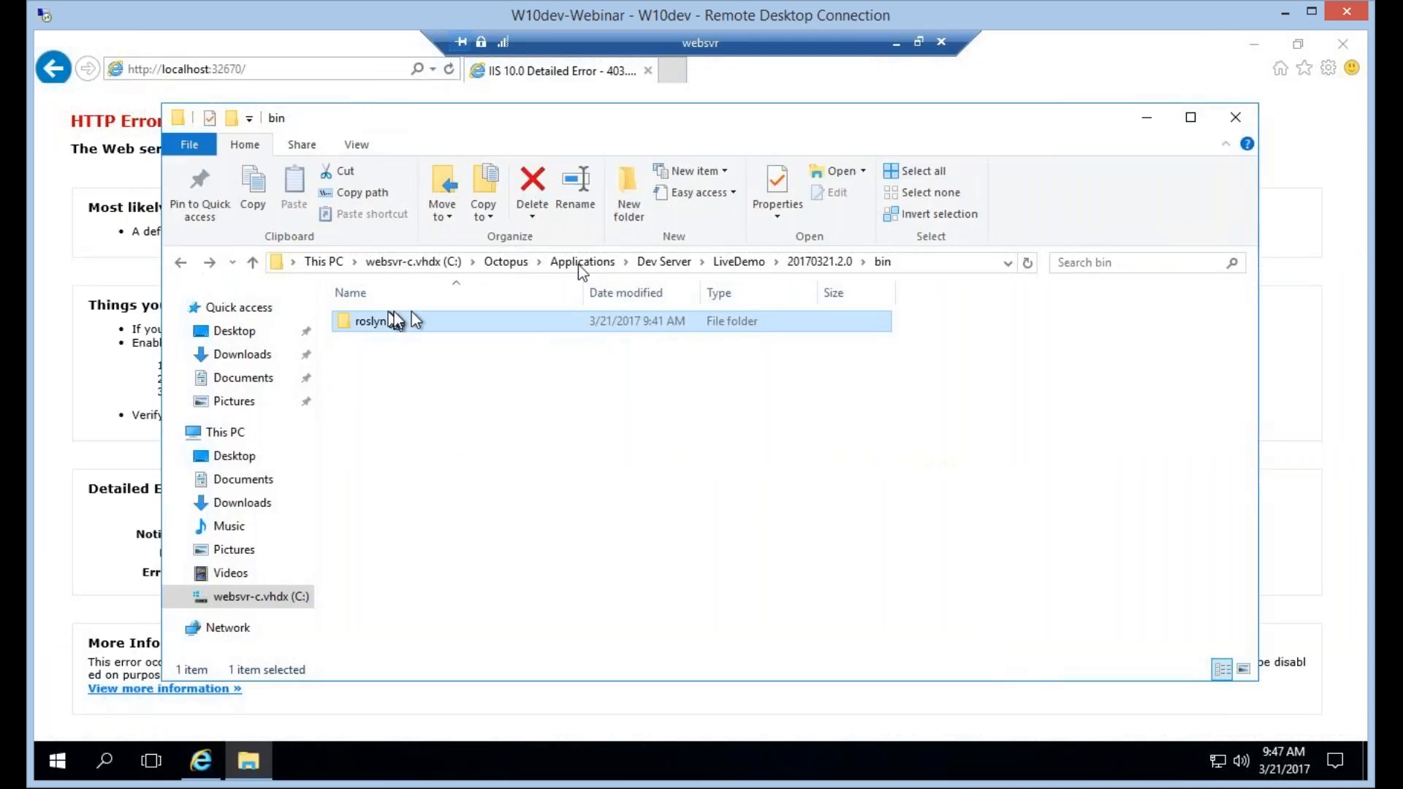
click(577, 264)
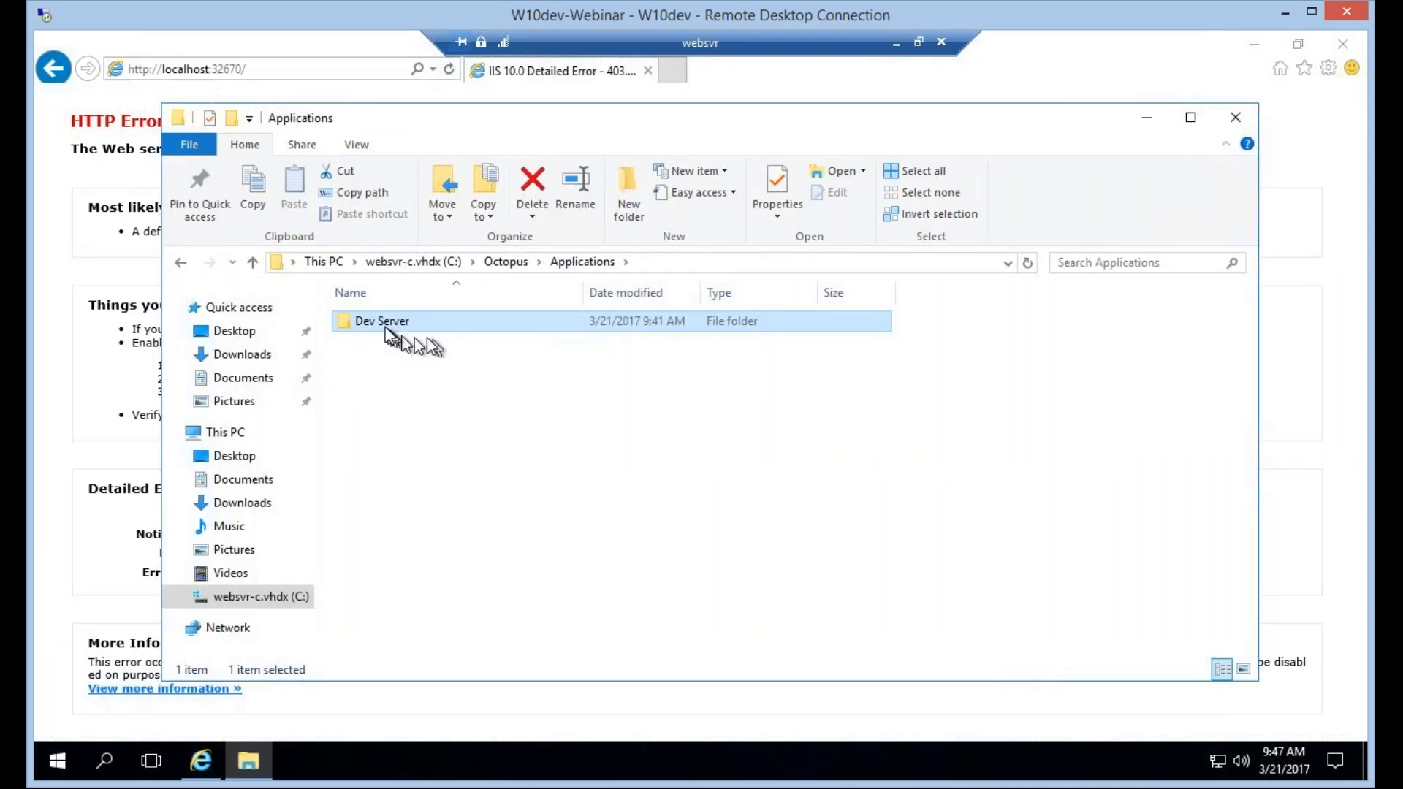
double_click(387, 322)
double_click(393, 350)
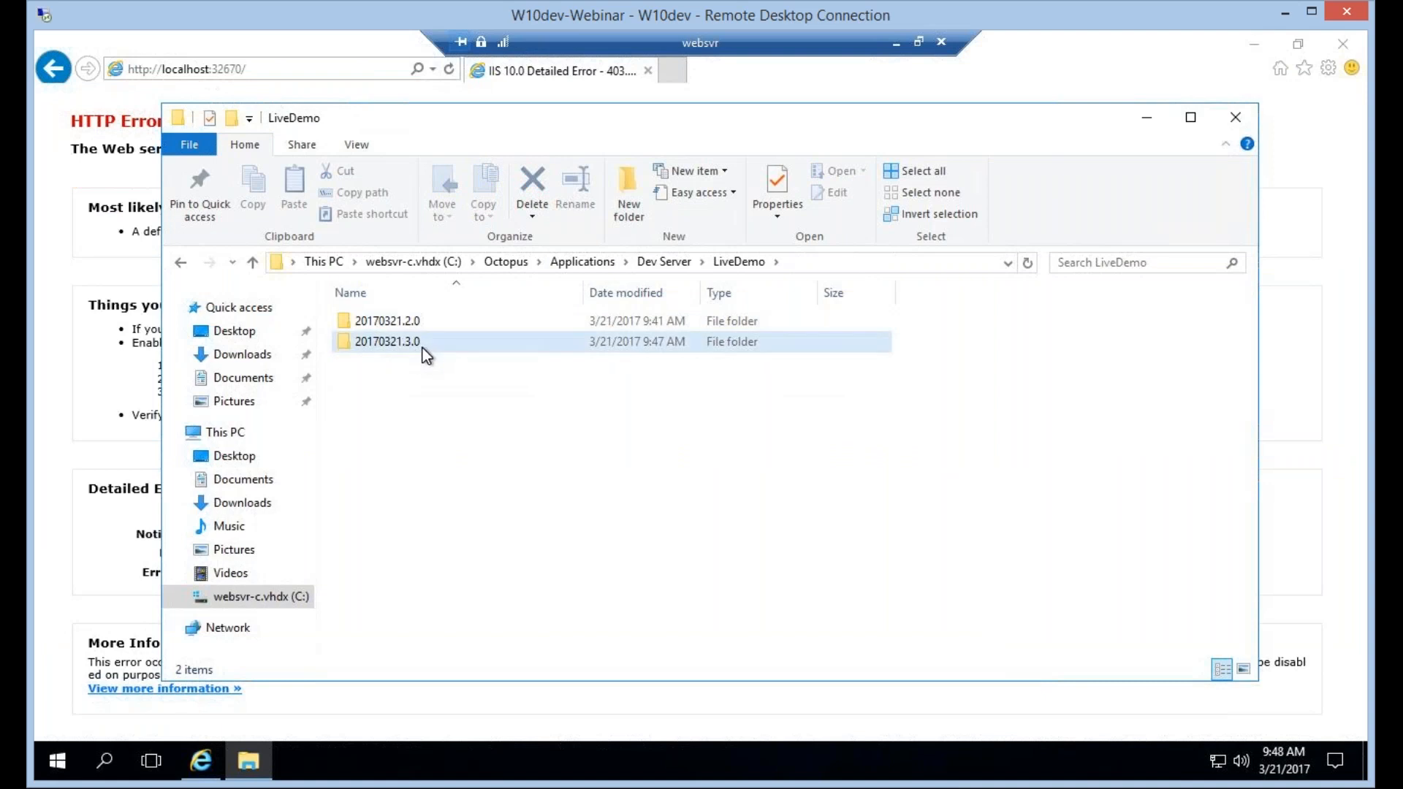
double_click(422, 347)
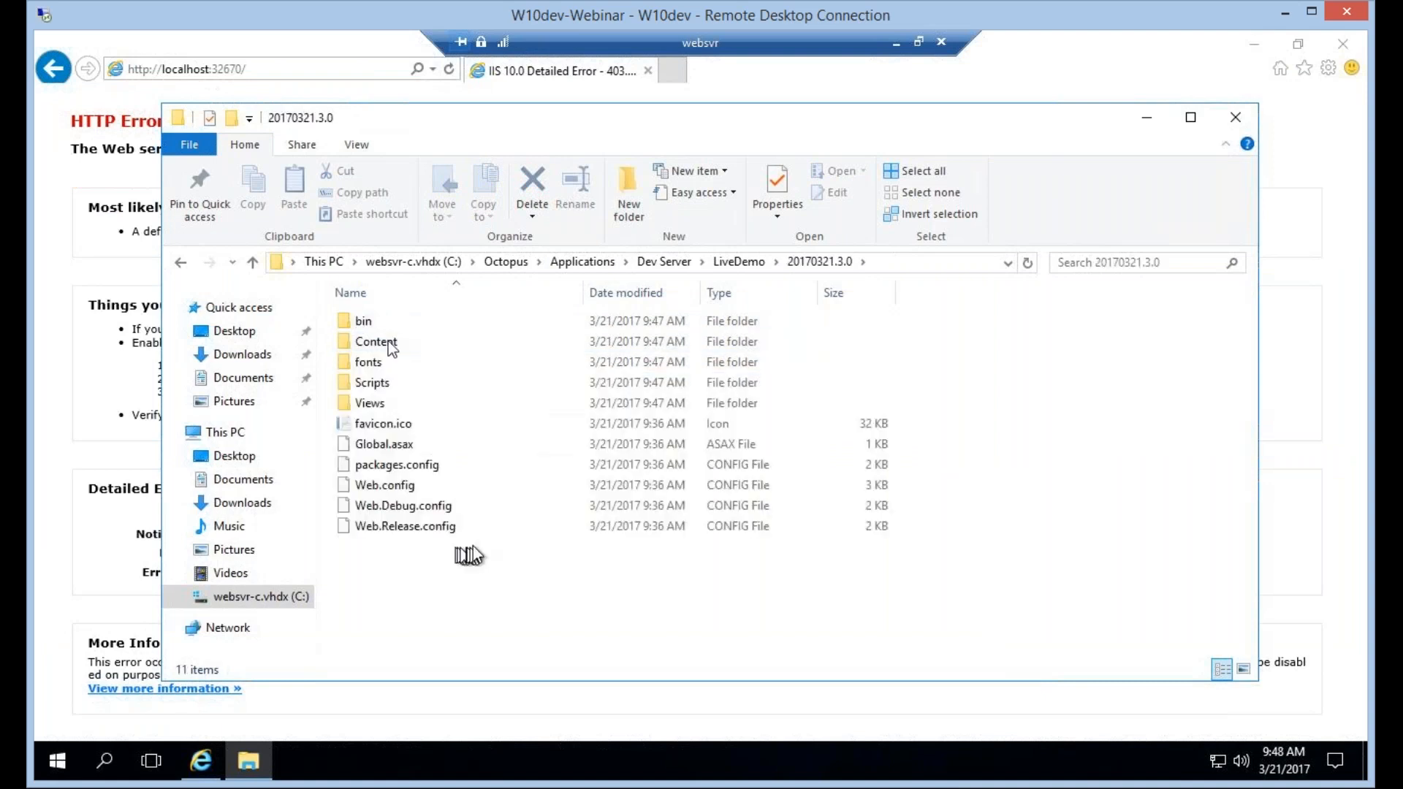
Examine the files in the bin folder of the deployed 20170321.3.0 package.
click(385, 320)
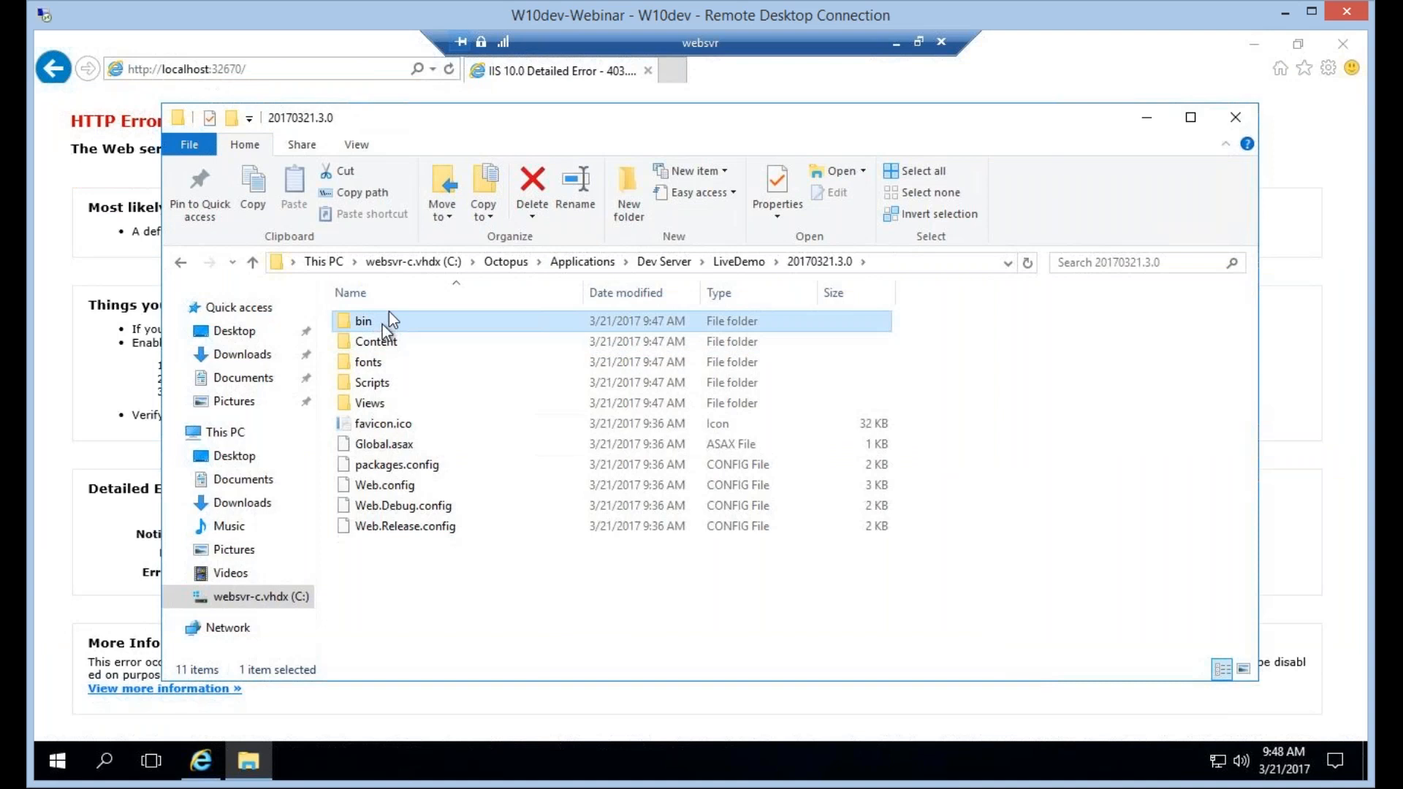
double_click(389, 316)
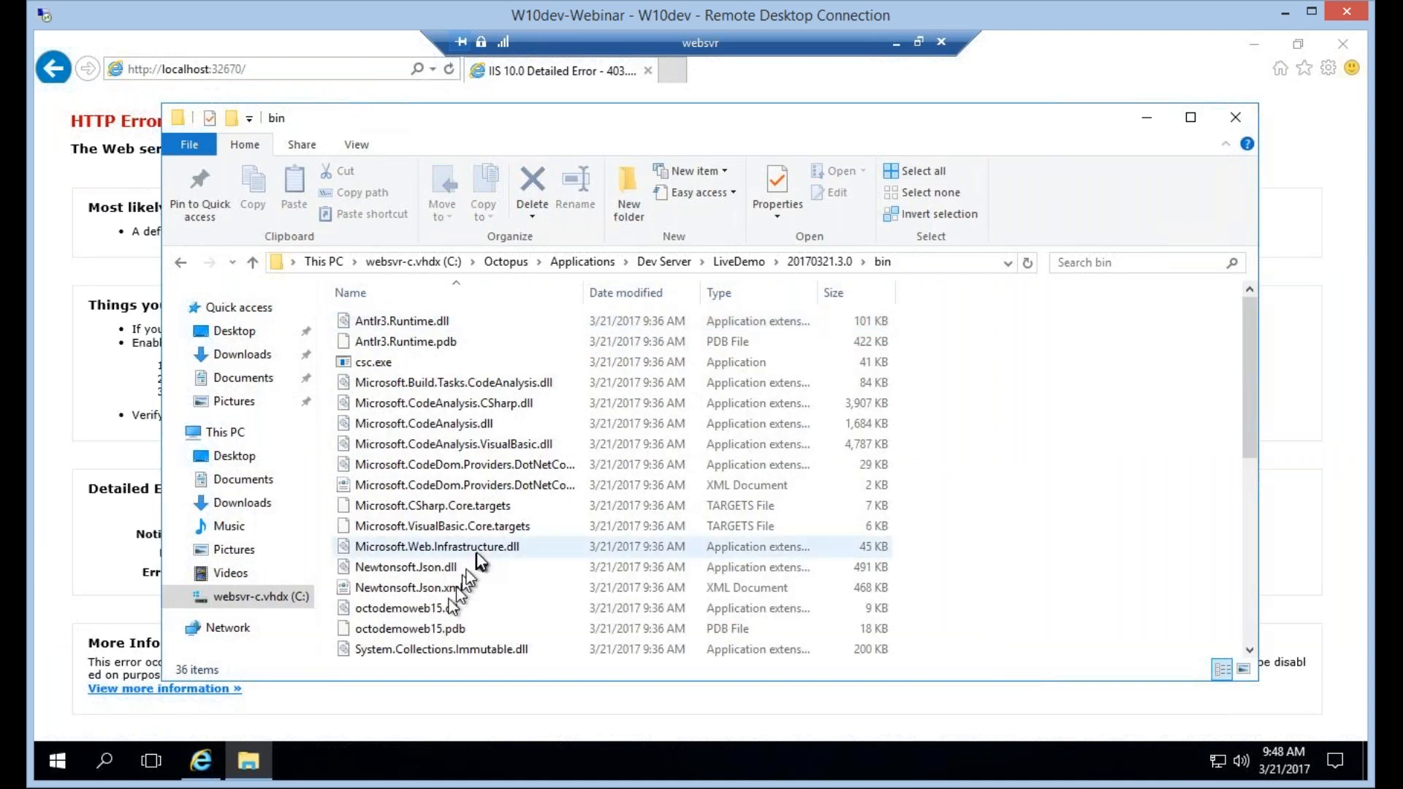
scroll(466, 568, down, 6)
scroll(478, 554, up, 6)
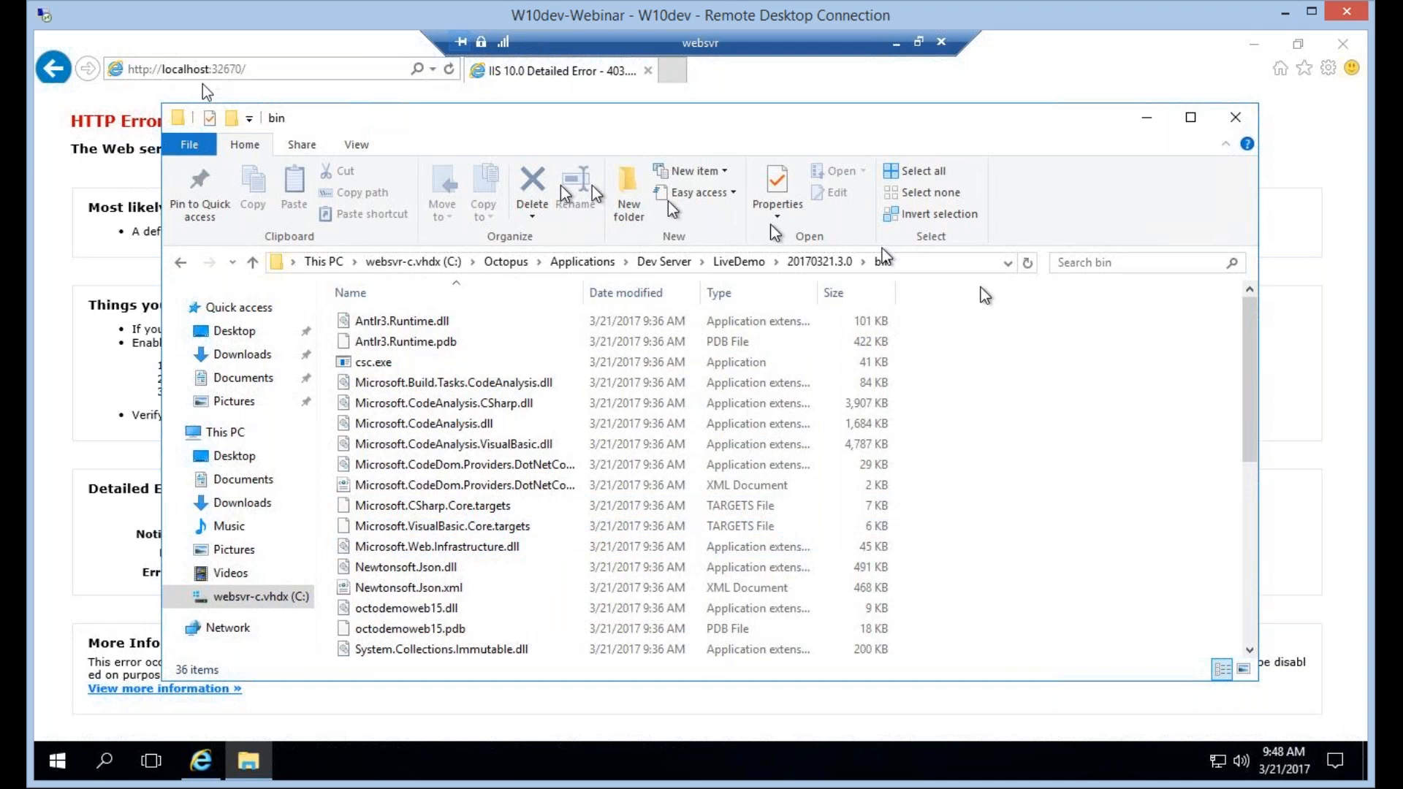
click(688, 96)
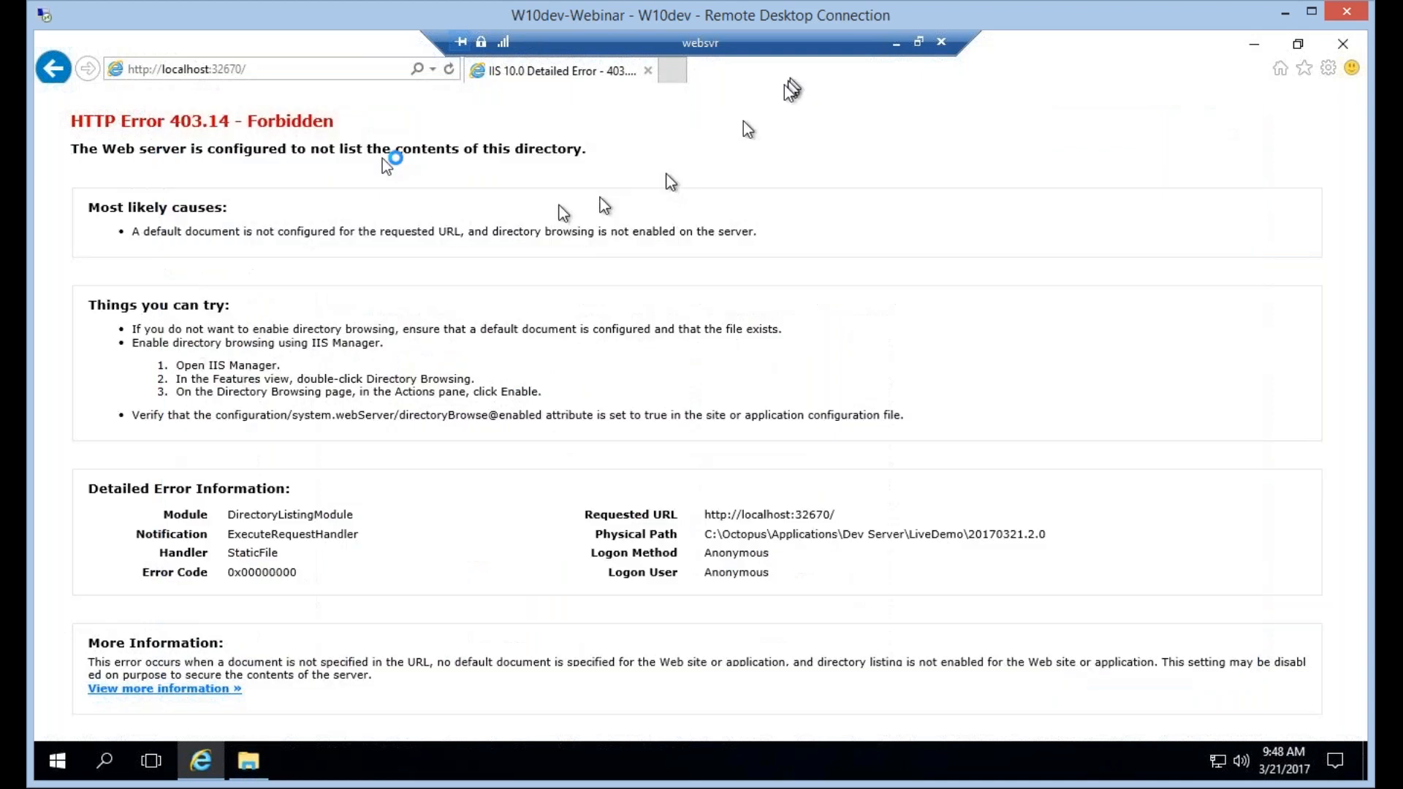
key(alt+Tab)
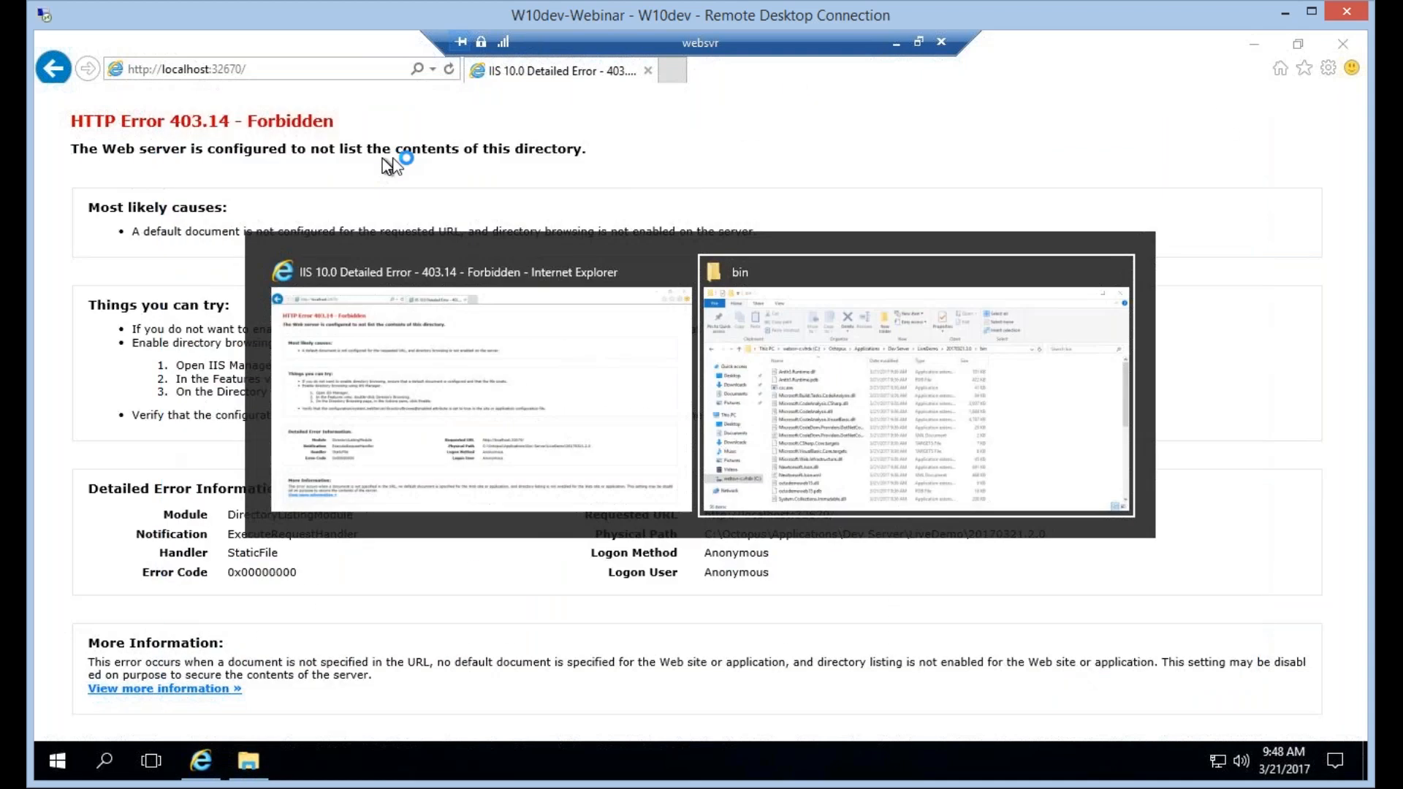
click(480, 479)
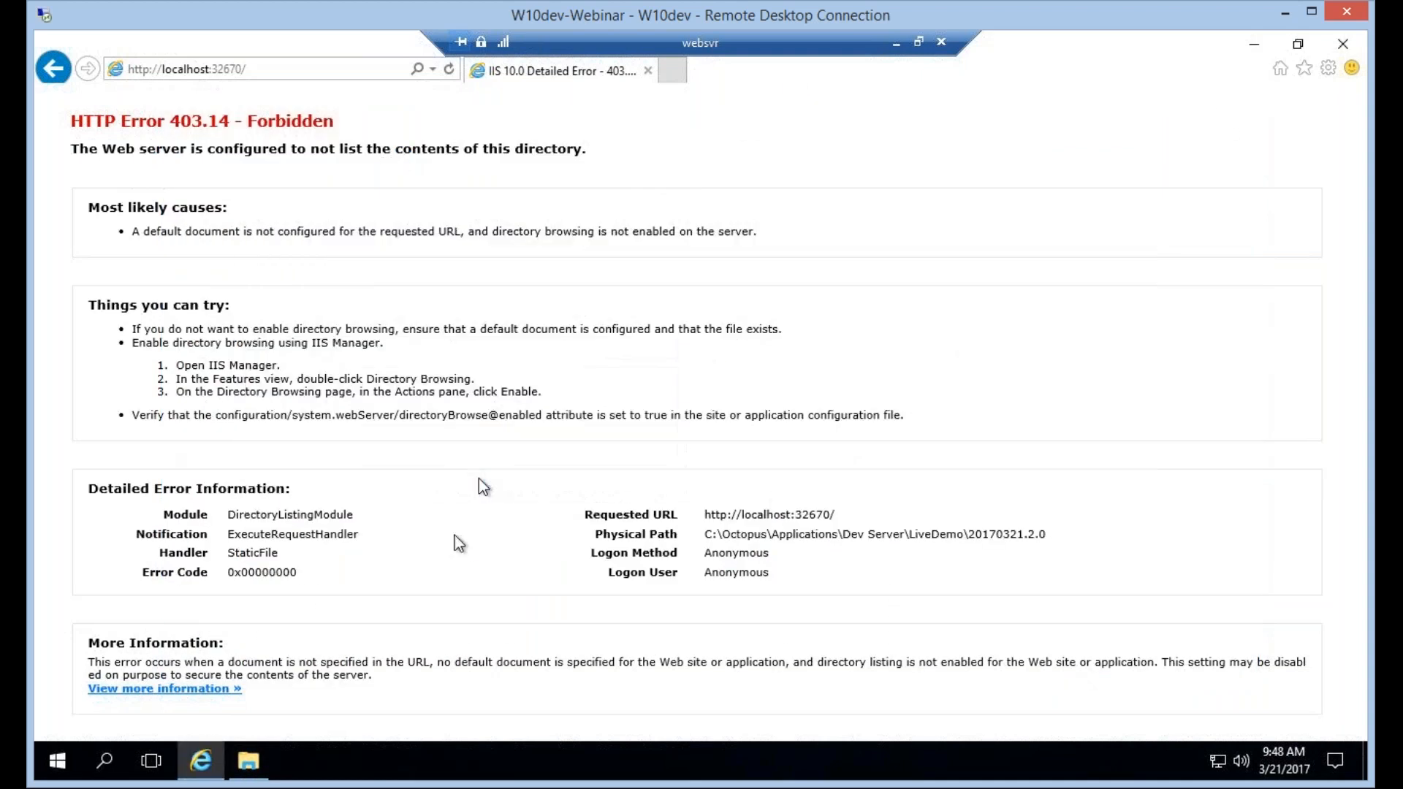
click(247, 761)
Leave the websvr session, return to build 20170321.3 in VSTS and open its CI Build definition for editing.
click(896, 42)
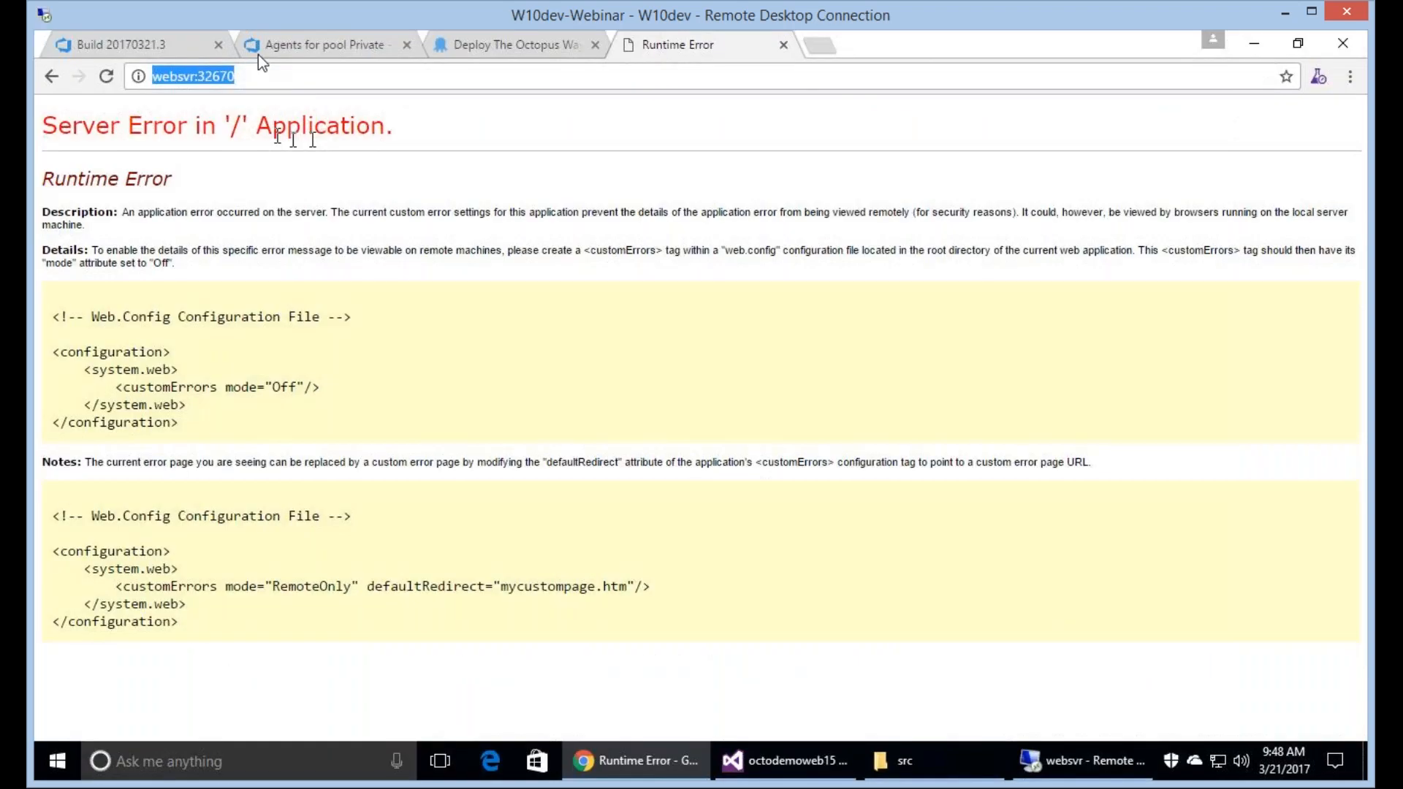
click(141, 43)
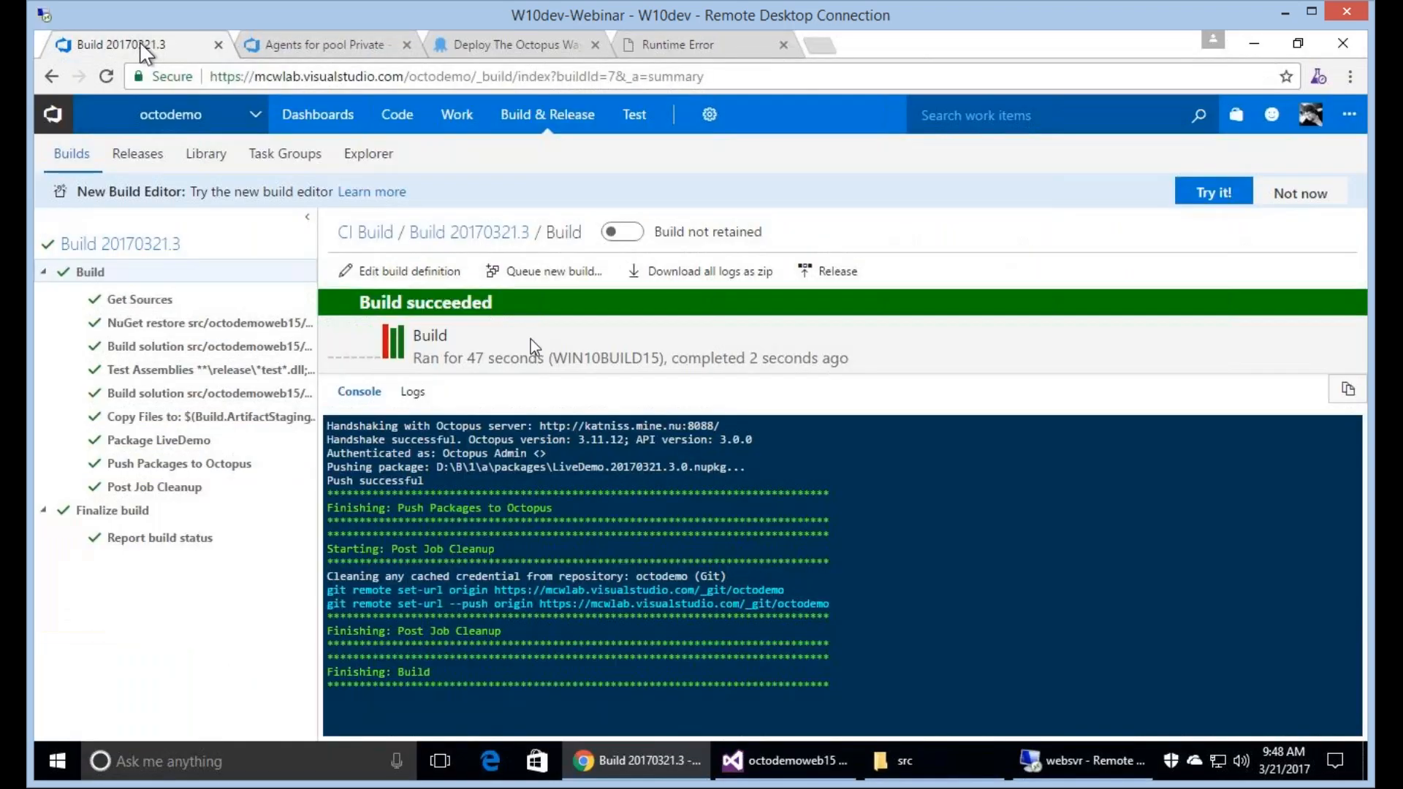
click(483, 236)
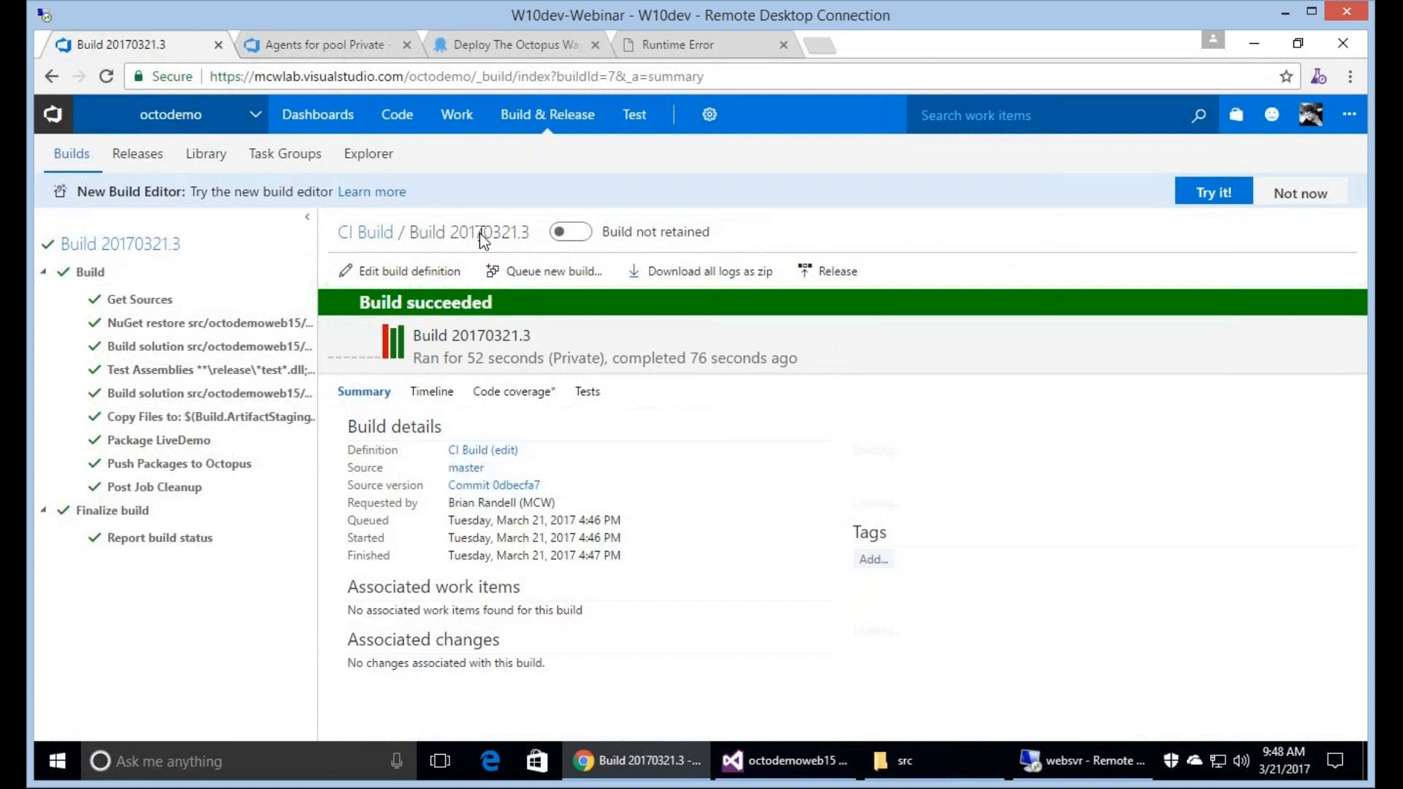
click(355, 235)
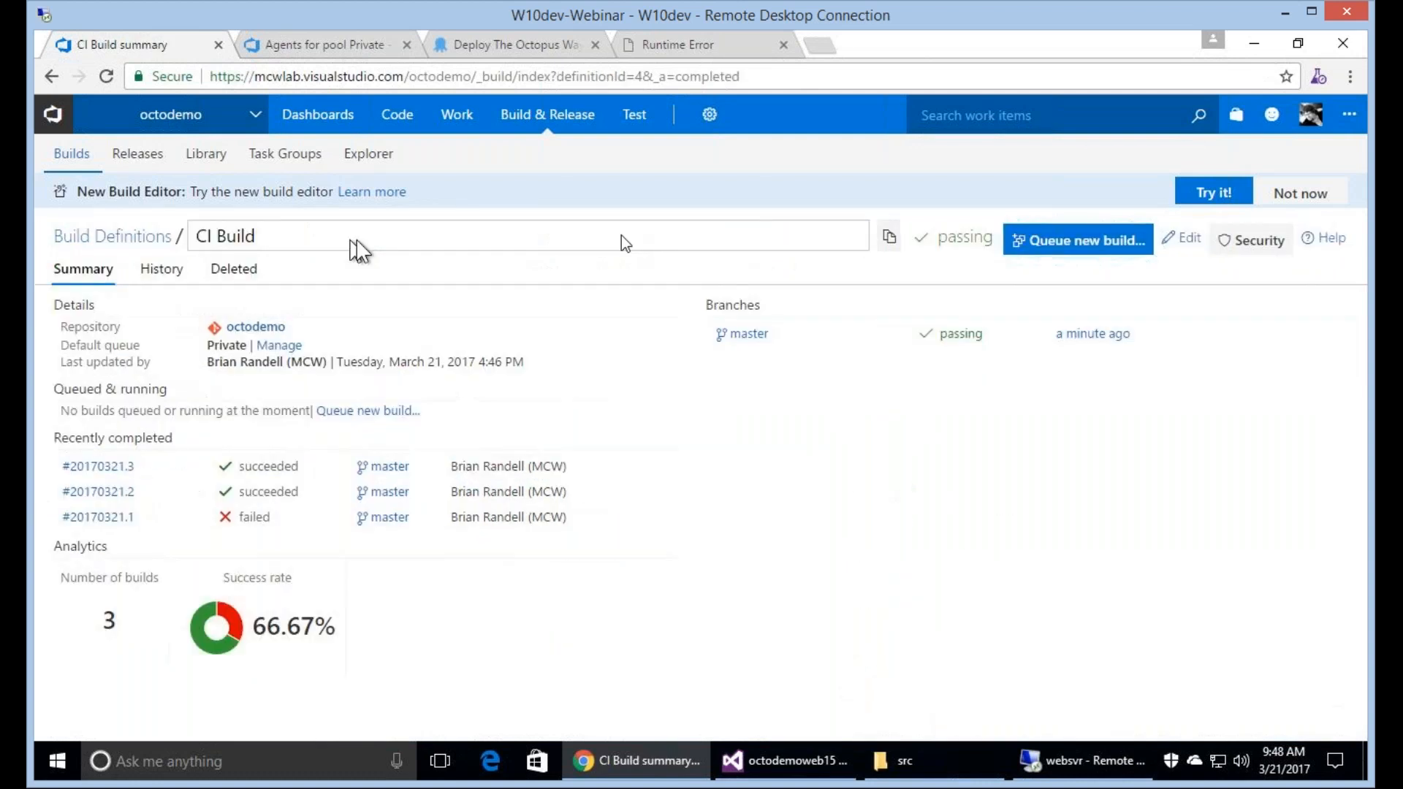
click(1181, 239)
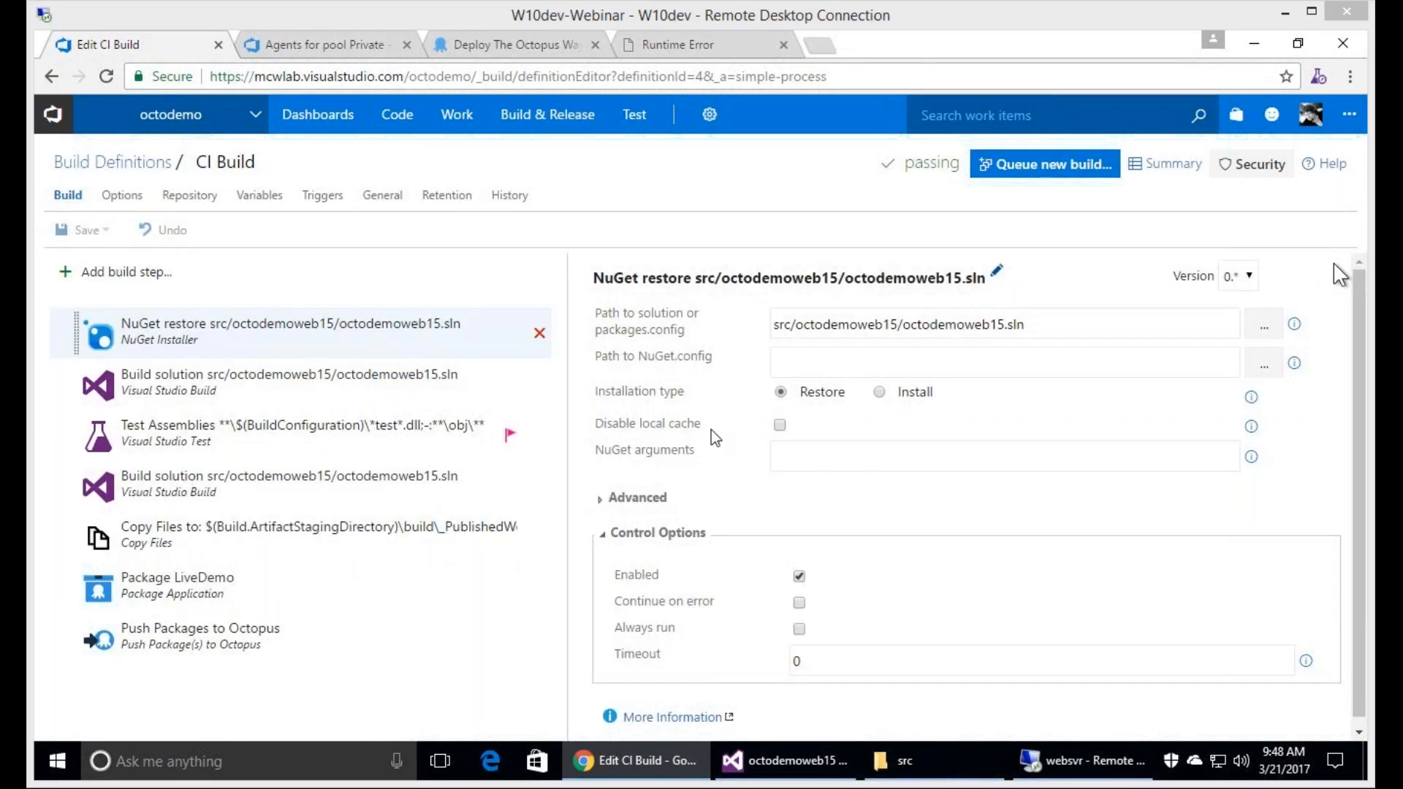
Set the Copy Files step's target folder to $(Build.ArtifactStagingDirectory)\build\_PublishedWebsites\octodemoweb15\bin\roslyn.
click(555, 488)
click(1180, 355)
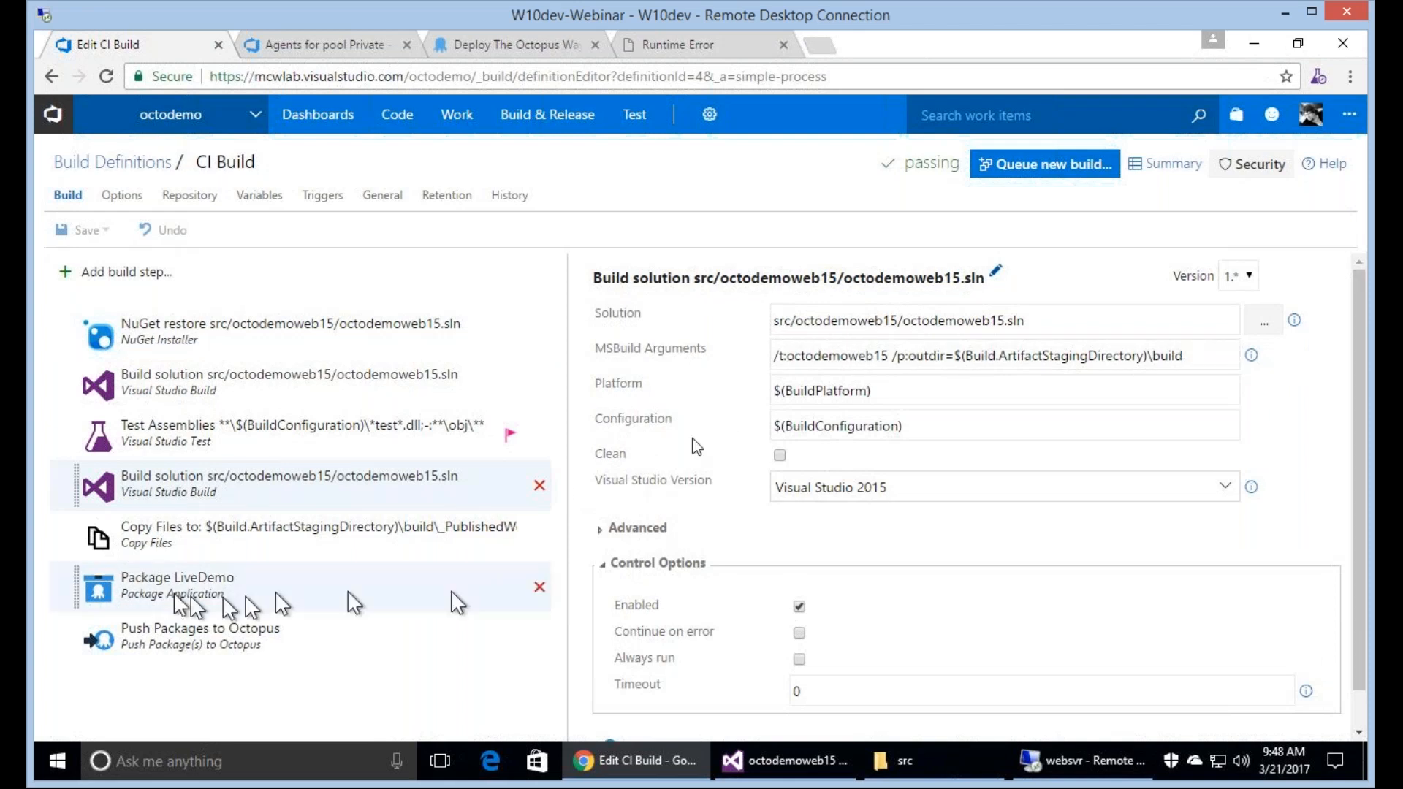
click(385, 529)
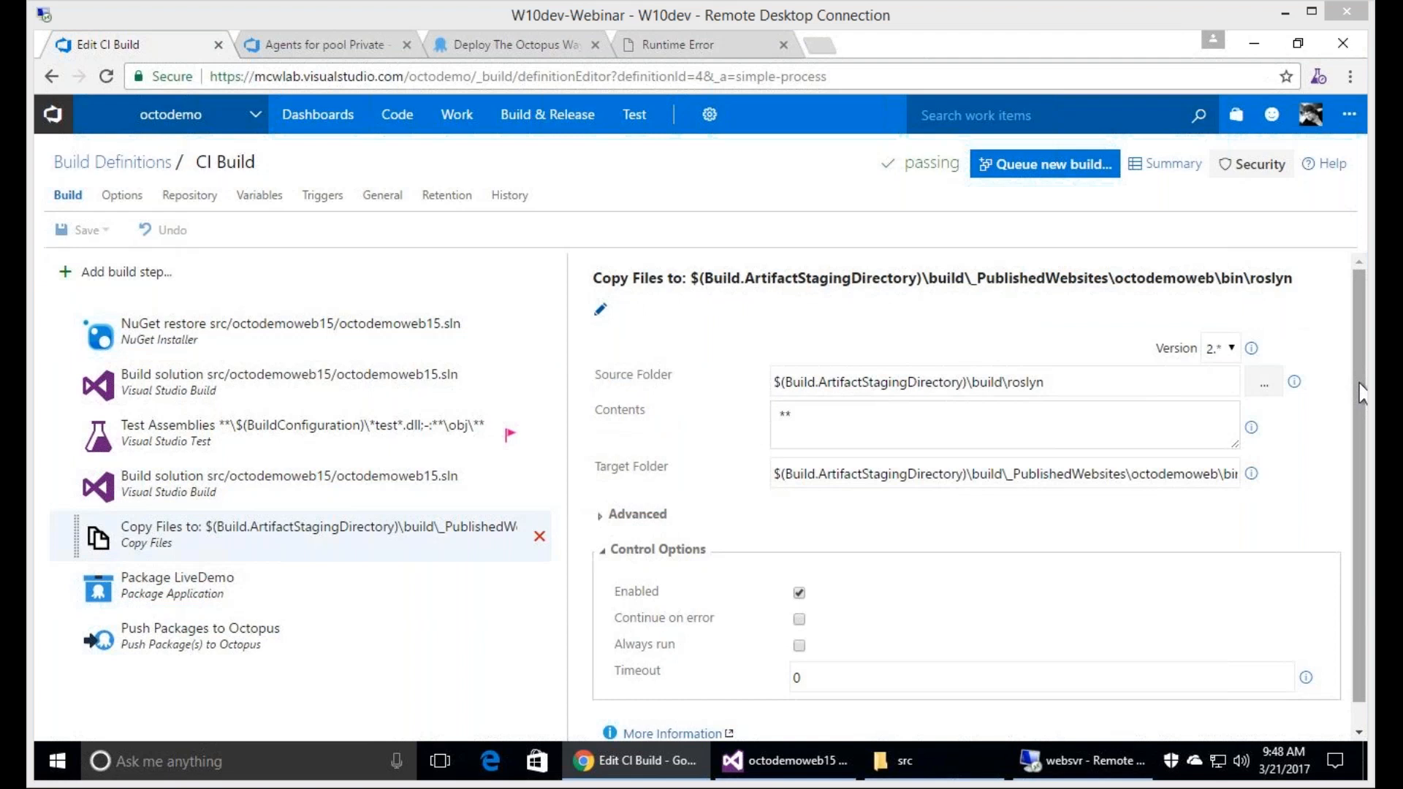
click(1217, 475)
text(15)
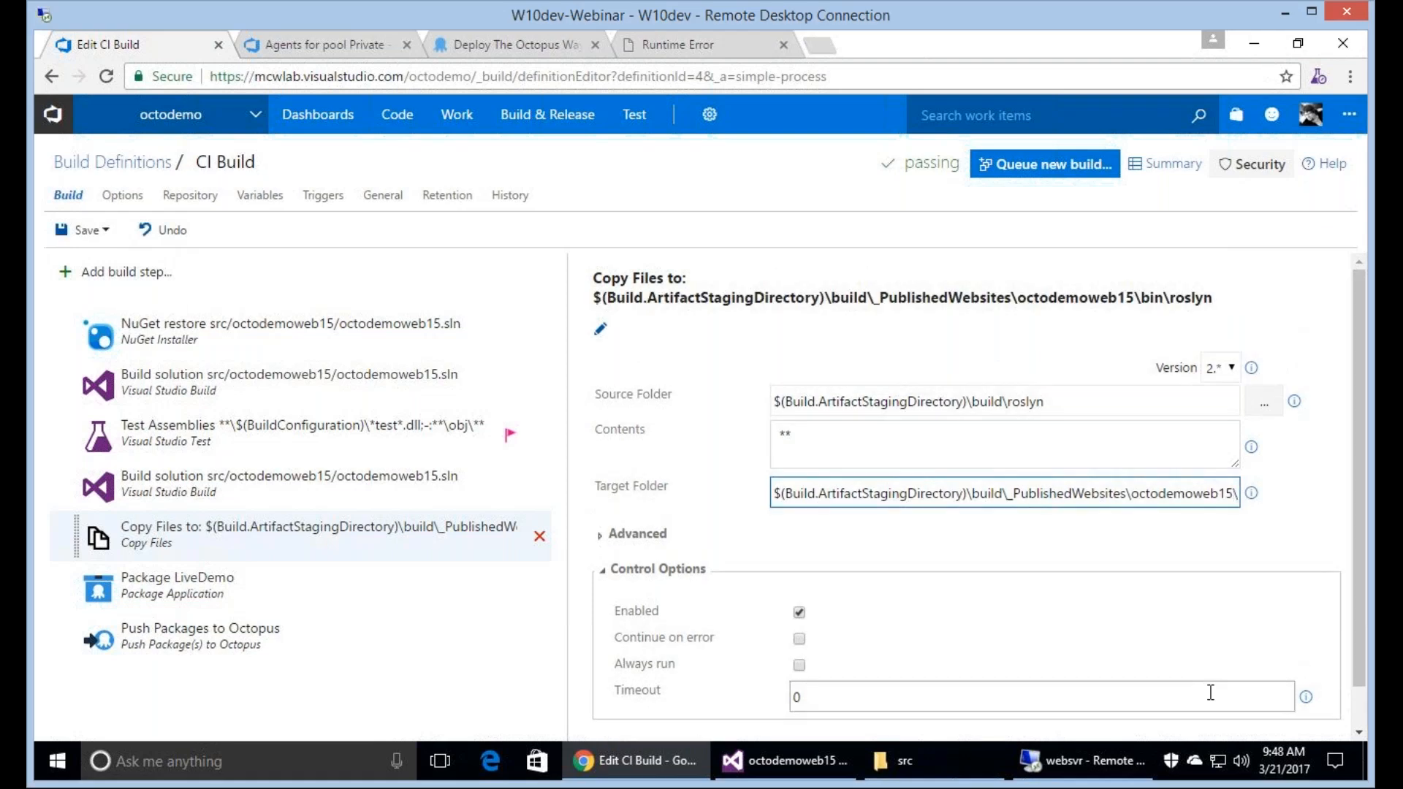
key(End)
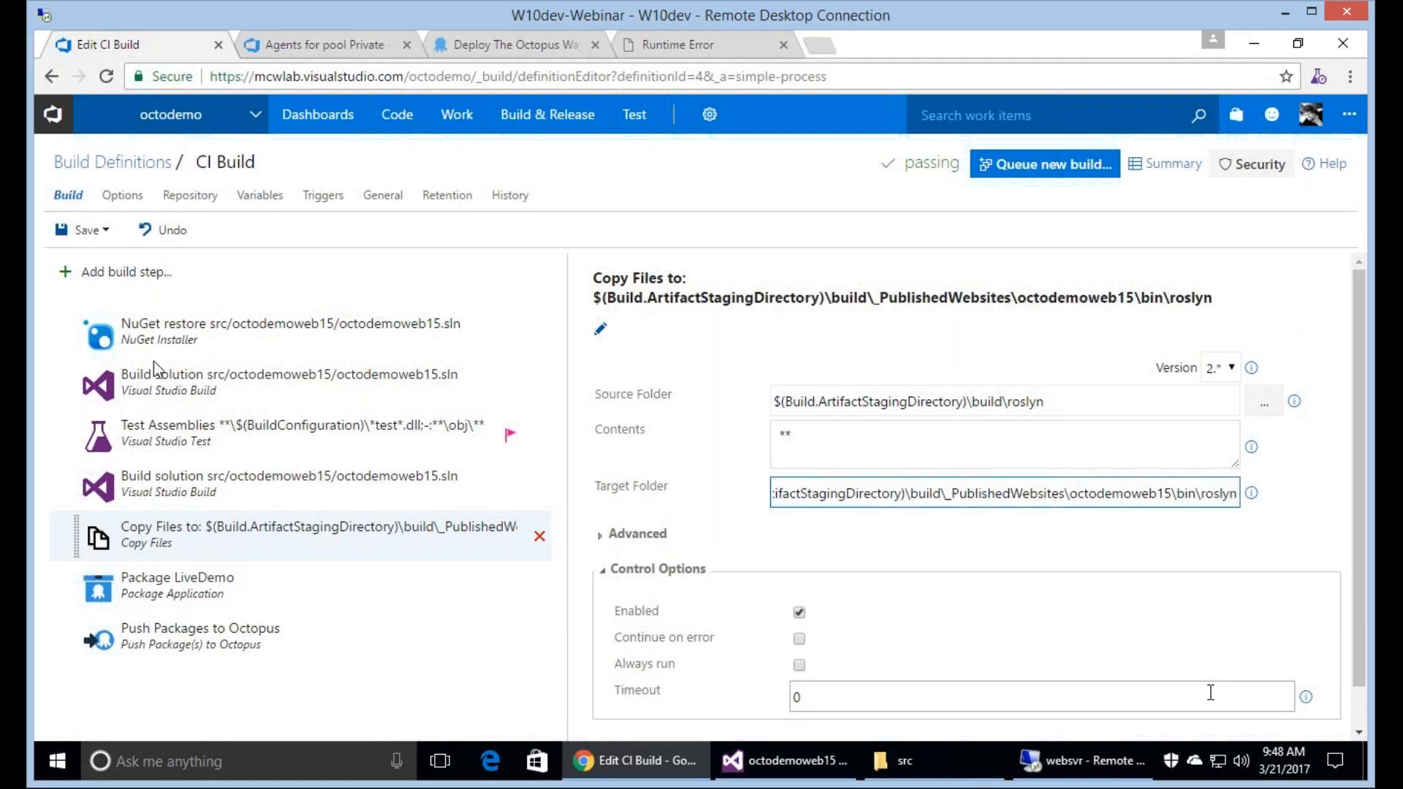
key(Home)
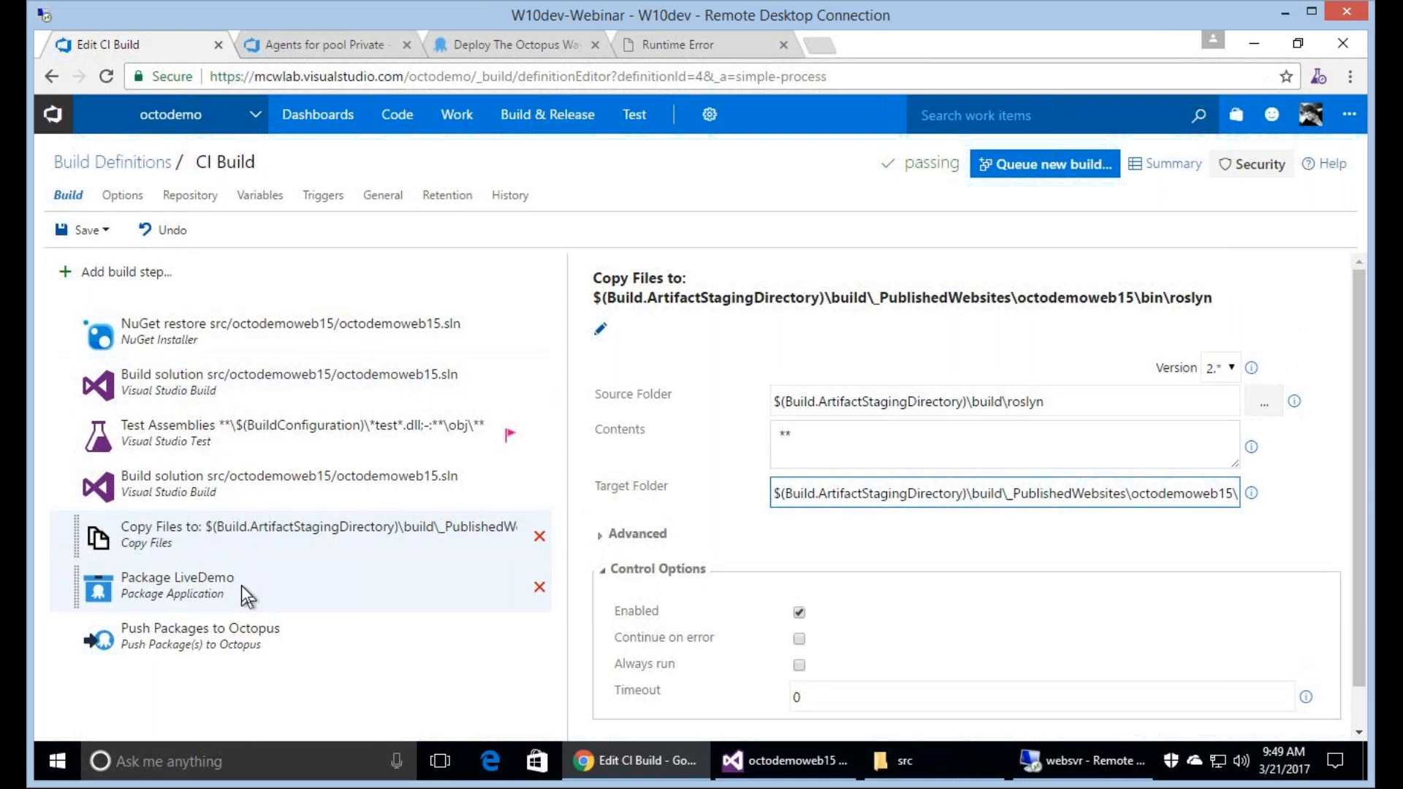
Check the Package LiveDemo step's paths and save the CI Build definition with the description "Fix build error caused by LNBK #3".
click(242, 586)
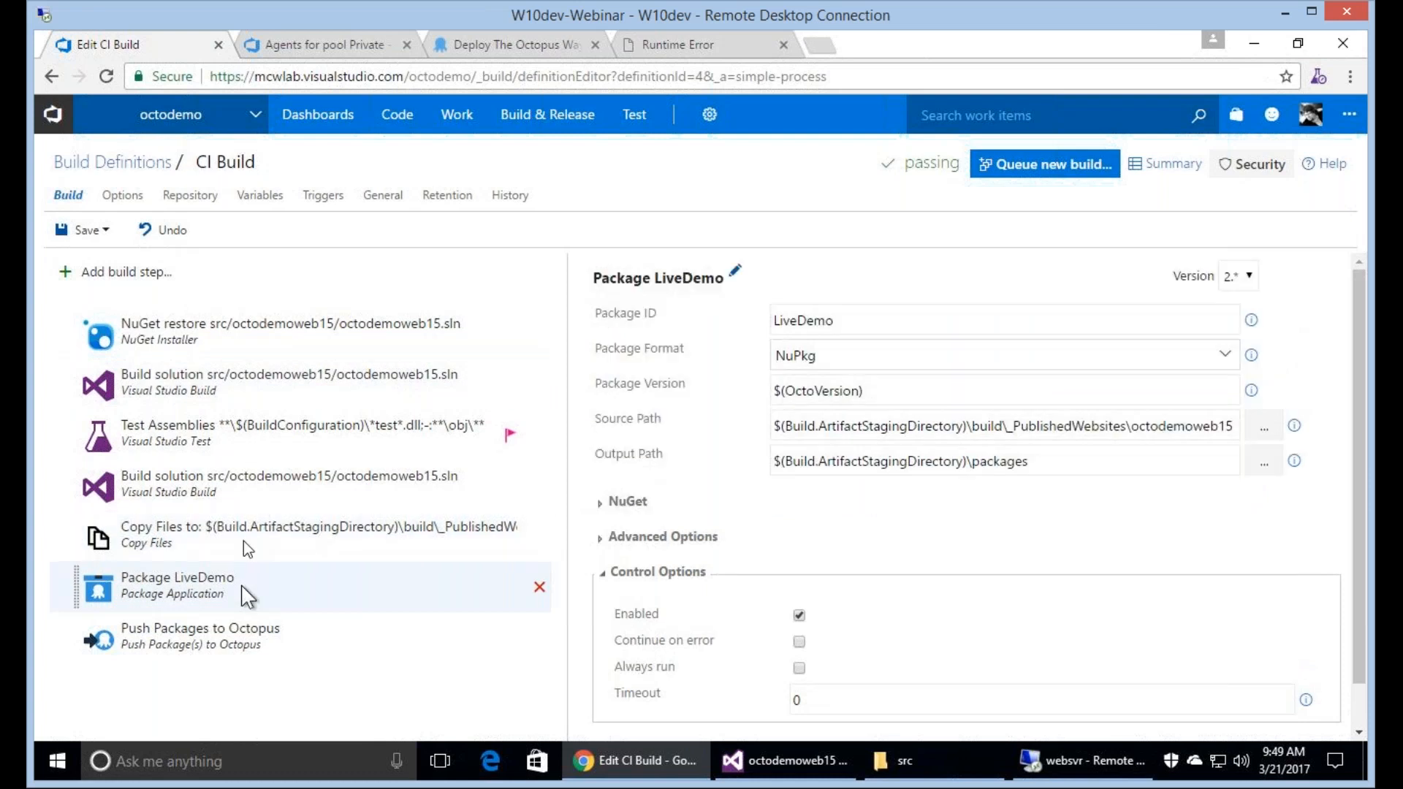
click(244, 541)
click(86, 230)
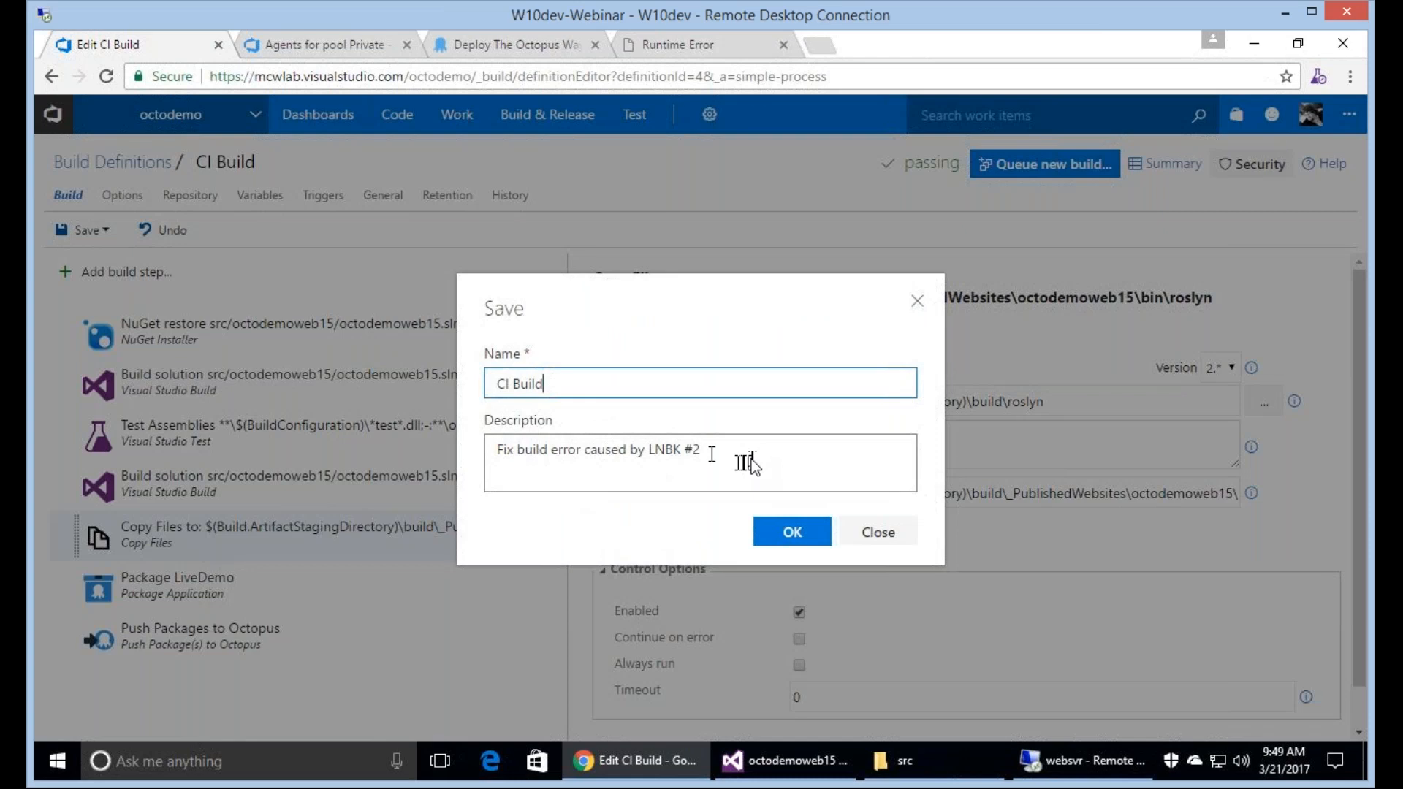
click(753, 459)
key(BackSpace)
text(3)
key(Return)
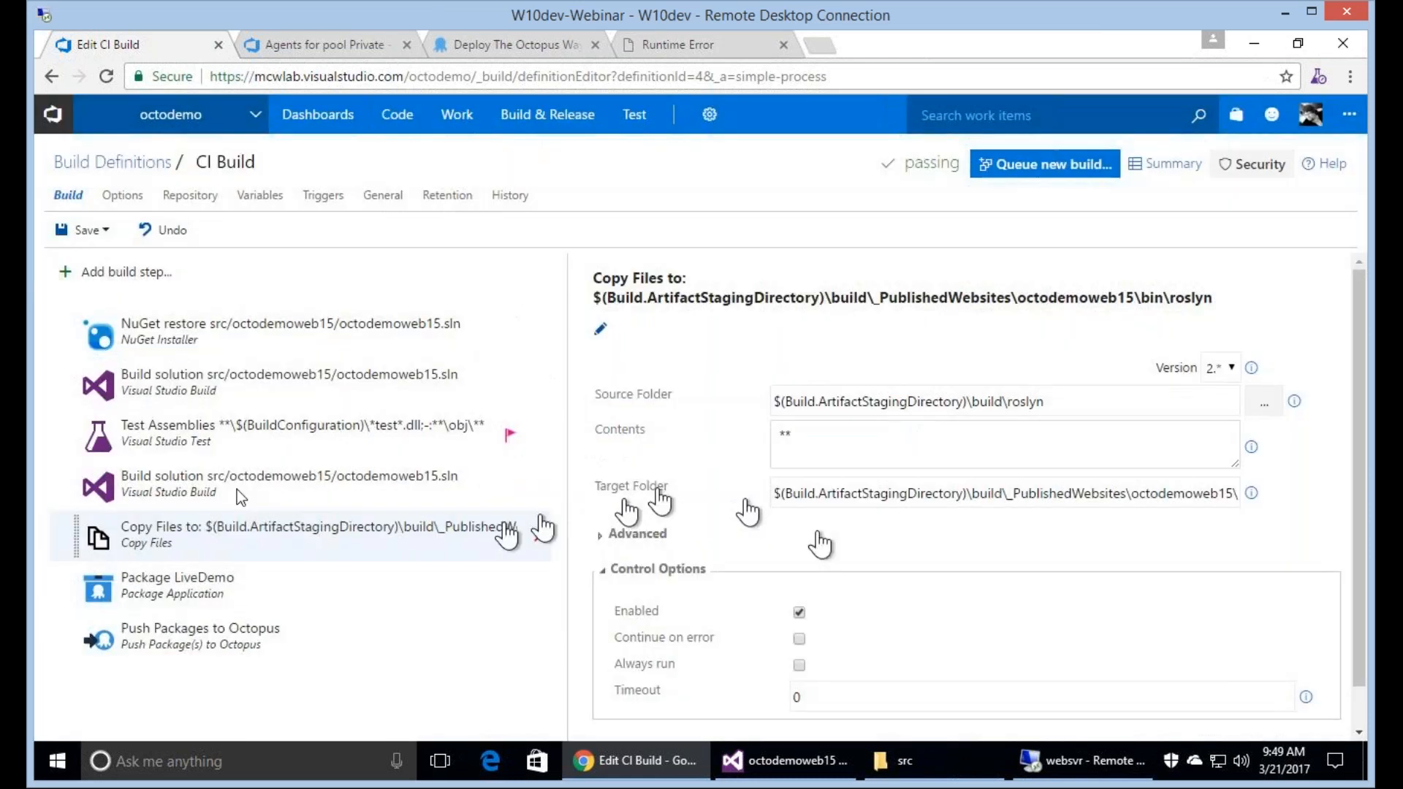
Add the Create Octopus Release and Deploy Octopus Release tasks to the CI Build definition.
click(120, 276)
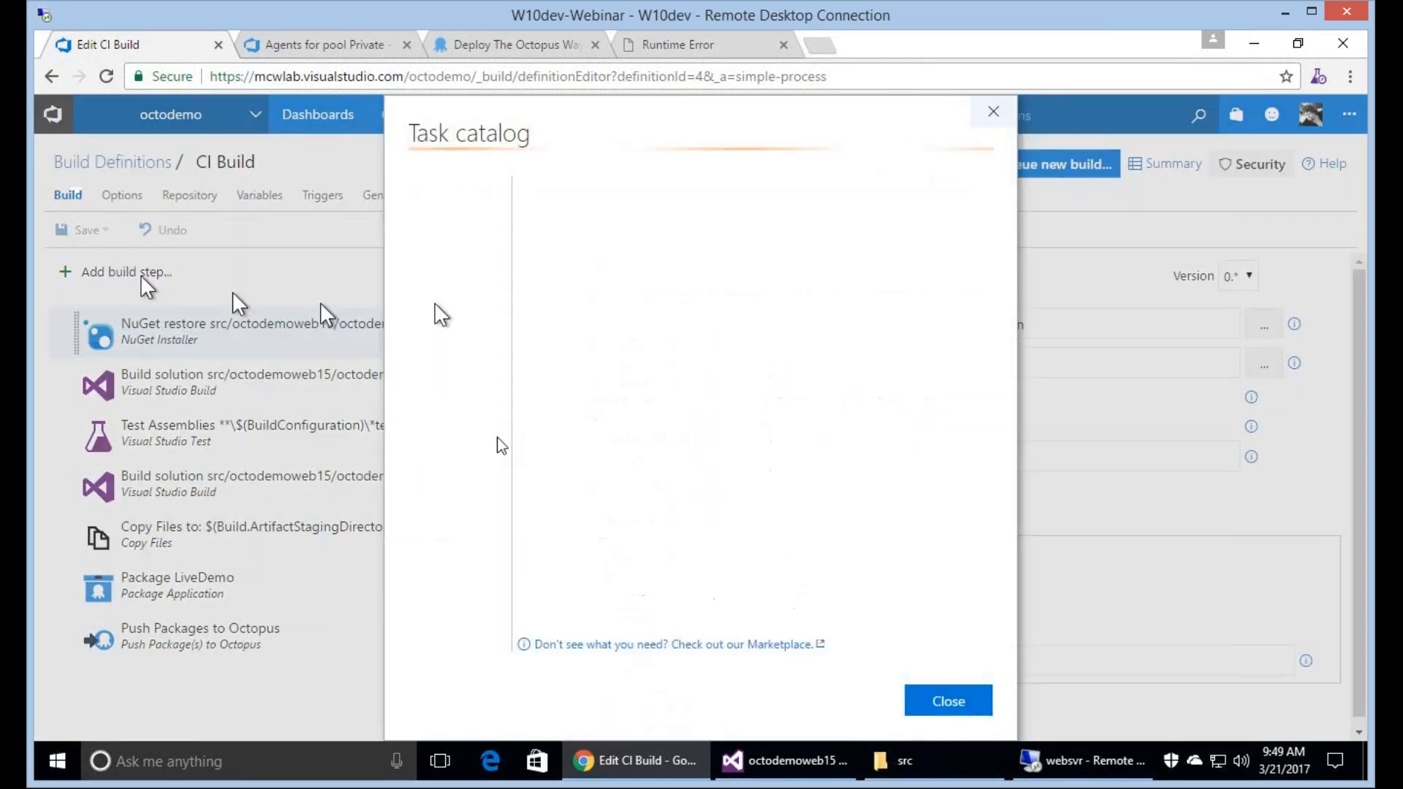
click(437, 322)
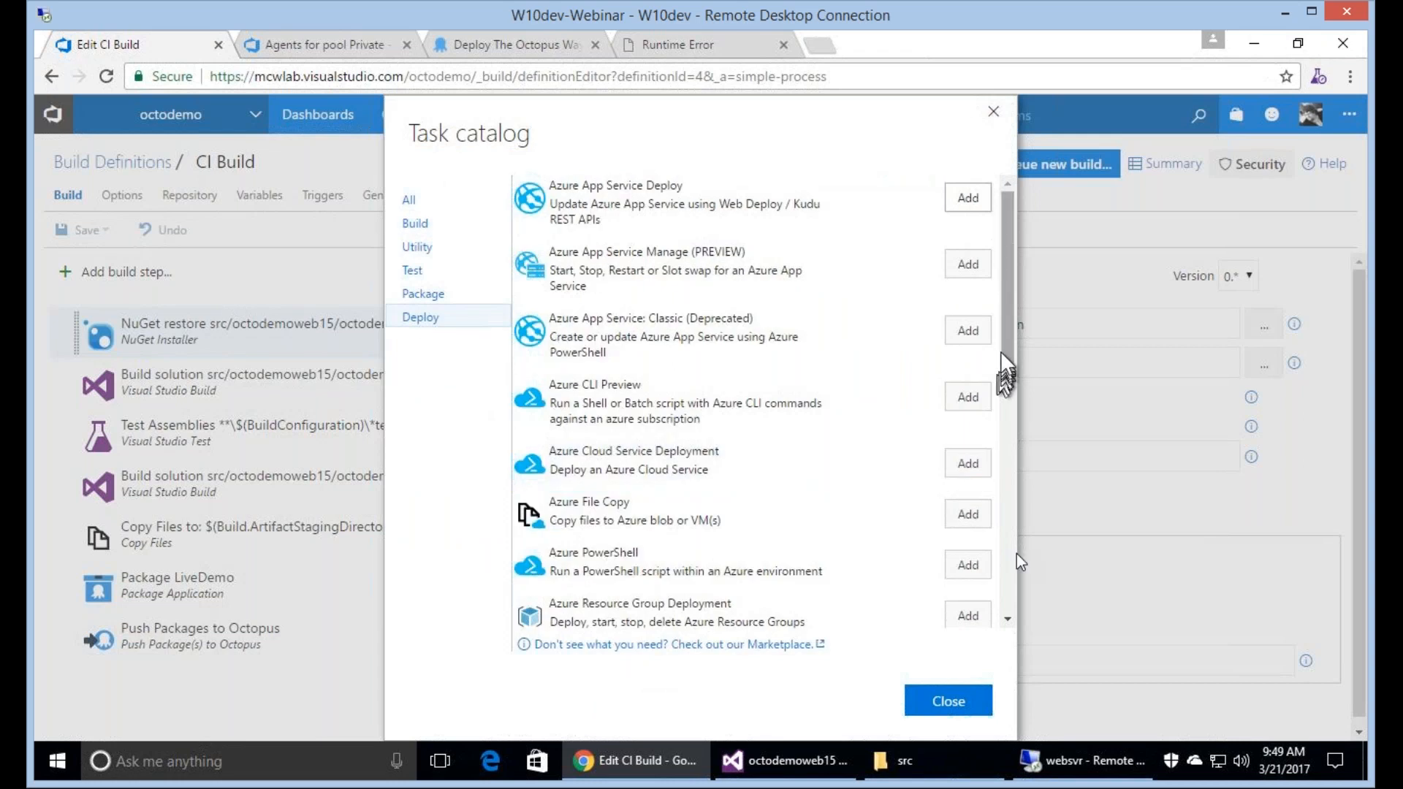
scroll(595, 336, down, 10)
scroll(595, 336, down, 1)
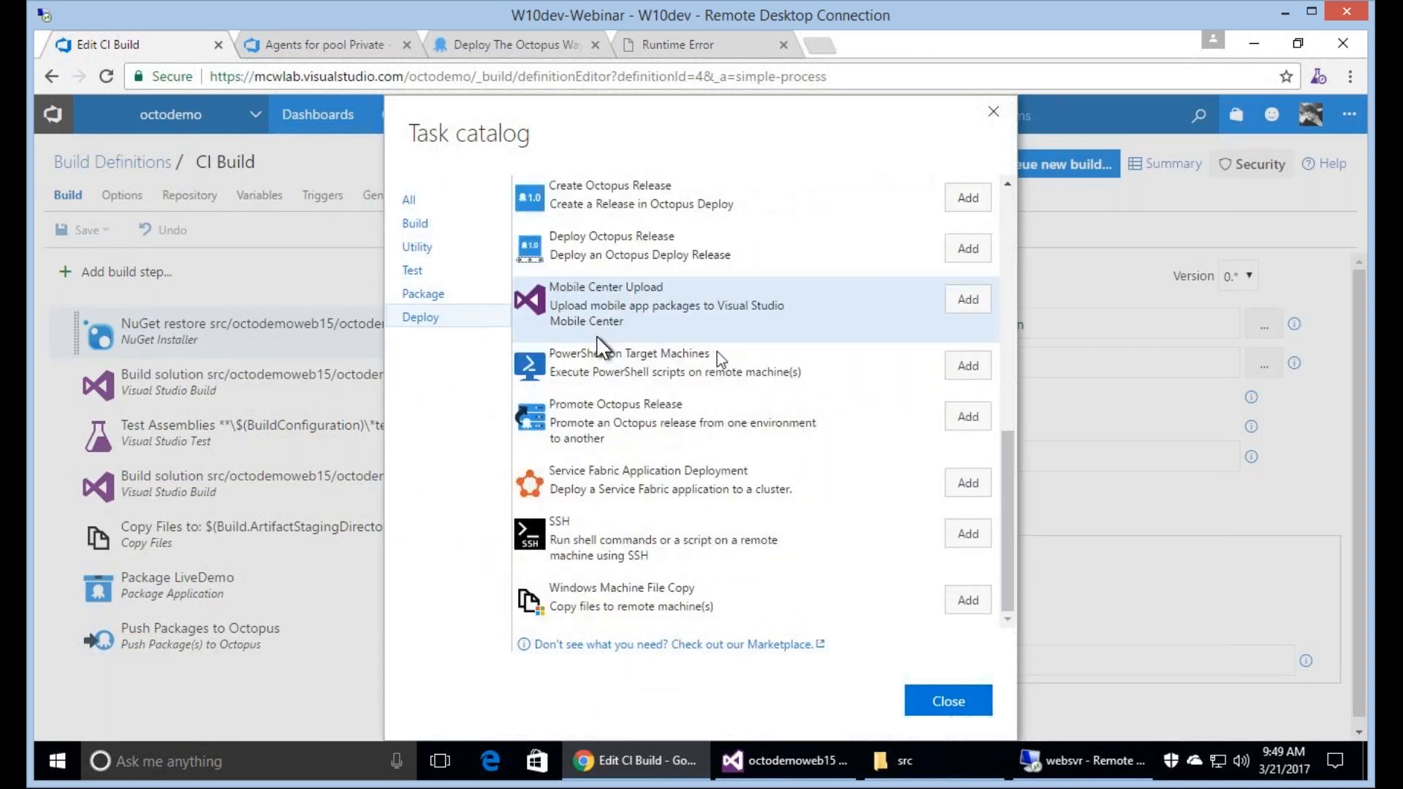
scroll(597, 338, up, 3)
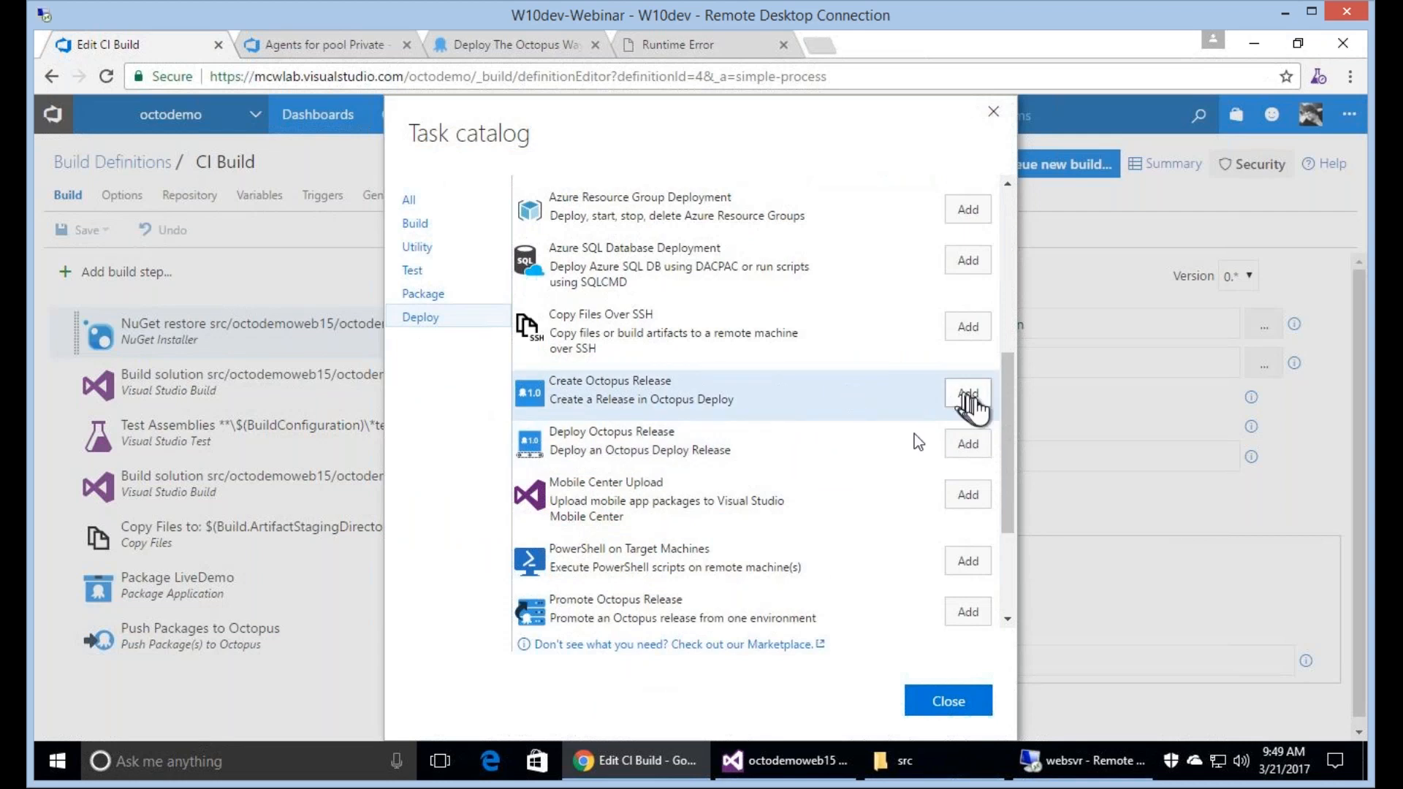
click(969, 394)
click(968, 443)
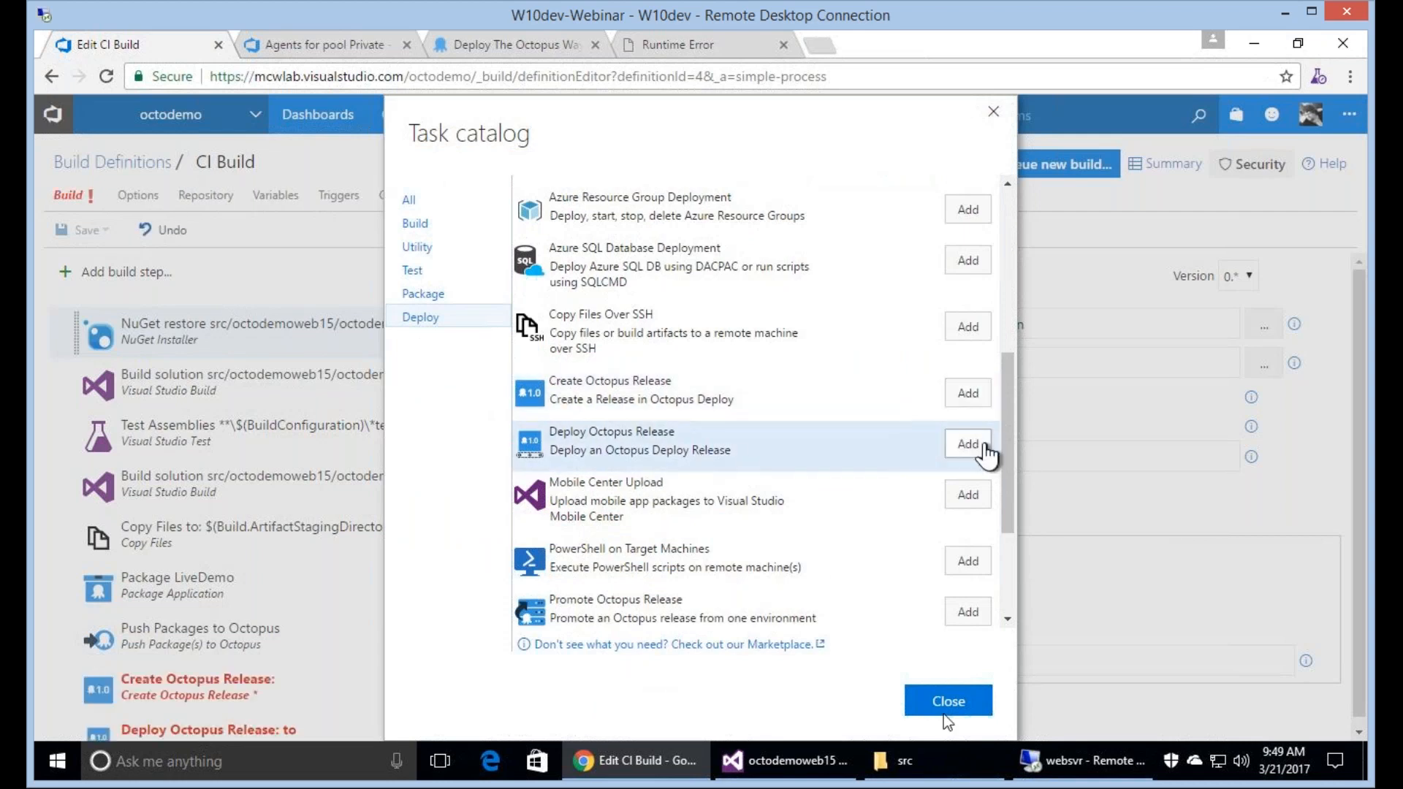
click(948, 701)
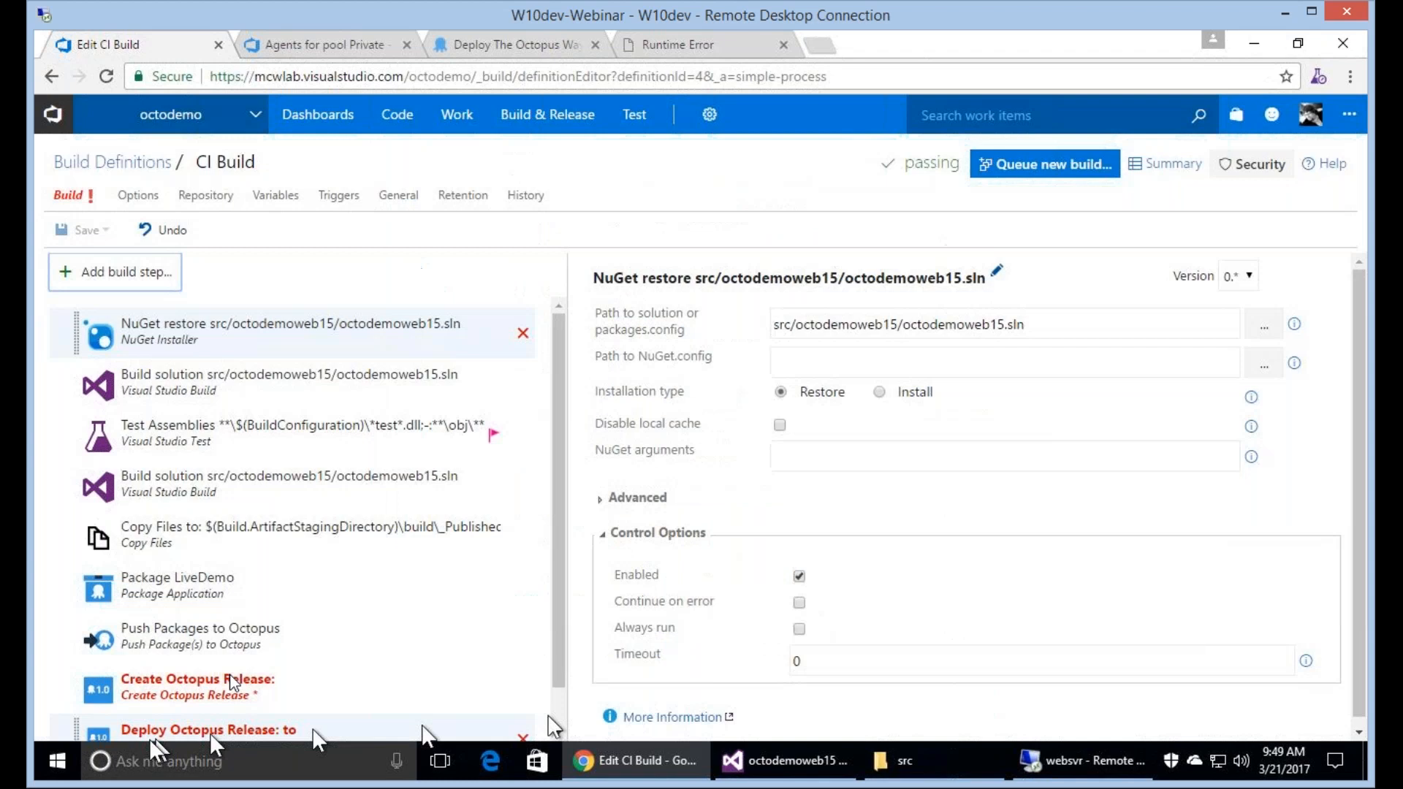
Set the Create Octopus Release step to the octodemo domain server and the project The Octopus Way.
click(231, 683)
click(1163, 318)
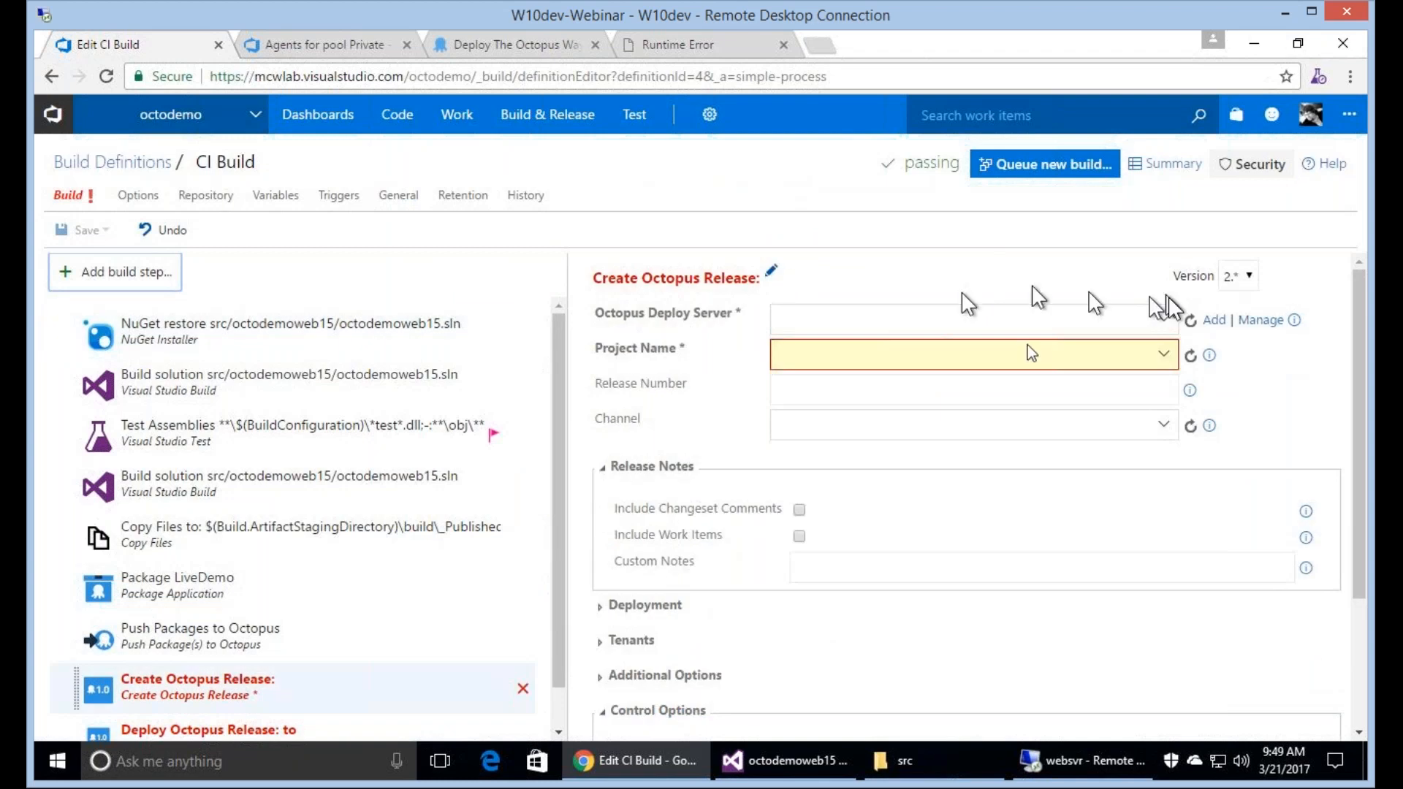
click(1153, 351)
click(1163, 357)
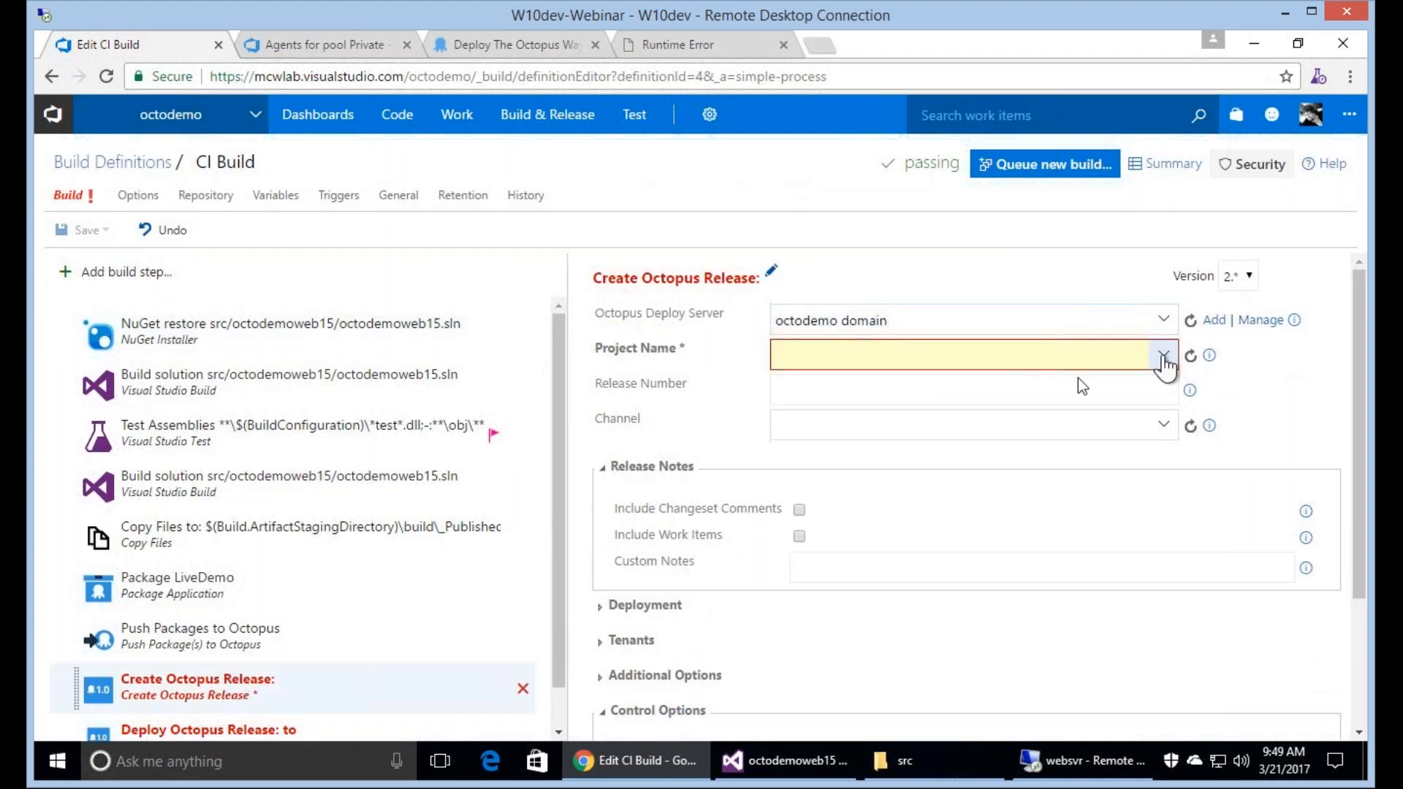
click(954, 388)
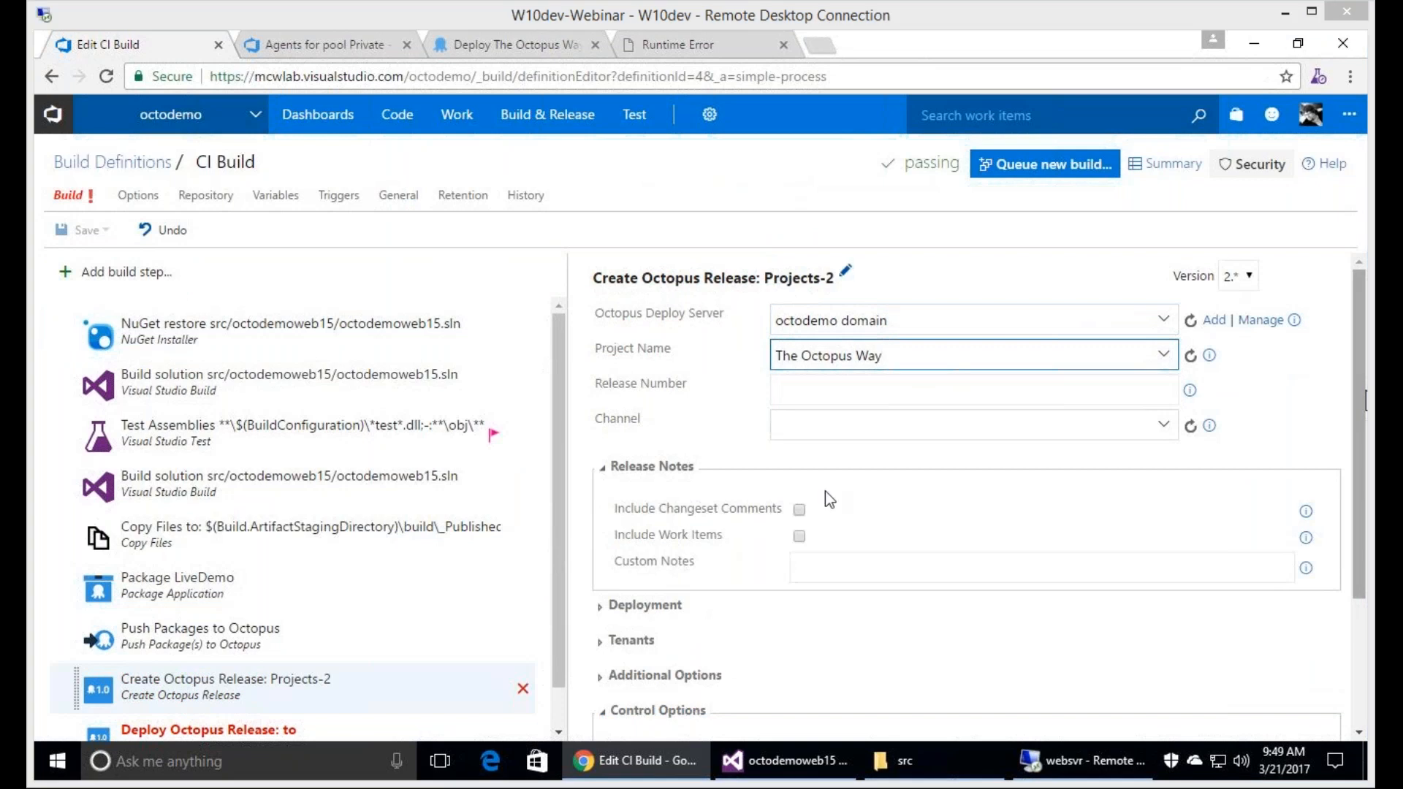
Include changeset comments and work items in the release notes and enter a short custom note.
click(800, 510)
click(800, 538)
click(827, 570)
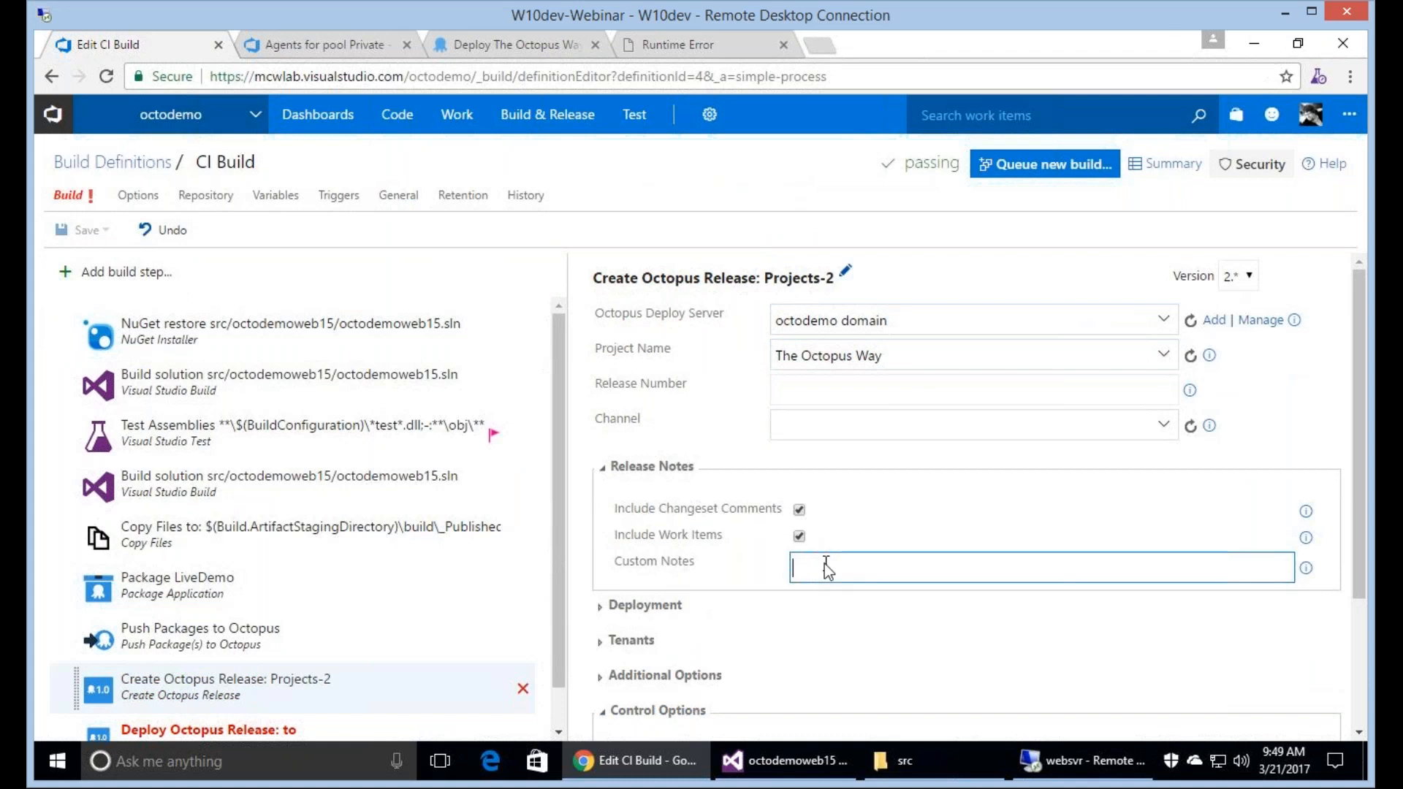
text(Brian was here!)
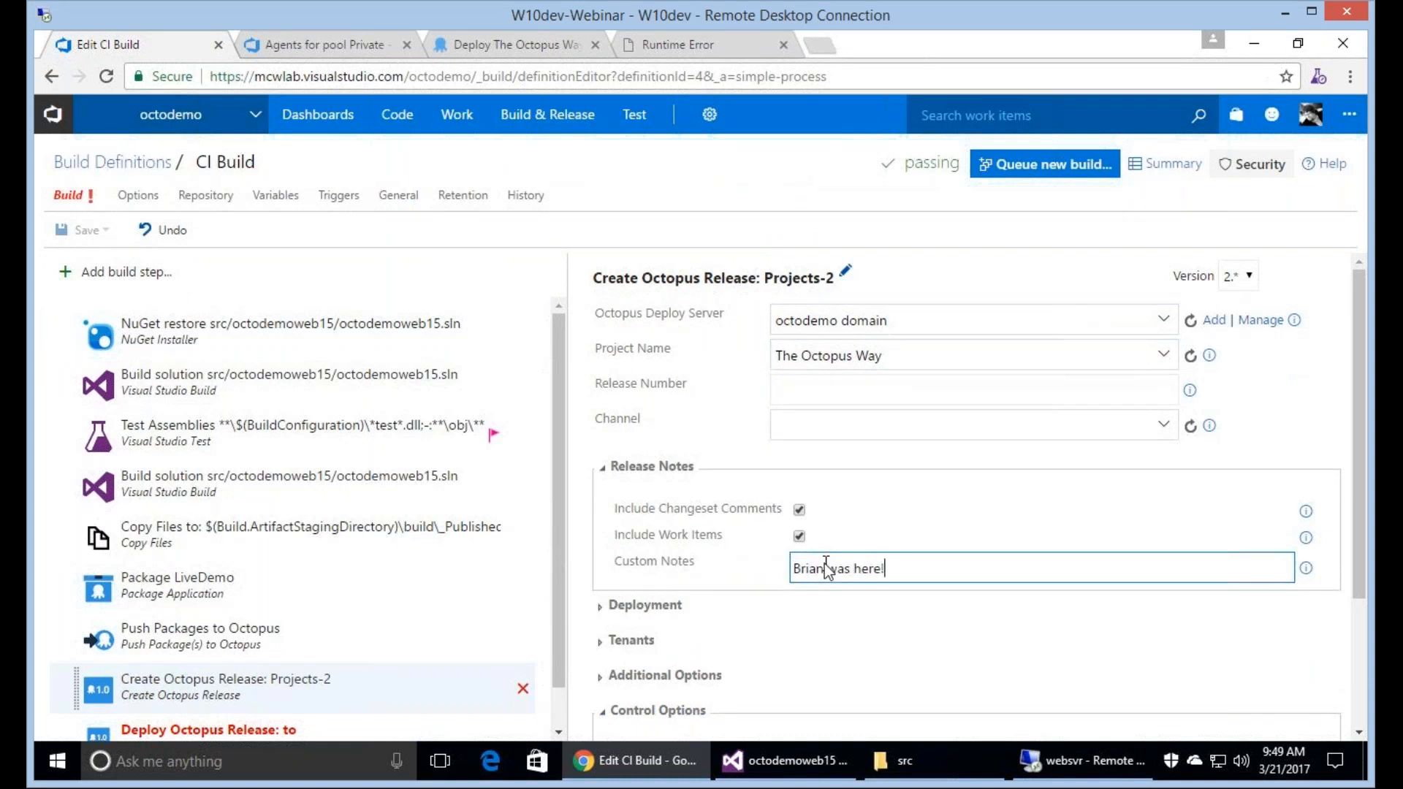
Configure the Deploy Octopus Release step with server octodemo domain, project The Octopus Way and environment Dev Server.
click(269, 727)
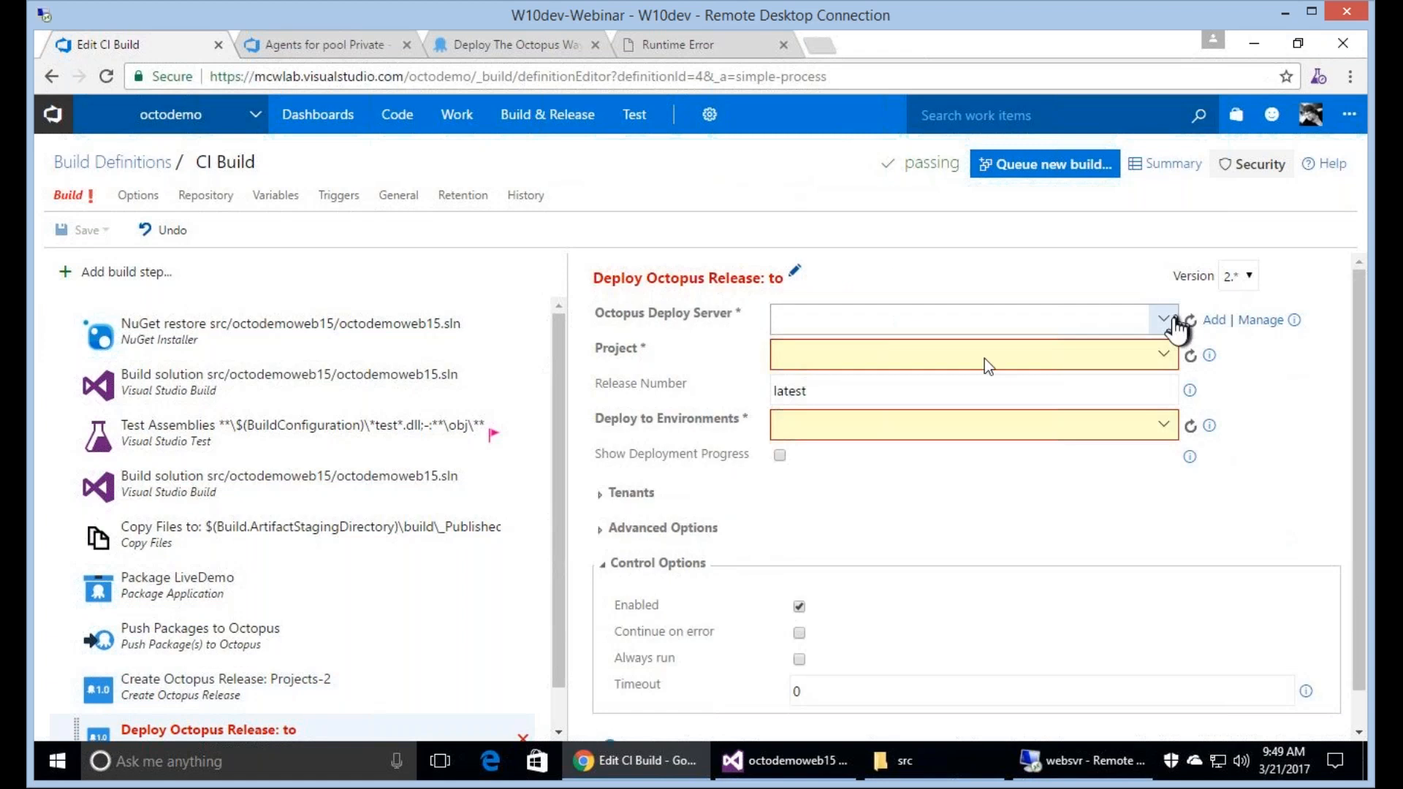
click(1170, 319)
click(993, 354)
click(1165, 354)
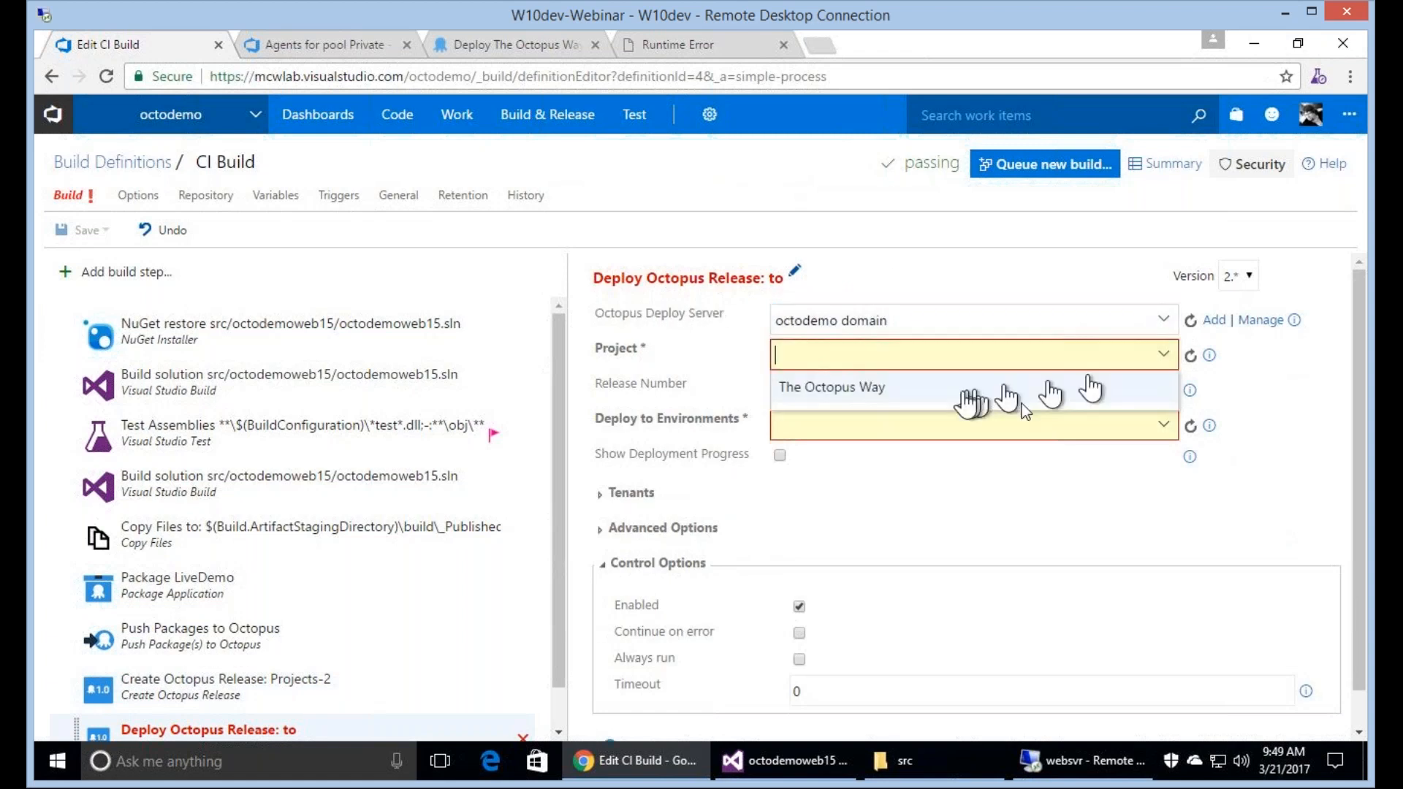
click(969, 390)
click(1151, 433)
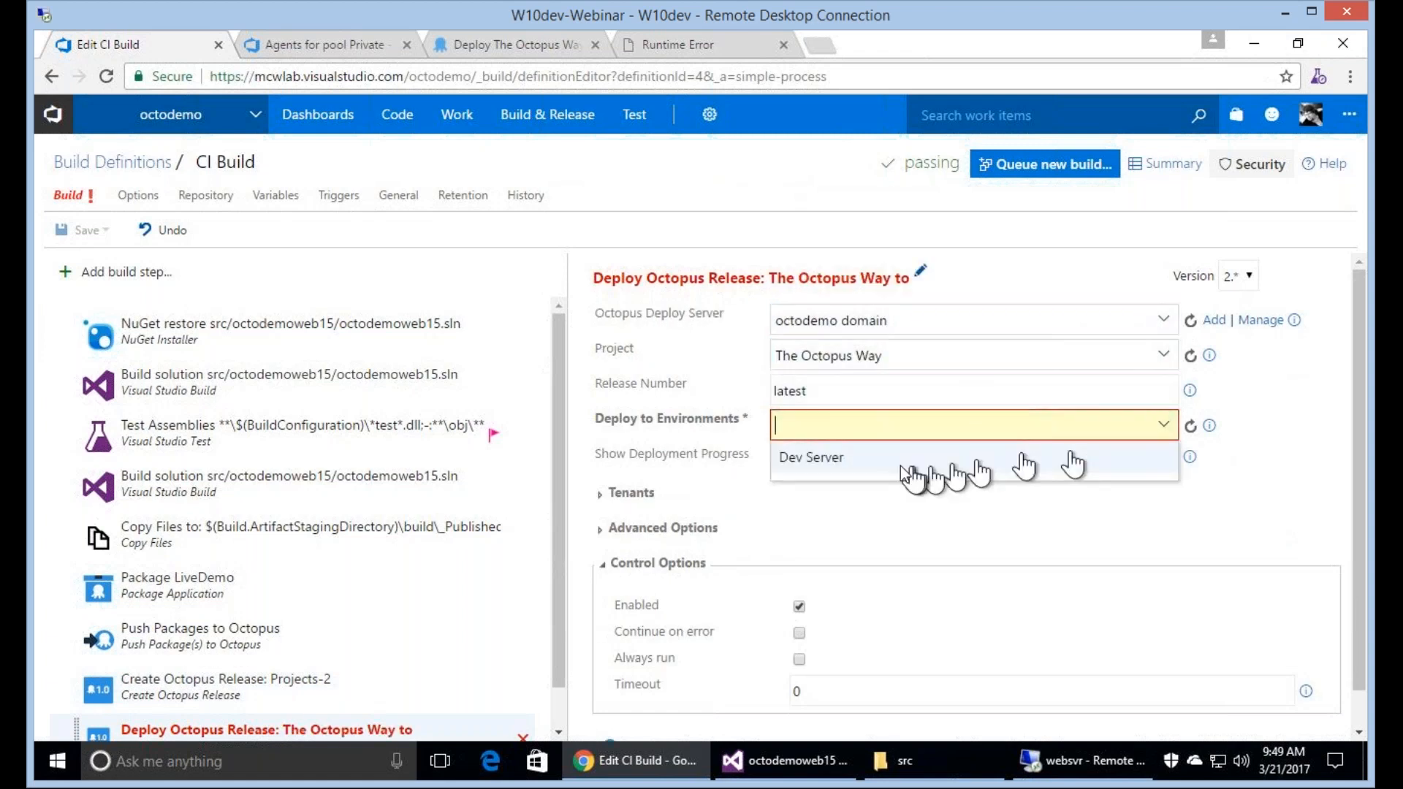
click(904, 467)
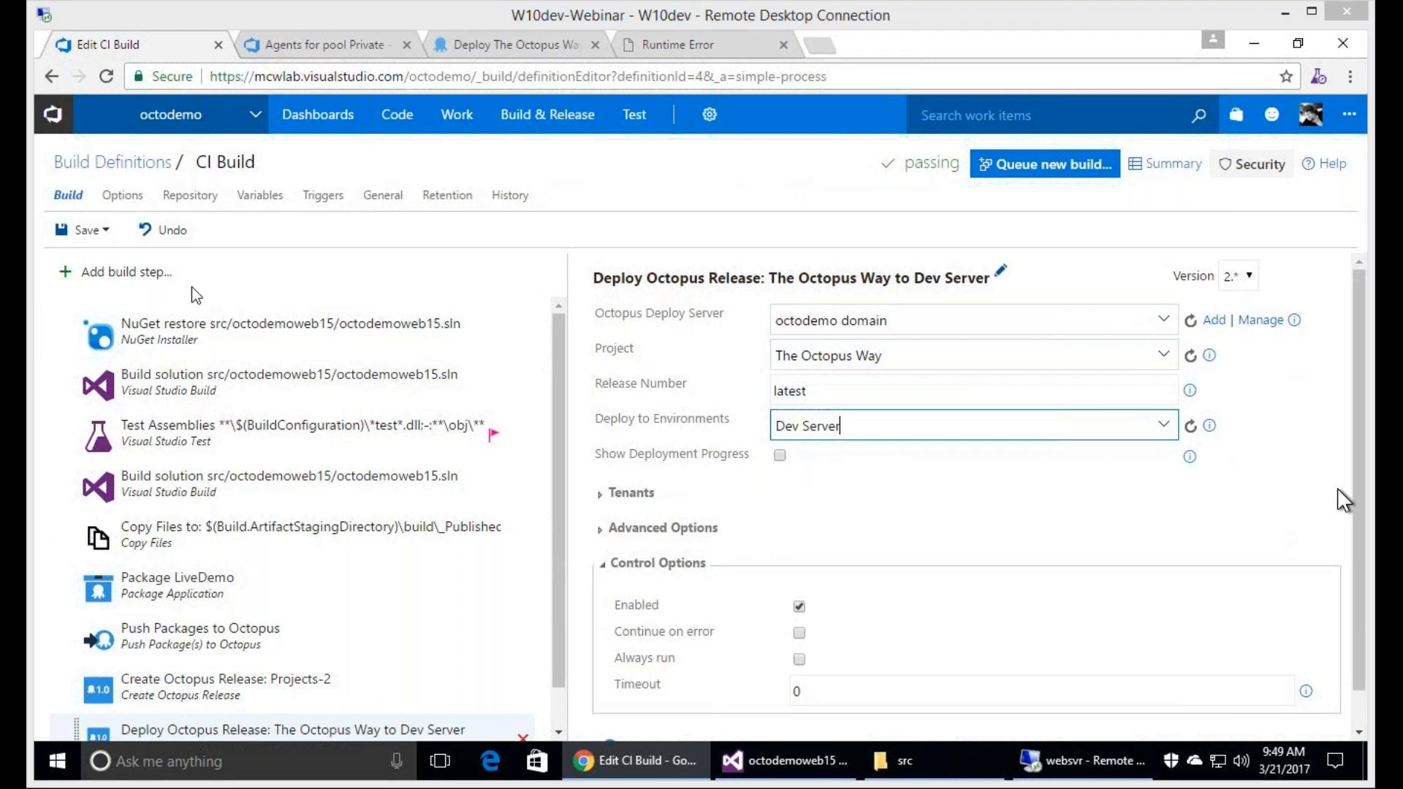
Save the CI Build definition with the description "Add Octo-Release and Deploy".
click(87, 230)
click(789, 461)
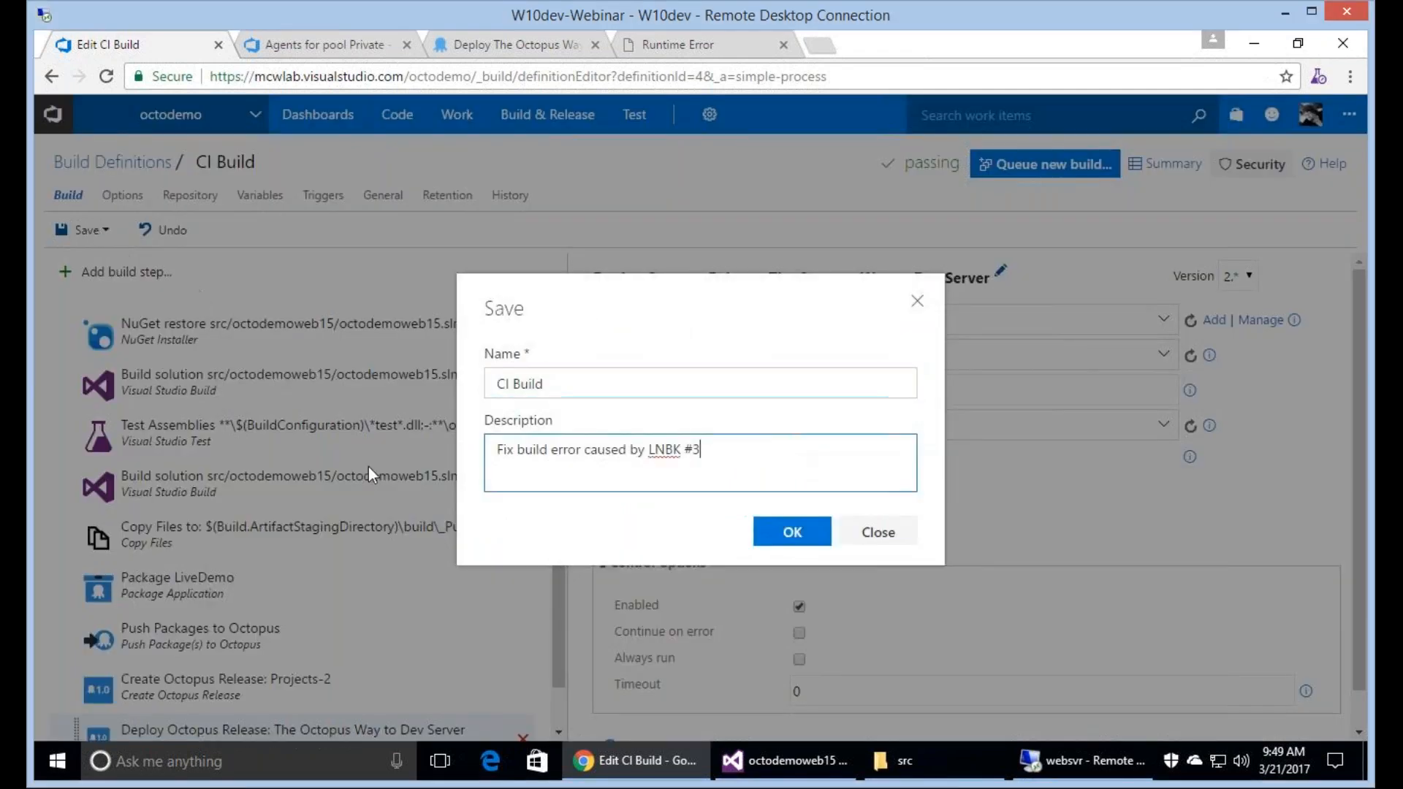
key(ctrl+a)
text(Add Octo-D)
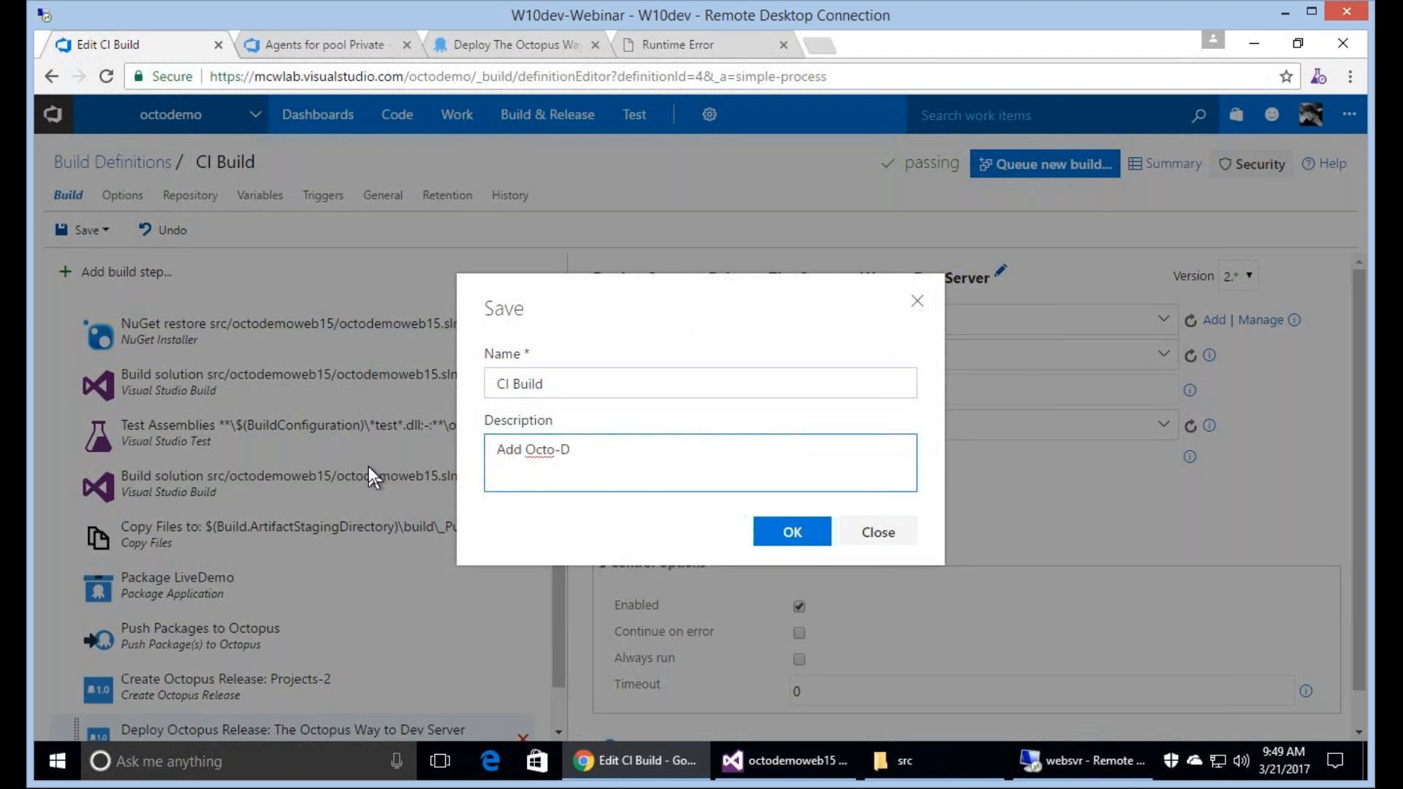
text(eploy)
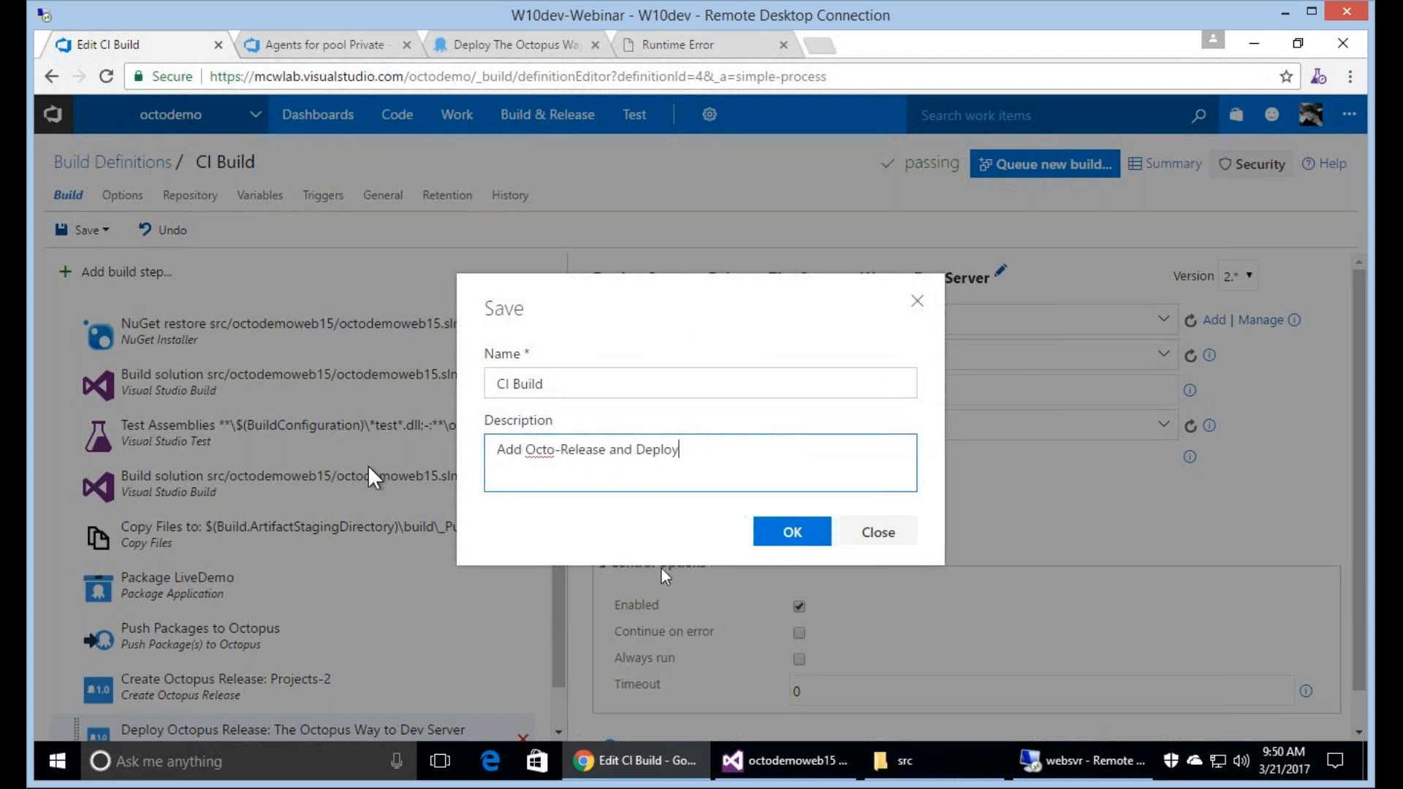
click(781, 545)
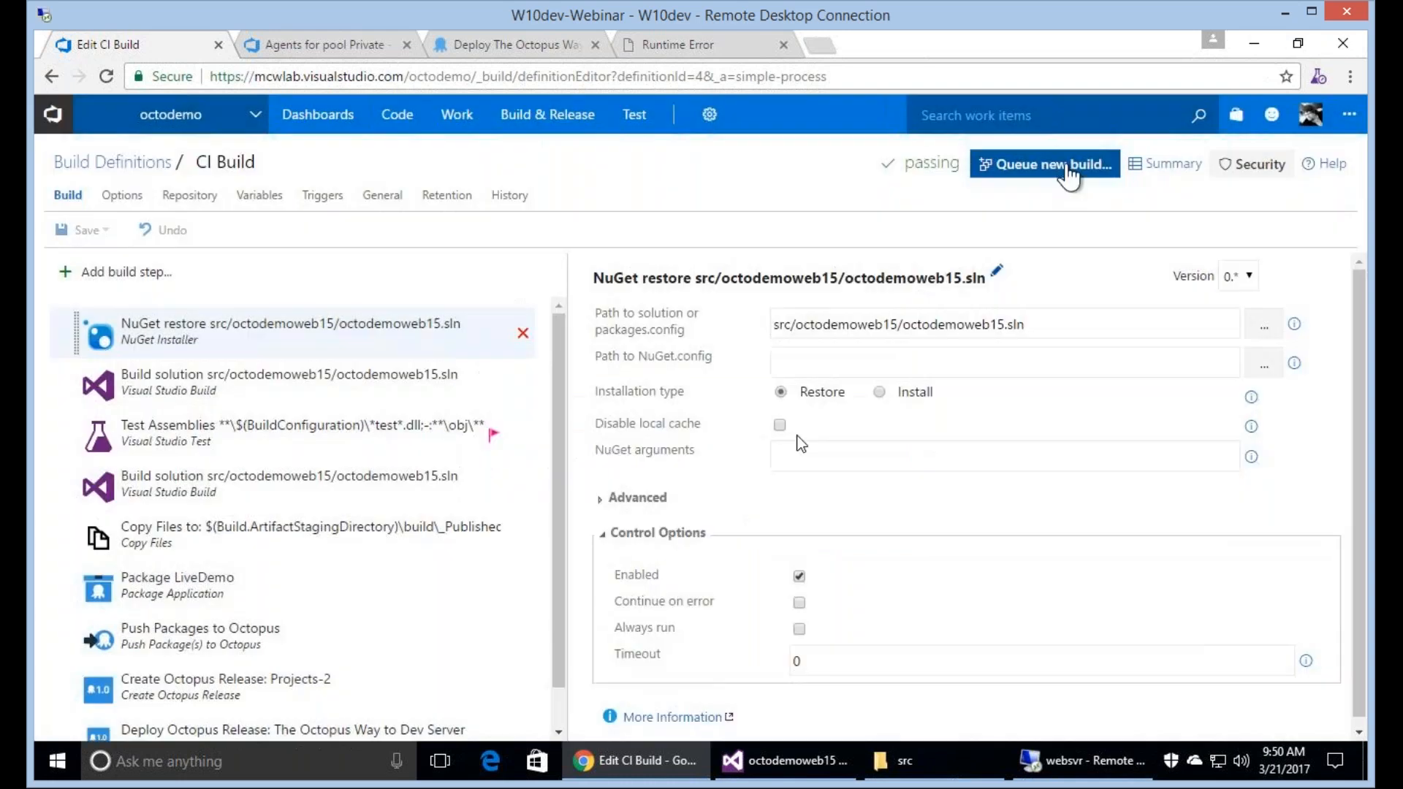
Queue a new CI Build and check the Octopus dashboard against the build's progress.
click(1065, 167)
click(783, 611)
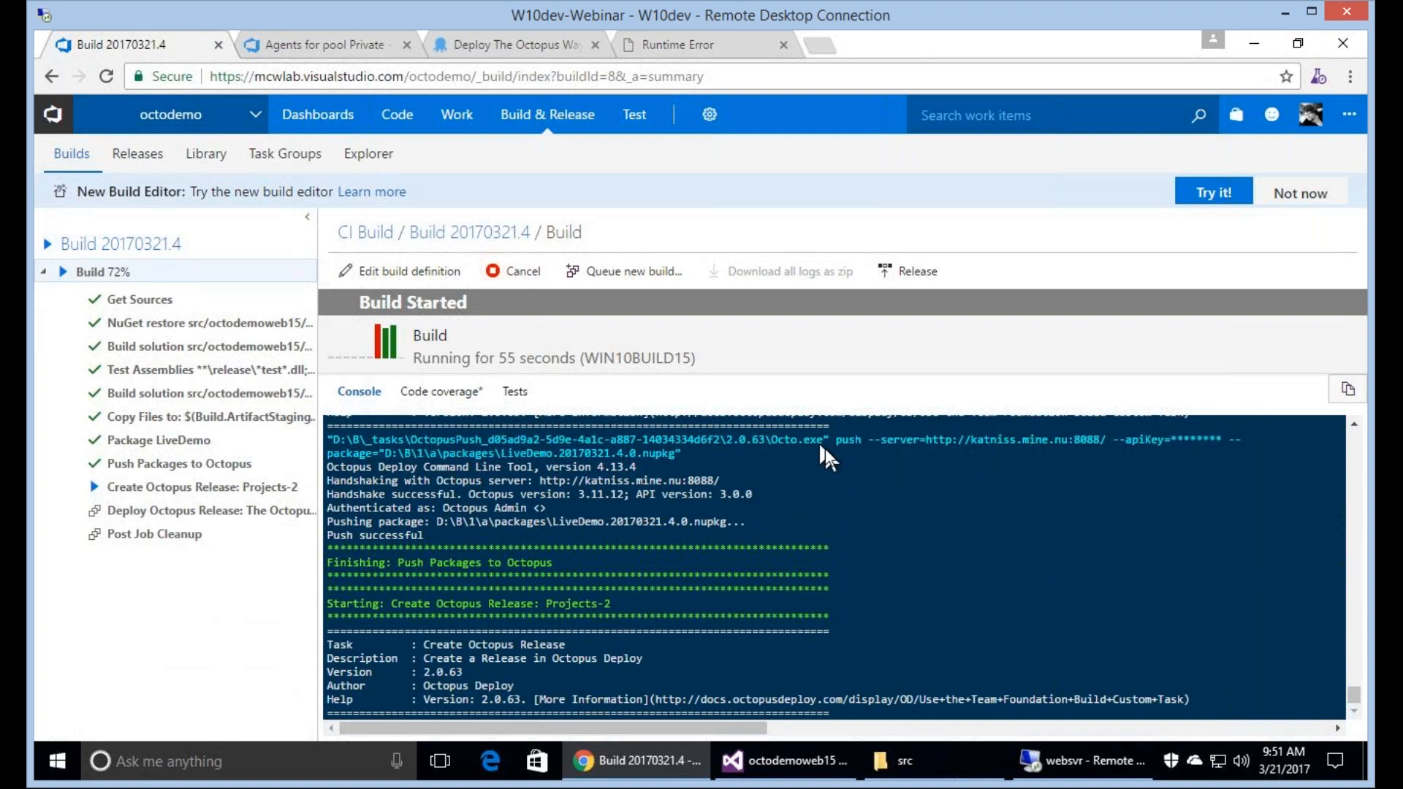
click(536, 42)
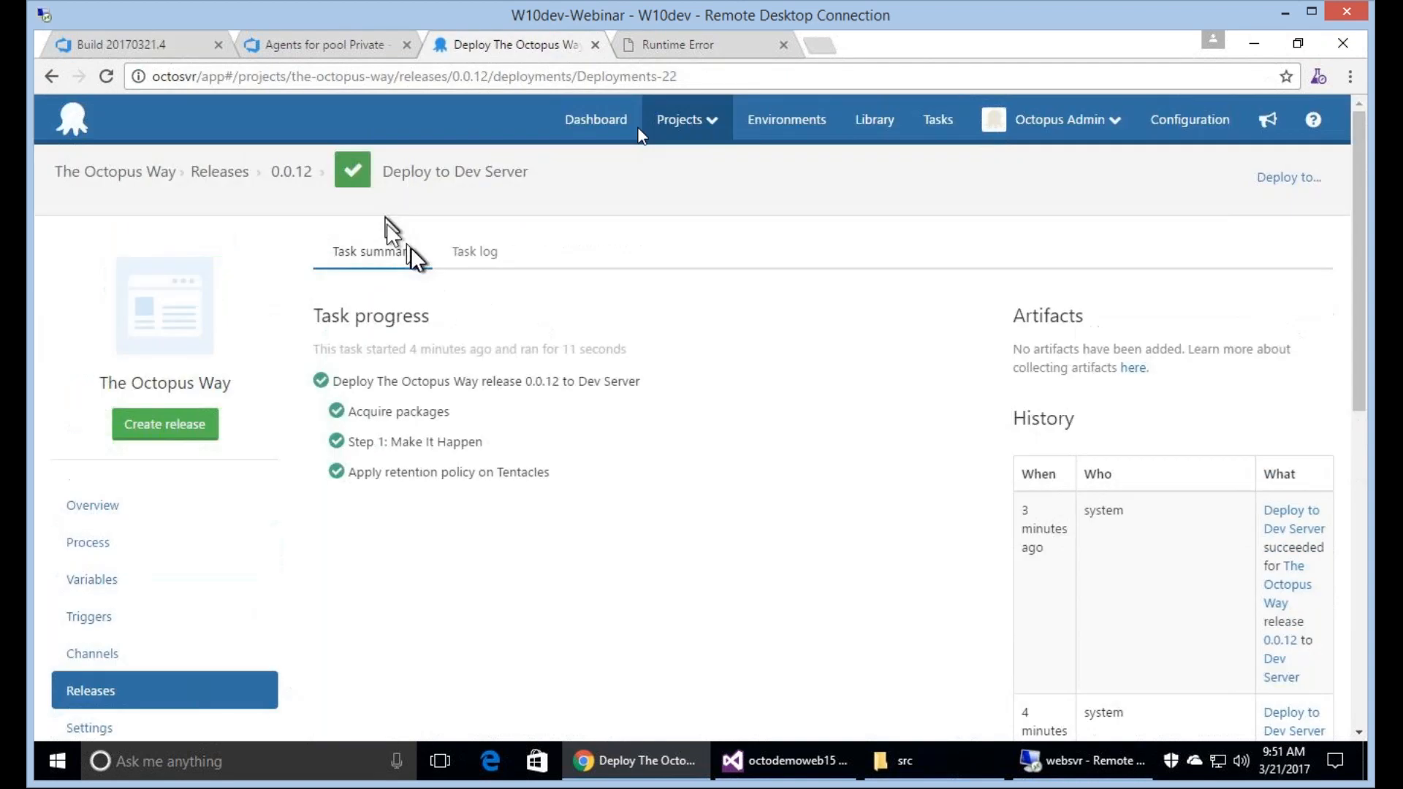
click(634, 130)
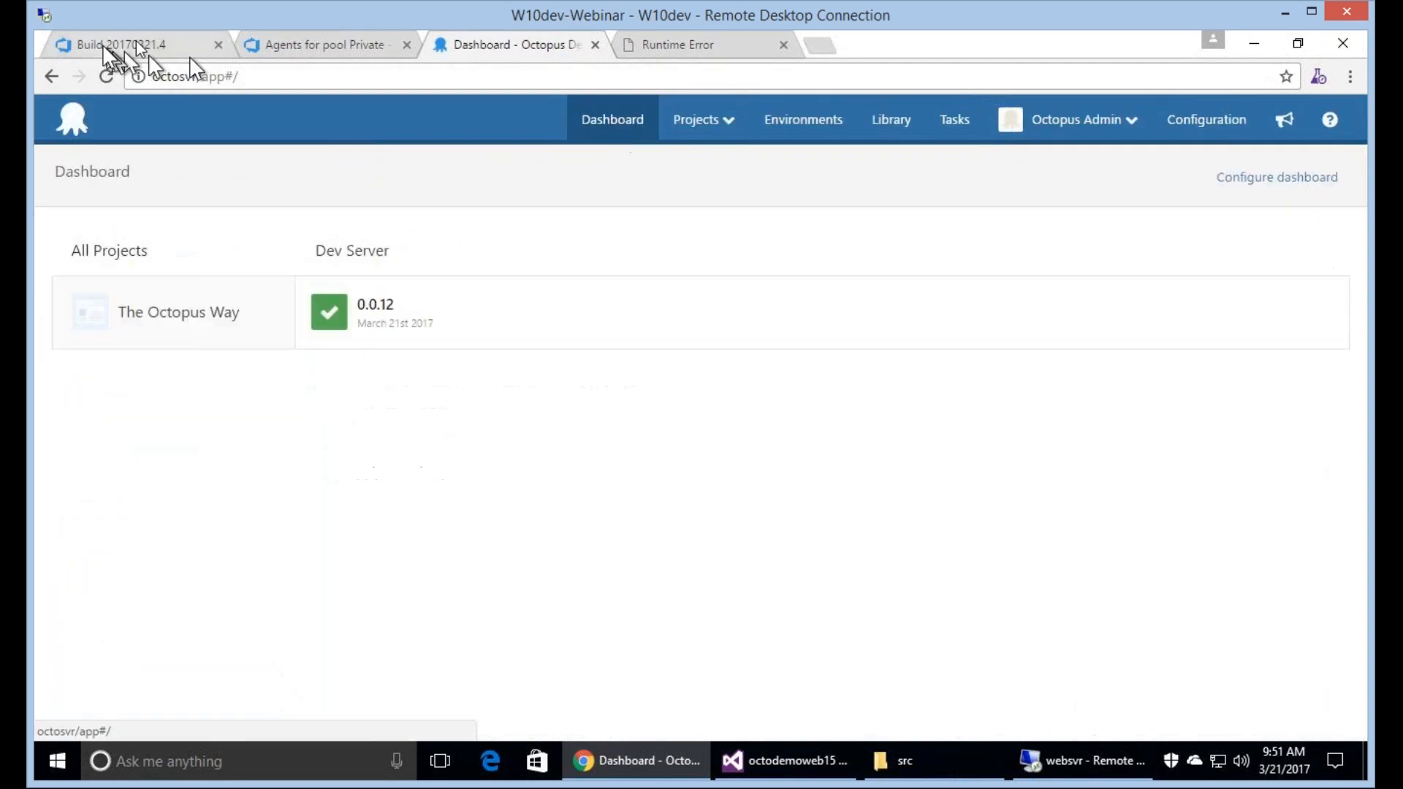
click(136, 41)
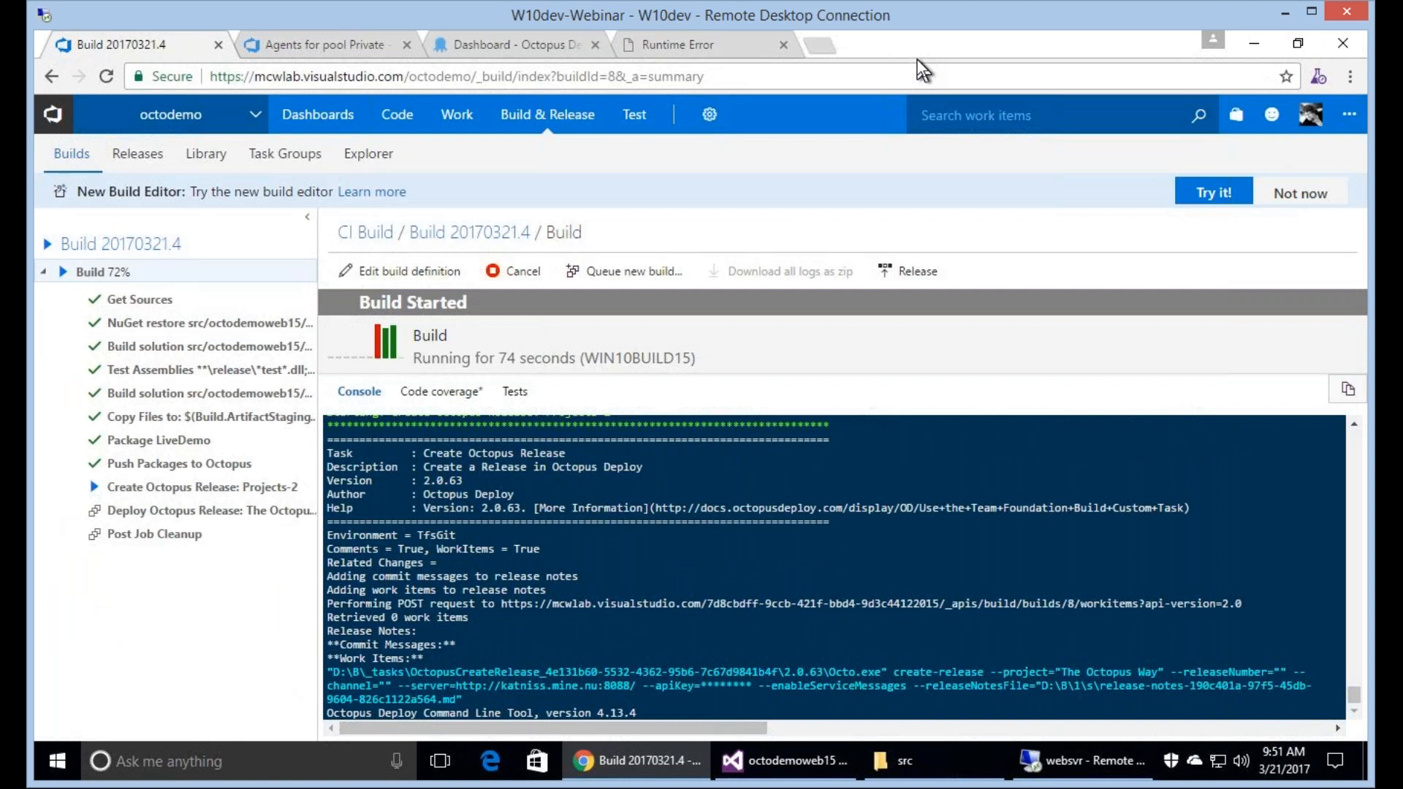
Review the latest Dev Server deployment and the releases list of The Octopus Way, and return to the running build.
click(516, 45)
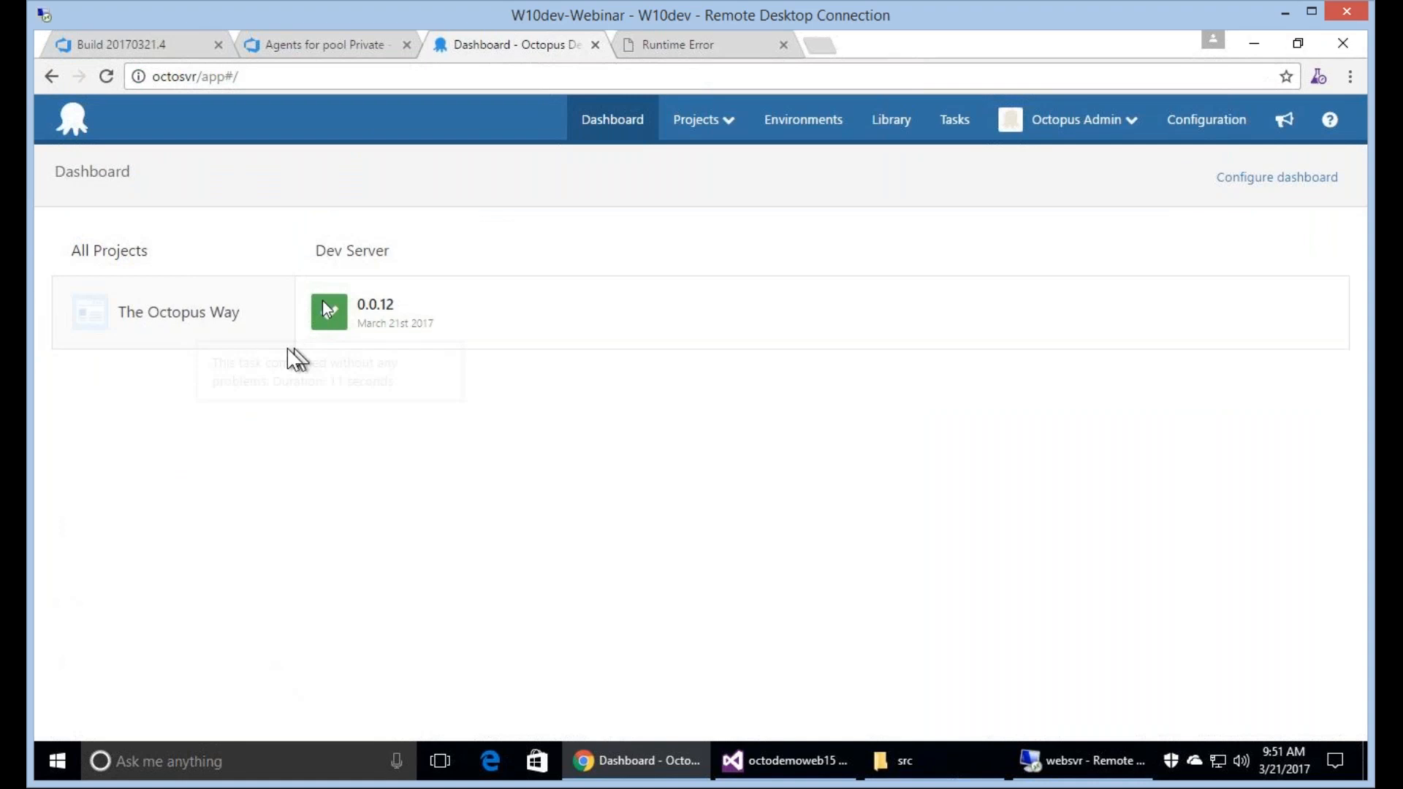
click(326, 309)
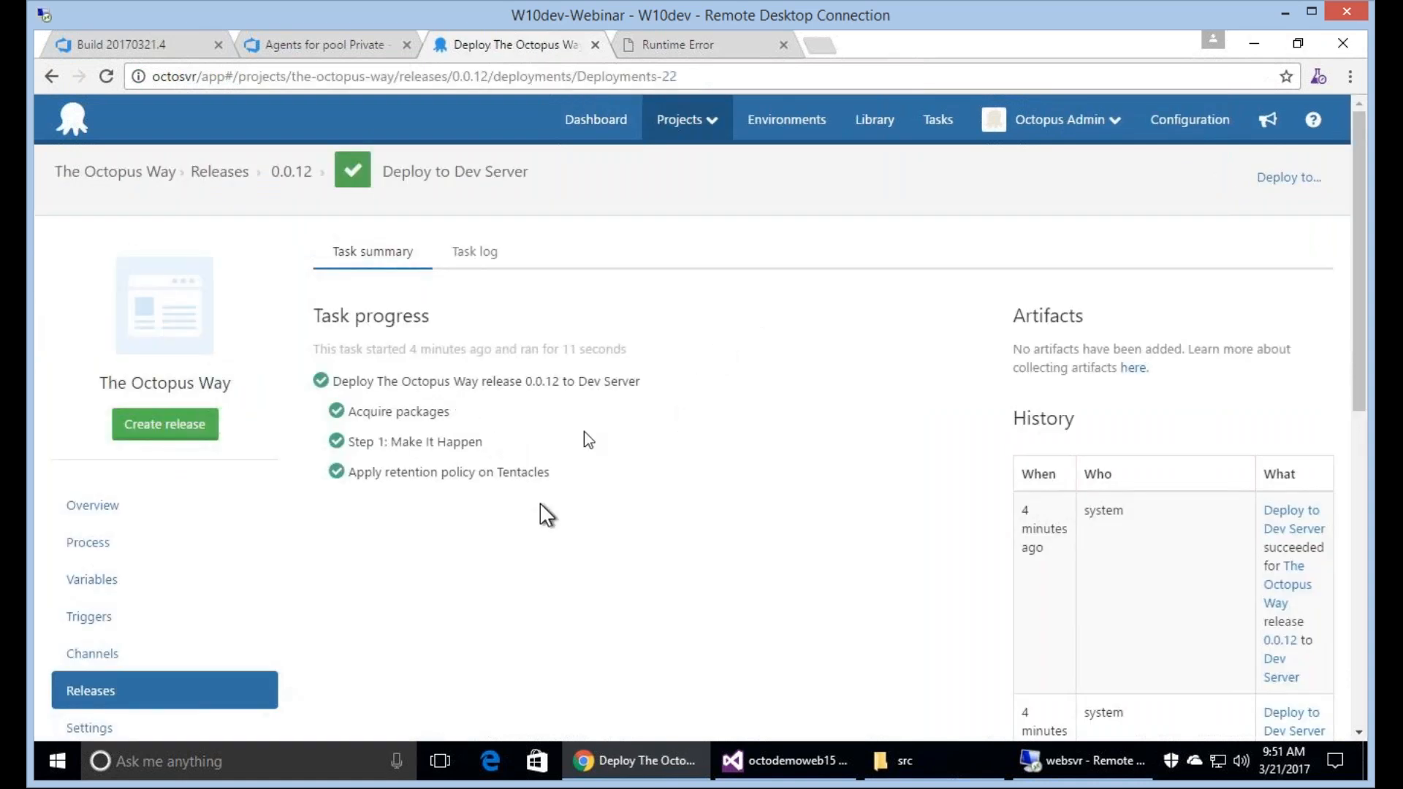
click(227, 174)
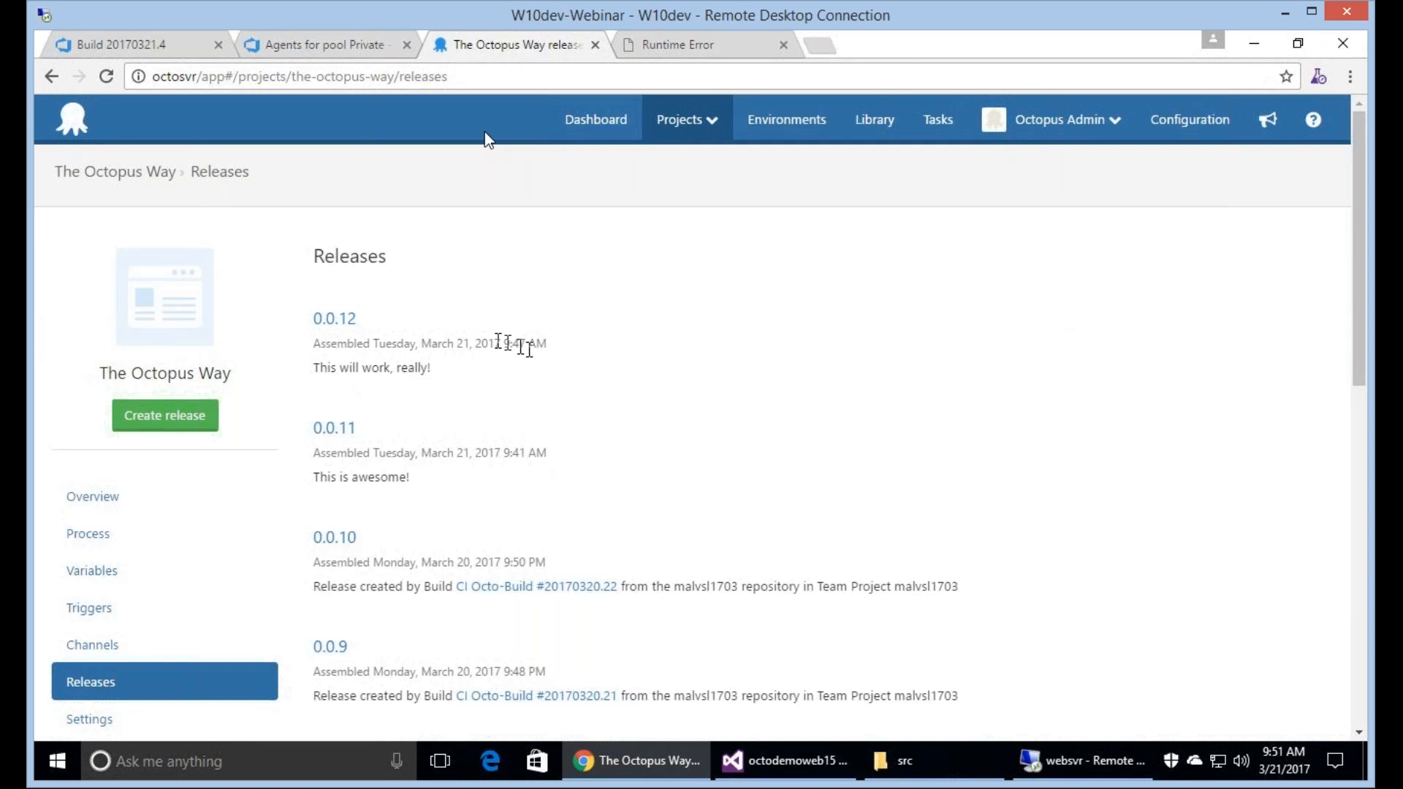
click(141, 46)
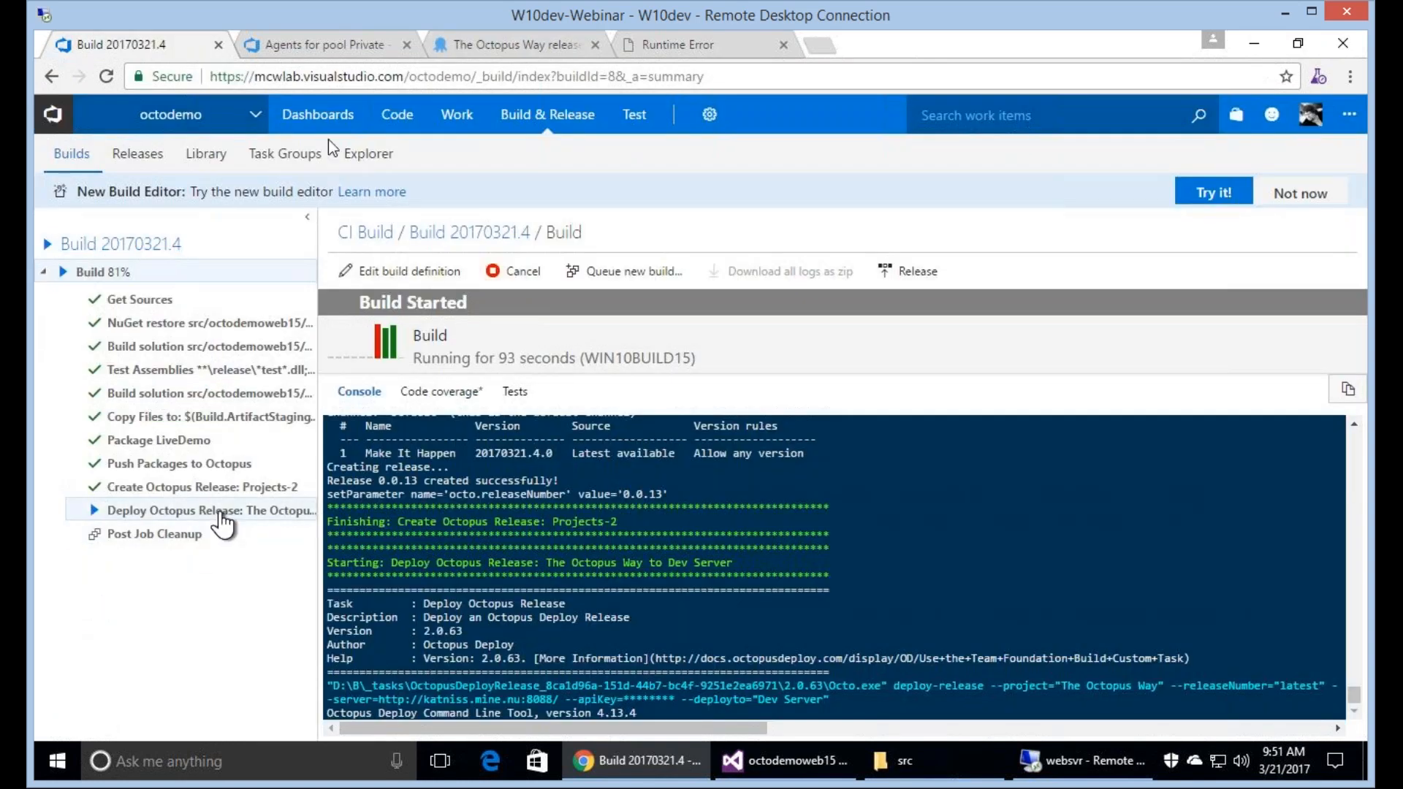
Examine the release notes of The Octopus Way's newest release in Octopus, including the custom note.
click(518, 45)
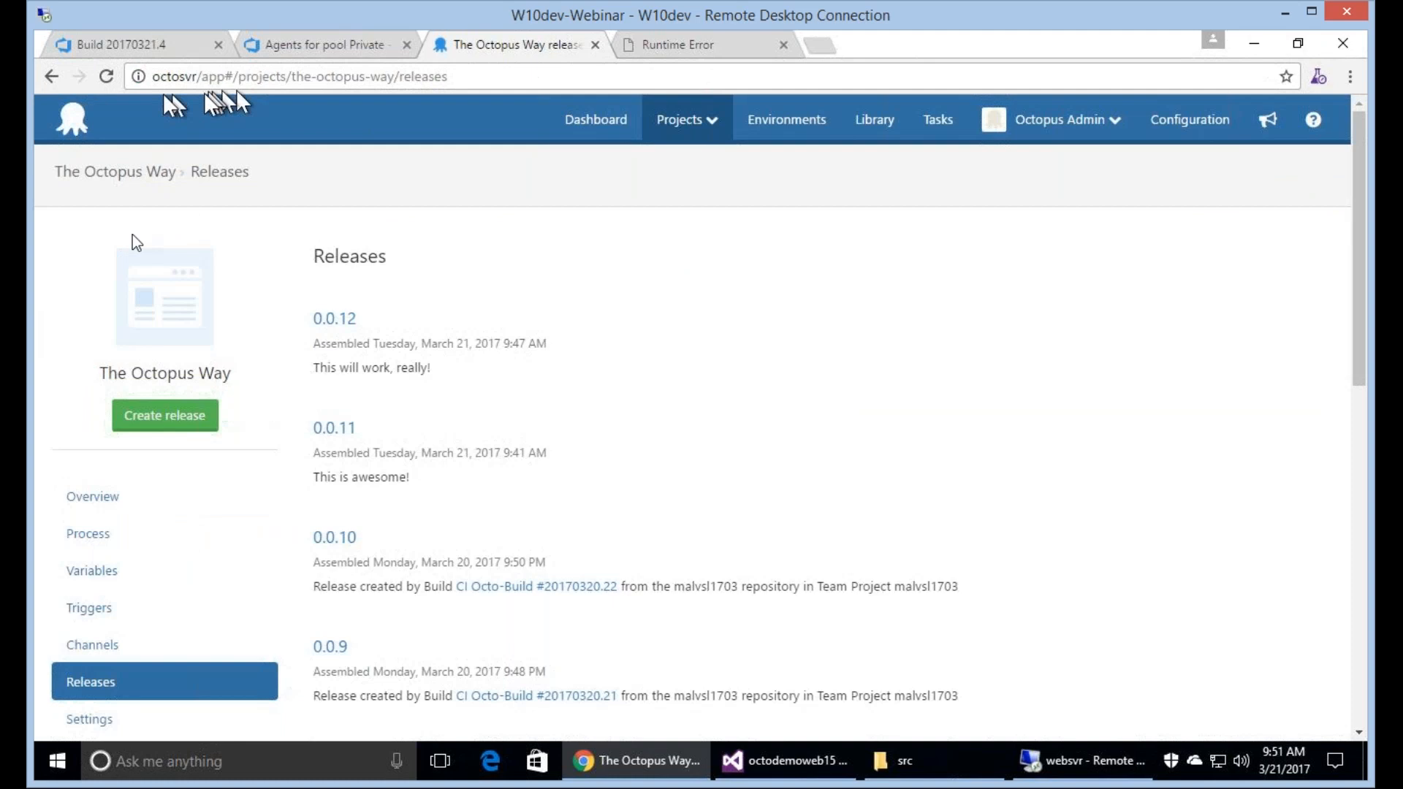
click(613, 118)
click(376, 306)
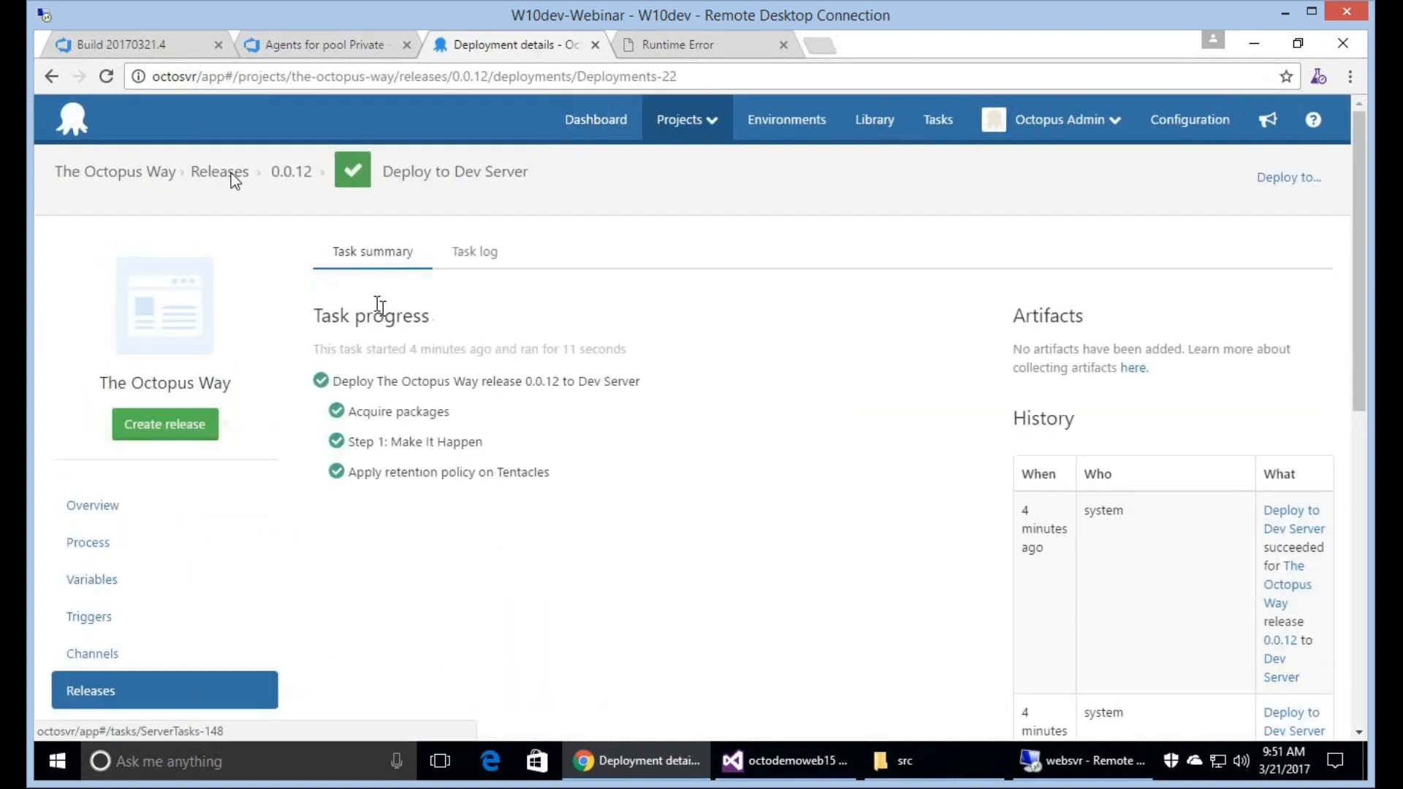
click(233, 174)
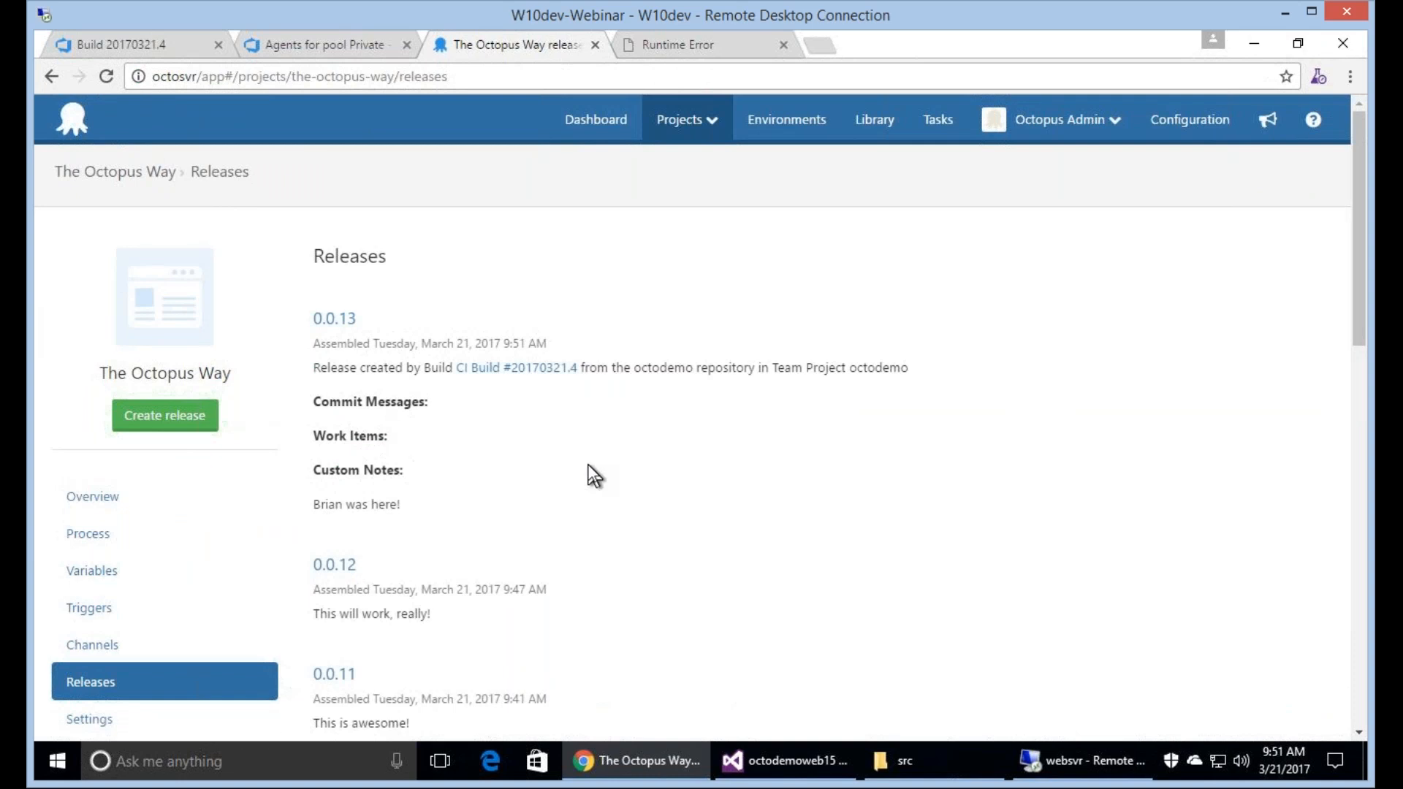
drag(313, 504, 450, 505)
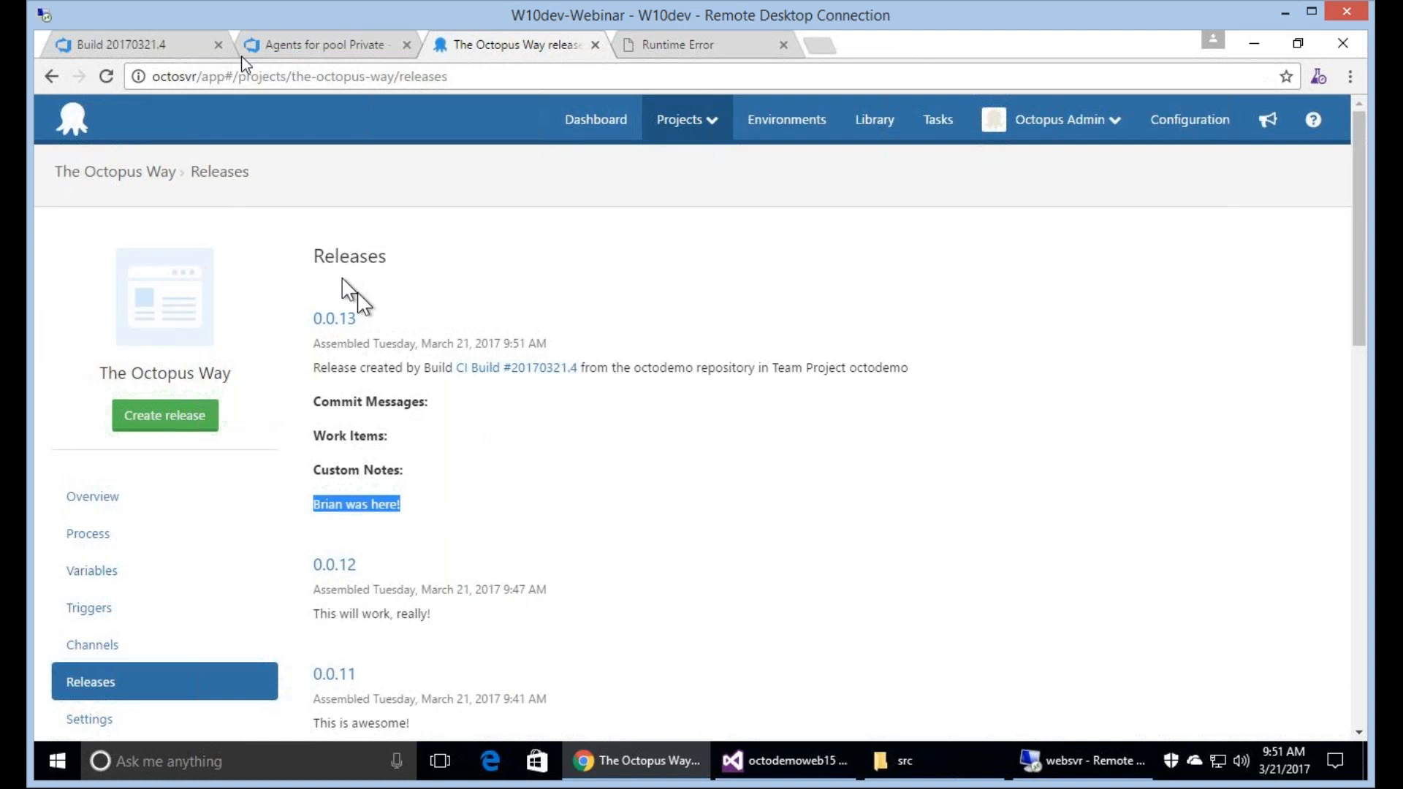
Check the CI Build's steps and reload the deployed site at websvr:32670.
click(140, 46)
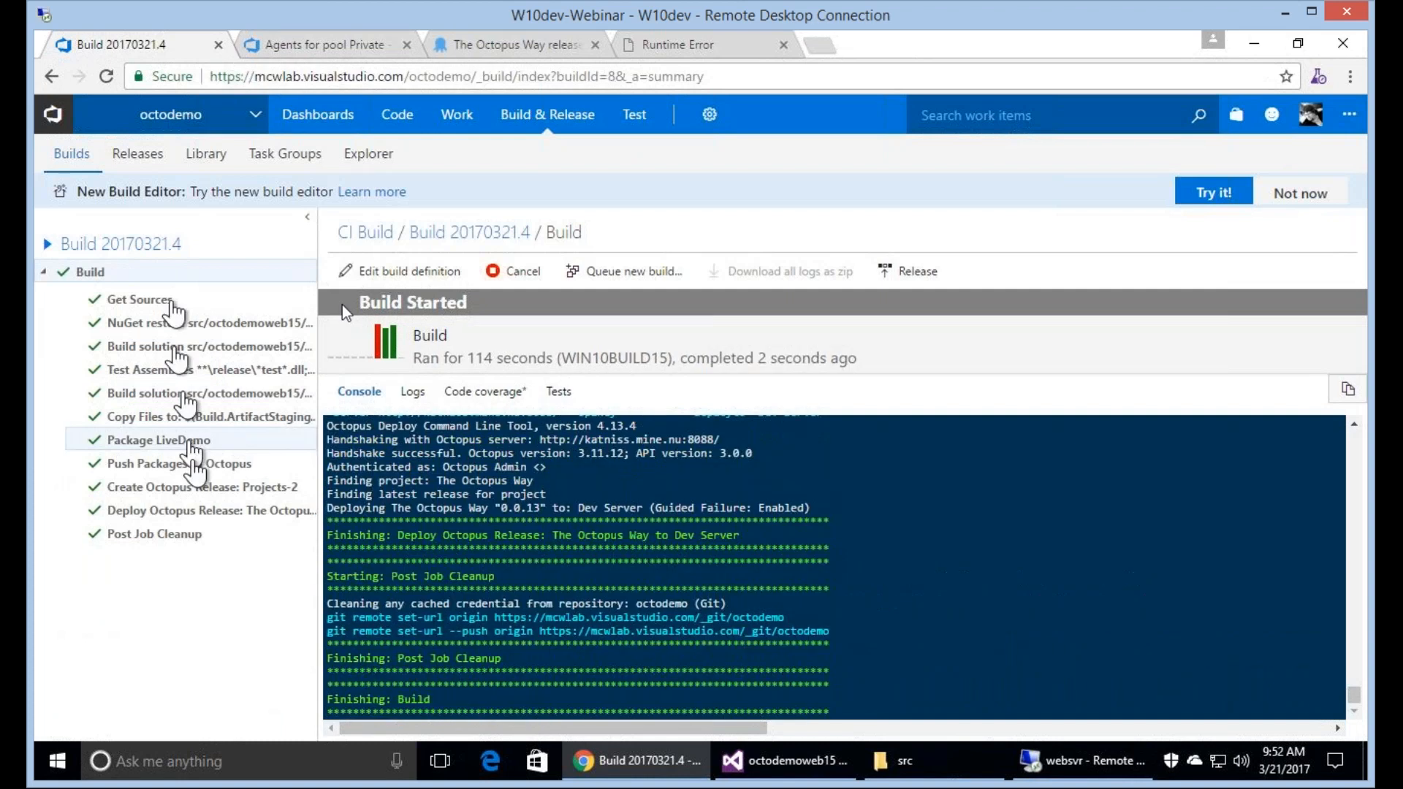
click(678, 46)
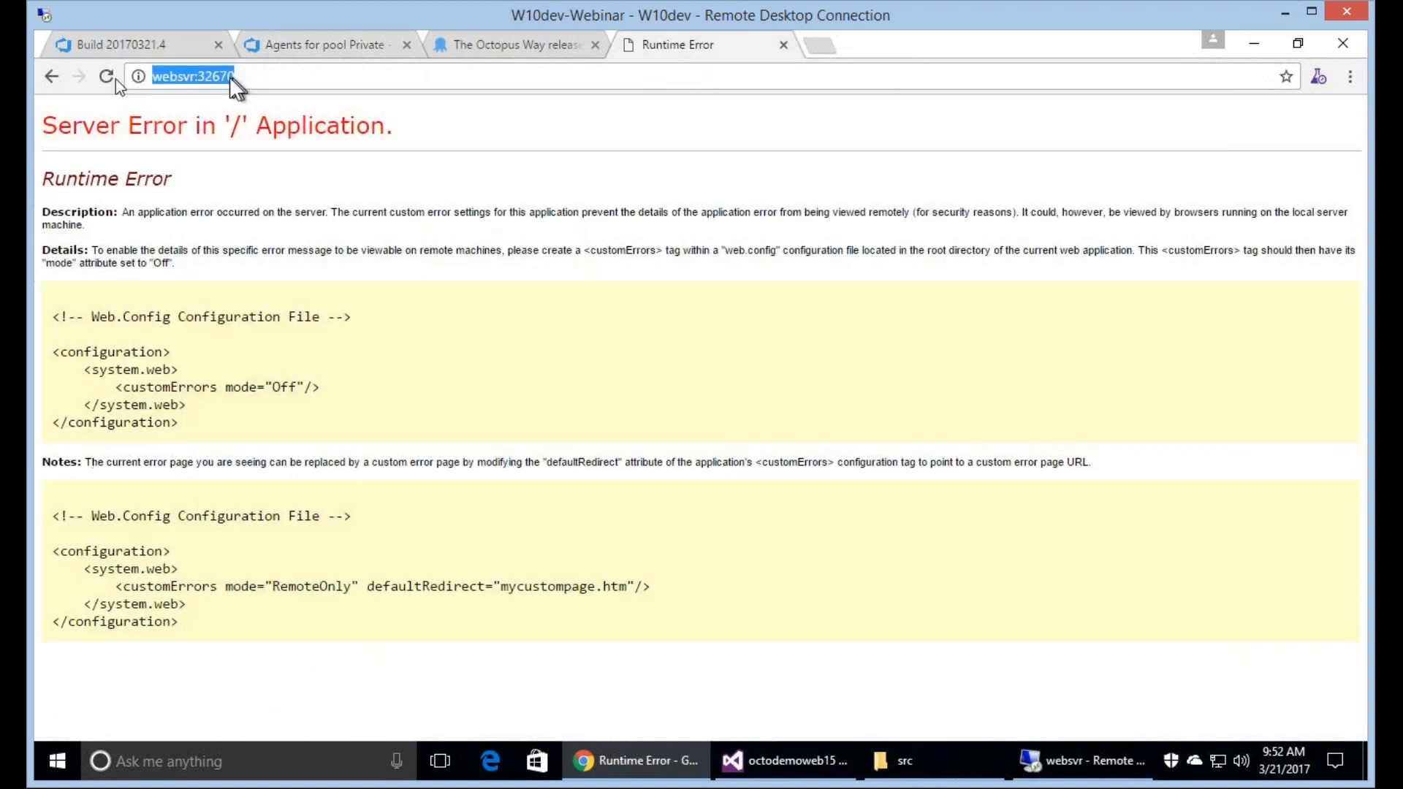
click(111, 77)
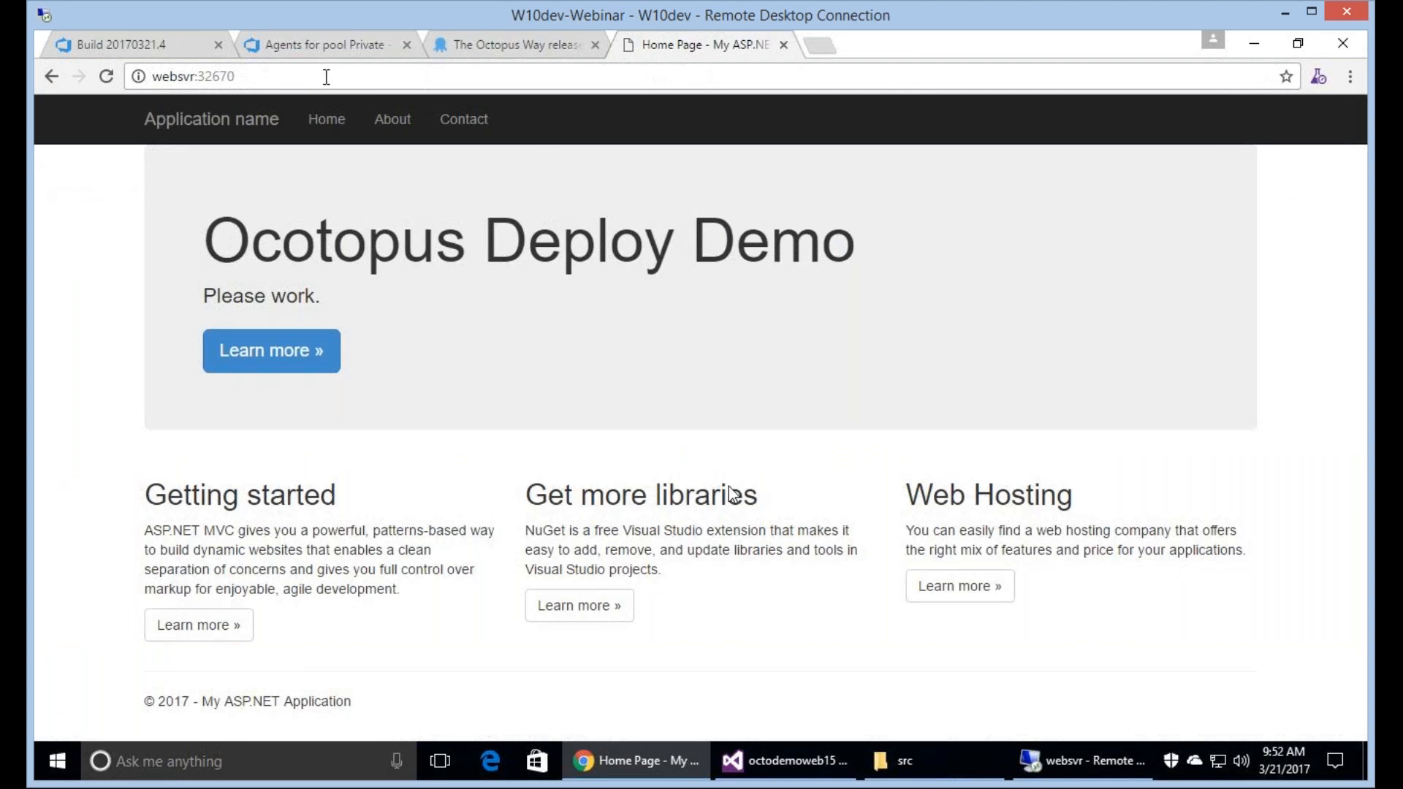
Switch to Visual Studio and change the lead paragraph in Index.cshtml to "Boy don't add 15 to the end!".
click(772, 772)
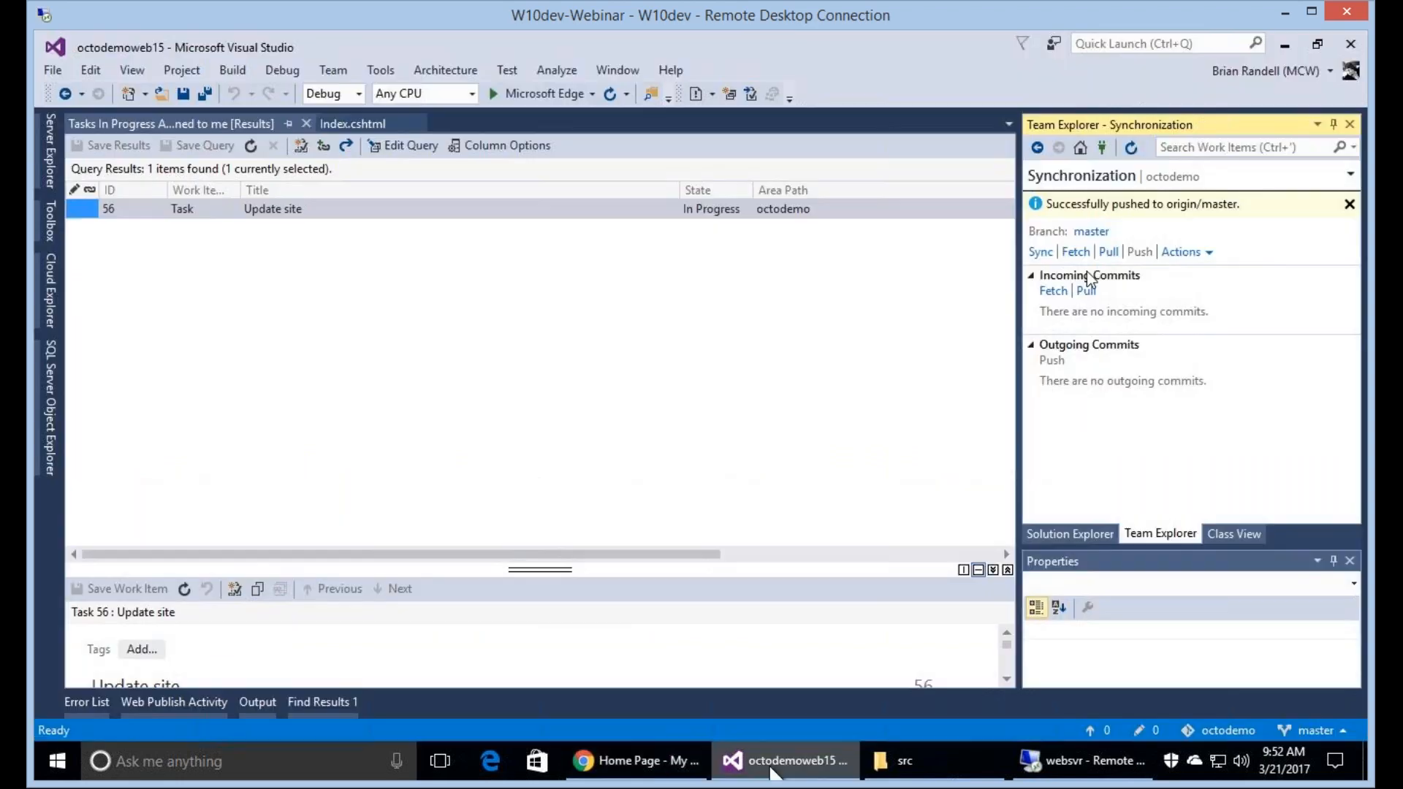
click(1060, 528)
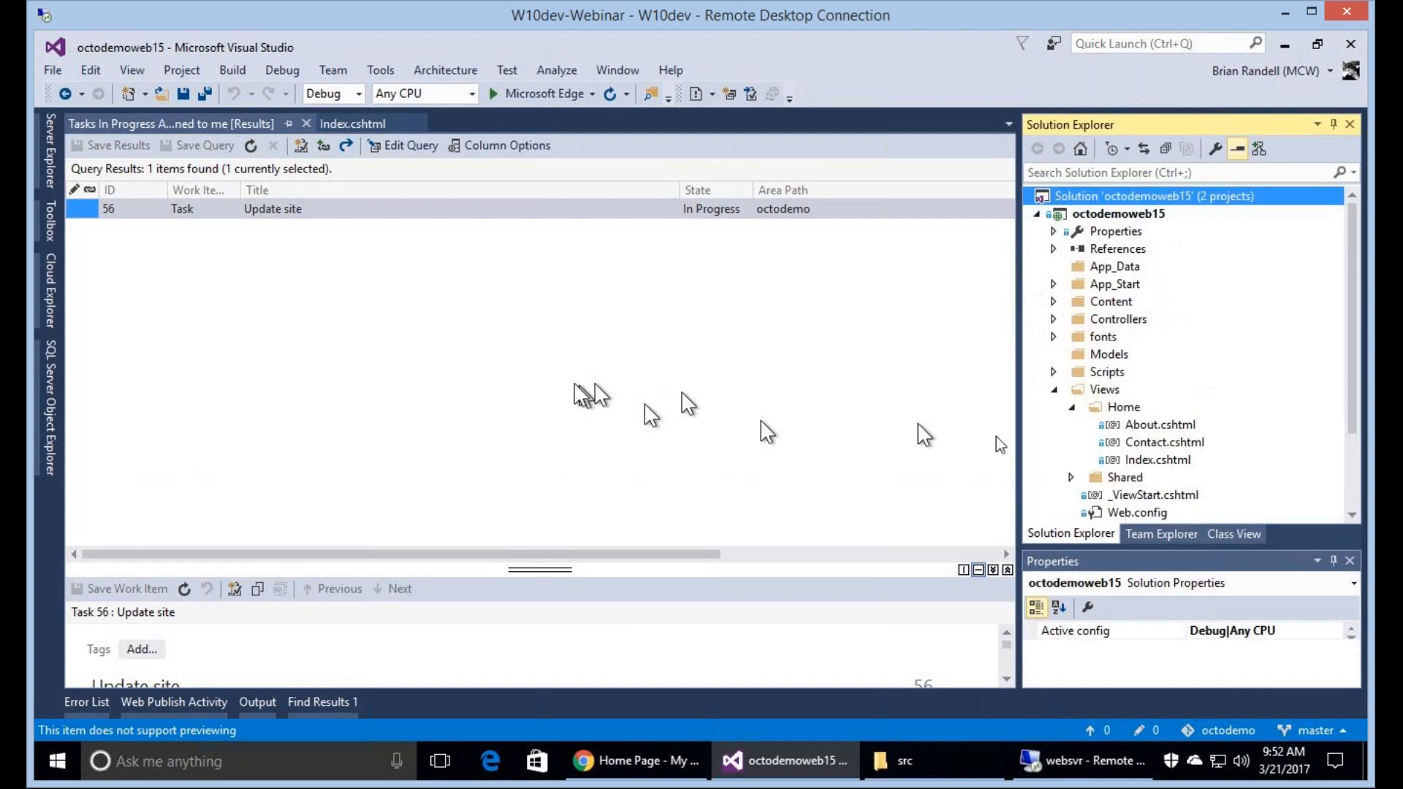
click(353, 123)
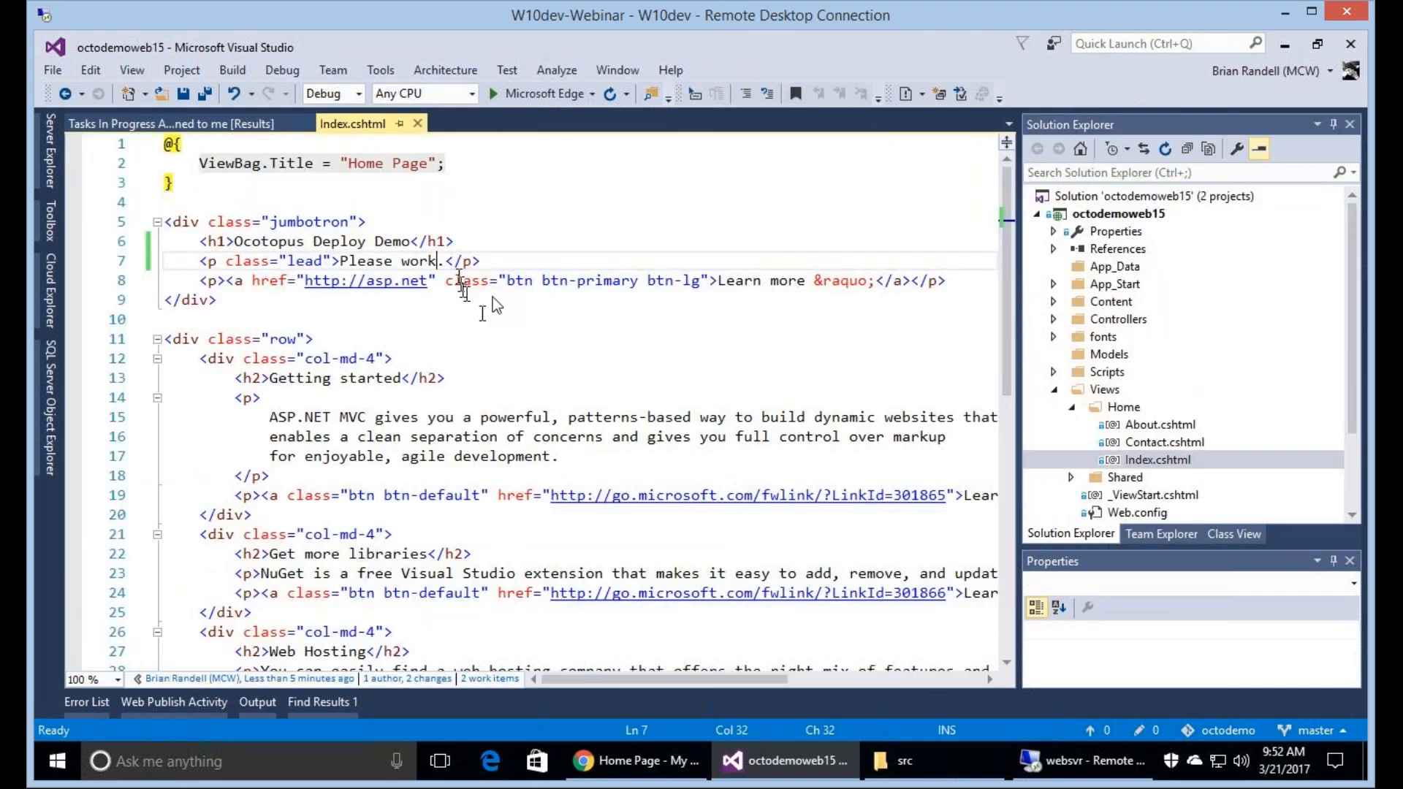
key(ctrl+Left)
key(ctrl+Left)
key(shift+End)
key(shift+Left)
key(shift+Left)
key(shift+Left)
key(shift+Left)
text(Boy don't a)
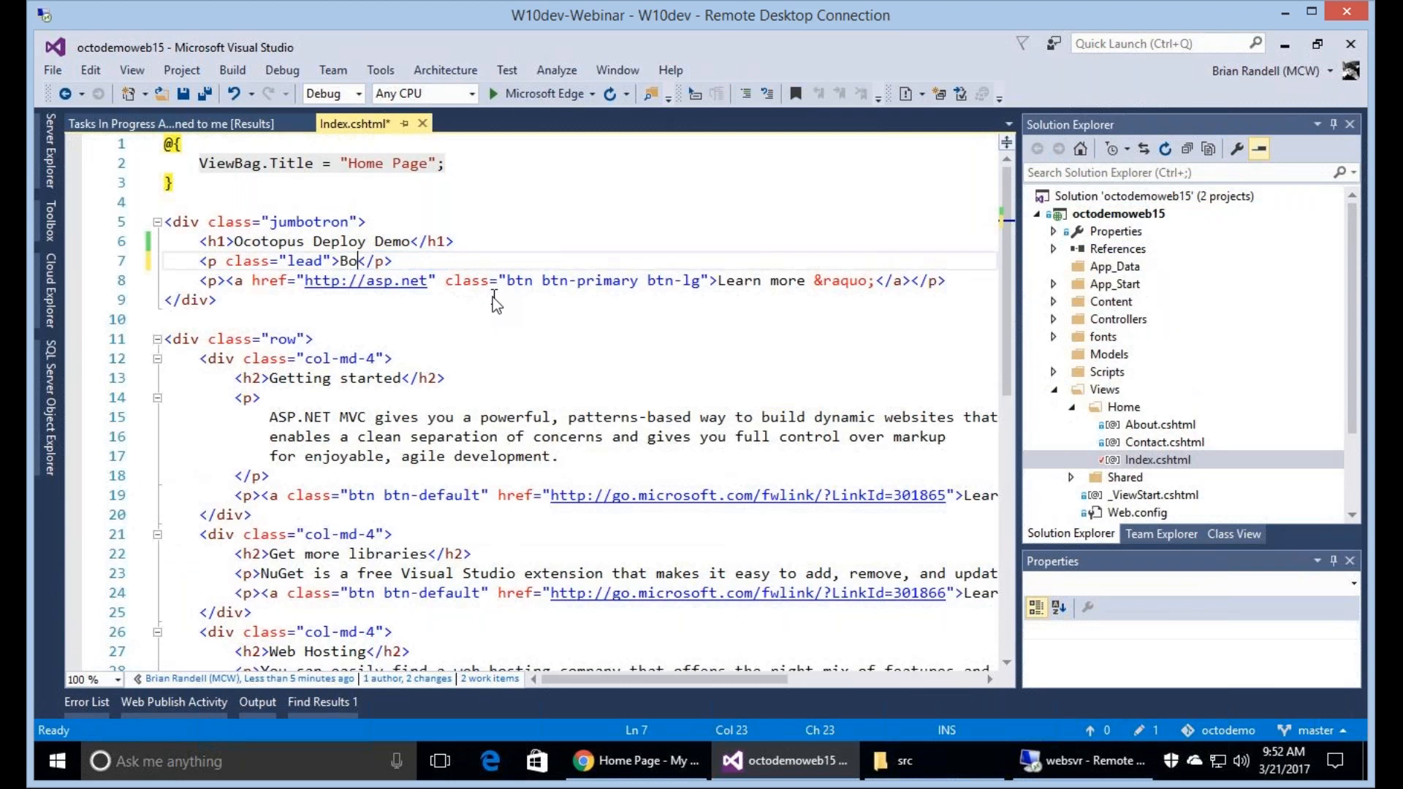
text(dd 15 to the end!)
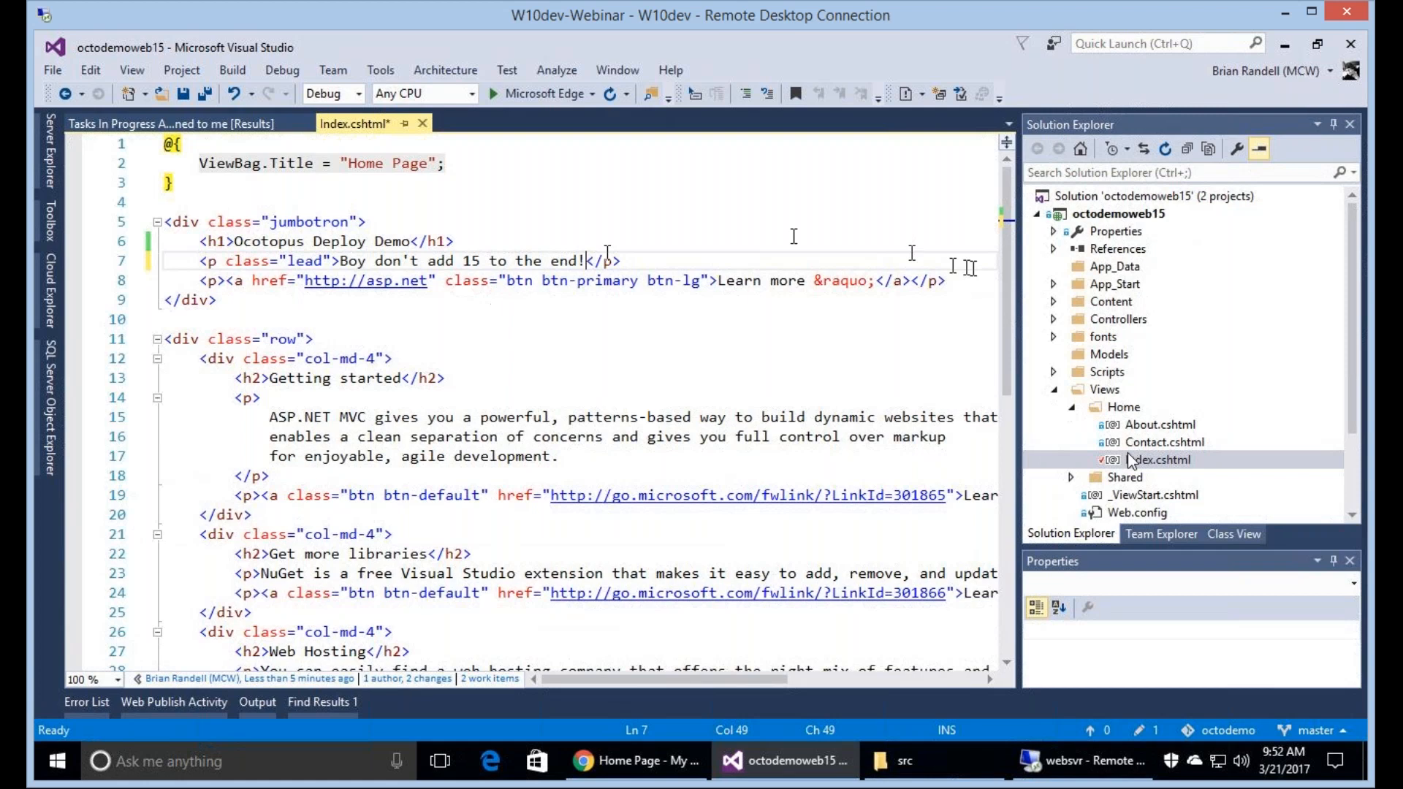
Start a commit of the solution's changes with the message "Last update before end of the call".
right_click(1100, 196)
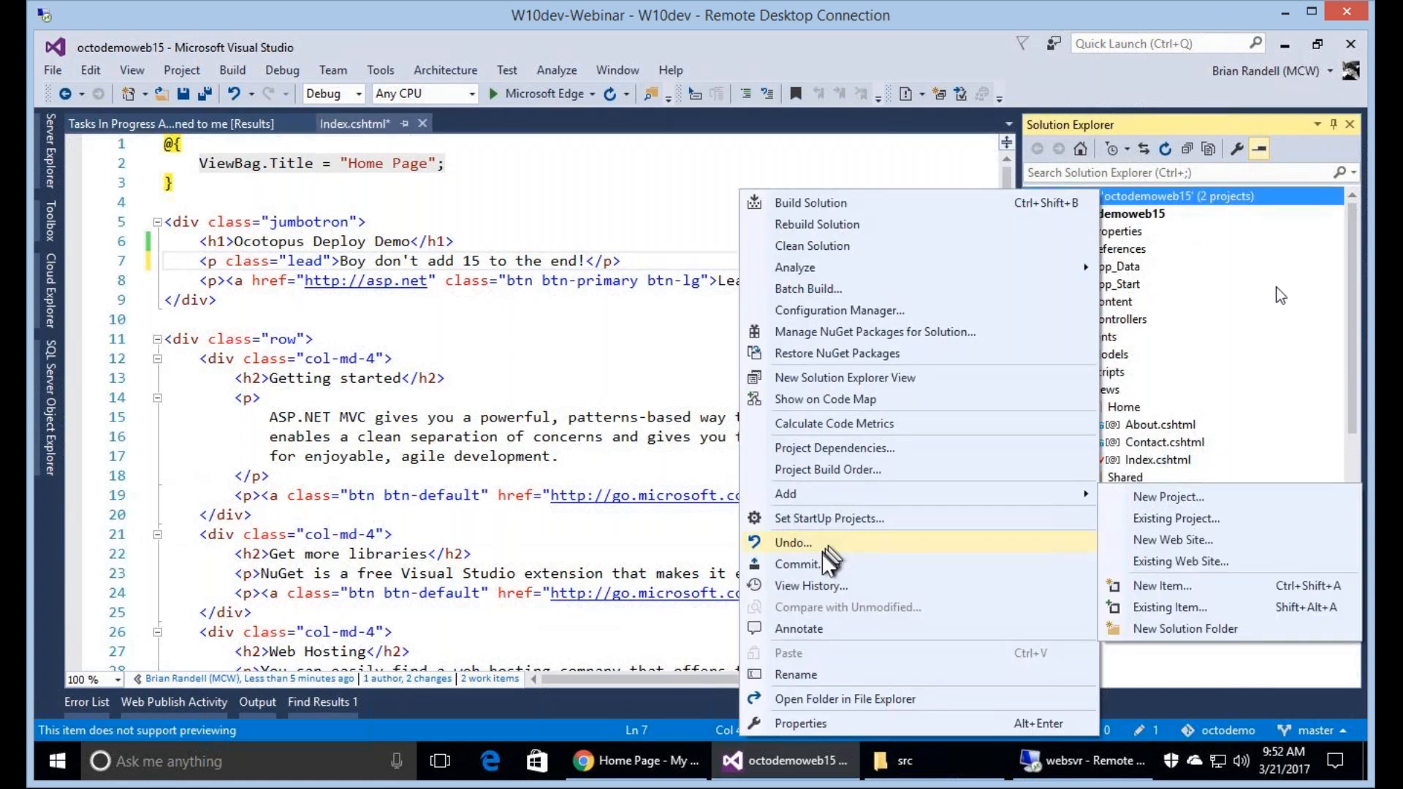
click(824, 564)
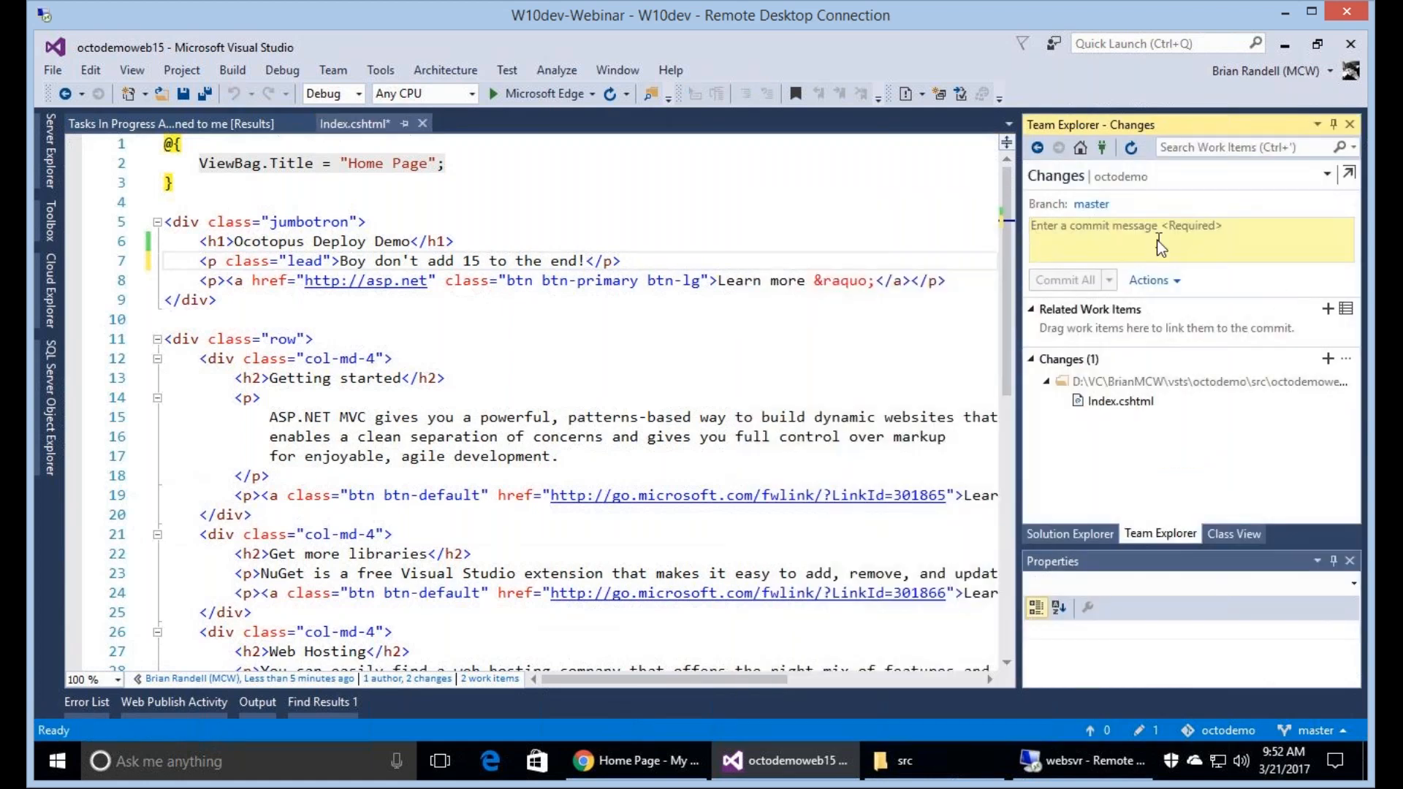
click(1158, 241)
text(Last update before end of t)
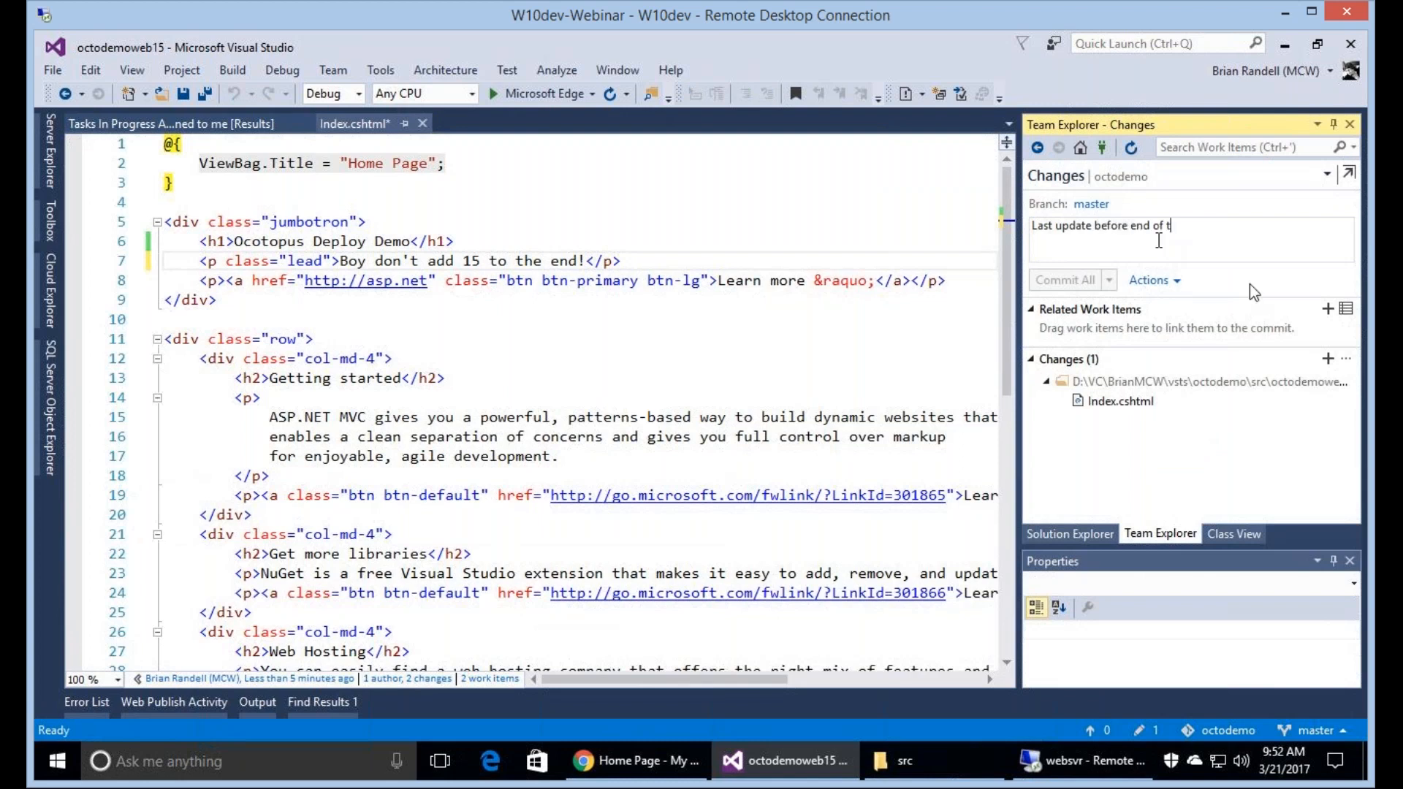
text(he call)
Link task 56 "Update site" to the commit, and commit and sync all changes with Index.cshtml saved.
click(1235, 333)
drag(293, 209, 1129, 321)
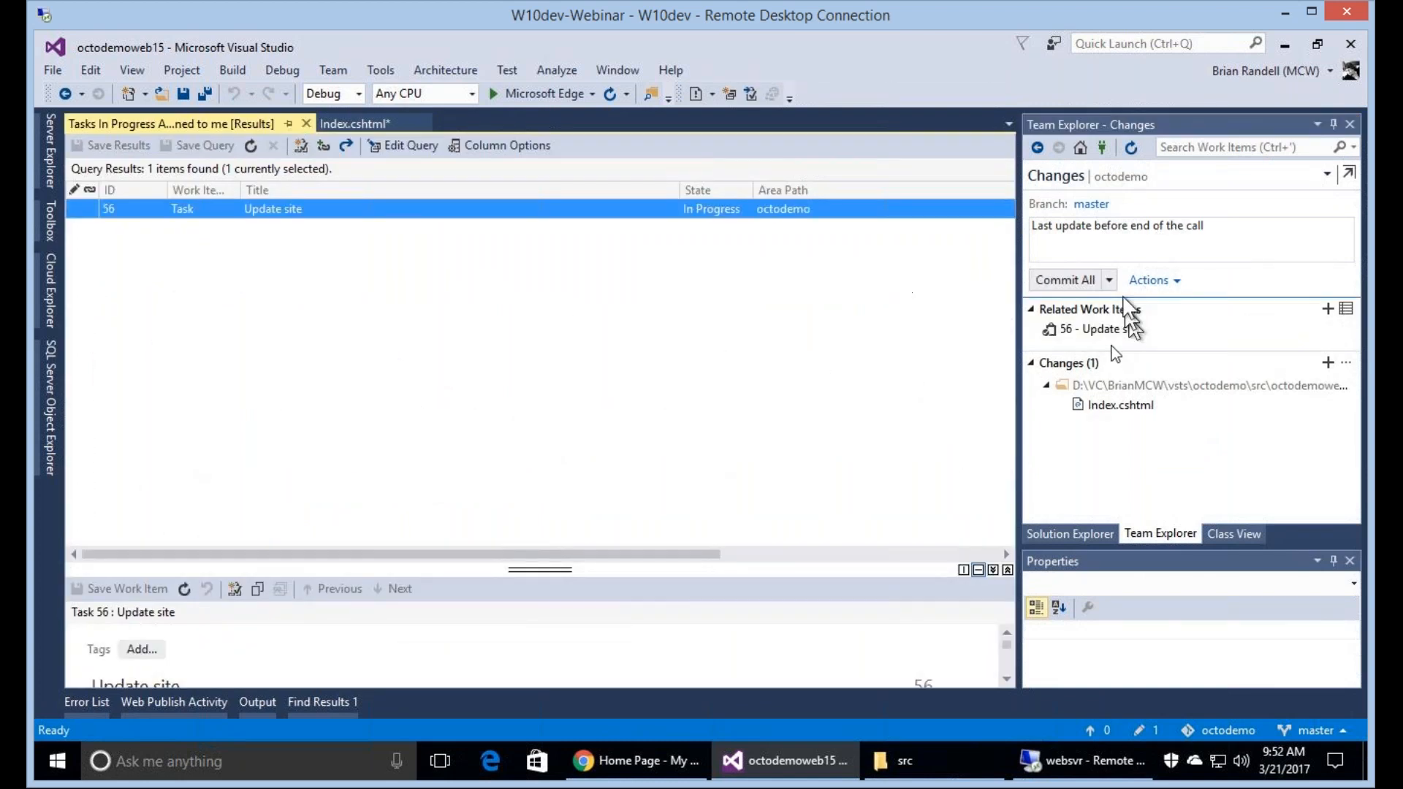
click(1064, 280)
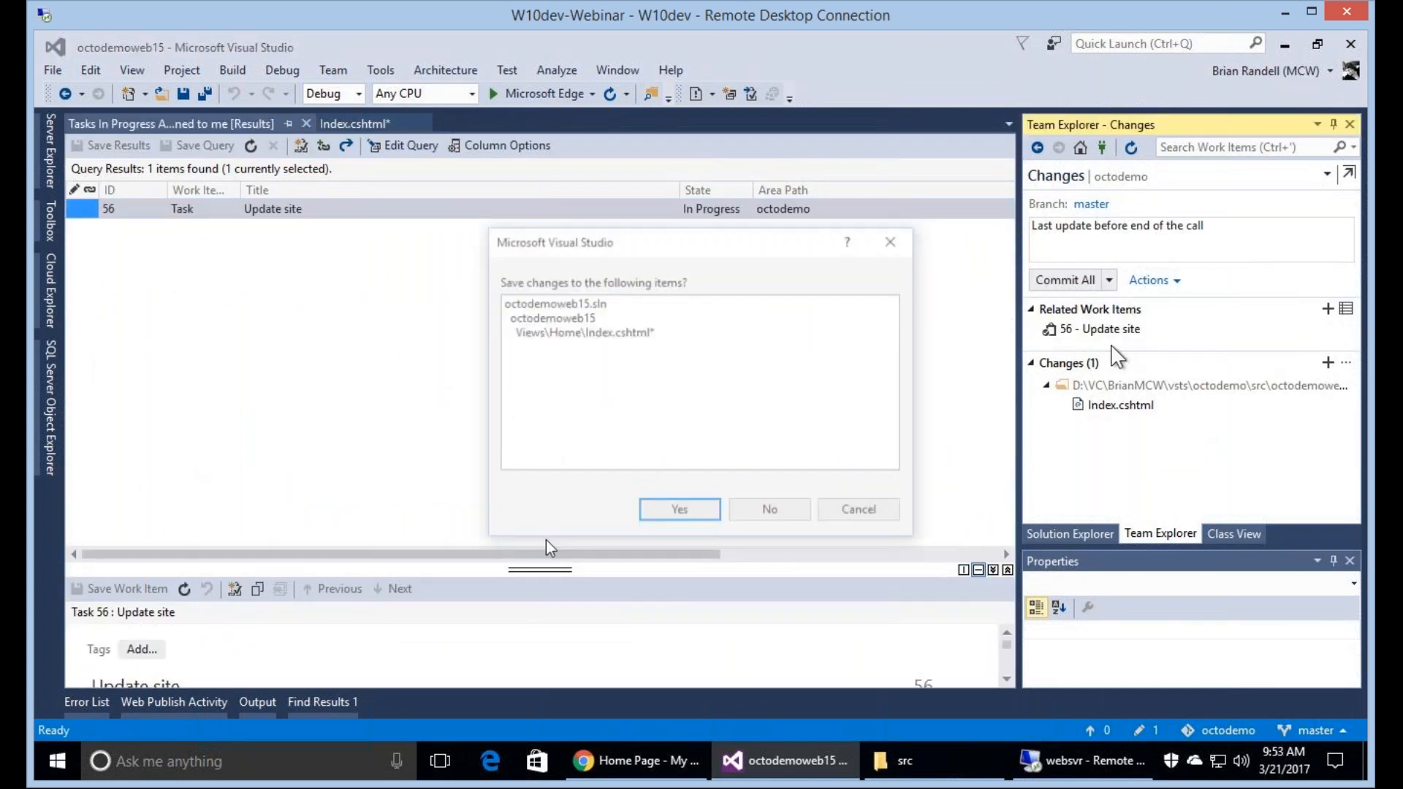
click(680, 519)
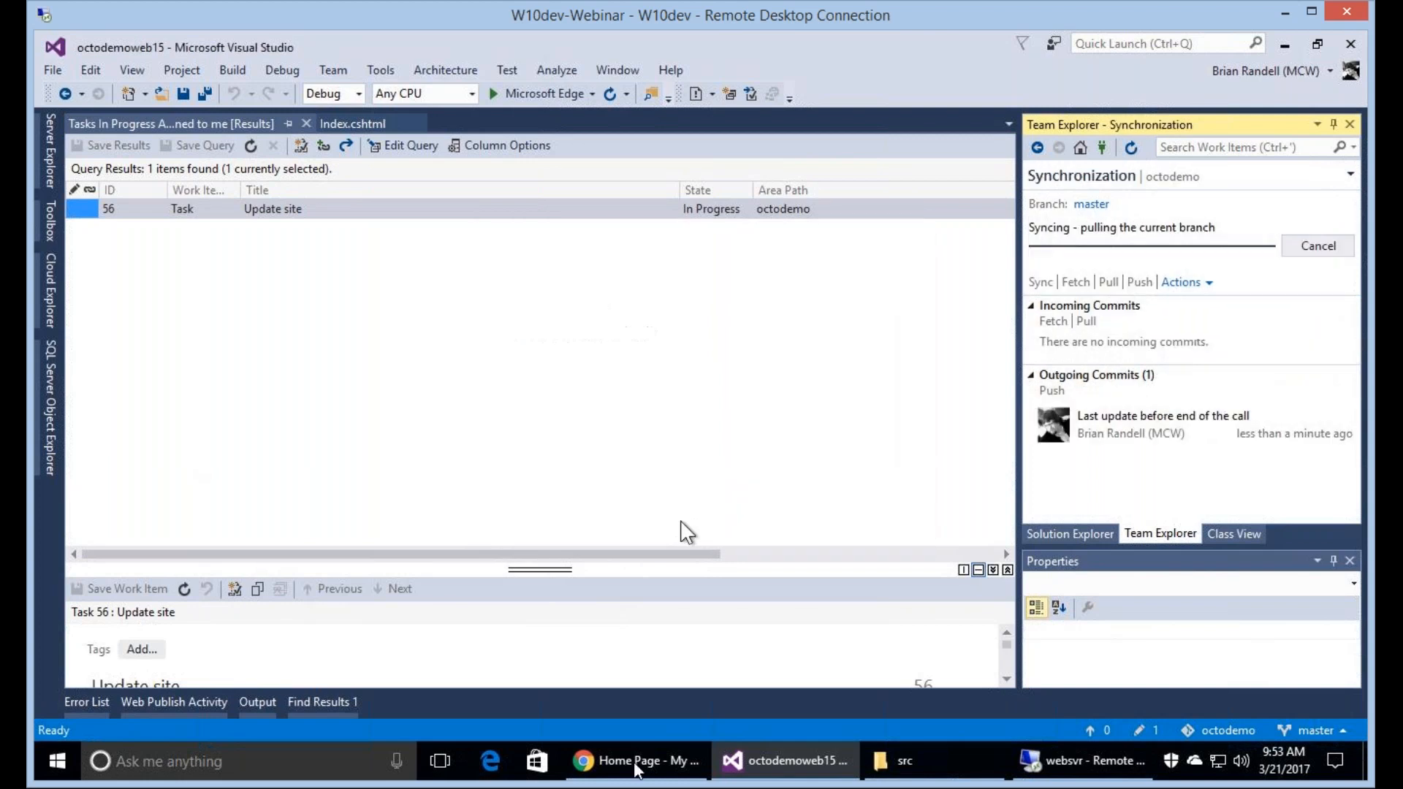
Switch to the browser and open the in-progress CI Build triggered by the commit.
key(alt+Tab)
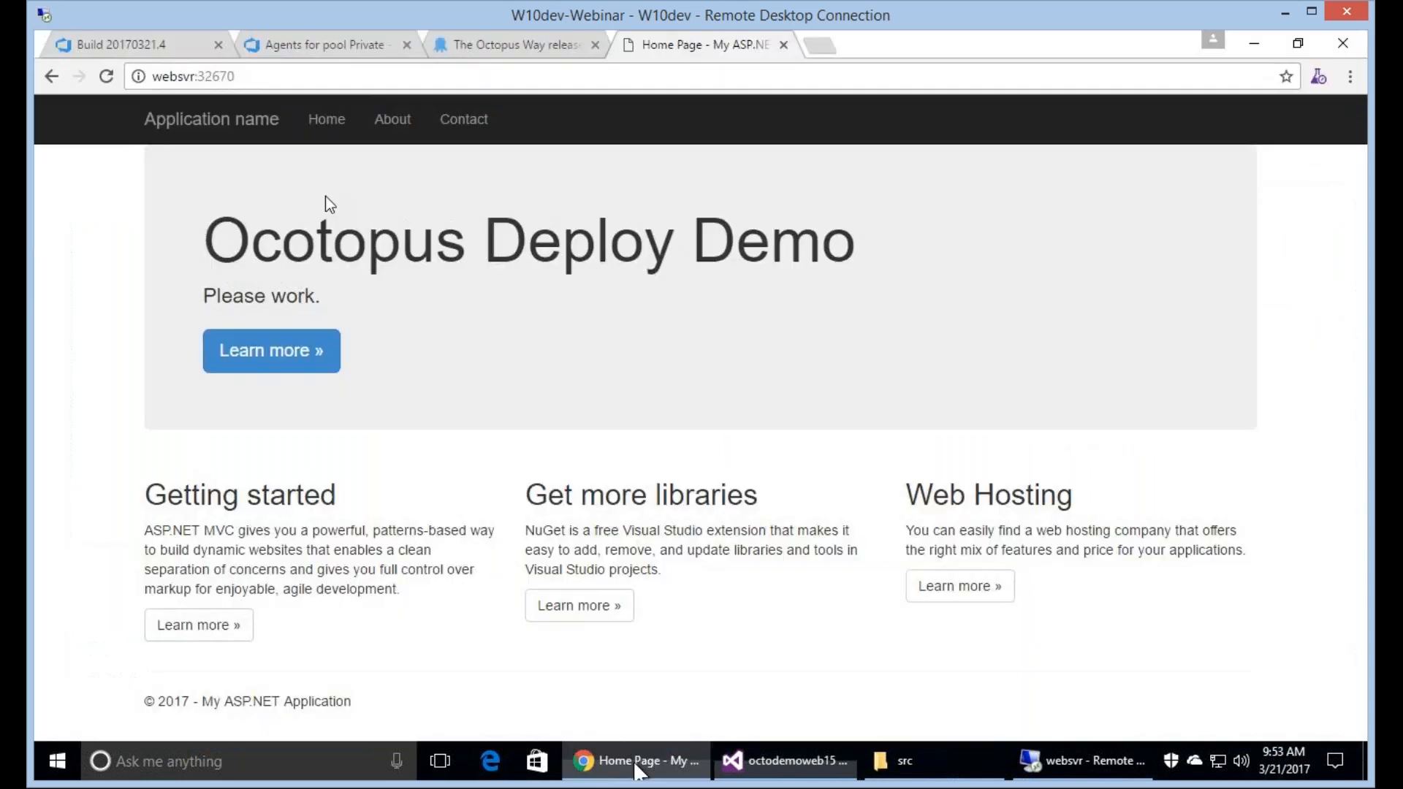
click(85, 43)
click(532, 154)
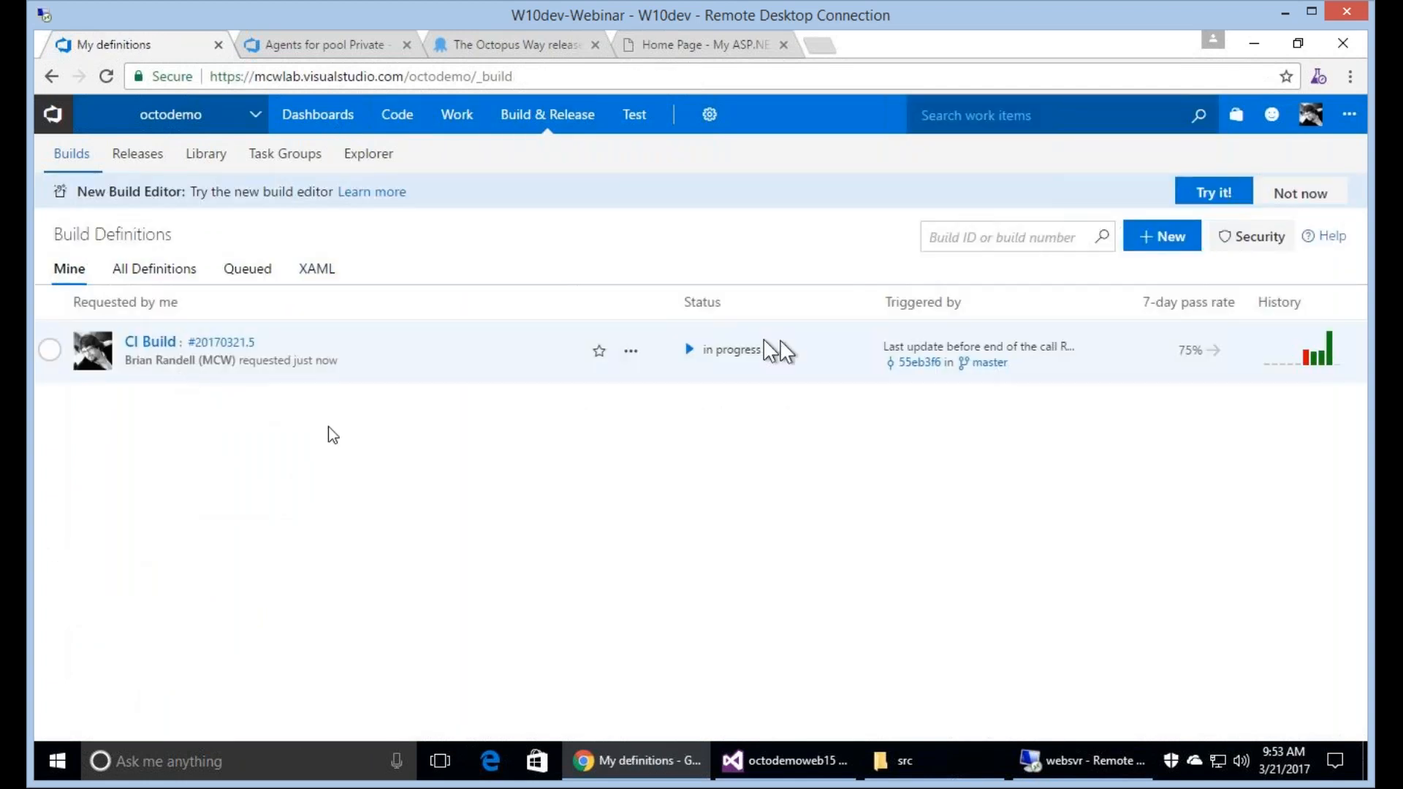
click(220, 342)
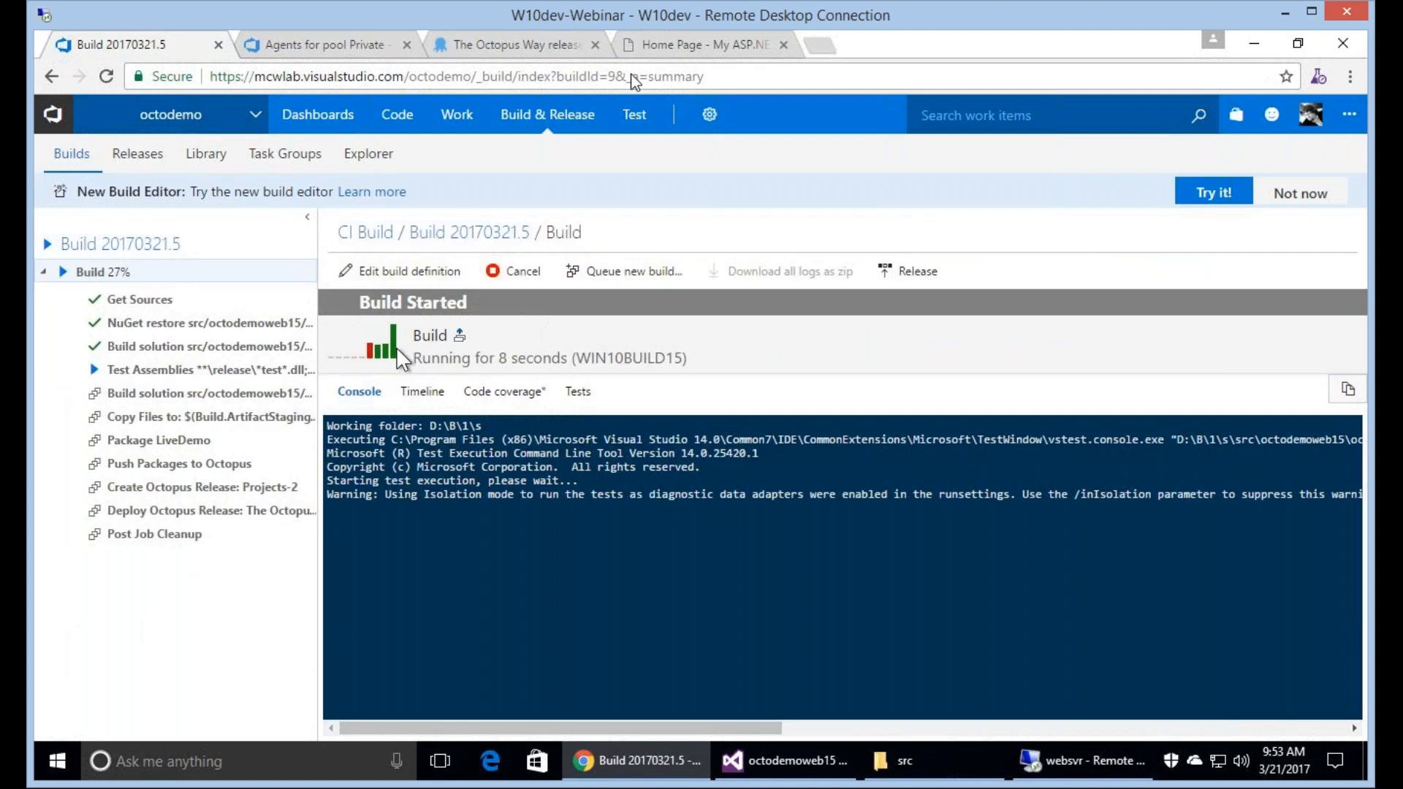
Examine the deployed site's current lead text, open a blank browser tab and return to the running build.
click(710, 48)
drag(204, 295, 227, 293)
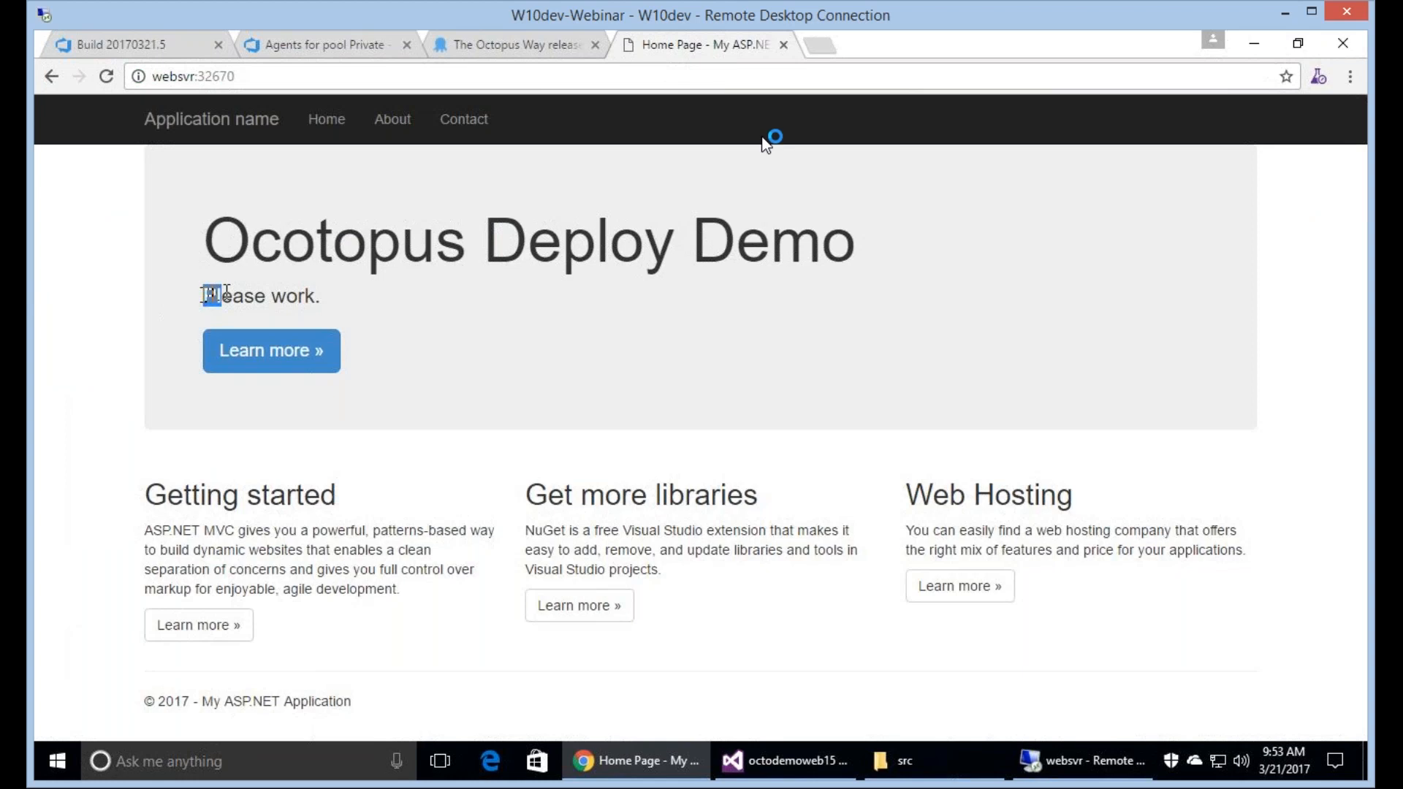
click(827, 51)
click(223, 49)
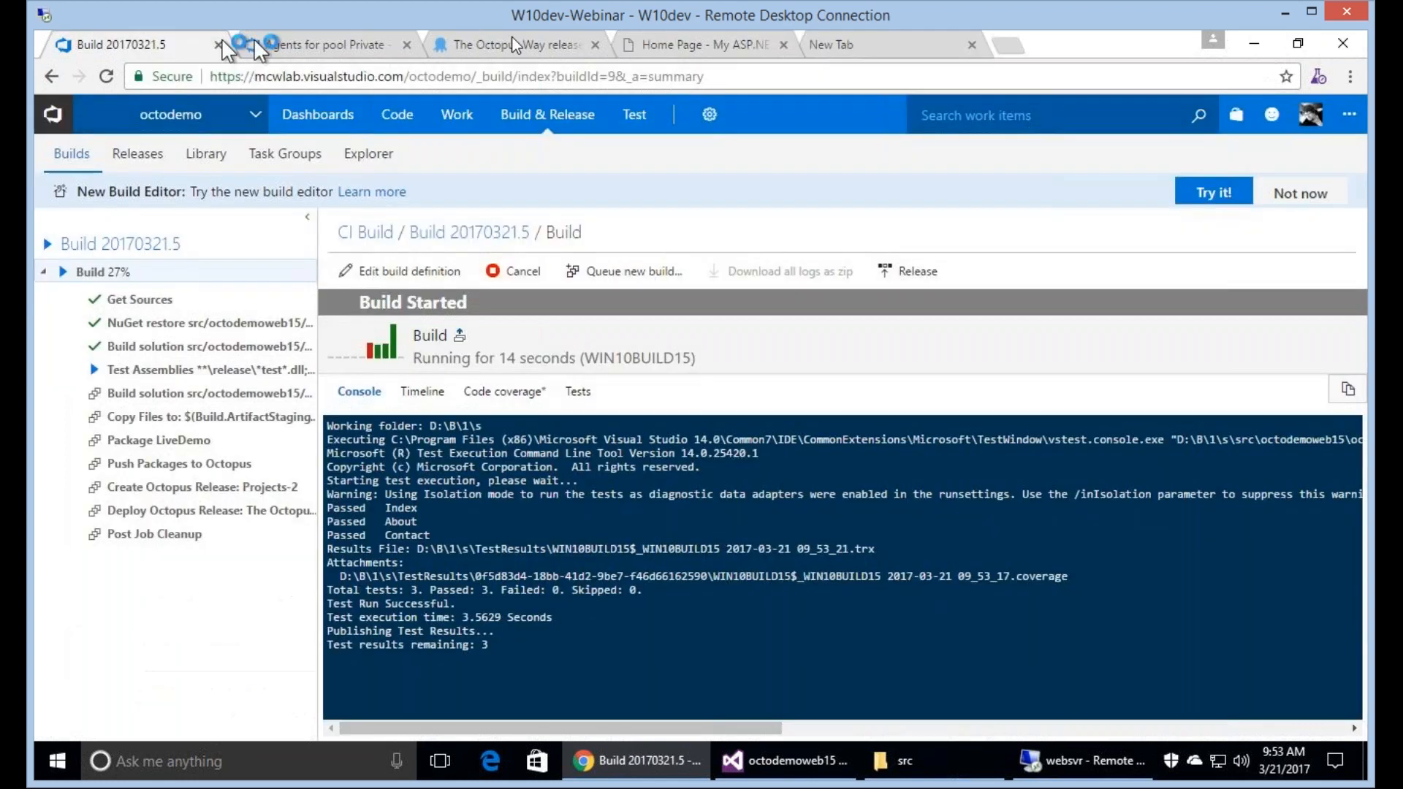
Check The Octopus Way's release overview in Octopus and return to the running CI Build's console.
click(515, 45)
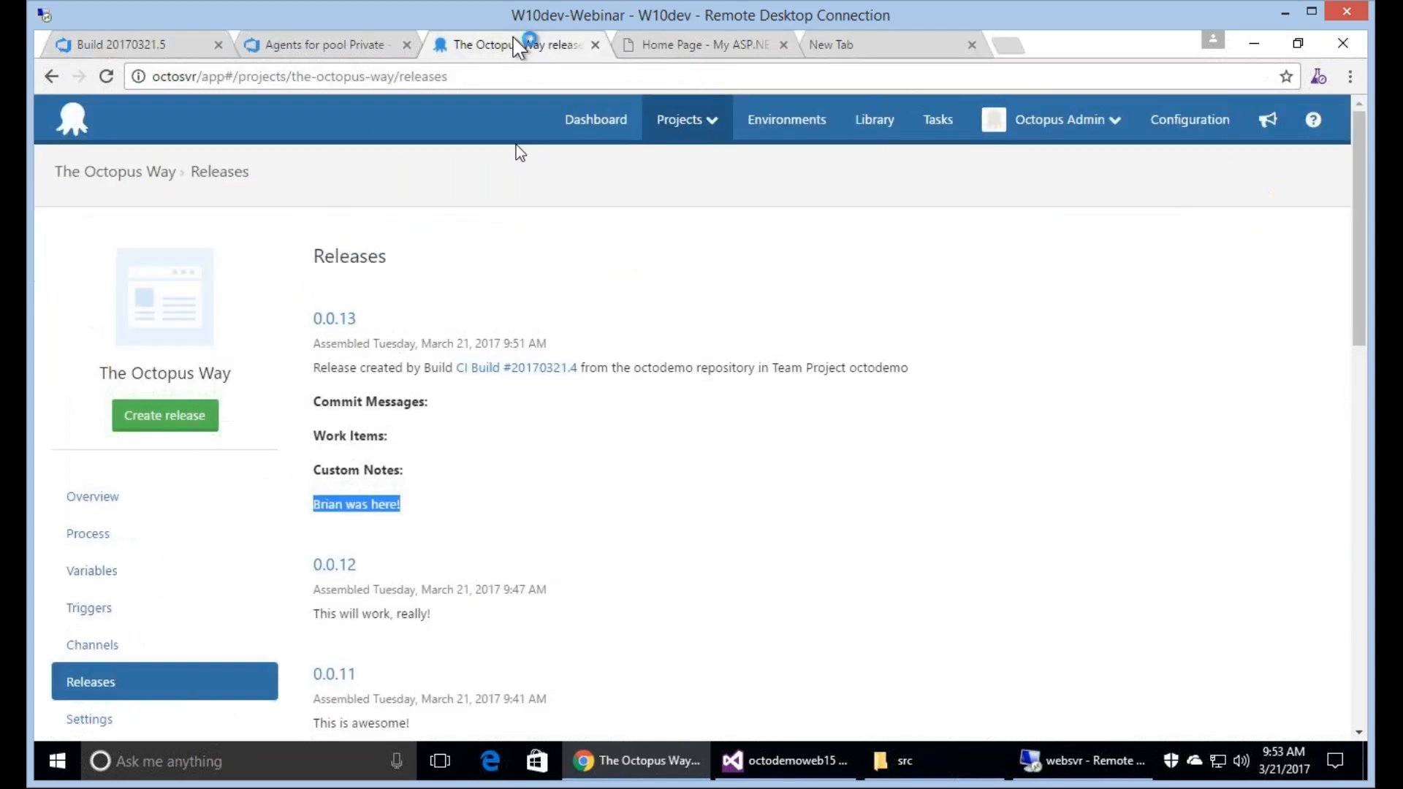
click(597, 121)
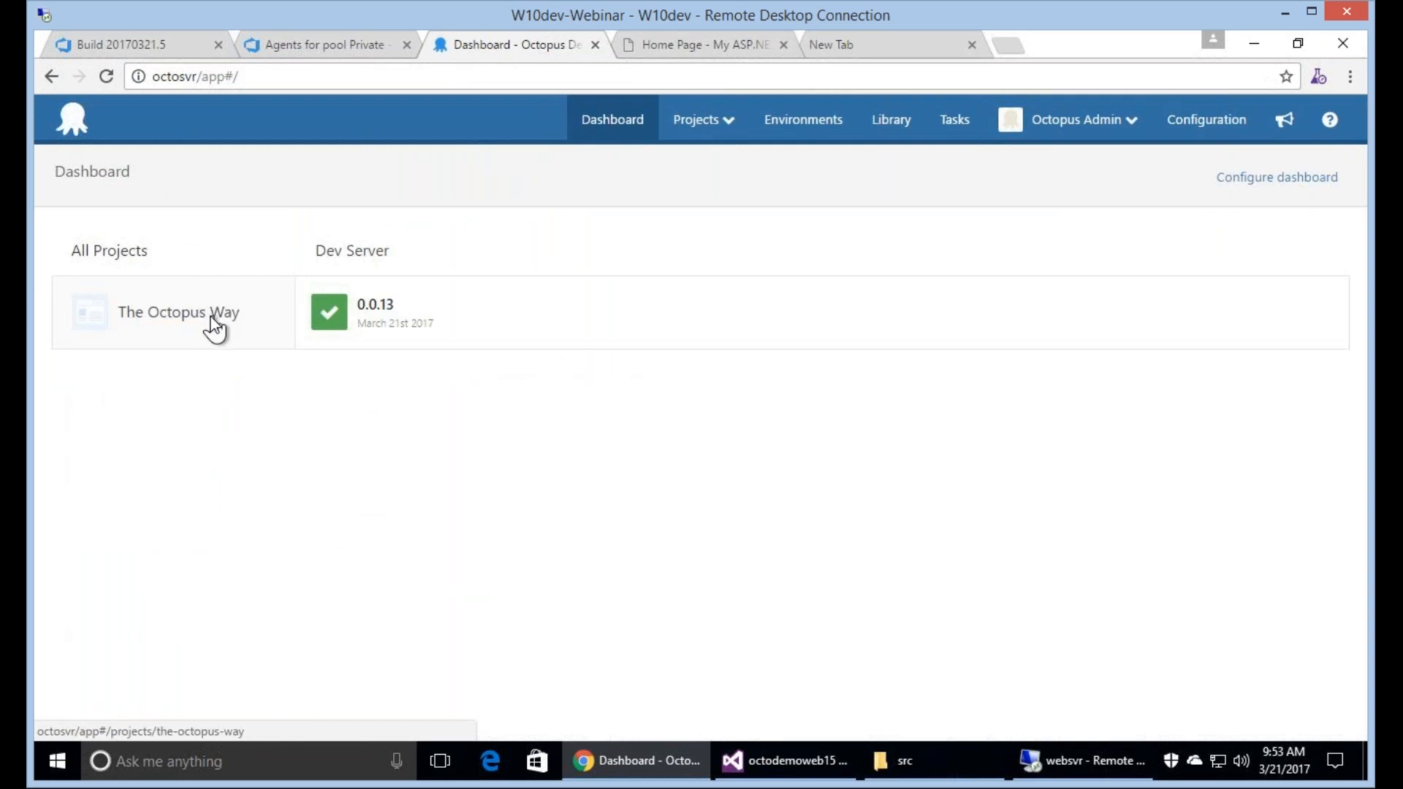
click(214, 326)
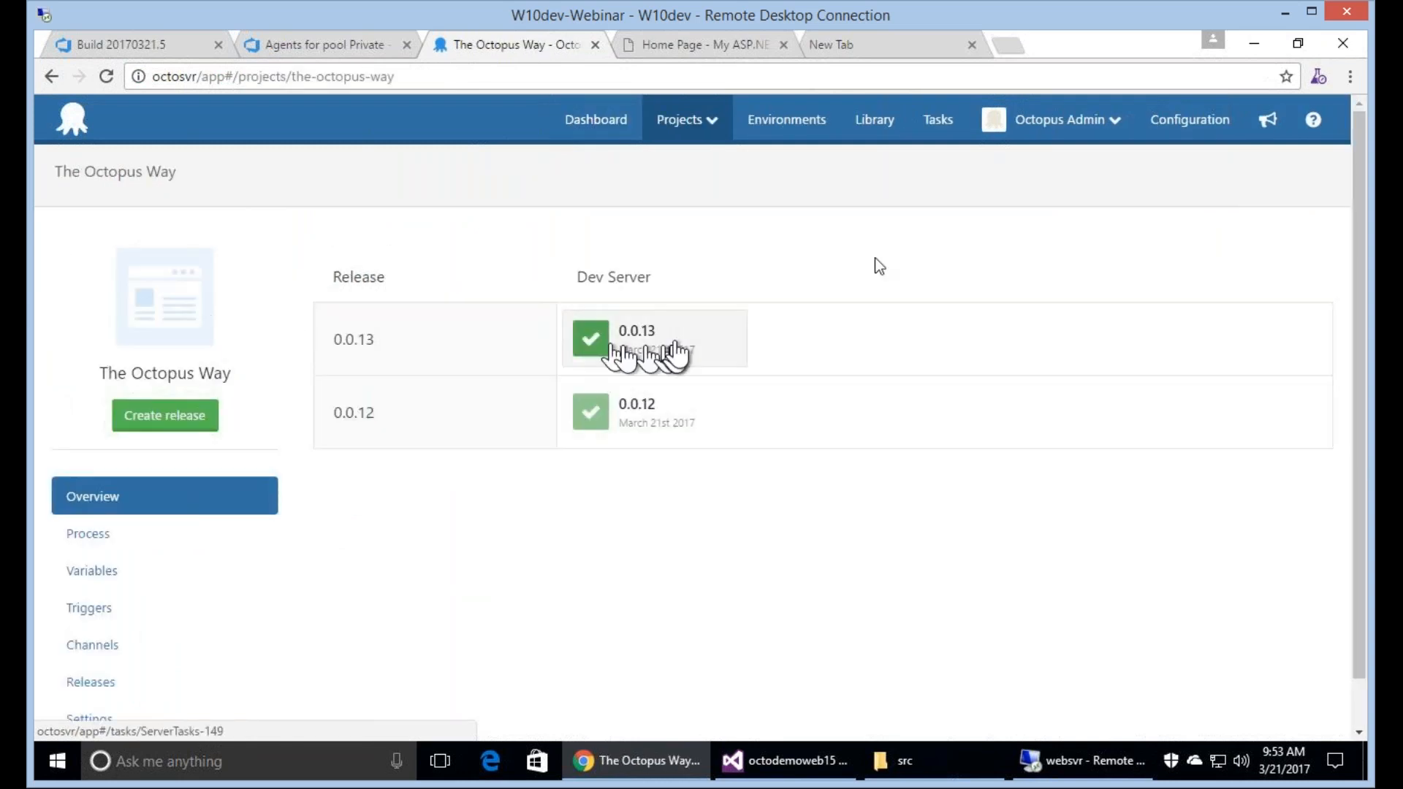
click(169, 50)
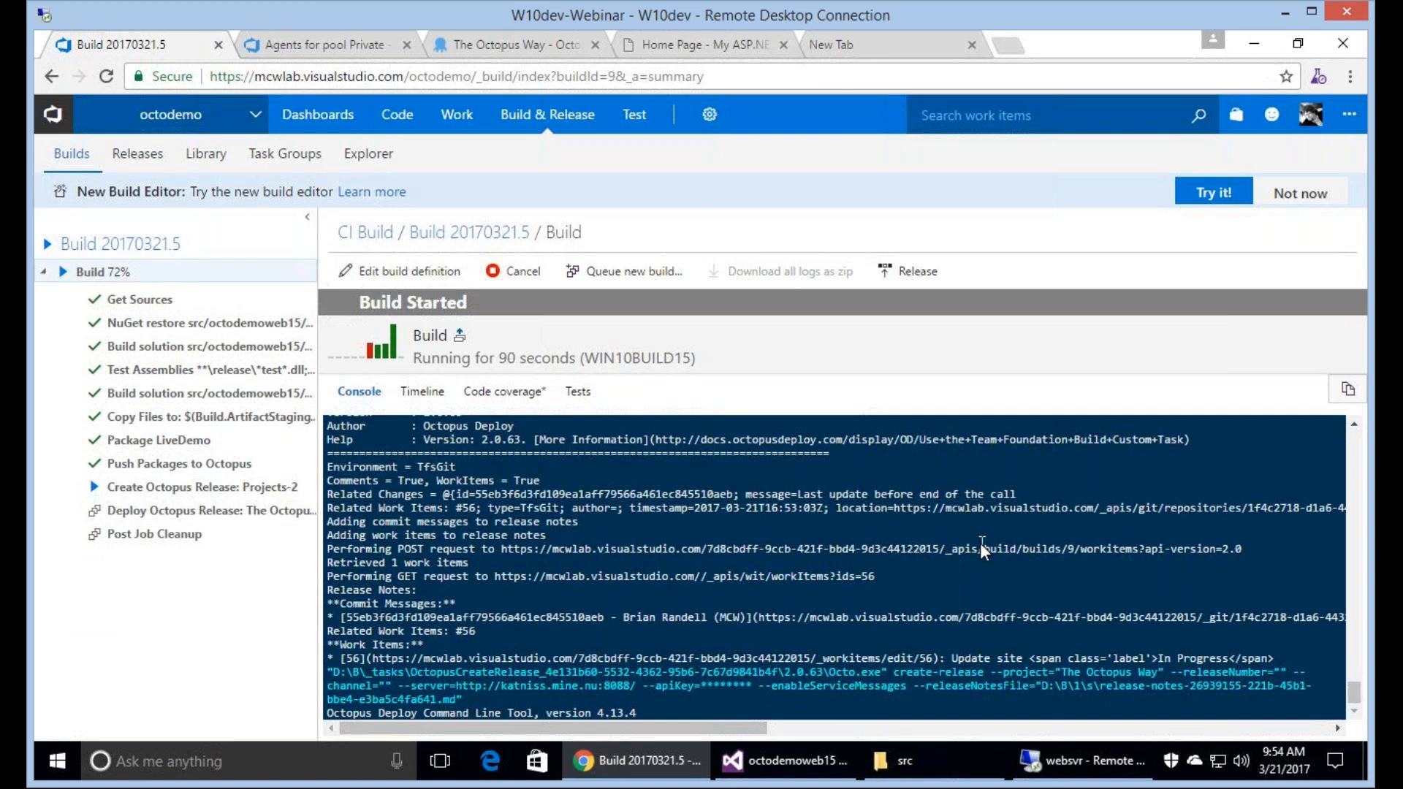
Refresh The Octopus Way's release overview in Octopus and open the details of release 0.0.14.
click(535, 52)
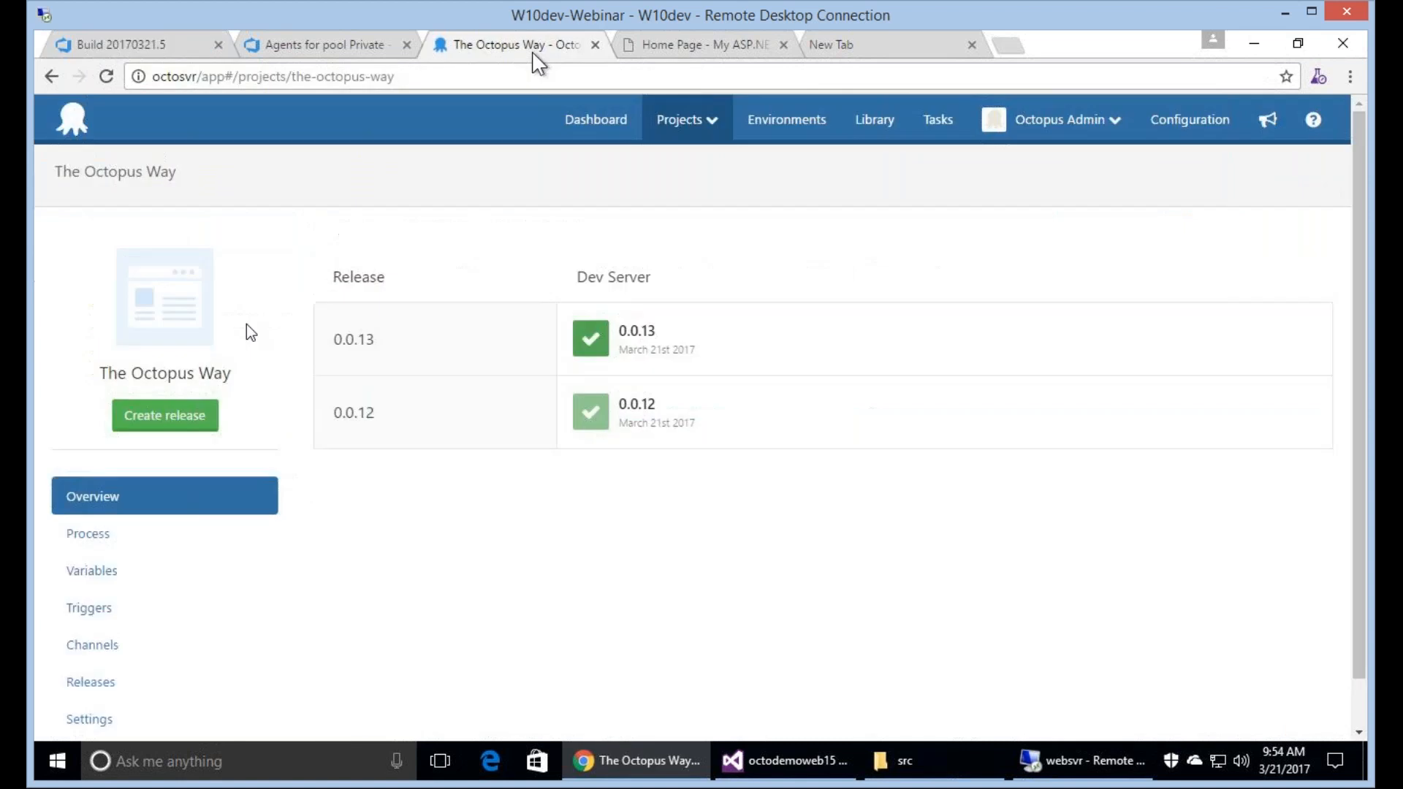
click(108, 76)
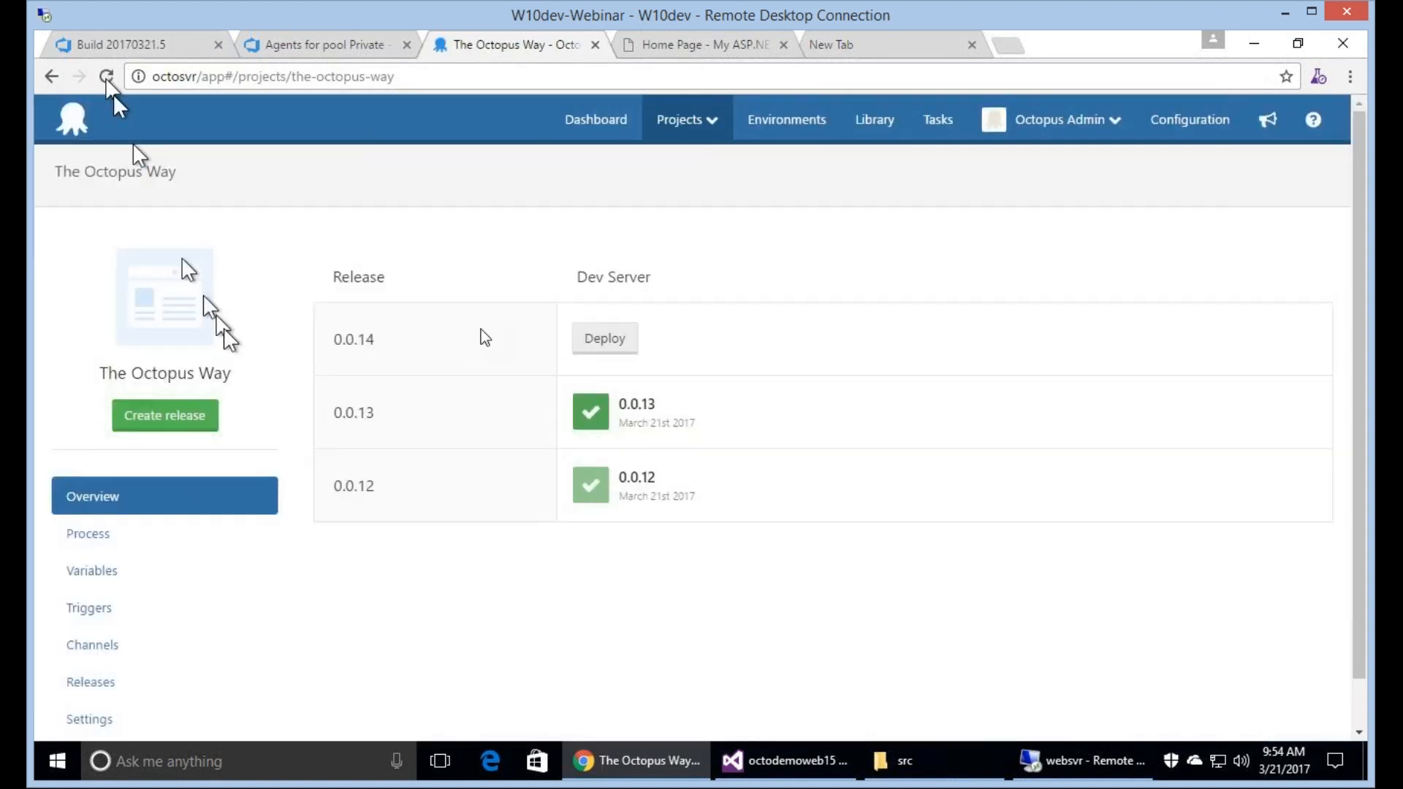
click(351, 346)
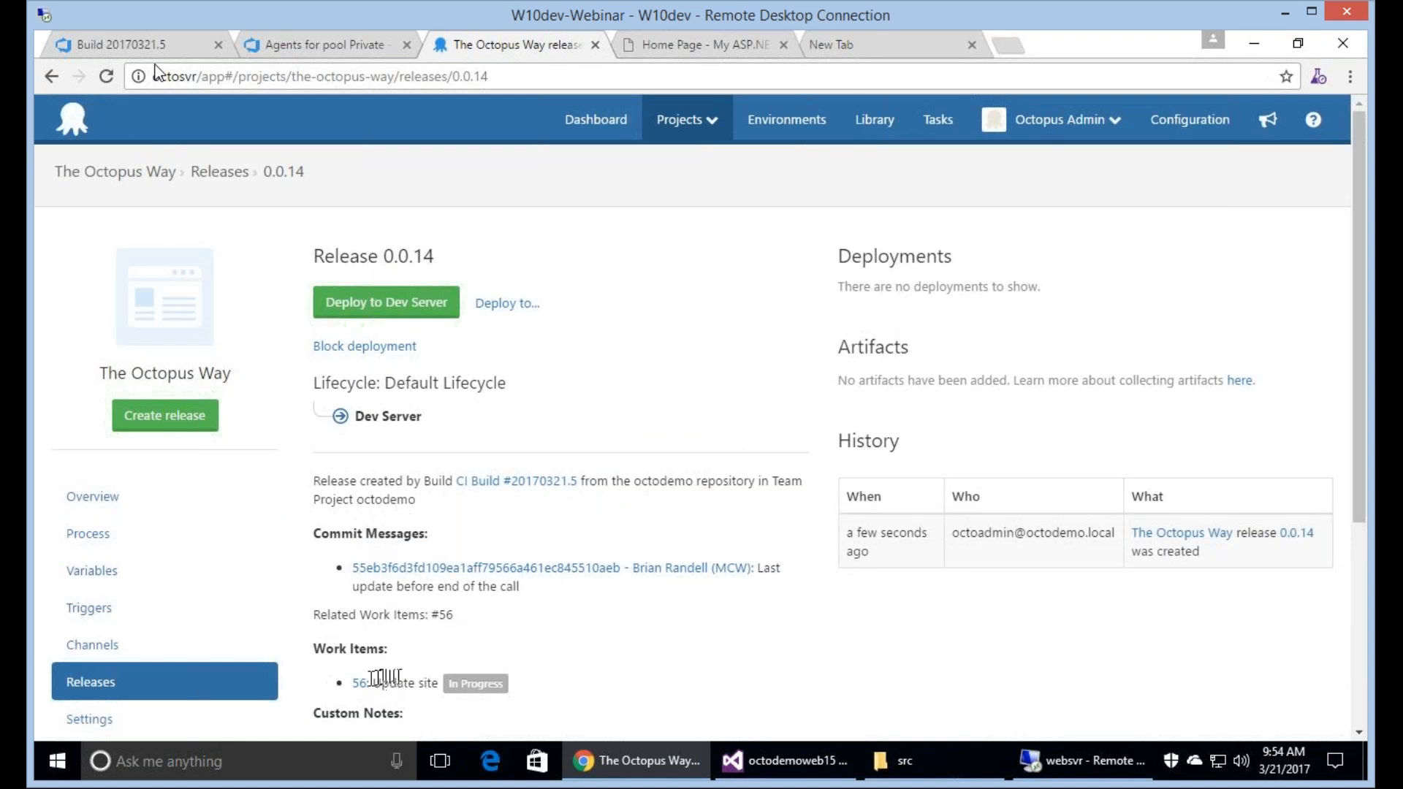
Check the running build's progress and the agent in the Private pool, and return to release 0.0.14.
click(182, 50)
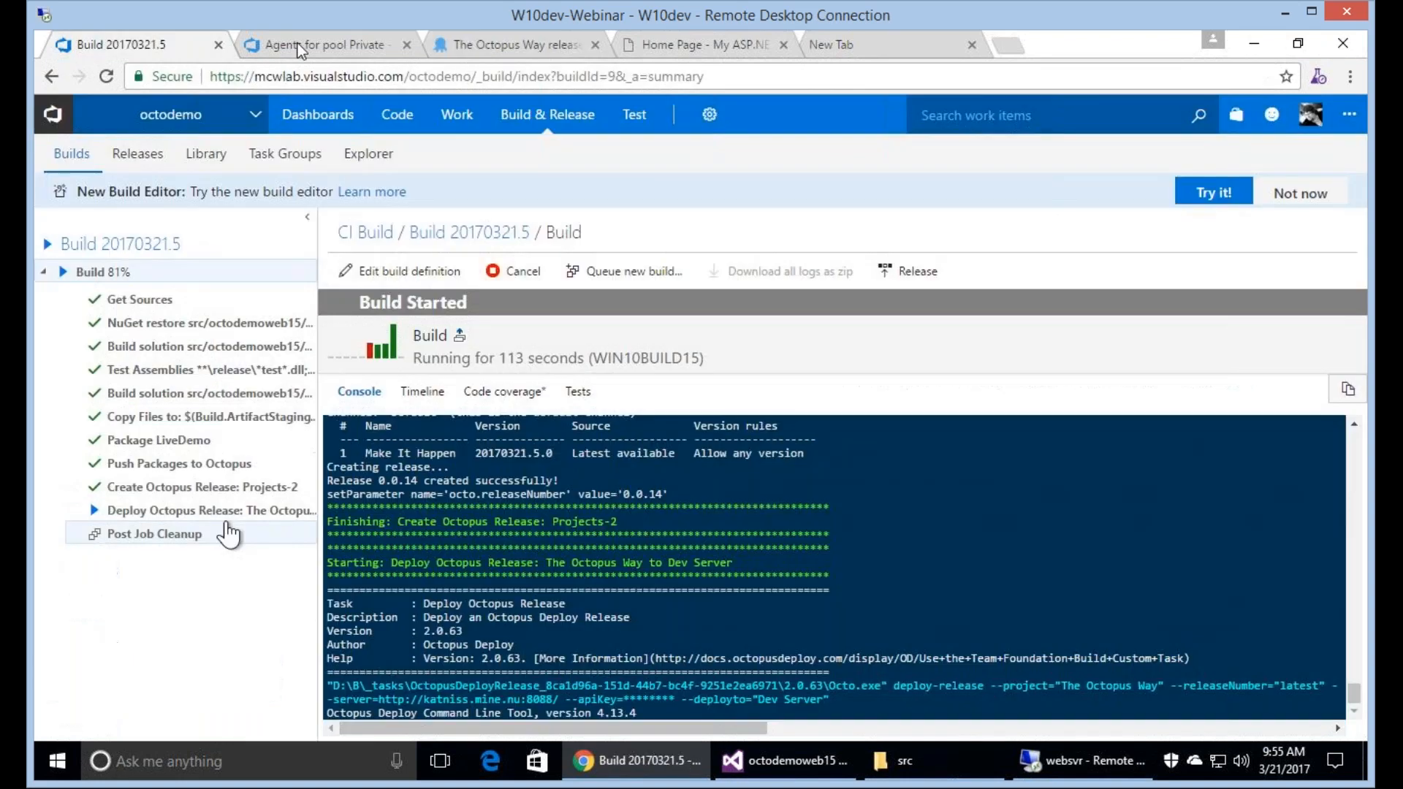
click(296, 42)
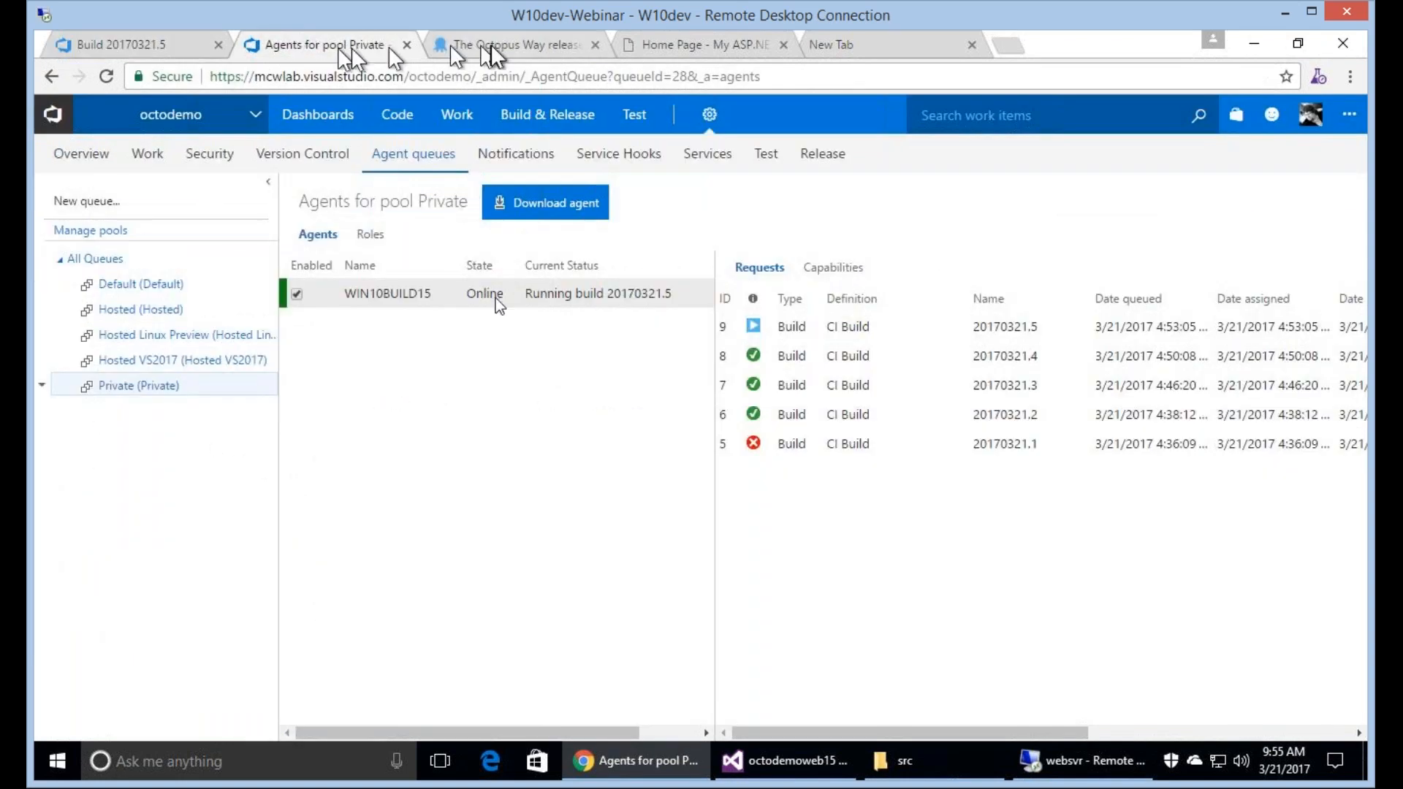
click(483, 45)
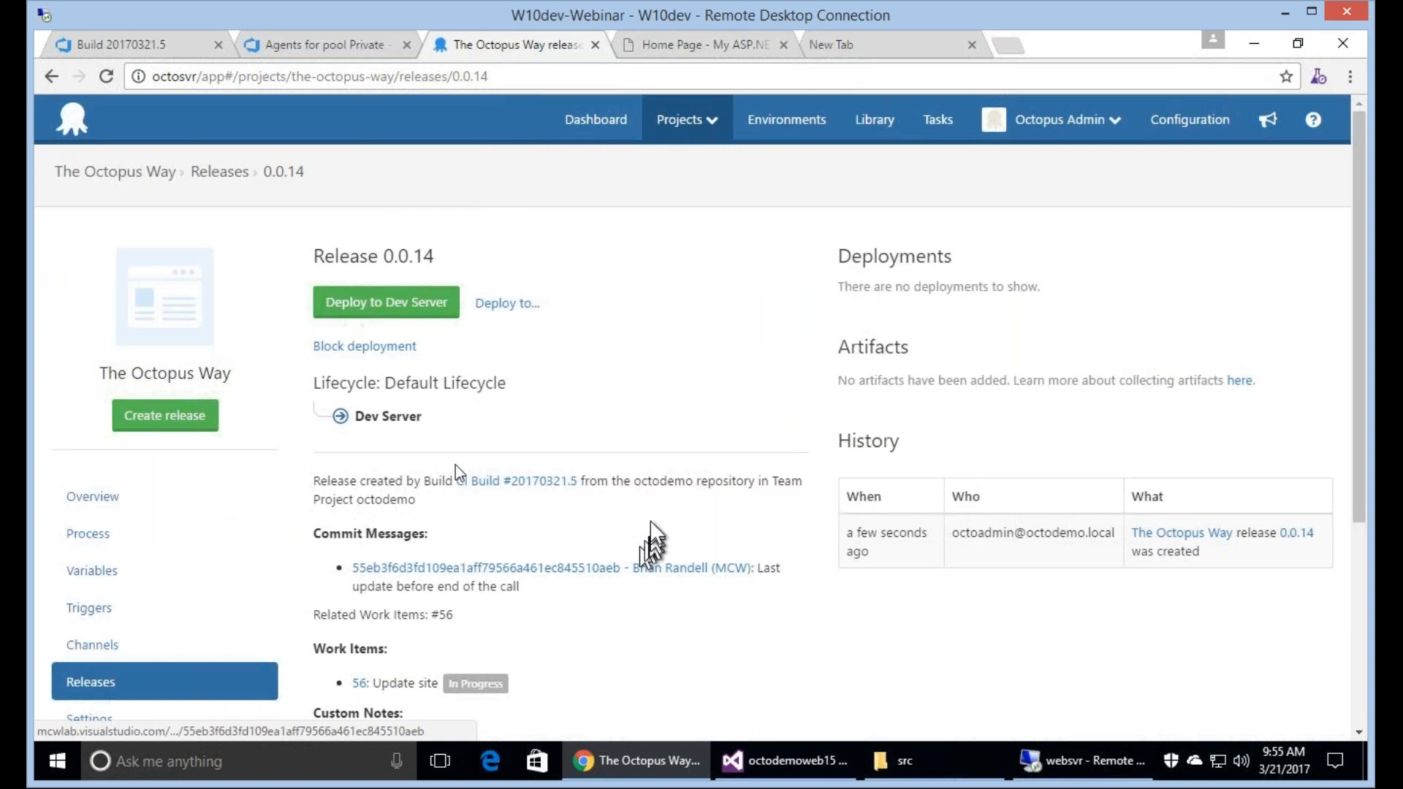
Open work item 56 from the release notes in a new browser tab, view it, and return to the build console.
right_click(358, 683)
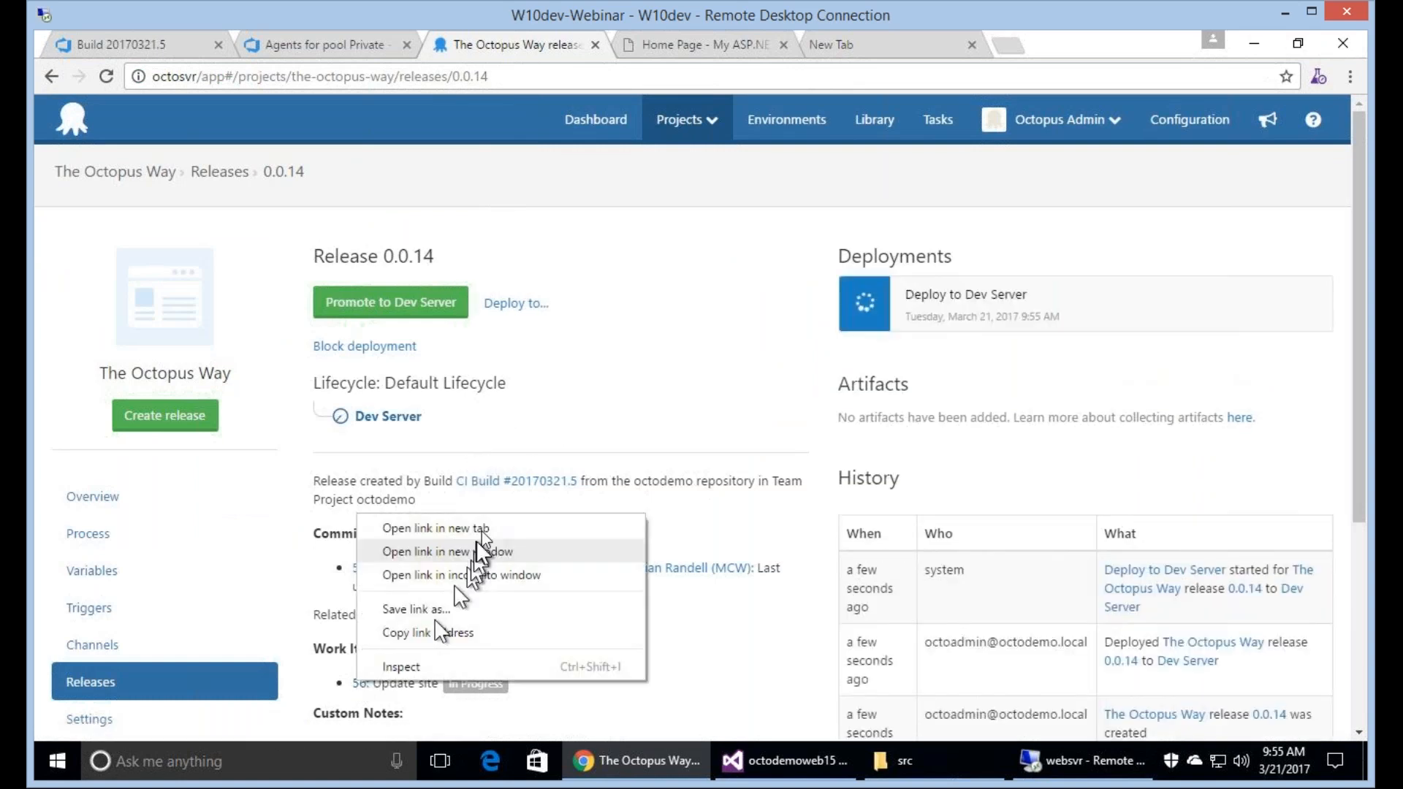
click(481, 529)
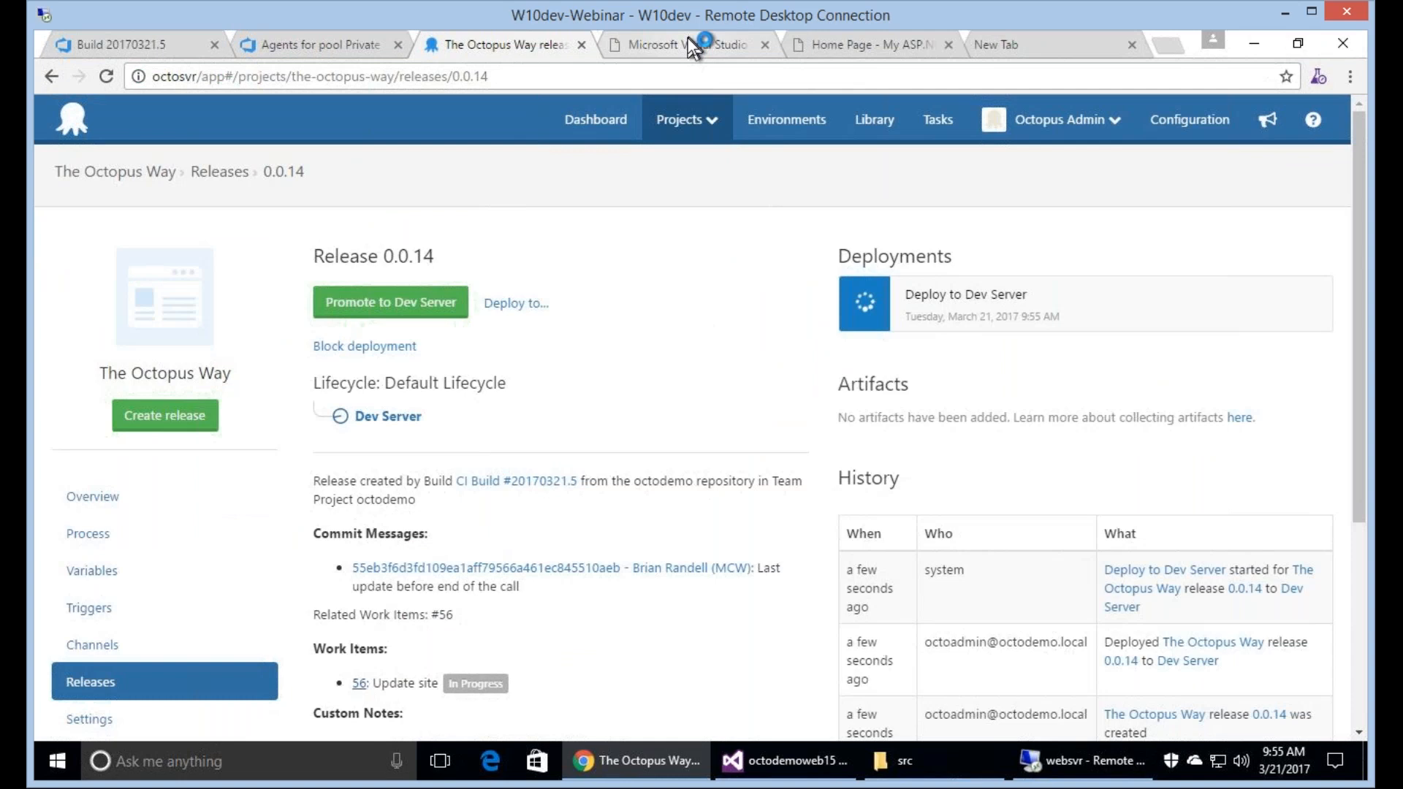
click(692, 45)
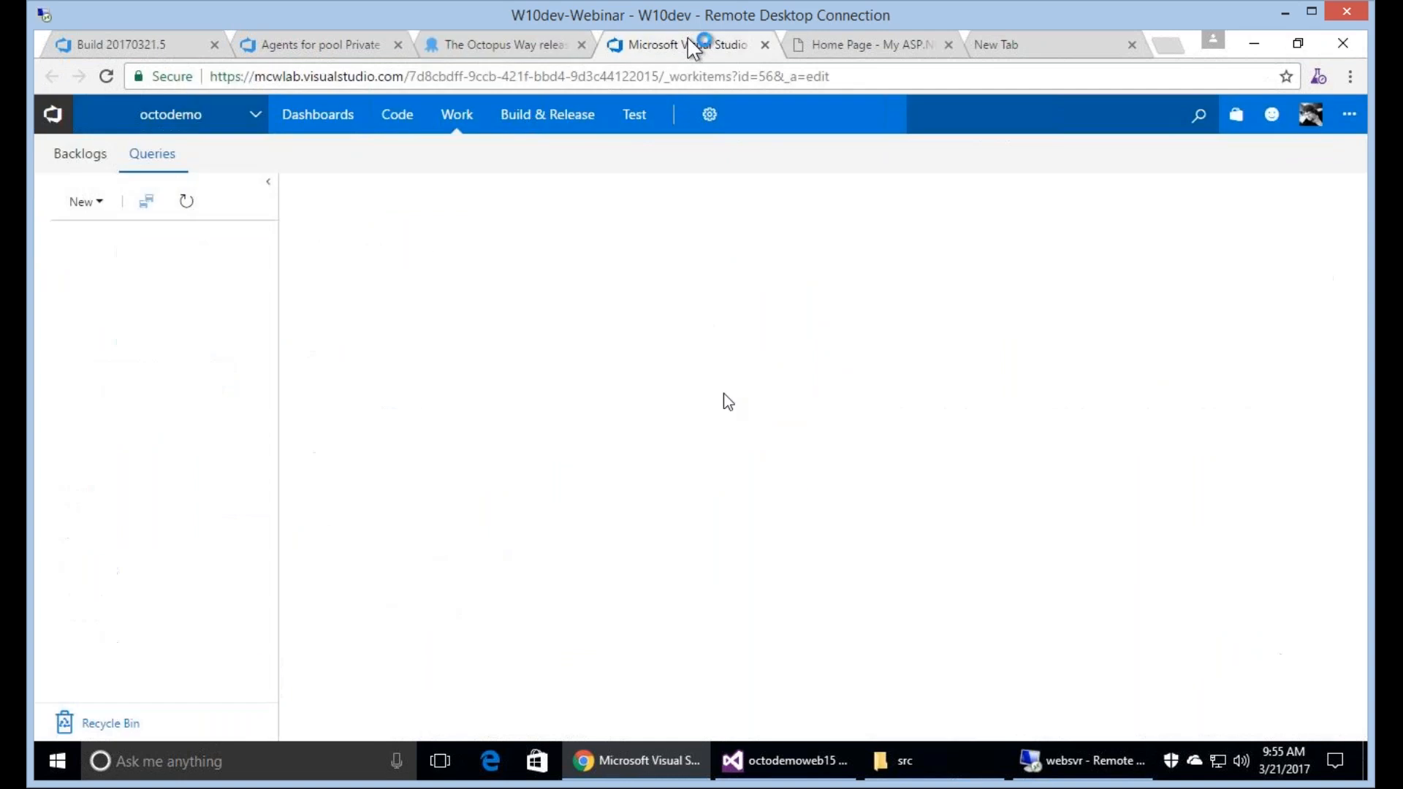
click(525, 47)
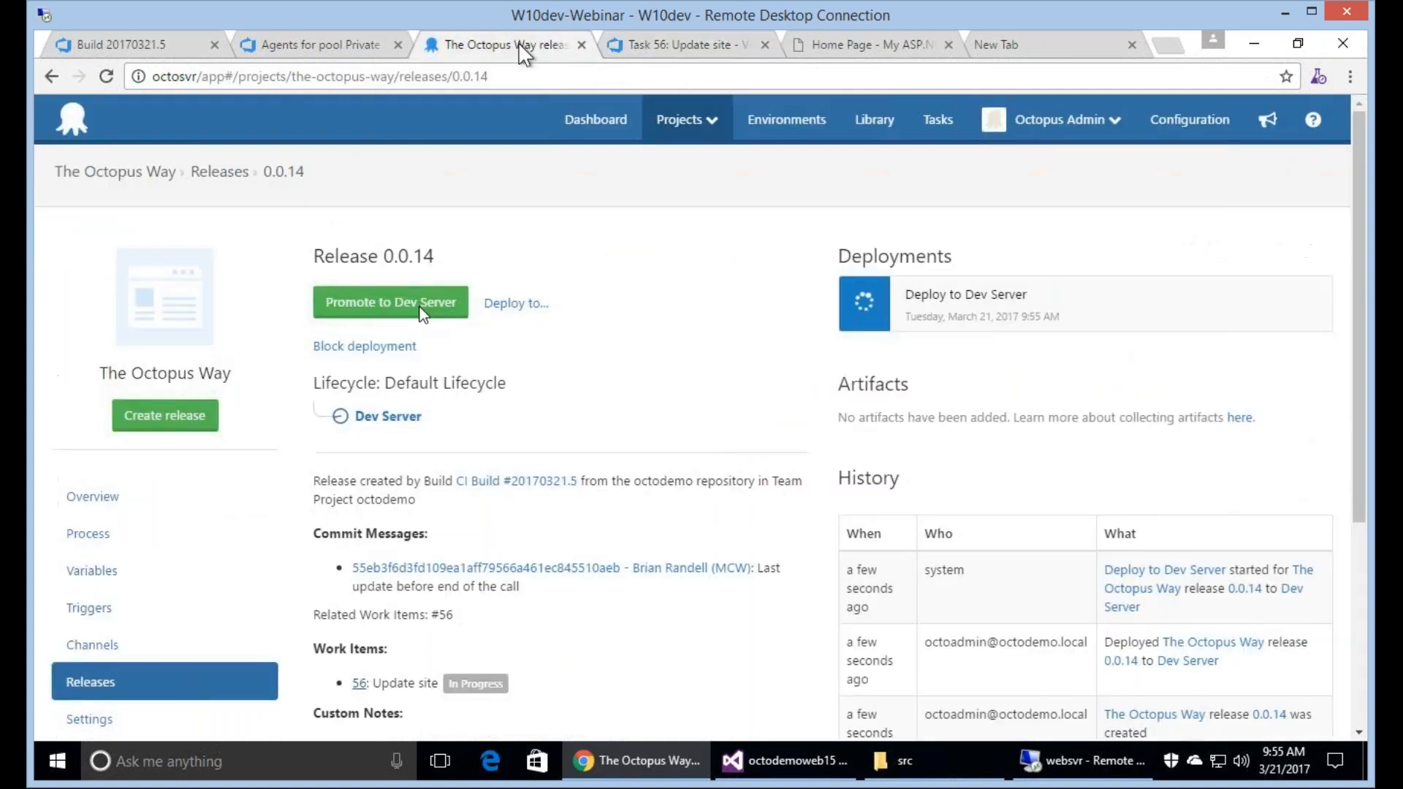
click(195, 46)
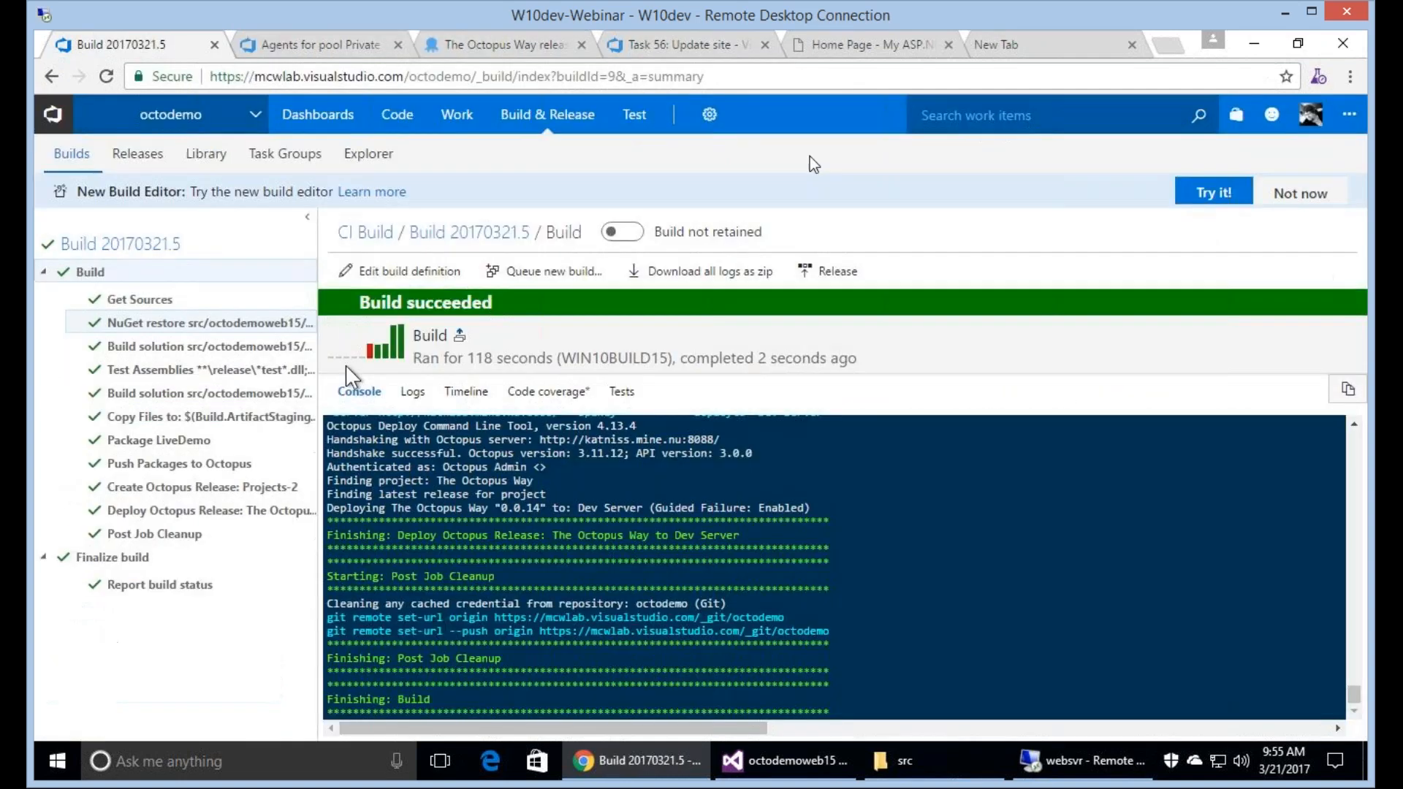
Load the deployed site at websvr:32670 in the blank browser tab and examine its lead text.
click(884, 48)
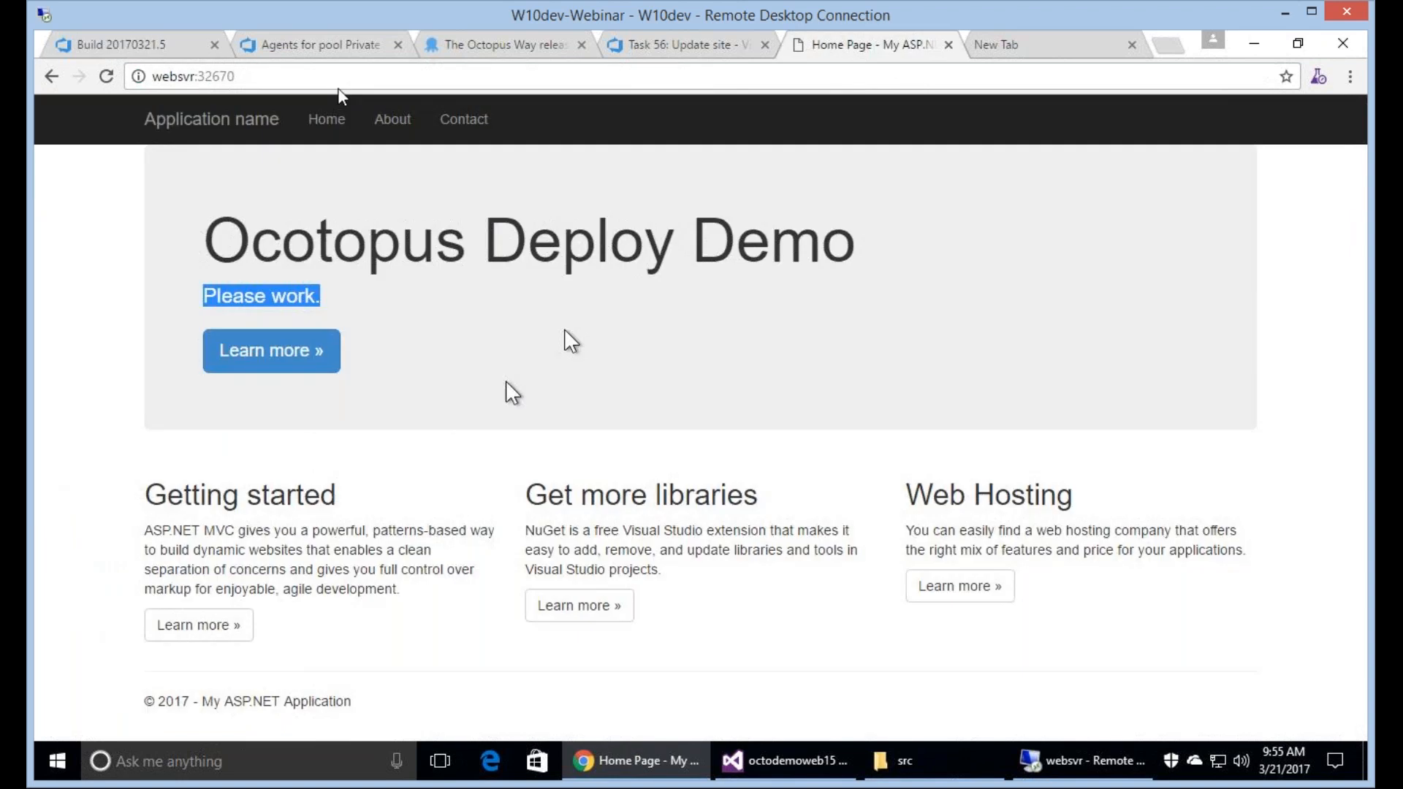
click(333, 80)
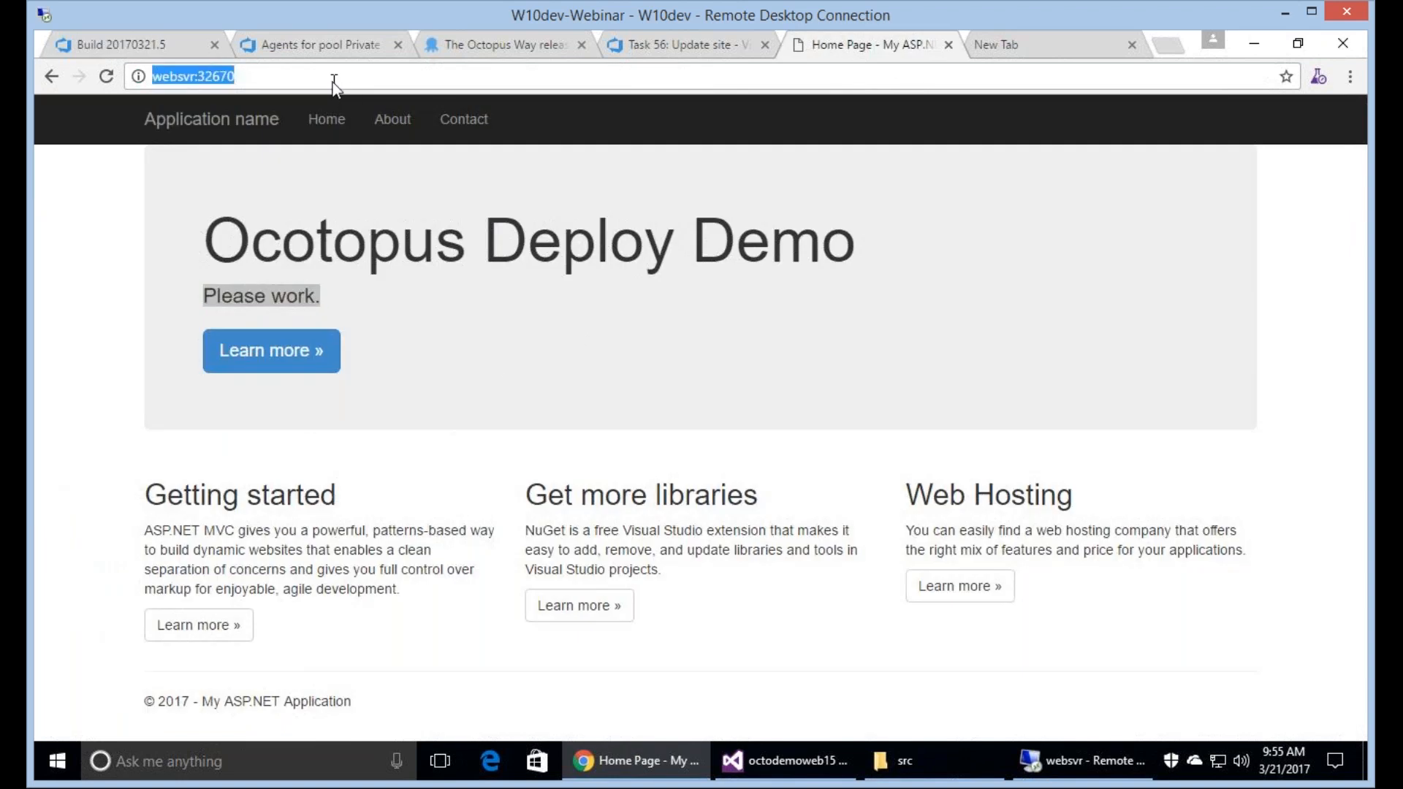
key(ctrl+c)
key(ctrl+Tab)
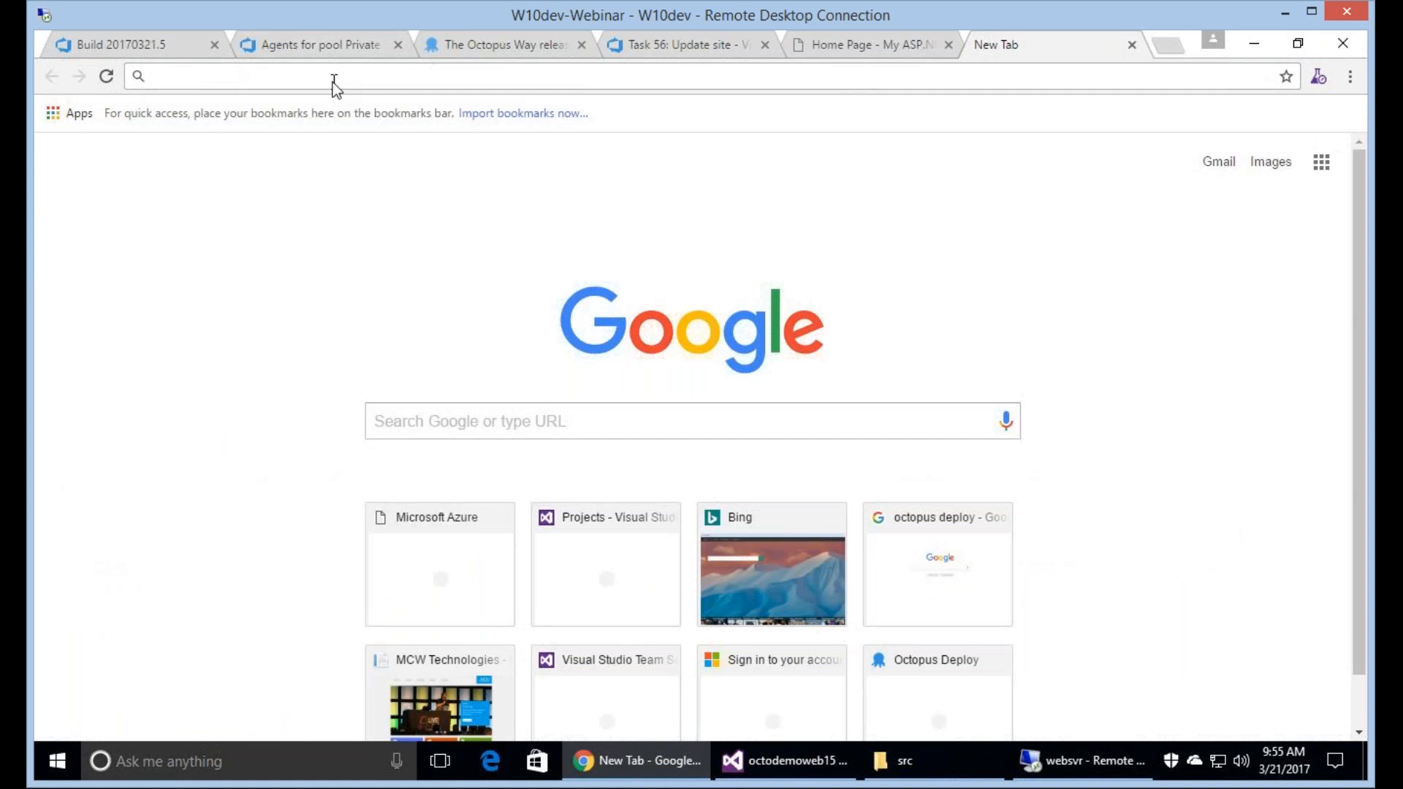
key(ctrl+v)
key(Return)
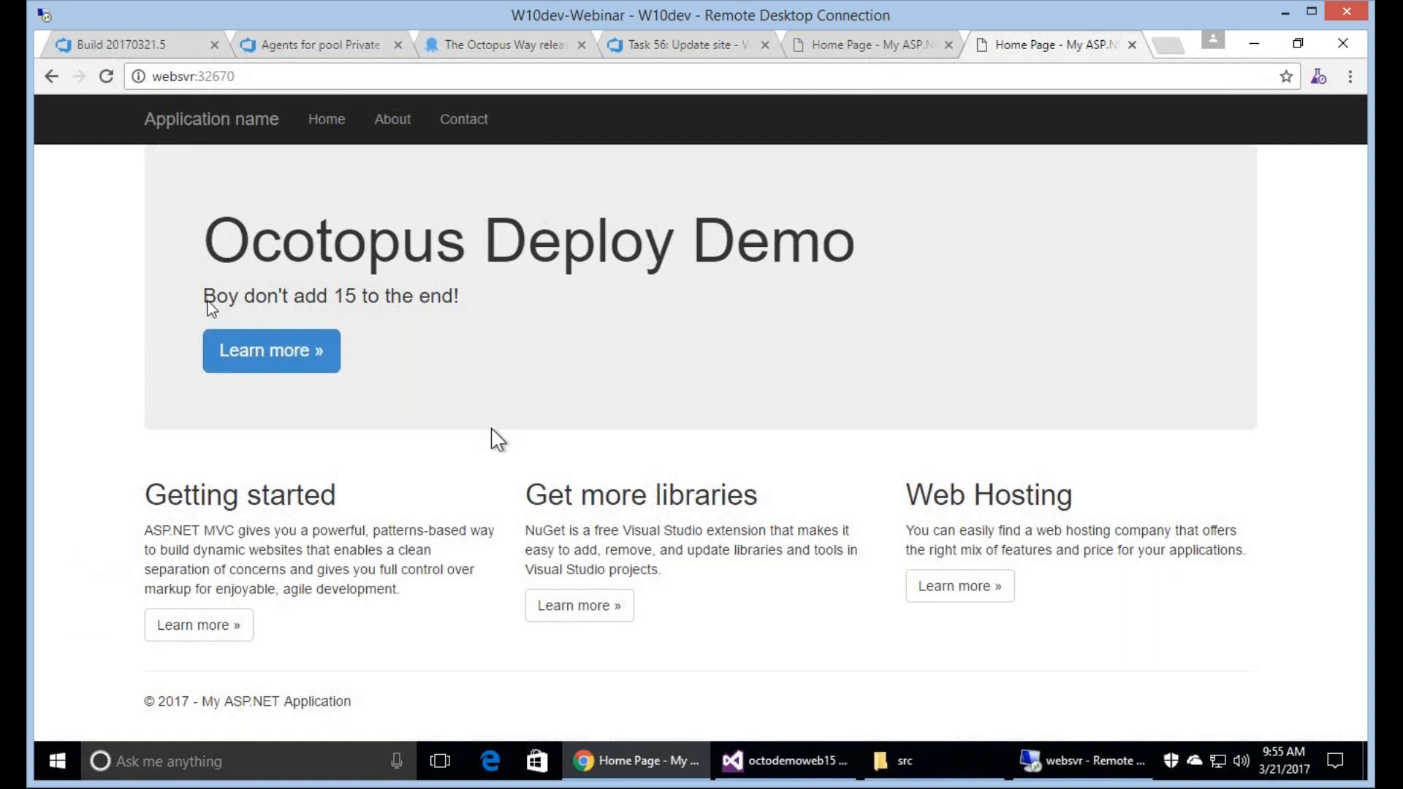
triple_click(534, 300)
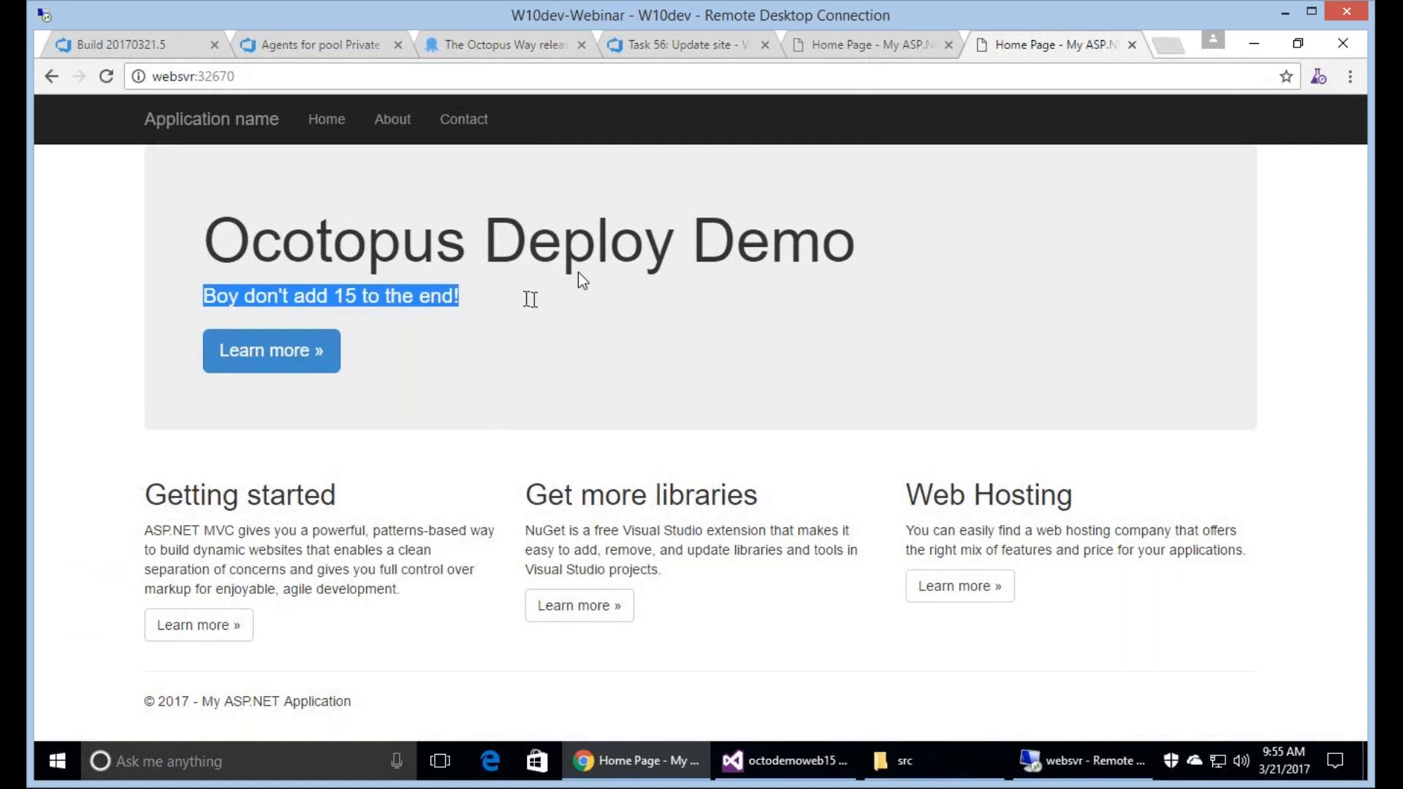
Review the build's steps and open the task summary of release 0.0.14's deployment to Dev Server in Octopus.
click(192, 43)
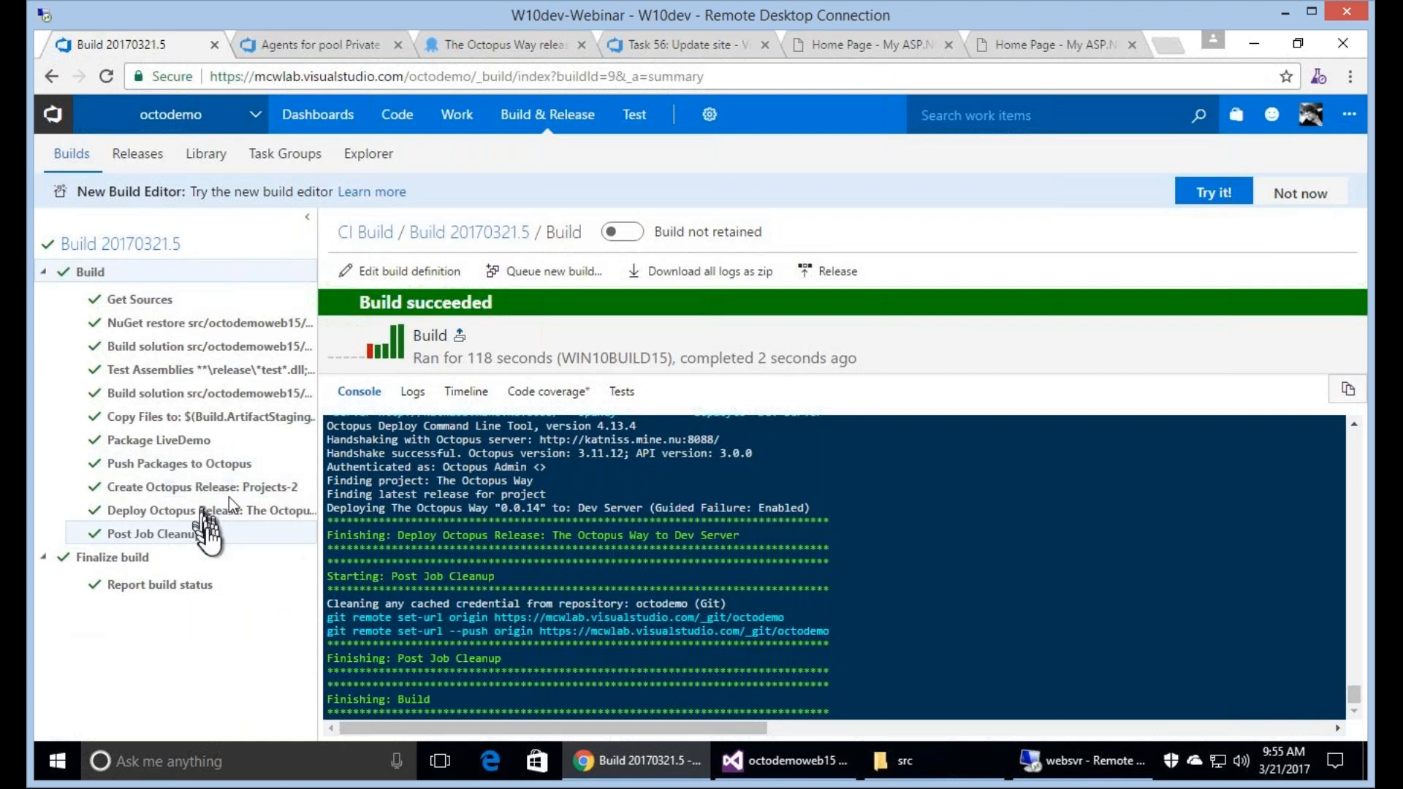
click(484, 44)
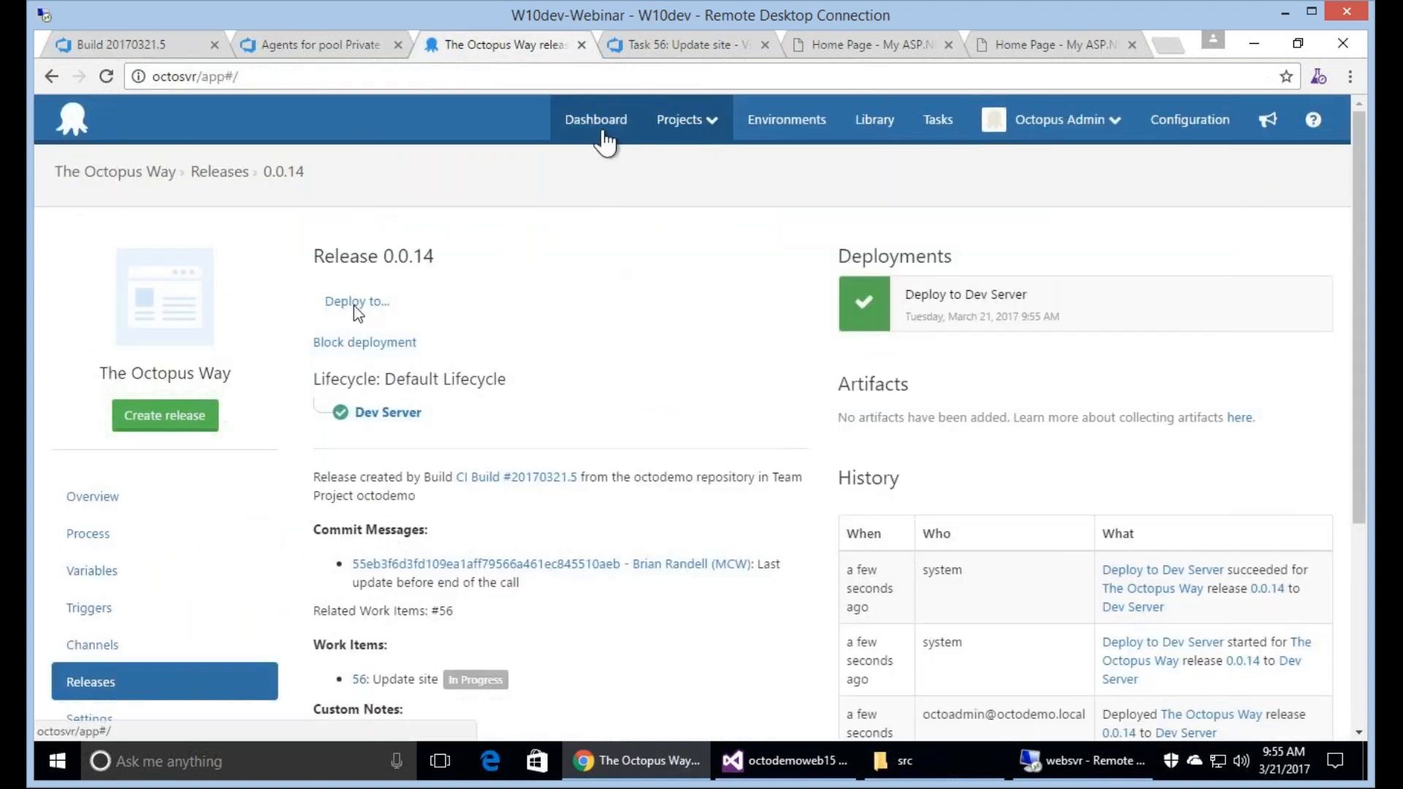
click(603, 130)
click(382, 302)
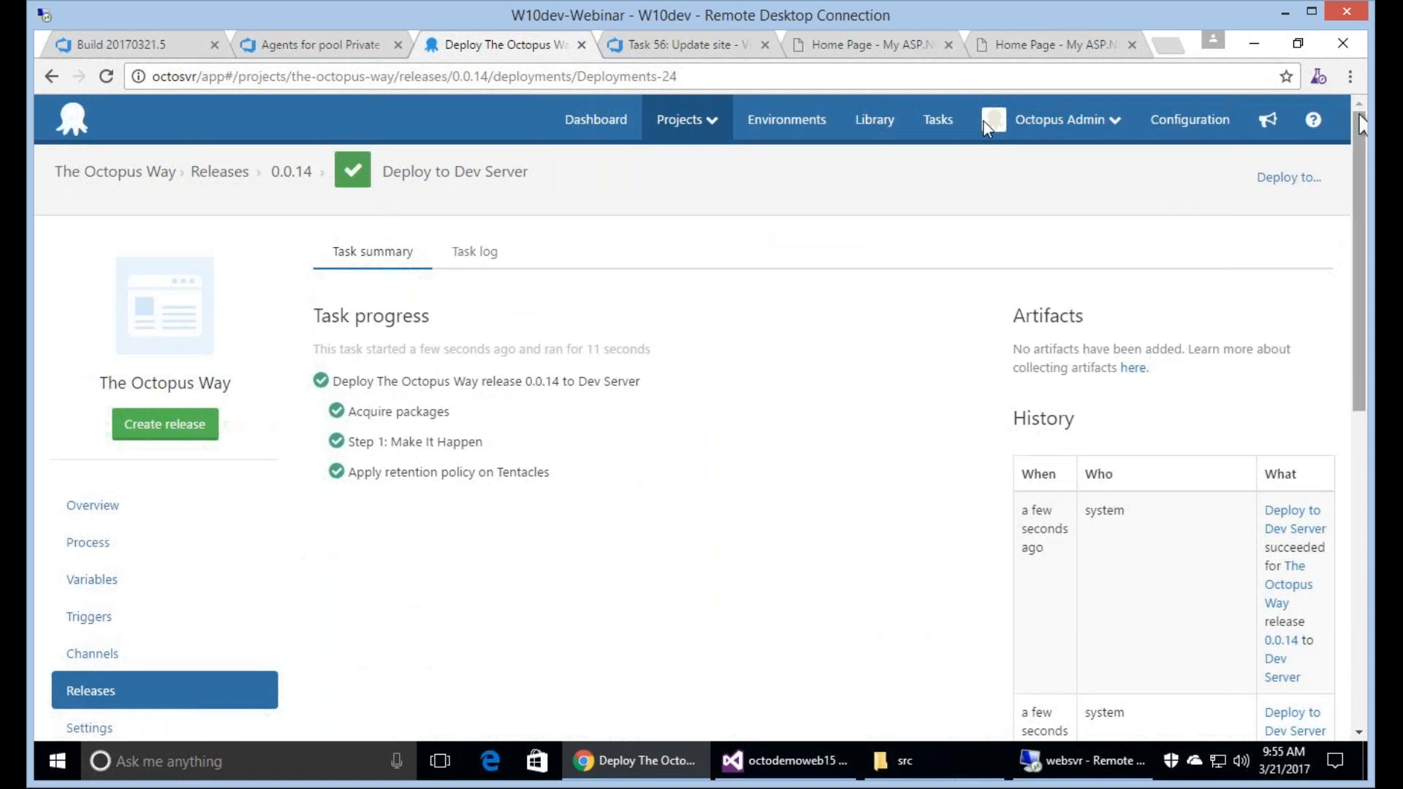
View task 56 again, return to the build, and open the CI Build definition to show its Octopus steps.
click(682, 50)
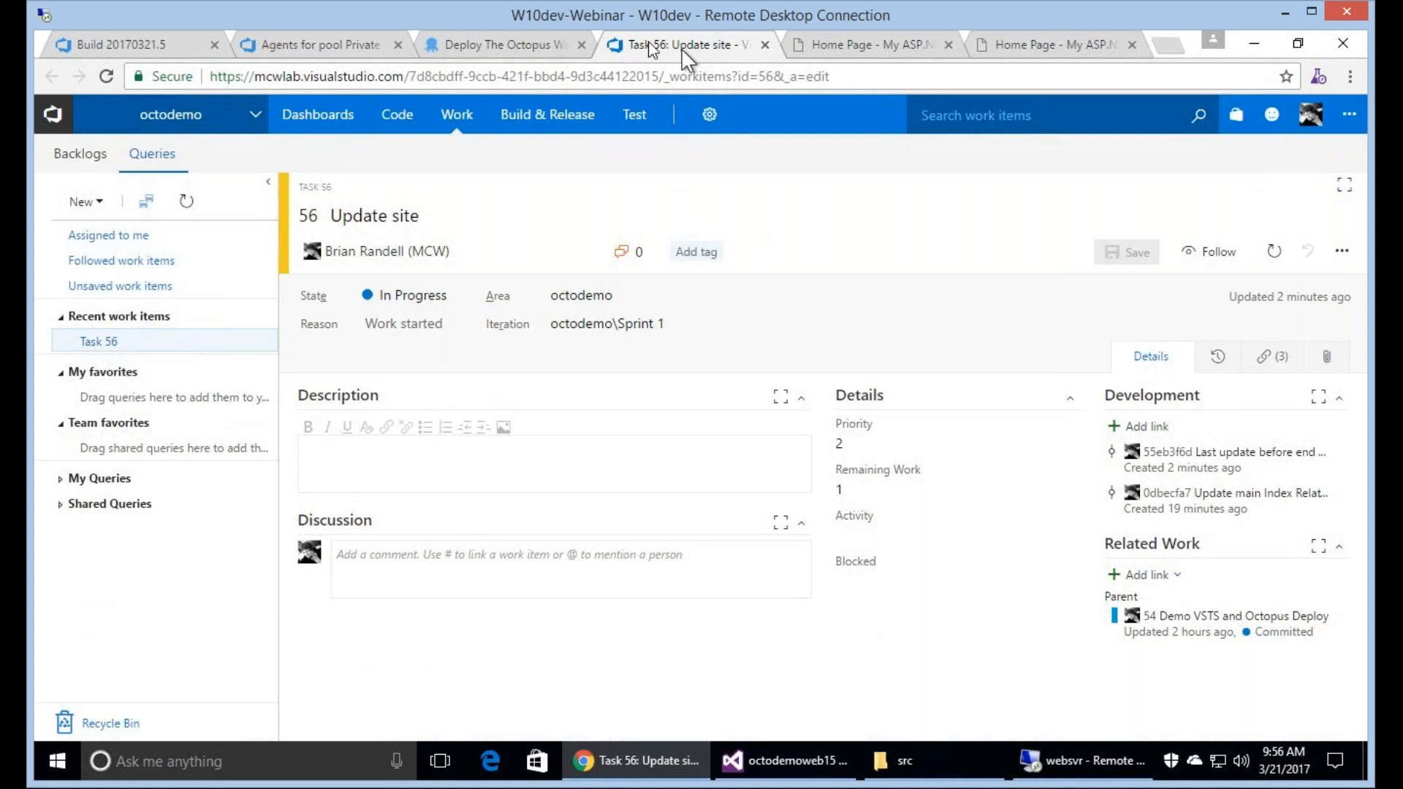
click(172, 49)
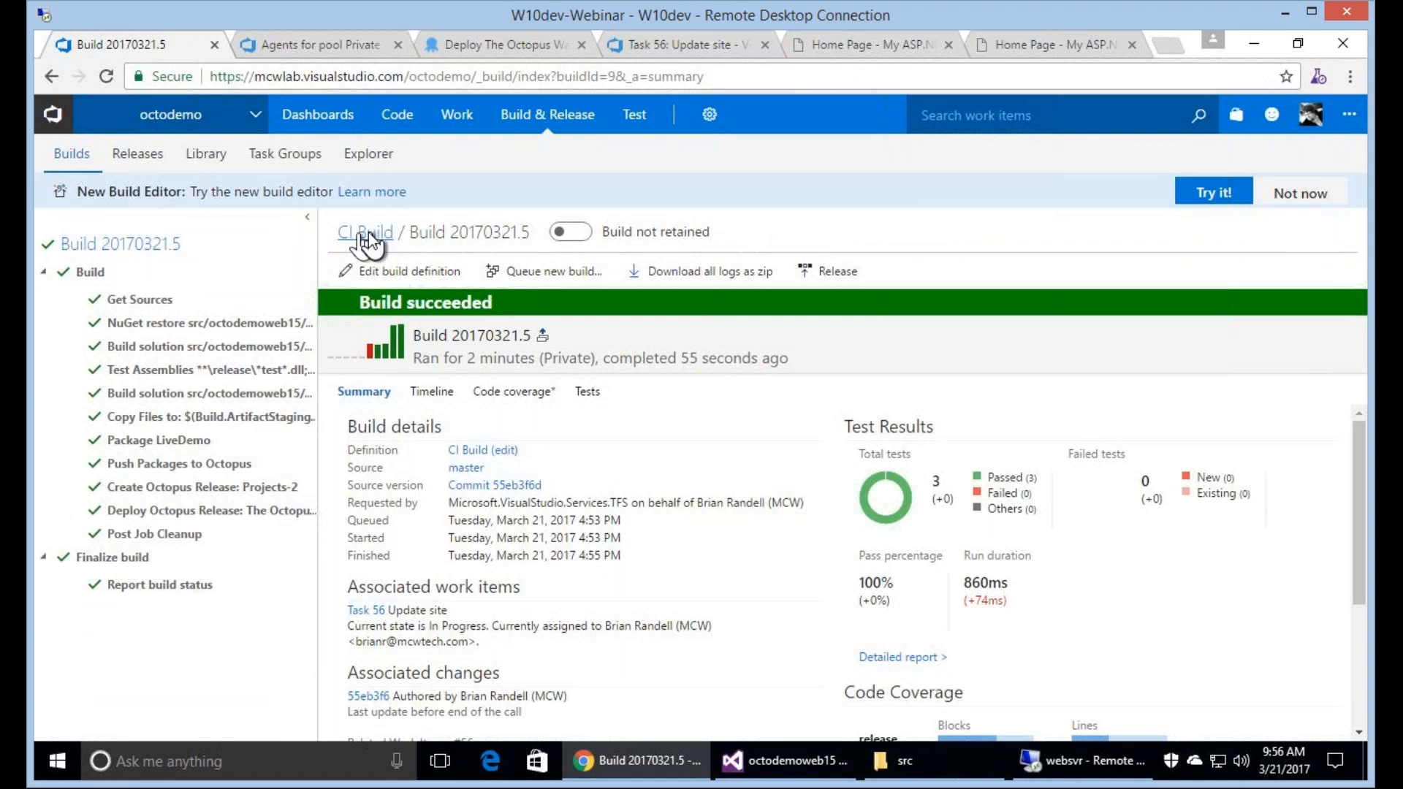
click(369, 234)
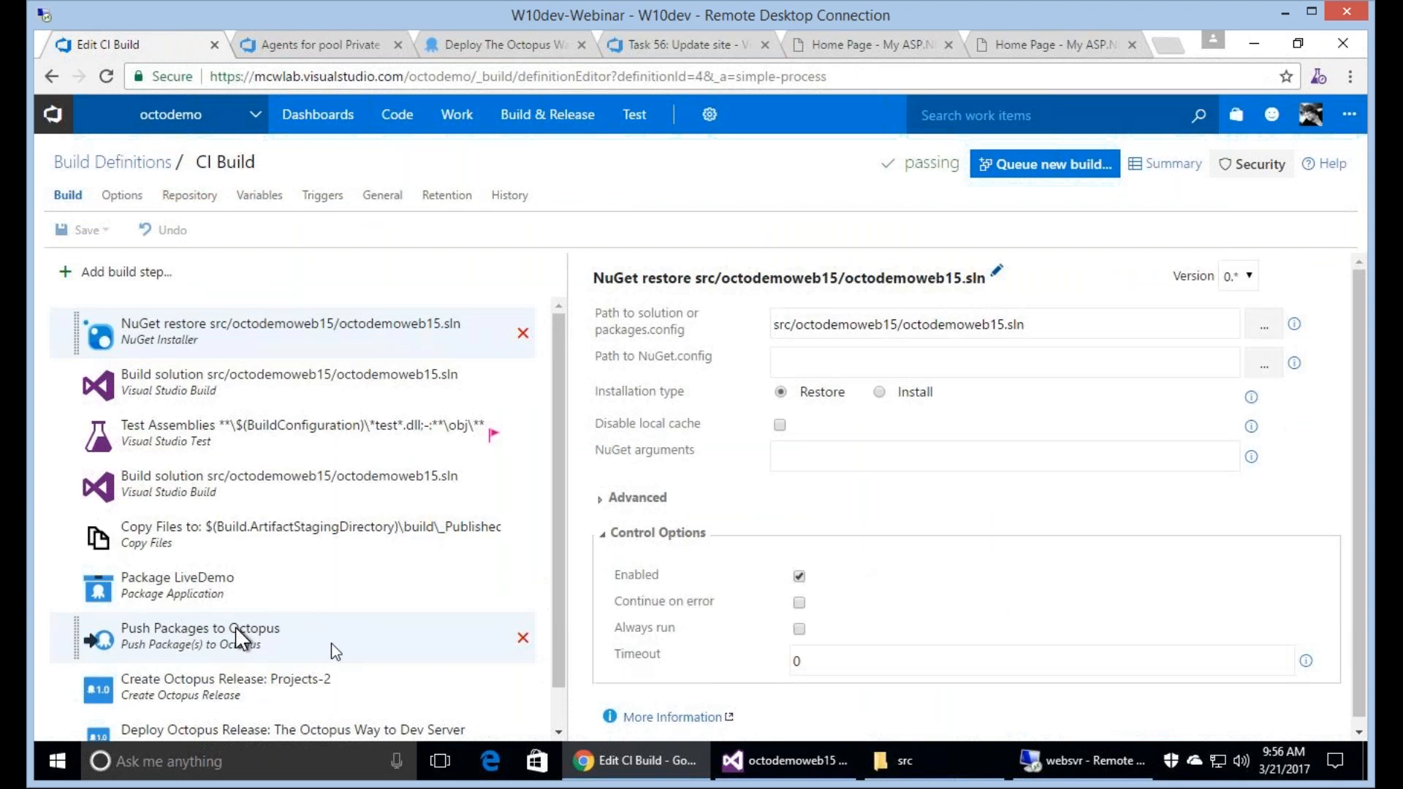
scroll(331, 642, down, 1)
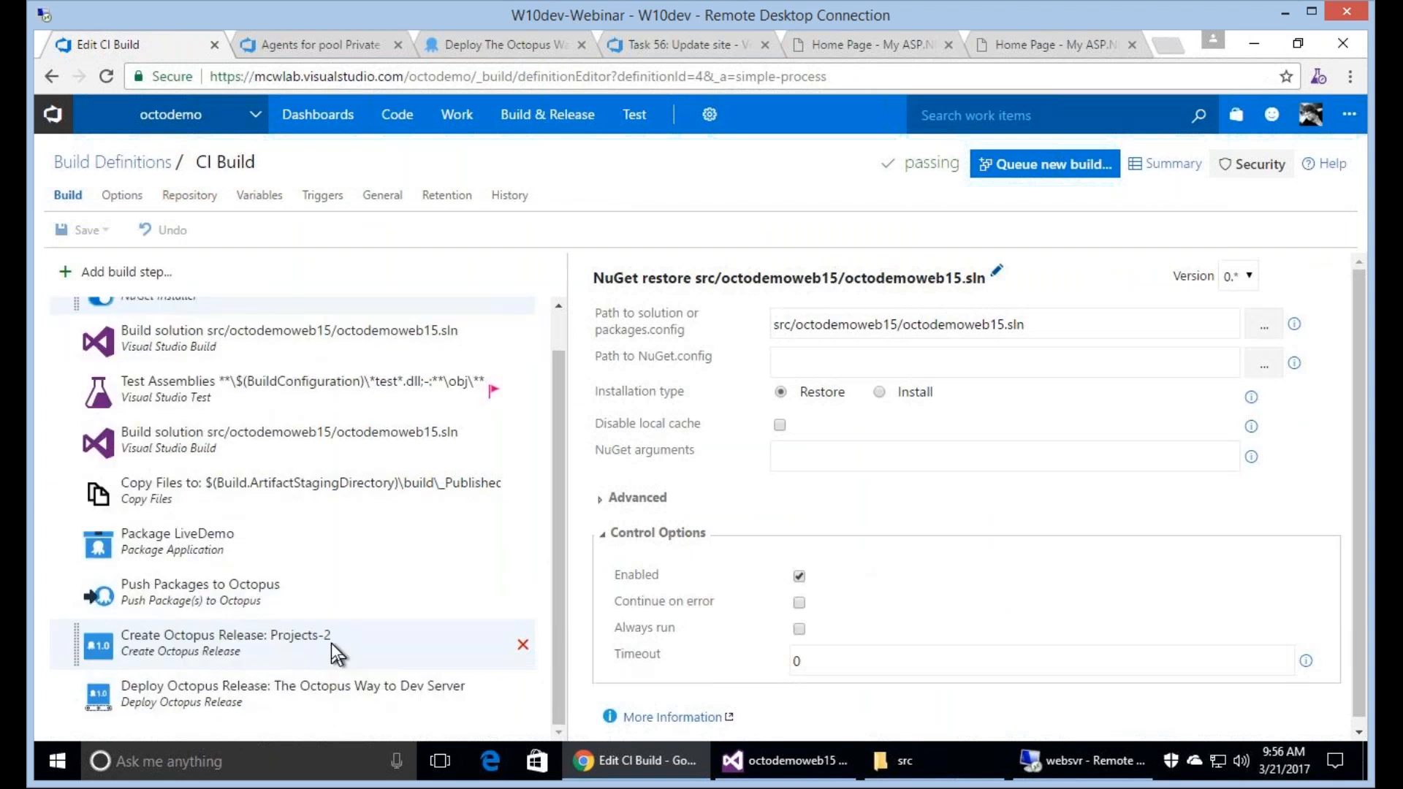
Review the settings of the Create Octopus Release, Push Packages to Octopus and Deploy Octopus Release build steps.
click(303, 654)
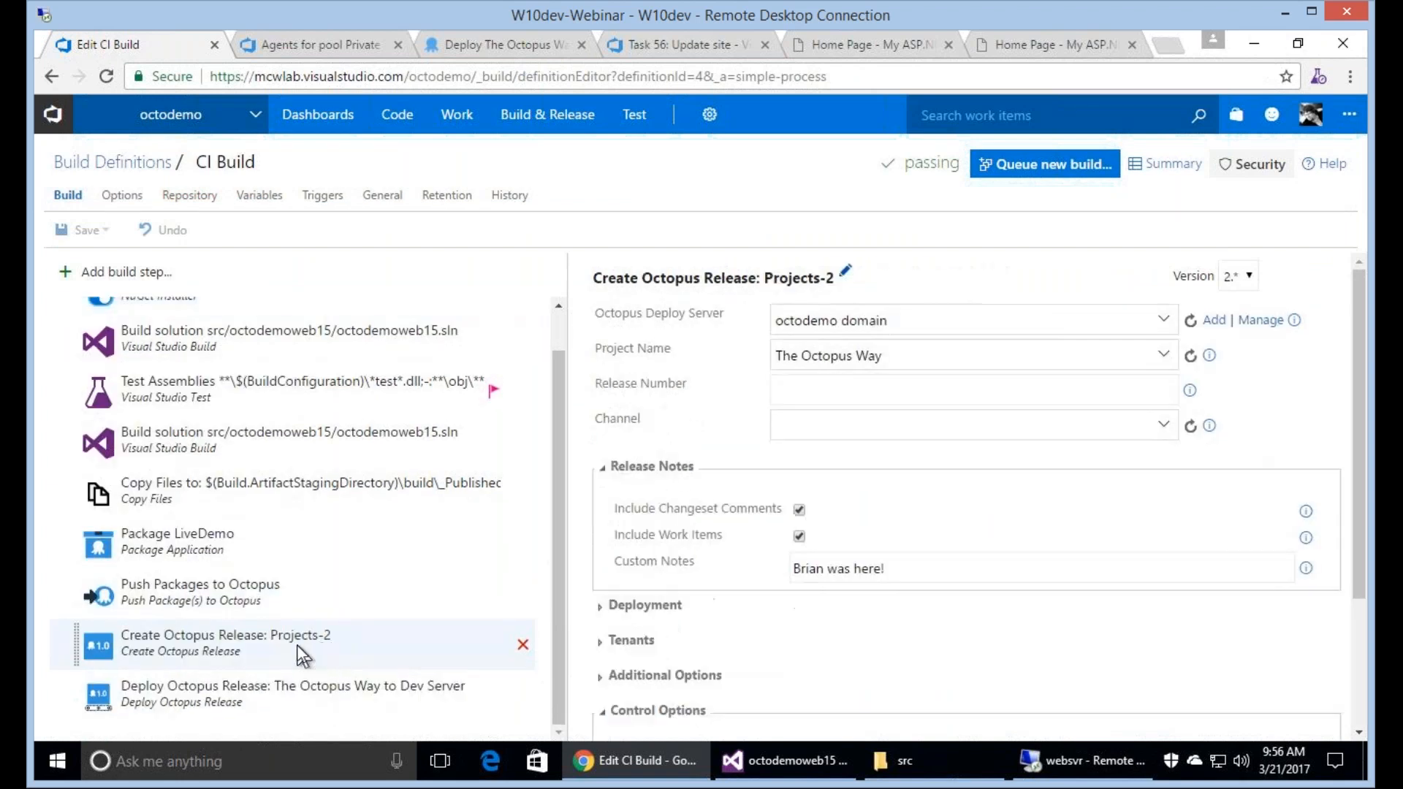
click(257, 697)
click(275, 647)
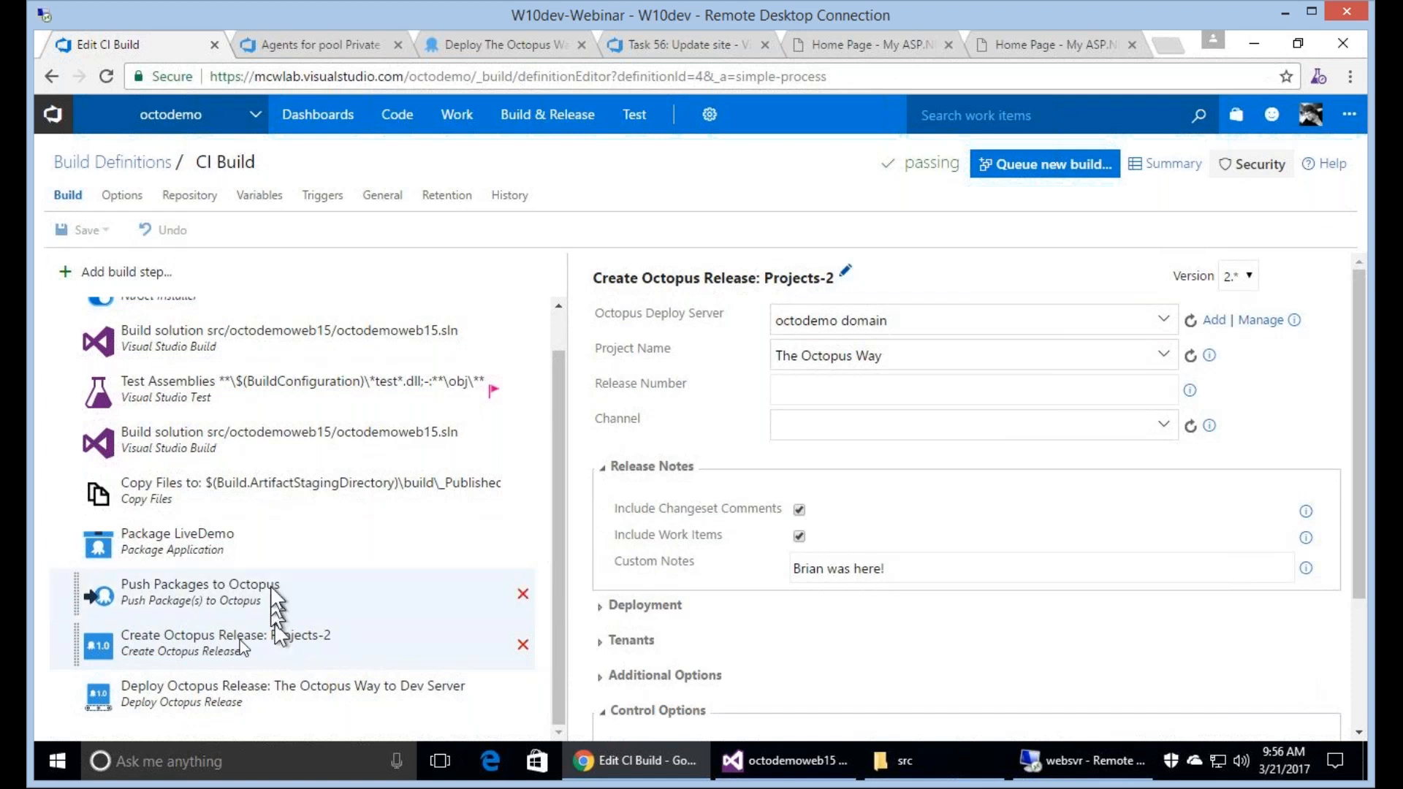
click(214, 560)
click(201, 590)
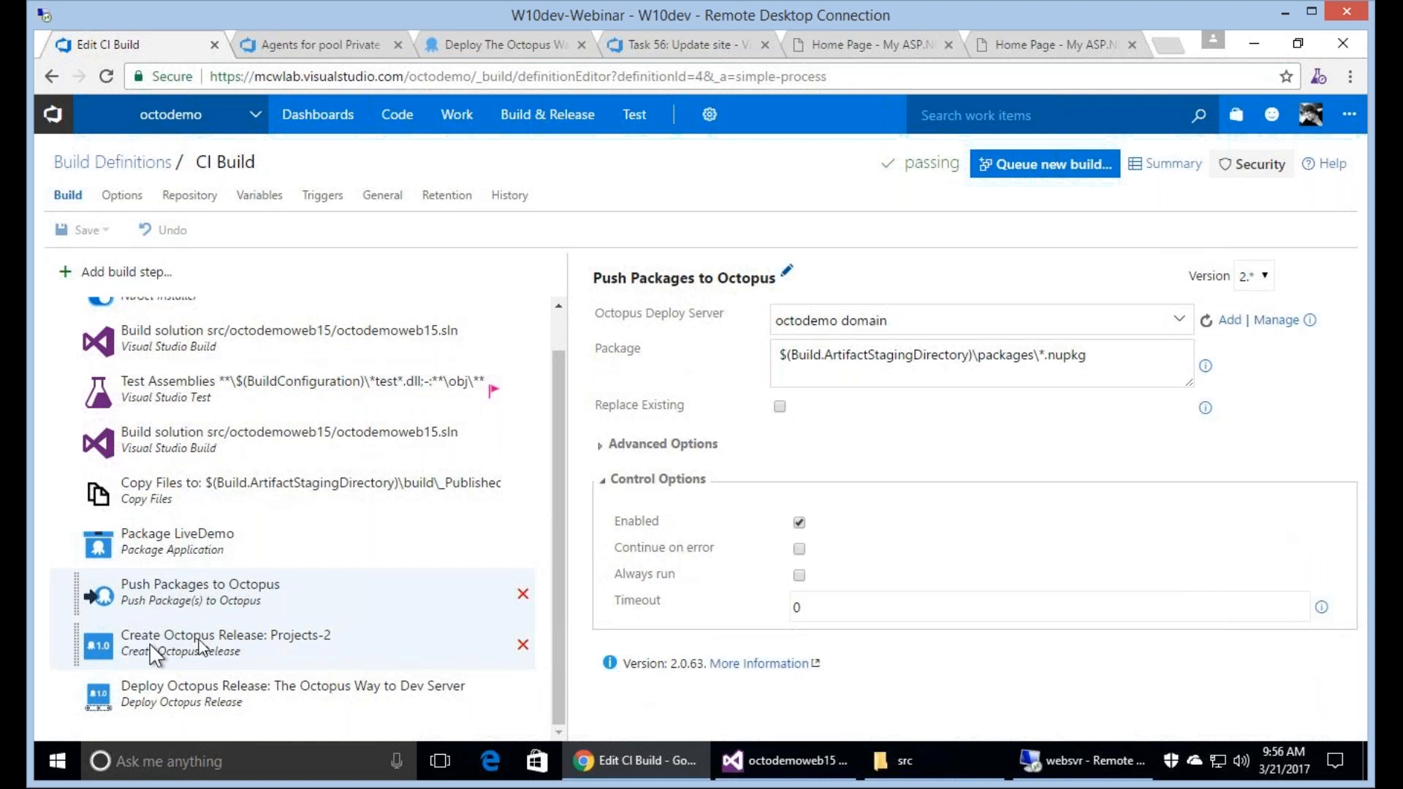
click(257, 692)
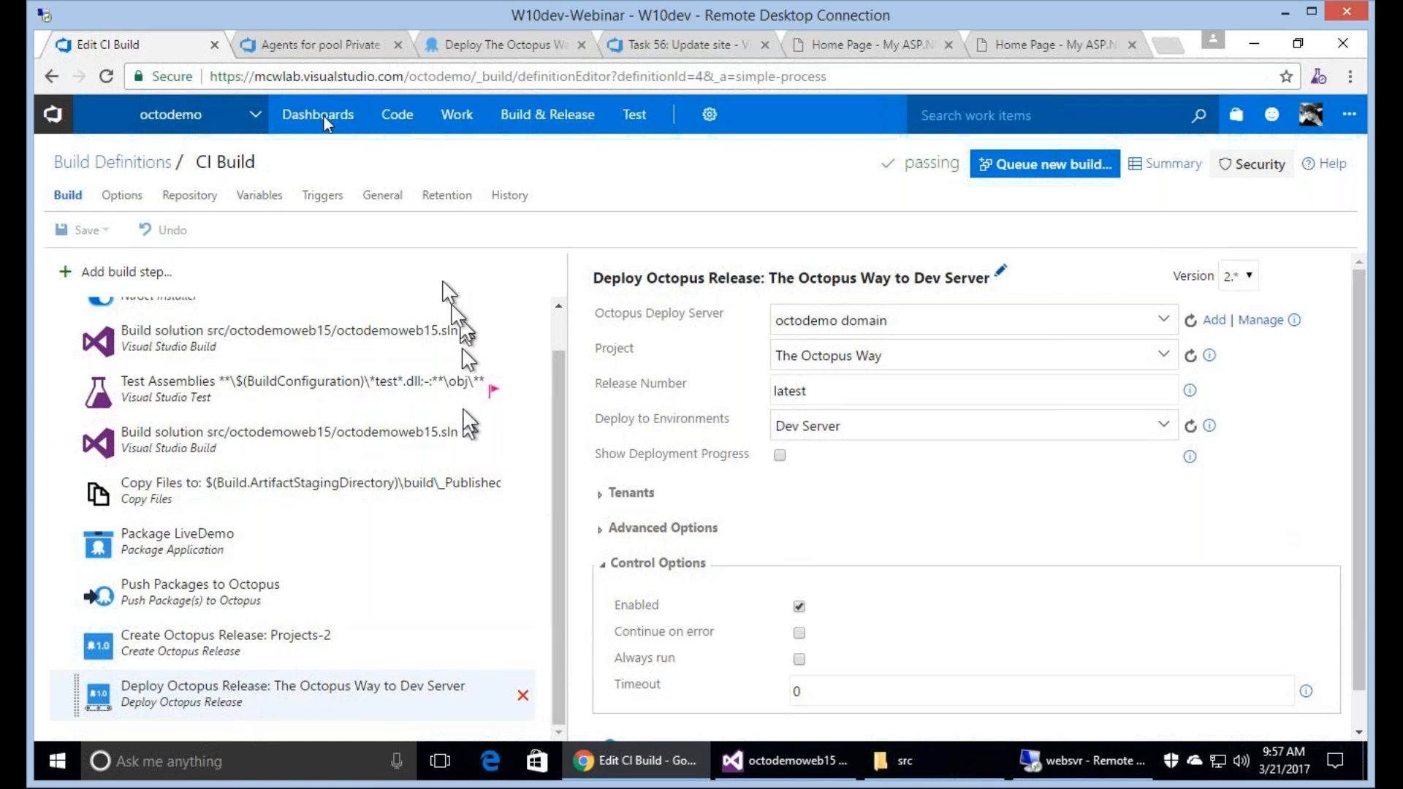
Check the assigned work on the Overview dashboard and move task 56 "Update site" to Done on the Sprint 1 board.
mouse_move(327, 124)
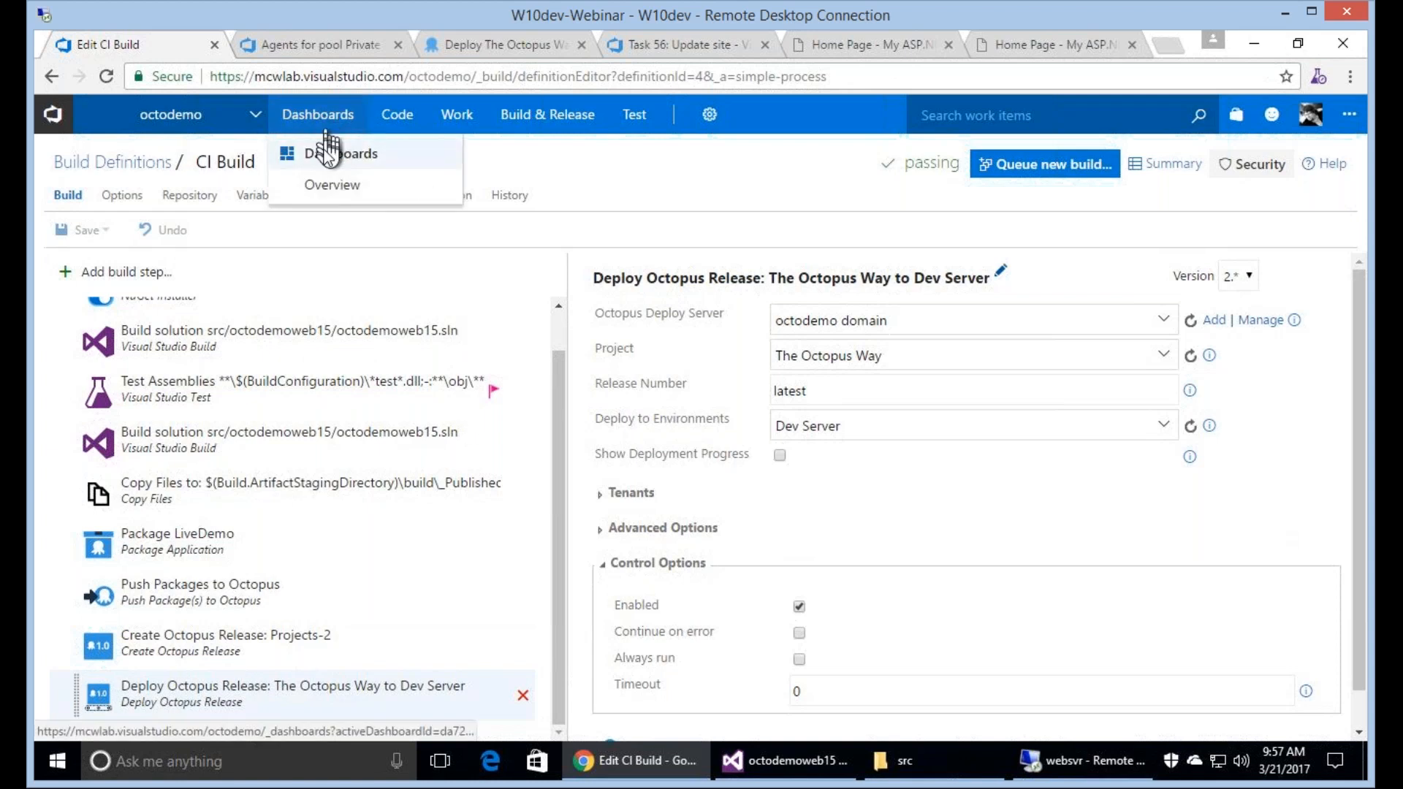
click(326, 152)
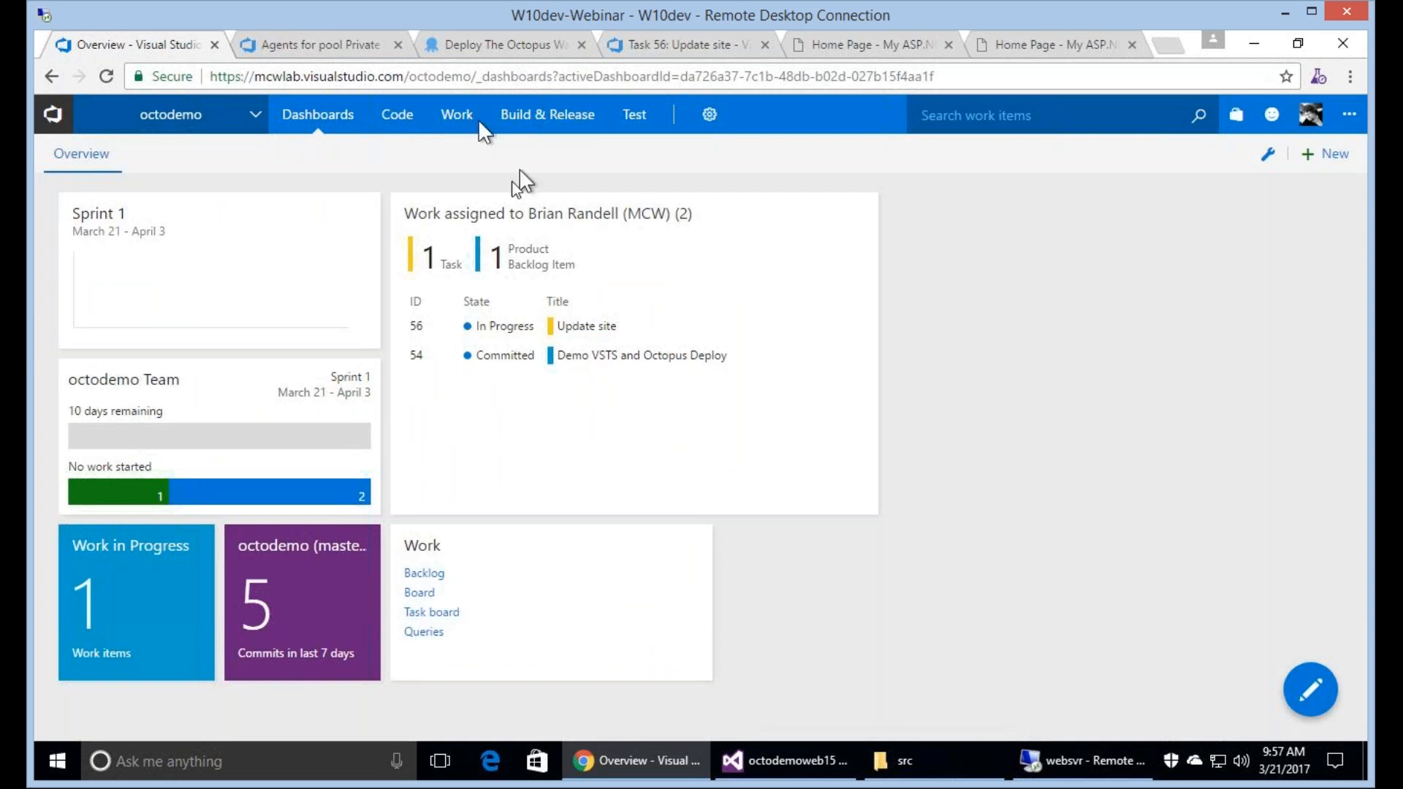
mouse_move(462, 124)
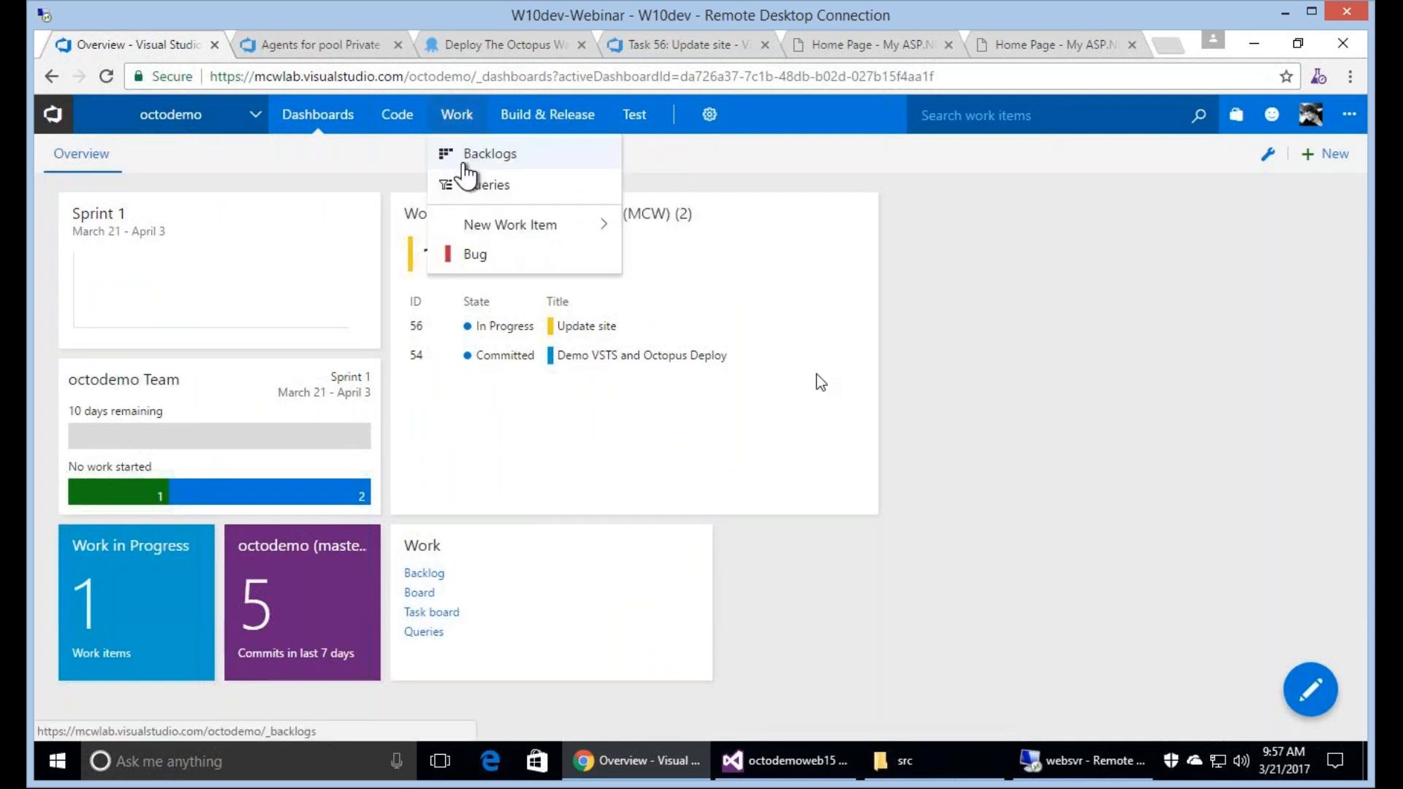
click(465, 162)
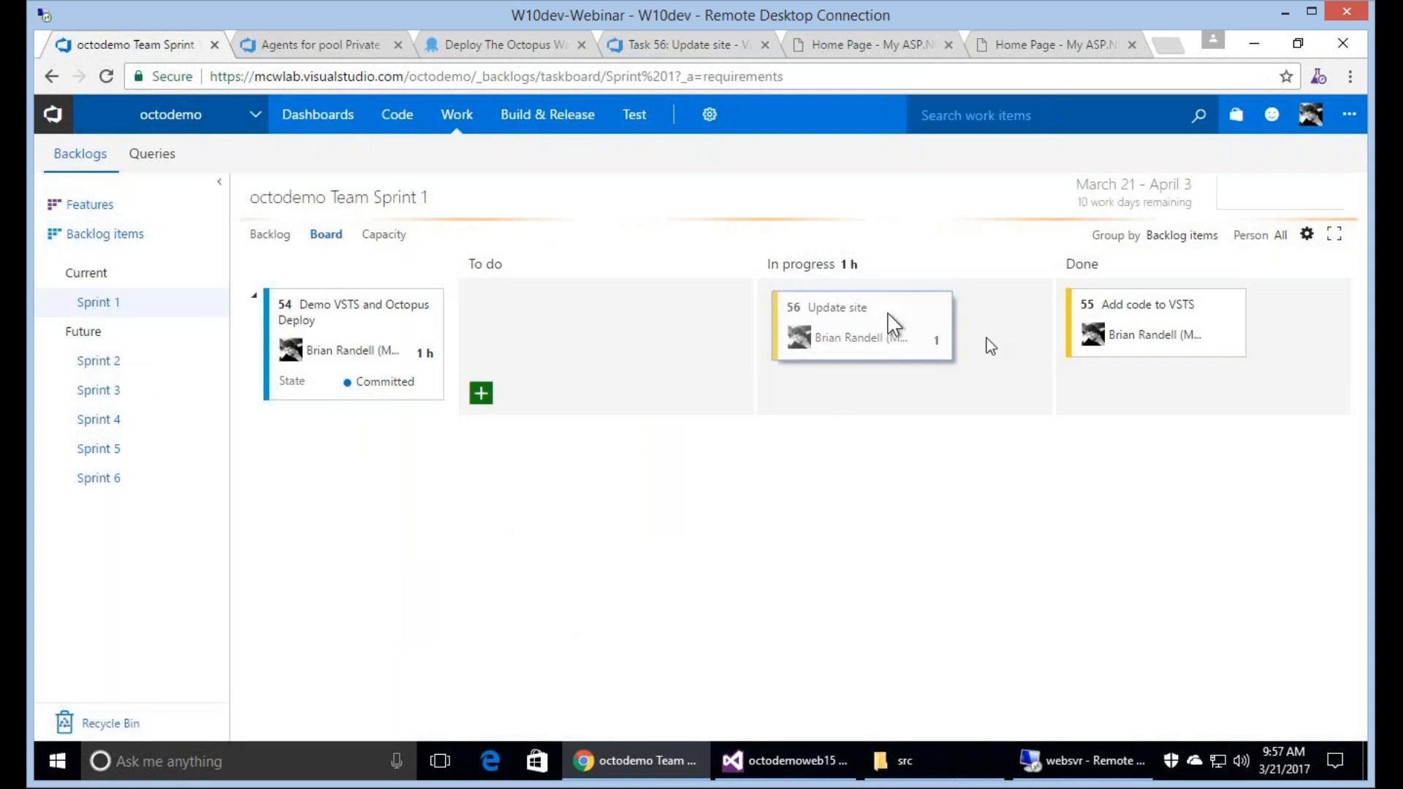
drag(876, 312, 1158, 402)
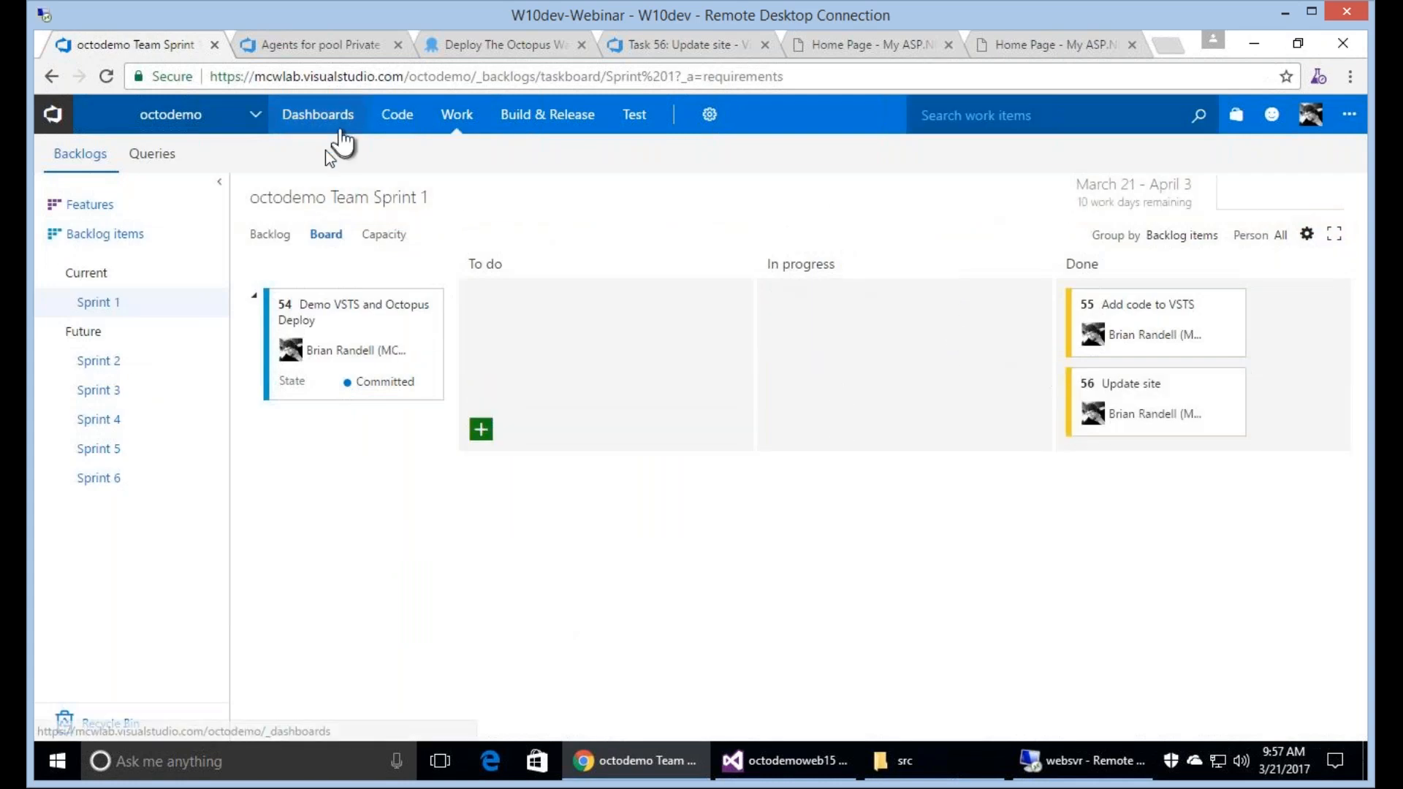
Open the Overview dashboard for editing and add a Chart for Build History widget.
click(324, 156)
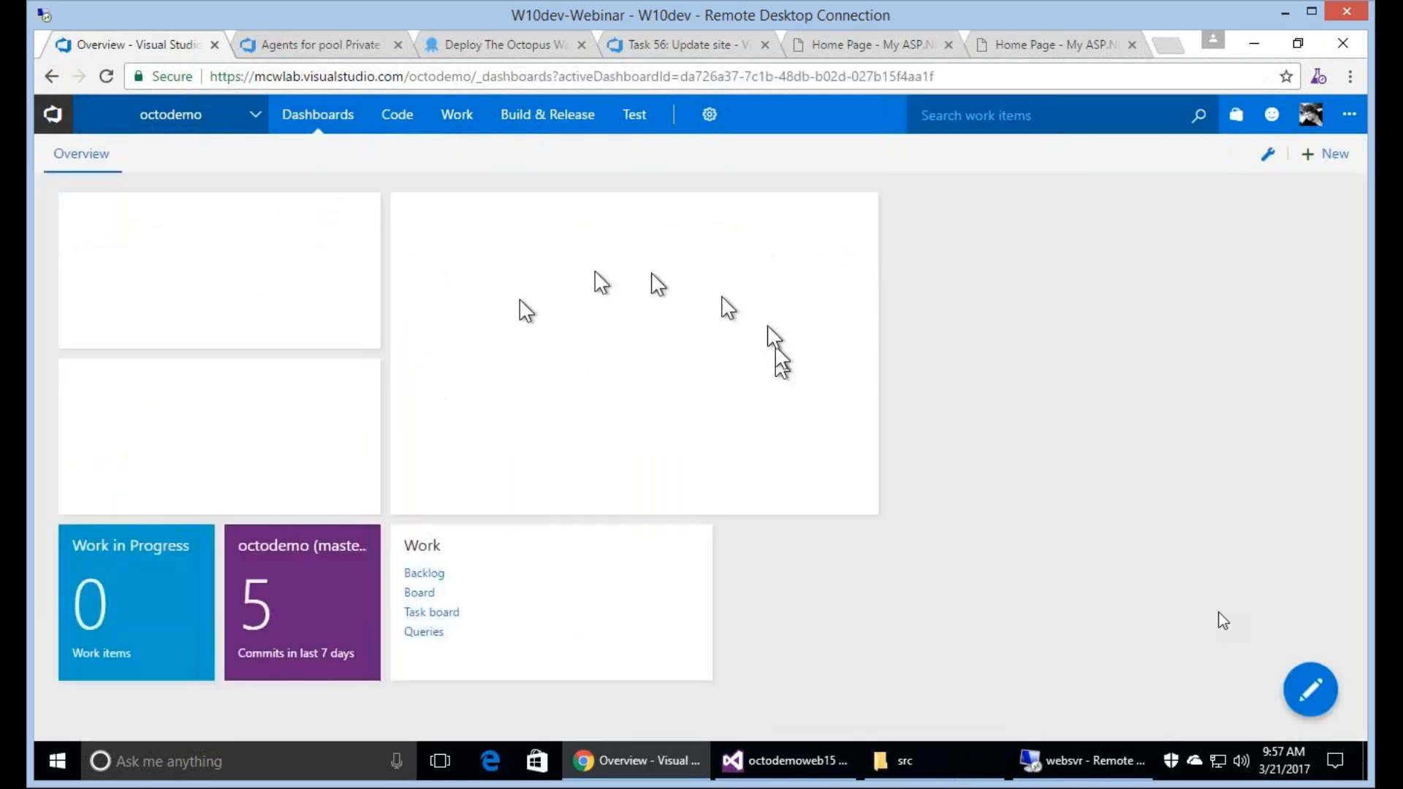
mouse_move(1309, 695)
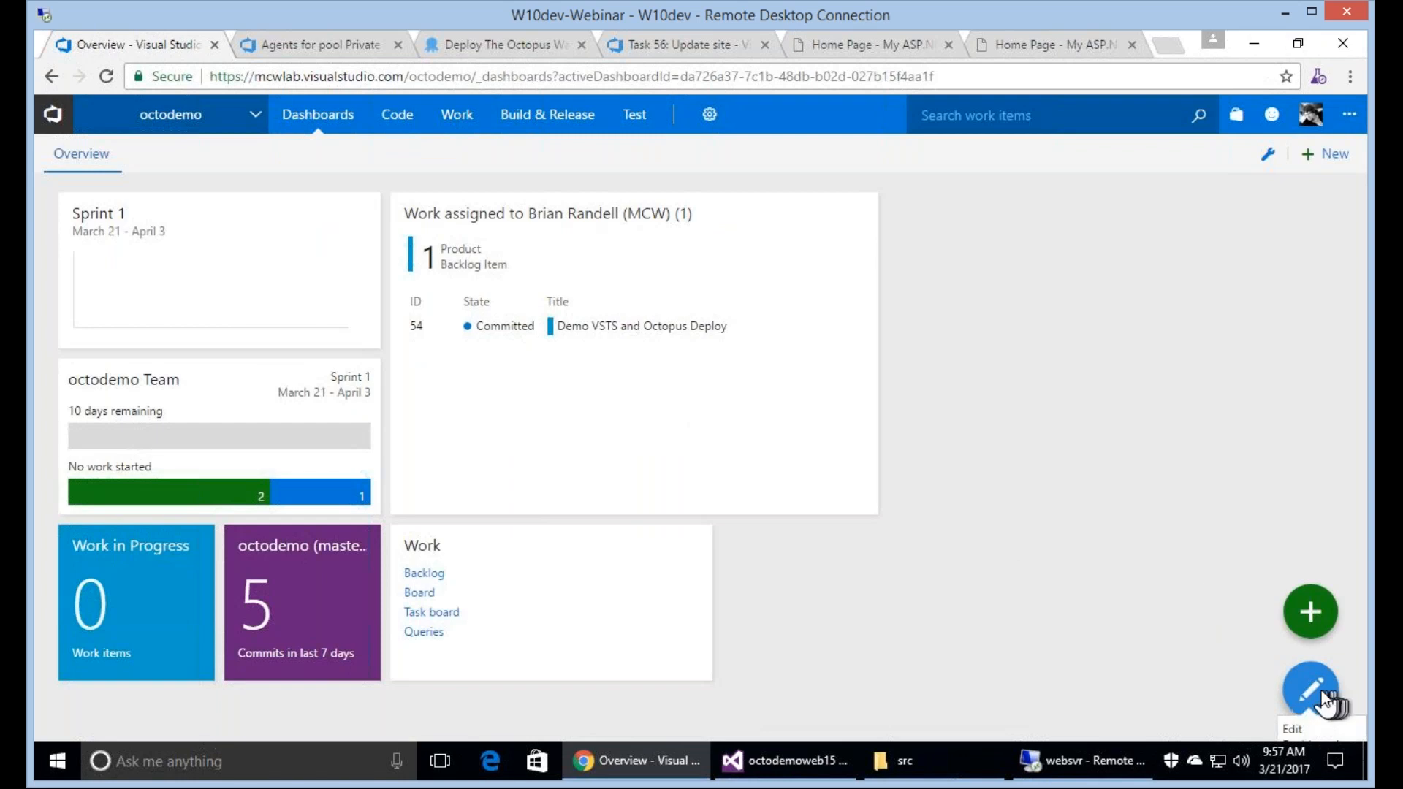
click(1324, 701)
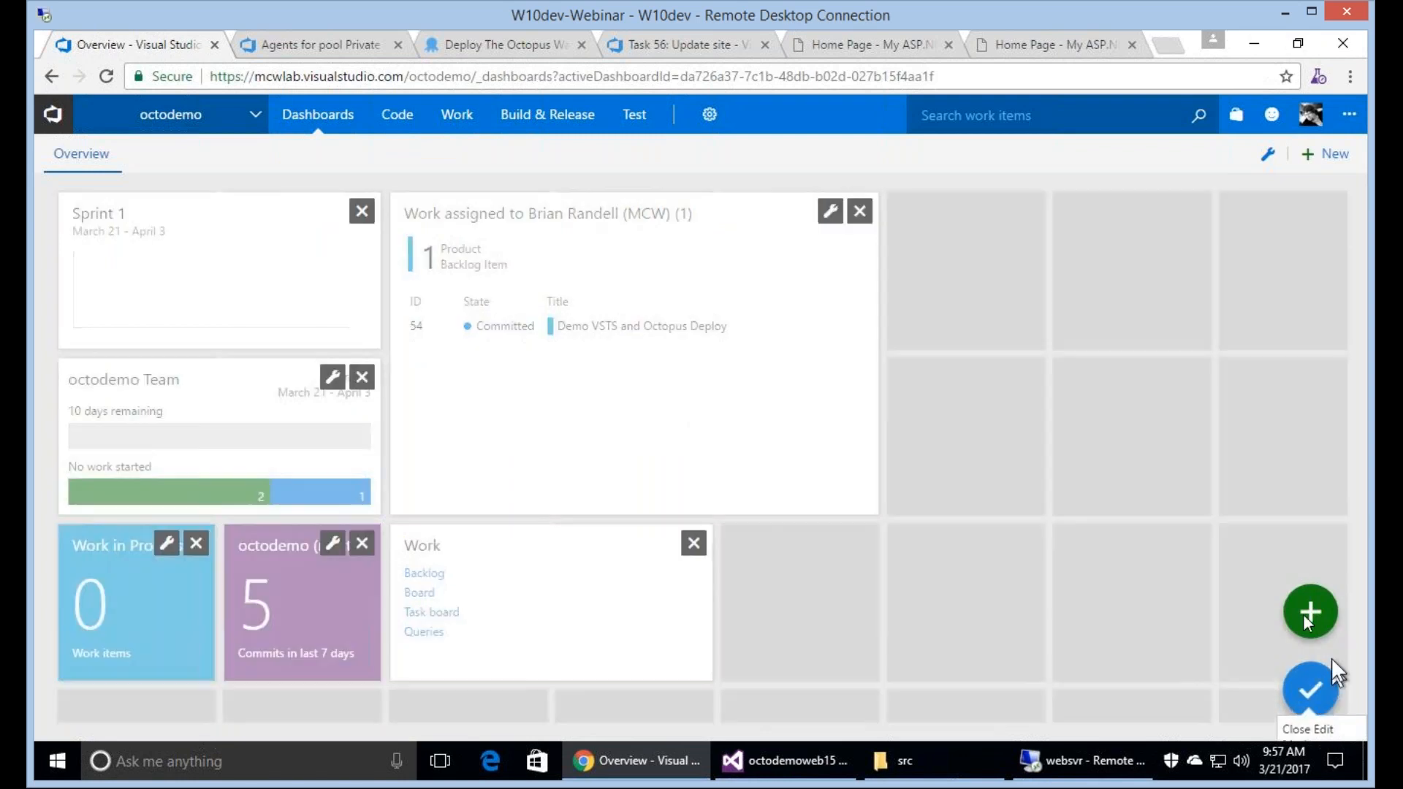
click(1308, 621)
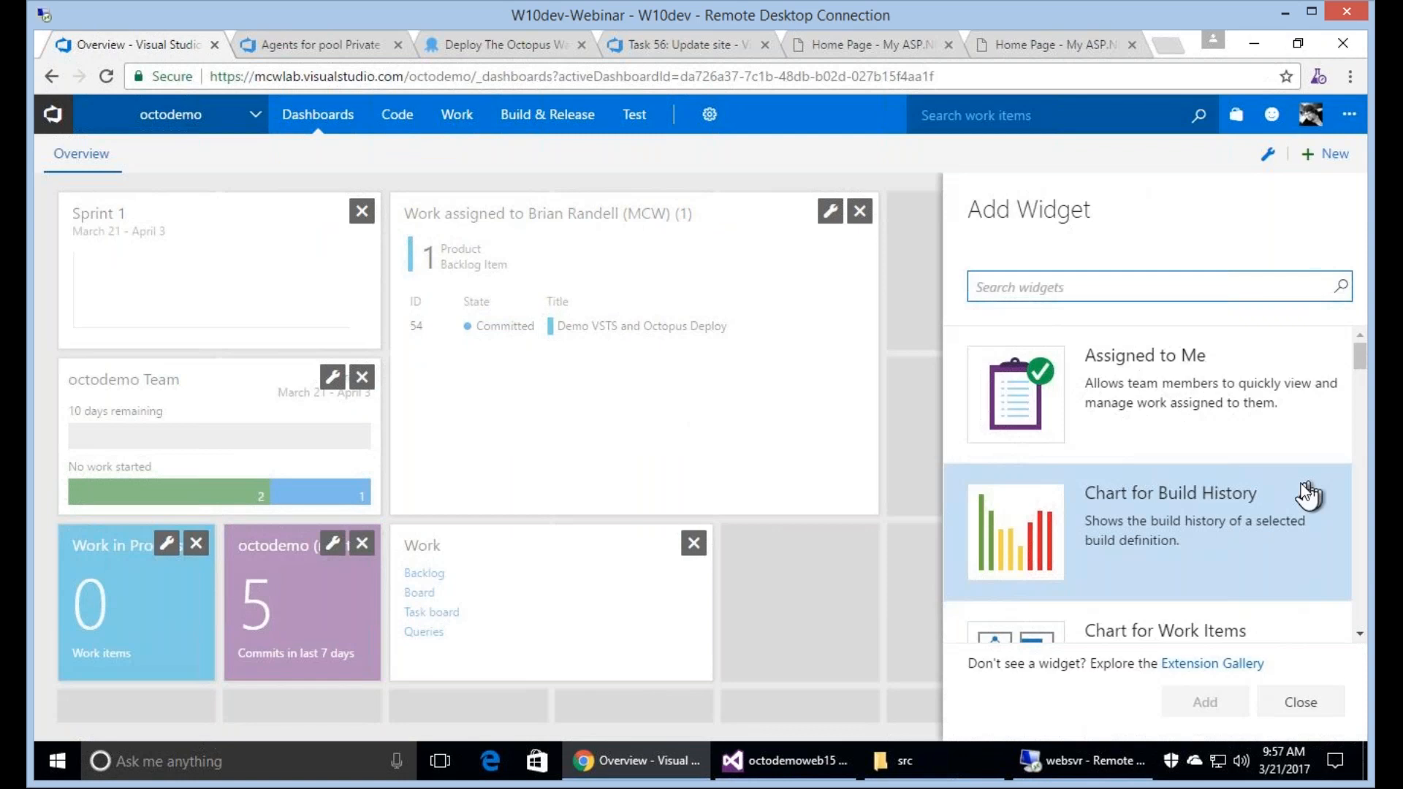
click(1307, 494)
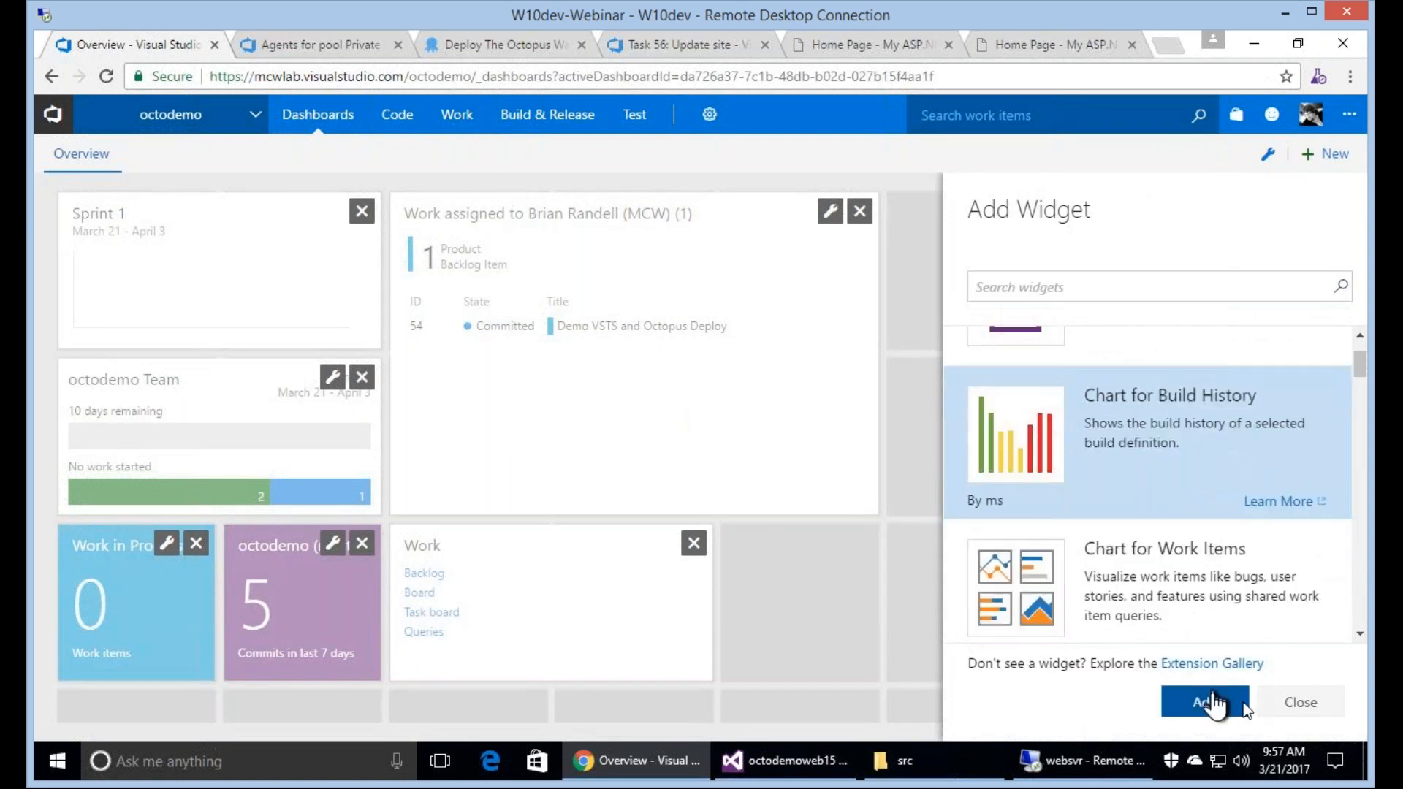
click(1250, 704)
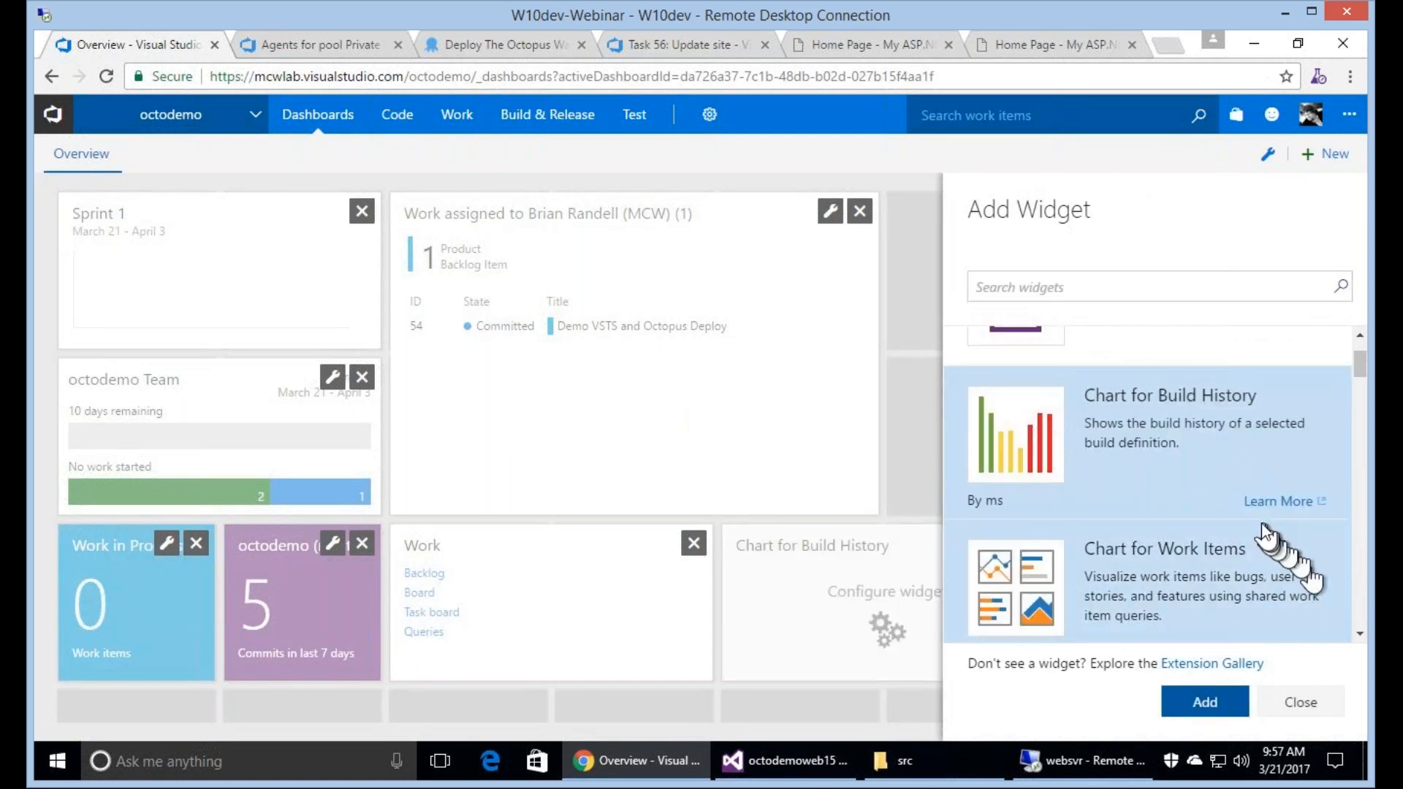
Add an Octopus Deploy Status widget to the dashboard and close the widget catalog.
scroll(1266, 538, down, 5)
scroll(1267, 537, down, 4)
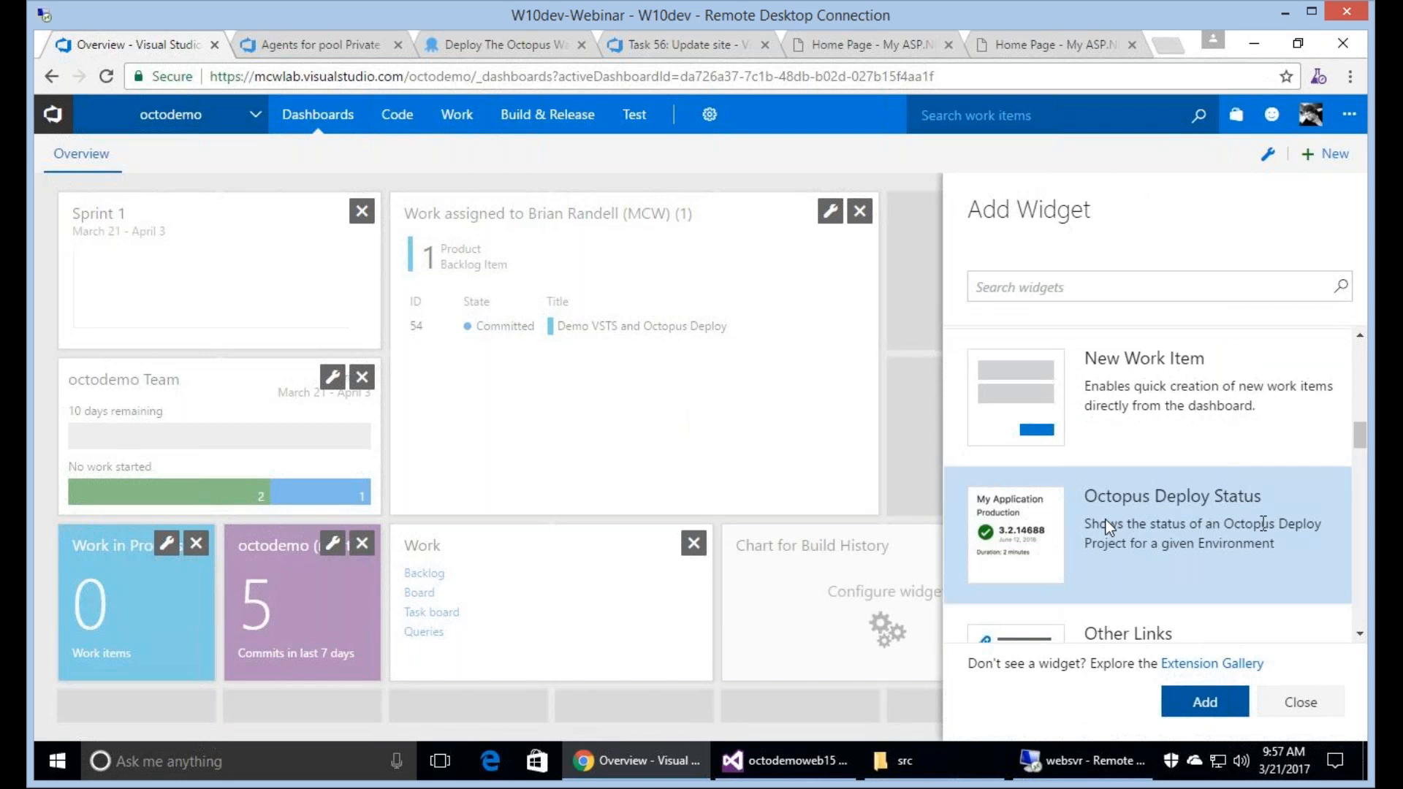
click(1110, 526)
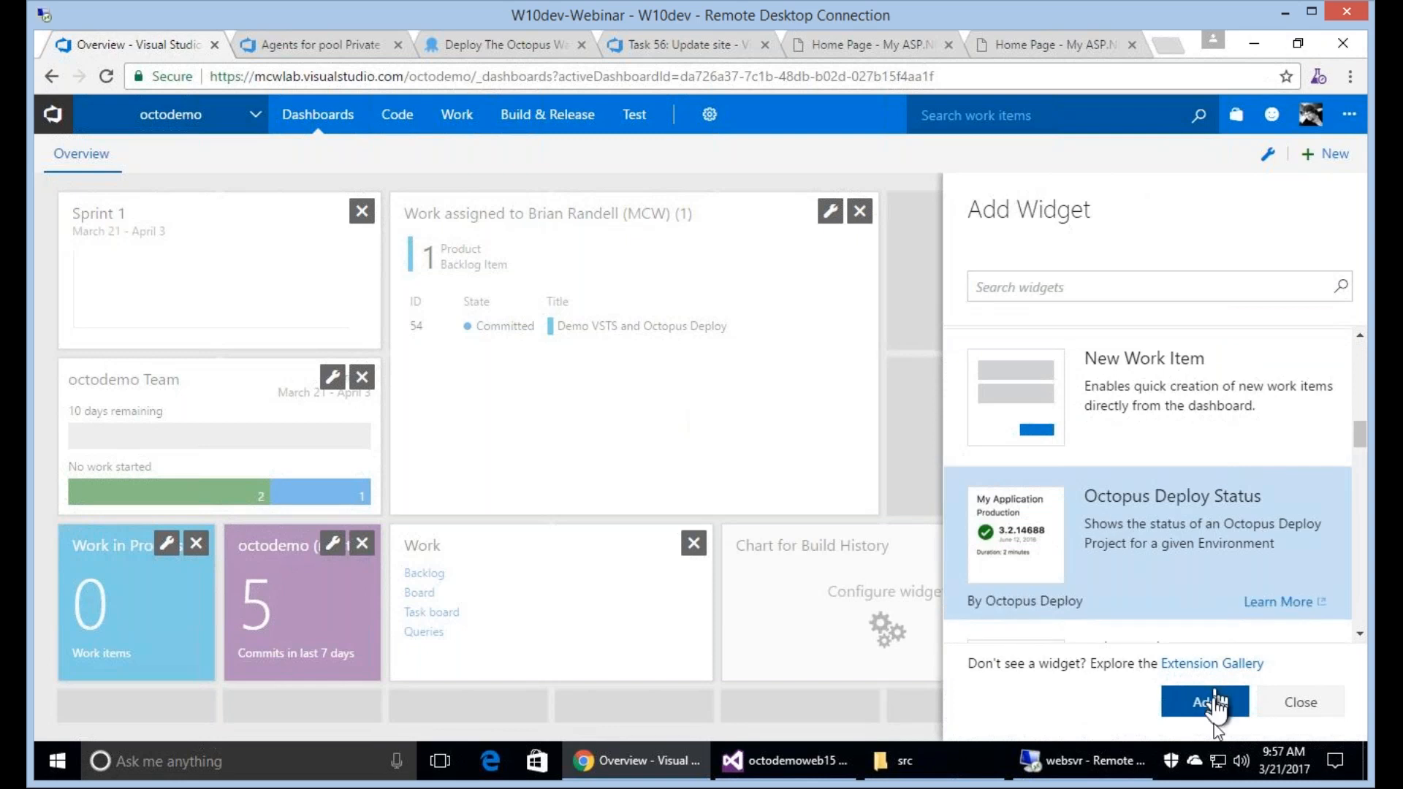
click(1206, 701)
click(1206, 703)
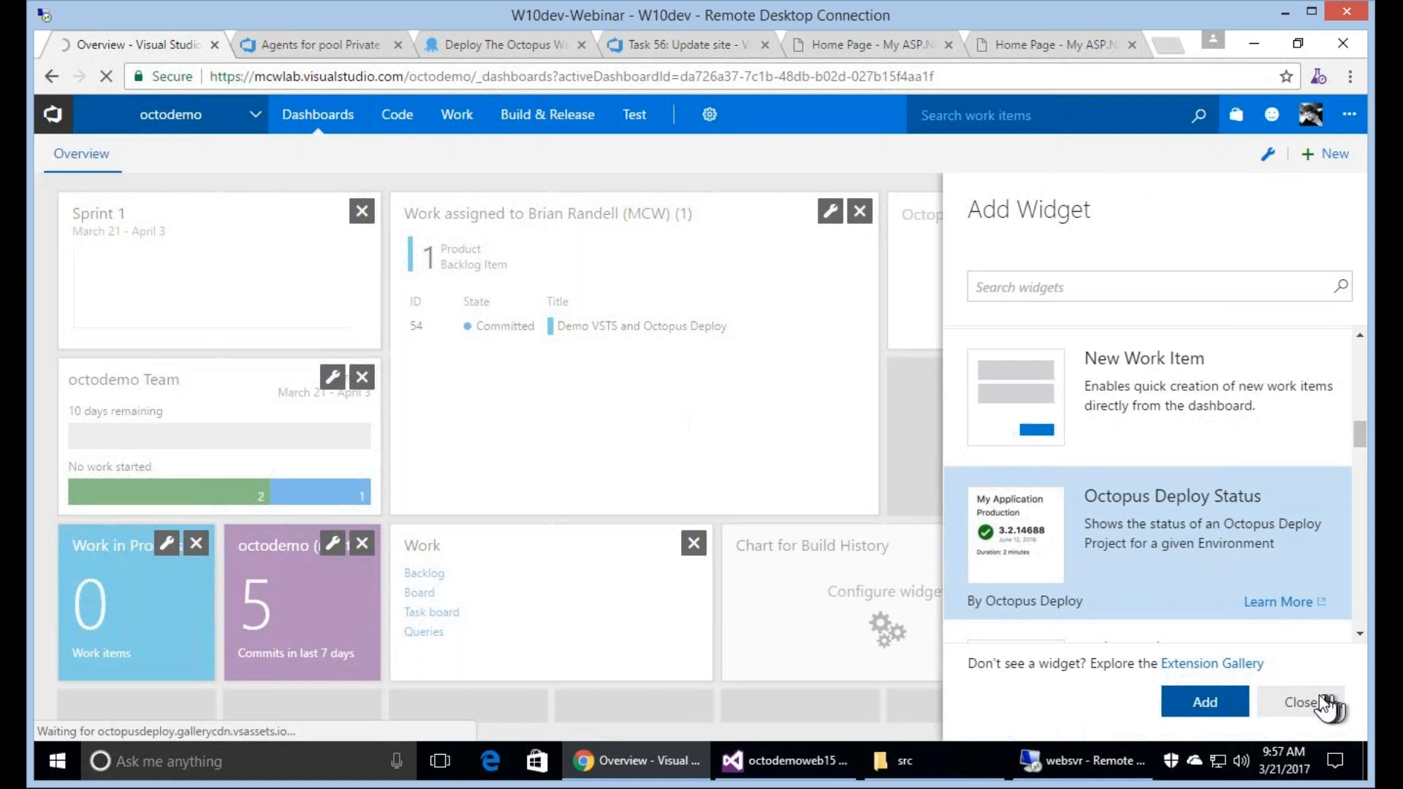
click(1305, 703)
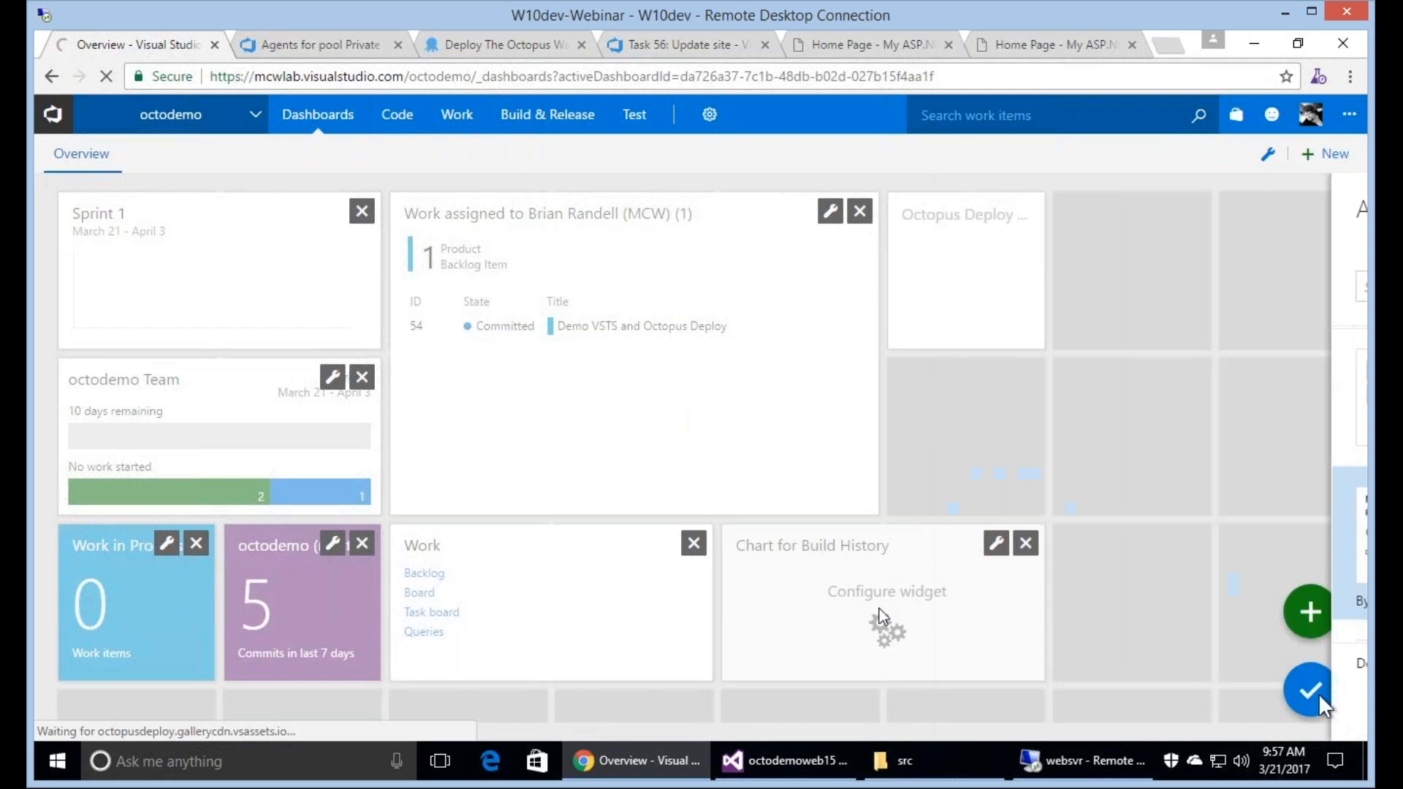
Move the Chart for Build History widget beside the assigned-work widget and set its build definition to CI Build.
click(1160, 212)
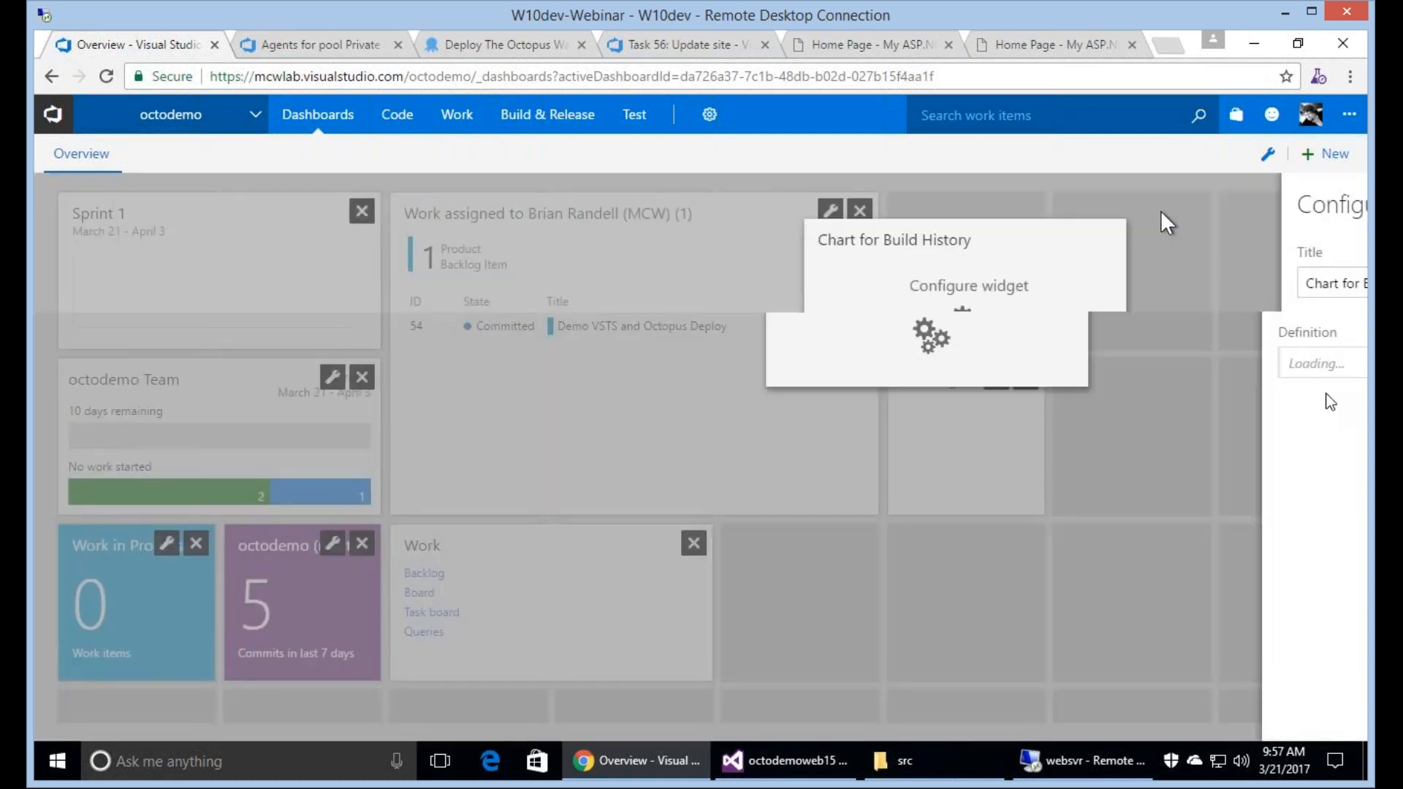
click(1338, 361)
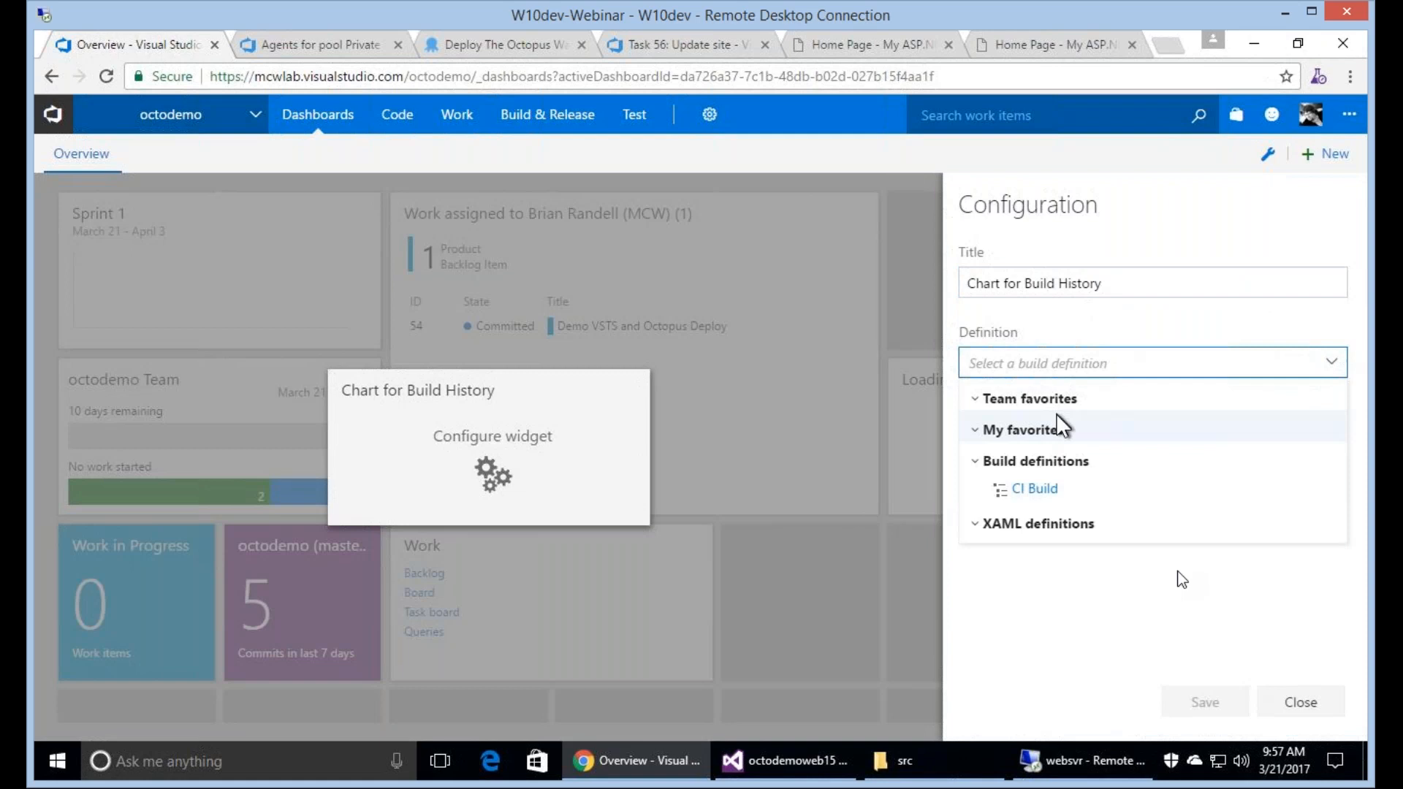
click(1034, 488)
click(1213, 701)
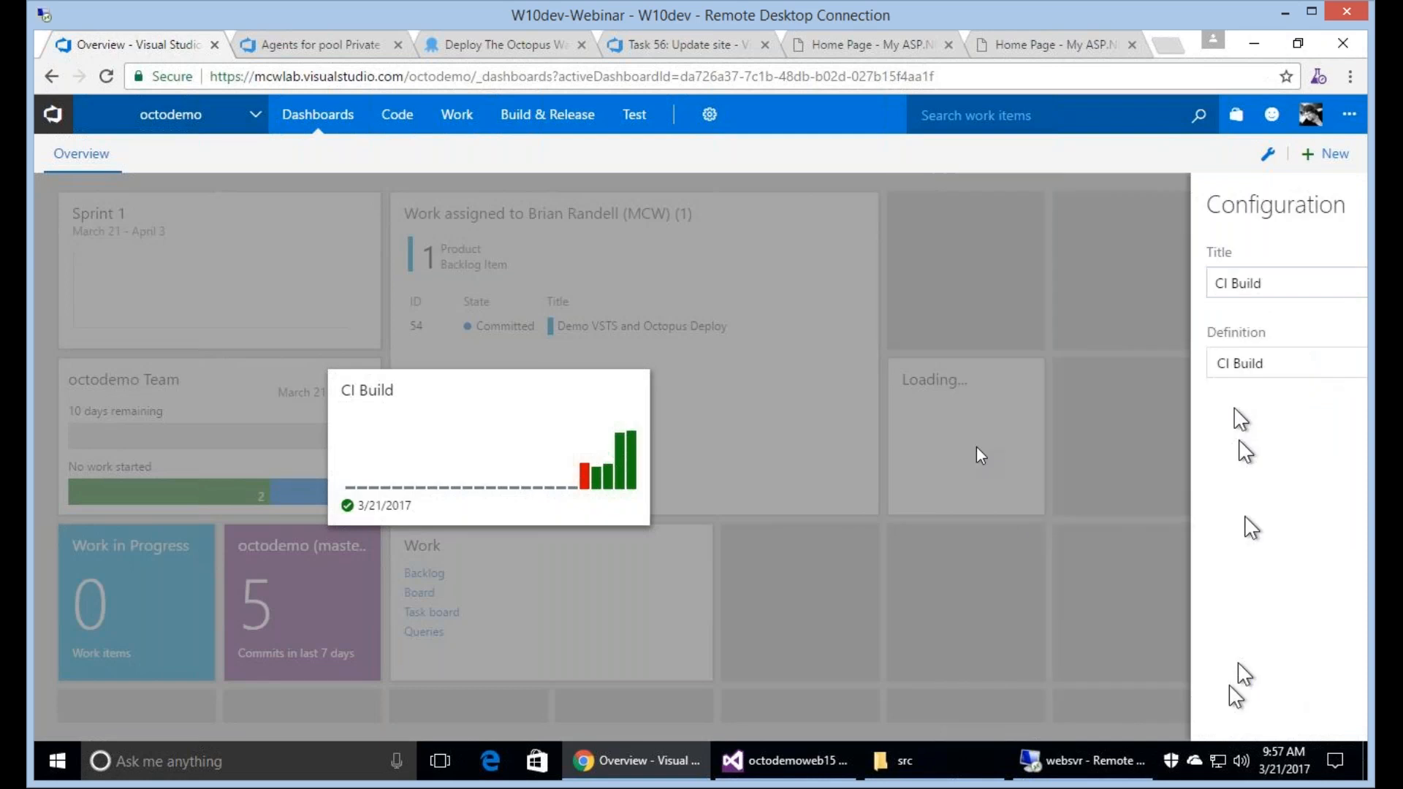
Check the Octopus widget's octodemo domain connection, The Octopus Way project and Dev Server environment, and finish editing the dashboard.
click(990, 385)
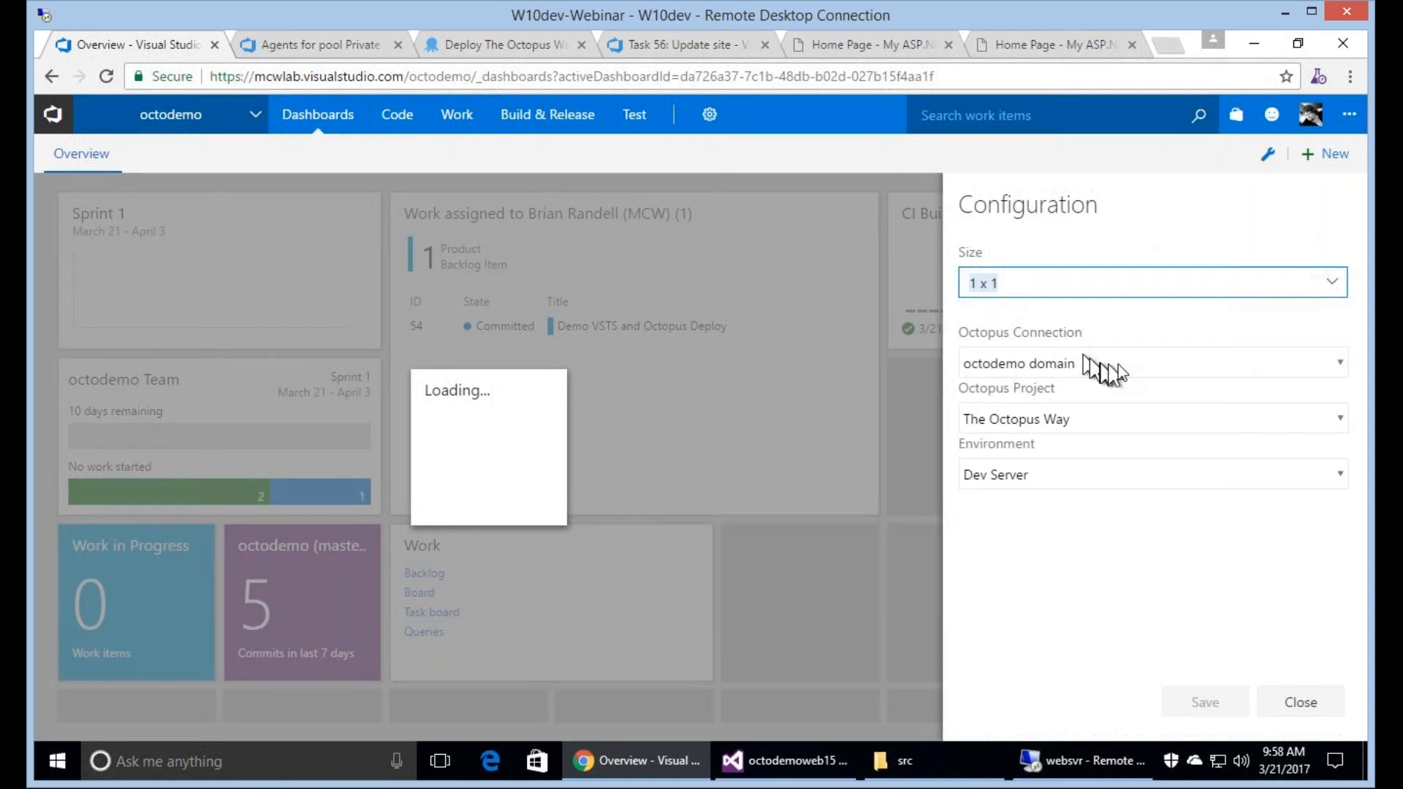
key(Tab)
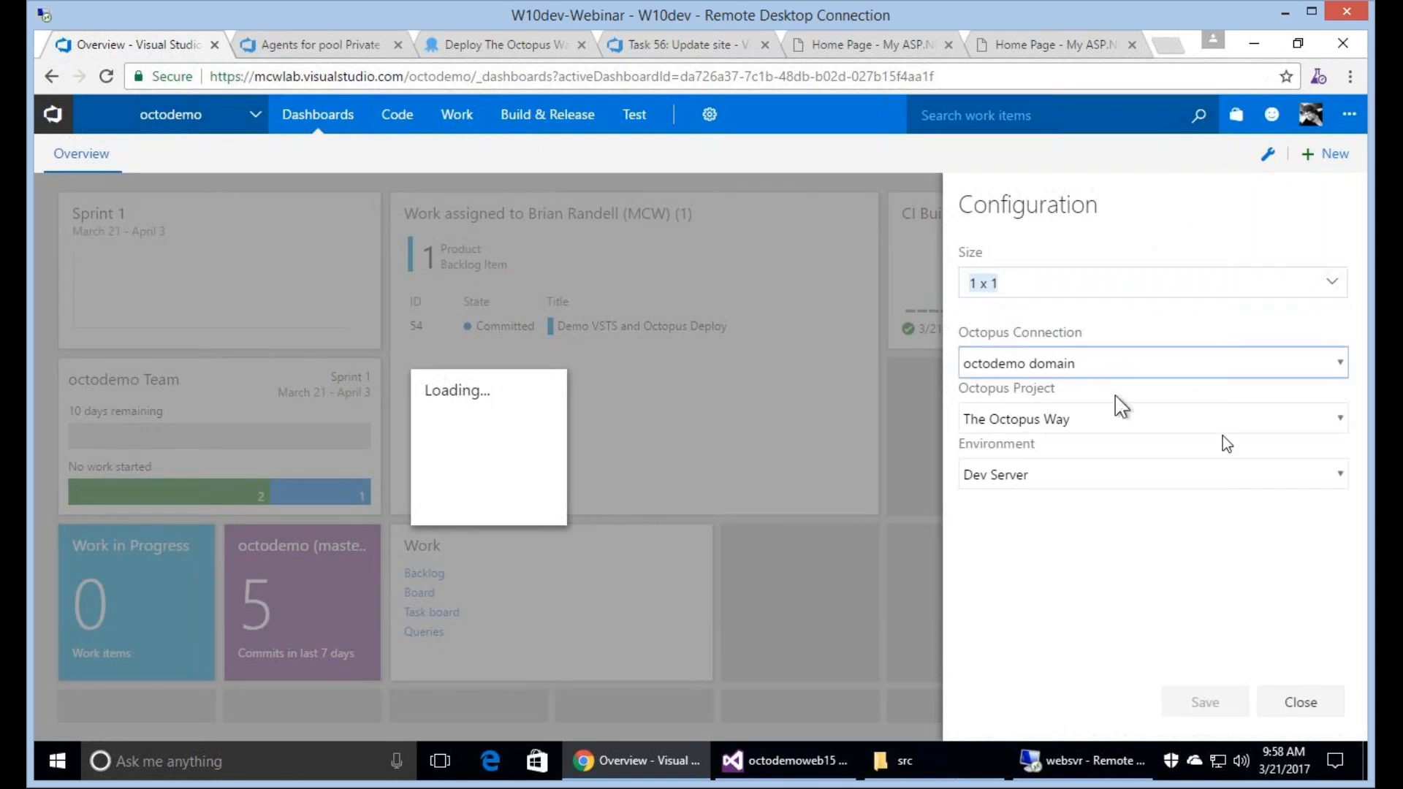
click(1228, 420)
click(1216, 441)
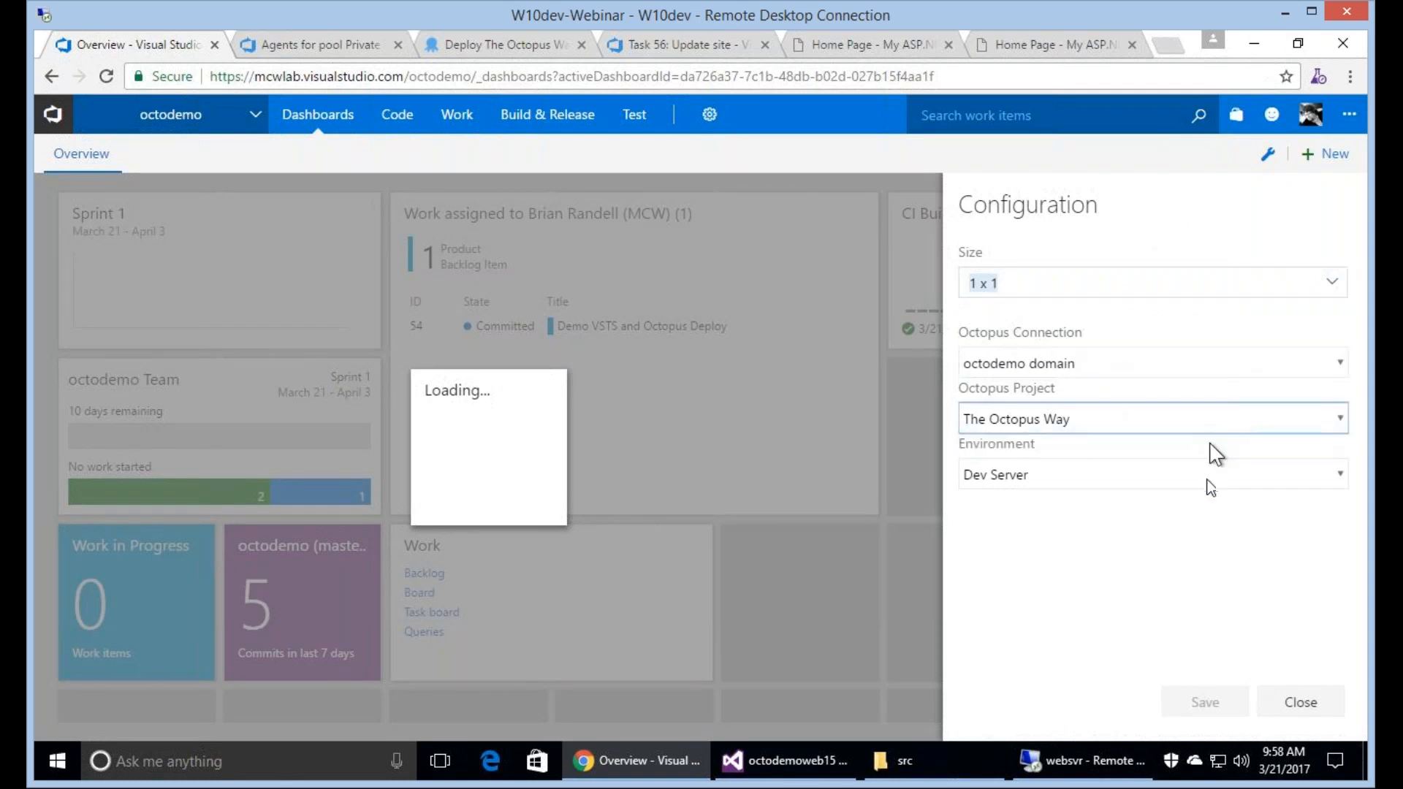
click(1207, 476)
click(1193, 503)
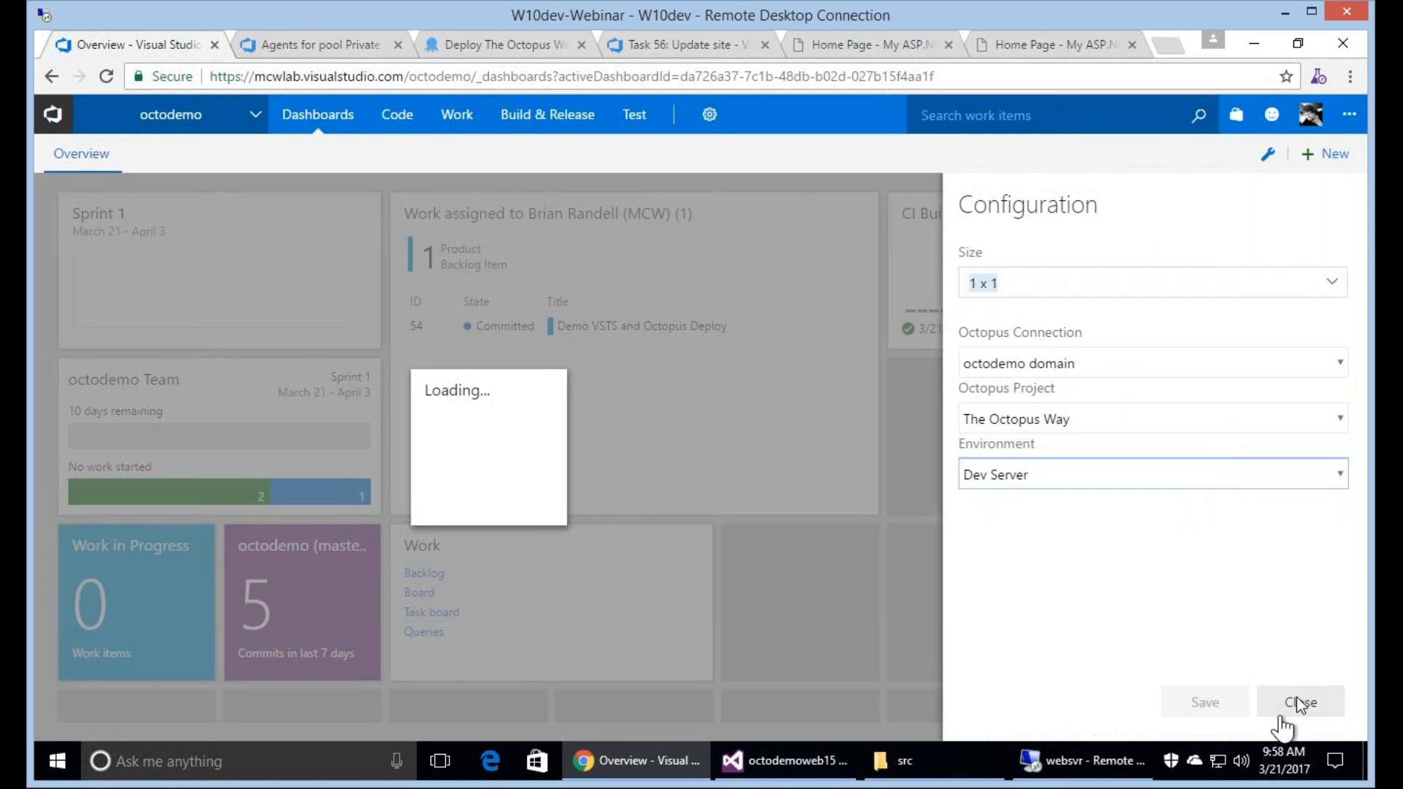
click(1300, 703)
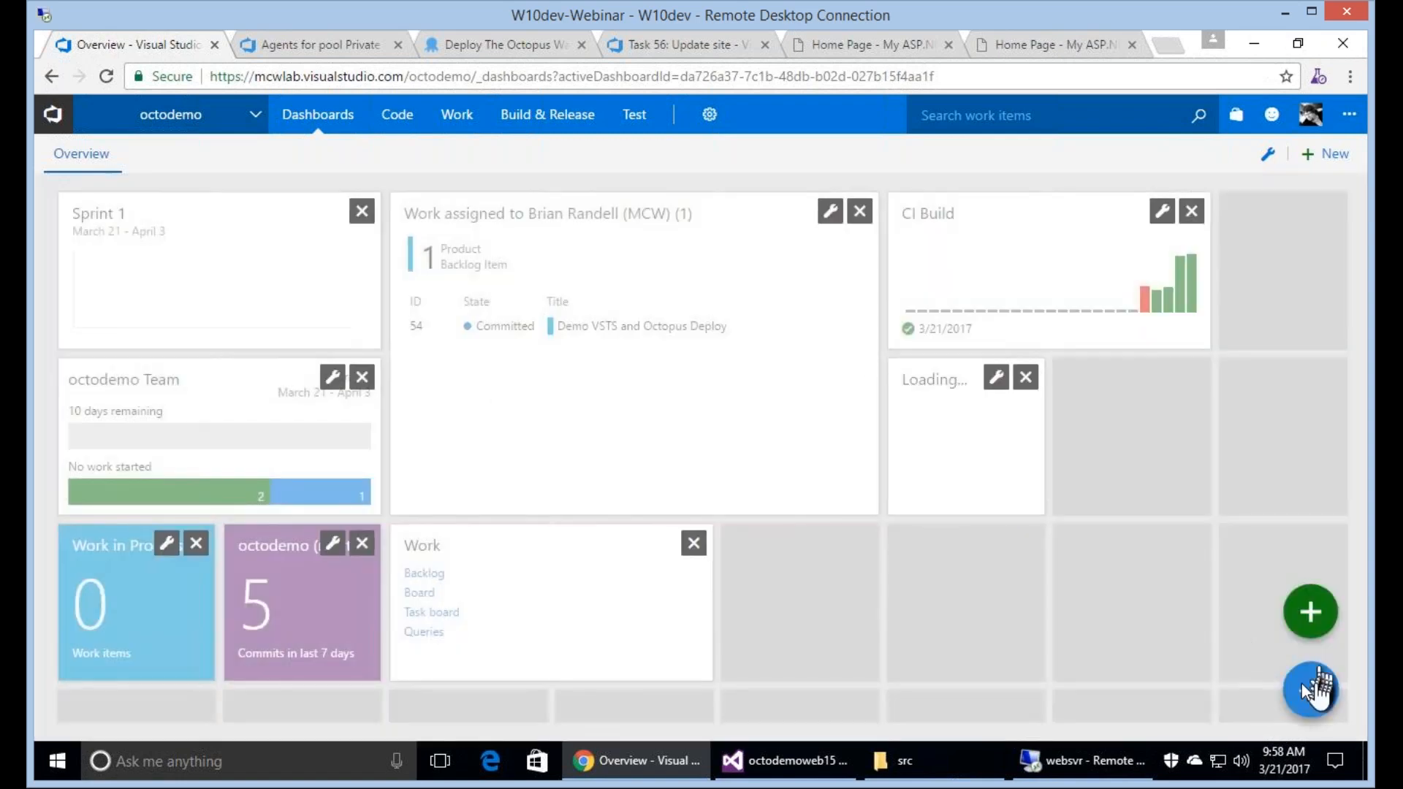
click(1311, 687)
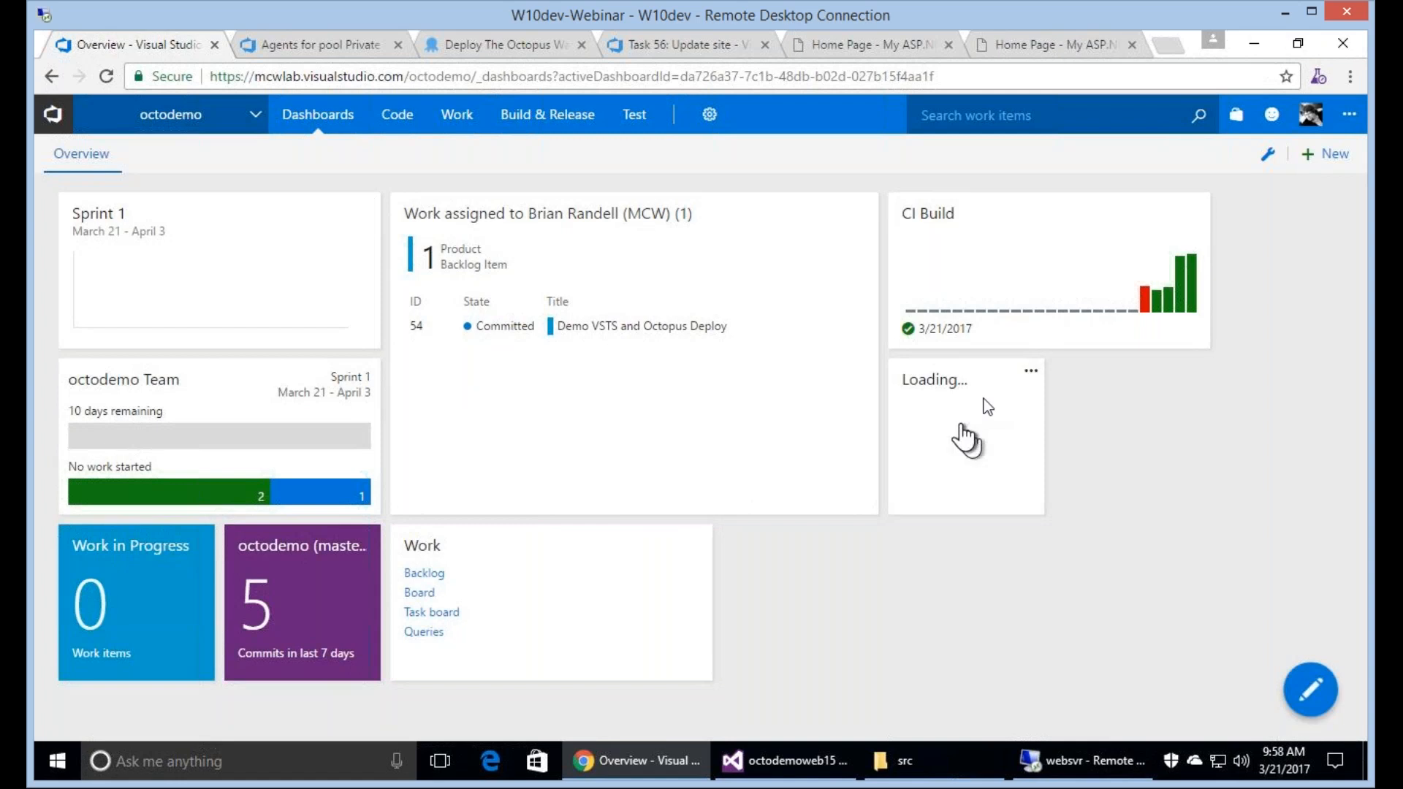
Reconfigure the Octopus Deploy Status widget to size 2 x 1 and save its configuration.
click(1031, 371)
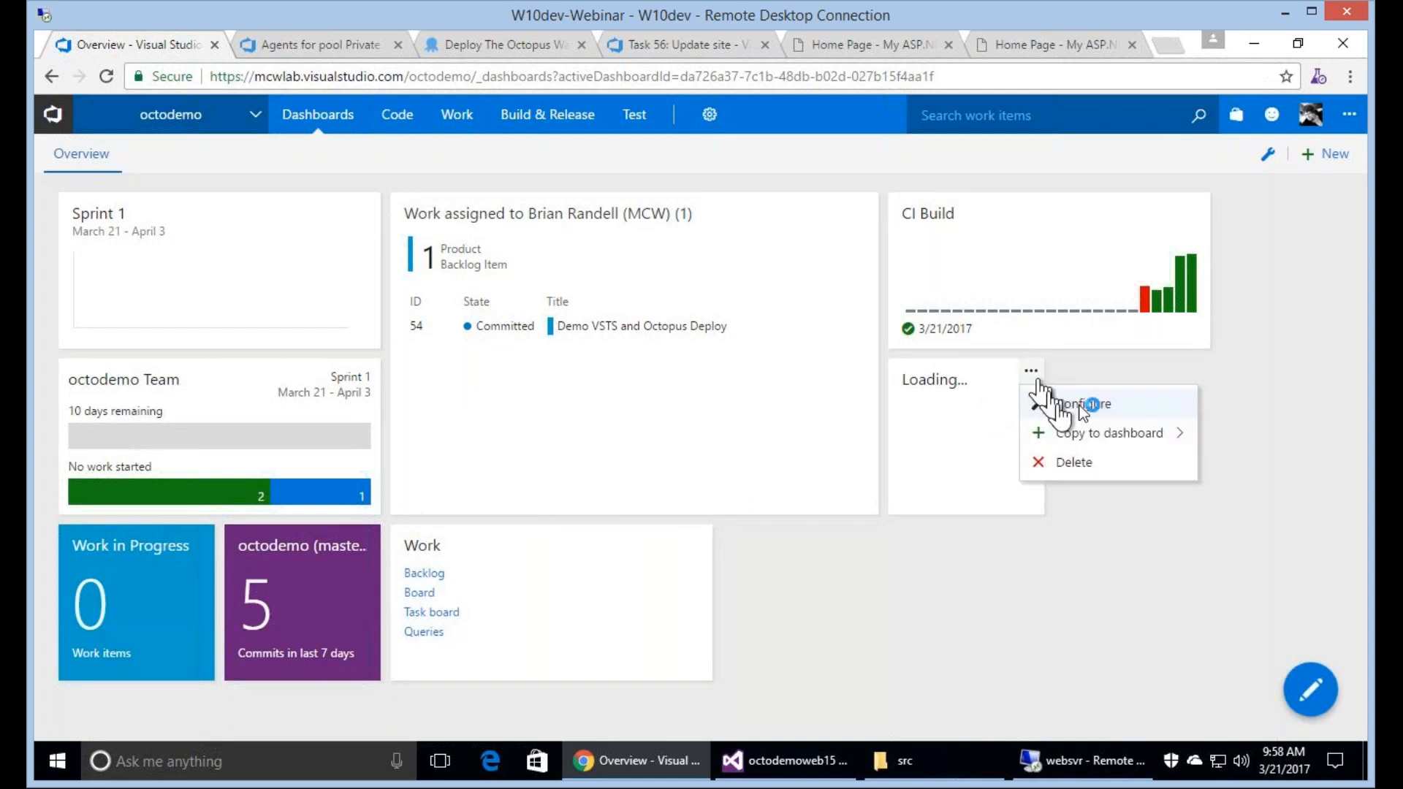
click(1081, 404)
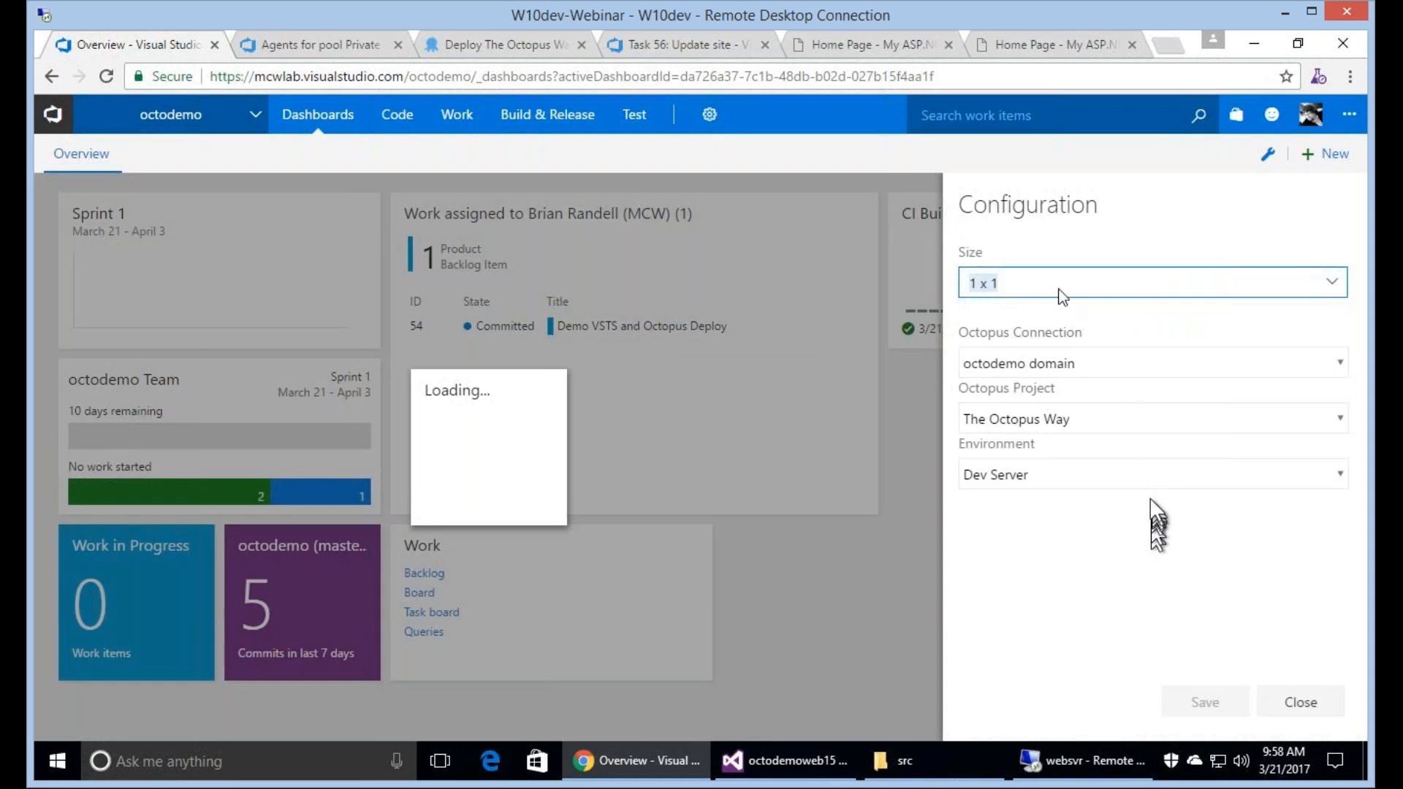
click(1061, 291)
click(1109, 340)
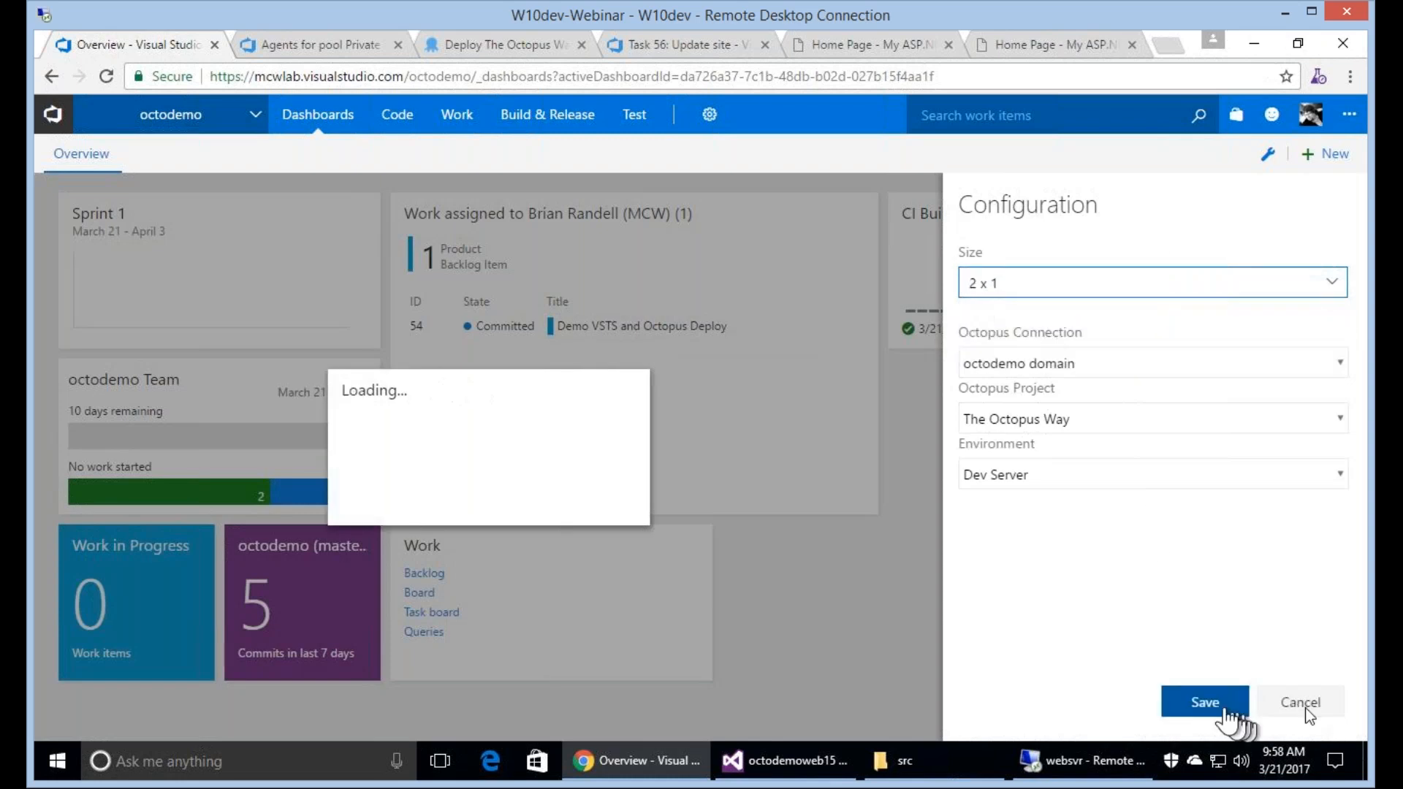
click(1205, 702)
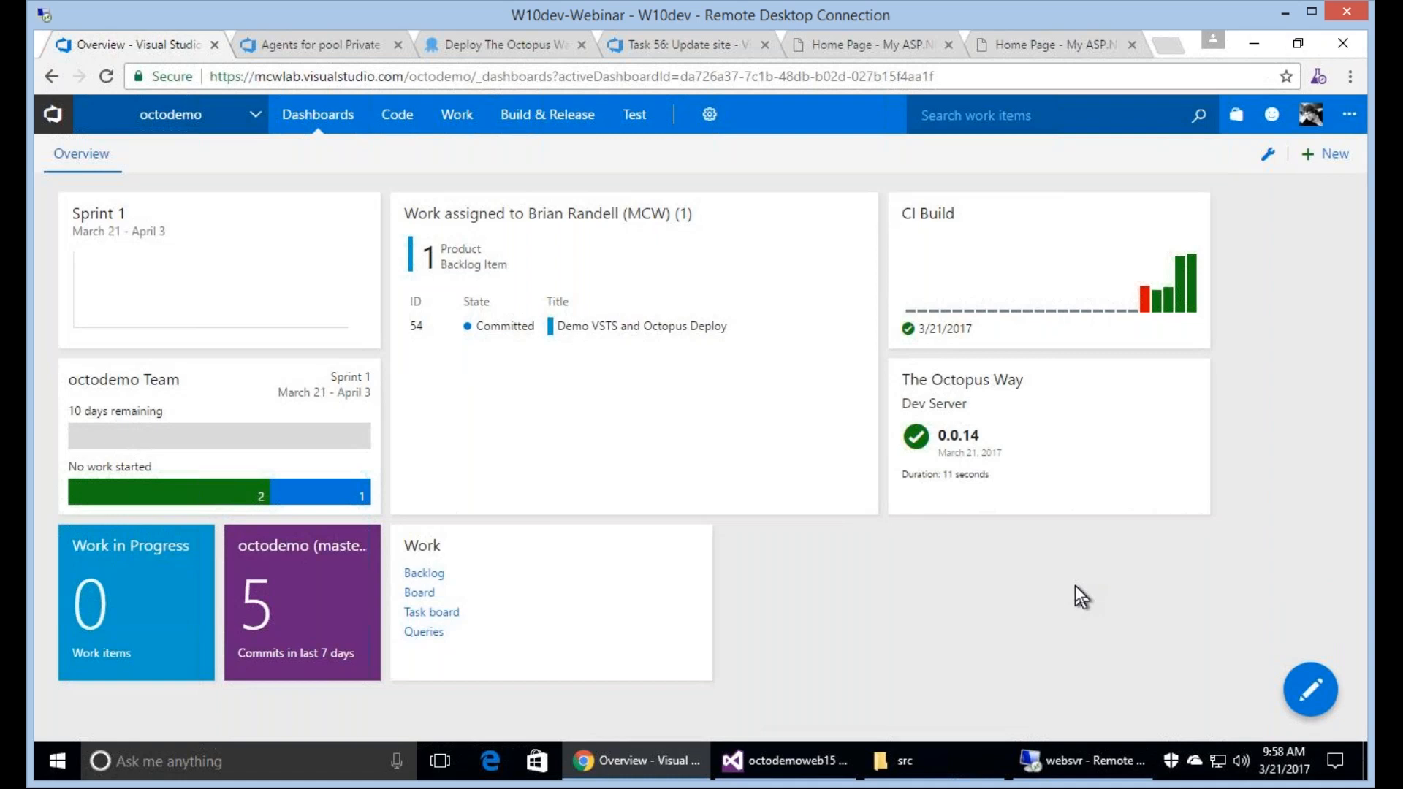
Open release 0.0.14's deployment from the Octopus widget and sign in to Octopus with the admin username and account password.
click(977, 434)
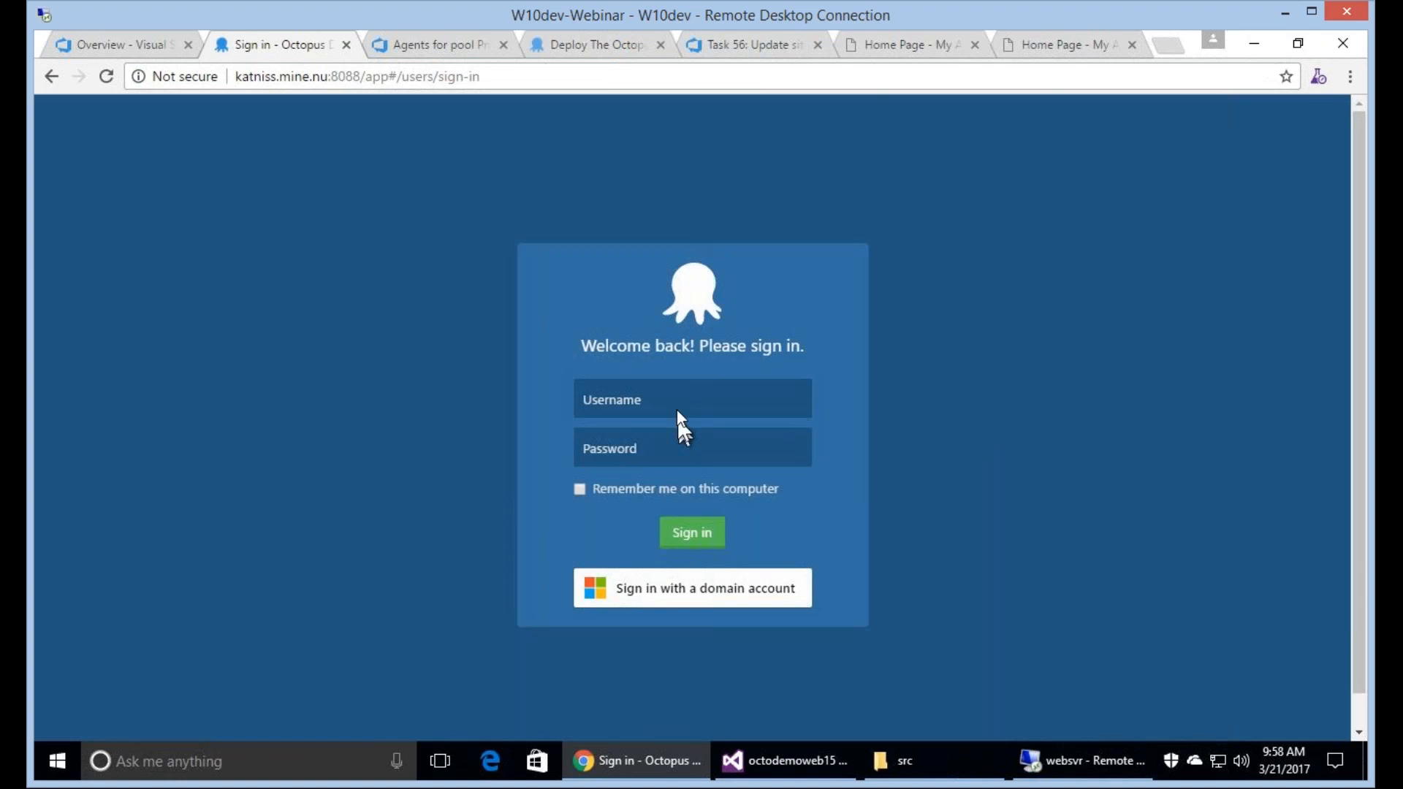
click(679, 411)
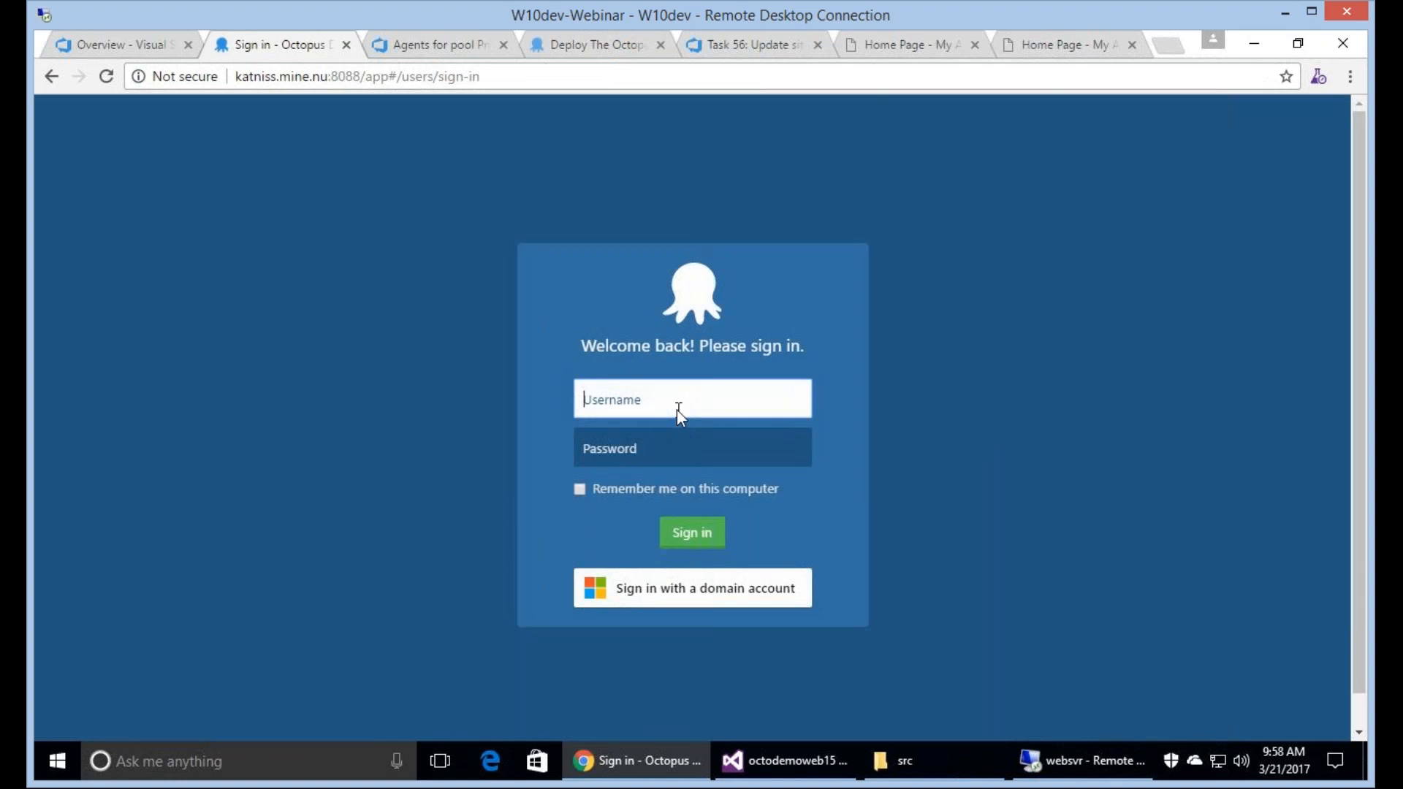
text(oc)
key(Down)
key(Tab)
text(•••••••••••)
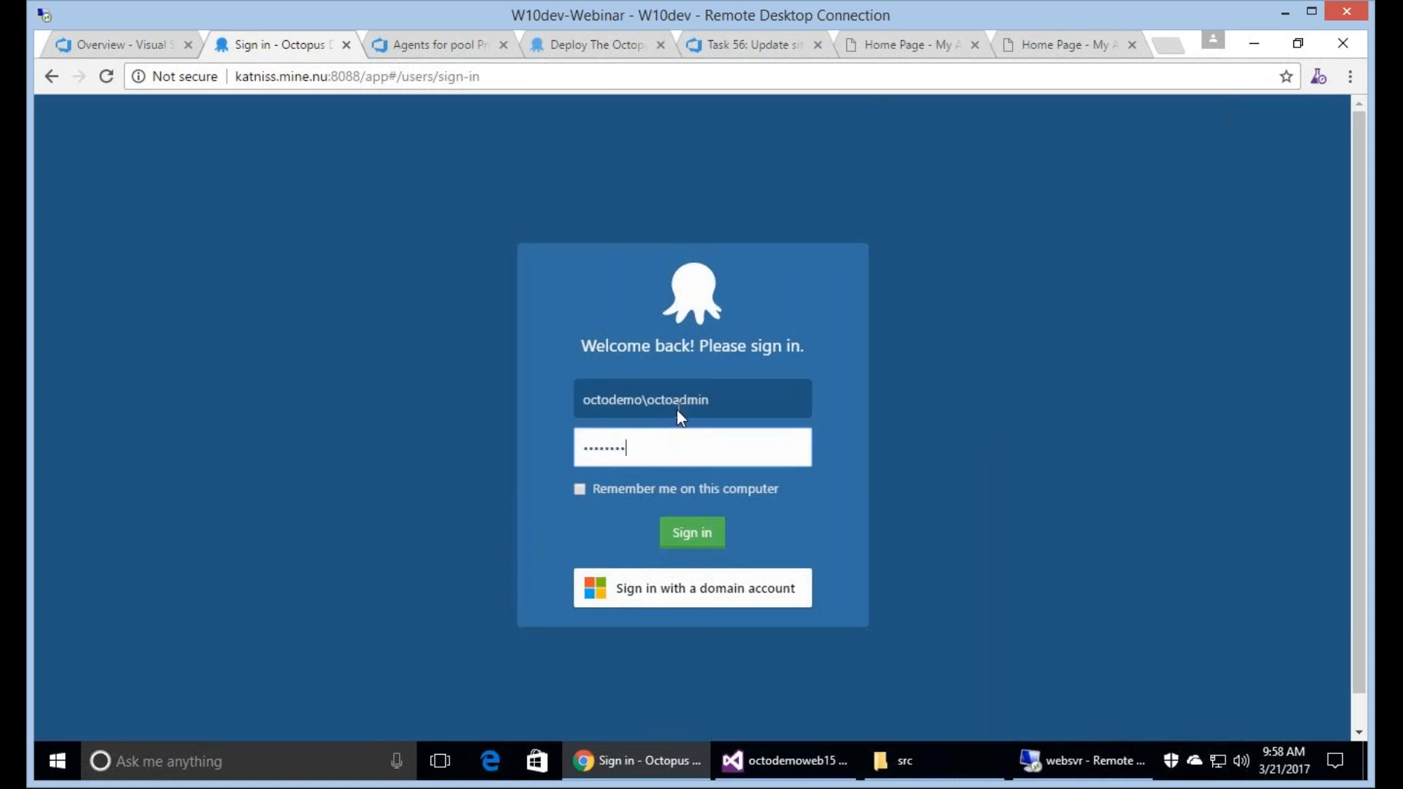
click(679, 530)
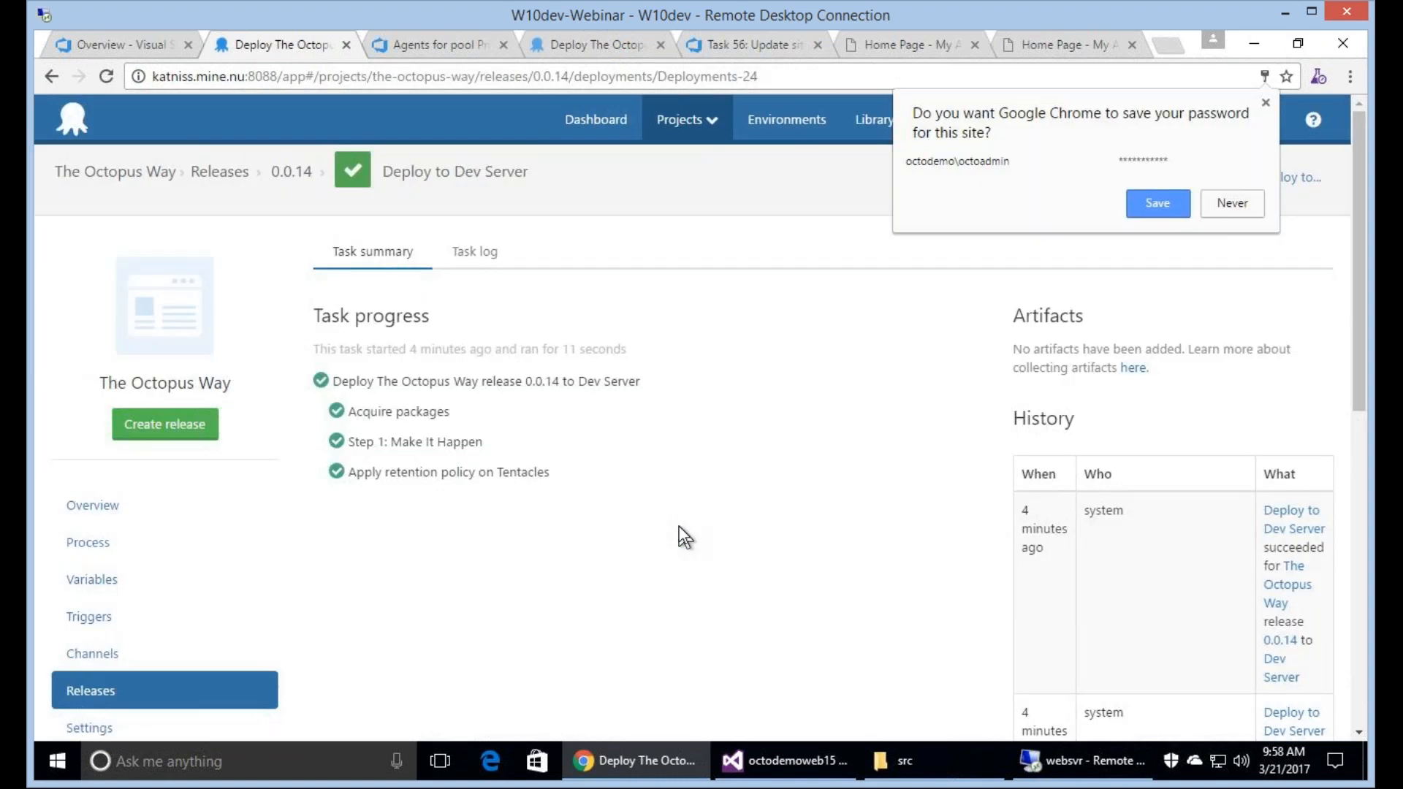
View the Dev Server deployment's task summary without saving the password in the browser, and return to the Overview dashboard.
click(1263, 103)
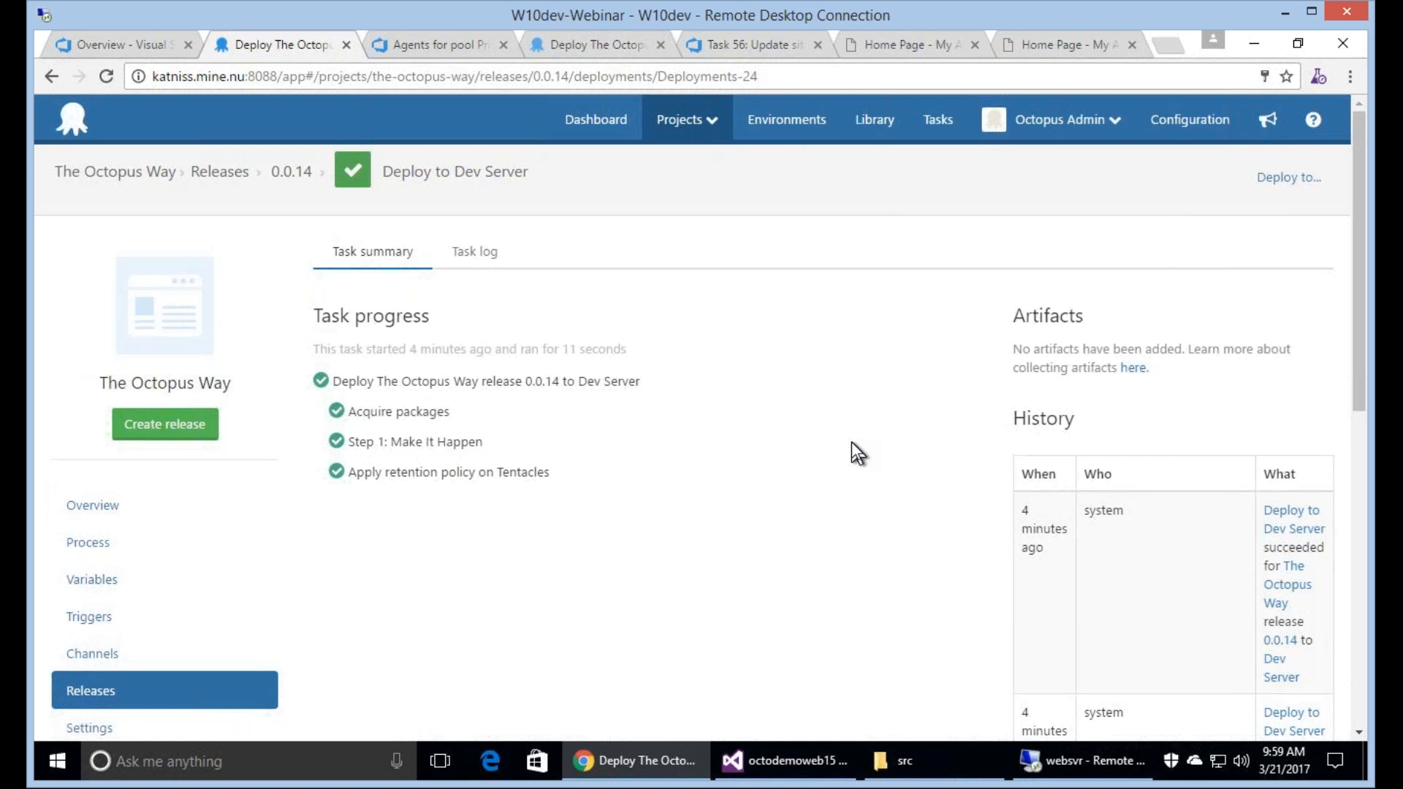
click(113, 48)
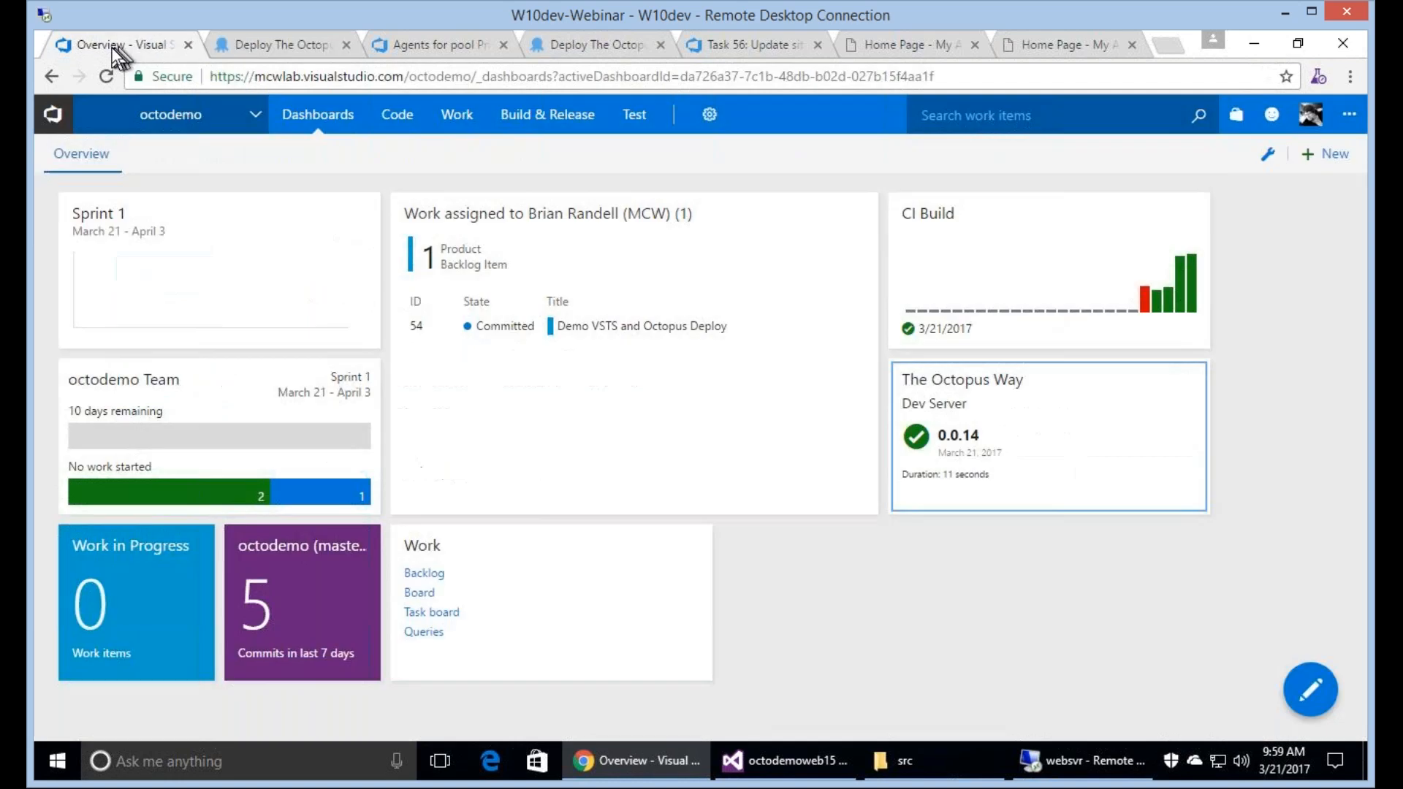